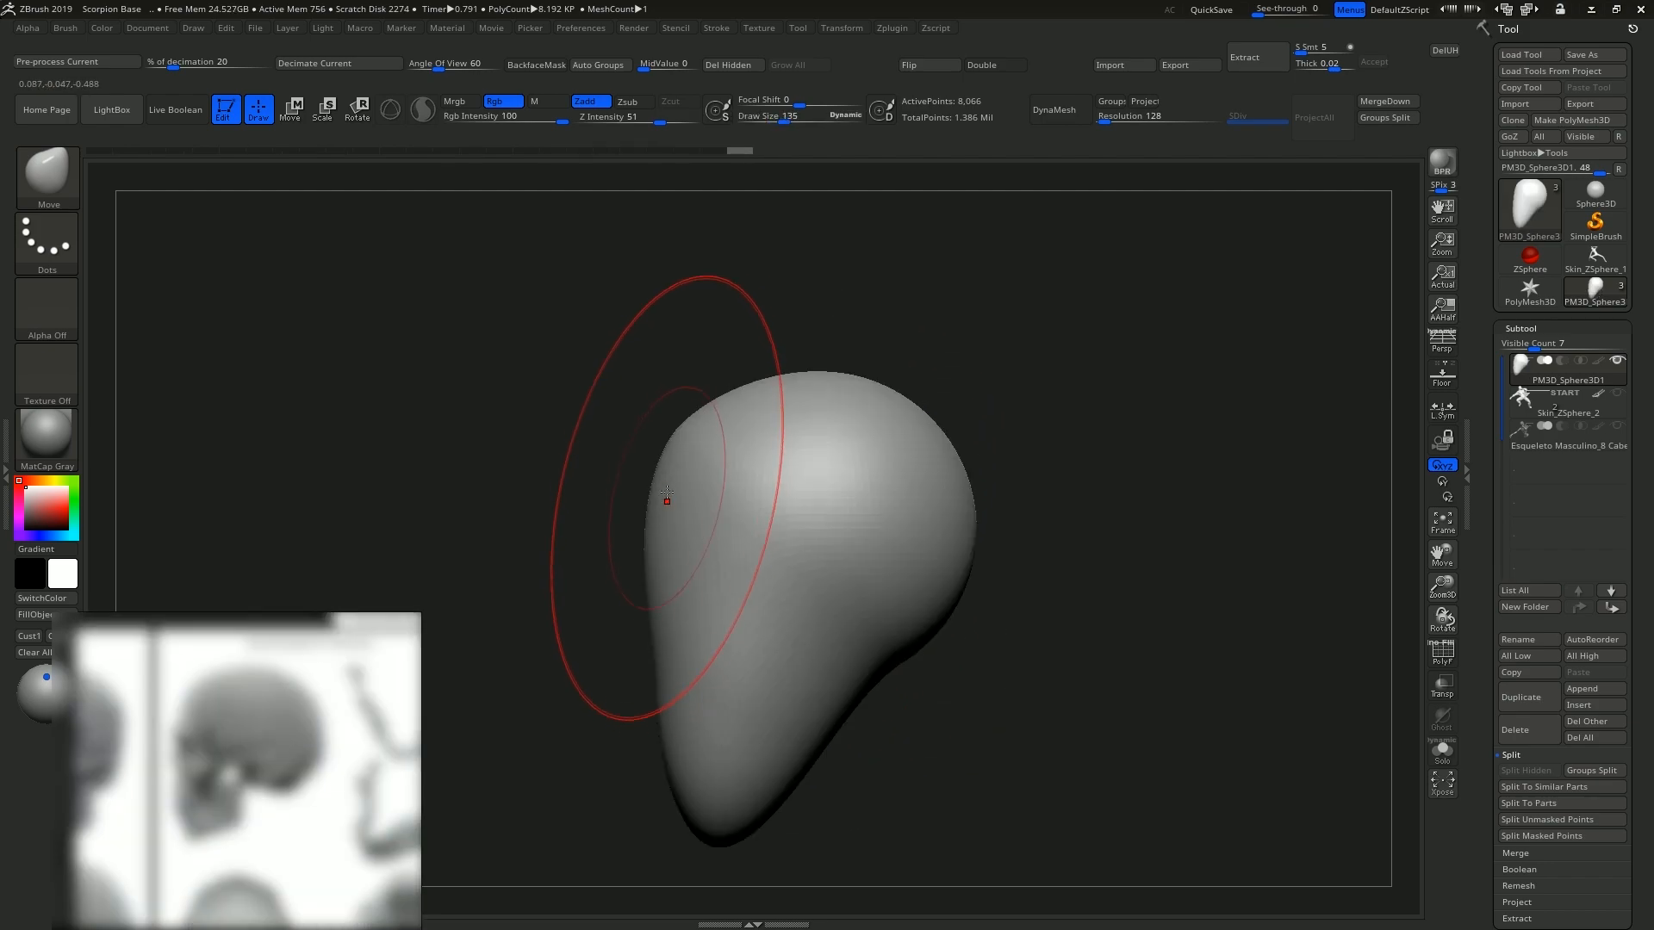
Shape the forehead and pull the back of the cranium outward in side view with the Move brush.
mouse_move(656, 484)
left_mouse_down()
mouse_move(672, 470)
mouse_move(665, 558)
left_mouse_up()
key("[")
right_click_drag(748, 525, 647, 535, "alt")
key("]")
key("]")
key("]")
left_click_drag(678, 428, 679, 417)
left_click_drag(844, 478, 906, 527)
Refine the lower rear and crown of the cranium with the Move brush at draw size 109.
key("[")
key("[")
right_click_drag(897, 595, 805, 564, "alt")
left_click_drag(772, 579, 782, 594)
key("[")
key("[")
left_click_drag(755, 400, 764, 386)
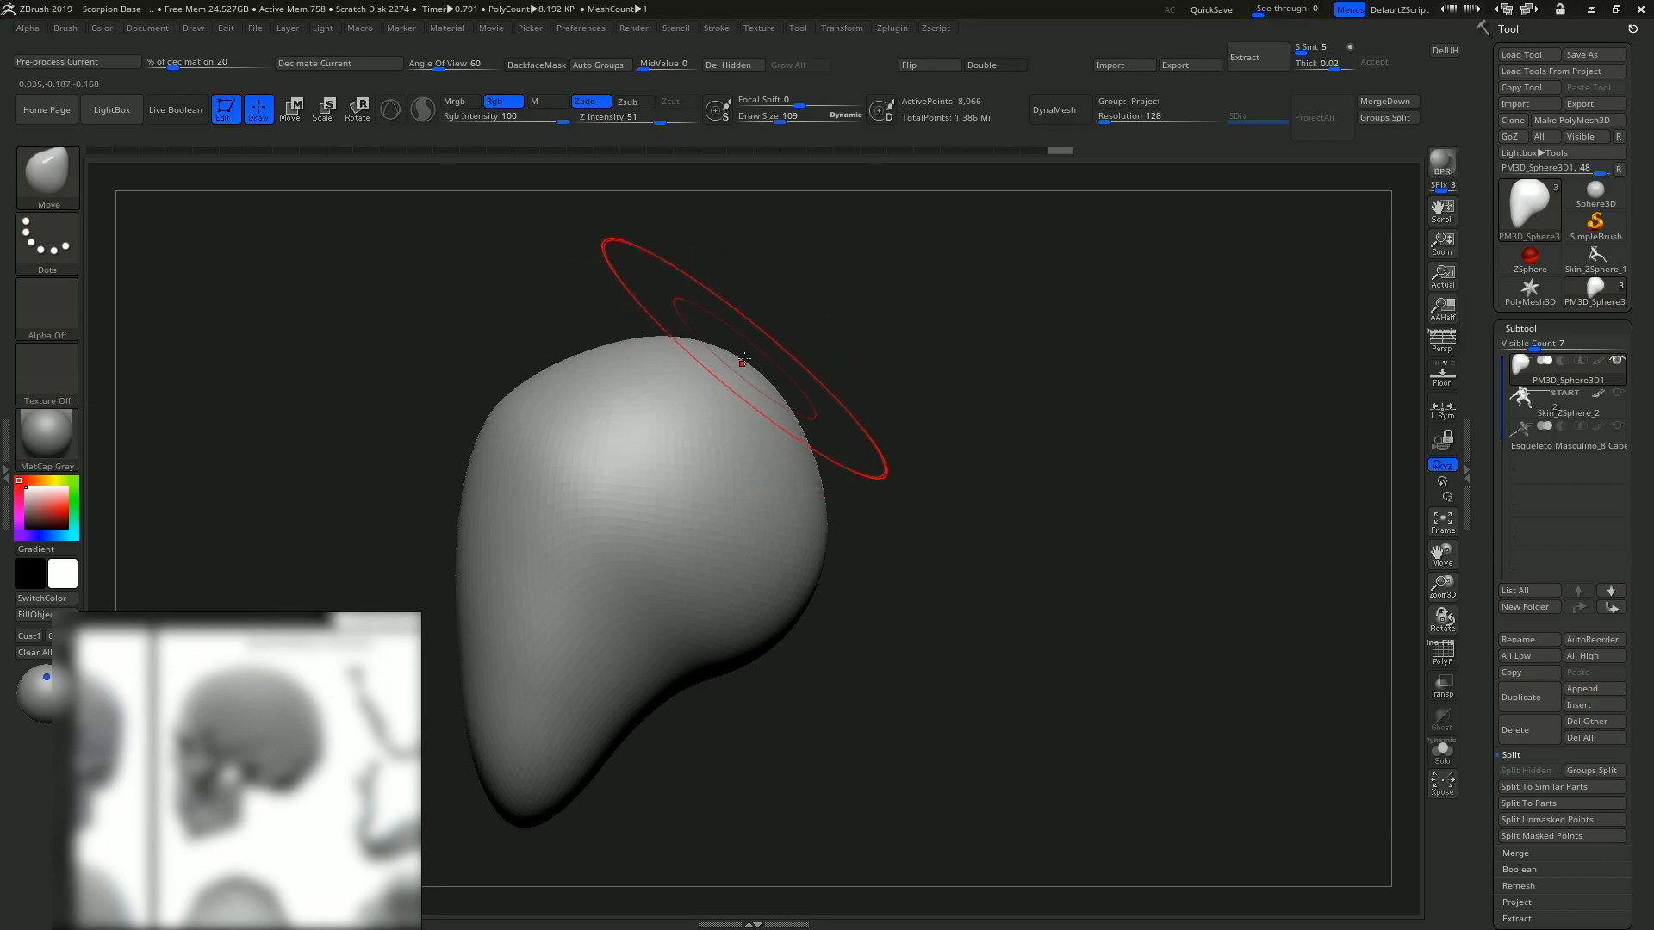
Pull the lower rear of the face downward with the Move brush to start the jaw angle.
mouse_move(686, 351)
right_mouse_down()
mouse_move(779, 479)
mouse_move(877, 573)
mouse_move(773, 615)
mouse_move(819, 546)
mouse_move(834, 609)
mouse_move(817, 662)
mouse_move(833, 588)
right_mouse_up()
key("[")
key("shift")
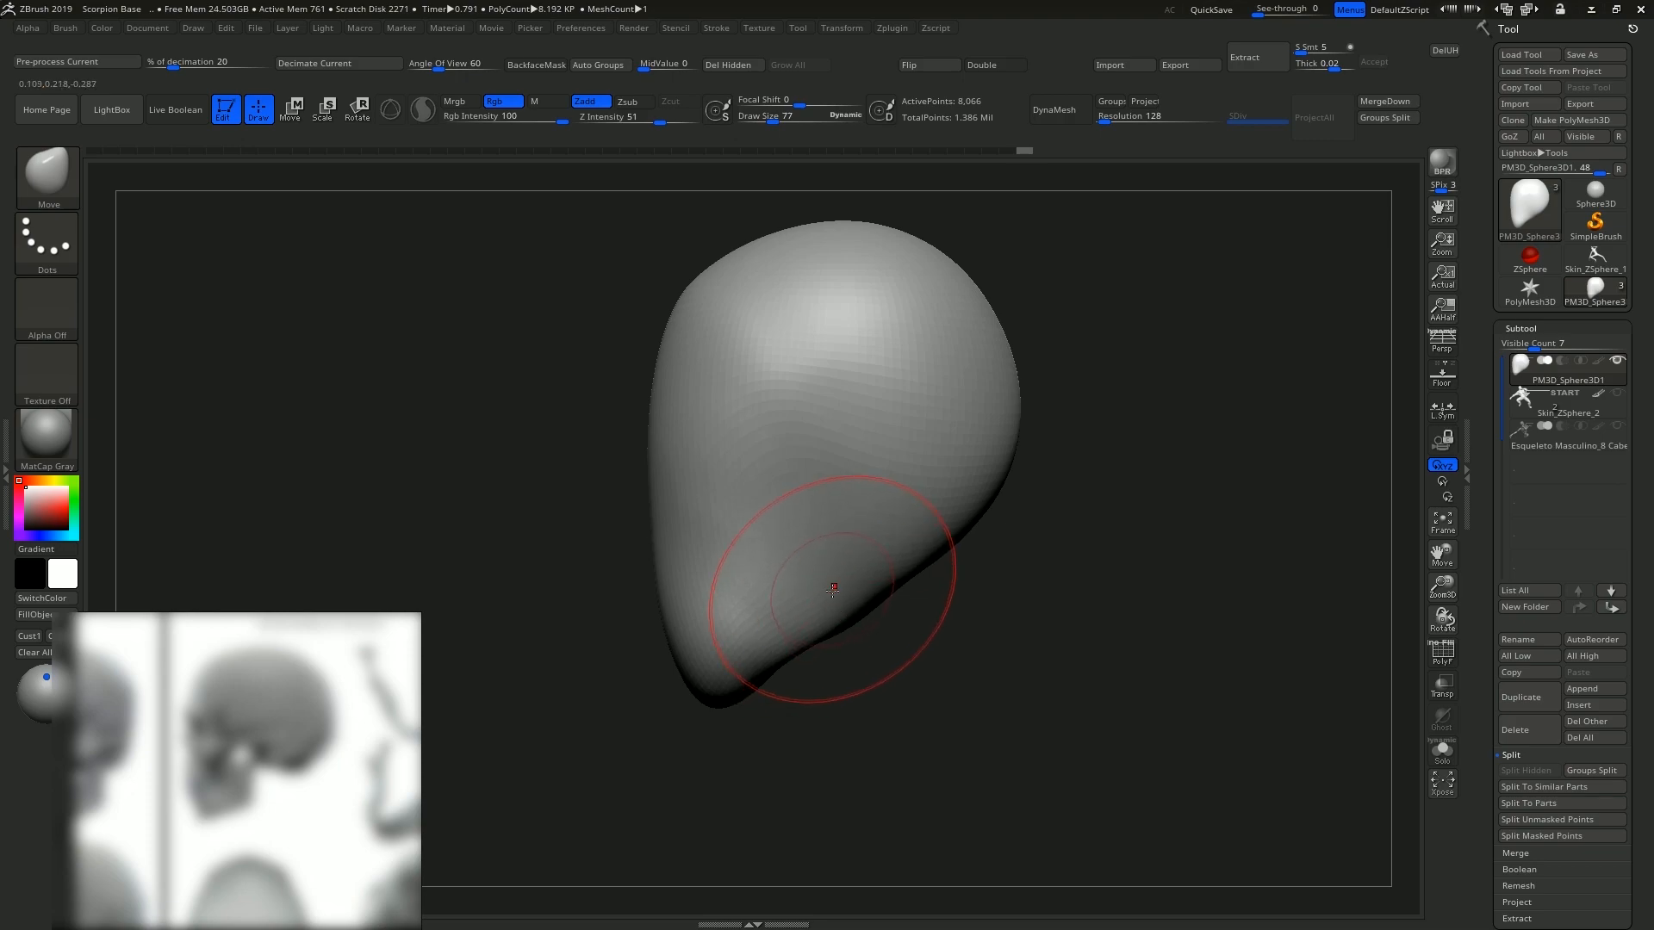
mouse_move(810, 614)
left_mouse_down()
mouse_move(842, 608)
mouse_move(842, 652)
mouse_move(808, 658)
left_mouse_up()
key("s")
mouse_move(754, 703)
right_mouse_down("alt")
mouse_move(804, 639)
mouse_move(809, 572)
mouse_move(886, 609)
mouse_move(897, 547)
mouse_move(768, 652)
mouse_move(861, 591)
mouse_move(861, 609)
right_mouse_up("alt")
Adjust the cranium's contour in small strokes with an enlarged Move brush.
key("shift")
key("bracketright")
key("bracketright")
key("bracketright")
left_click_drag(854, 435, 846, 436)
key("s")
left_click_drag(872, 515, 867, 515)
left_click_drag(837, 457, 830, 457)
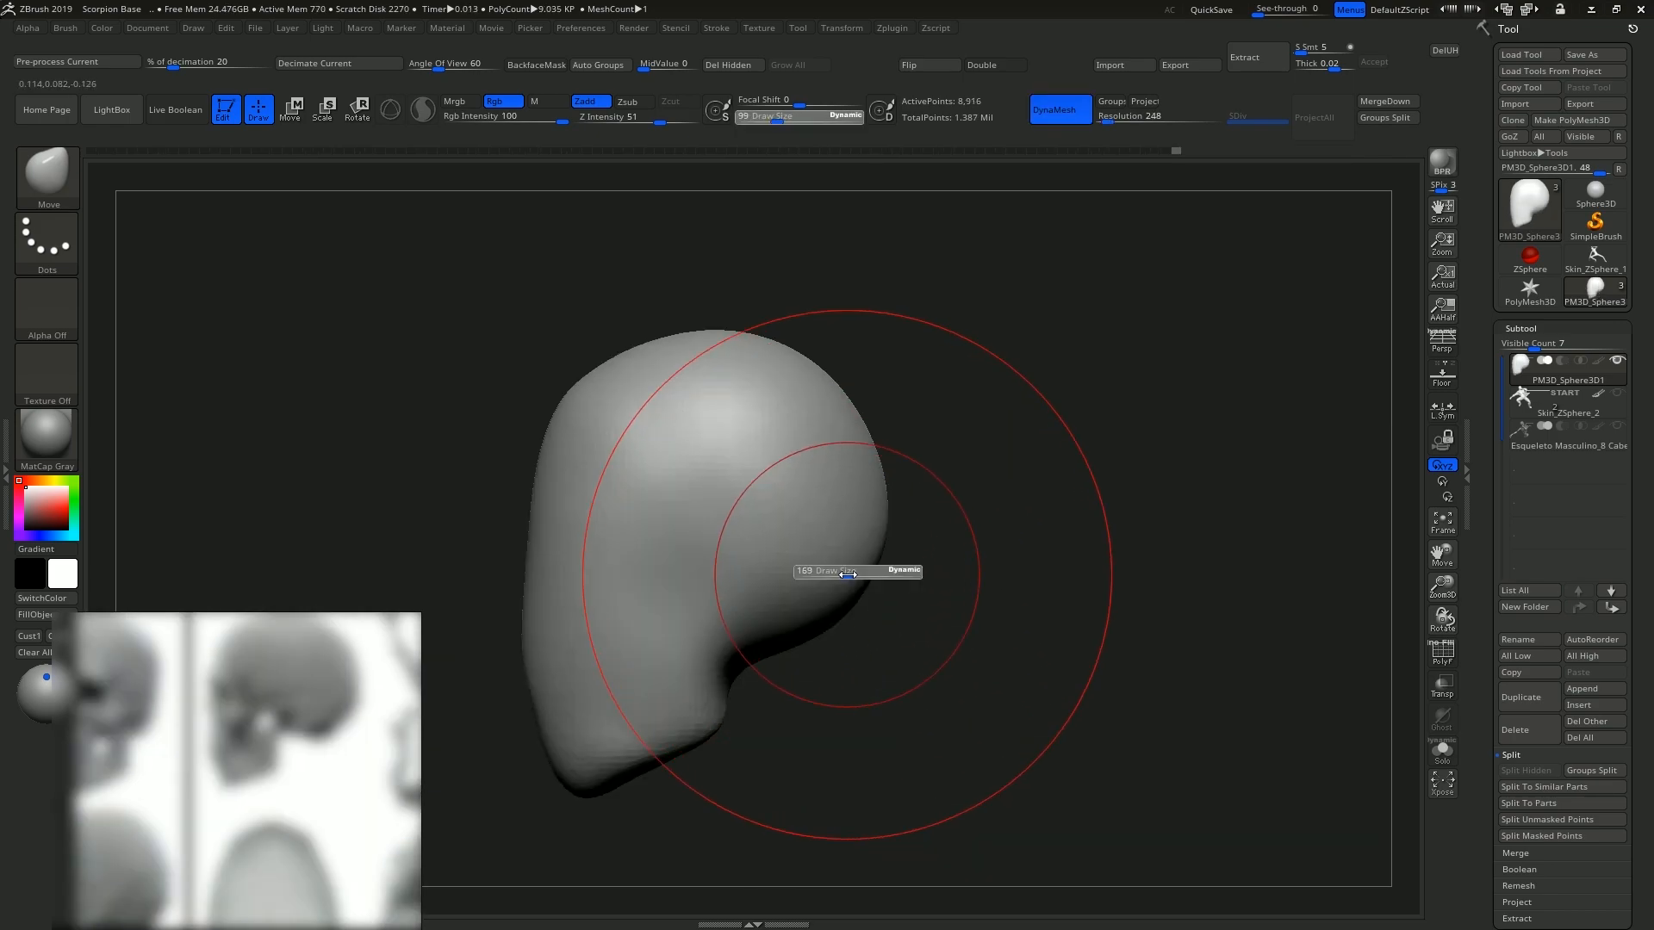
Tuck in the rear of the cranium and pull the jaw angle down with the Move brush.
left_click_drag(849, 572, 875, 572)
left_click_drag(881, 500, 870, 506)
key("s")
mouse_move(872, 560)
left_mouse_down()
mouse_move(848, 561)
mouse_move(836, 605)
left_mouse_up()
right_click_drag(769, 653, 780, 565, "alt")
key("s")
left_click_drag(695, 610, 722, 652)
left_click_drag(718, 652, 717, 658)
Narrow the side of the head above the jaw with the Move brush at draw size 95.
mouse_move(820, 591)
right_mouse_down("alt")
mouse_move(844, 580)
mouse_move(808, 594)
mouse_move(669, 580)
mouse_move(721, 658)
right_mouse_up("alt")
right_click_drag(706, 583, 797, 577)
key("s")
left_click_drag(695, 546, 701, 546)
right_click_drag(668, 551, 707, 507)
left_click_drag(662, 466, 639, 476)
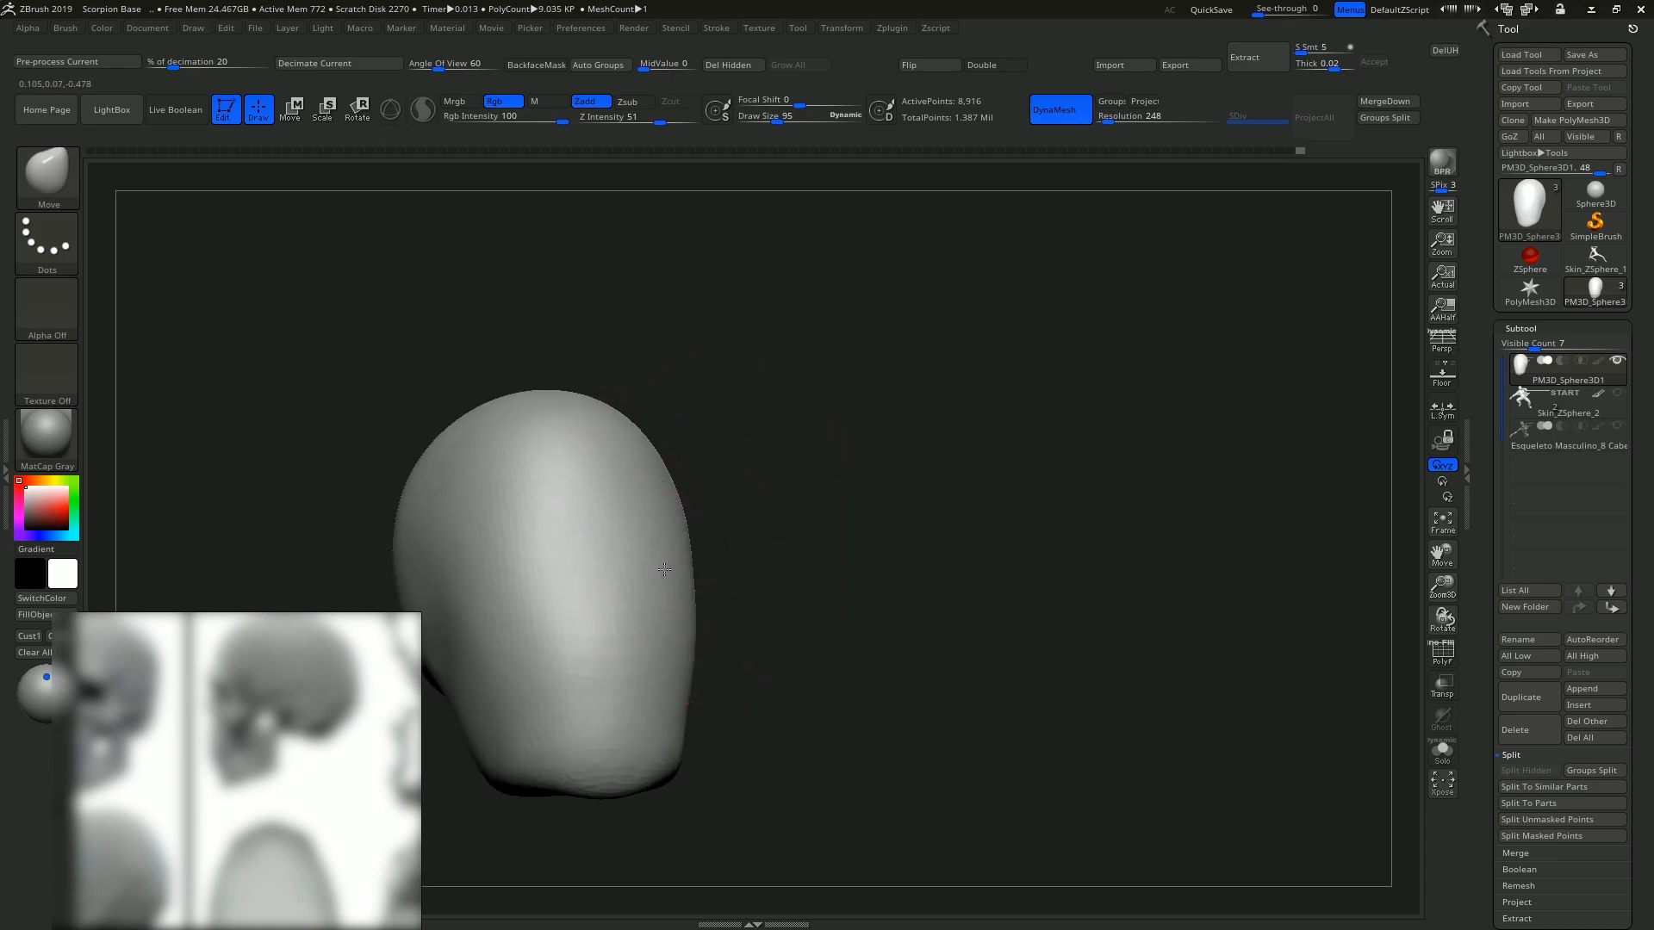
Refine the cranium's side contour and narrow the chin area from below with the Move brush.
right_click_drag(831, 482, 724, 488)
left_click_drag(736, 446, 724, 430)
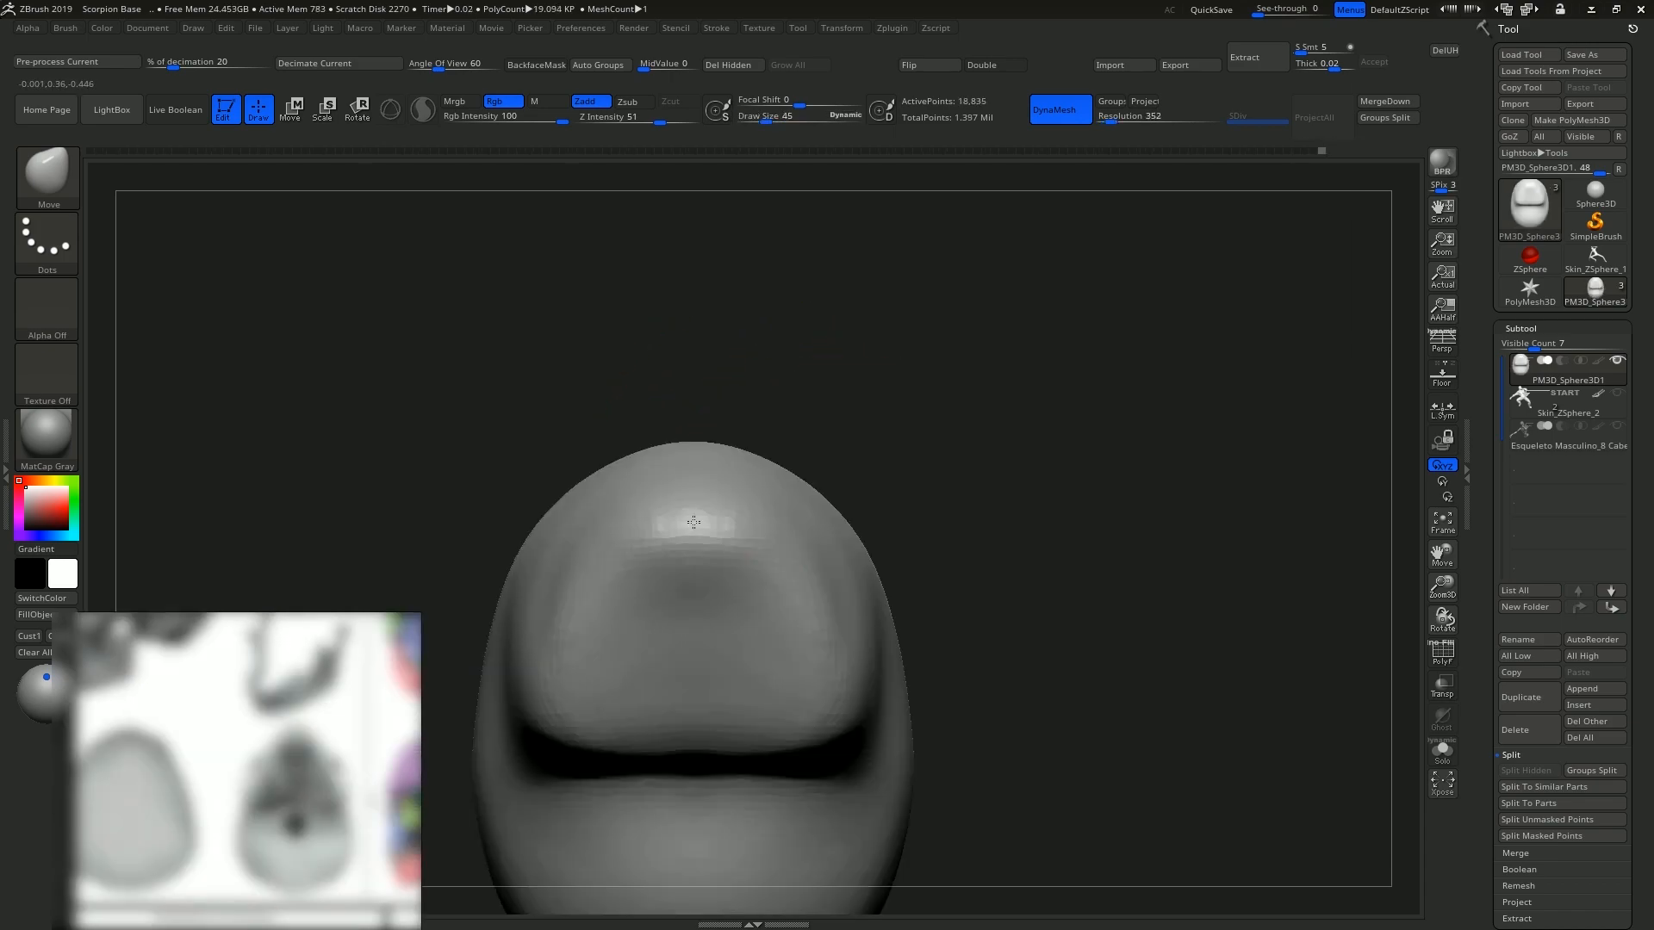
left_click_drag(604, 578, 608, 578)
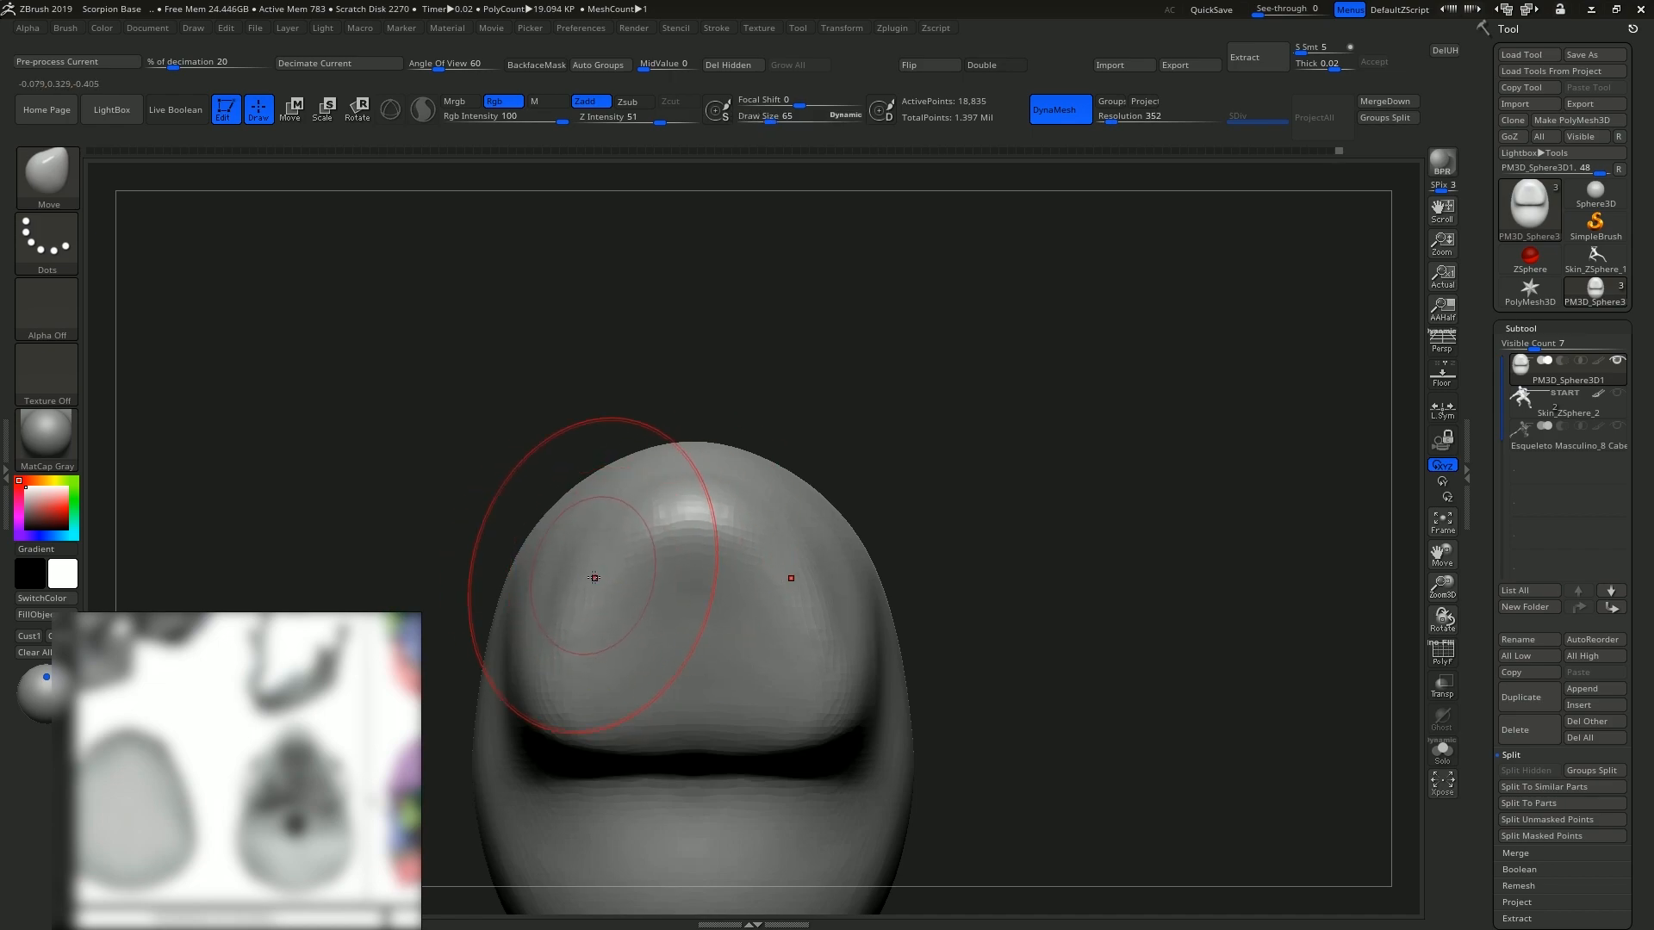
right_click_drag(598, 634, 636, 536, "alt")
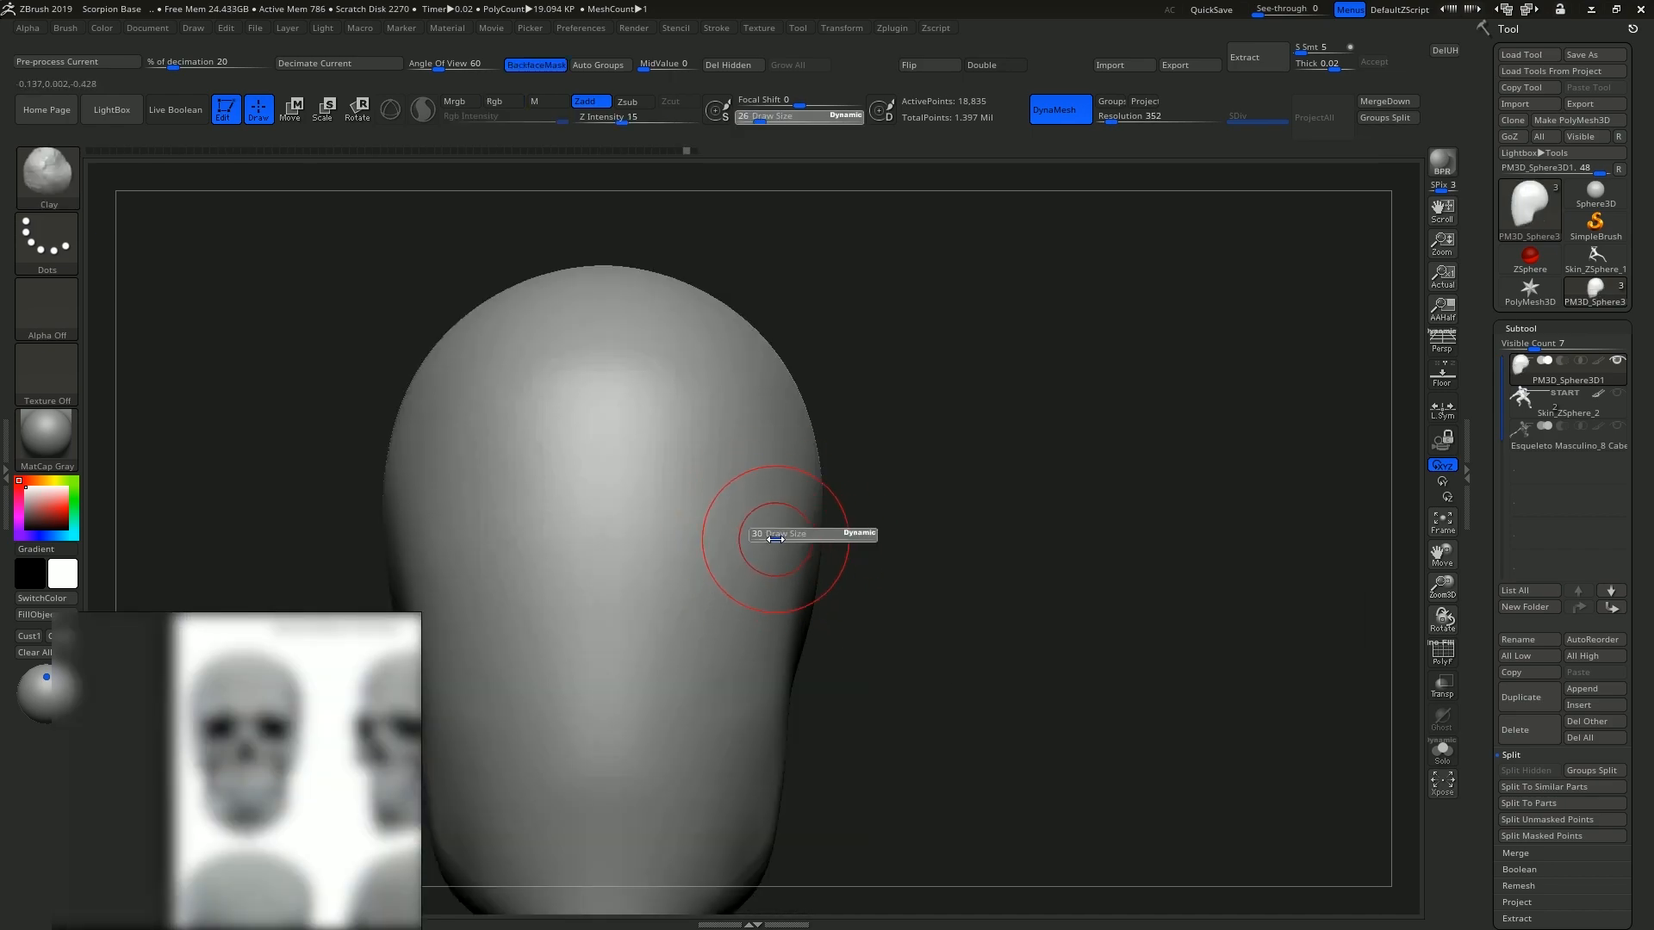
Build up the parietal eminence and carve the side of the face with the Clay brush at draw size 48.
right_click_drag(794, 526, 799, 455)
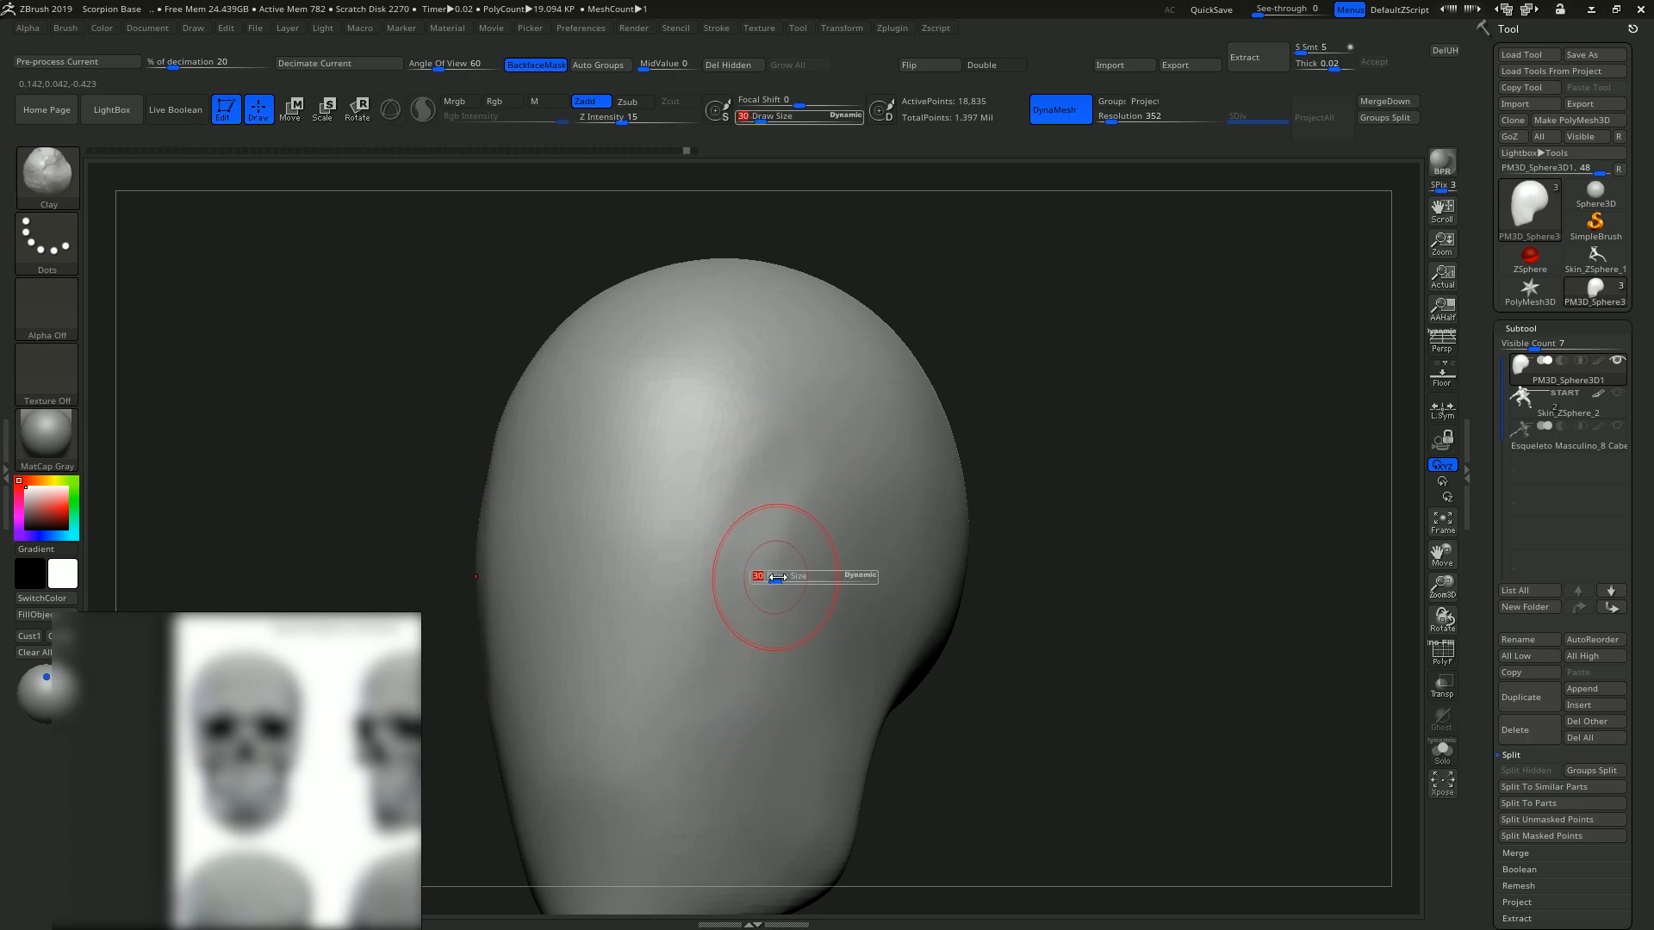
left_click_drag(794, 520, 750, 559)
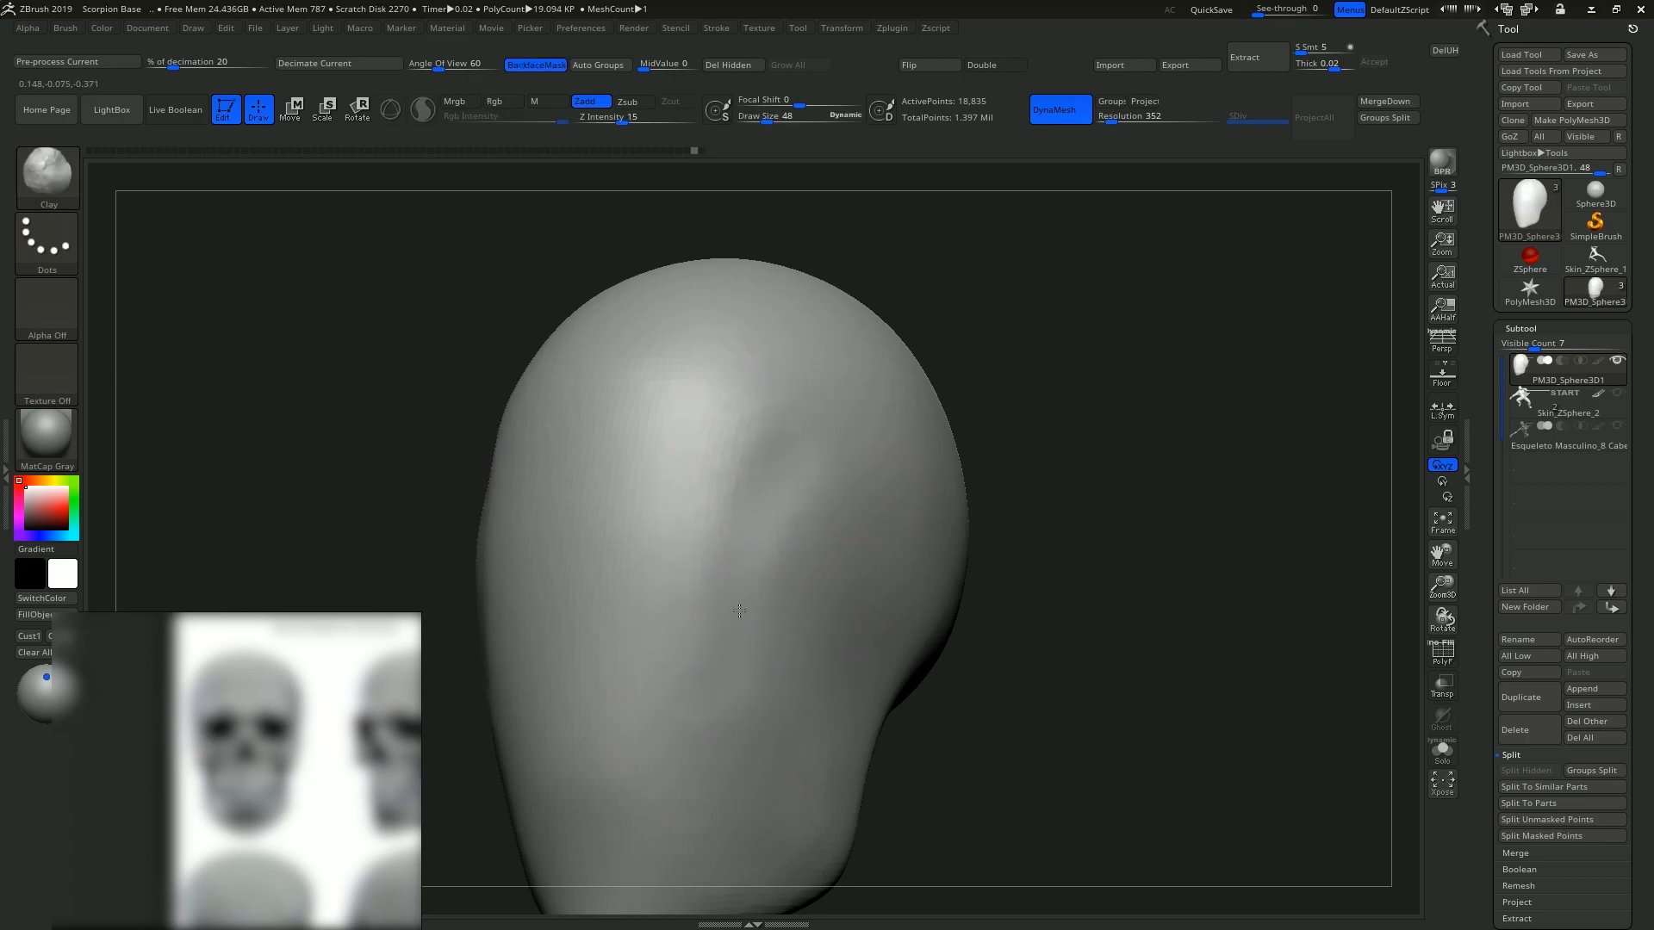
left_click_drag(776, 714, 788, 603, "alt")
right_click_drag(882, 675, 827, 552, "ctrl")
mouse_move(827, 552)
right_mouse_down("shift")
mouse_move(861, 546)
mouse_move(819, 579)
mouse_move(802, 728)
right_mouse_up("shift")
right_click_drag(802, 728, 753, 583, "alt")
right_click_drag(779, 528, 688, 613, "alt")
mouse_move(687, 613)
right_mouse_down("alt")
mouse_move(766, 575)
mouse_move(868, 406)
right_mouse_up("alt")
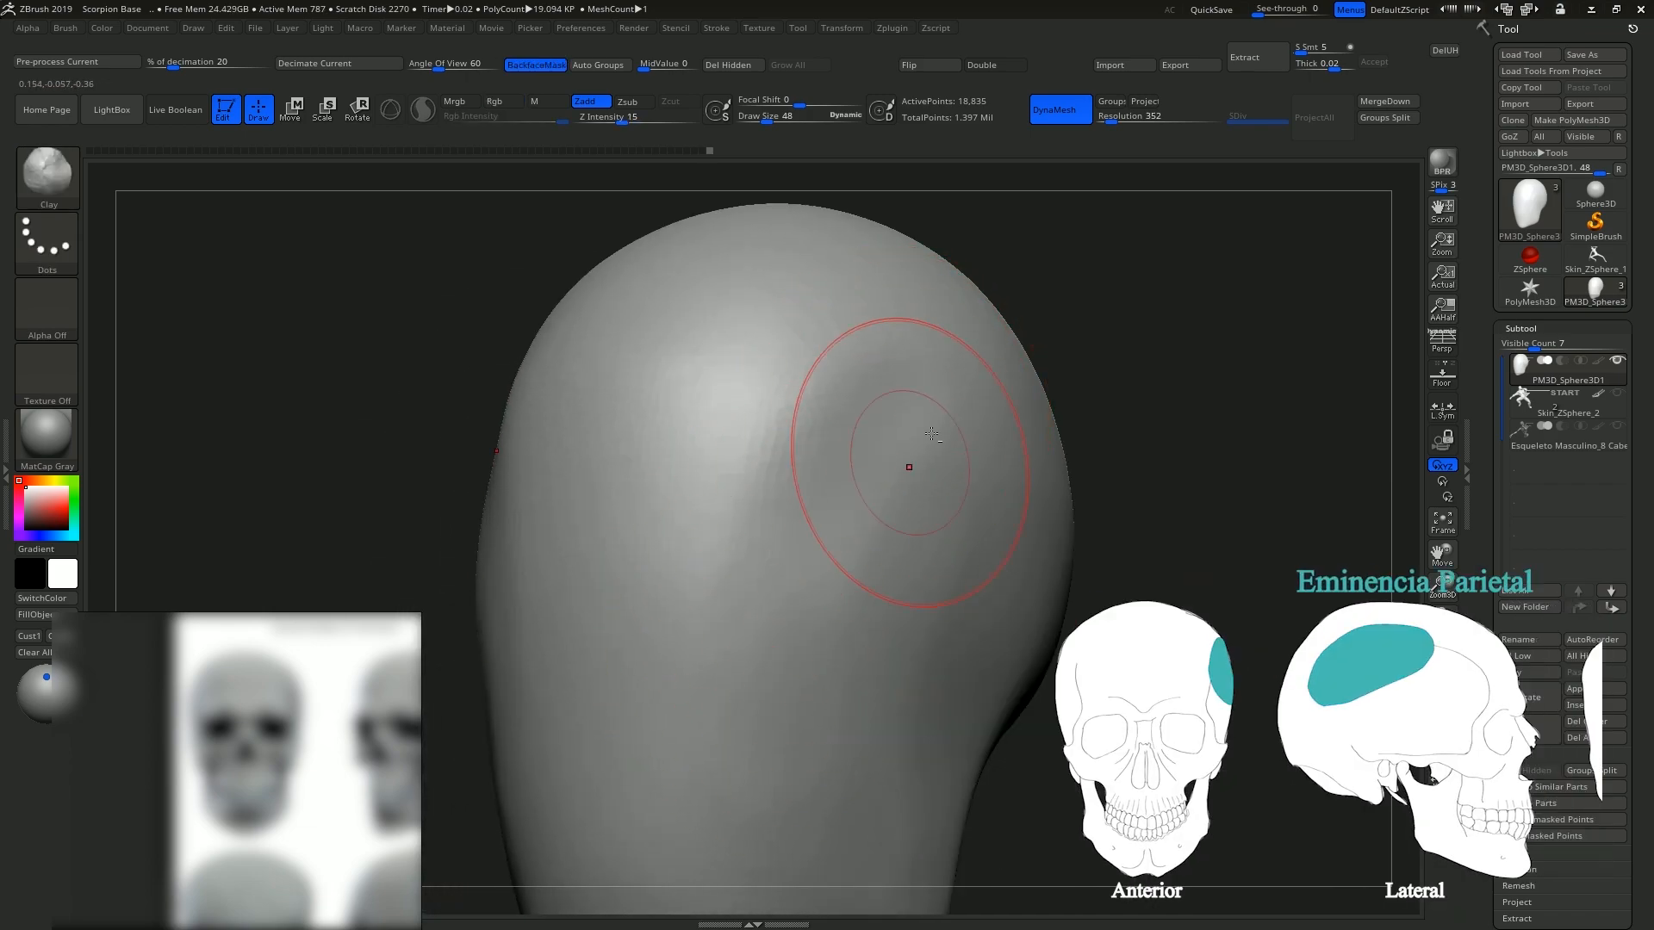
right_click_drag(882, 690, 860, 512, "alt")
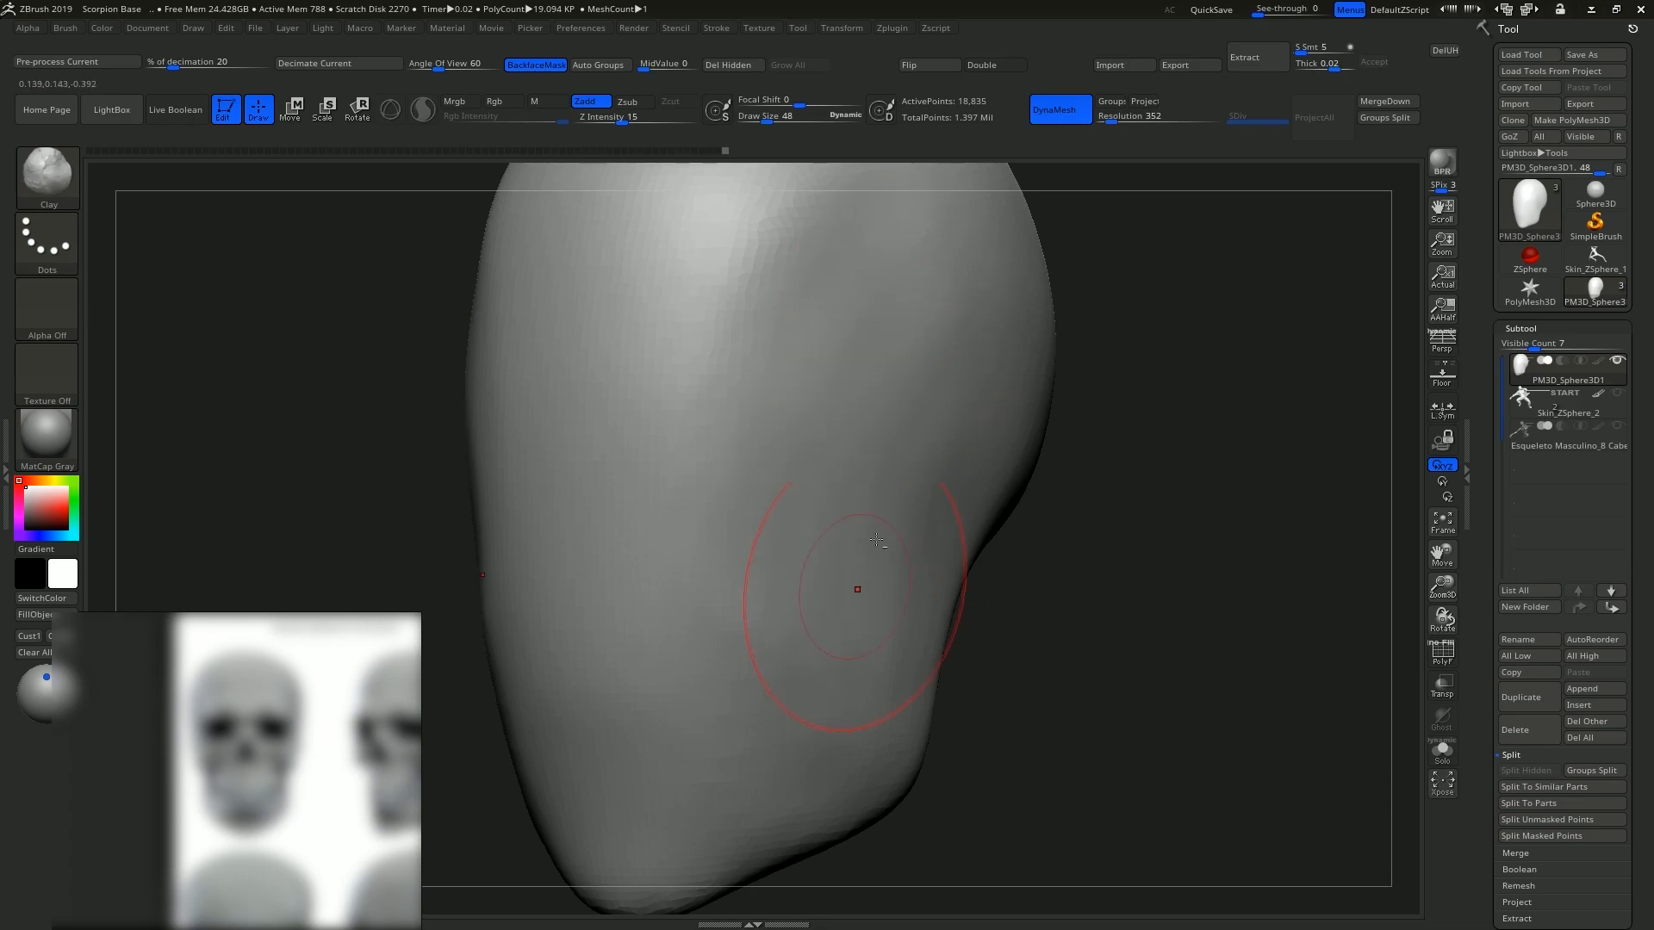
Pull the front of the chin forward from below with the Move brush at size 45 and smooth the lower face.
right_click_drag(850, 731, 776, 603, "ctrl")
right_click_drag(776, 603, 779, 440, "shift")
right_click_drag(779, 439, 801, 569, "ctrl")
right_click_drag(801, 568, 748, 556)
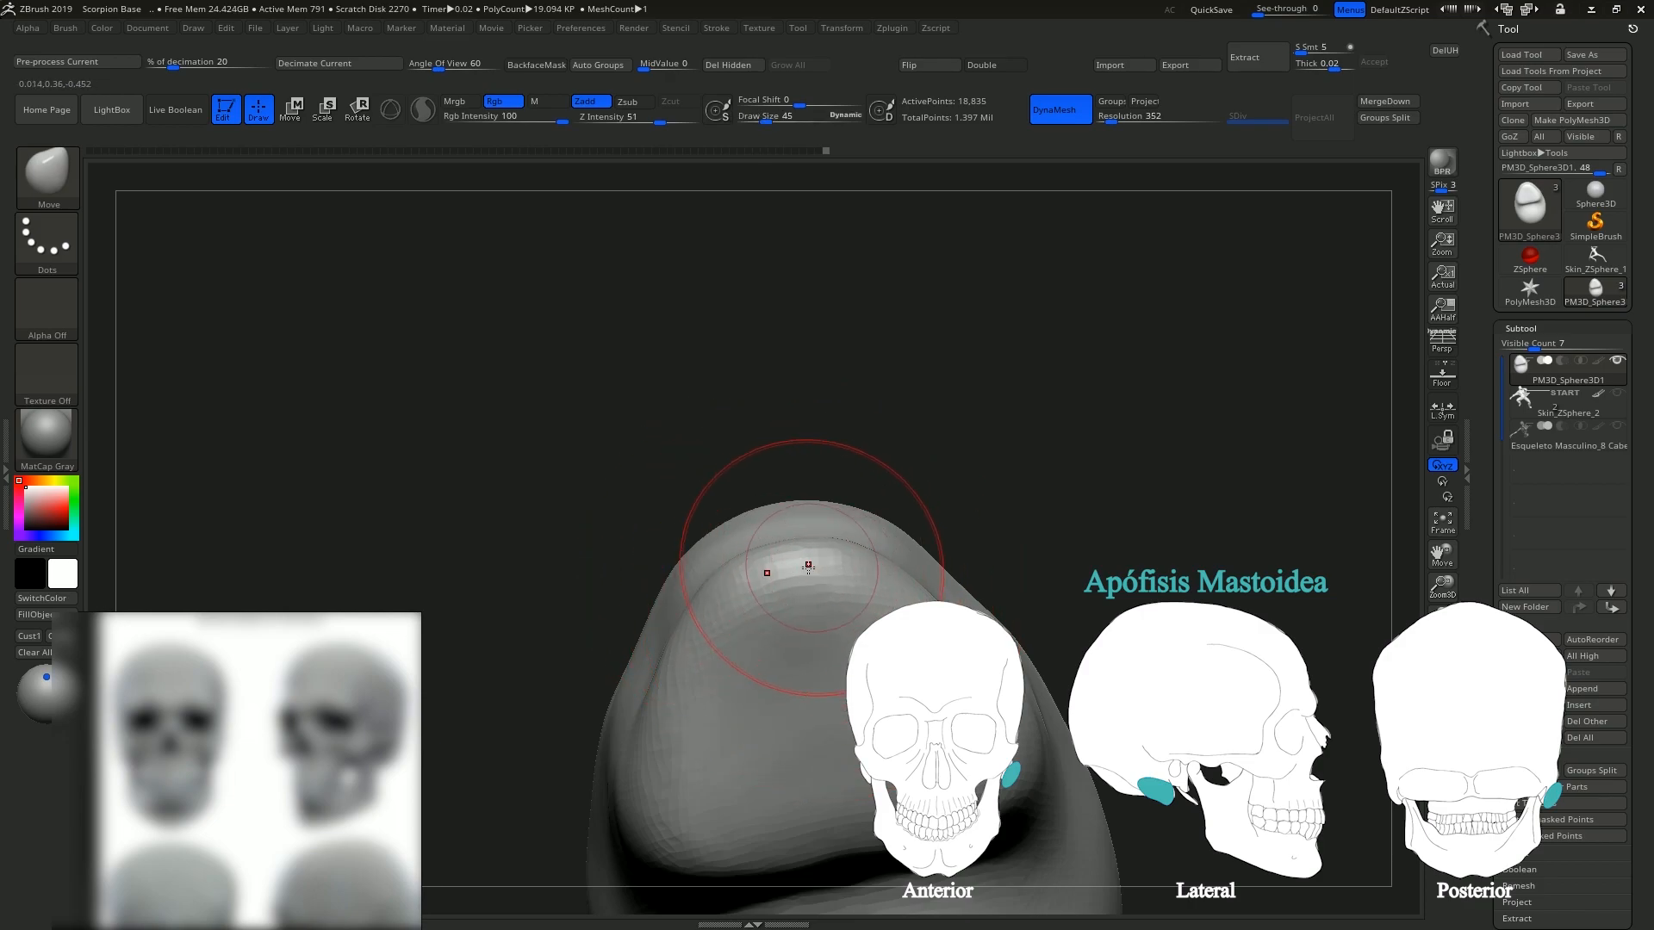
mouse_move(808, 566)
left_mouse_down()
mouse_move(810, 547)
mouse_move(861, 572)
mouse_move(806, 535)
left_mouse_up()
right_click_drag(807, 536, 809, 482, "ctrl")
mouse_move(809, 482)
right_mouse_down()
mouse_move(880, 695)
mouse_move(801, 680)
right_mouse_up()
left_click_drag(850, 631, 730, 645, "shift")
Model the volumes around the mouth and chin with the Clay brush at draw size 45.
key("b")
key("c")
key("l")
right_click_drag(829, 642, 853, 689, "ctrl")
mouse_move(853, 689)
right_mouse_down()
mouse_move(824, 656)
mouse_move(786, 517)
right_mouse_up()
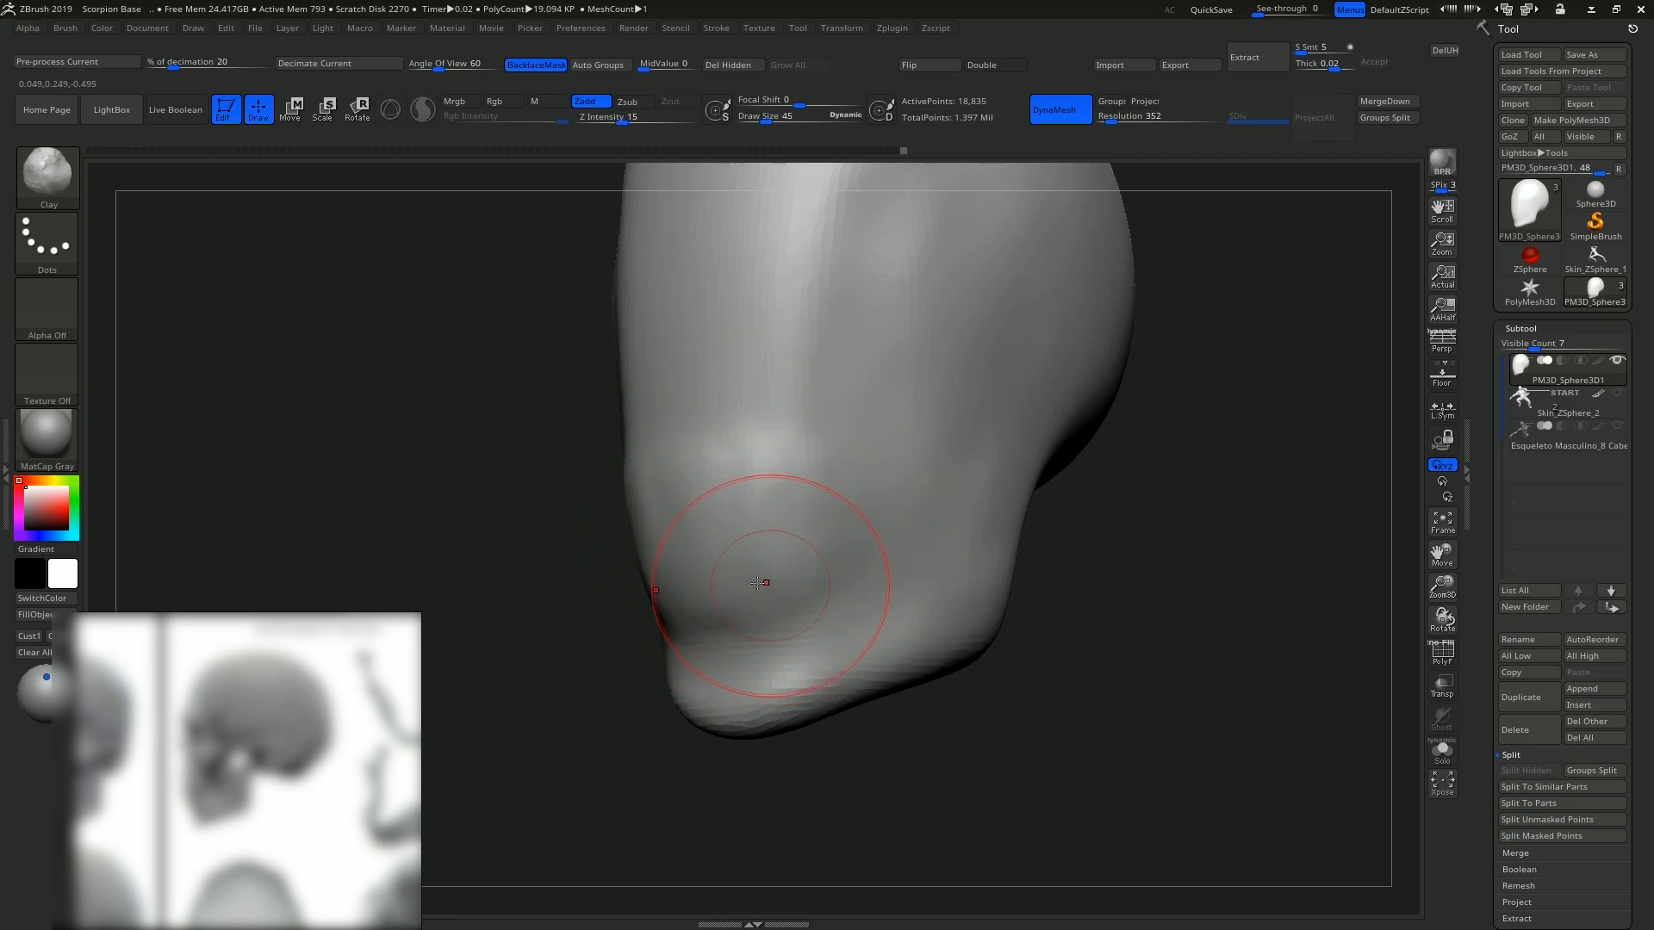
Reshape the lower face and jaw profile with progressively resized Move brush strokes.
key("b")
key("m")
key("v")
right_click_drag(771, 587, 746, 631)
key("s")
mouse_move(746, 631)
left_mouse_down()
mouse_move(751, 685)
mouse_move(766, 609)
left_mouse_up()
key("s")
right_click_drag(769, 556, 775, 599, "alt")
key("s")
left_click_drag(776, 598, 770, 598)
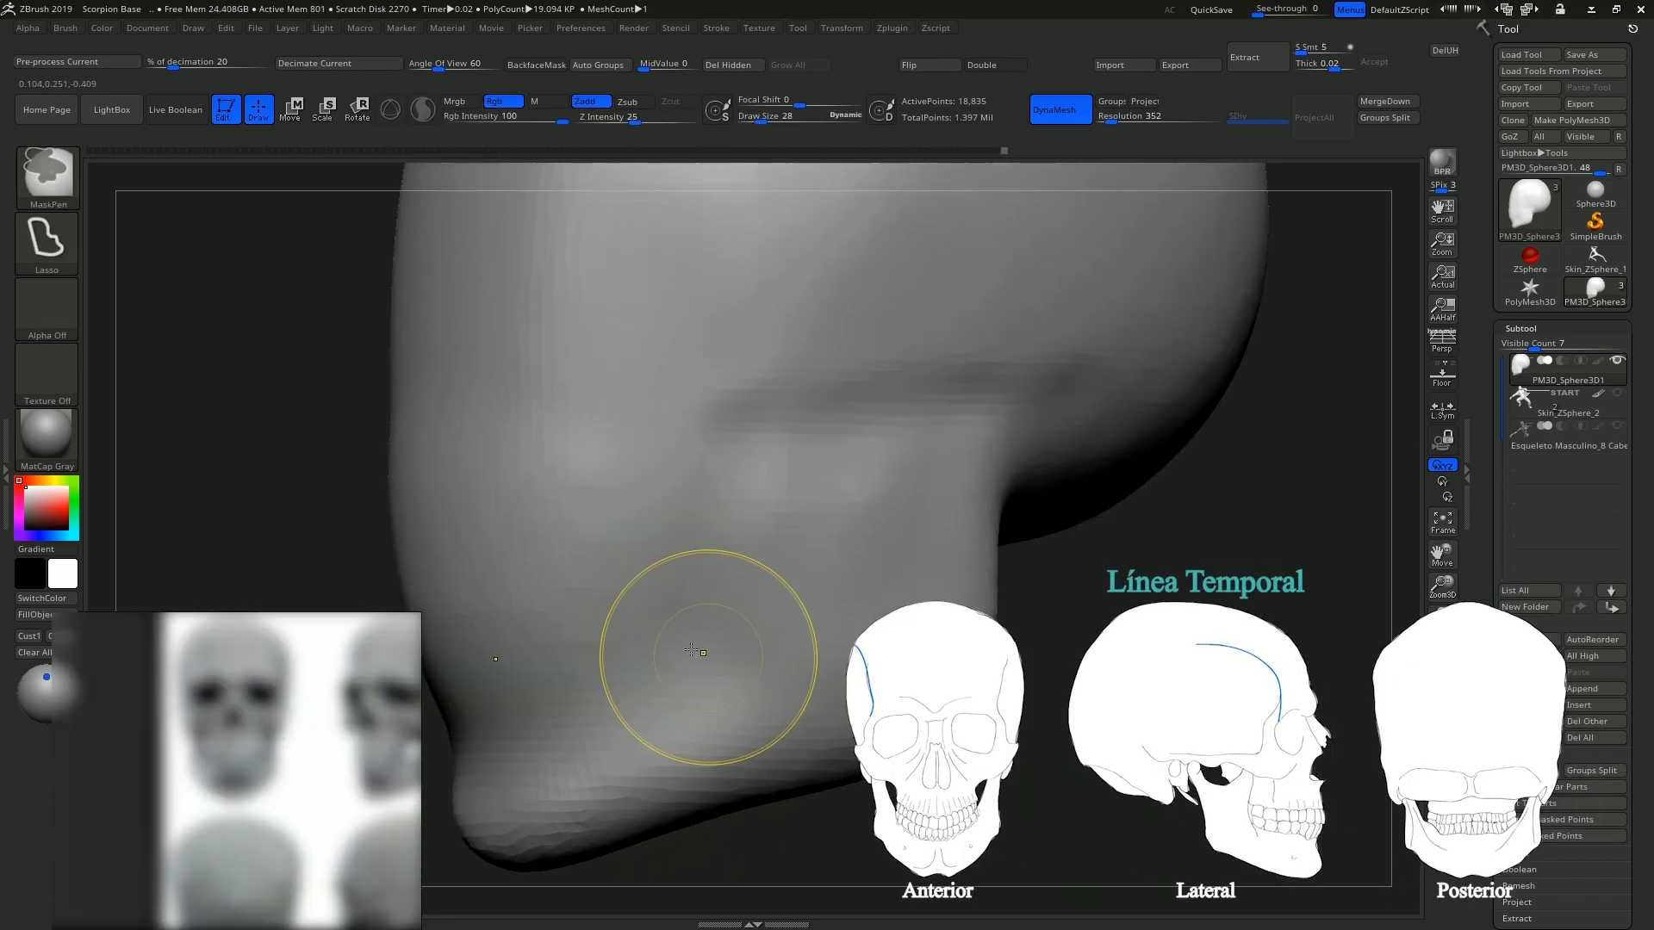
Raise the zygomatic arch from the cheek toward the ear with the FormSoft brush at draw size 28.
right_click_drag(707, 658, 680, 632, "ctrl")
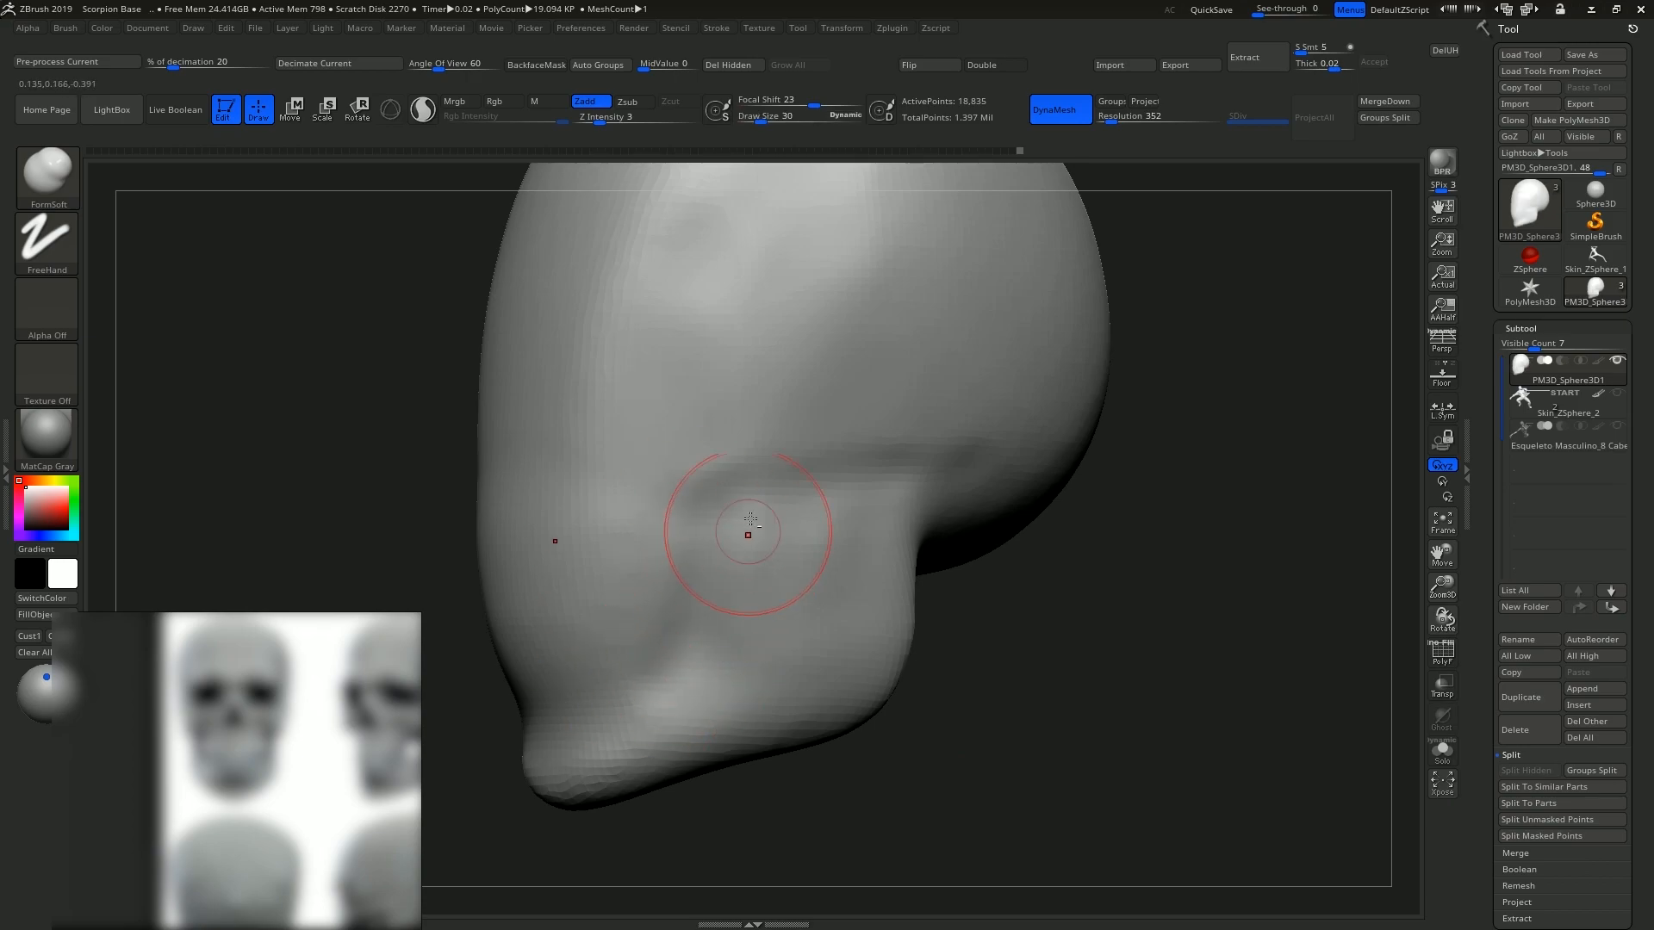
right_click_drag(734, 622, 703, 533)
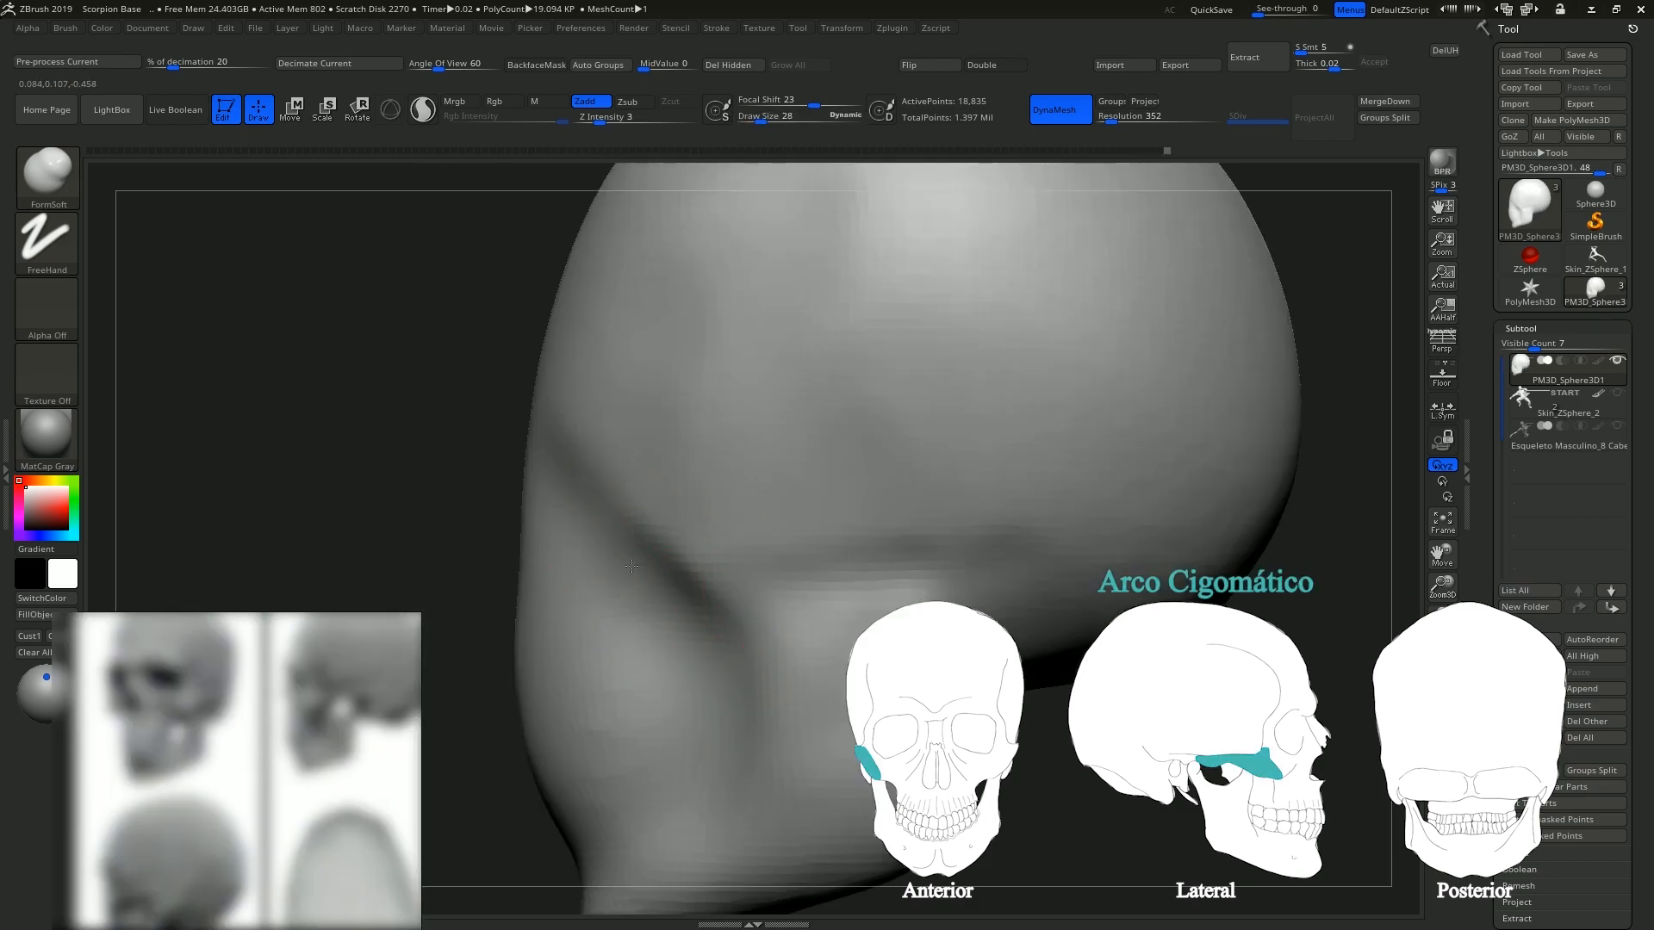
mouse_move(620, 555)
left_mouse_down()
mouse_move(666, 596)
mouse_move(715, 551)
mouse_move(997, 517)
left_mouse_up()
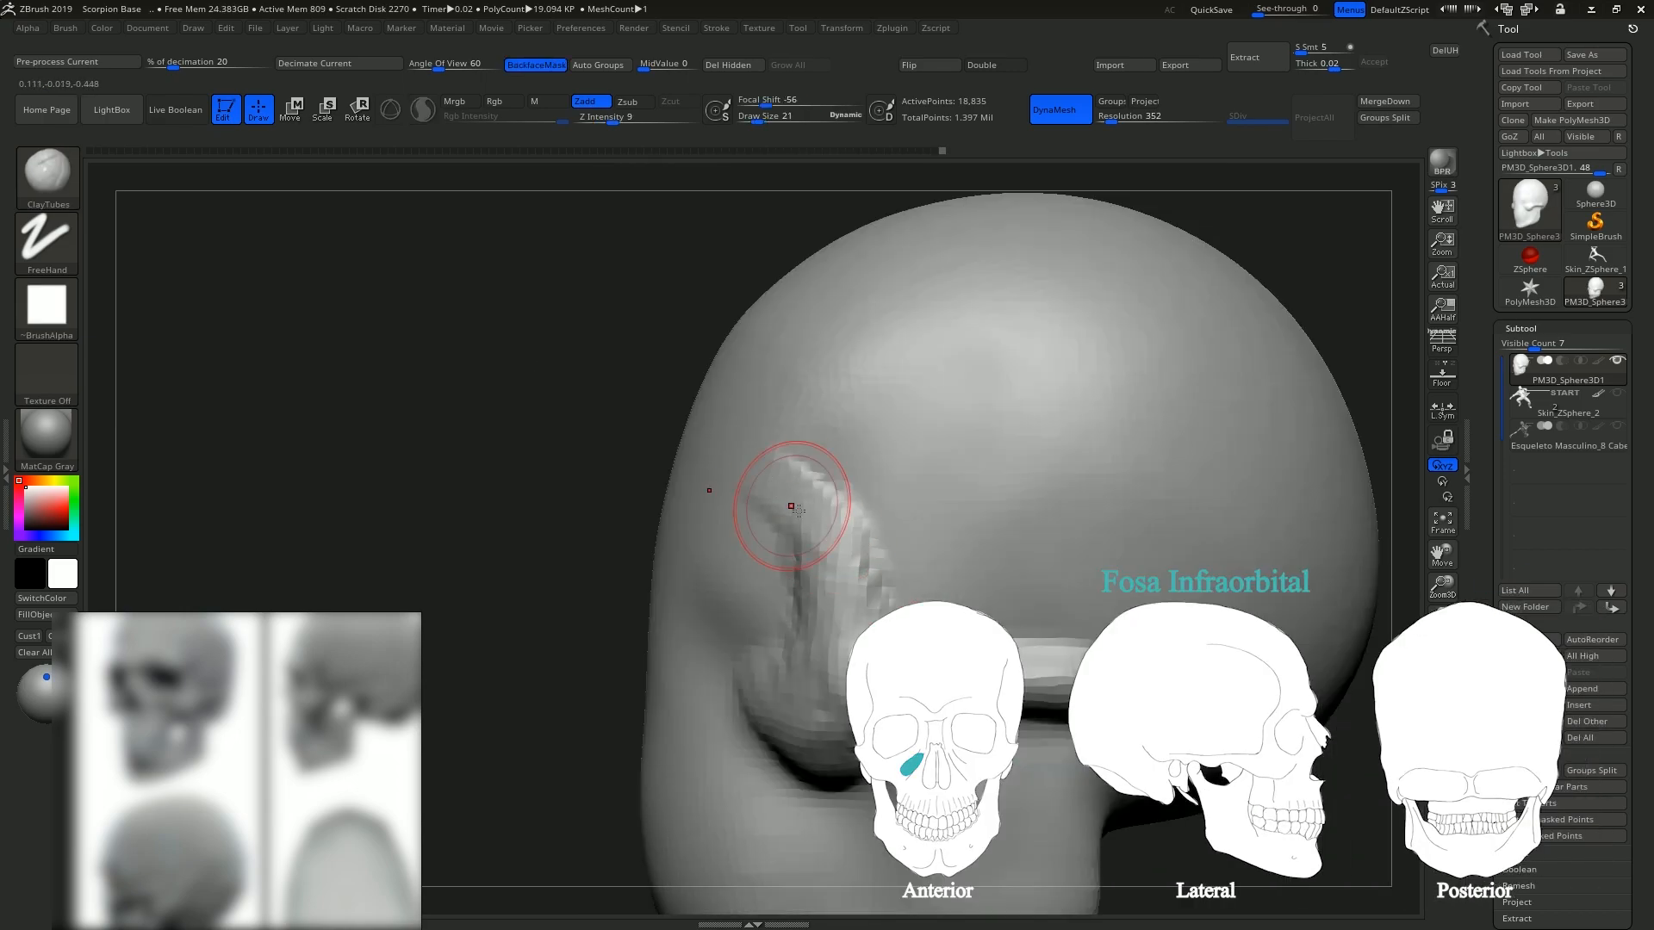
Deepen the eye sockets and define their lower and outer margins with the Standard brush at draw size 19.
mouse_move(754, 500)
right_mouse_down("alt")
mouse_move(850, 546)
mouse_move(804, 602)
mouse_move(833, 519)
mouse_move(948, 562)
right_mouse_up("alt")
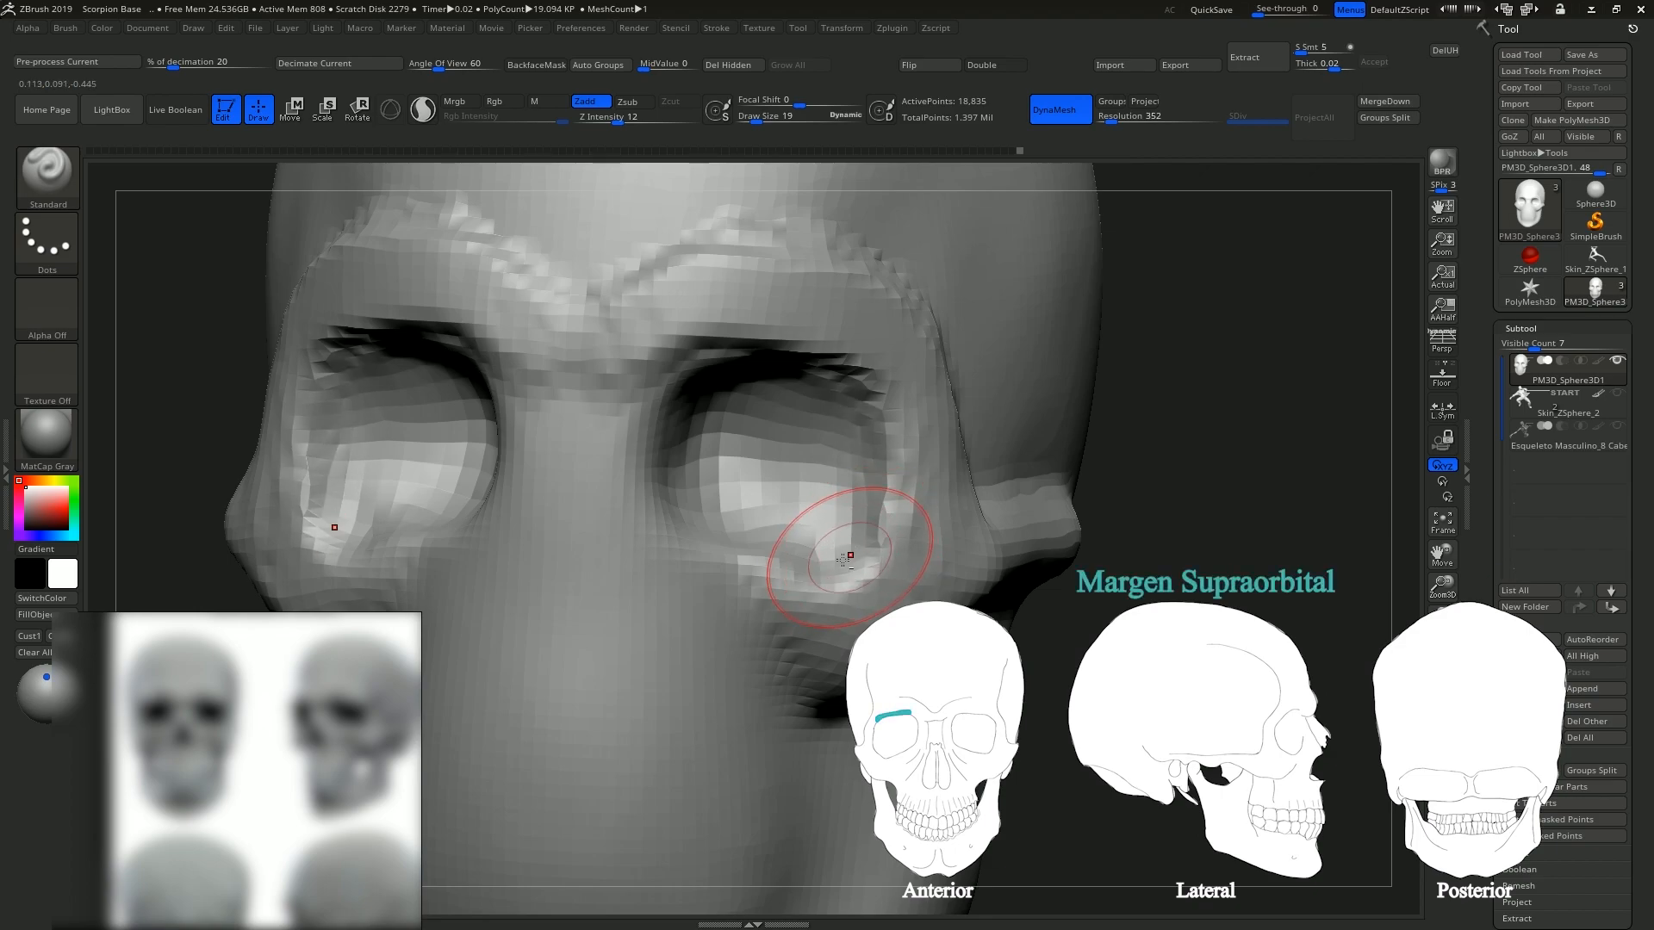
right_click_drag(860, 510, 795, 532)
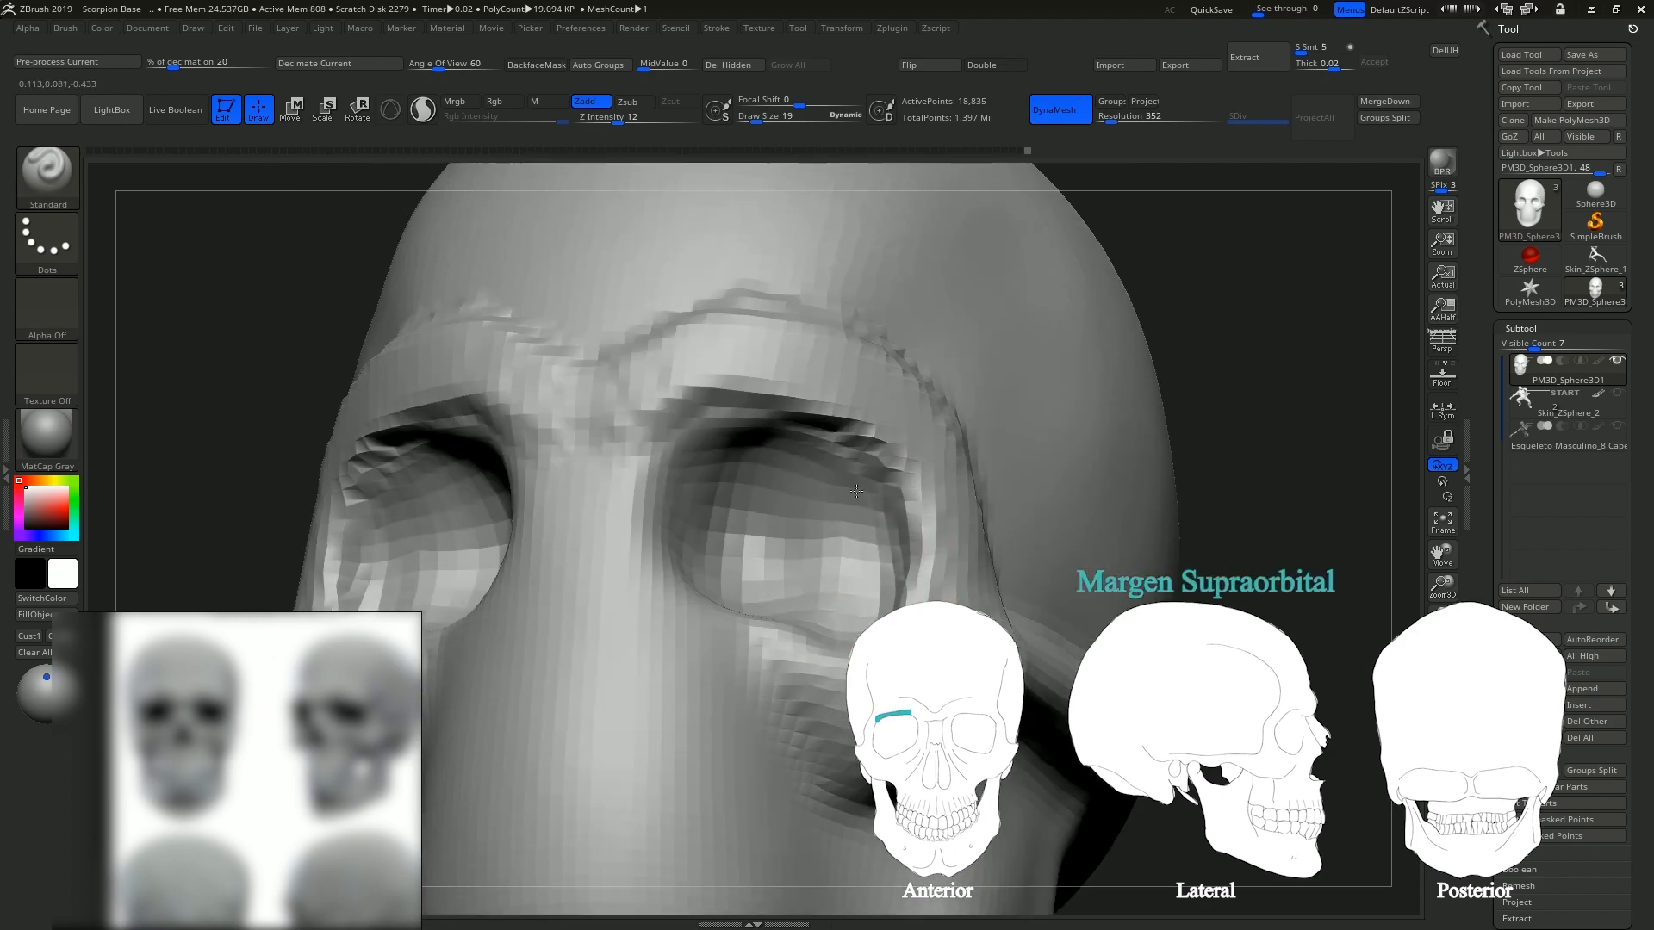
left_click_drag(795, 532, 787, 580, "alt")
mouse_move(801, 565)
right_mouse_down()
mouse_move(904, 543)
mouse_move(906, 524)
right_mouse_up()
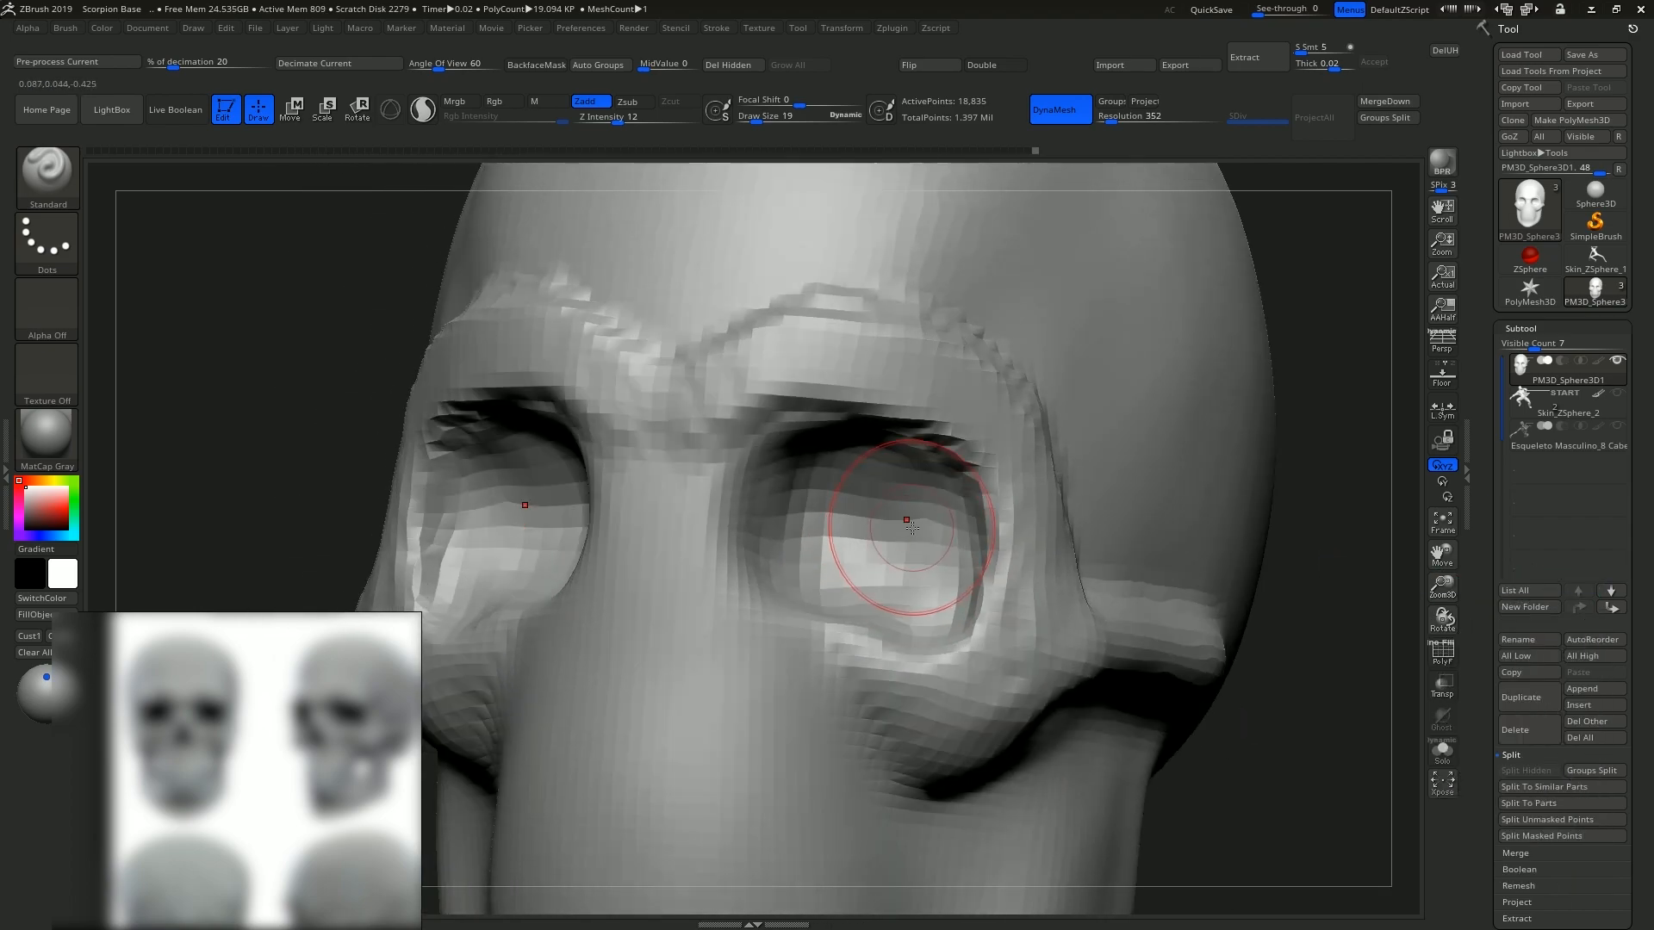
right_click_drag(910, 602, 953, 609)
mouse_move(956, 500)
left_mouse_down("alt")
mouse_move(935, 547)
mouse_move(879, 551)
mouse_move(890, 575)
left_mouse_up("alt")
right_click_drag(890, 575, 794, 454)
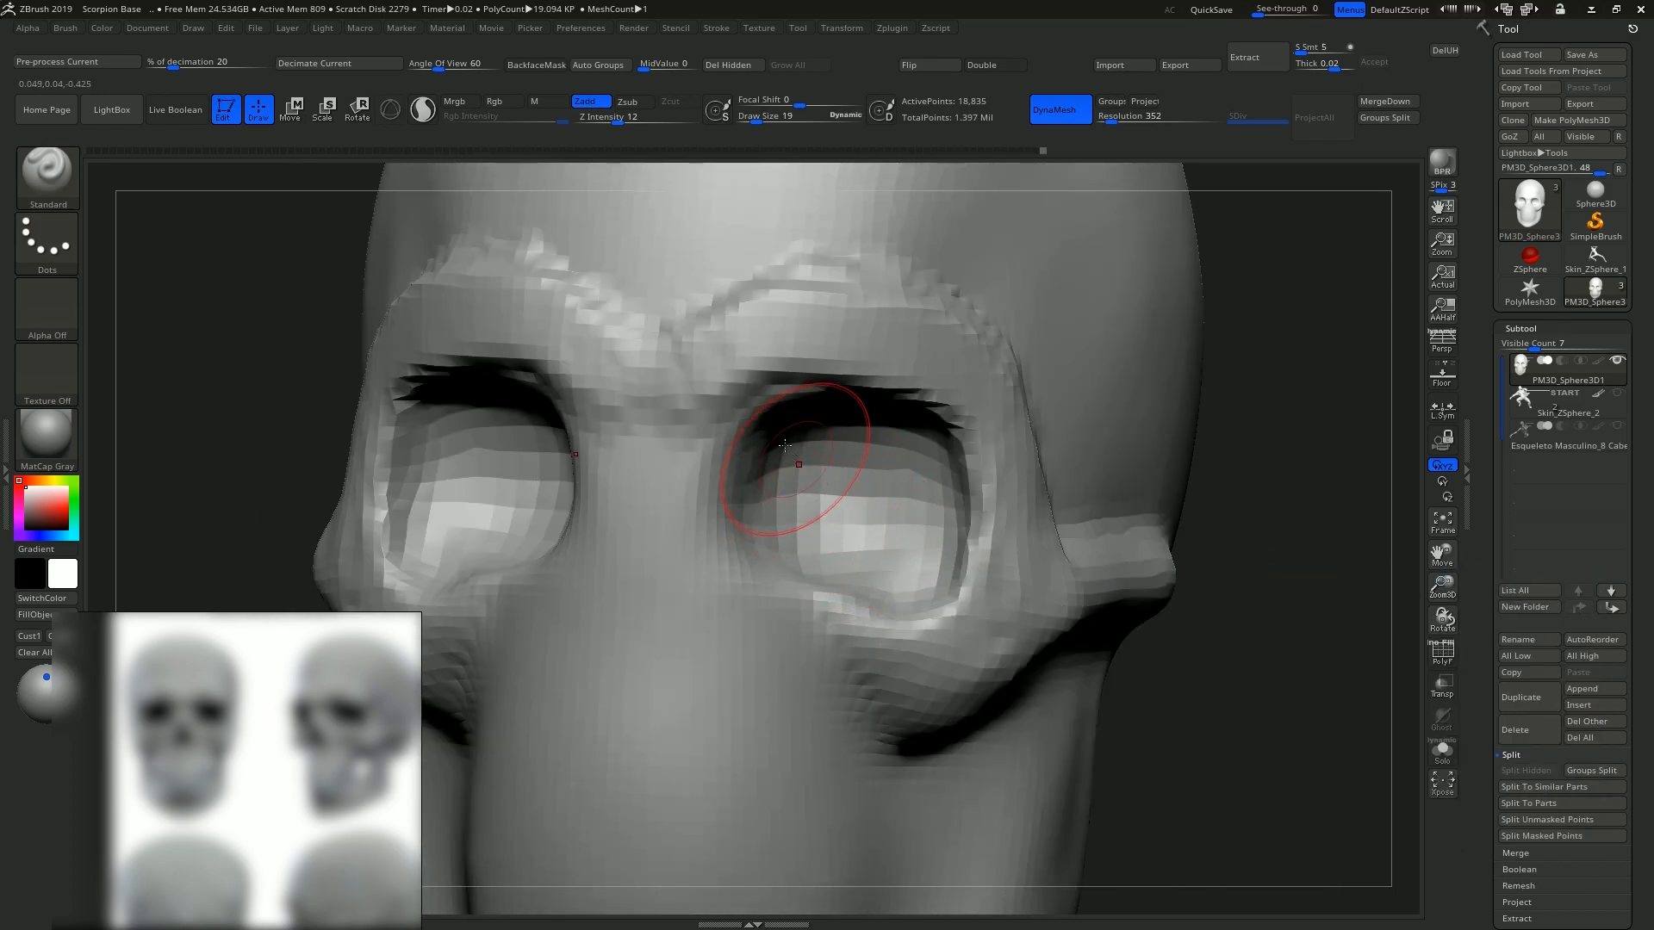
Define the orbital rim beside the nasal bridge and carve the cheek below the zygomatic bone with the Standard brush.
right_click_drag(869, 570, 957, 538, "ctrl")
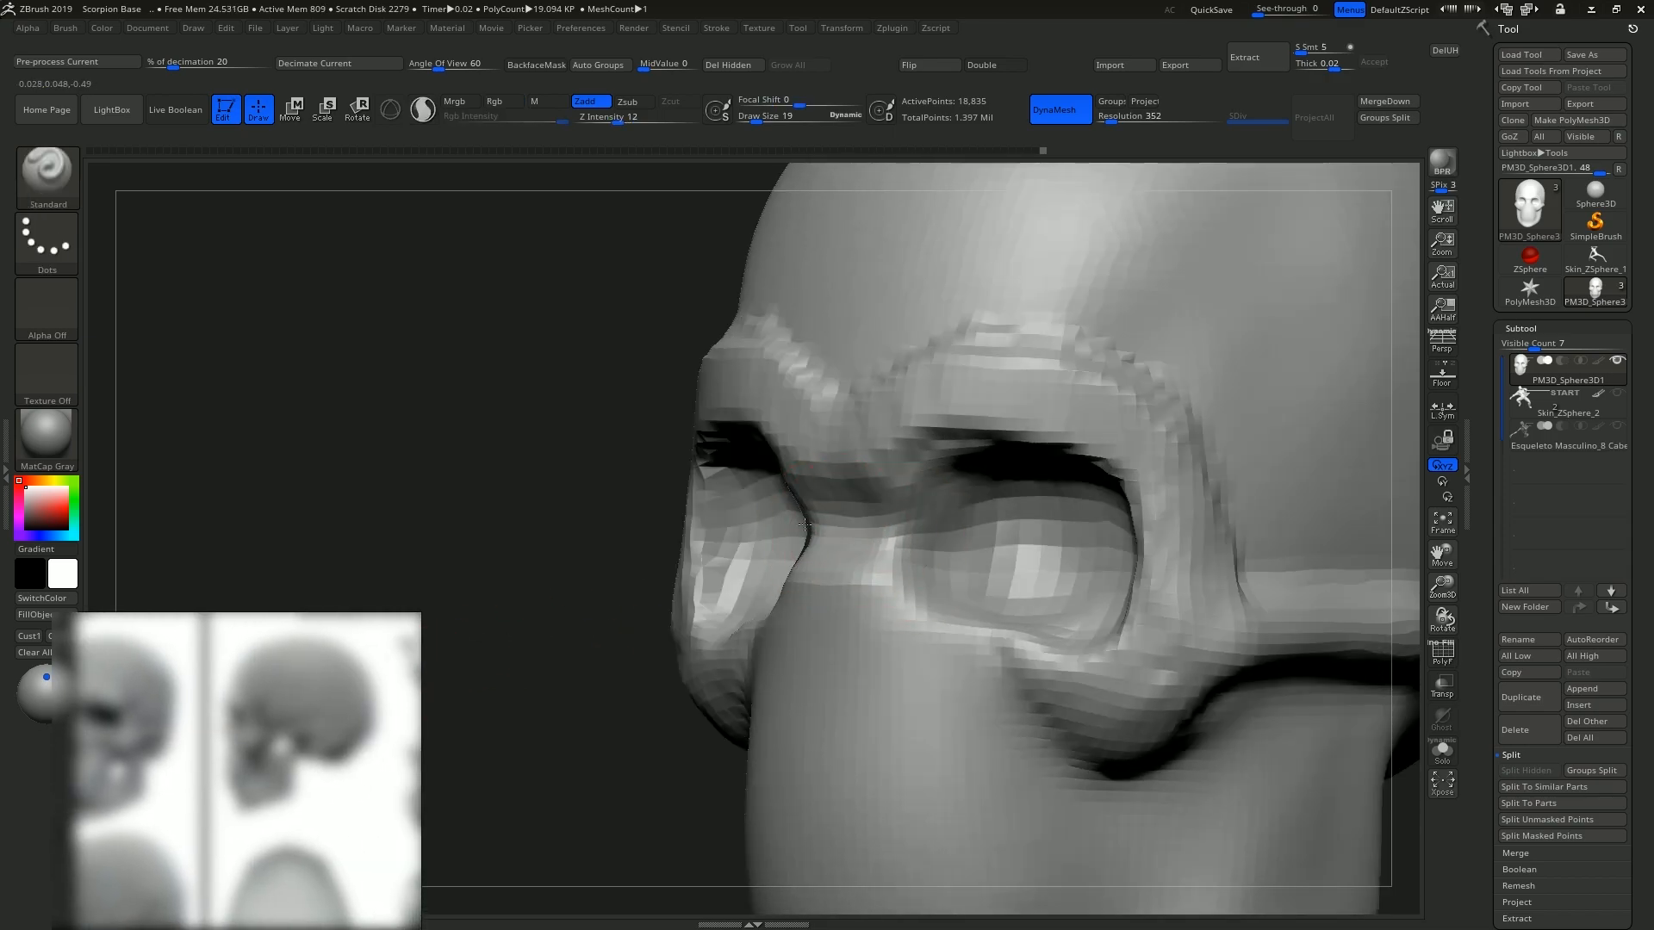
right_click_drag(939, 479, 854, 444)
mouse_move(906, 584)
right_mouse_down()
mouse_move(861, 487)
mouse_move(708, 529)
right_mouse_up()
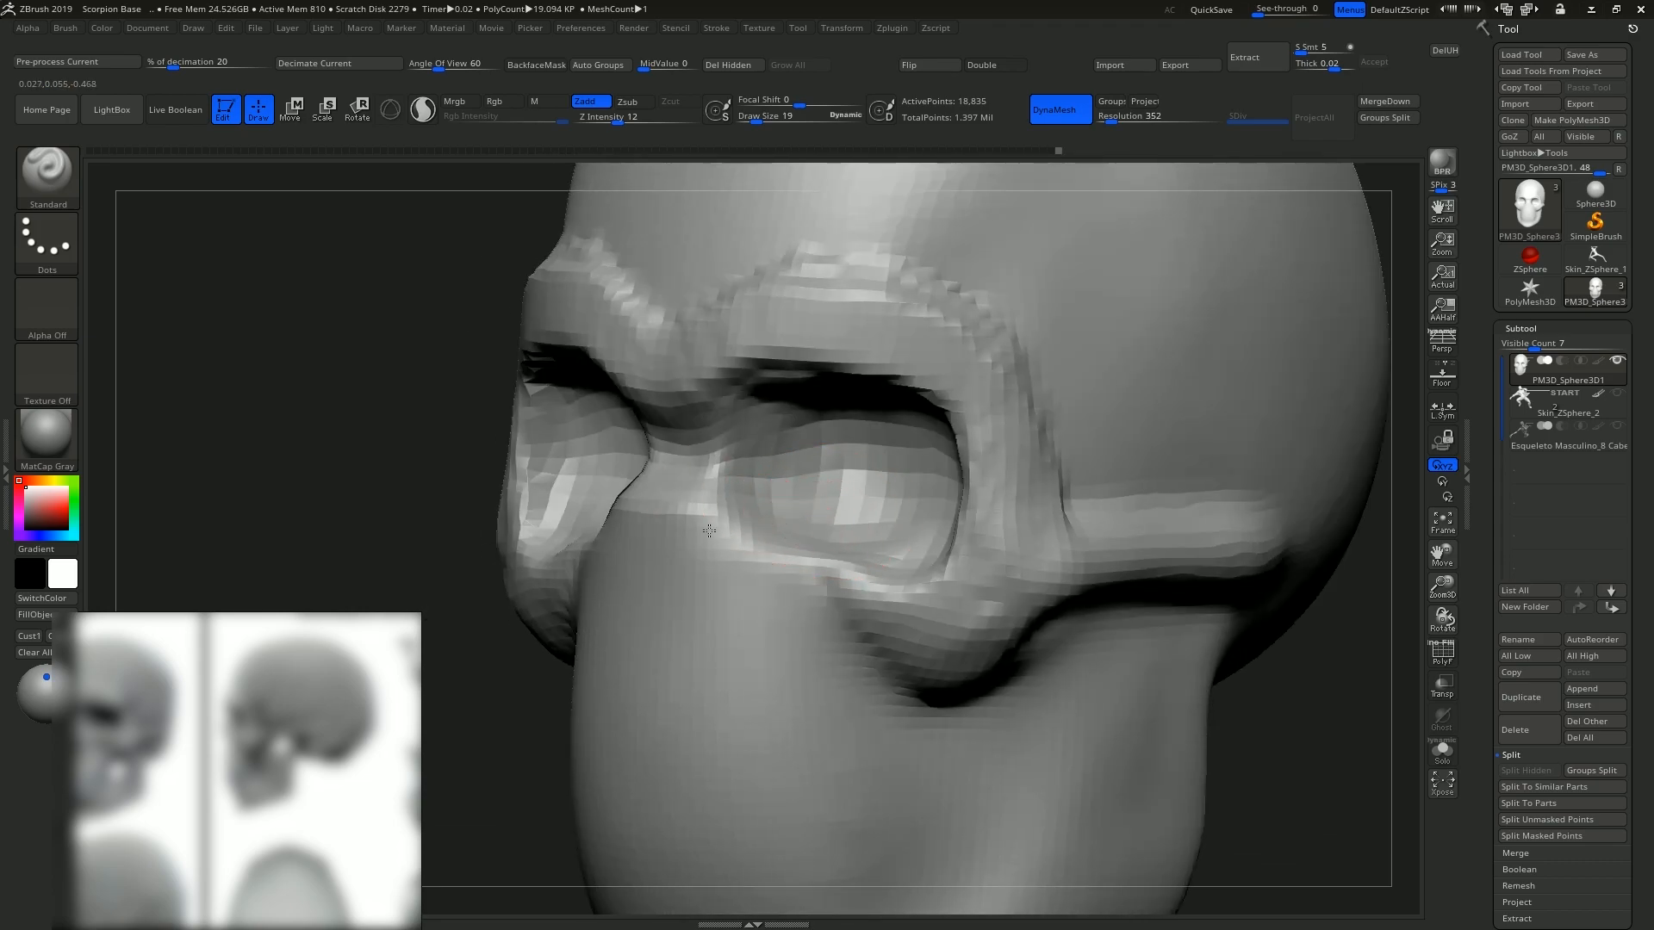
mouse_move(794, 591)
right_mouse_down()
mouse_move(793, 528)
mouse_move(770, 536)
mouse_move(790, 540)
right_mouse_up()
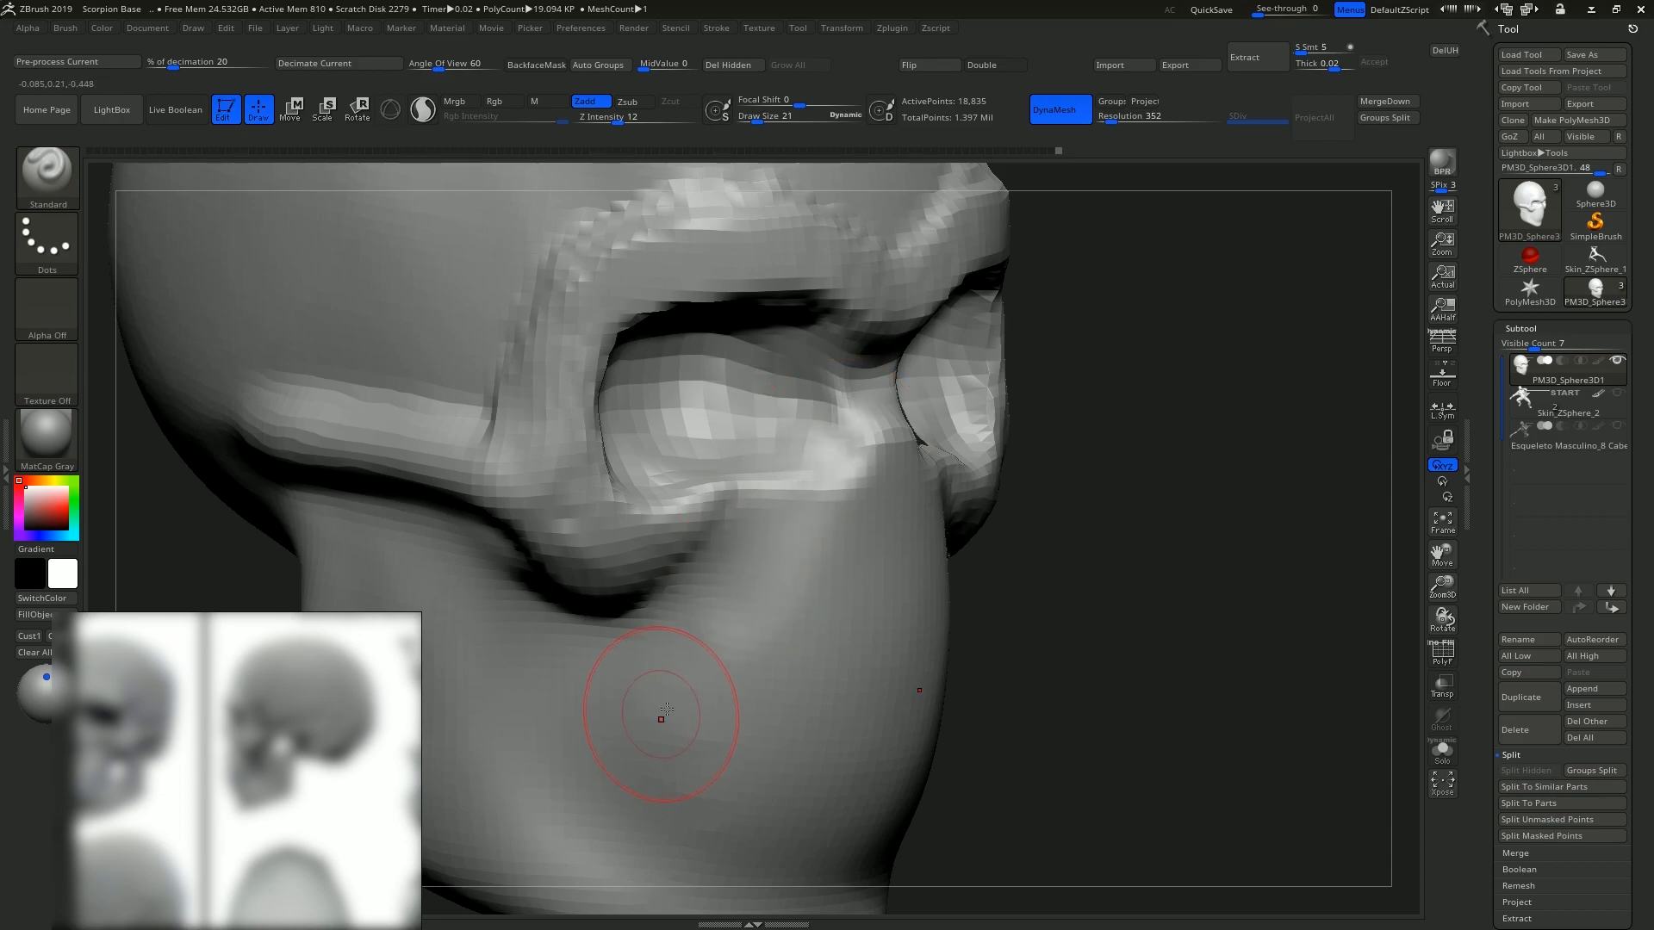
left_click_drag(653, 721, 861, 696, "alt")
key("f")
mouse_move(784, 591)
right_mouse_down()
mouse_move(1058, 551)
mouse_move(1119, 609)
mouse_move(978, 649)
right_mouse_up()
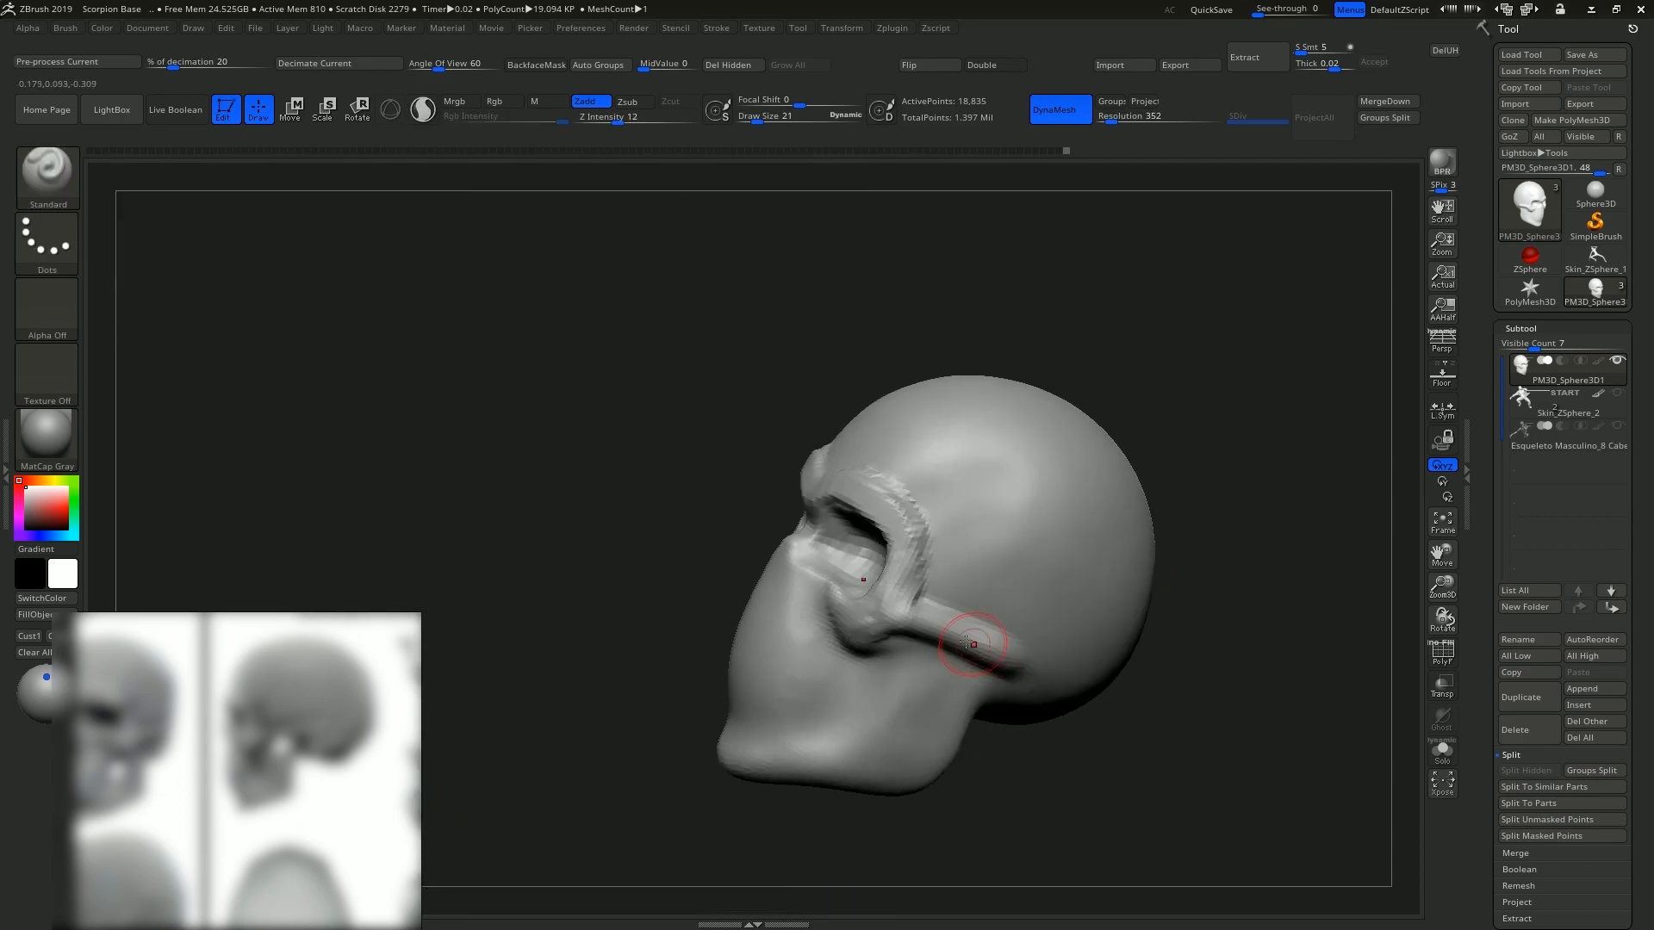
Widen the outer edges of both eye sockets with the Move brush at draw size 30.
key("b")
key("m")
key("v")
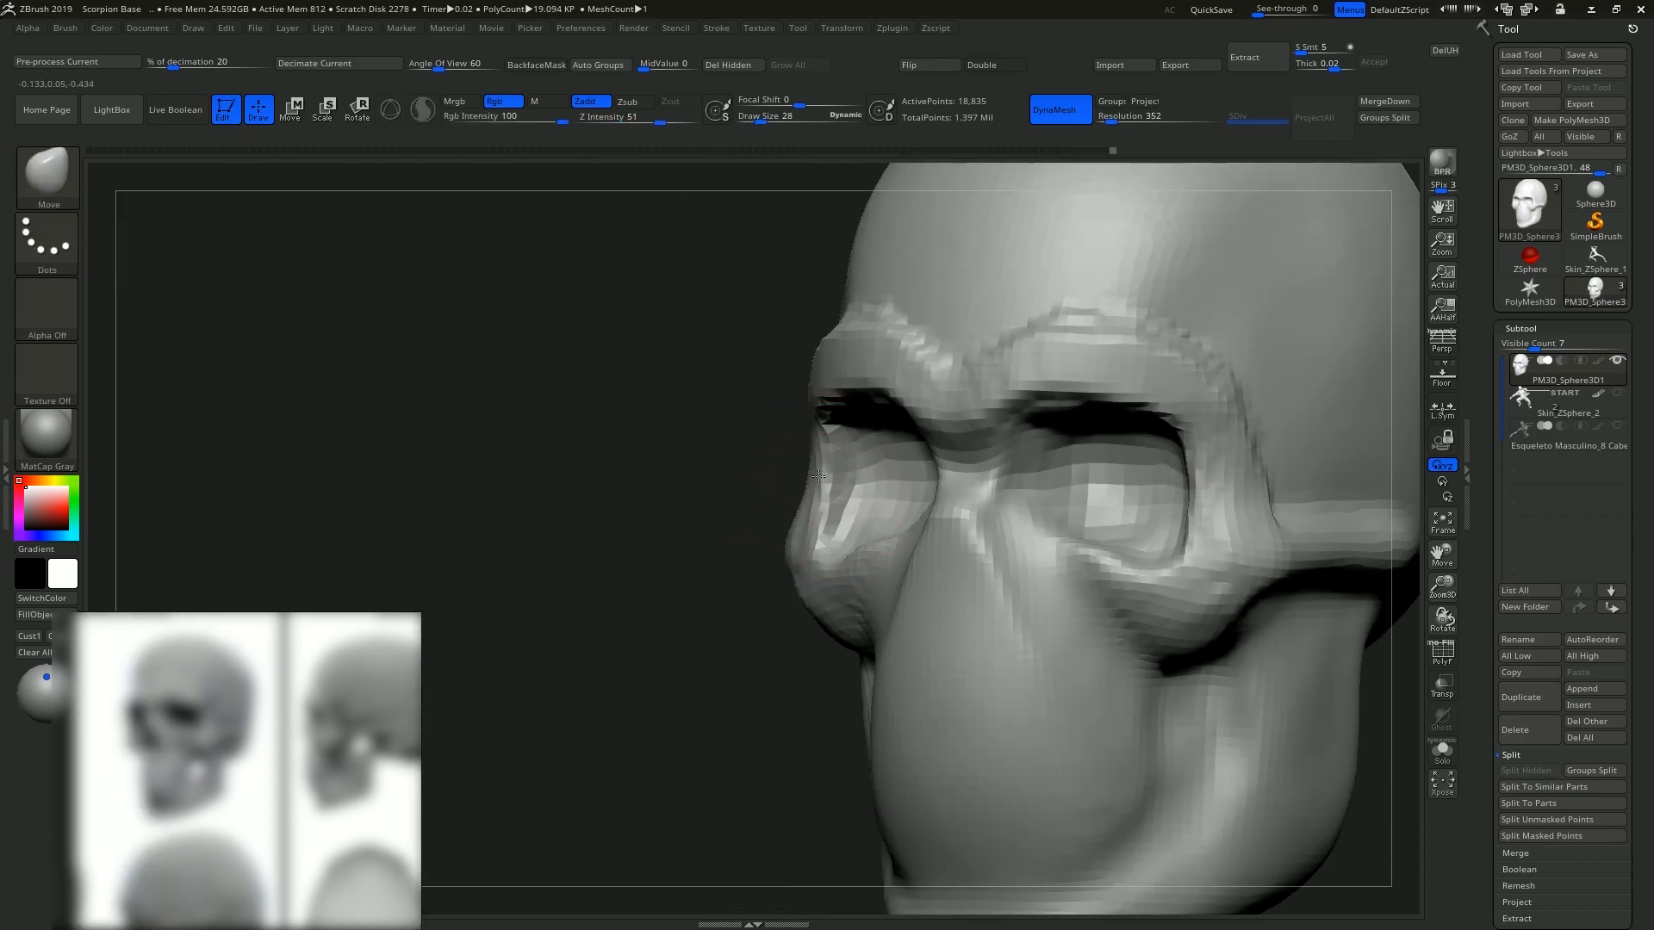
right_click_drag(675, 522, 791, 502)
key("f")
right_click_drag(997, 484, 962, 493)
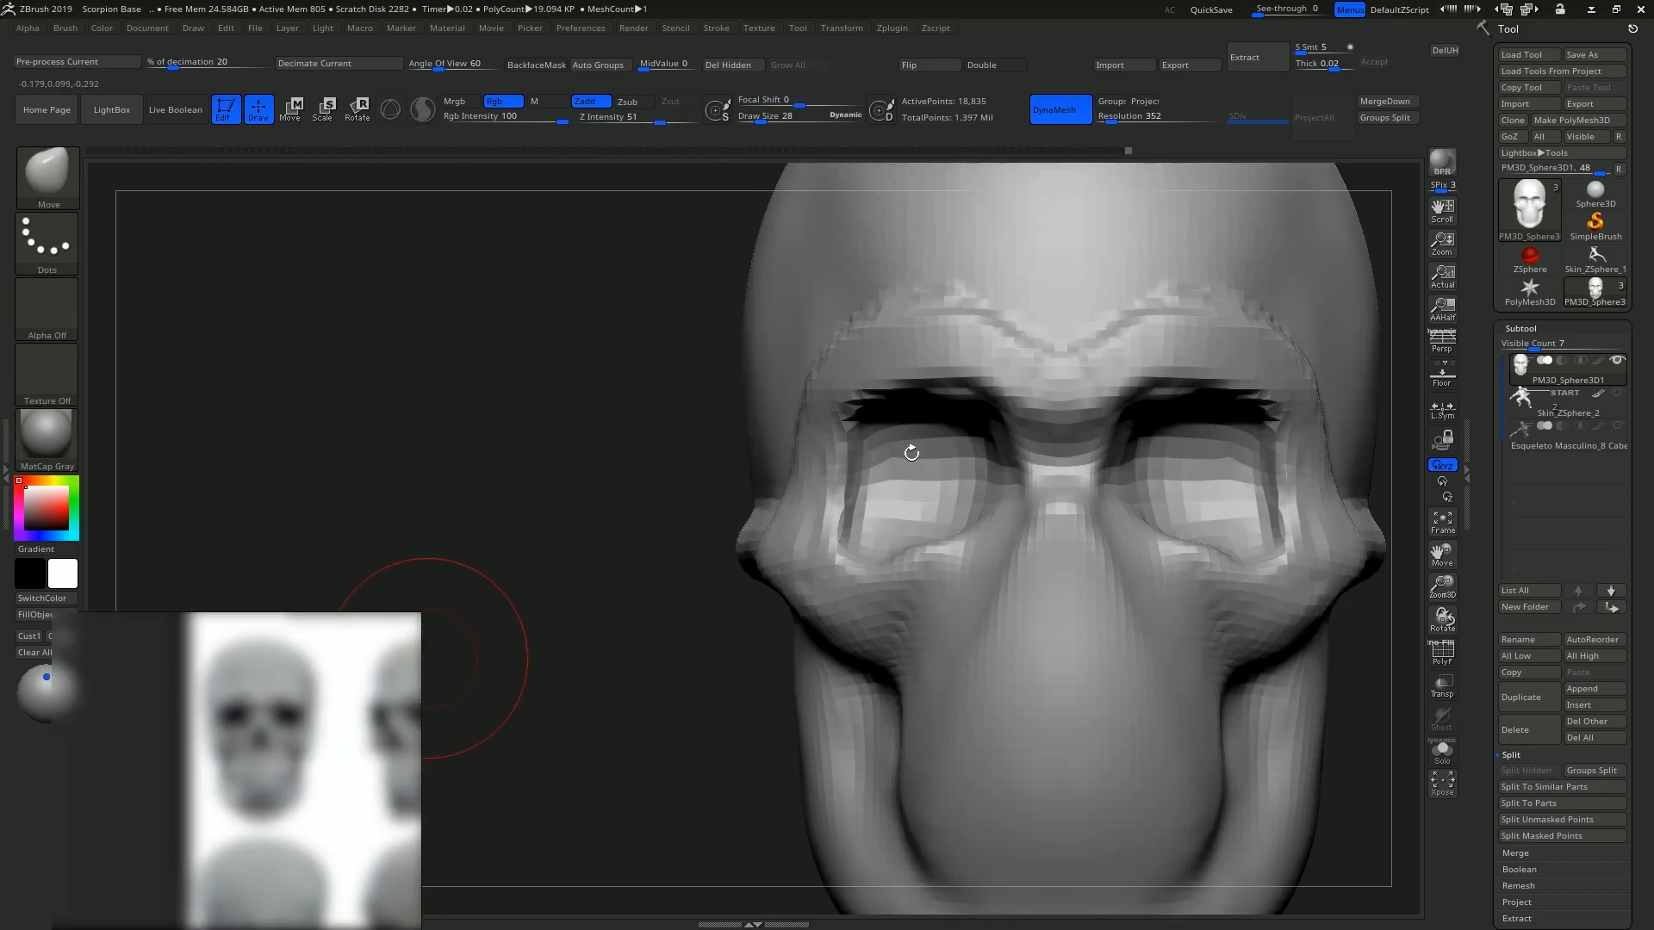
key("bracketright")
left_click_drag(851, 435, 842, 430)
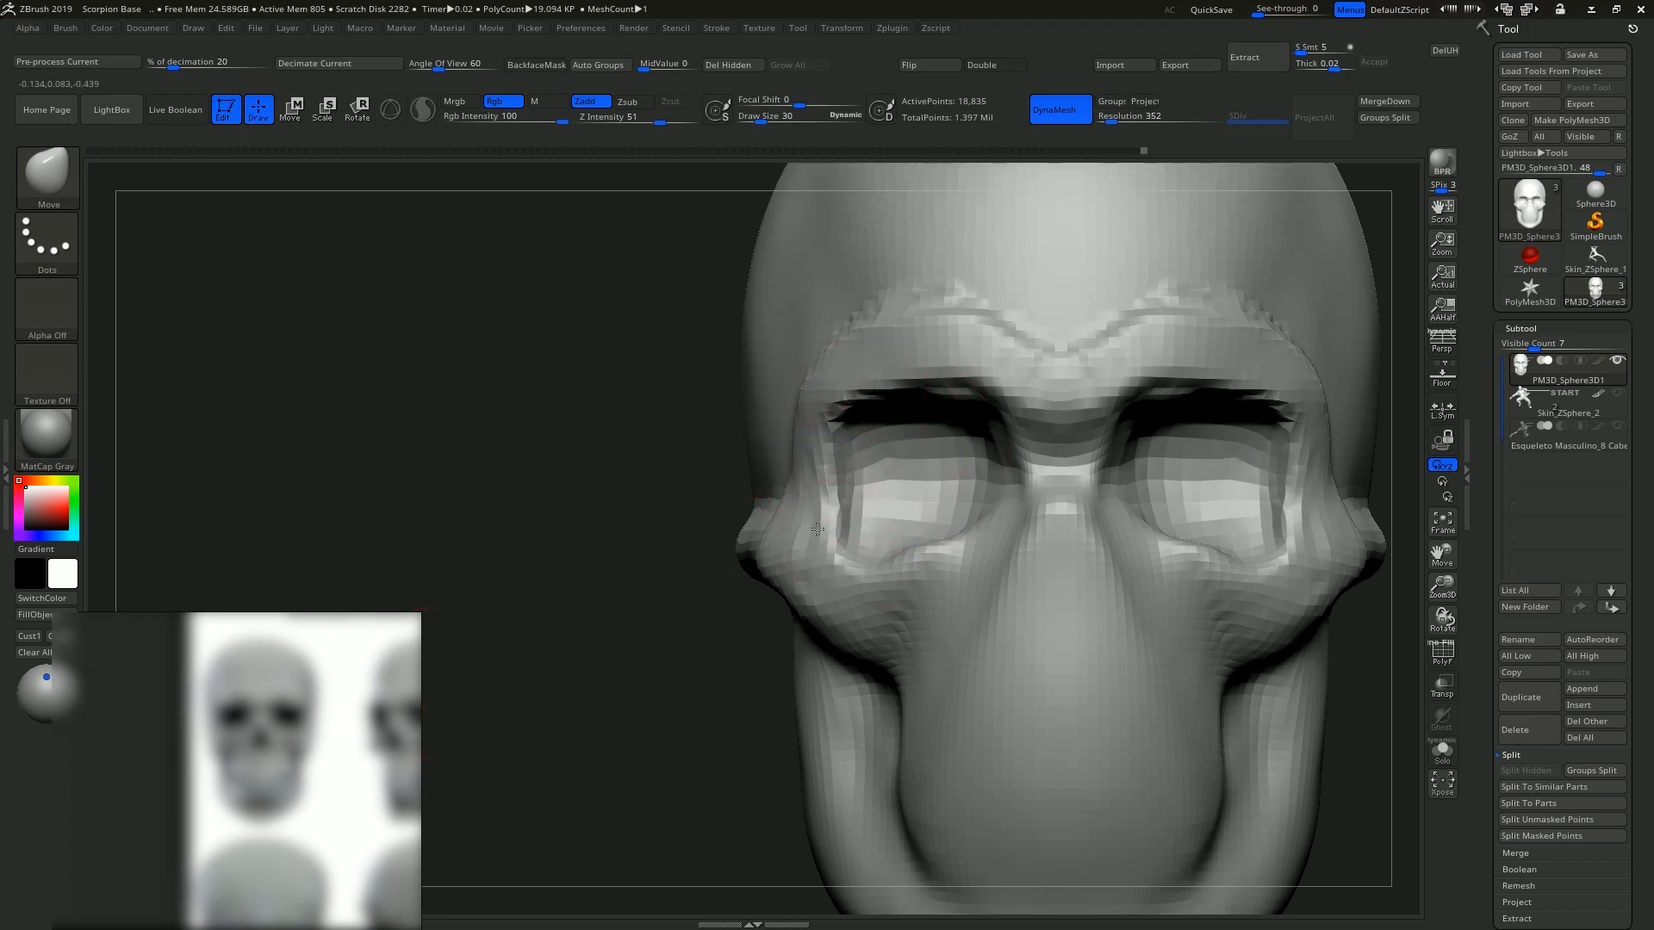
left_click_drag(819, 529, 814, 530)
Blend the brow ridge and carve the temporal line and forehead planes with the Clay brush.
right_click_drag(805, 545, 776, 527, "alt")
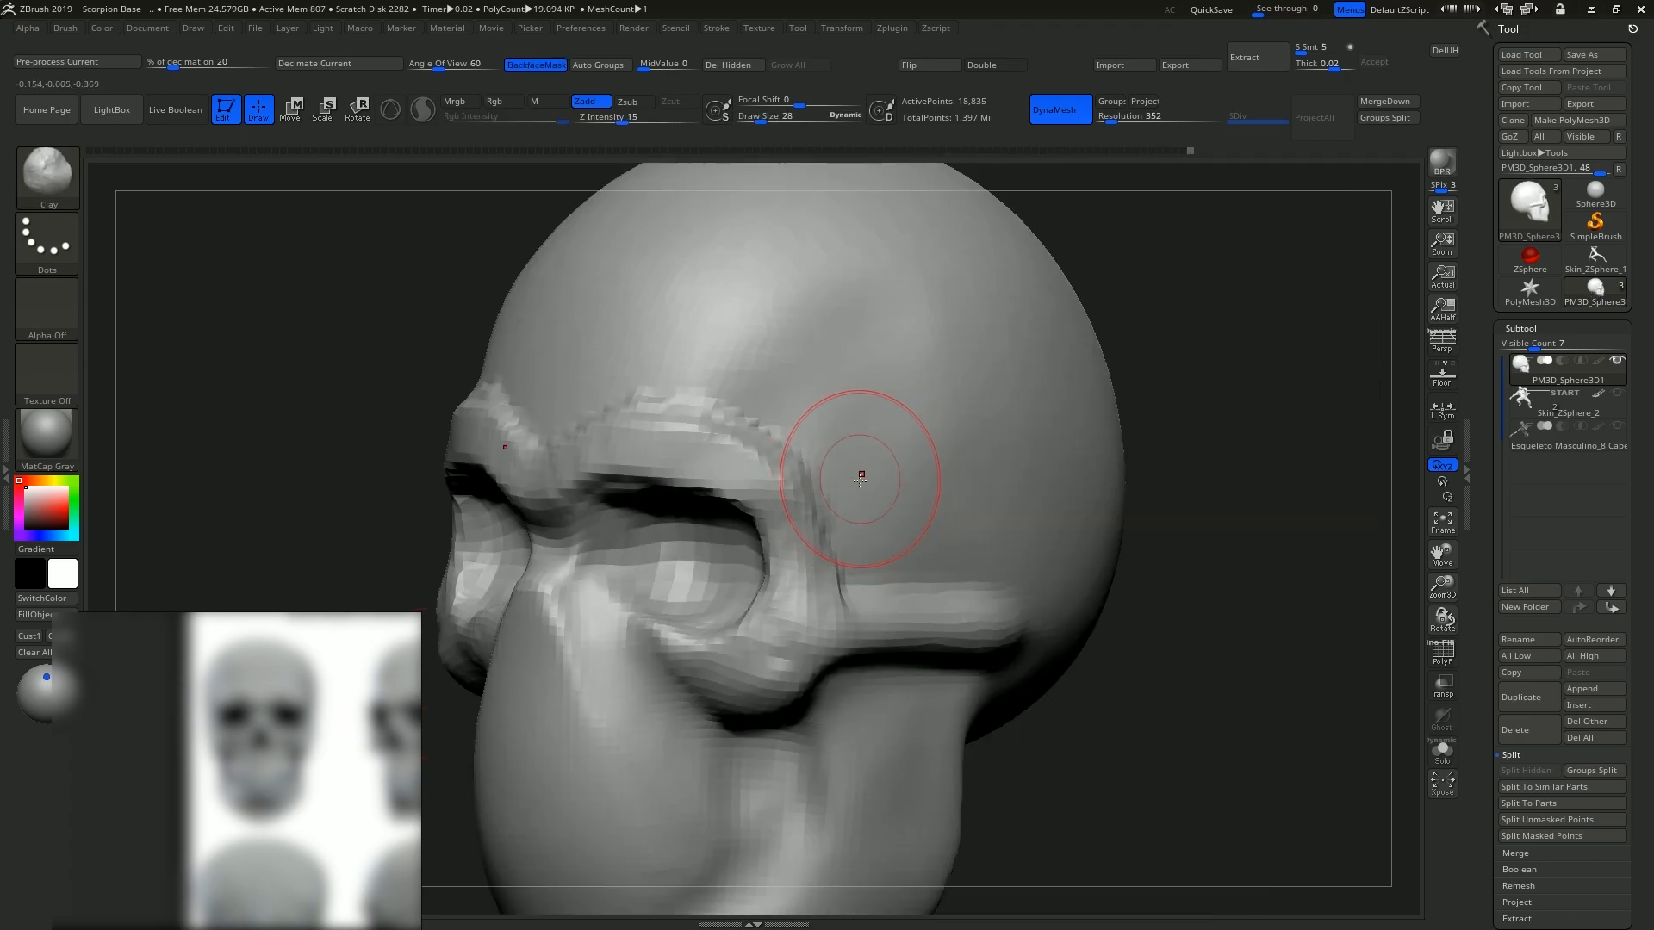
mouse_move(932, 527)
right_mouse_down()
mouse_move(901, 535)
mouse_move(952, 568)
right_mouse_up()
left_click_drag(810, 418, 771, 403, "alt")
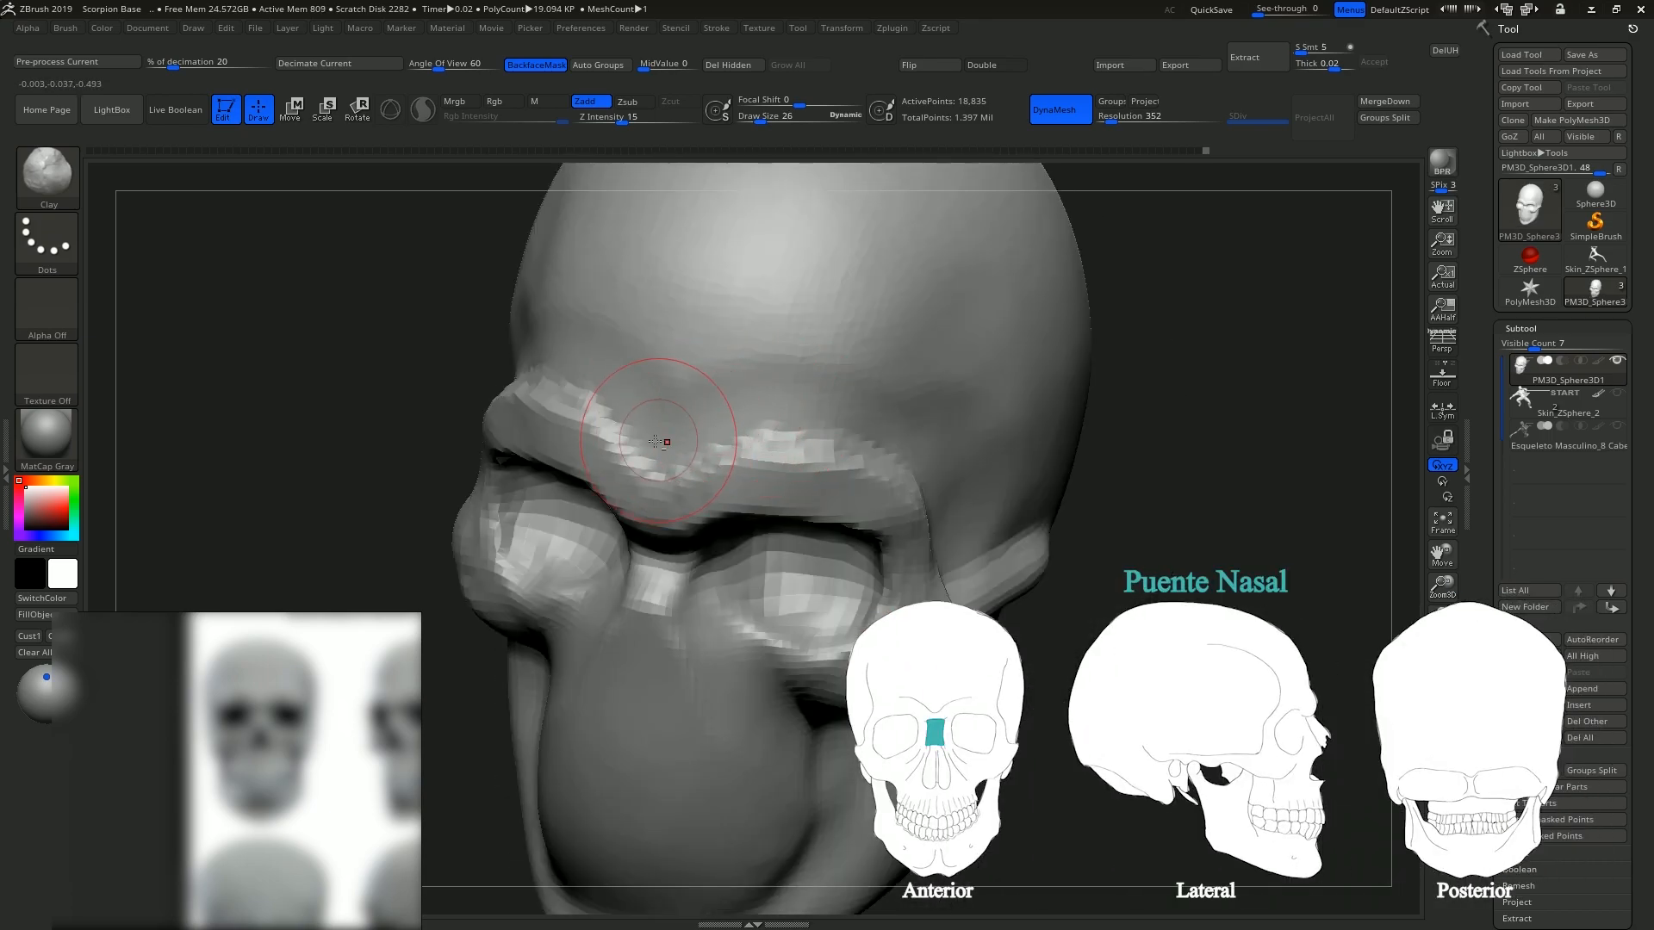
mouse_move(712, 422)
right_mouse_down()
mouse_move(675, 478)
mouse_move(763, 494)
right_mouse_up()
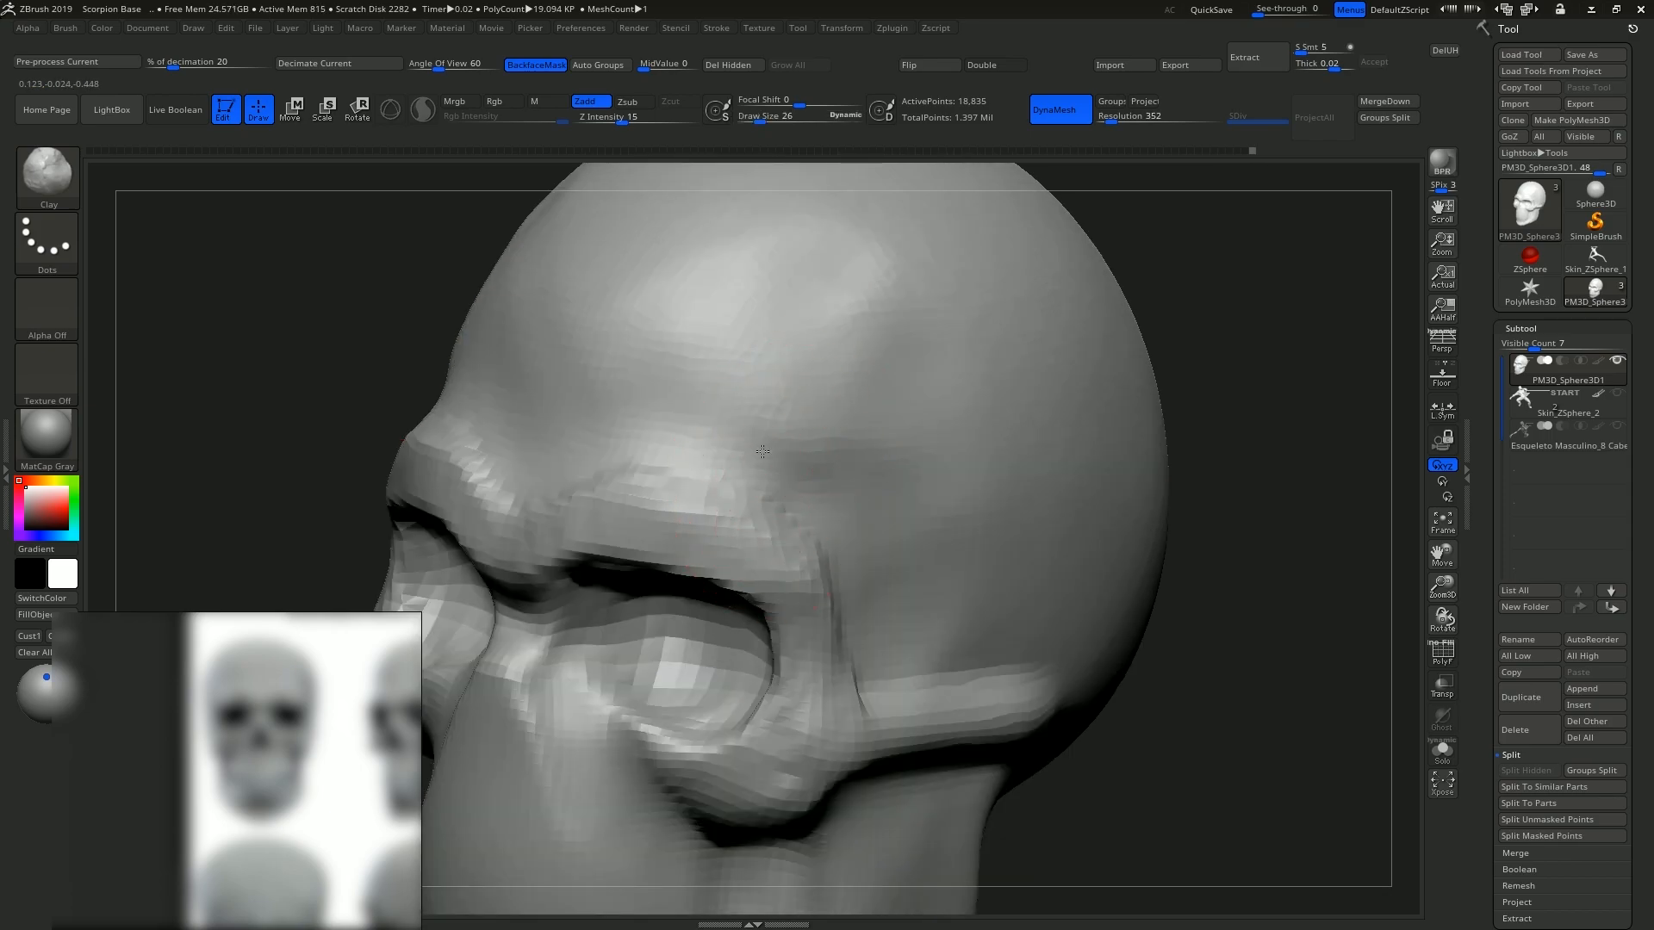
right_click_drag(840, 293, 848, 265)
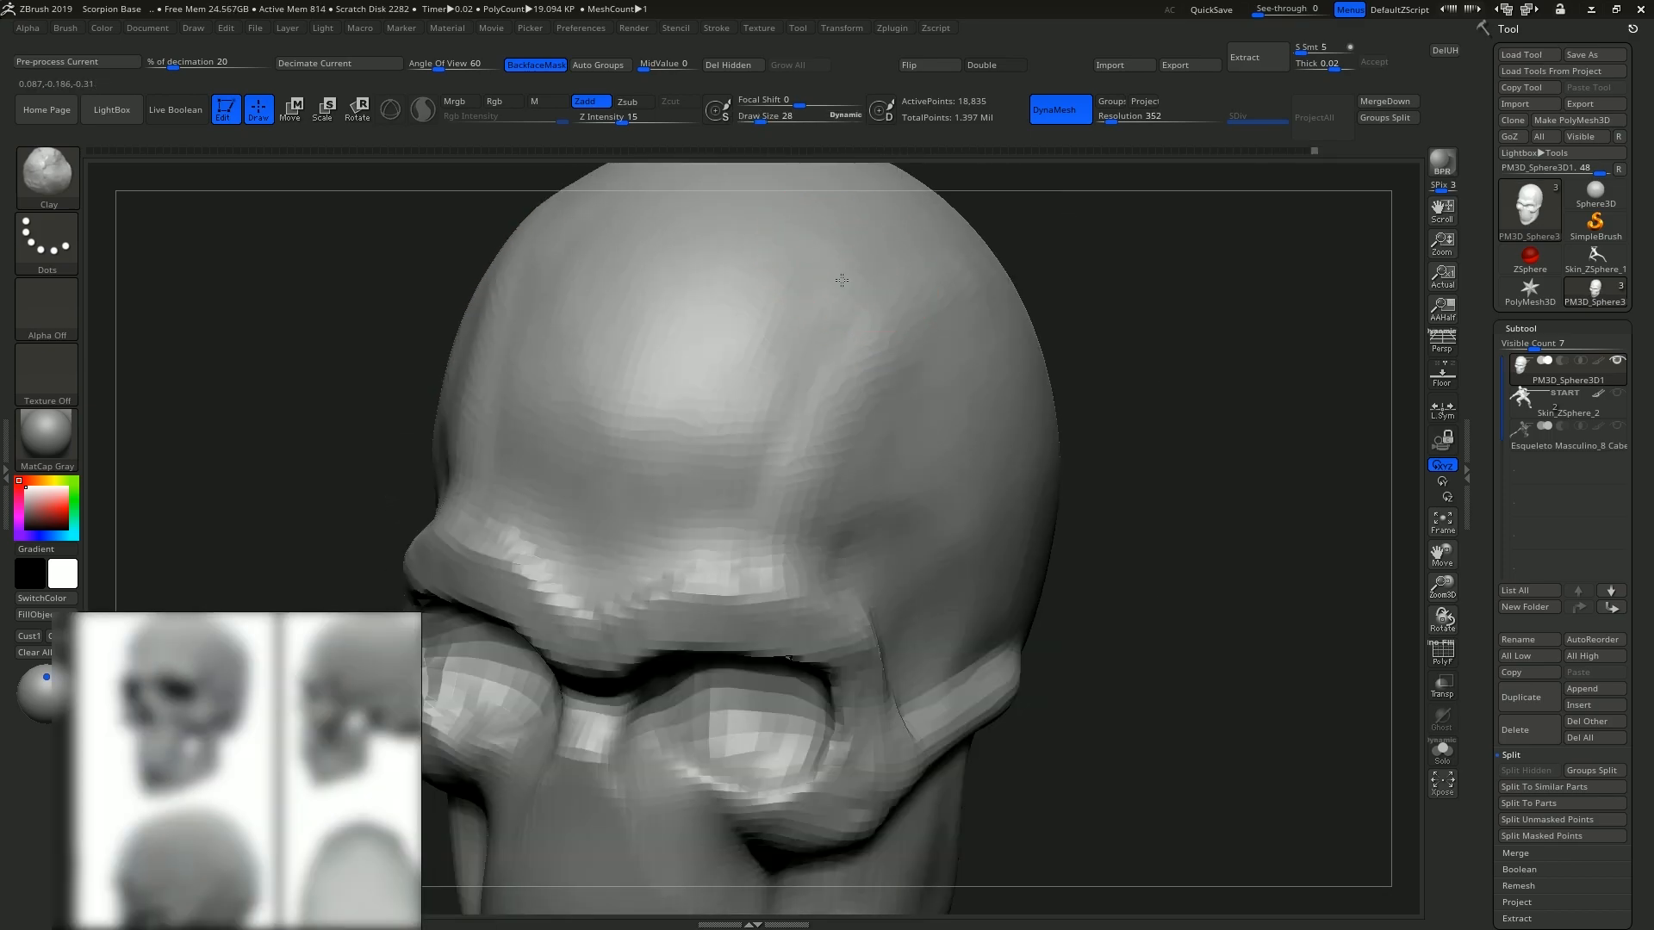
mouse_move(723, 501)
right_mouse_down()
mouse_move(814, 280)
mouse_move(713, 462)
mouse_move(749, 439)
right_mouse_up()
Mask the nasal area, invert the mask and pull the nose region forward with the Move brush at size 39.
key("ctrl")
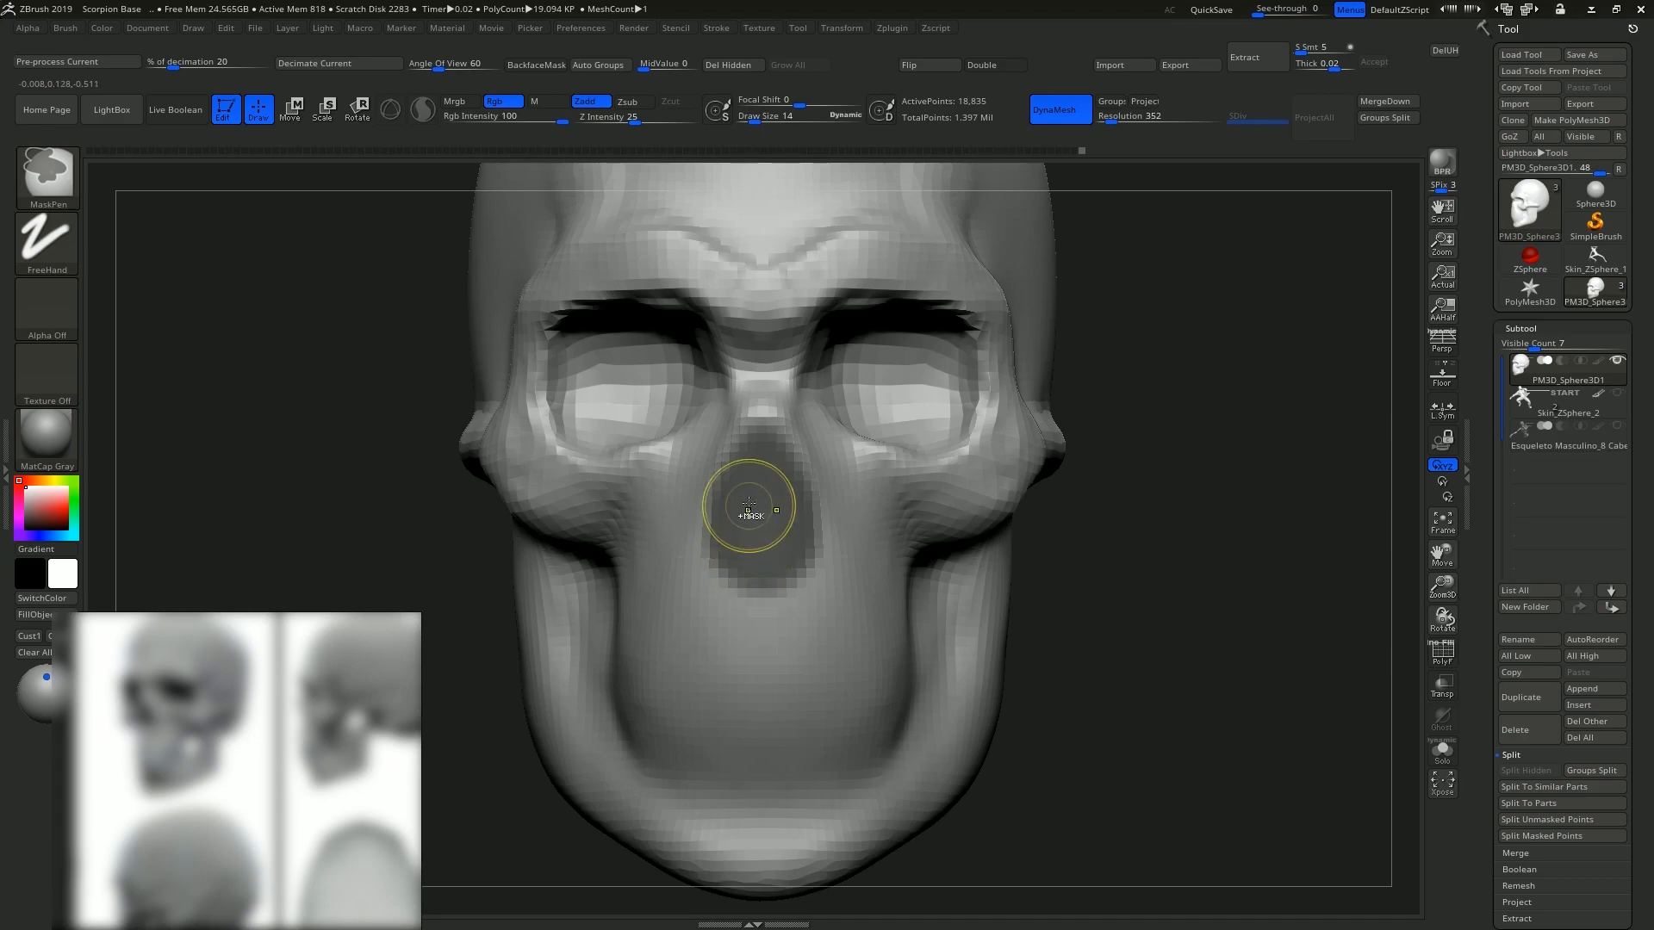
middle_click_drag(202, 689, 384, 706)
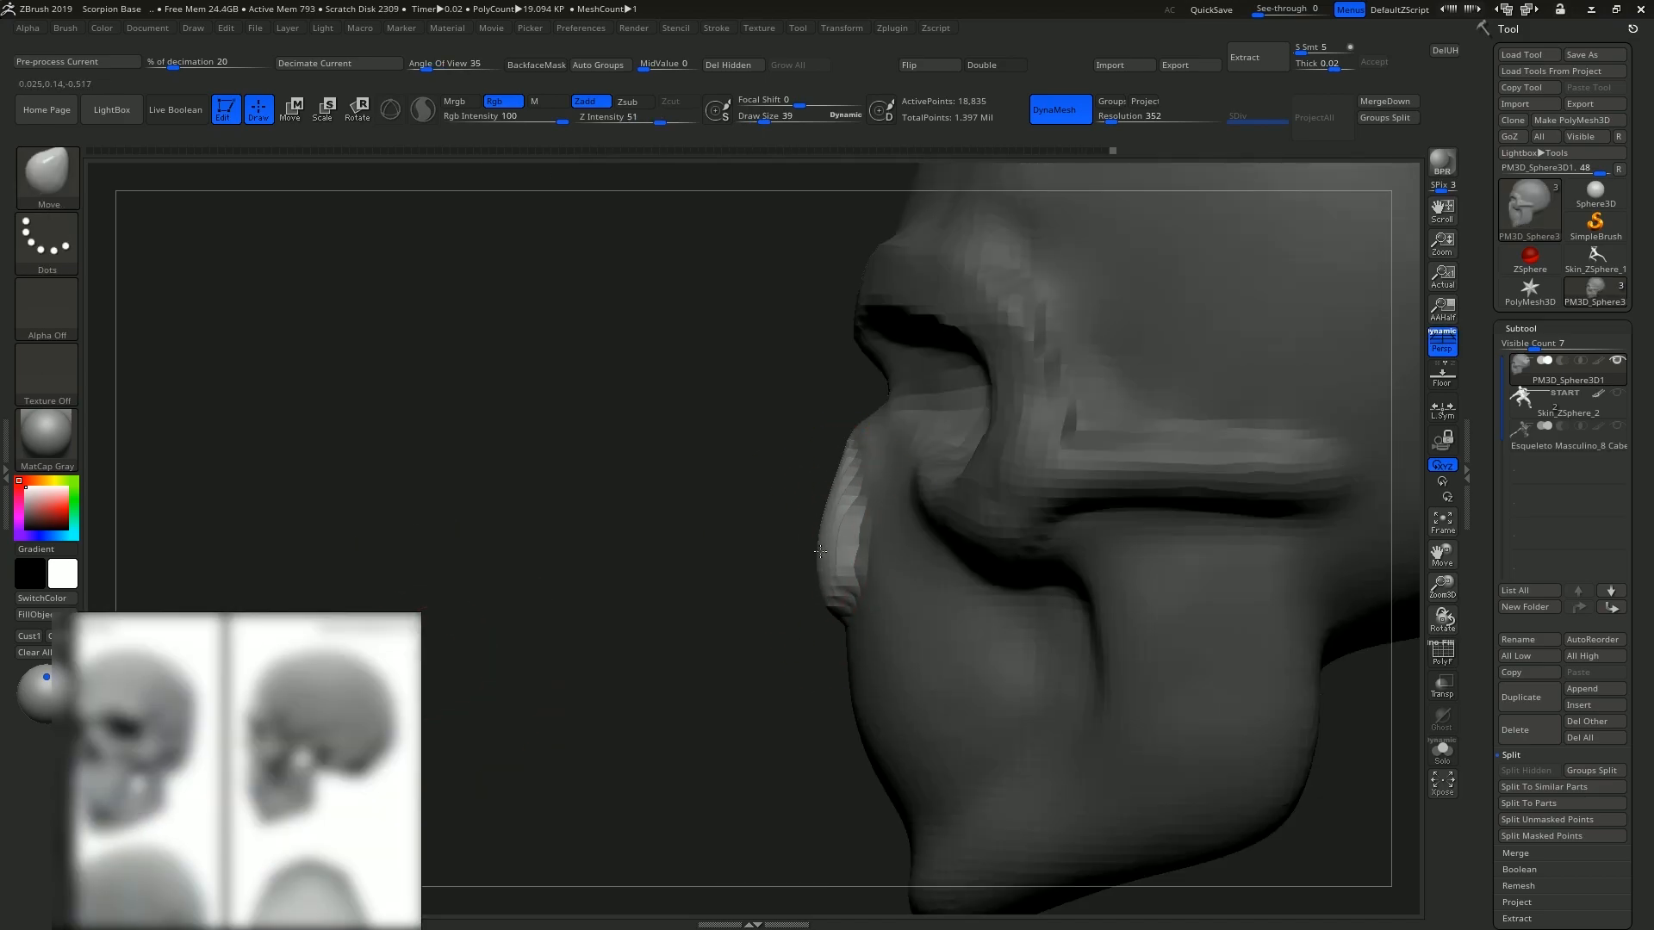
left_click_drag(820, 551, 800, 551)
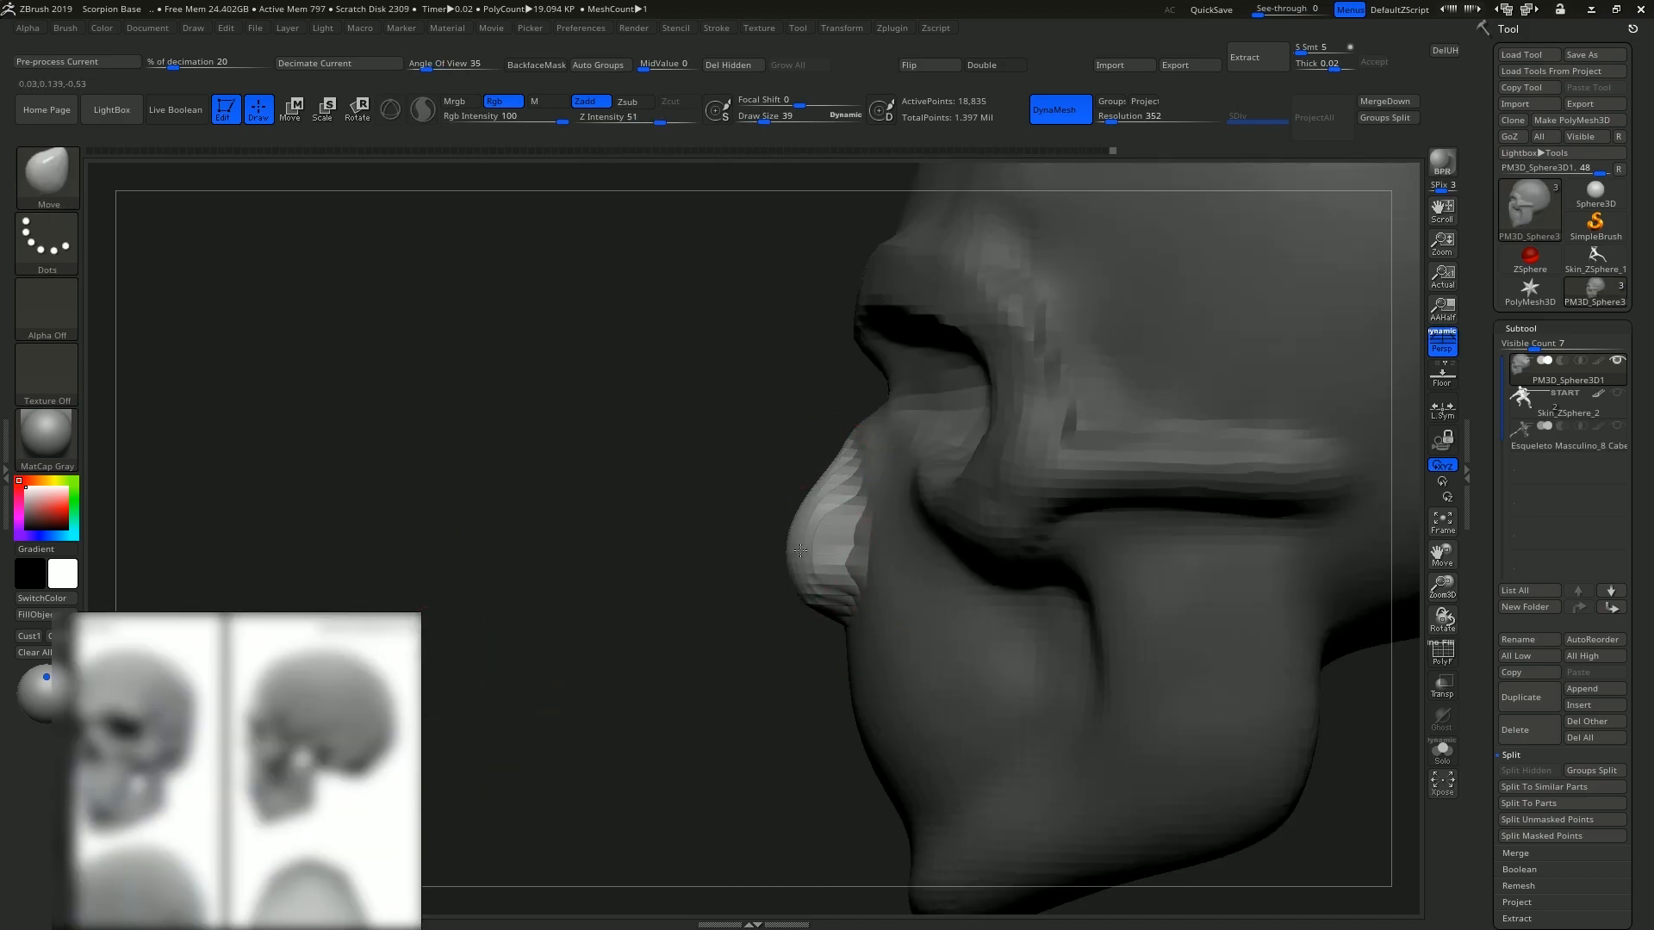
Reshape the zygomatic arches and jaw angles from below with the Move brush at draw sizes 39 and 45.
right_click_drag(689, 676, 680, 439, "ctrl")
right_click_drag(703, 508, 863, 582)
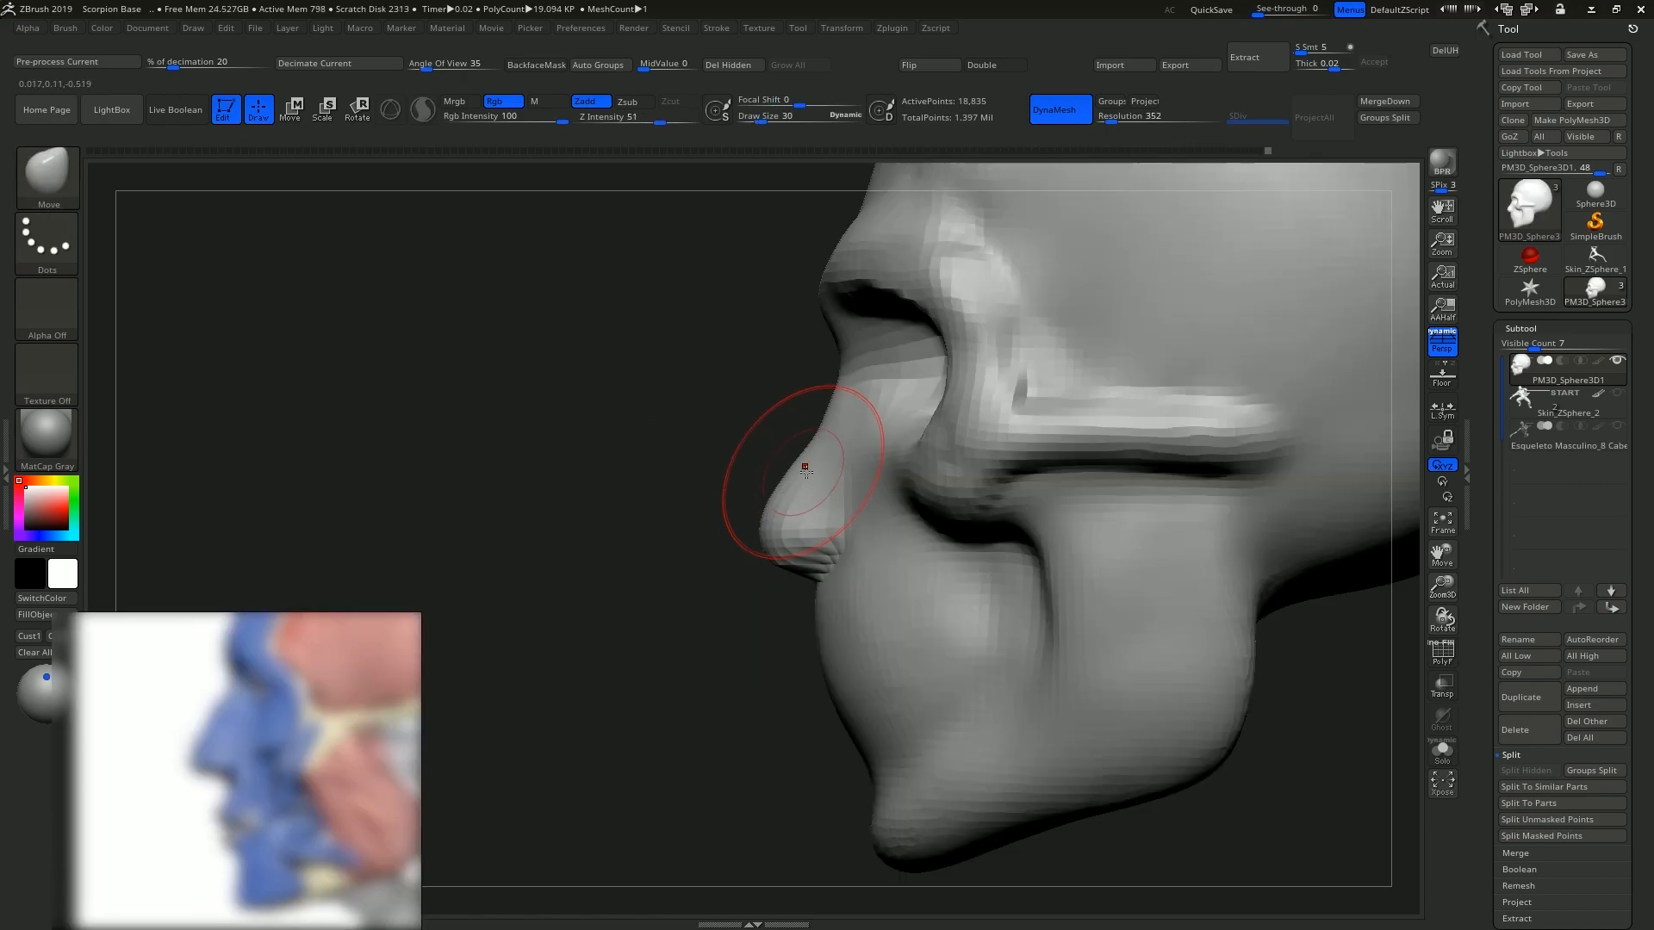
right_click_drag(804, 469, 815, 521, "alt")
right_click_drag(815, 520, 820, 561, "ctrl")
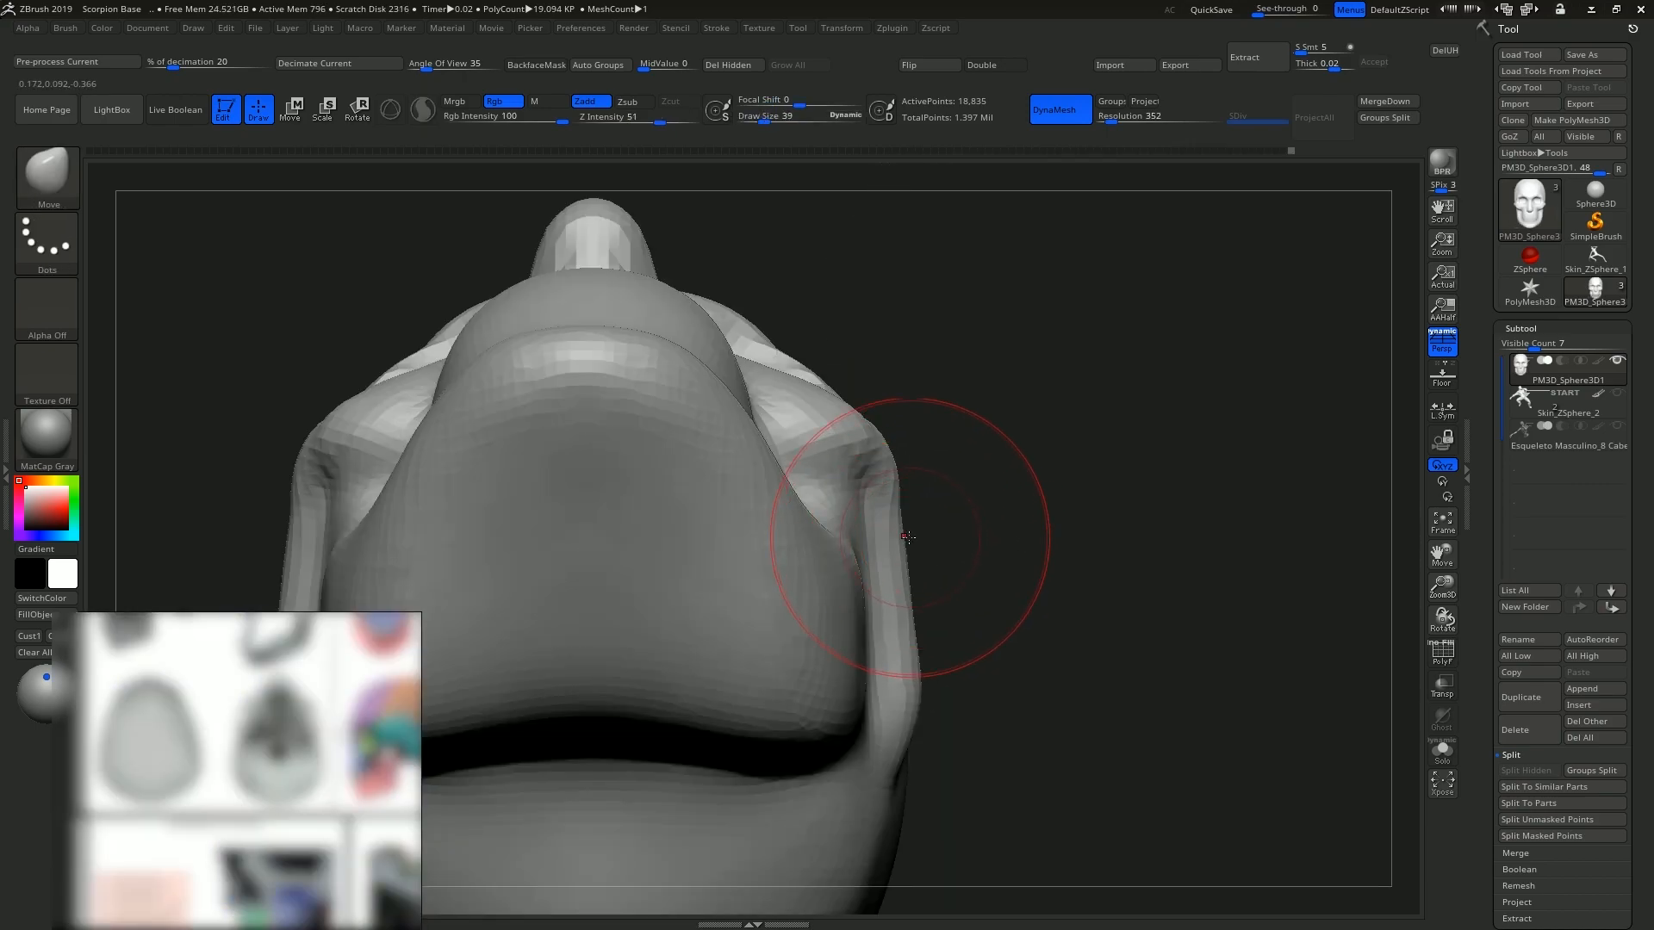
left_click_drag(887, 547, 905, 499)
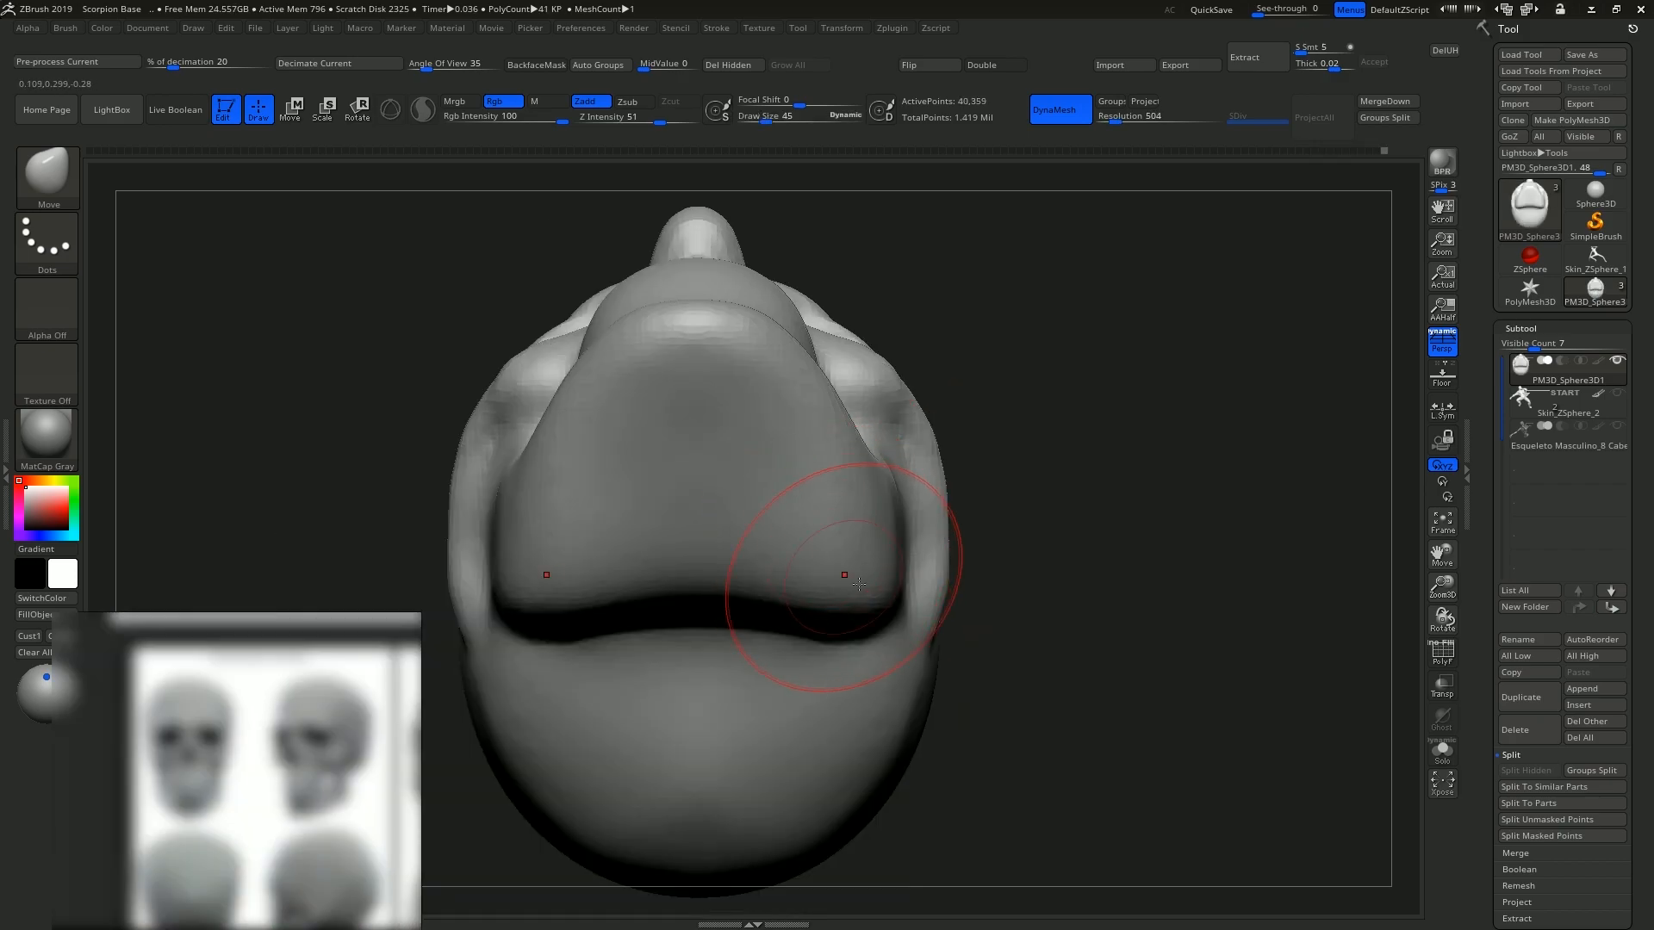
left_click_drag(859, 584, 886, 586)
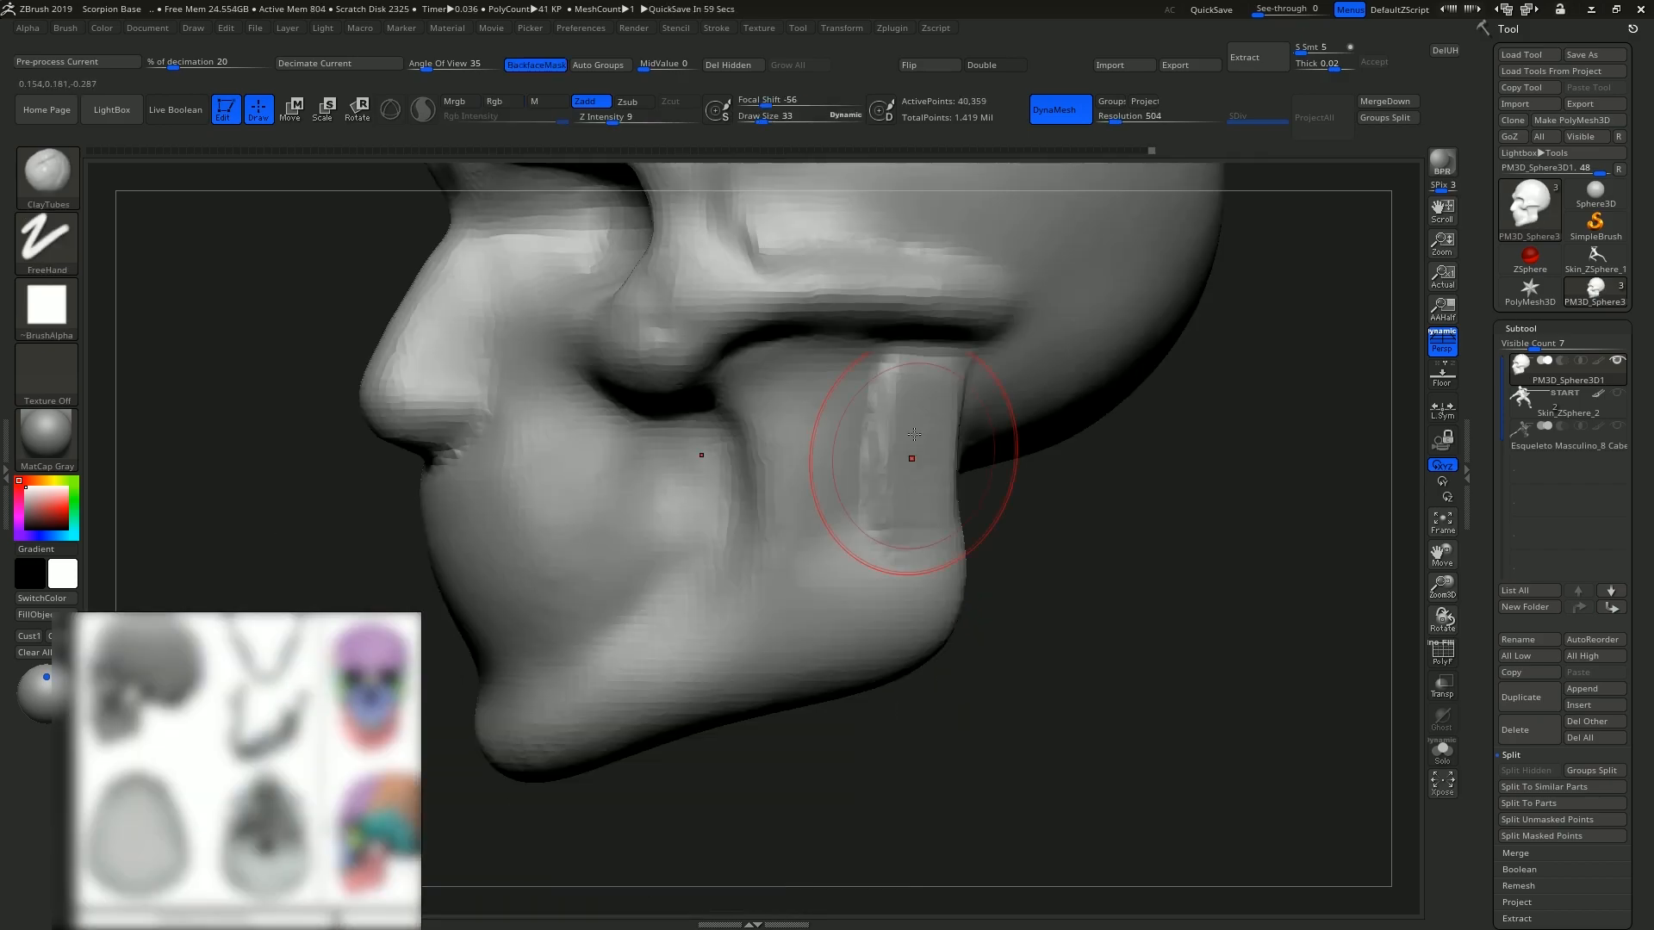
Build up the rear of the jaw below the zygomatic arch with the ClayTubes brush.
left_click_drag(911, 457, 917, 472)
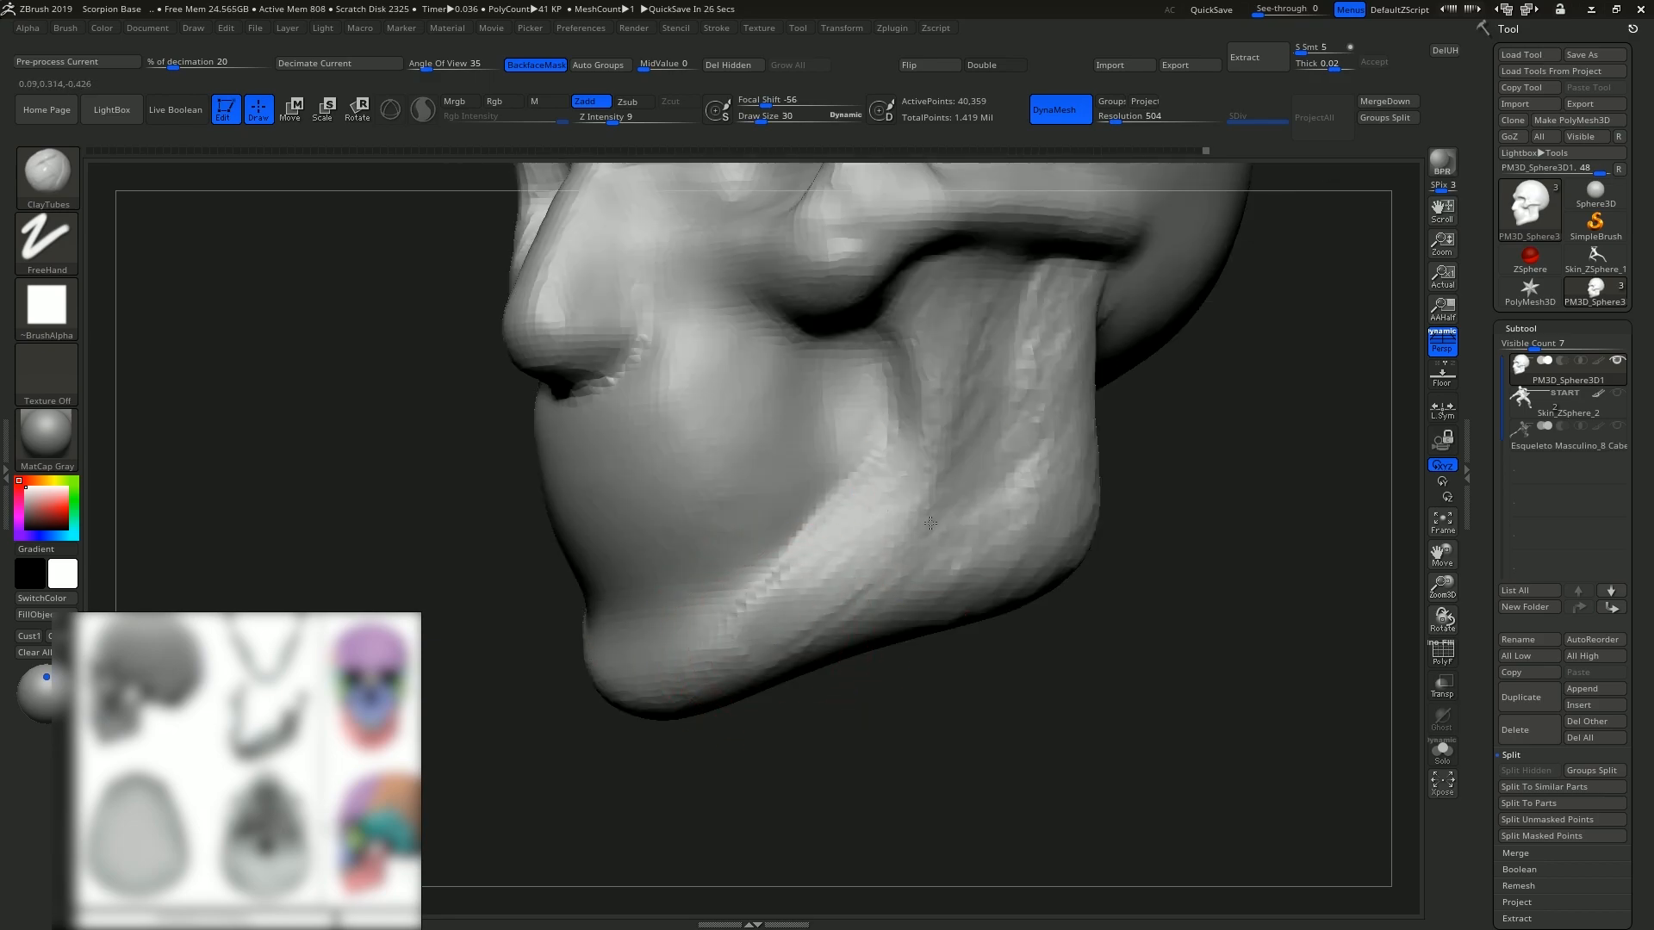
mouse_move(962, 340)
left_mouse_down()
mouse_move(896, 534)
mouse_move(926, 571)
left_mouse_up()
right_click_drag(926, 571, 913, 568)
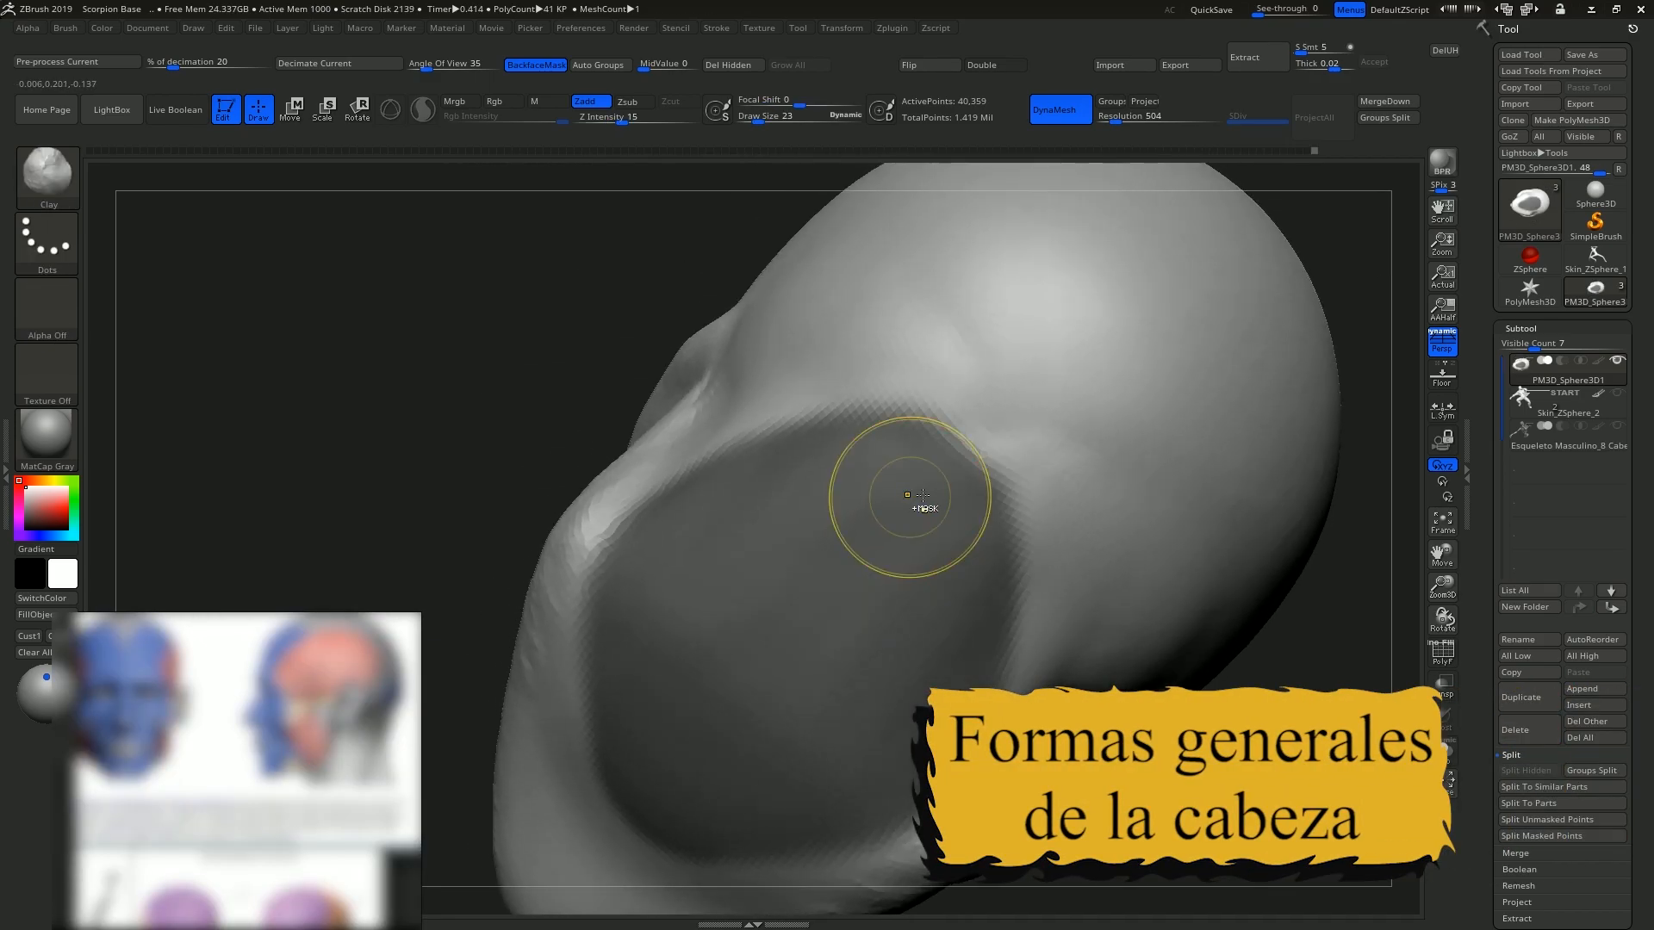
Mask the neck area under the skull and pull out the neck and shoulder base with the Move brush and Transpose.
key("ctrl")
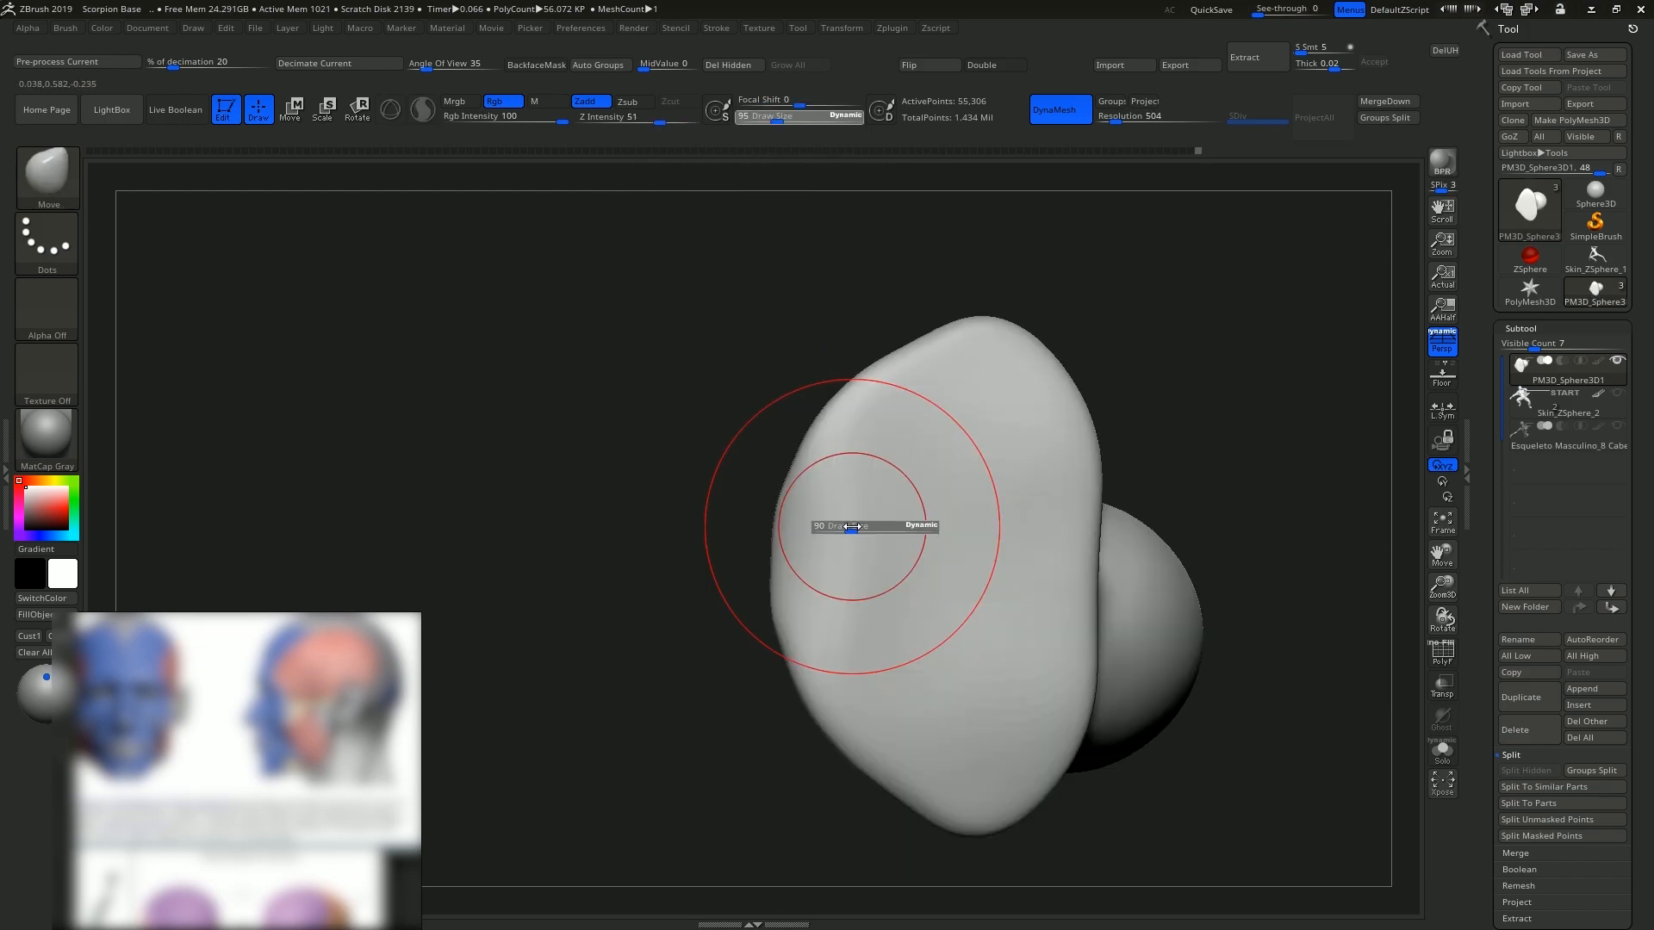
left_click_drag(827, 432, 758, 483)
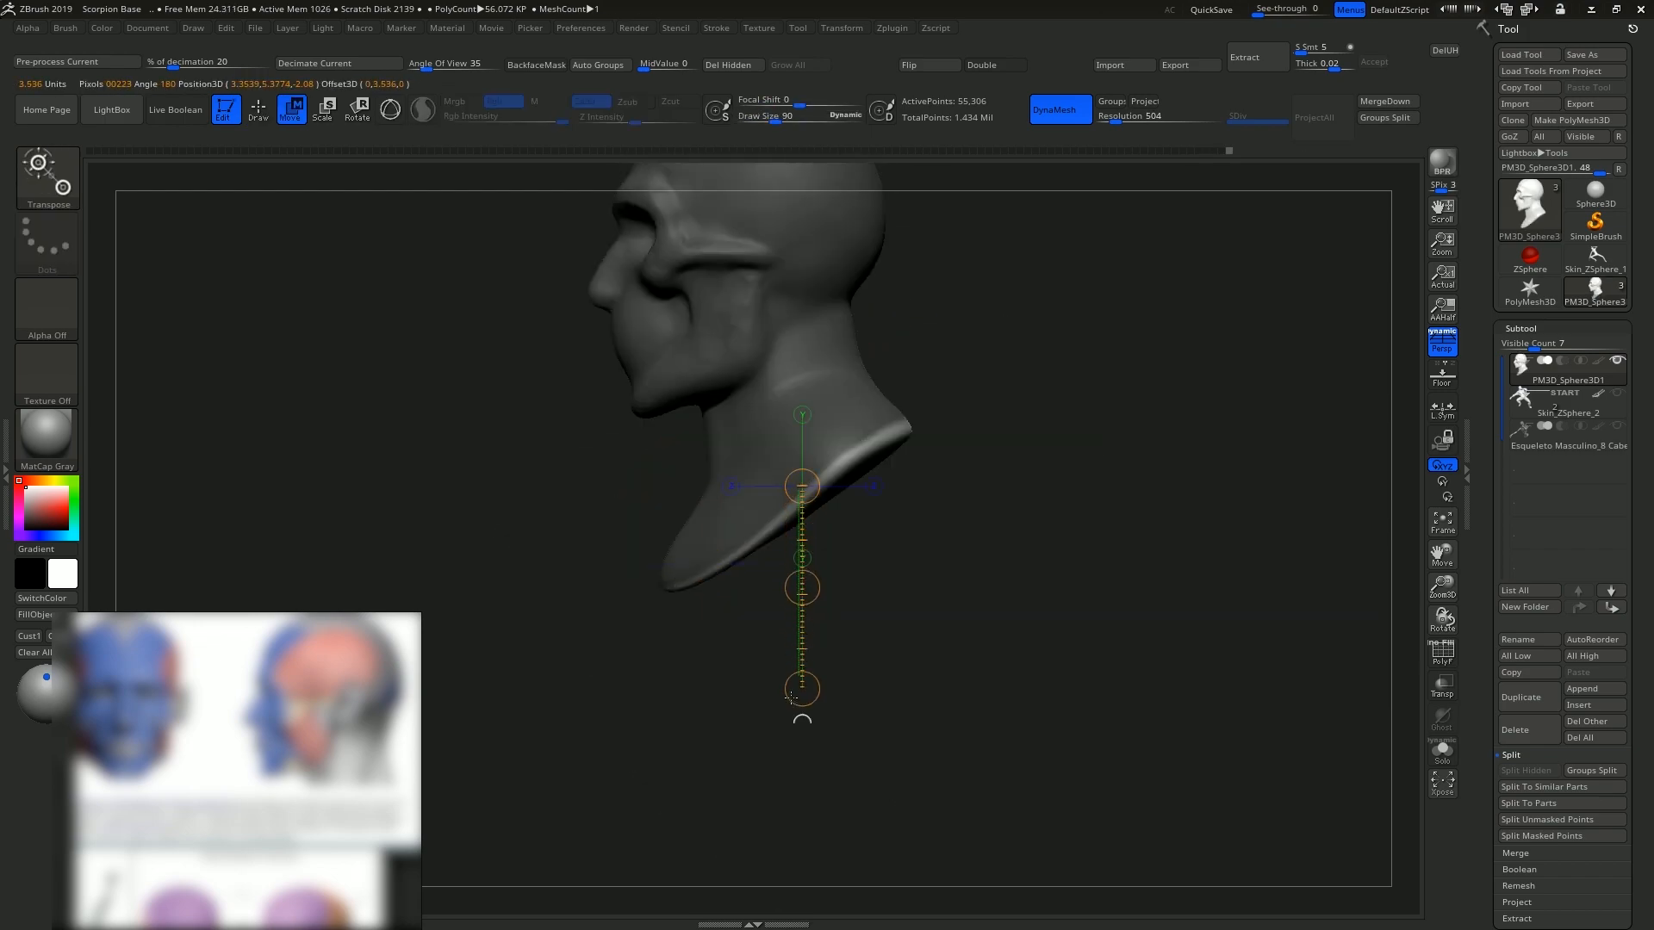
left_click_drag(791, 697, 800, 664)
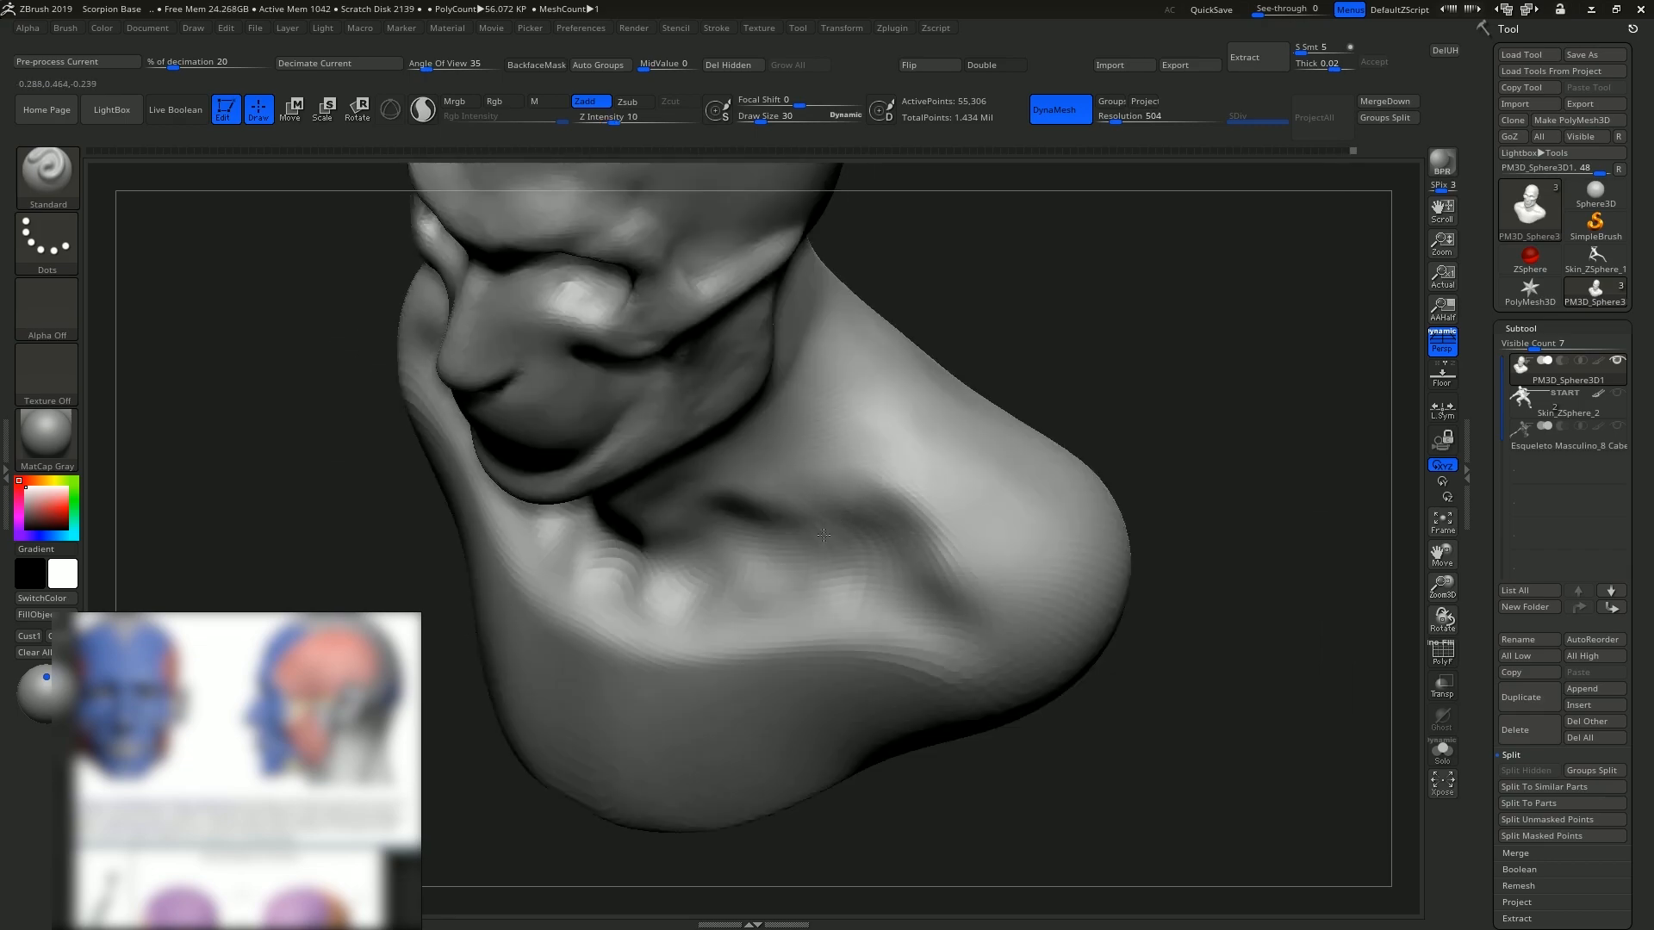
Sculpt the collarbones, side neck muscles and throat notch with the Standard, Clay and FormSoft brushes.
left_click_drag(768, 522, 795, 470)
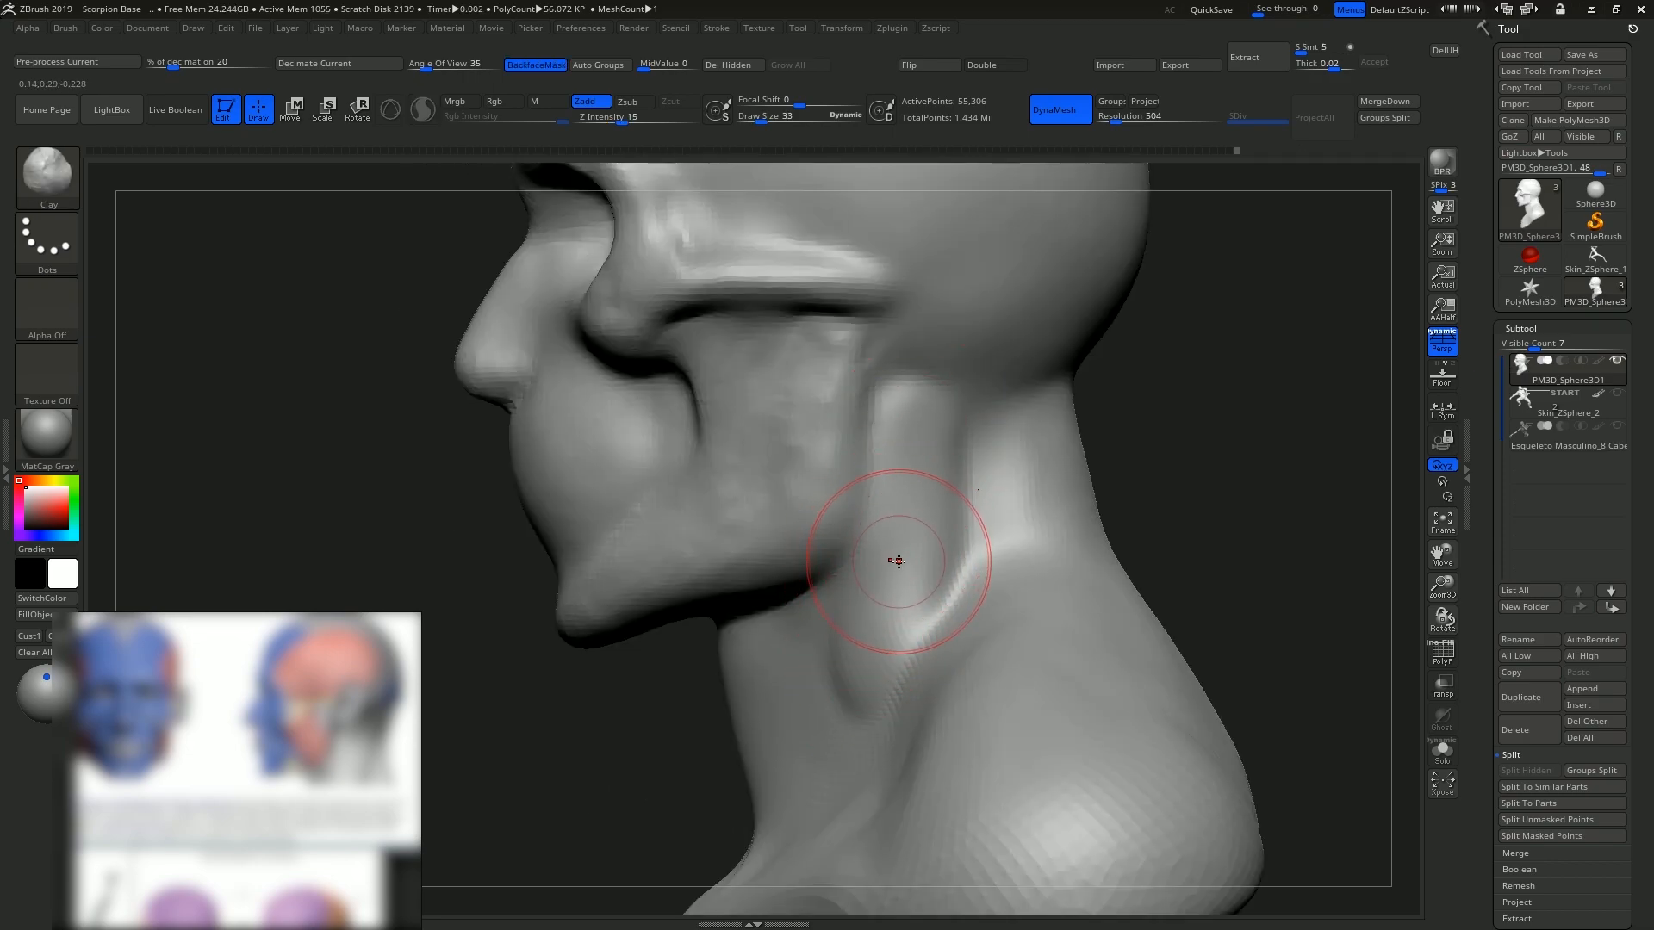
key("b")
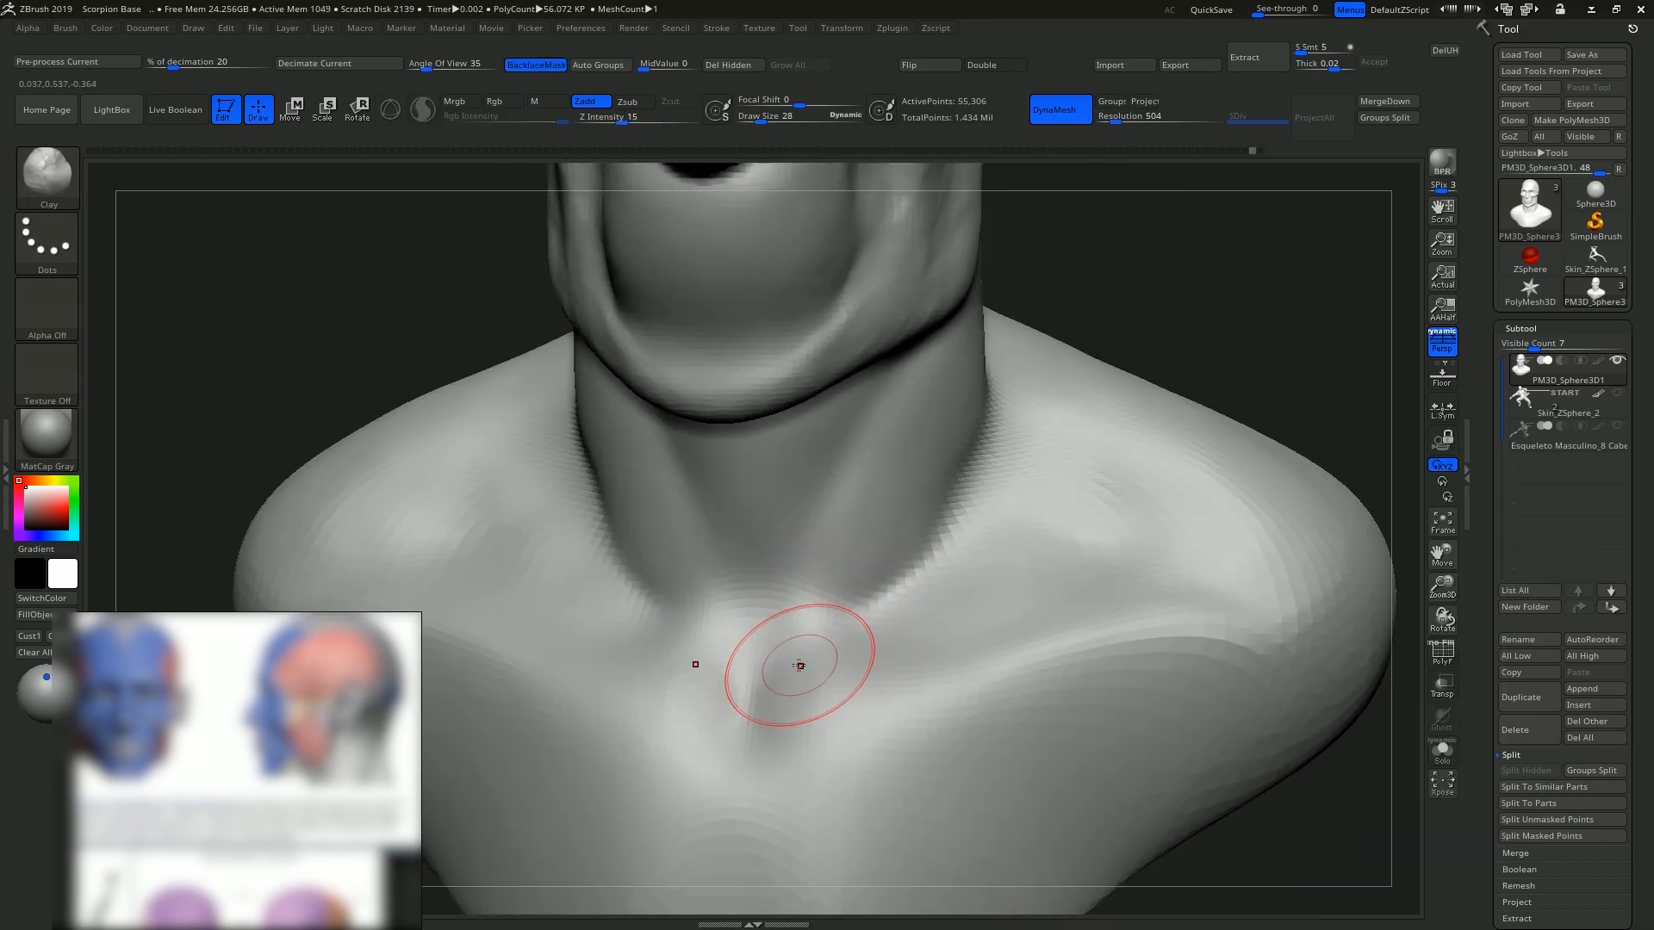
left_click_drag(800, 665, 831, 628)
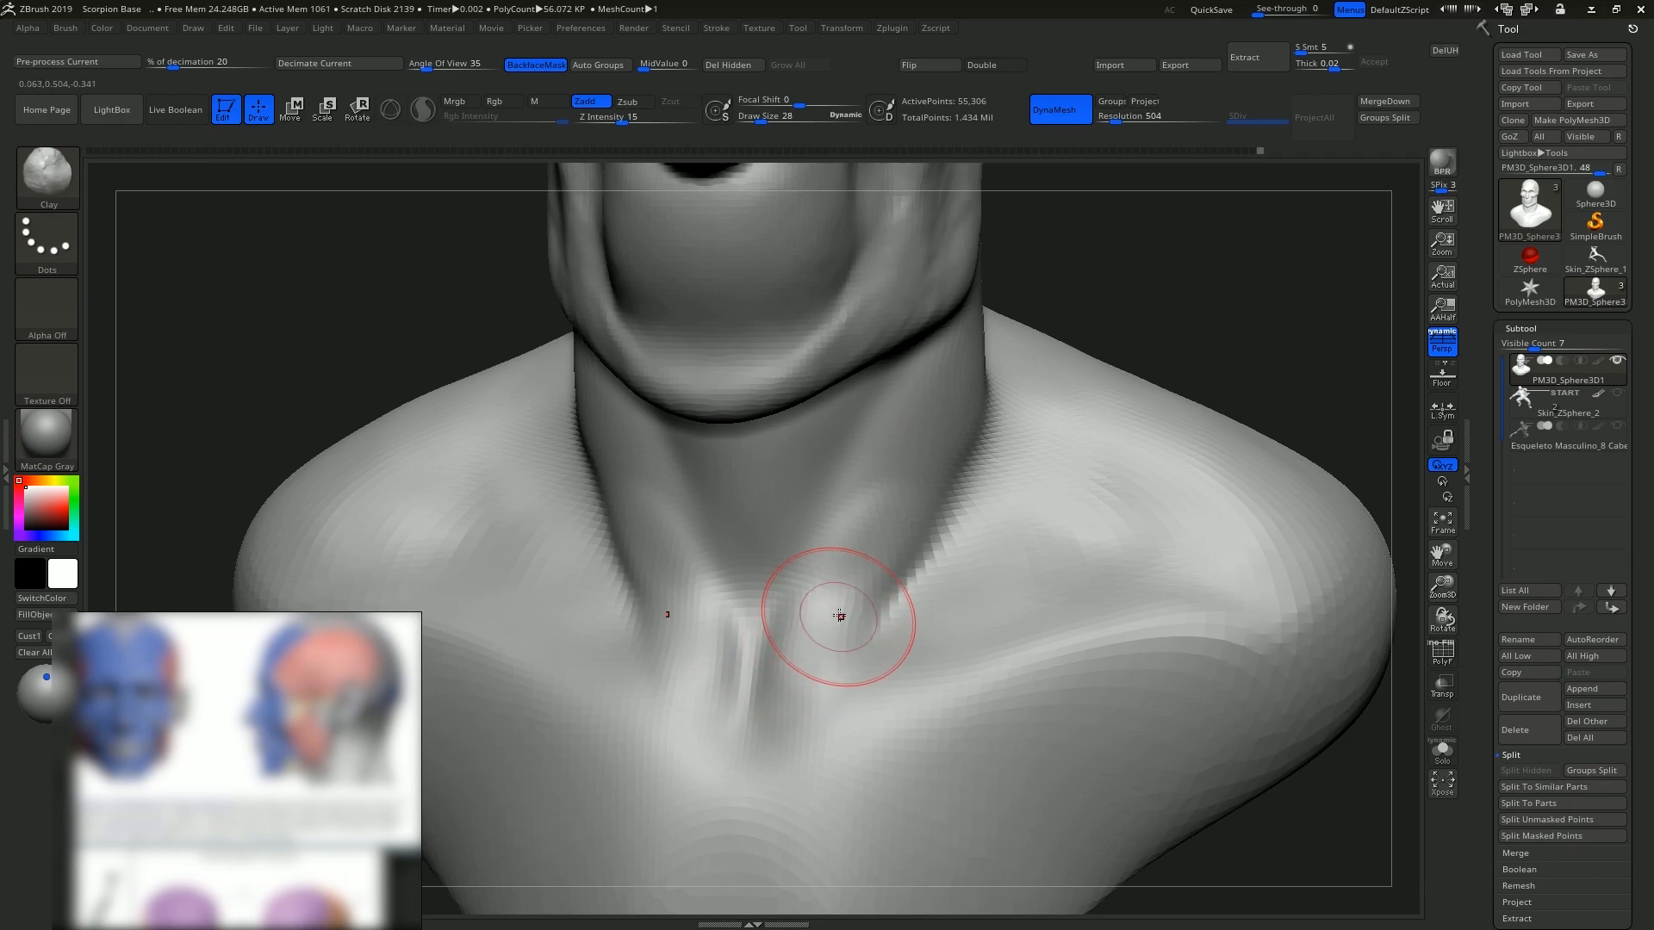
key("s")
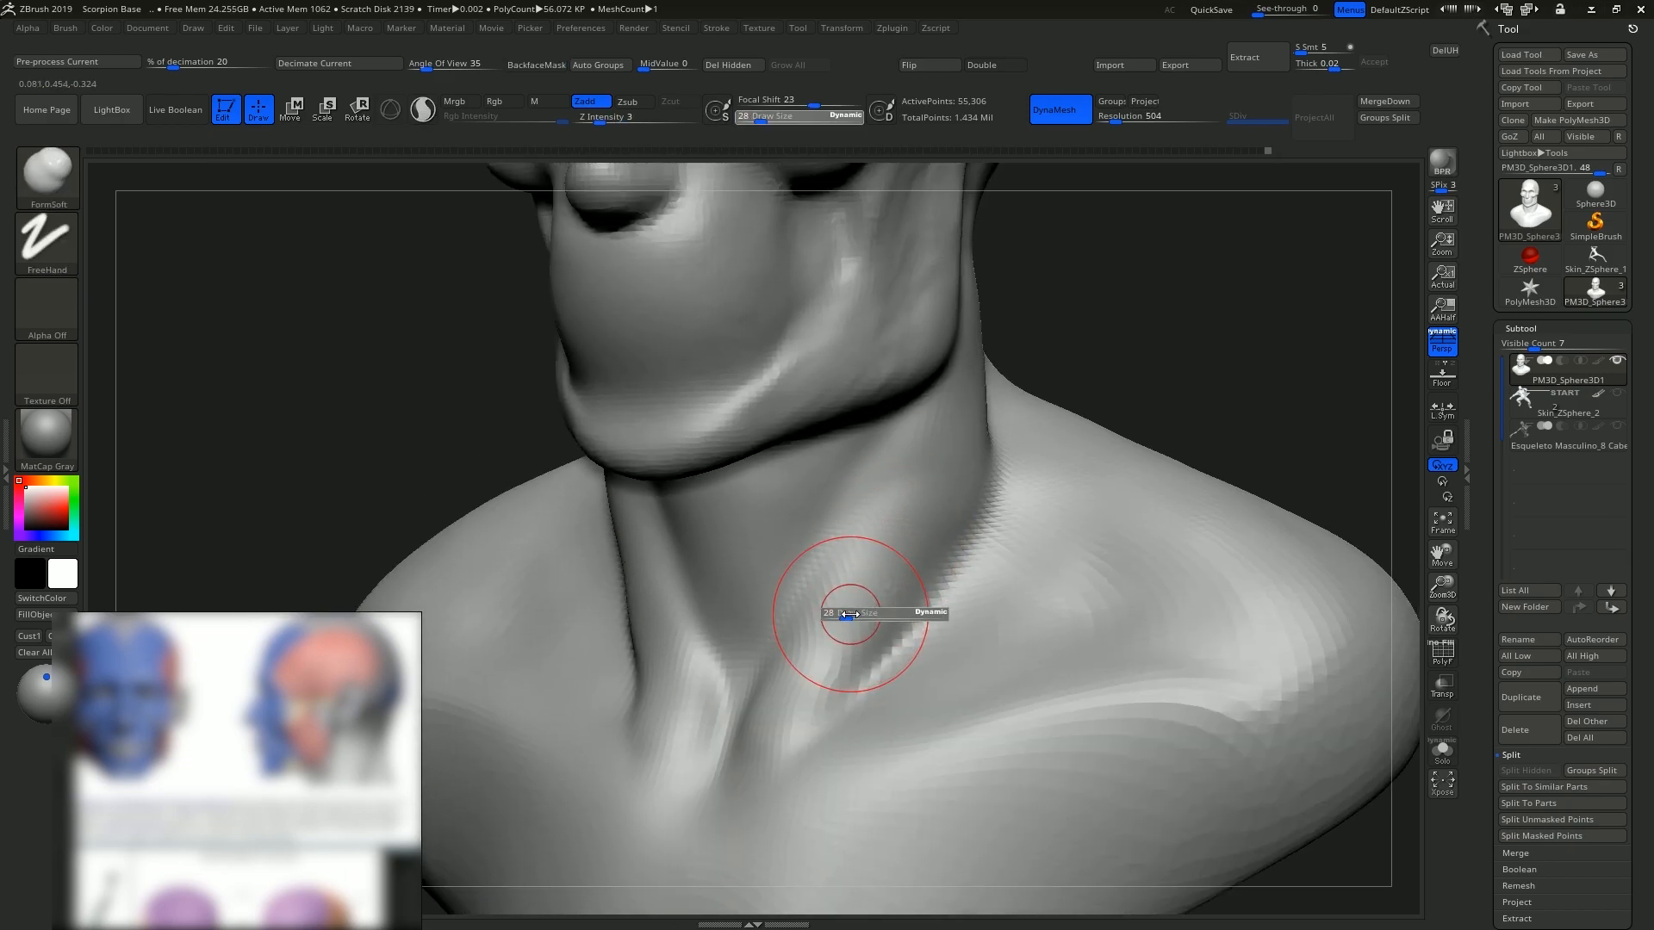
left_click(848, 613)
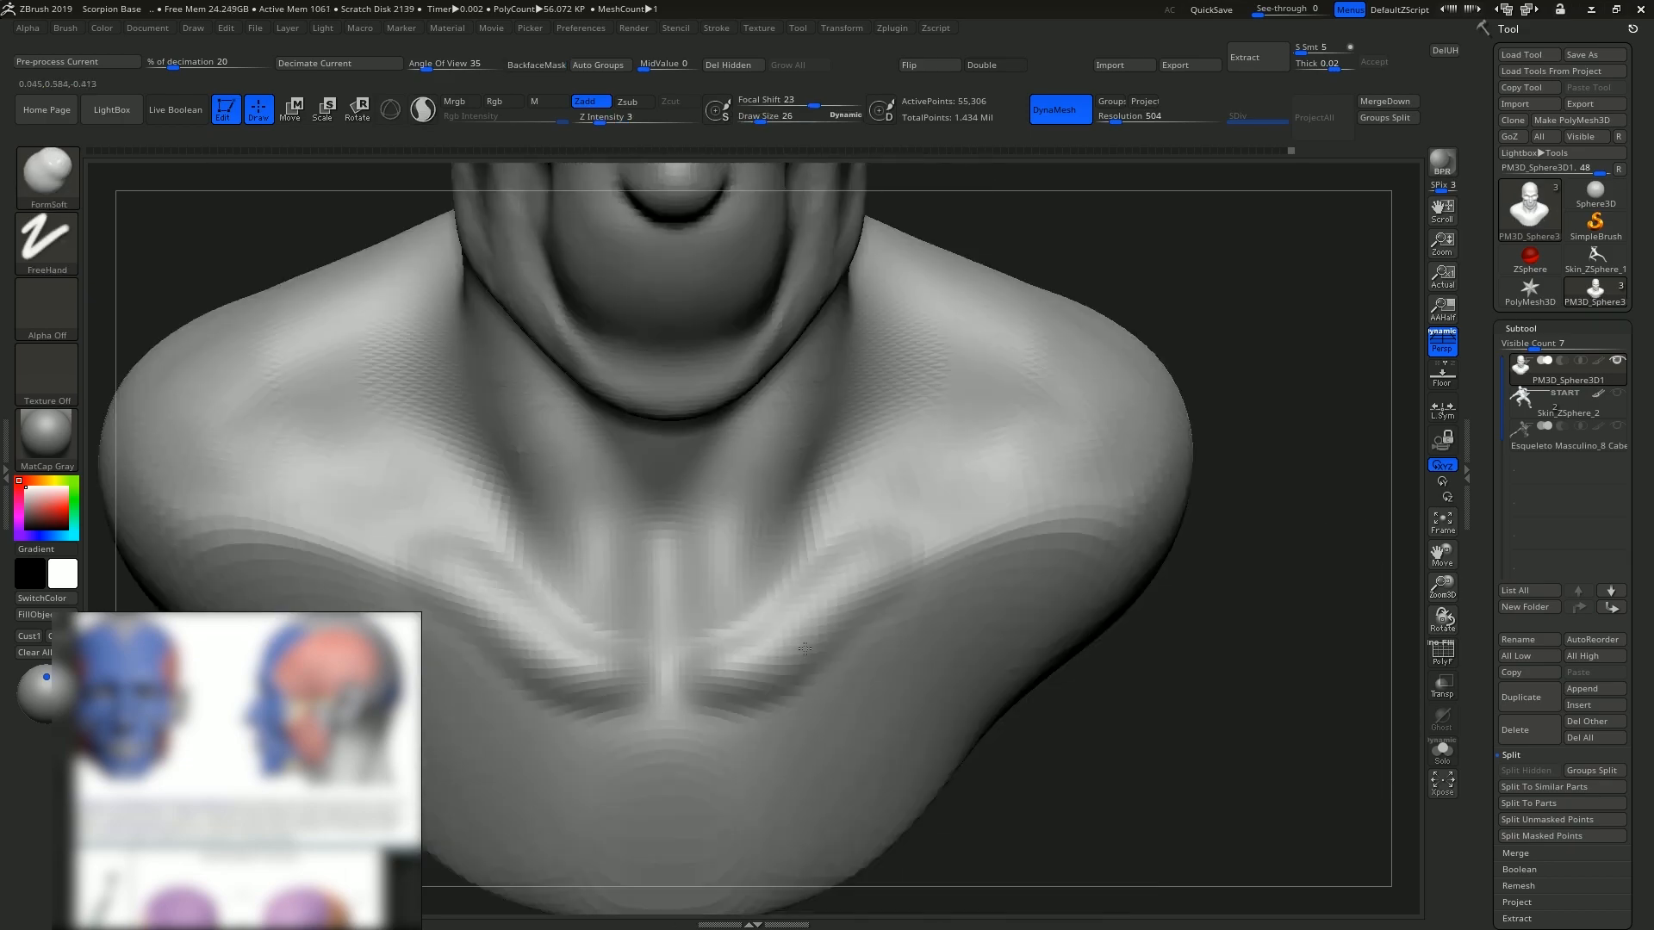
left_click_drag(1053, 534, 982, 522)
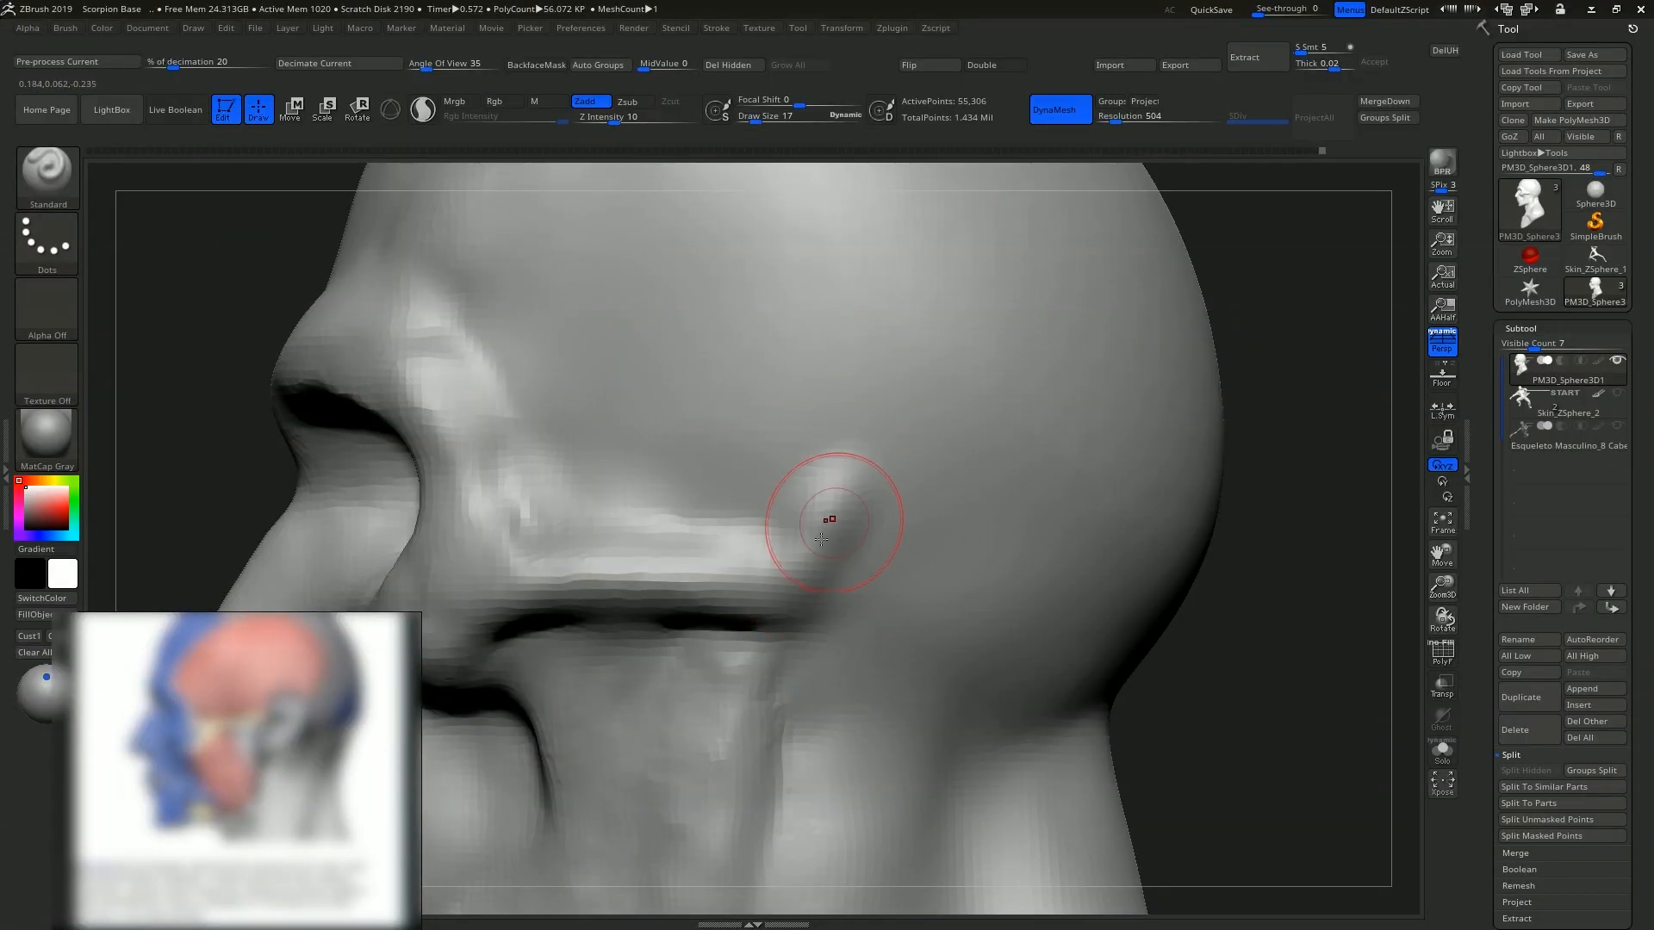
Build the raised outline of the ear behind the zygomatic arch with the Standard brush at draw size 17.
mouse_move(822, 539)
left_mouse_down()
mouse_move(848, 443)
mouse_move(896, 431)
mouse_move(931, 448)
mouse_move(918, 486)
mouse_move(961, 571)
mouse_move(958, 540)
mouse_move(900, 672)
left_mouse_up()
right_click_drag(899, 651, 881, 582, "alt")
mouse_move(915, 552)
left_mouse_down()
mouse_move(883, 603)
mouse_move(816, 645)
left_mouse_up()
mouse_move(780, 590)
left_mouse_down()
mouse_move(808, 636)
mouse_move(853, 636)
left_mouse_up()
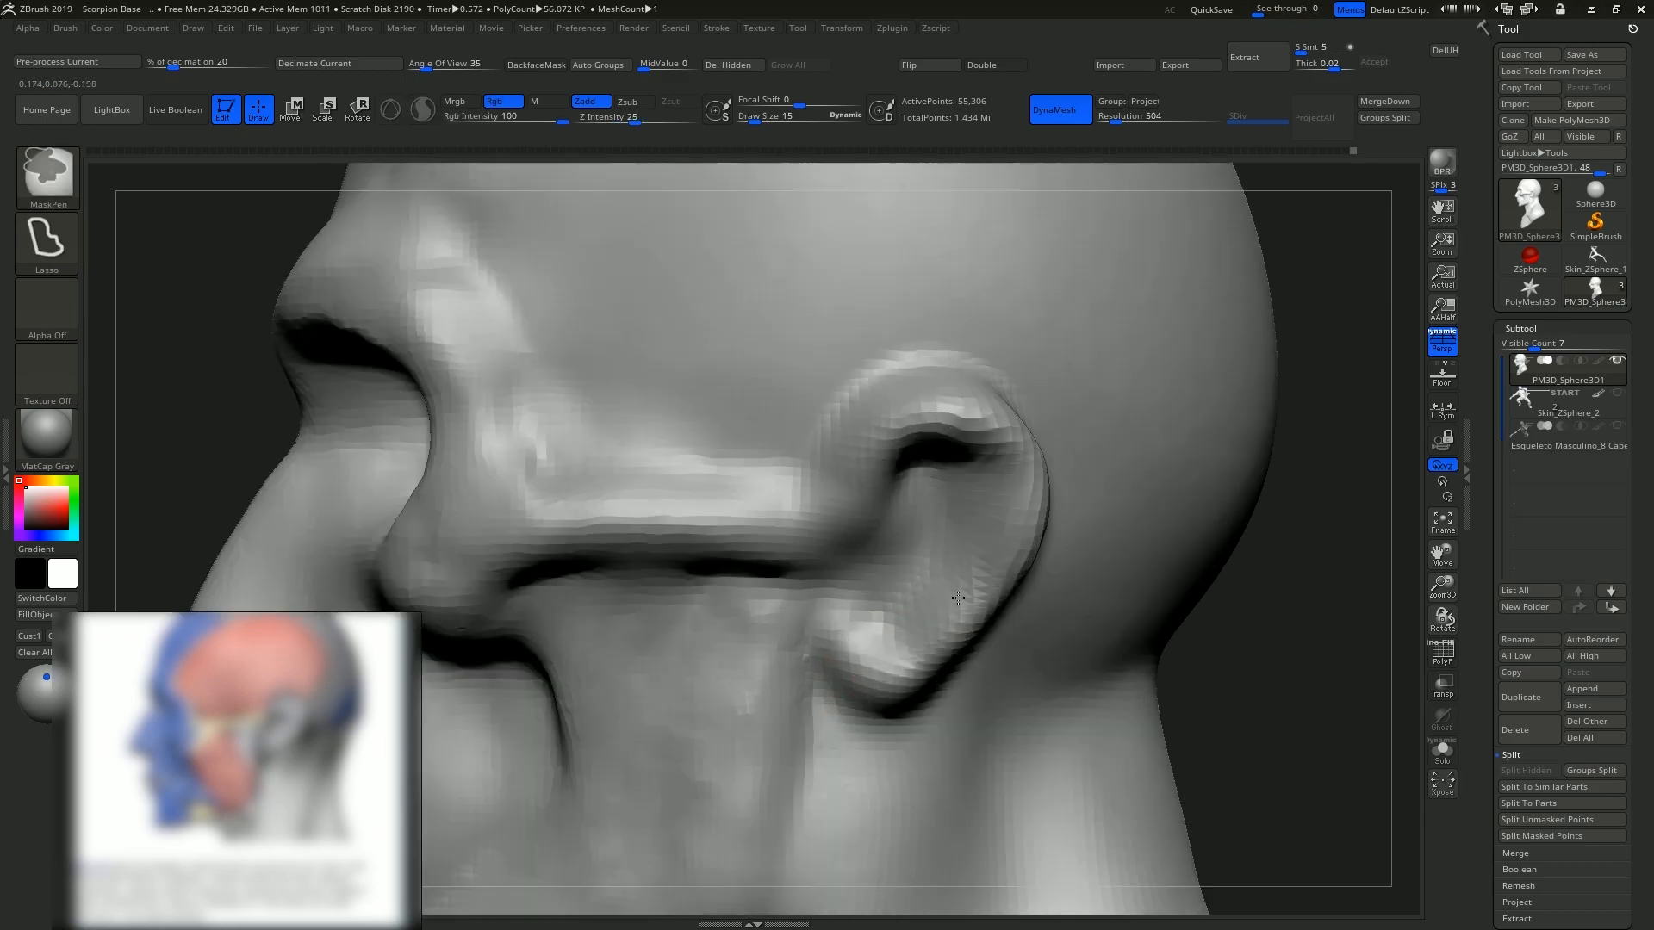
right_click_drag(900, 482, 938, 452)
mouse_move(937, 452)
left_mouse_down()
mouse_move(906, 450)
mouse_move(937, 470)
mouse_move(930, 535)
mouse_move(956, 491)
mouse_move(917, 651)
mouse_move(831, 586)
left_mouse_up()
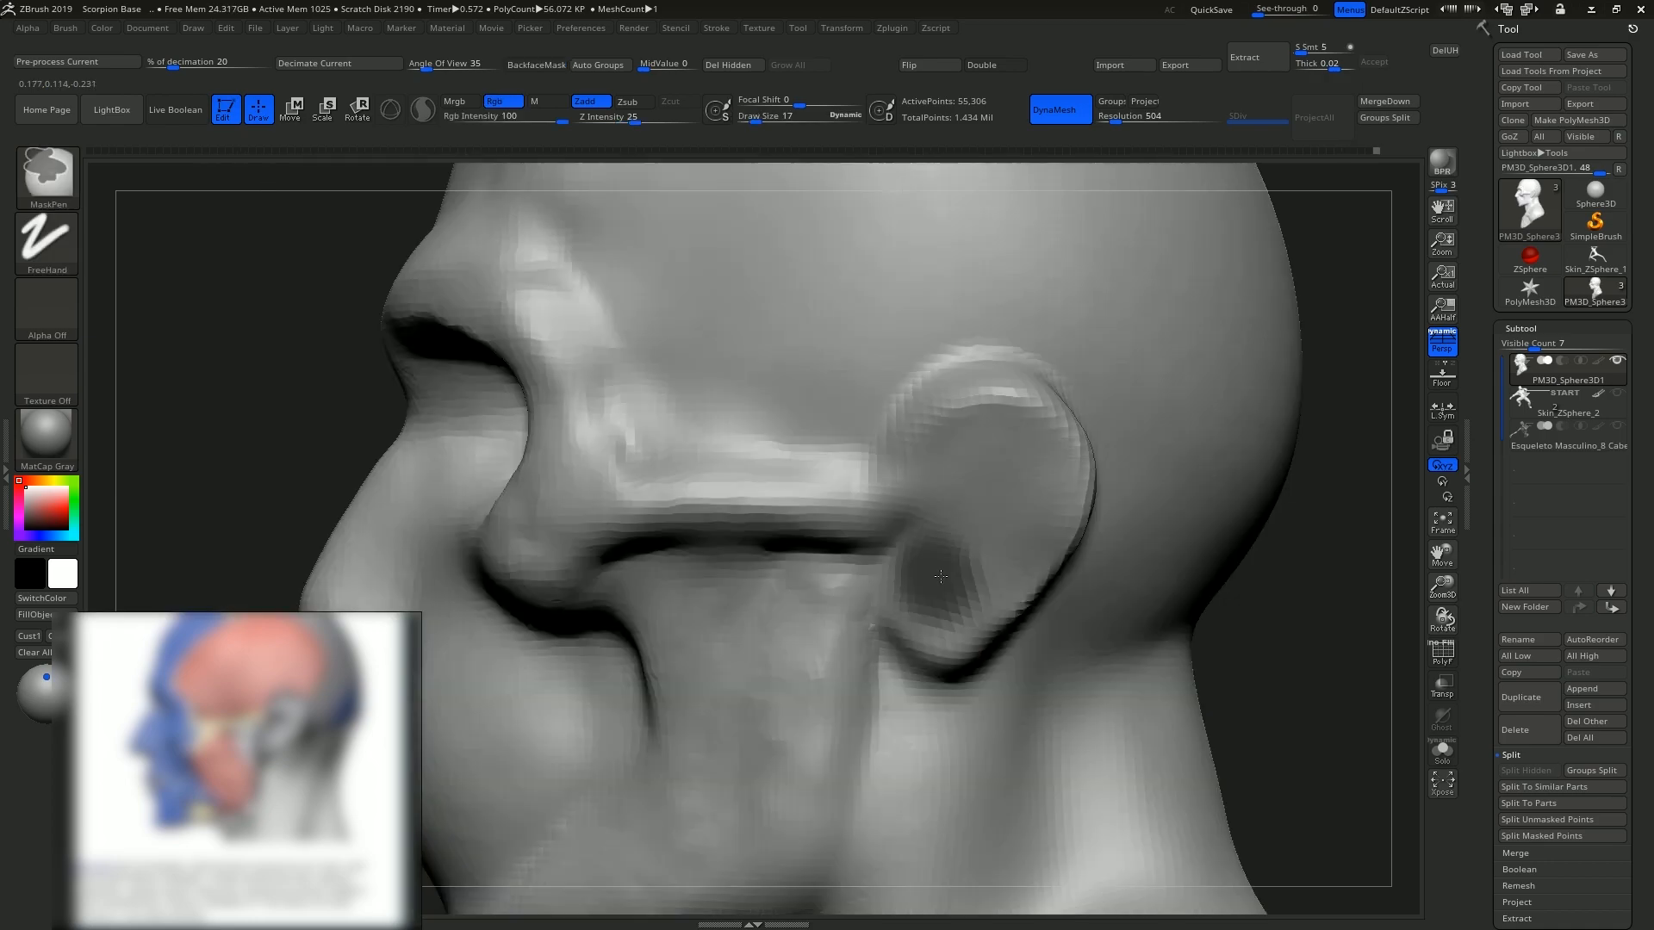
Mask the ear shape, pull and rotate the ears away from the head with Transpose, and smooth their surface.
mouse_move(939, 560)
left_mouse_down("ctrl")
mouse_move(944, 600)
mouse_move(1034, 517)
mouse_move(991, 397)
mouse_move(973, 487)
left_mouse_up("ctrl")
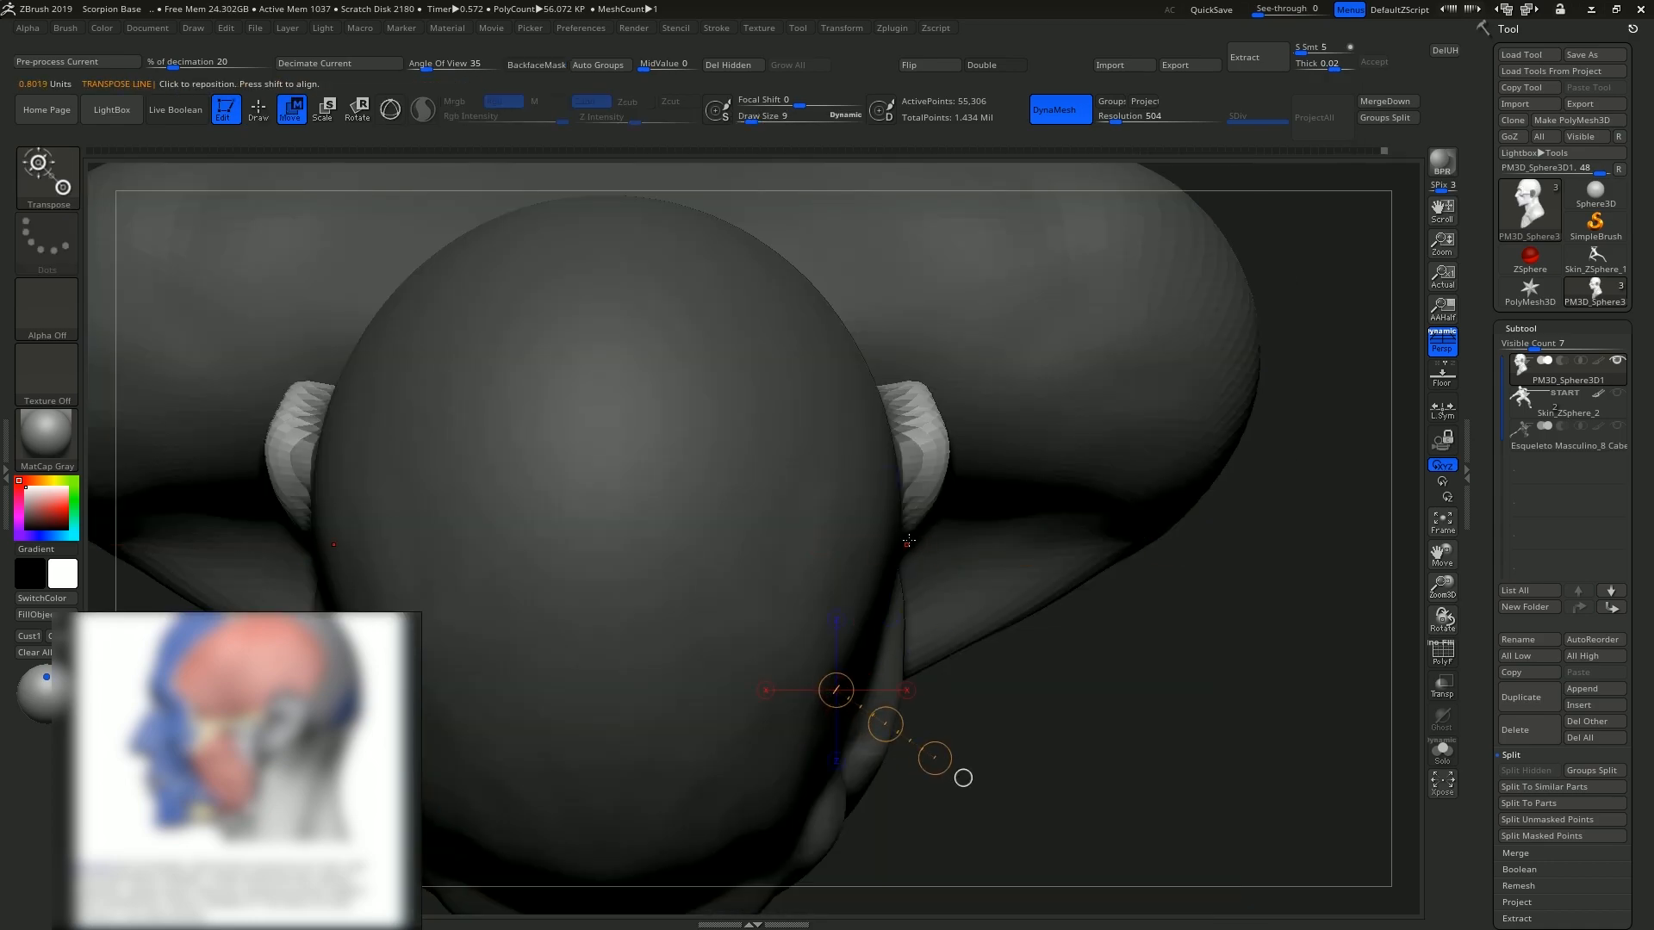
mouse_move(897, 544)
left_mouse_down()
mouse_move(899, 485)
mouse_move(1011, 300)
left_mouse_up()
key("r")
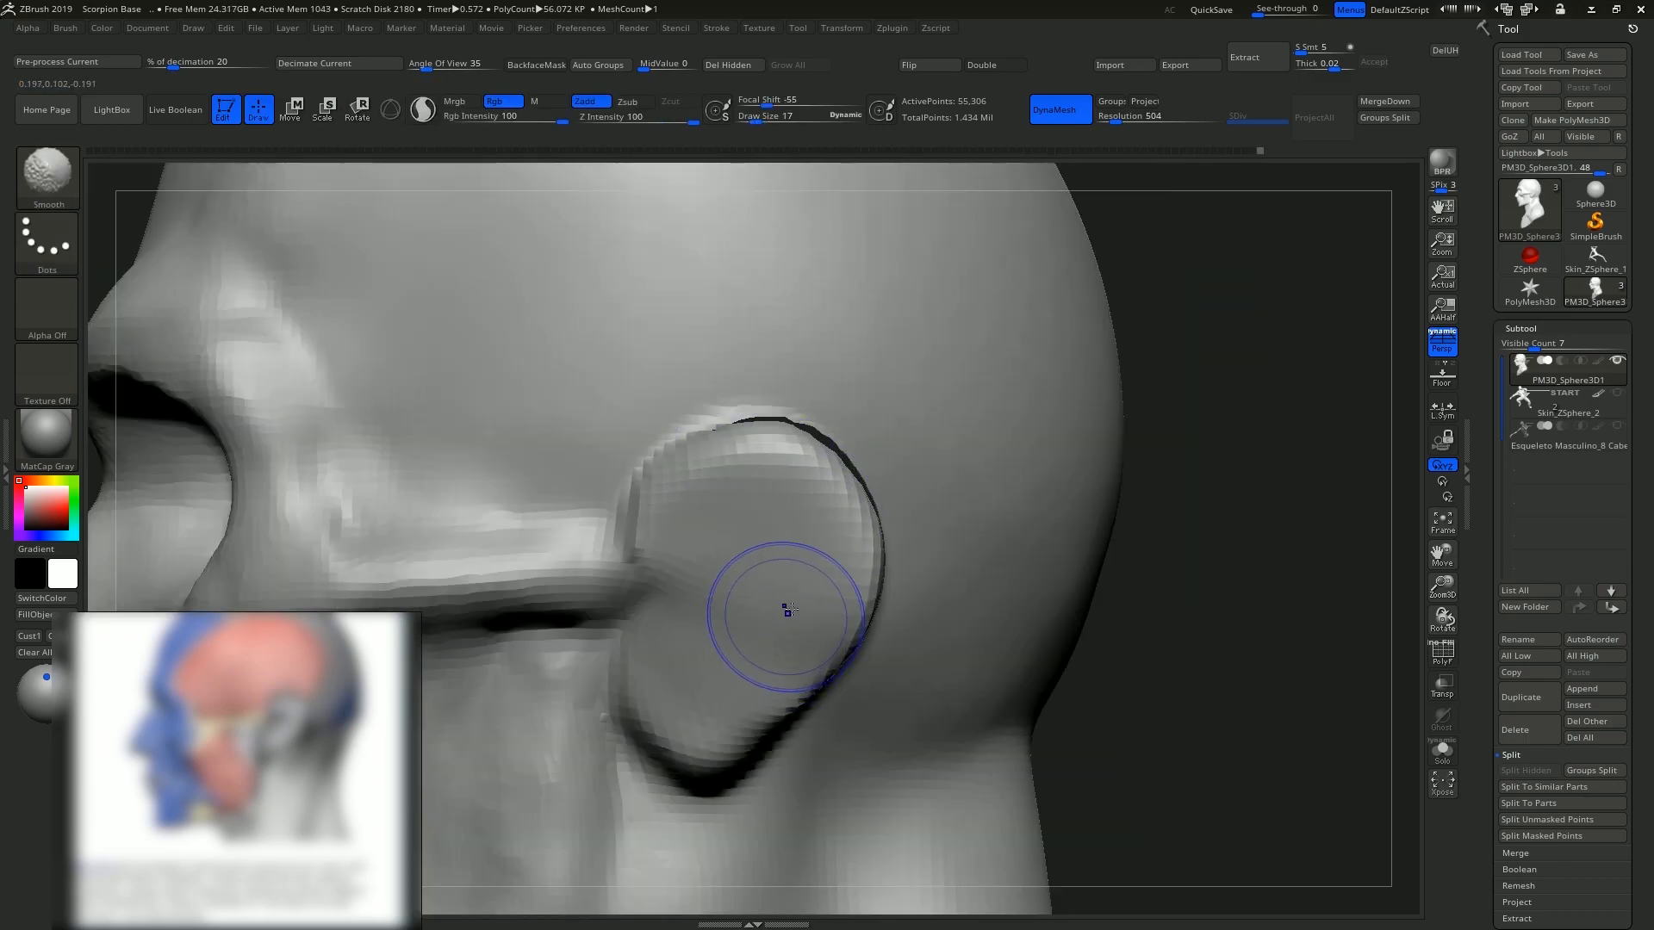
key("ctrl")
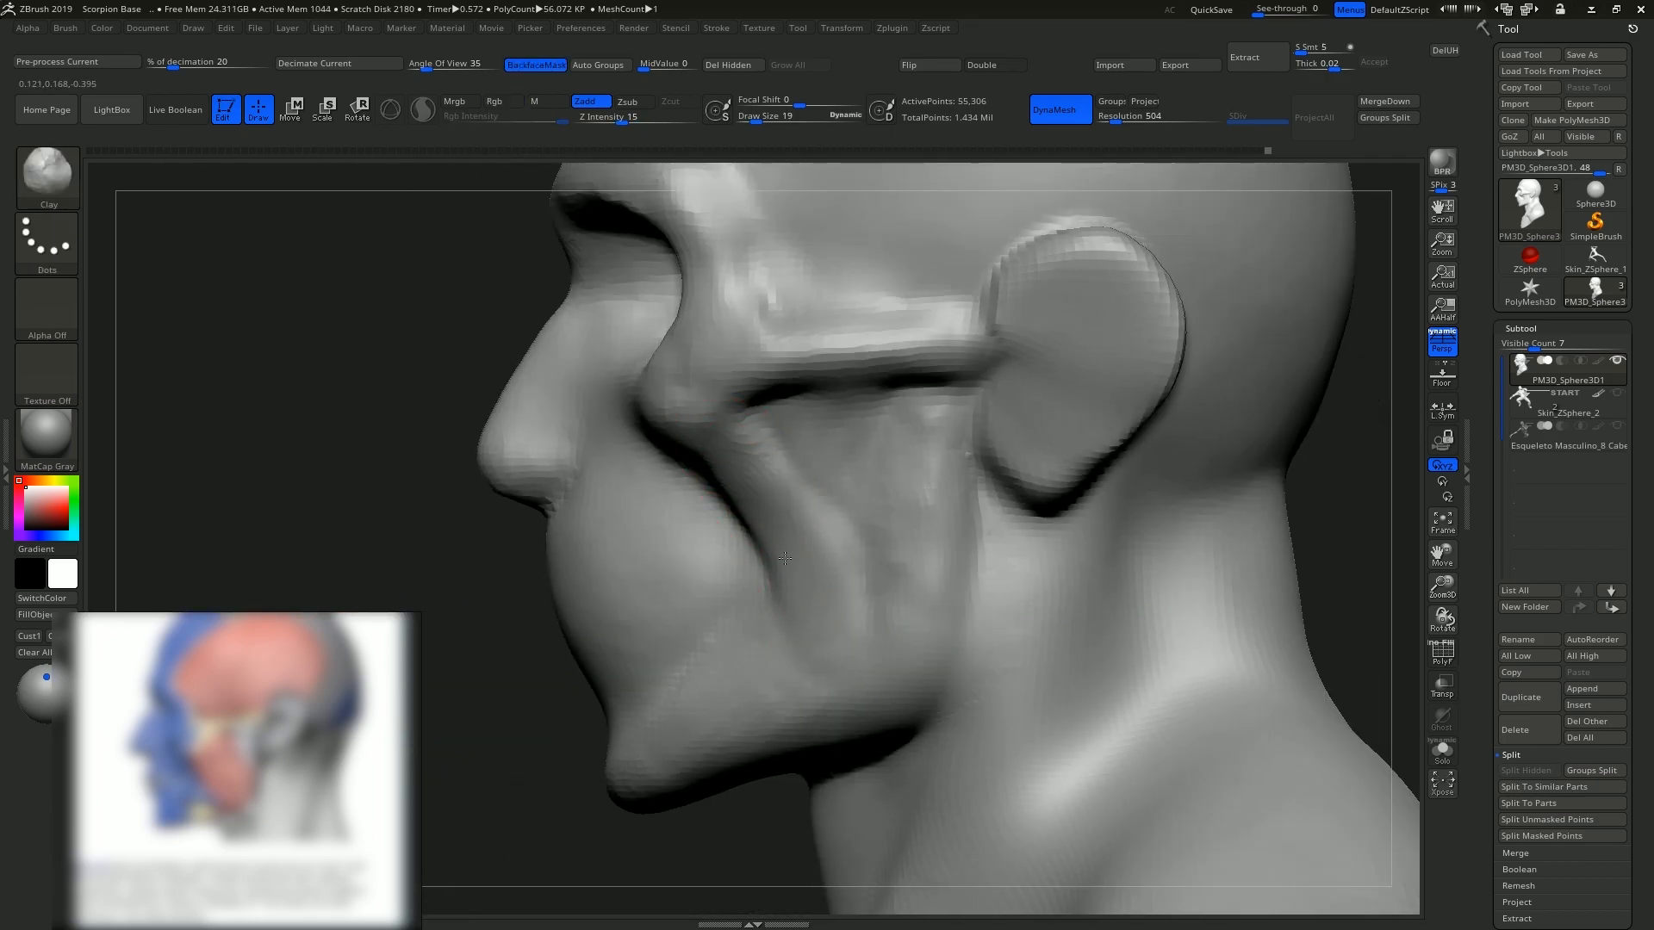
Fill the cheek and jaw muscle below the zygomatic arch with the Clay brush at draw sizes 19 and 21.
left_click_drag(784, 558, 808, 561)
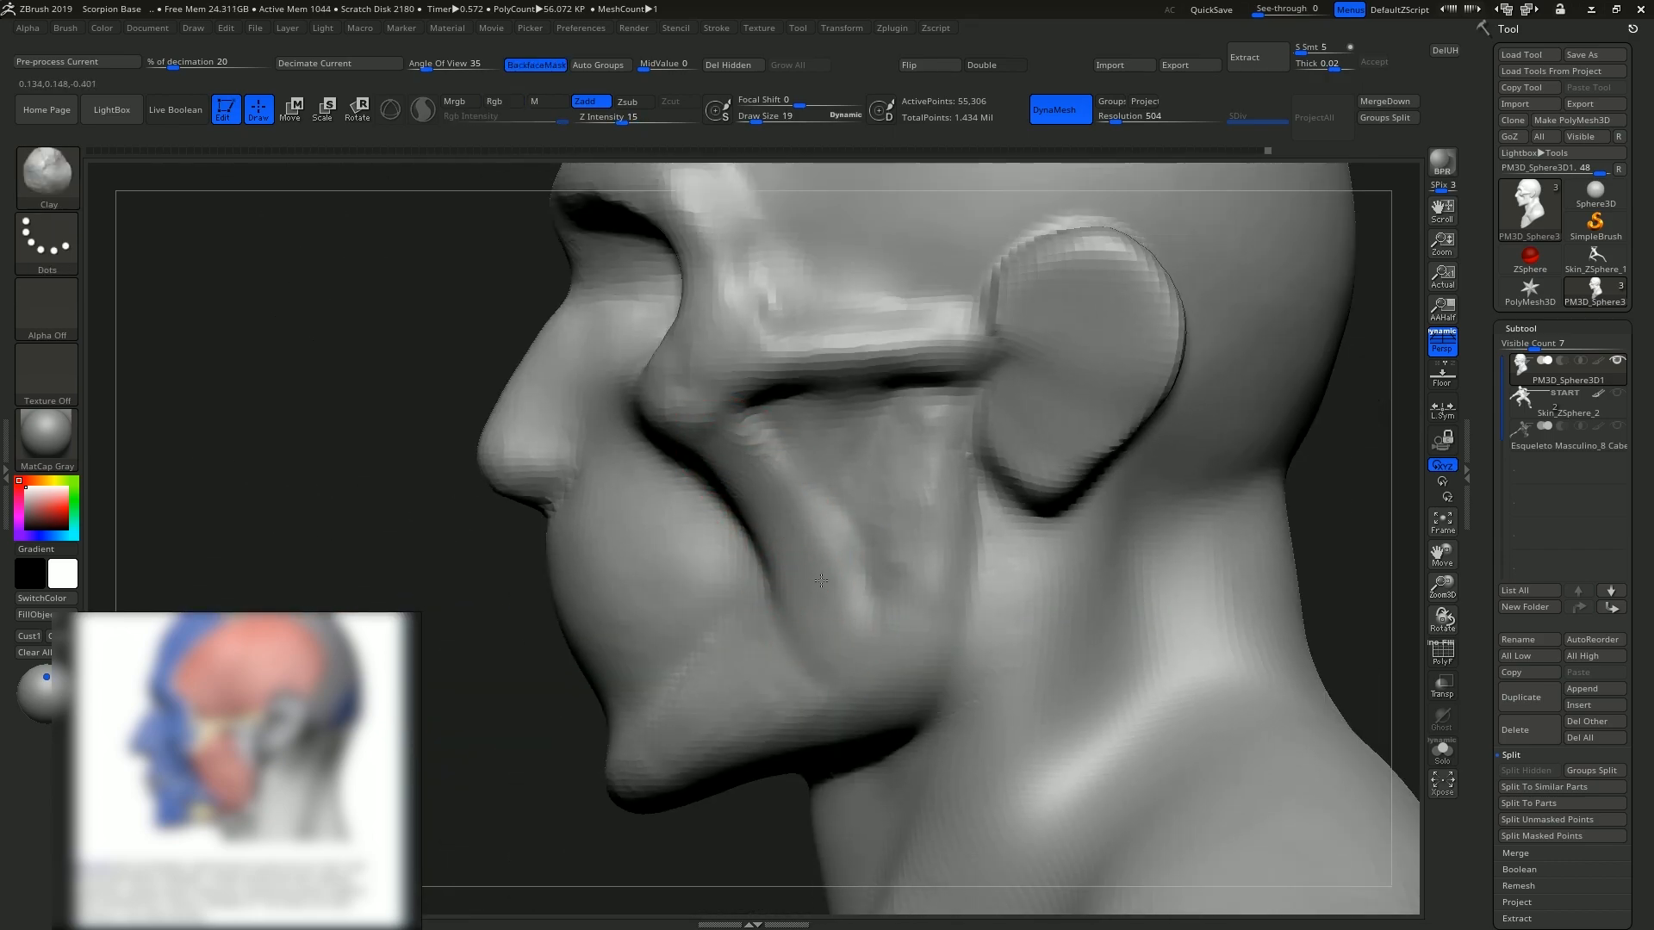
mouse_move(932, 531)
left_mouse_down()
mouse_move(827, 551)
mouse_move(849, 508)
mouse_move(896, 508)
left_mouse_up()
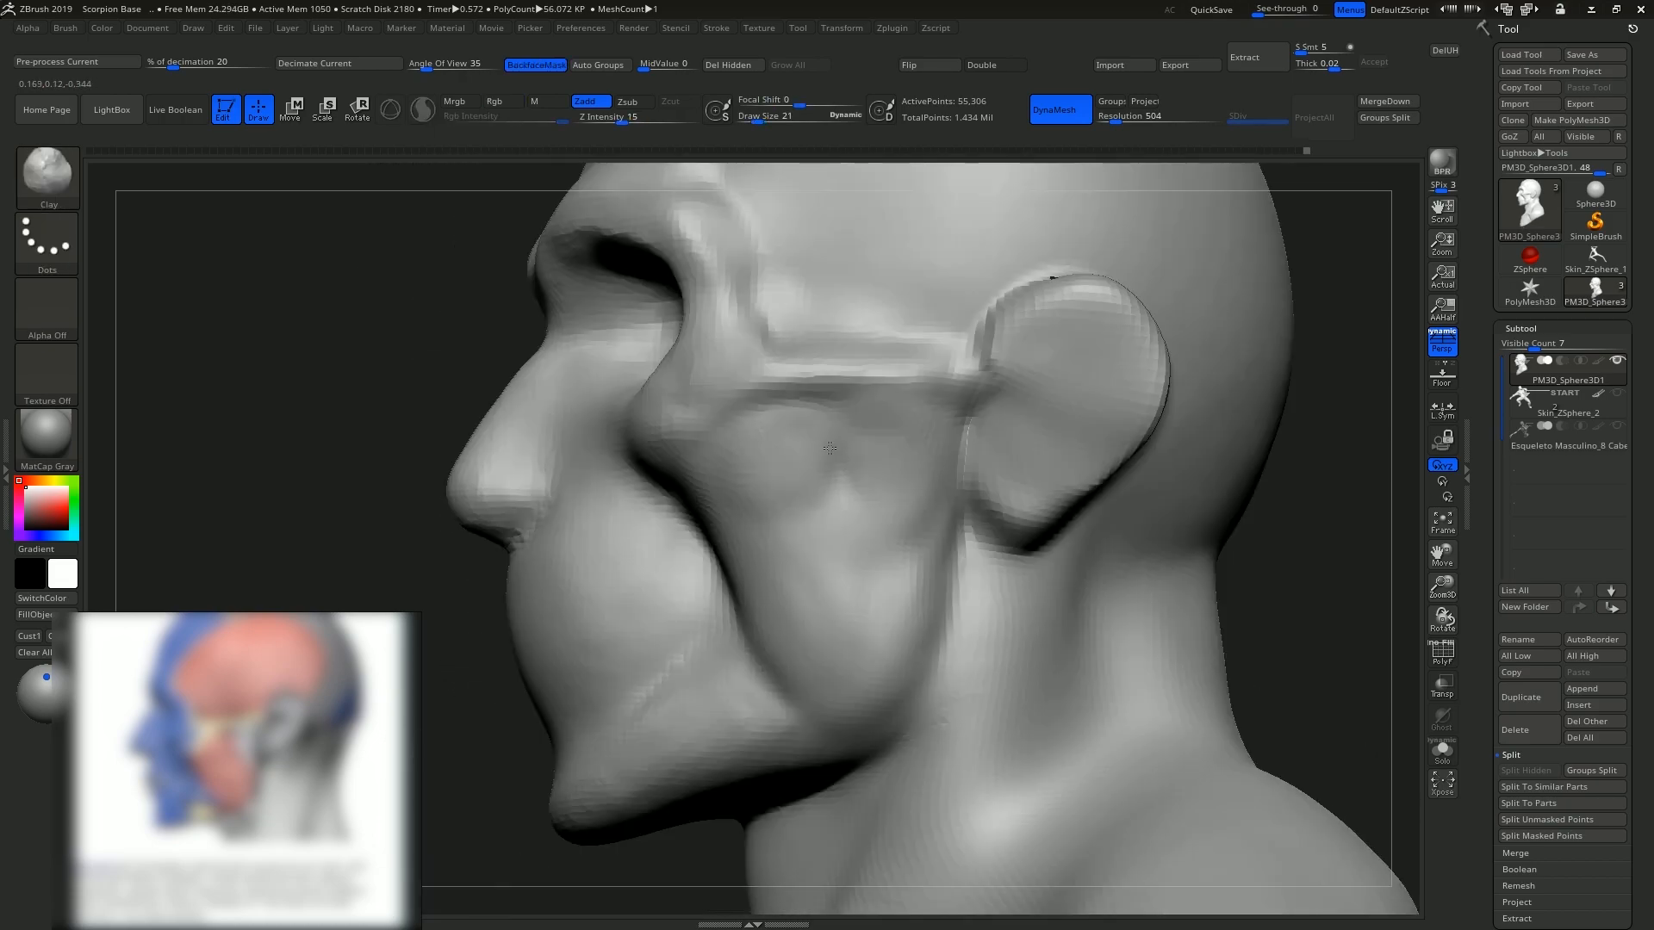
left_click_drag(830, 448, 776, 495)
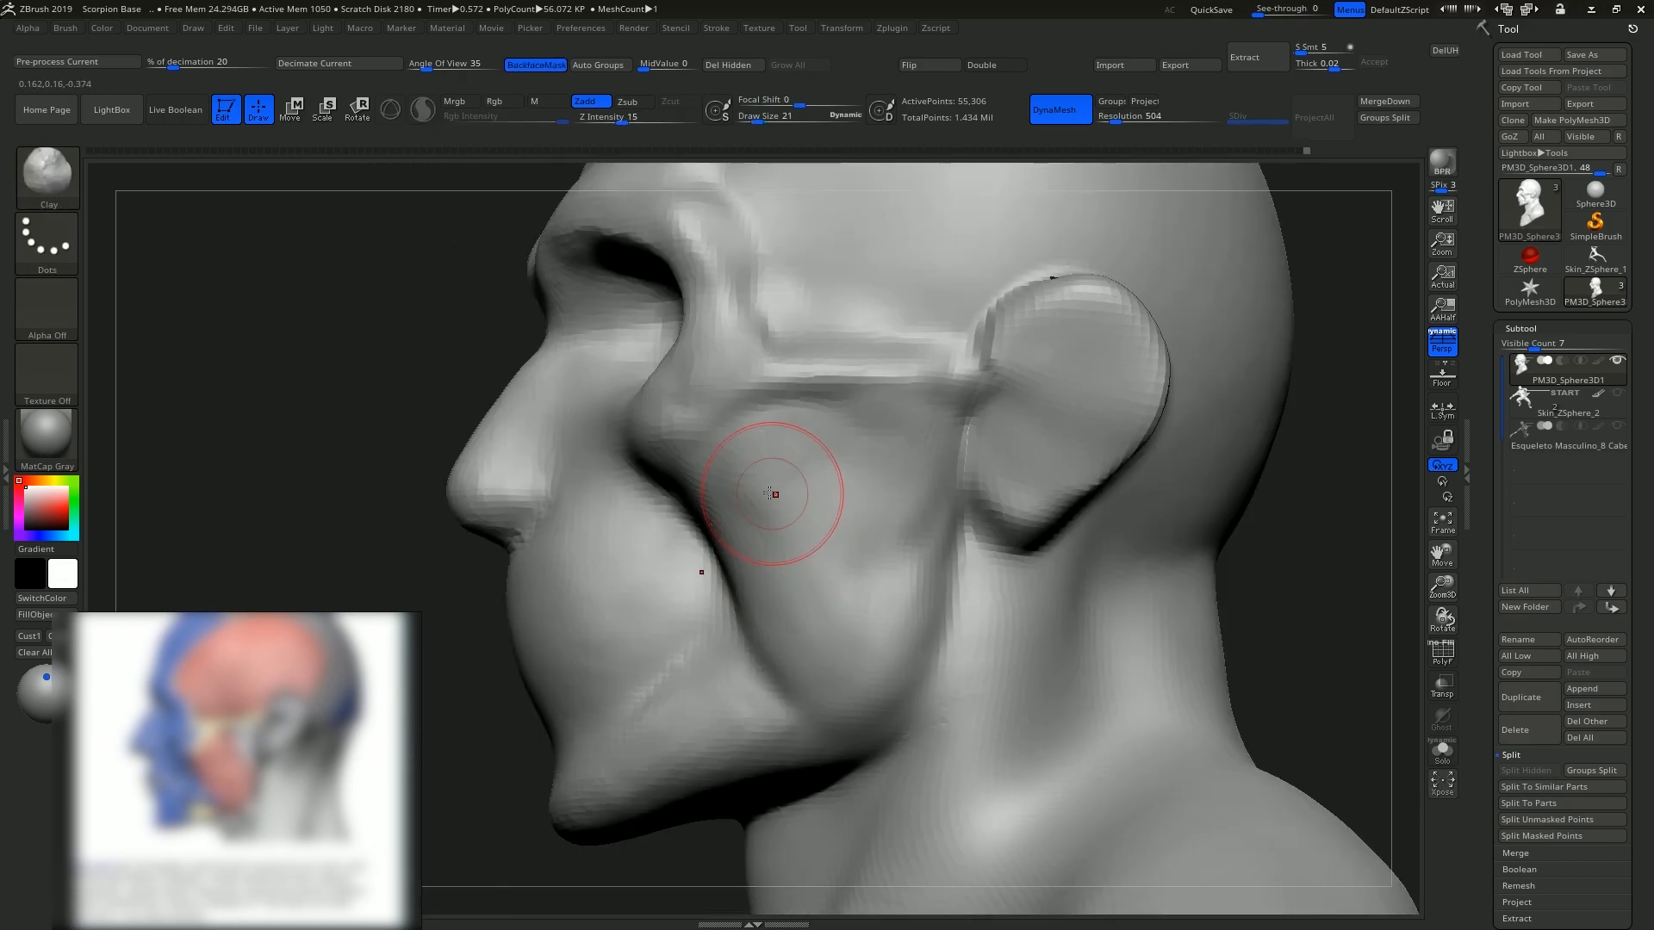
right_click_drag(769, 514, 811, 524)
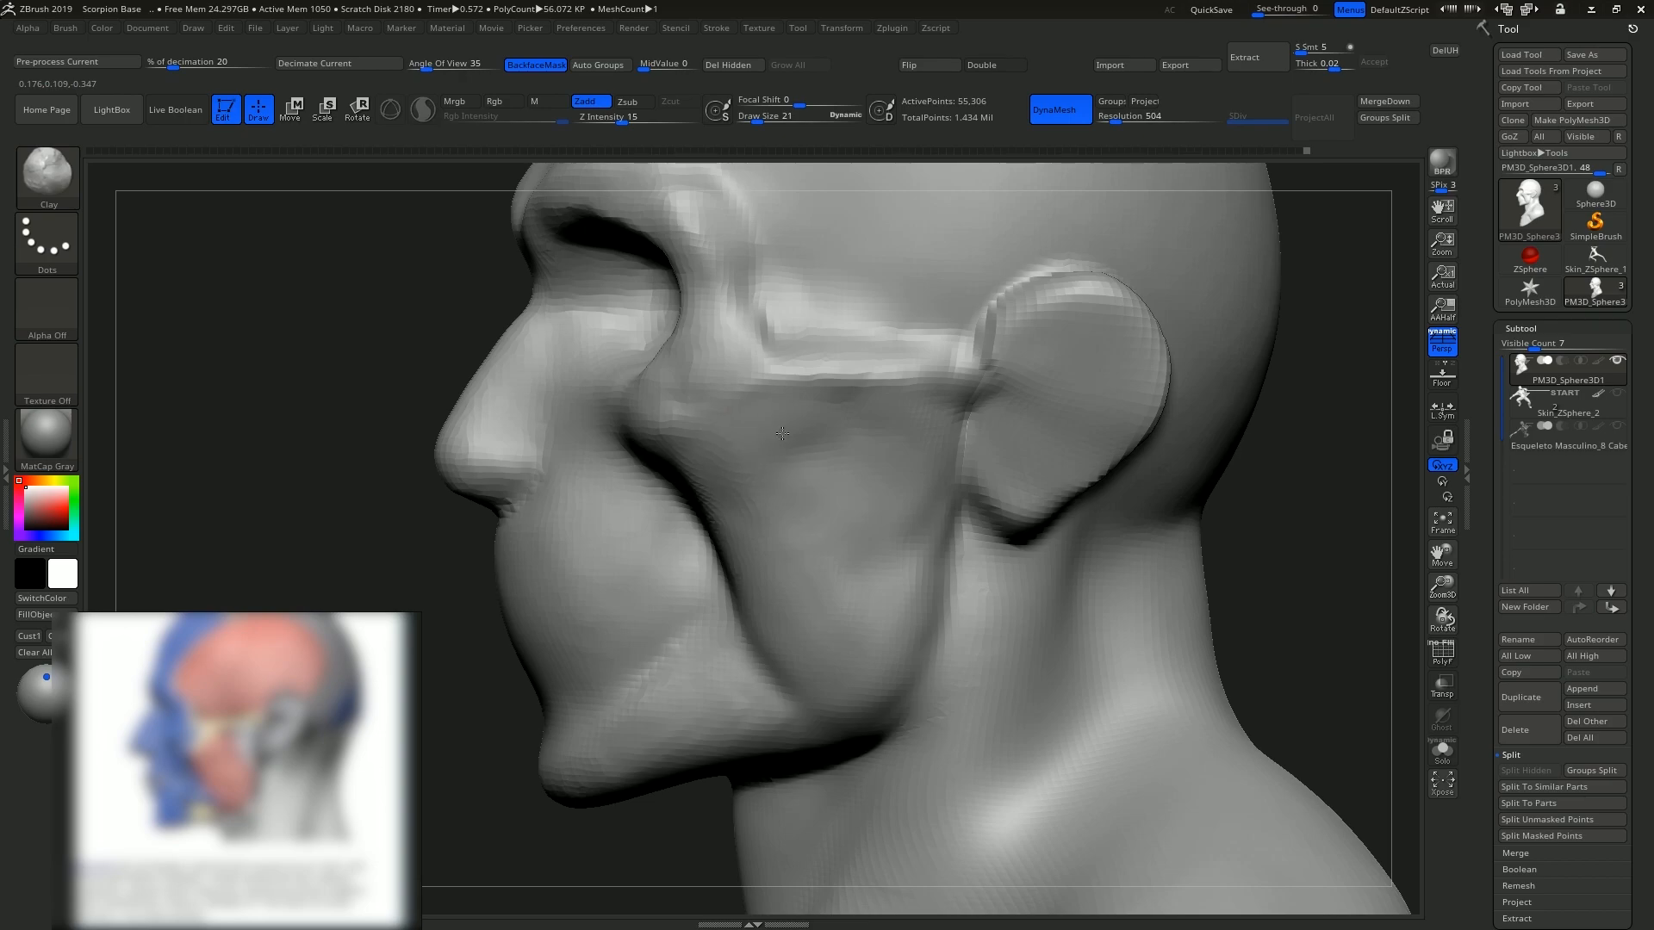
mouse_move(852, 678)
right_mouse_down()
mouse_move(840, 585)
mouse_move(779, 529)
mouse_move(827, 513)
mouse_move(810, 496)
right_mouse_up()
Build the eyeball volumes inside the sockets and mark the closed eyelid line with the Clay brush.
key("s")
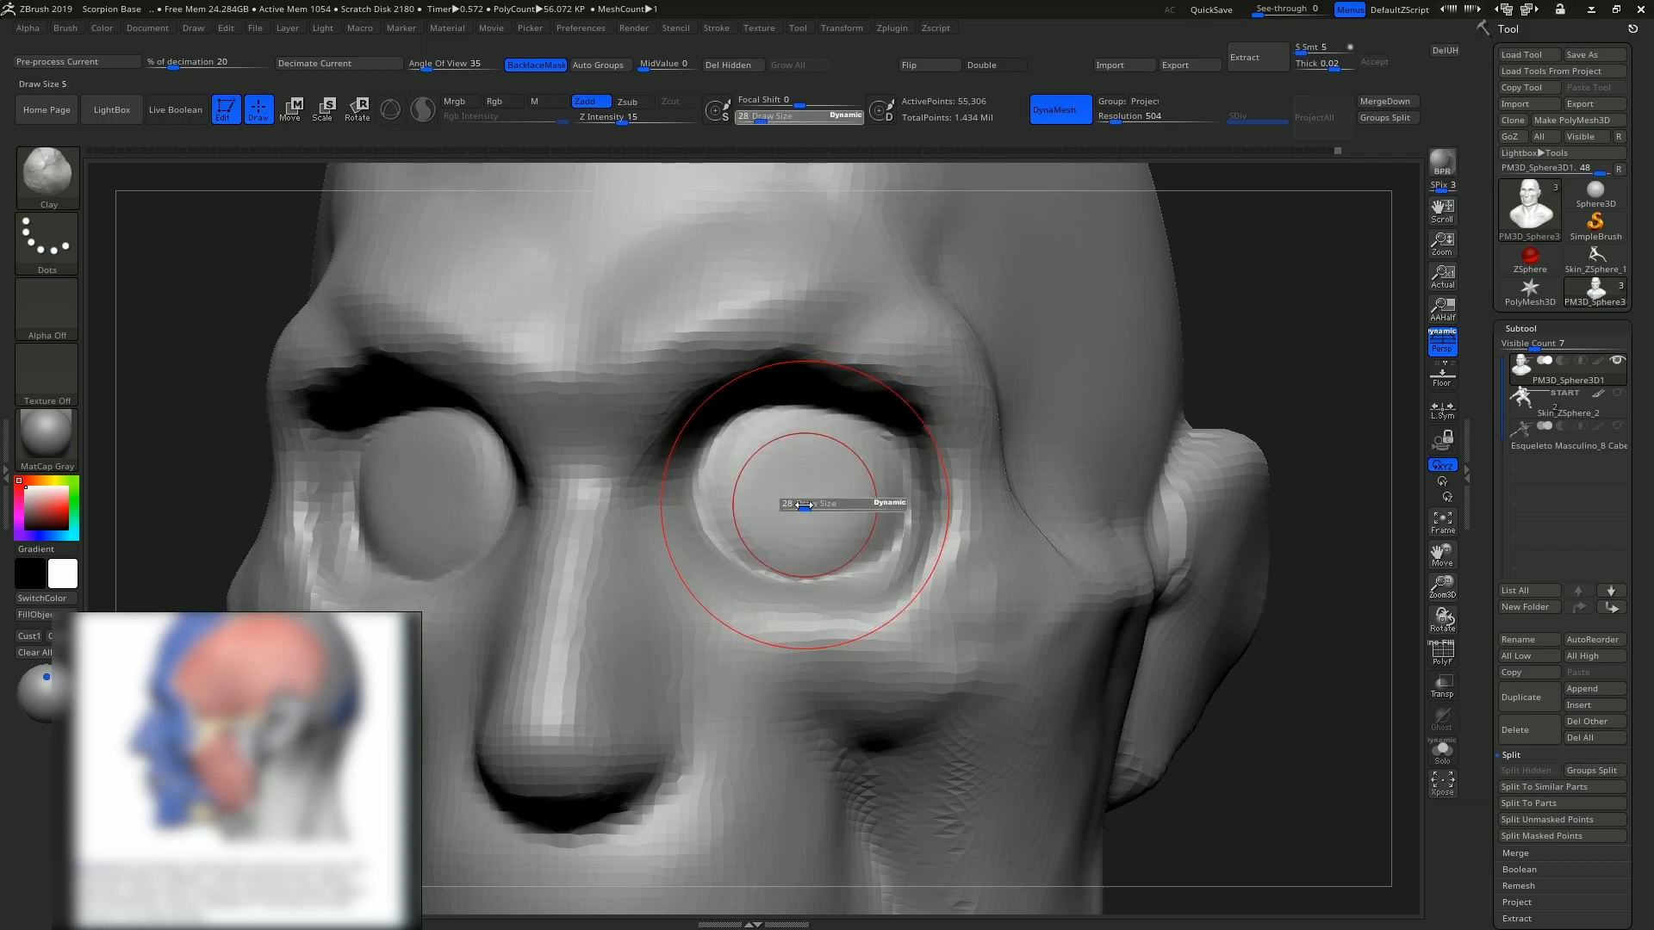
left_click_drag(804, 506, 800, 506)
right_click_drag(810, 508, 915, 491, "shift")
left_click_drag(916, 491, 1005, 537)
right_click_drag(1005, 537, 930, 517)
right_click_drag(930, 517, 948, 482, "ctrl")
mouse_move(948, 482)
left_mouse_down()
mouse_move(849, 465)
mouse_move(826, 484)
left_mouse_up()
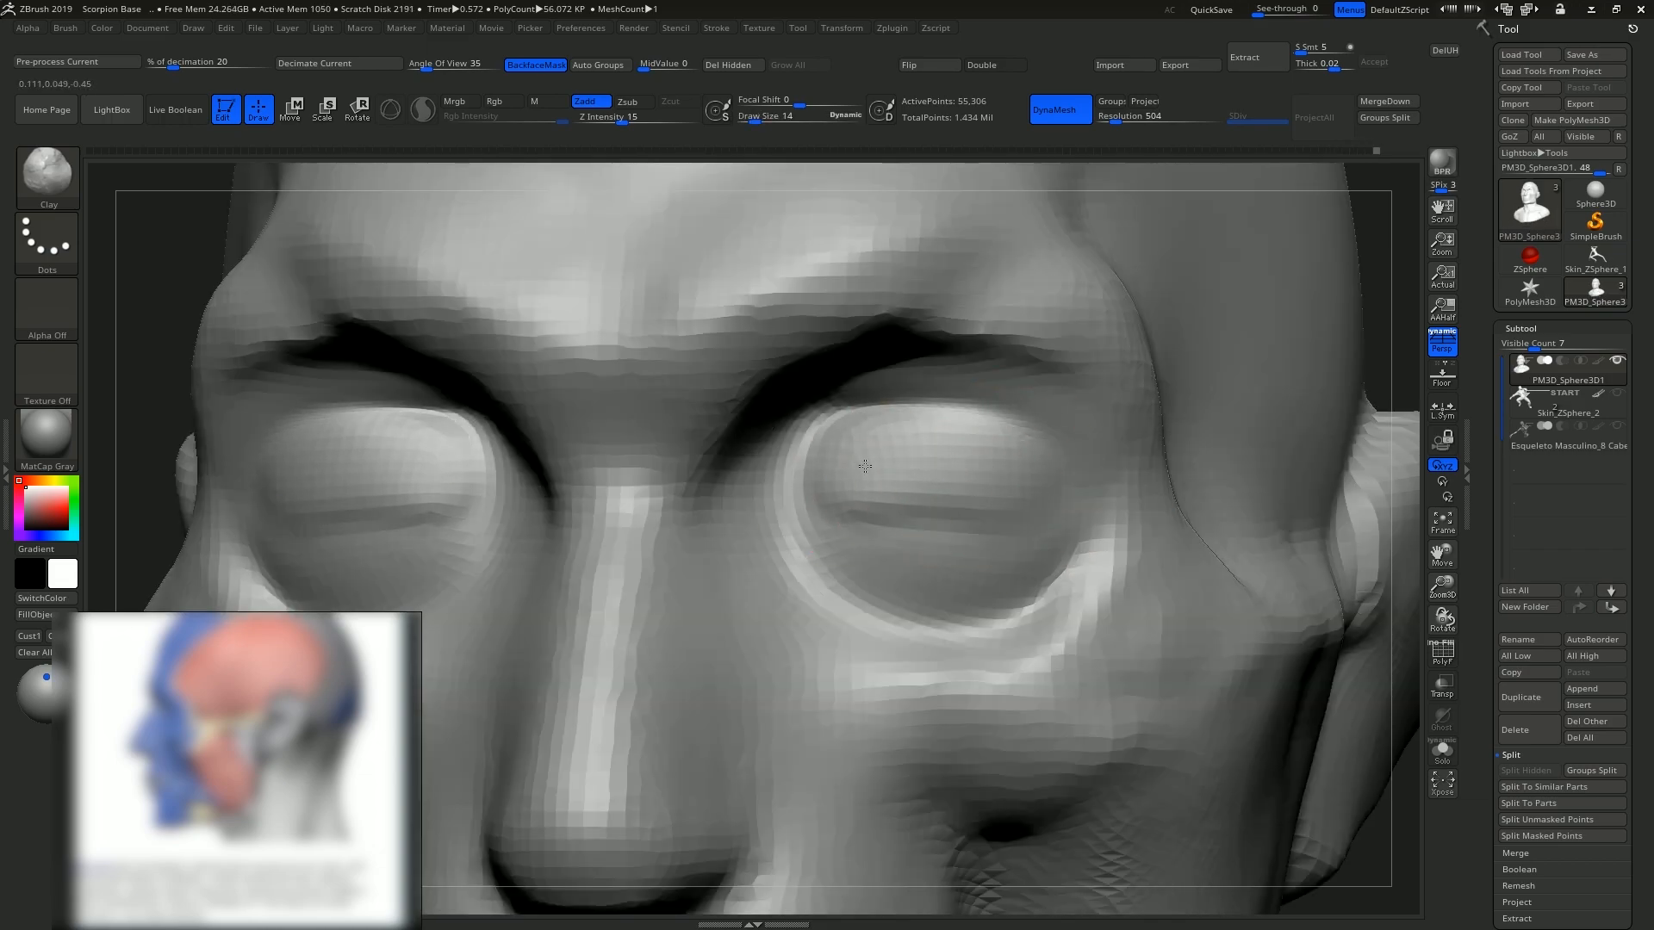
Shape the upper and lower eyelids around the eyeballs with the Clay brush at draw size 14.
left_click_drag(978, 469, 853, 490)
right_click_drag(831, 523, 767, 517)
left_click_drag(1108, 509, 974, 457)
right_click_drag(904, 370, 912, 429)
left_click_drag(811, 493, 851, 448)
right_click_drag(851, 448, 786, 478)
right_click_drag(997, 425, 792, 485)
left_click_drag(965, 470, 862, 486)
right_click_drag(749, 483, 870, 499)
Sharpen the eyelid creases and eye corners with the DamStandard brush.
key("b")
key("d")
key("s")
mouse_move(754, 454)
left_mouse_down()
mouse_move(733, 441)
mouse_move(760, 472)
mouse_move(853, 474)
left_mouse_up()
right_click_drag(896, 508, 828, 465)
left_click_drag(849, 470, 948, 424)
right_click_drag(861, 465, 918, 513)
left_click_drag(762, 464, 726, 445)
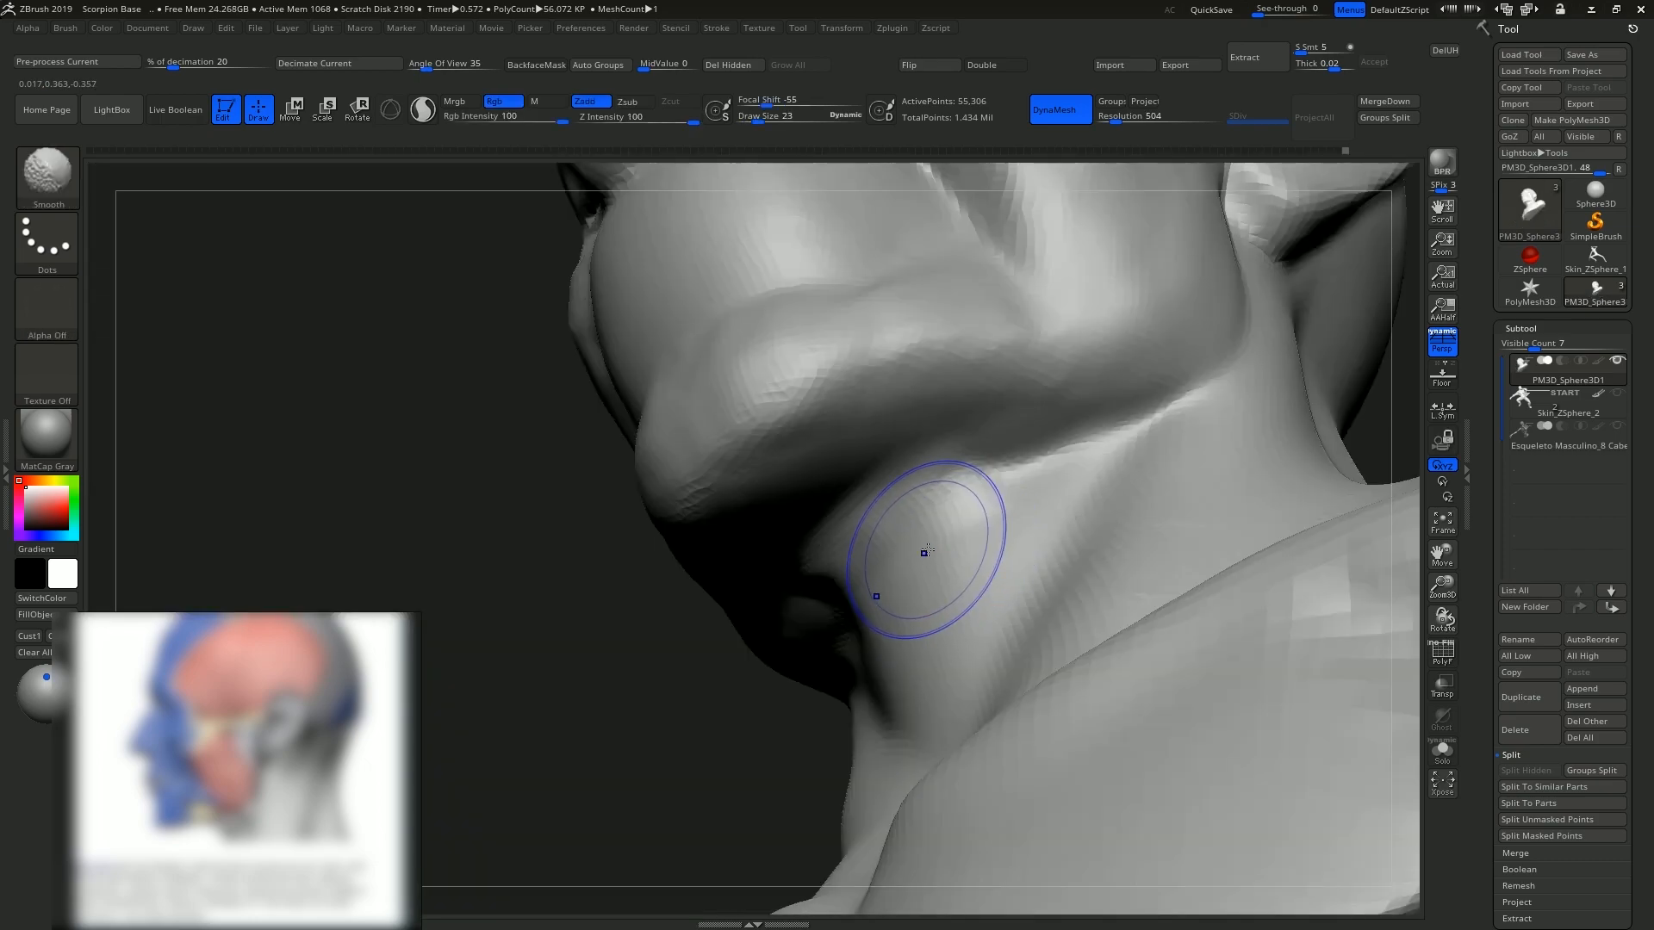
Fill and blend the throat area beneath the jaw with the Clay brush at draw size 23.
left_click(912, 554, "alt")
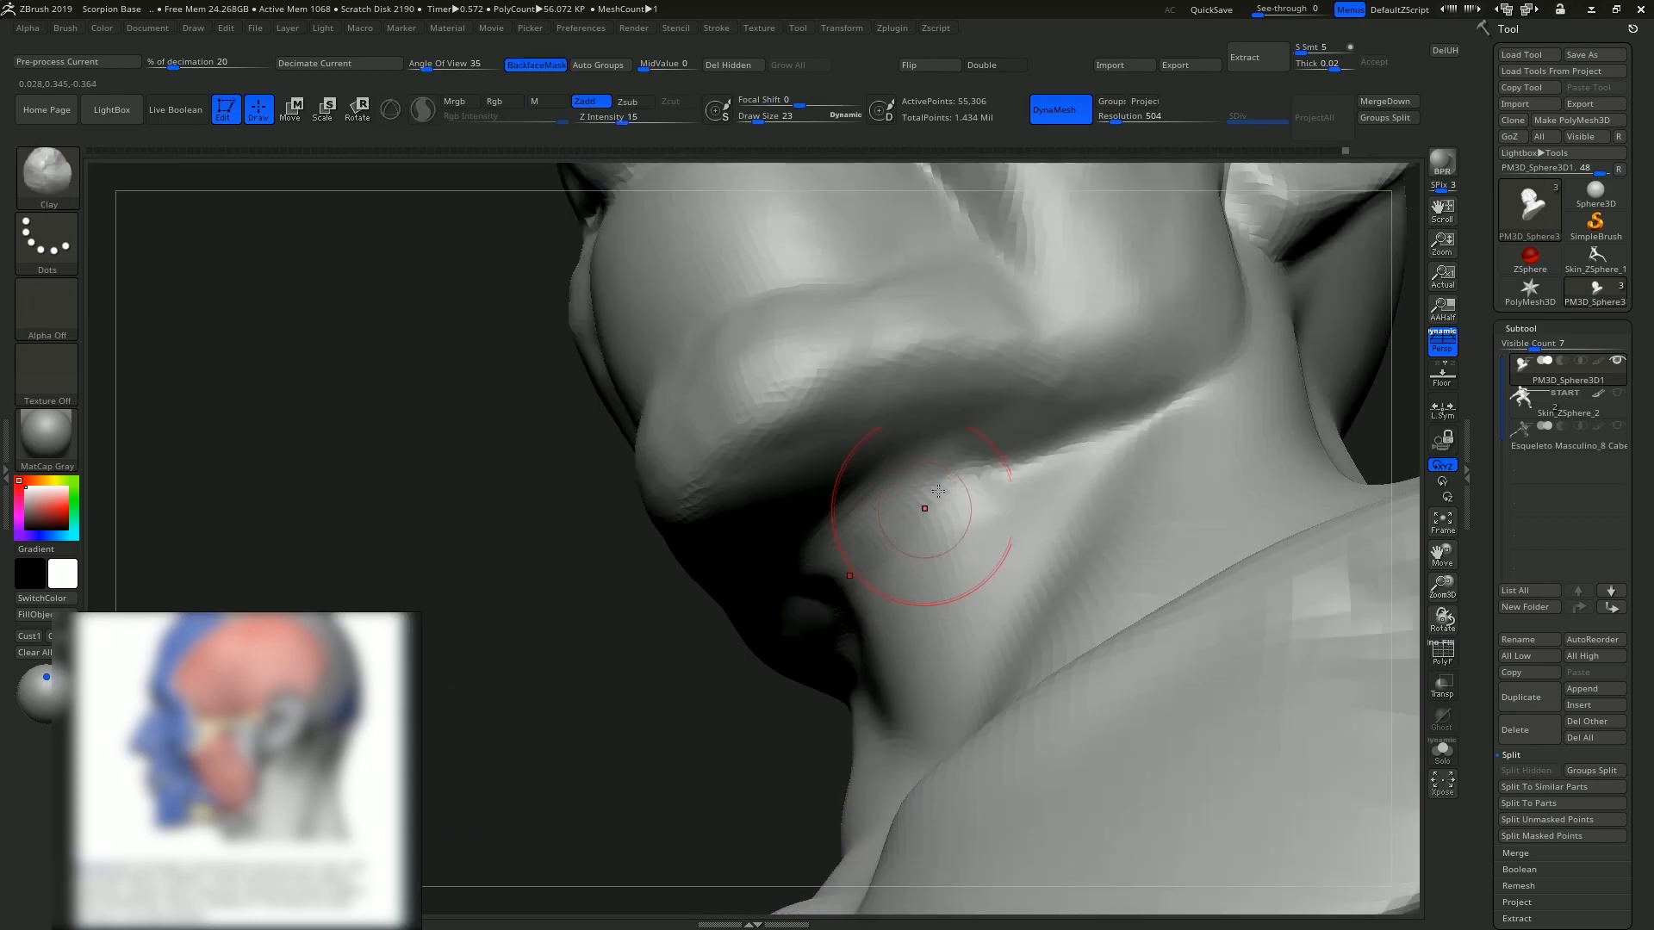
right_click_drag(1017, 425, 868, 480)
mouse_move(927, 480)
left_mouse_down()
mouse_move(967, 494)
mouse_move(927, 477)
left_mouse_up()
right_click_drag(884, 558, 799, 567)
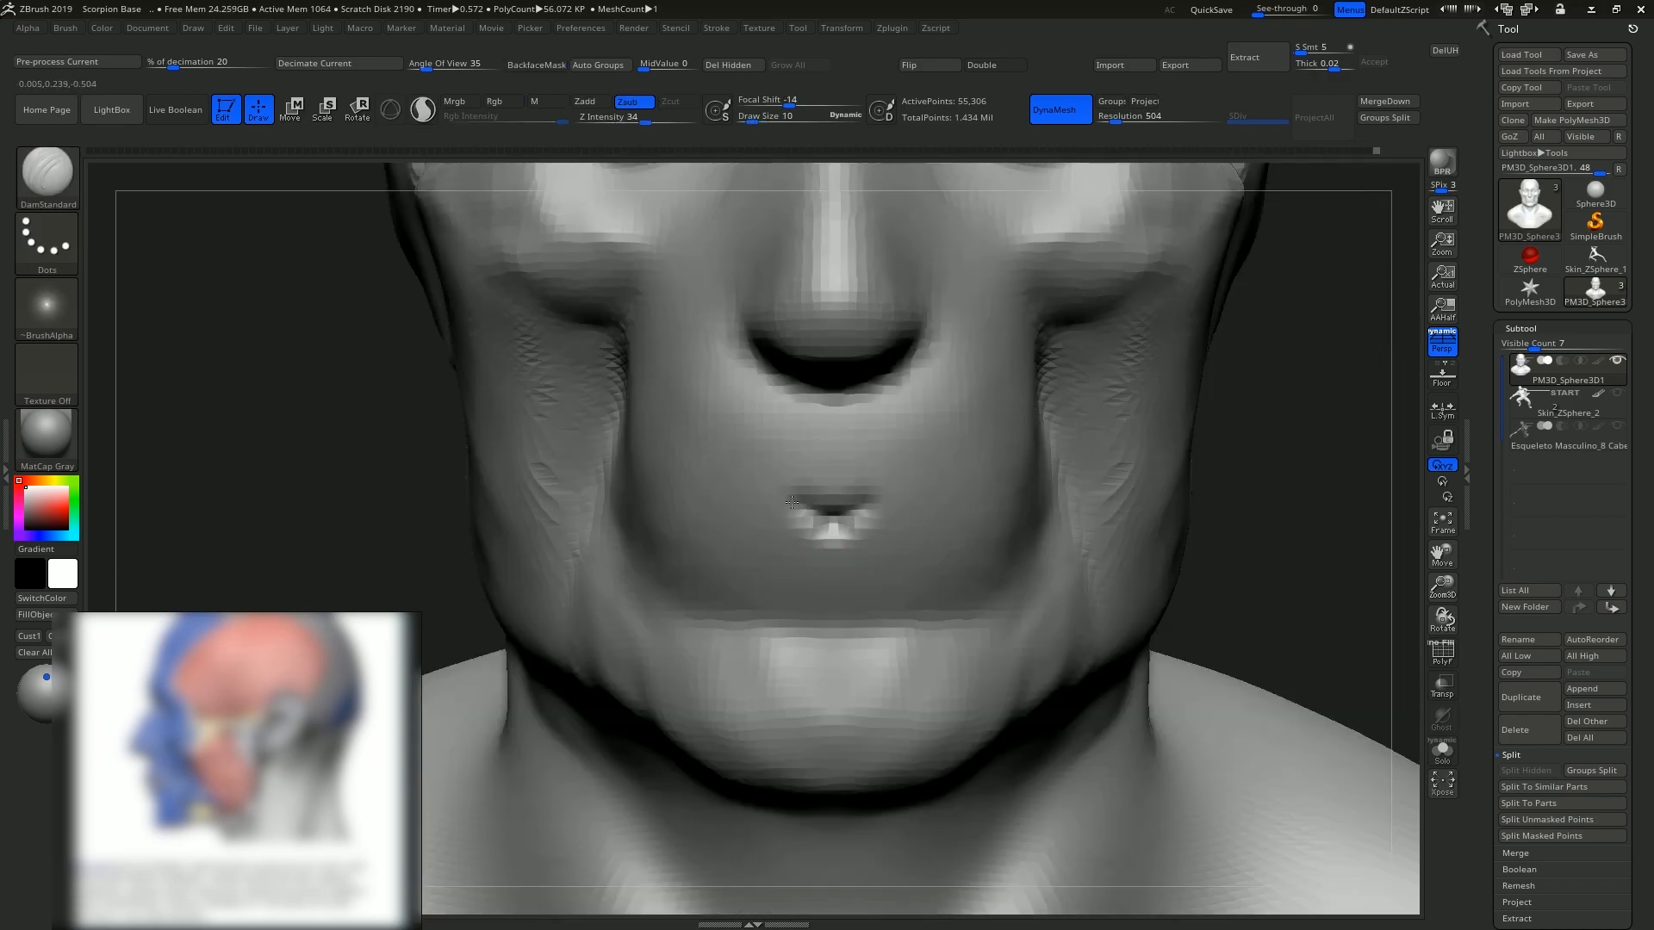
Carve the mouth line with the DamStandard brush at draw size 10 and adjust the base of the nose with masking and Transpose.
mouse_move(789, 506)
right_mouse_down("alt")
mouse_move(880, 485)
mouse_move(865, 504)
right_mouse_up("alt")
right_click_drag(963, 457, 861, 358, "ctrl")
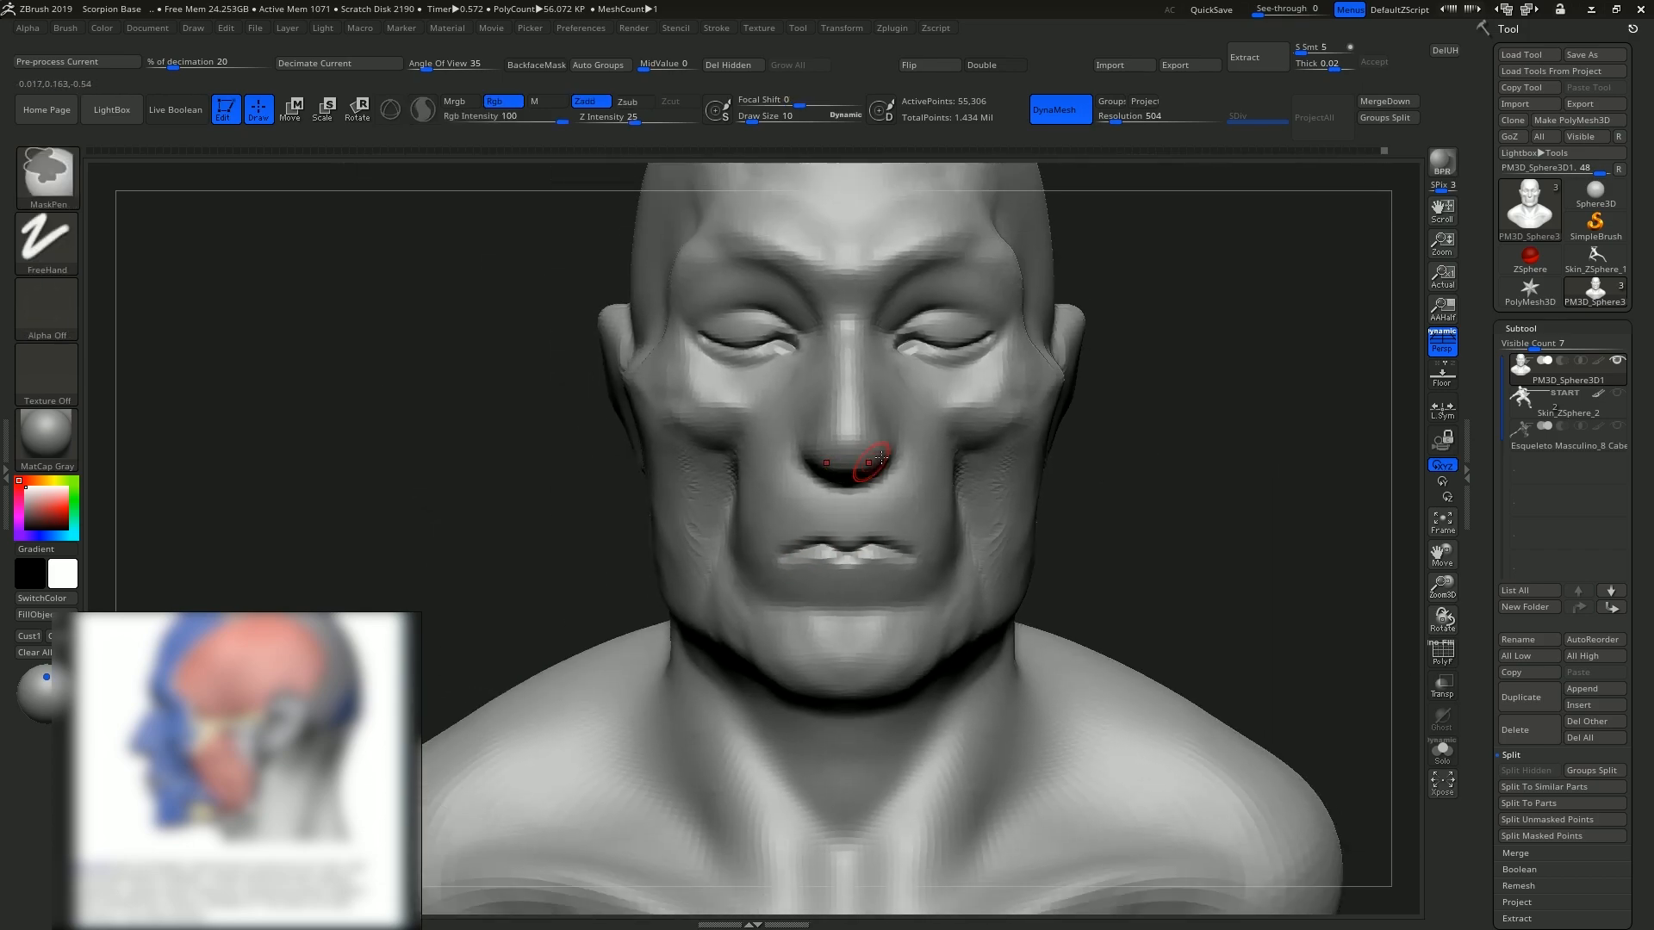
key("w")
left_click_drag(948, 331, 948, 603)
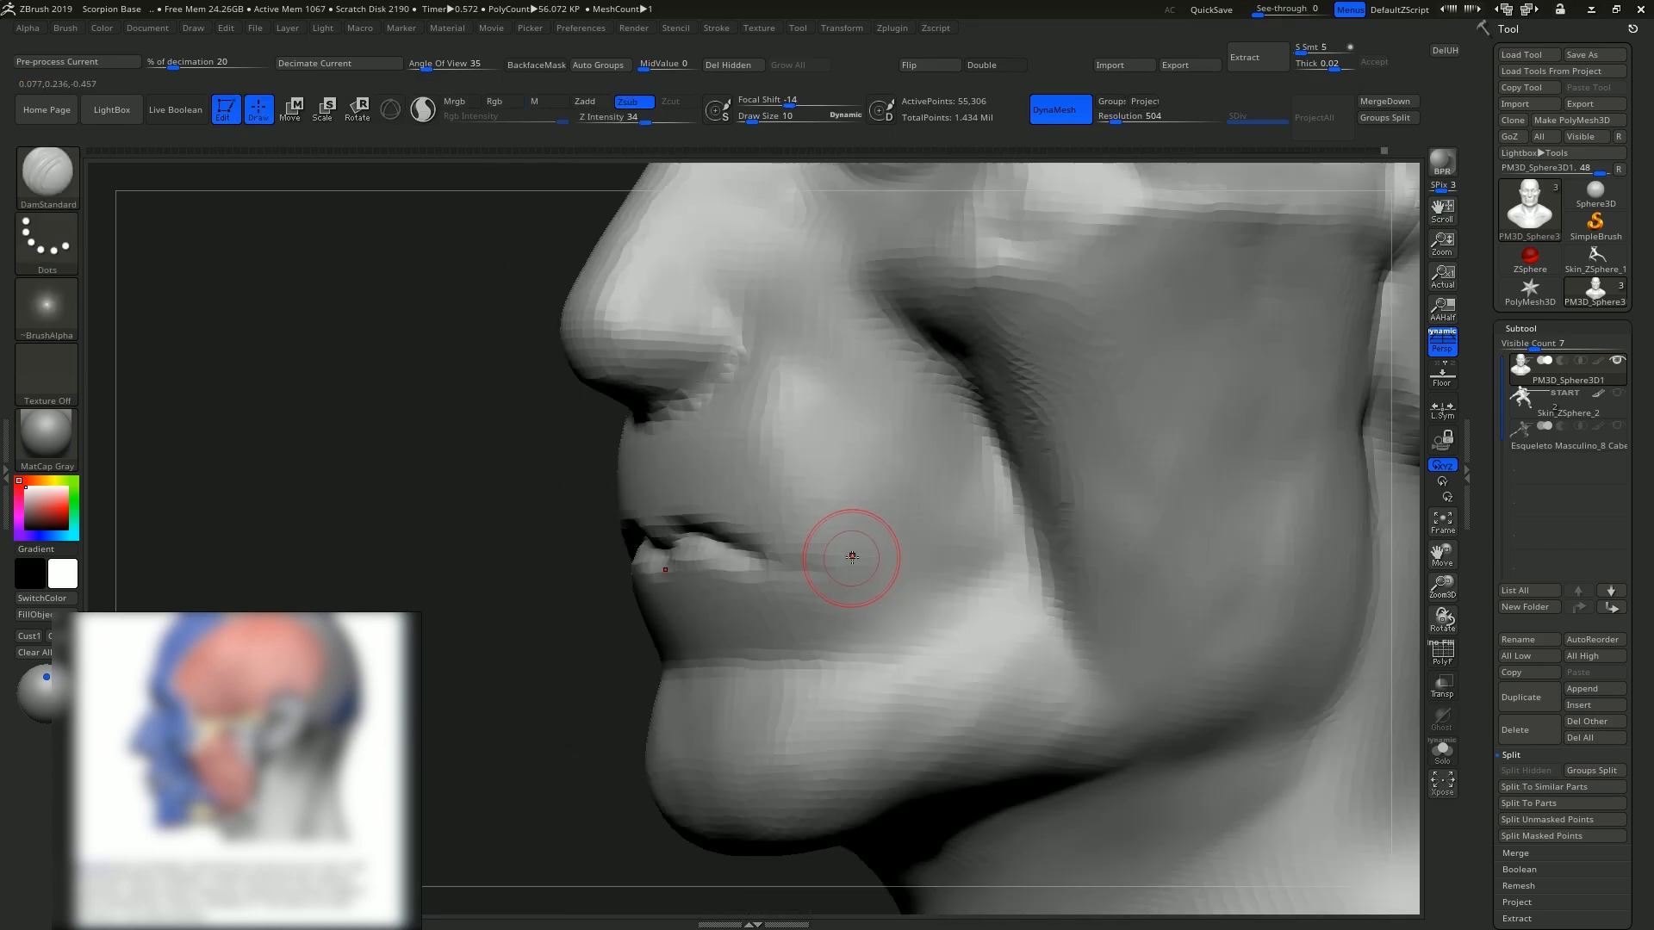
Deepen the mouth corners and define the lower lip's edge with the DamStandard brush at draw size 10.
left_click_drag(848, 553, 850, 560)
right_click_drag(810, 573, 876, 556, "alt")
left_click_drag(915, 543, 912, 558)
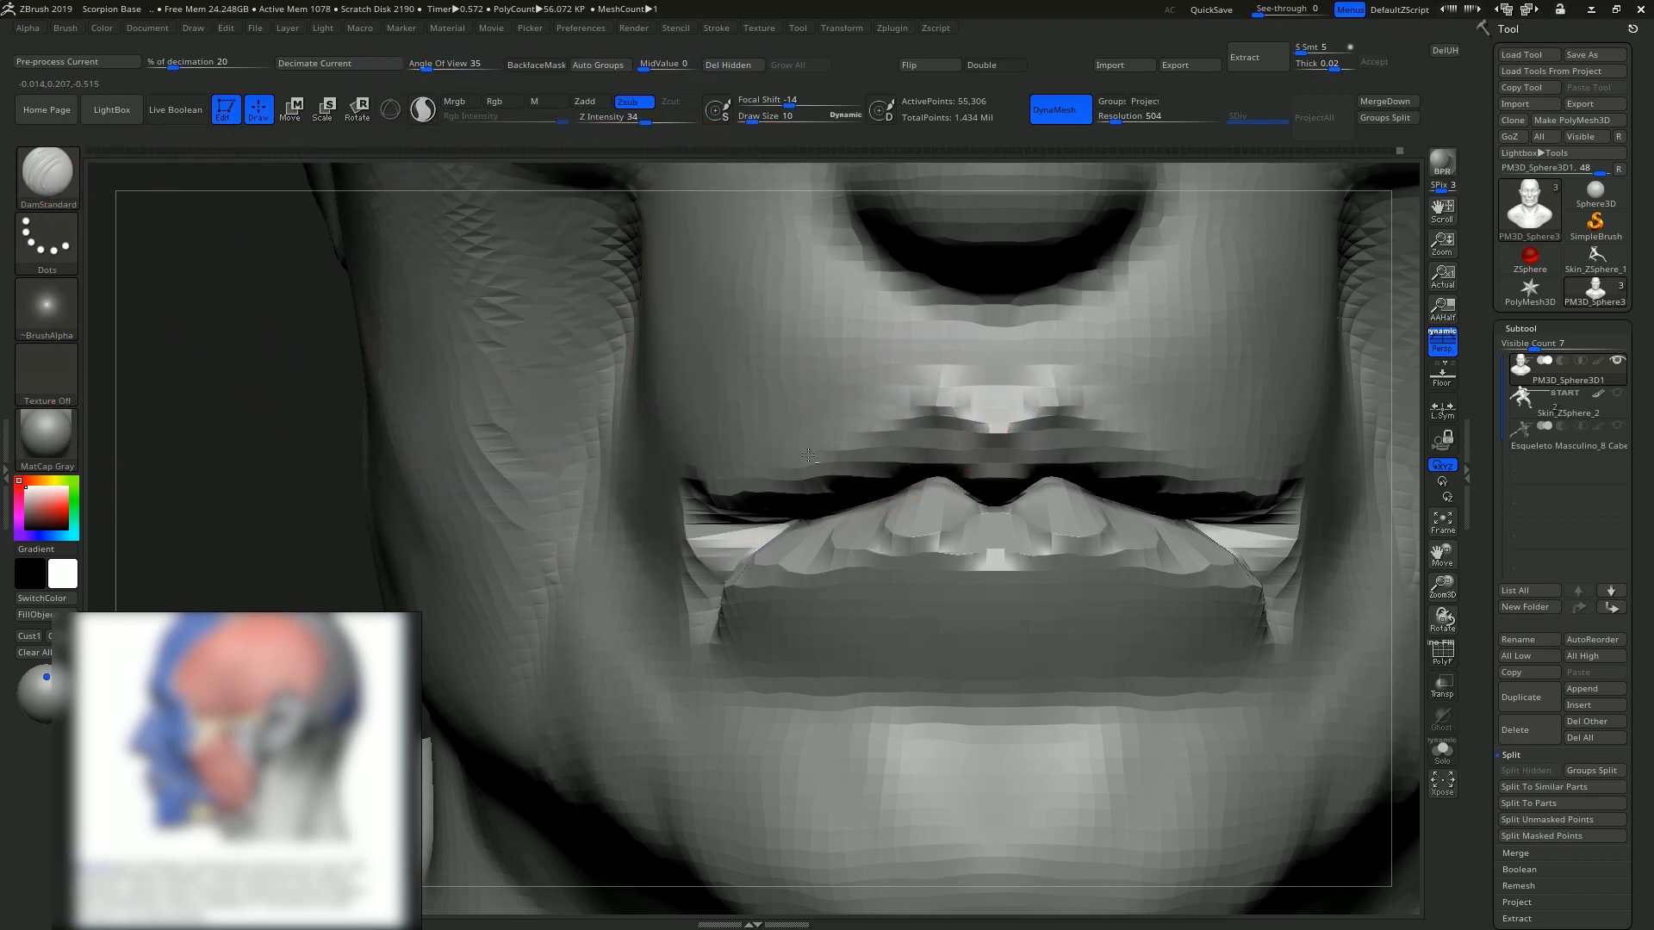
left_click_drag(896, 469, 762, 490)
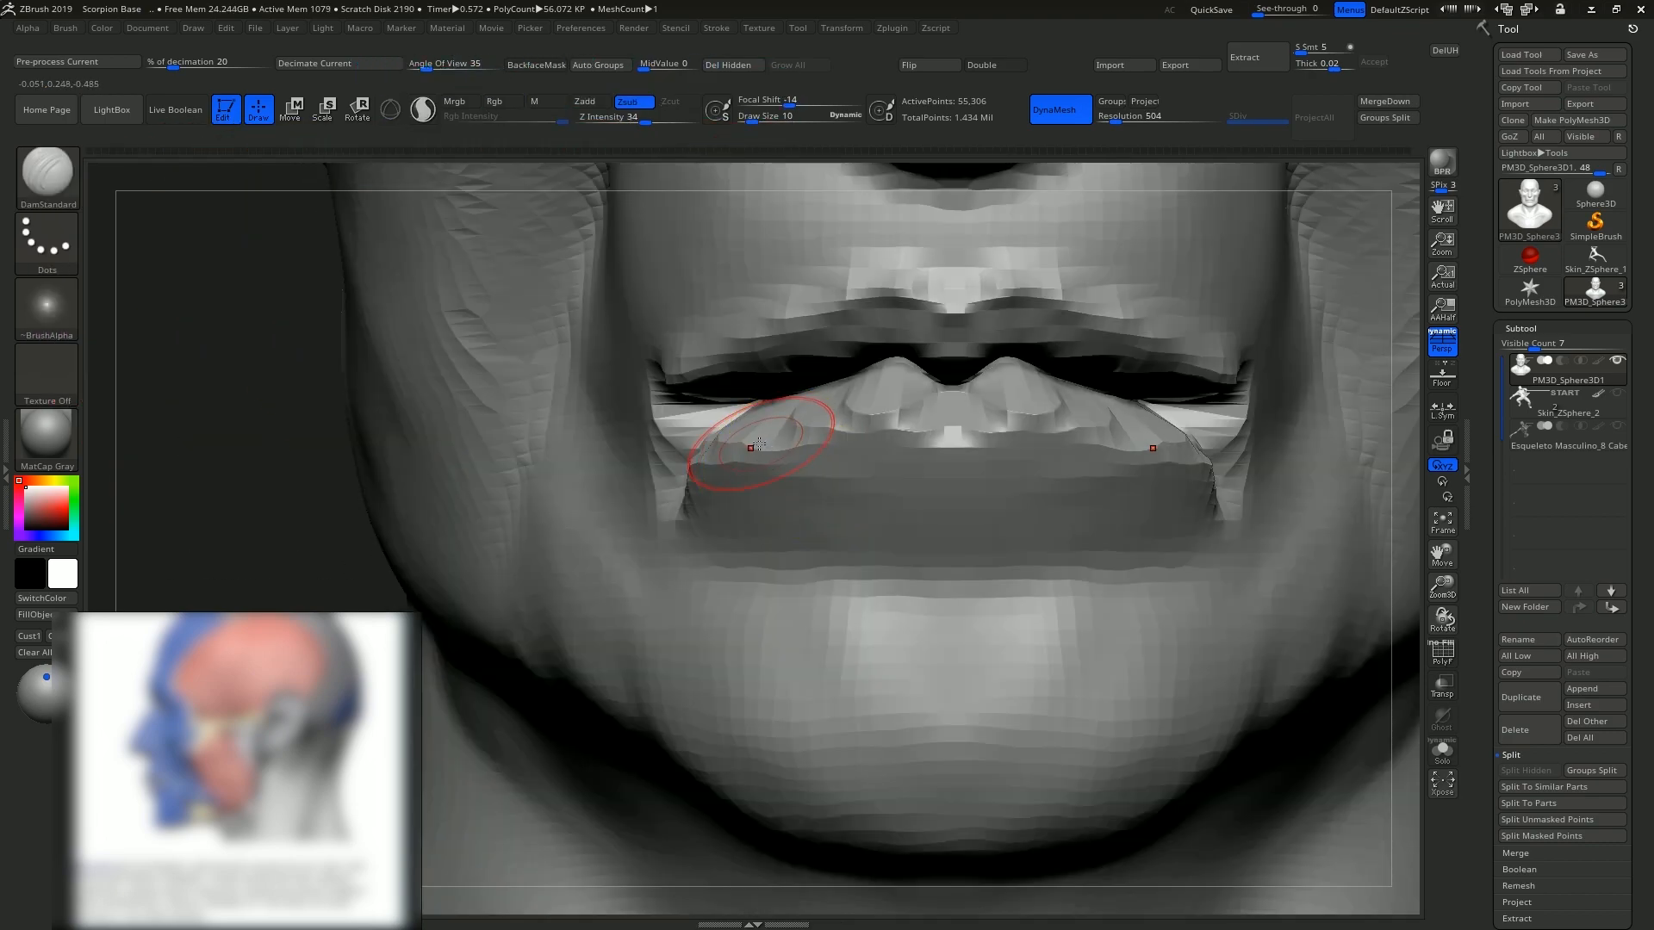
left_click_drag(771, 427, 762, 438)
mouse_move(971, 485)
left_mouse_down()
mouse_move(1013, 484)
mouse_move(896, 491)
left_mouse_up()
left_click_drag(767, 467, 1047, 480)
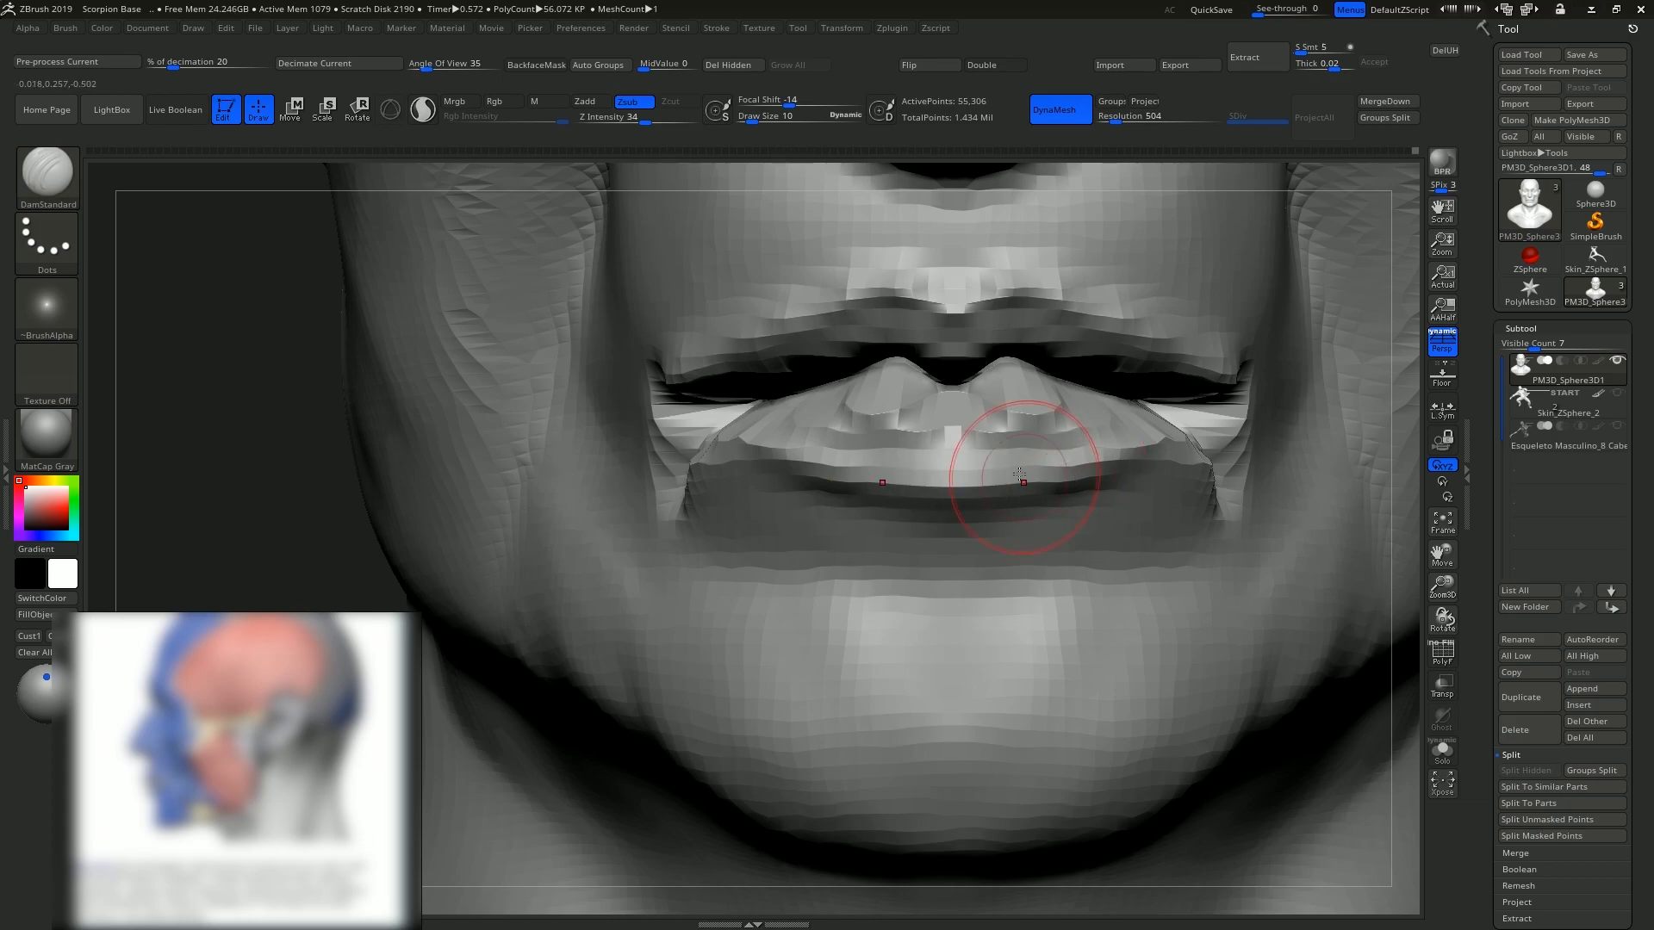
Reshape the centre of the lower lip with the Move brush and adjust the mask above the mouth.
key("b")
key("m")
key("v")
mouse_move(950, 481)
right_mouse_down()
mouse_move(915, 525)
mouse_move(947, 549)
right_mouse_up()
left_click_drag(923, 403, 917, 406)
left_click(1026, 465, "ctrl")
Adjust the lower lip's shape in front and profile views and smooth it at draw size 14 with the upper face masked.
right_click_drag(974, 517, 919, 436, "alt")
left_click_drag(832, 465, 844, 459)
right_click_drag(897, 490, 801, 461)
key("s")
left_click_drag(903, 493, 871, 465)
right_click_drag(810, 543, 886, 561, "shift")
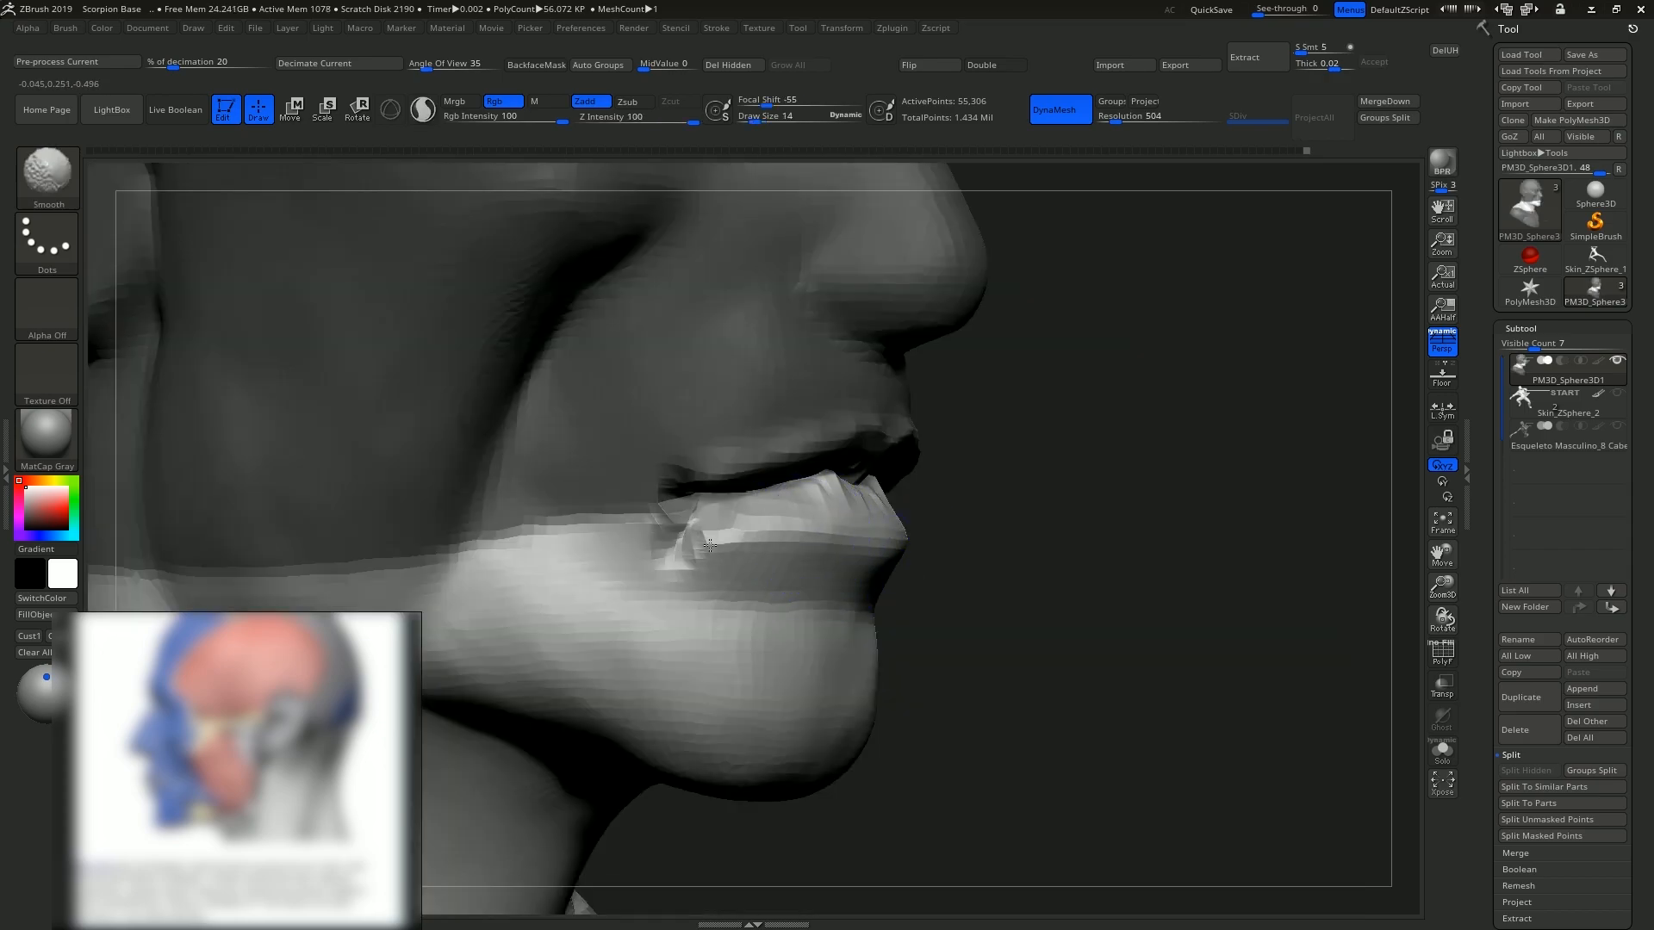
left_click_drag(1126, 435, 1065, 456)
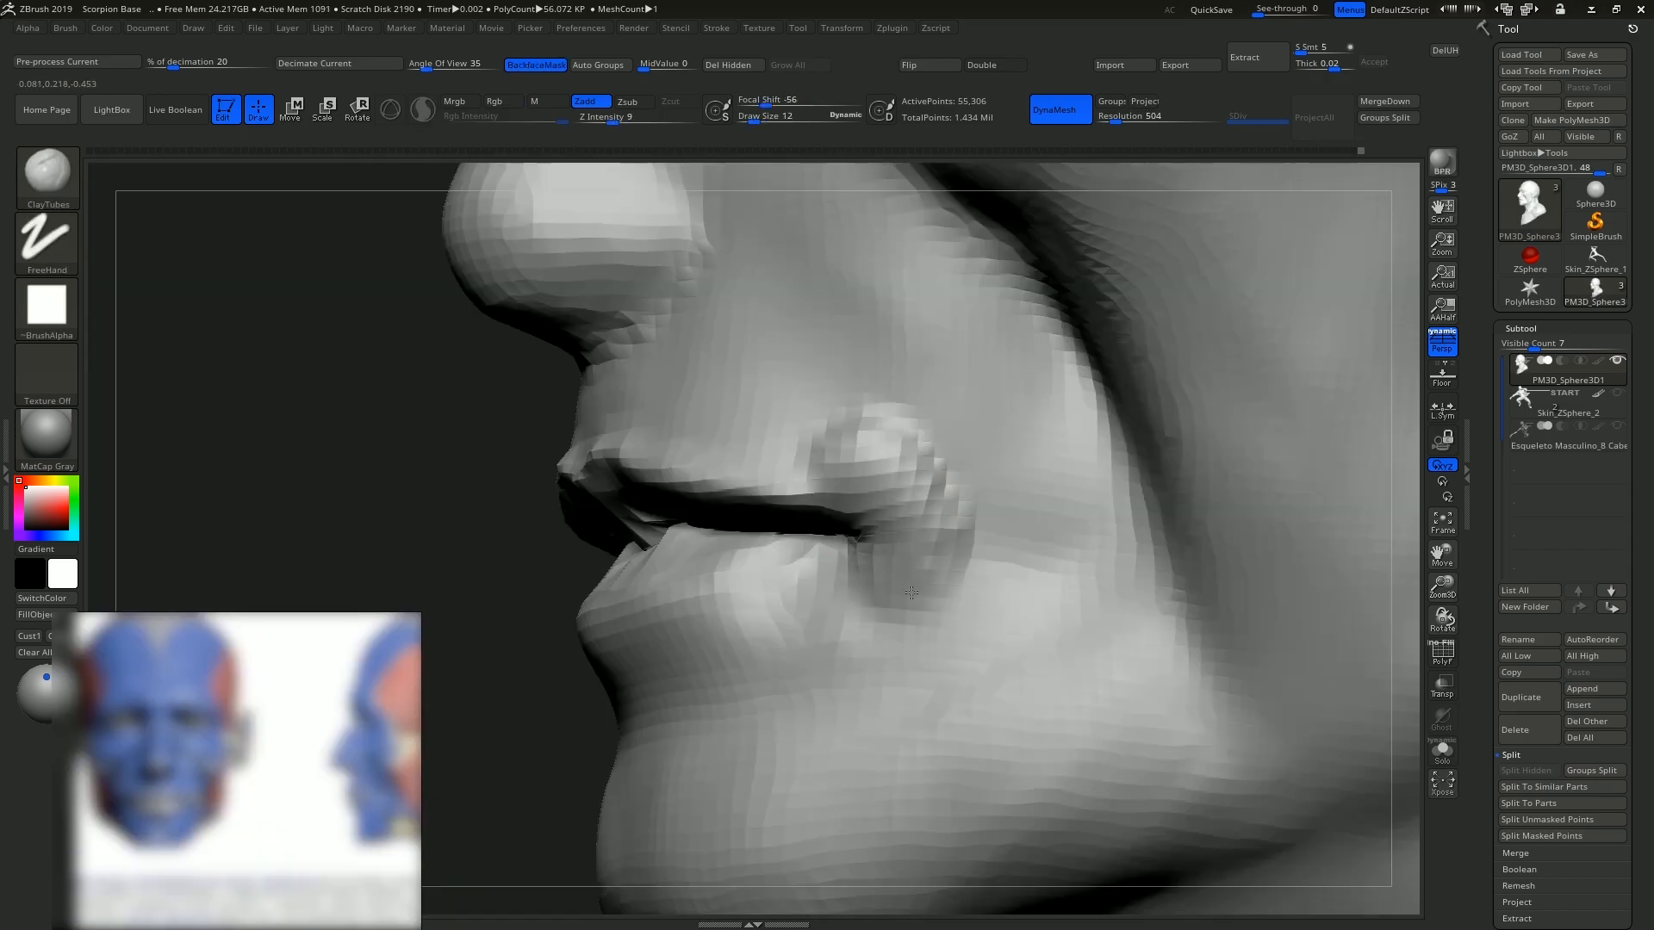
Build up the muscle around the mouth corners with the ClayTubes brush and fill the cheeks and temples with the Clay brush.
mouse_move(935, 585)
left_mouse_down()
mouse_move(916, 617)
mouse_move(887, 598)
left_mouse_up()
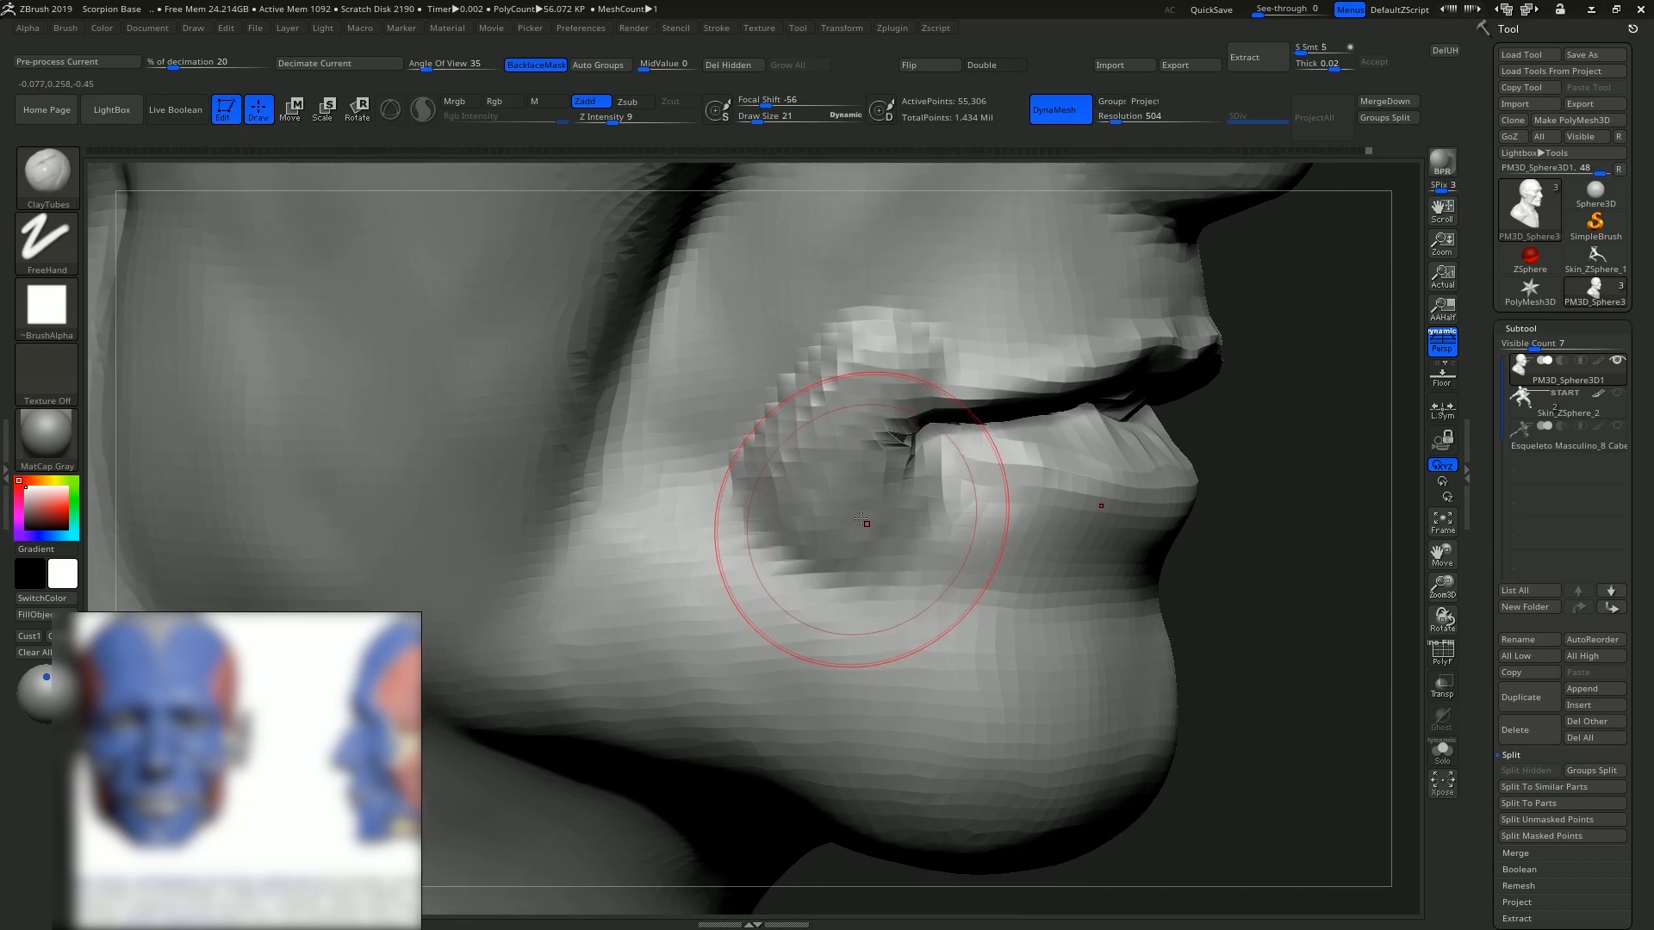
left_click_drag(830, 554, 819, 517)
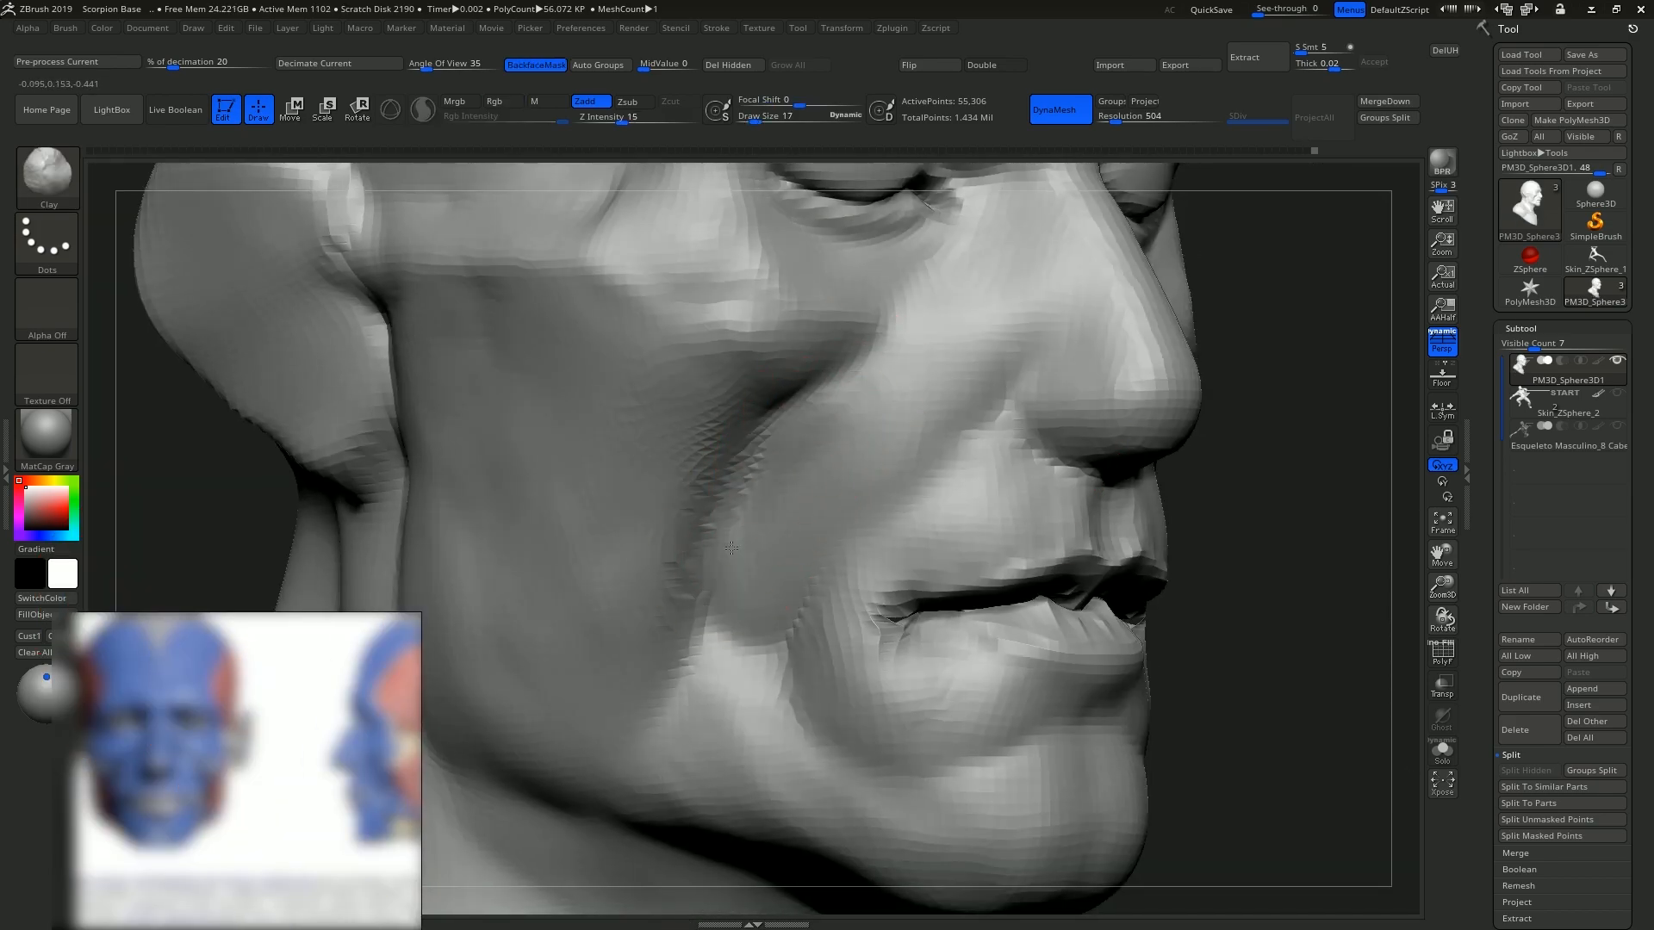
left_click_drag(746, 516, 730, 622)
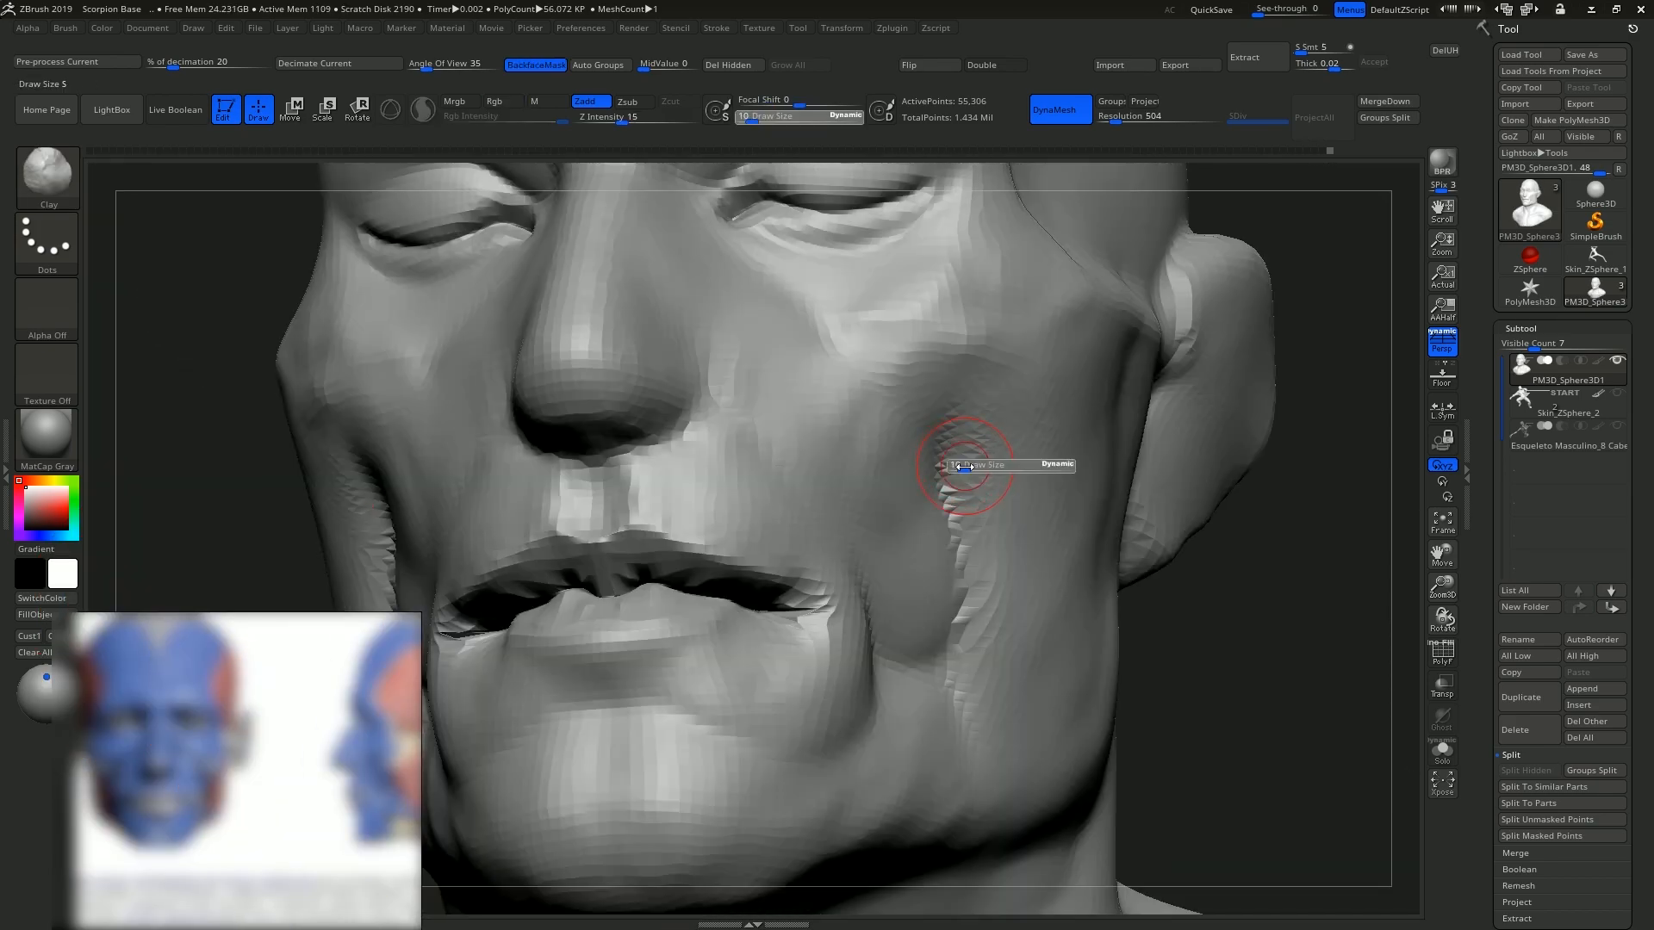
key("s")
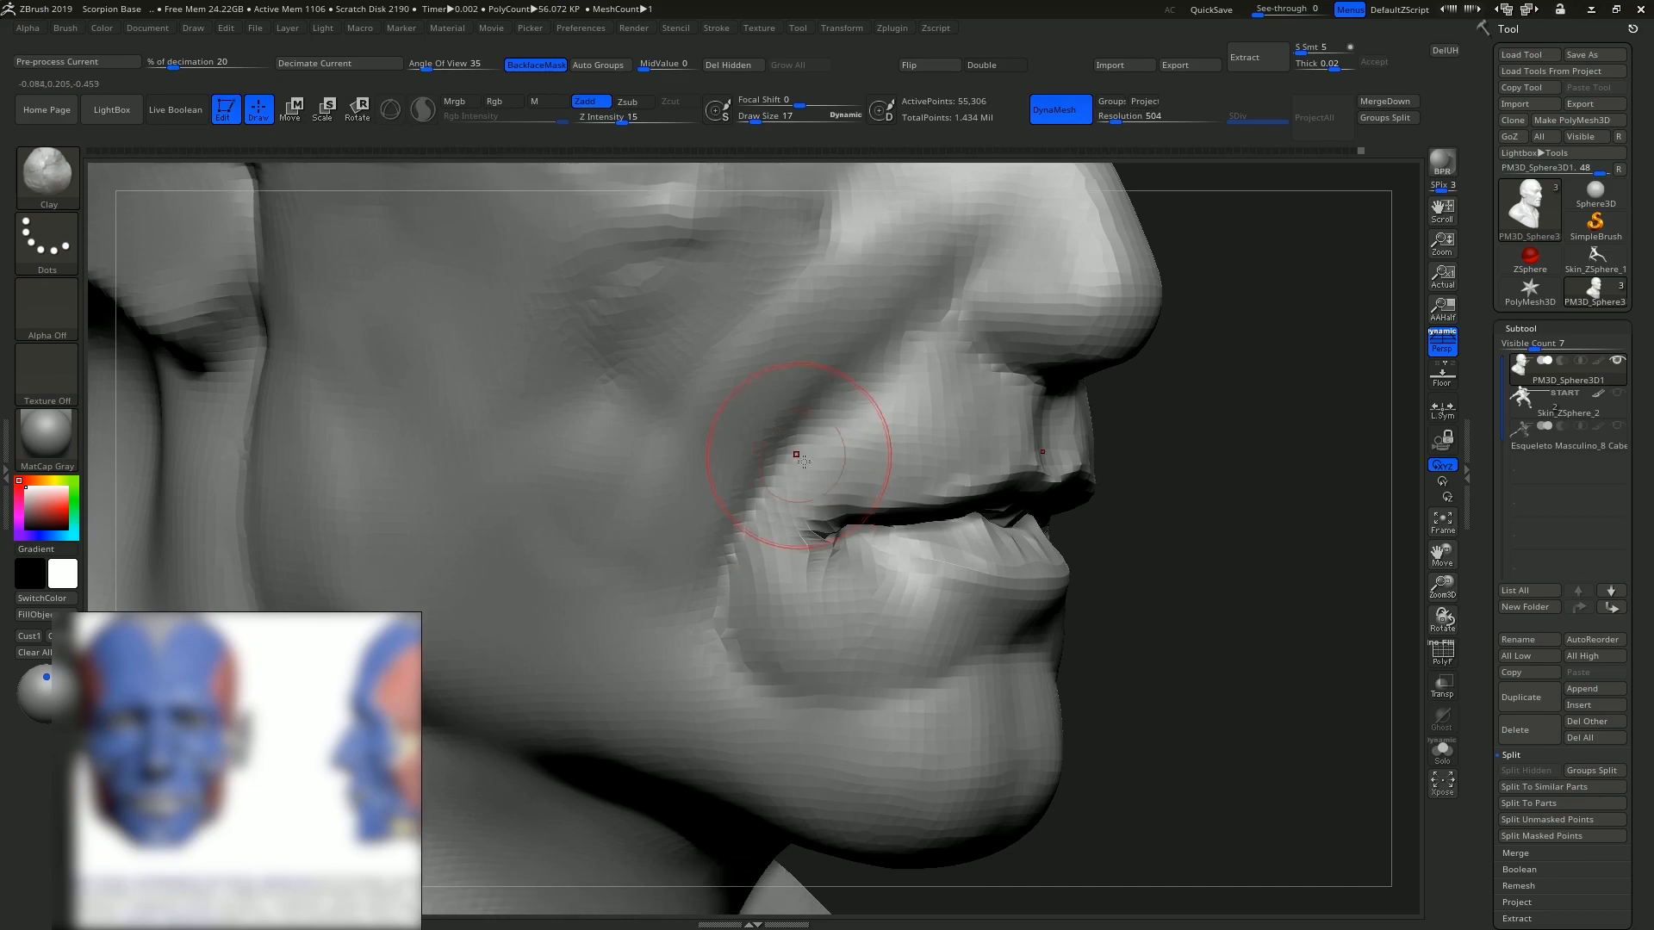
mouse_move(811, 469)
left_mouse_down()
mouse_move(764, 548)
mouse_move(758, 616)
mouse_move(827, 469)
left_mouse_up()
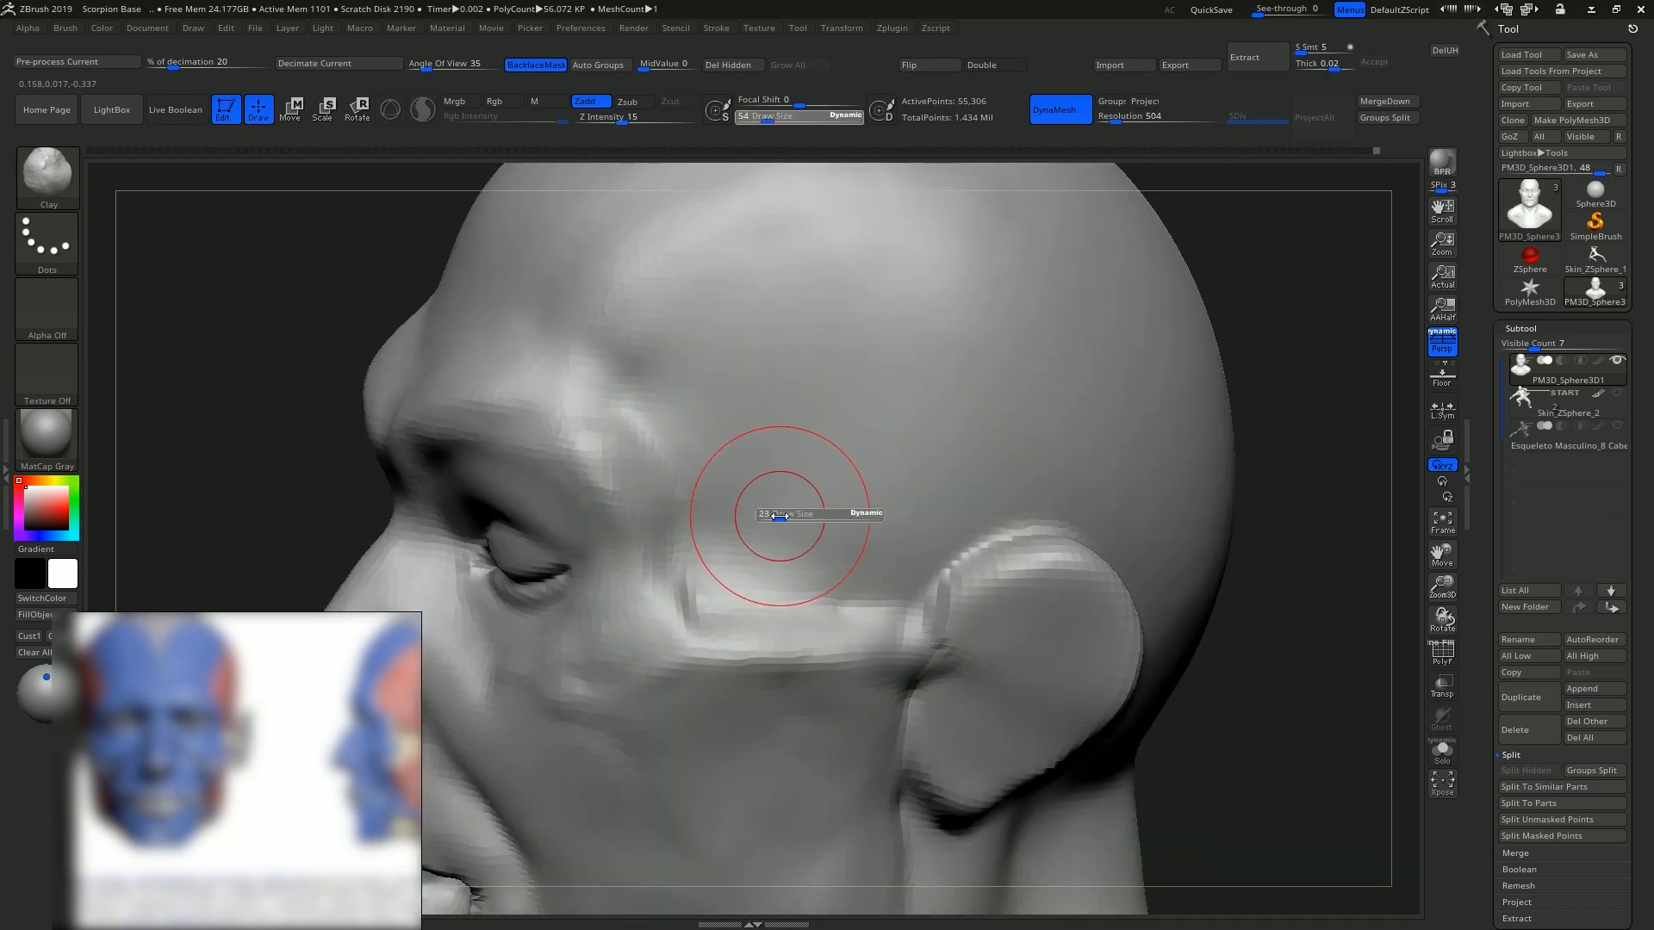
key("s")
mouse_move(728, 524)
left_mouse_down()
mouse_move(749, 543)
mouse_move(813, 473)
mouse_move(933, 505)
left_mouse_up()
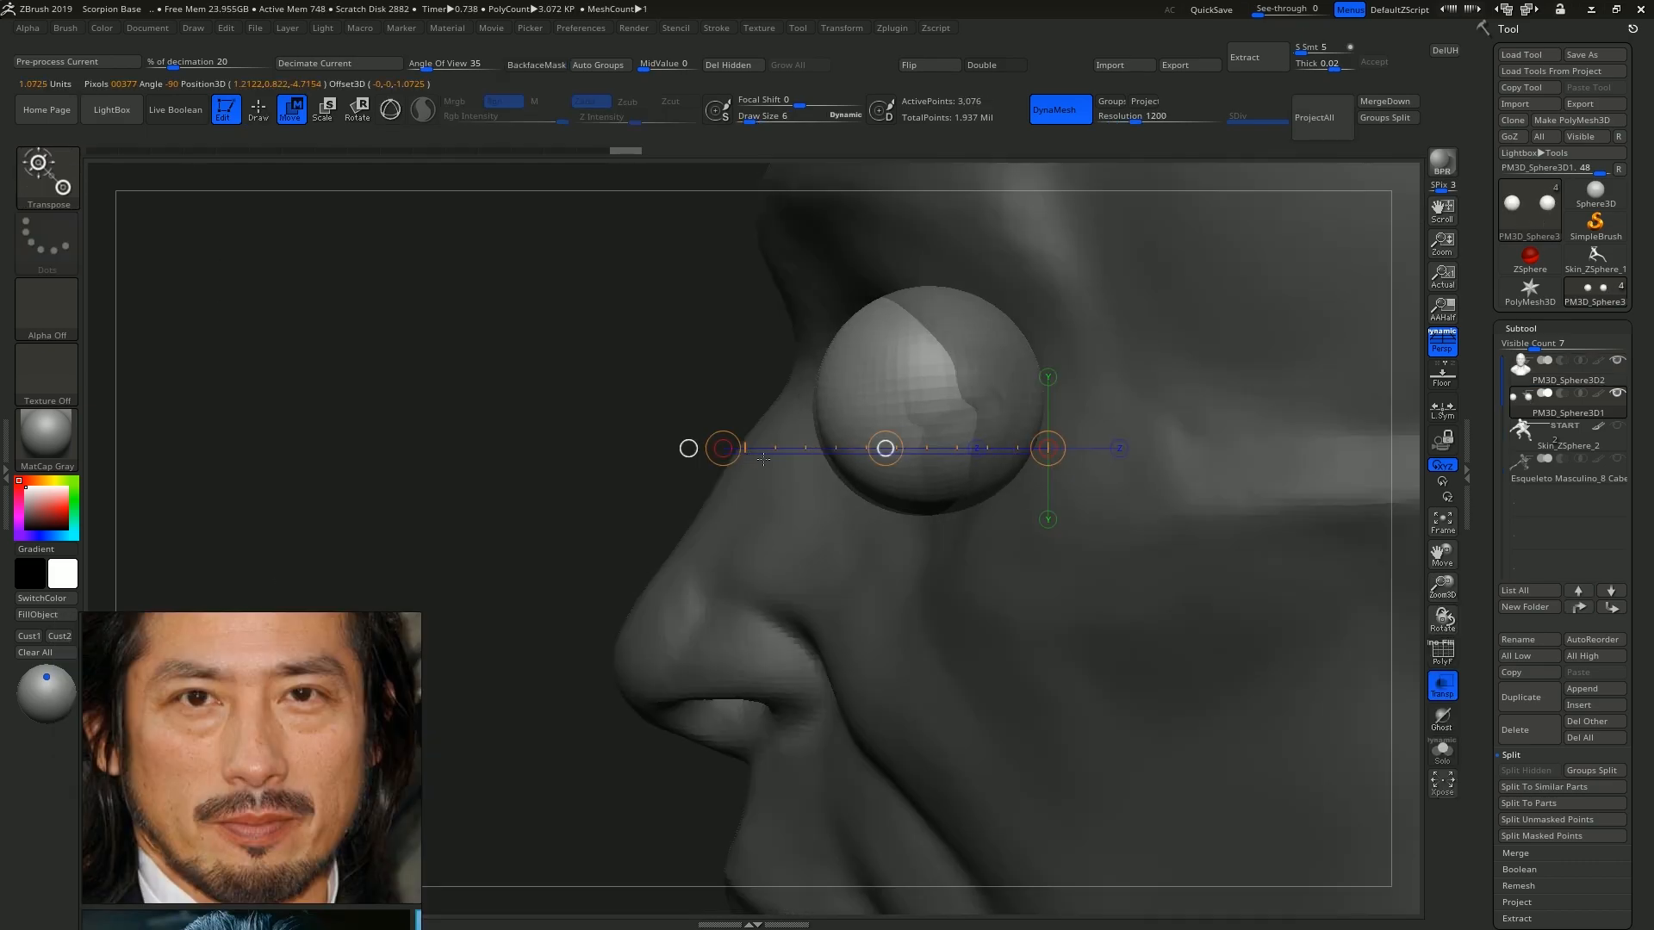
Mask the iris area at the centre of each eyeball and open the modifiers of the ToyPlastic material.
key("q")
left_click_drag(568, 465, 1044, 446)
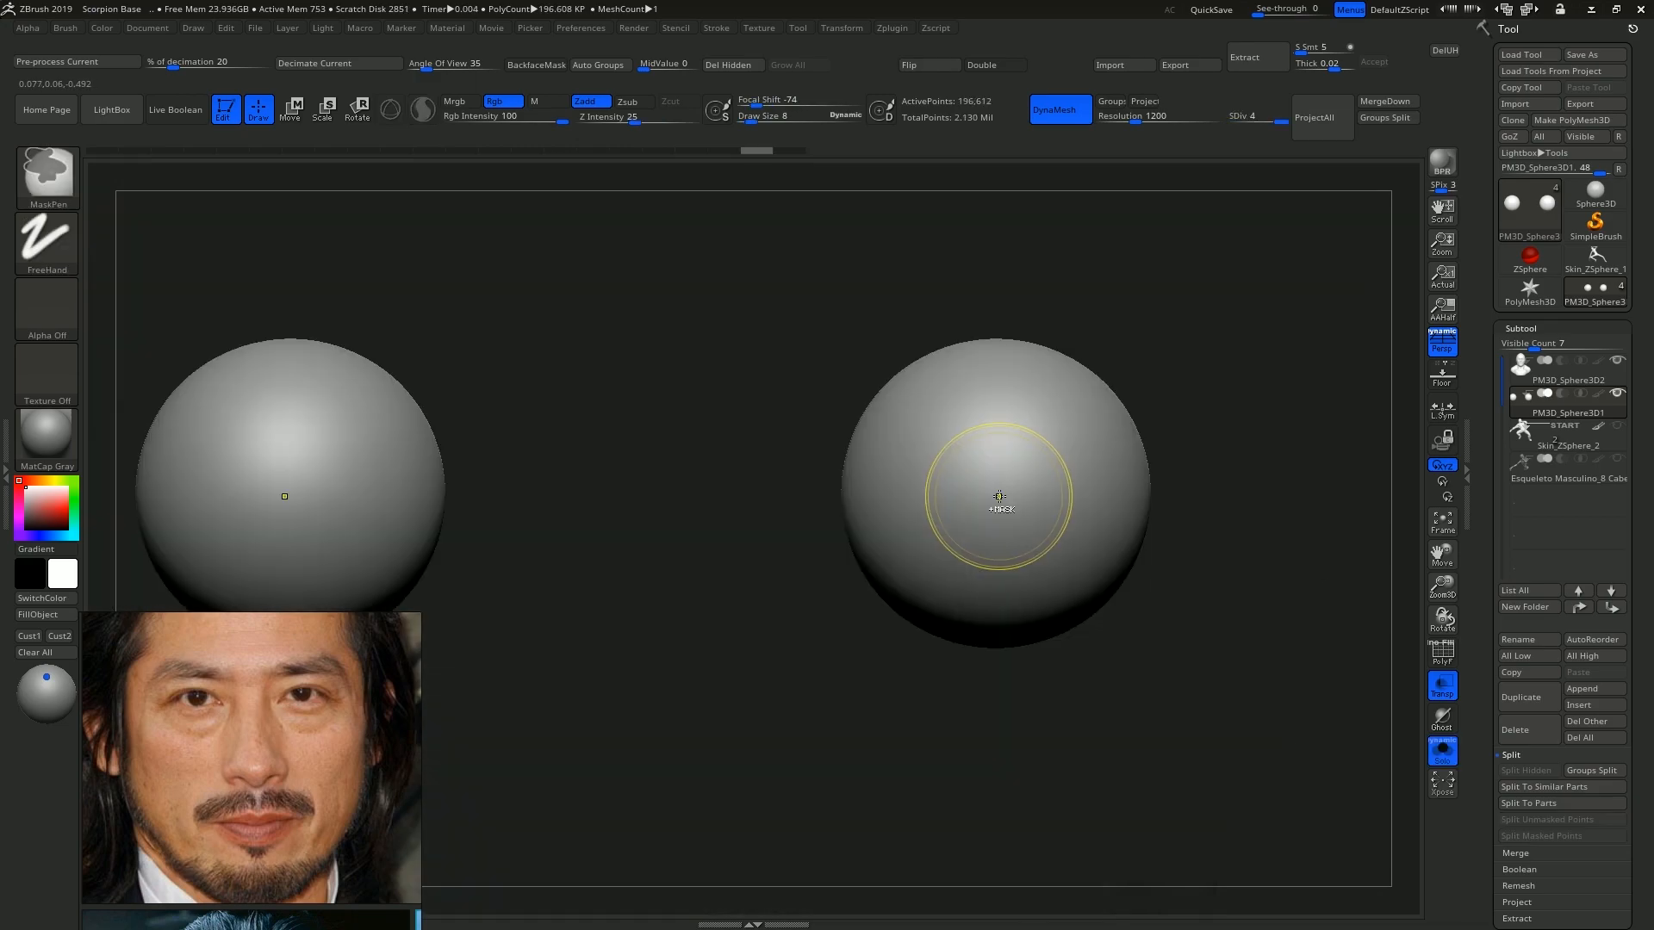
left_click_drag(998, 496, 1002, 493, "ctrl")
left_click(446, 27)
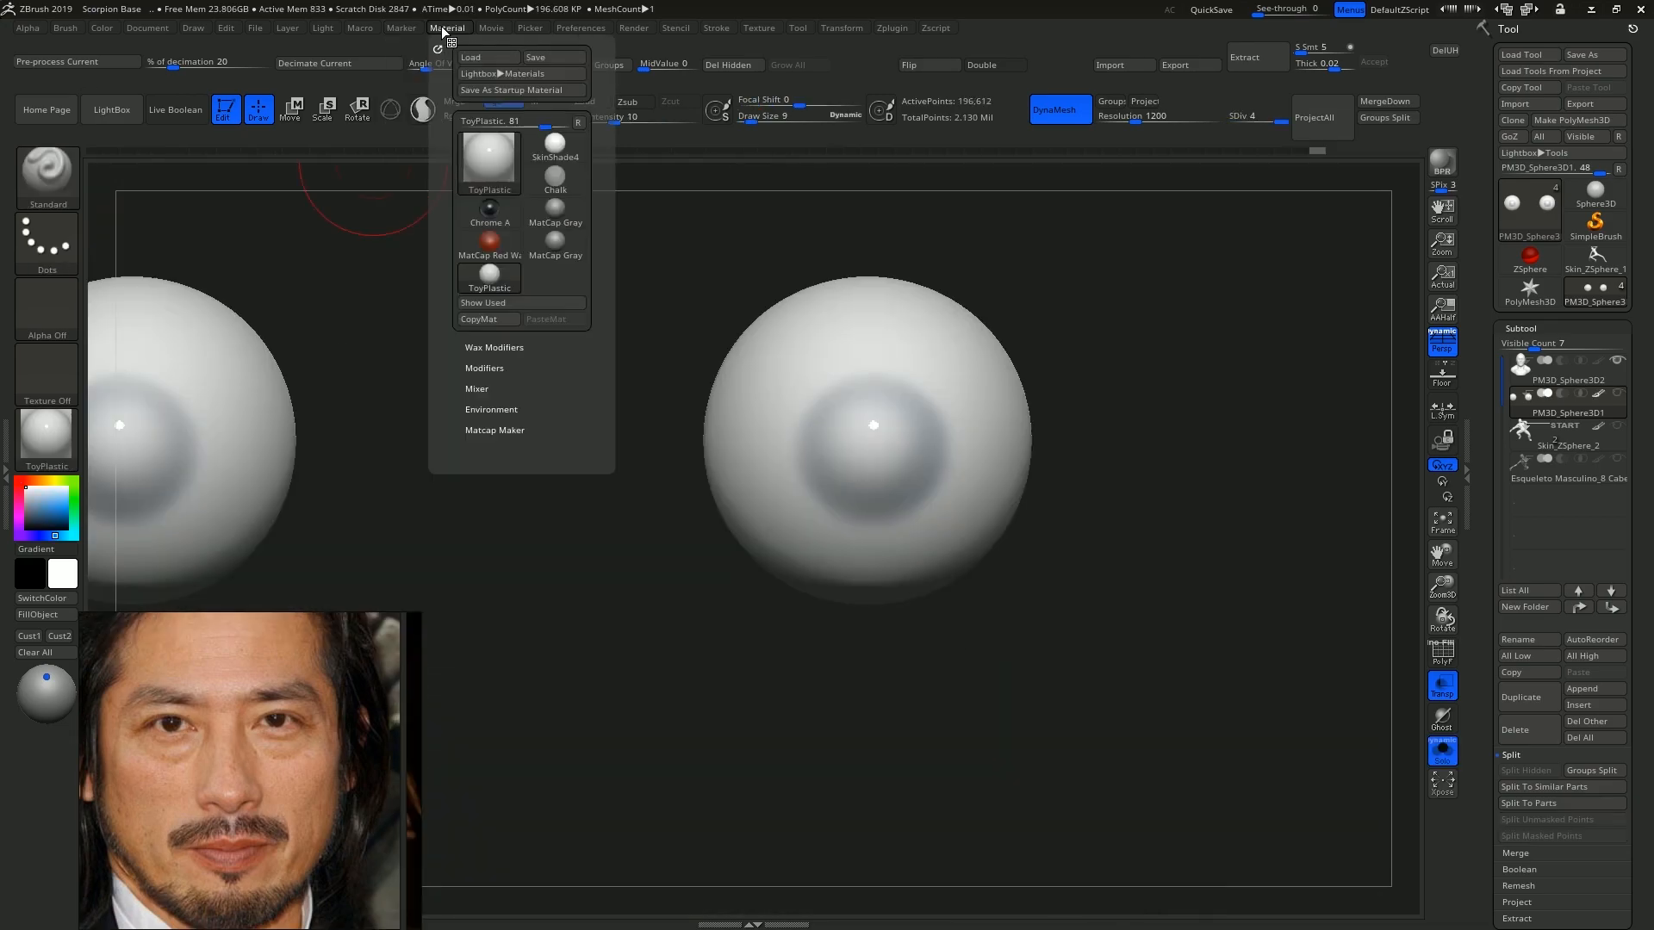
left_click(501, 430)
left_click(484, 368)
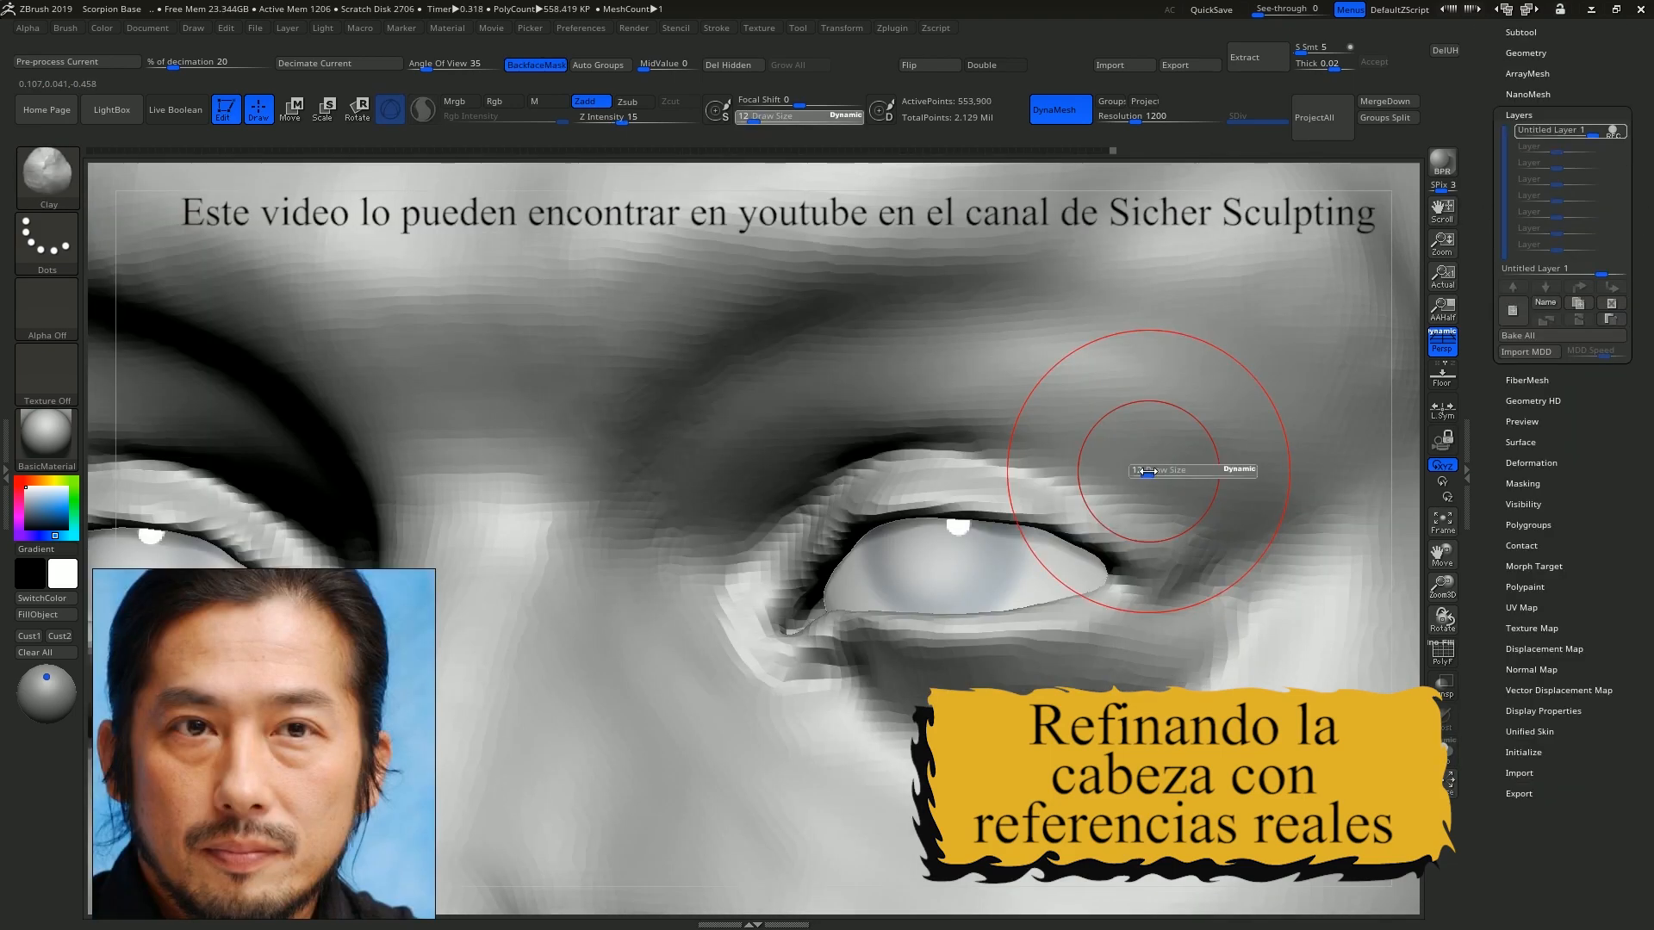
Refine the brow and upper eyelid area with the Clay brush at draw size 12 and adjust the inner eye corners with the Move brush.
key("s")
left_click_drag(1112, 470, 1106, 469)
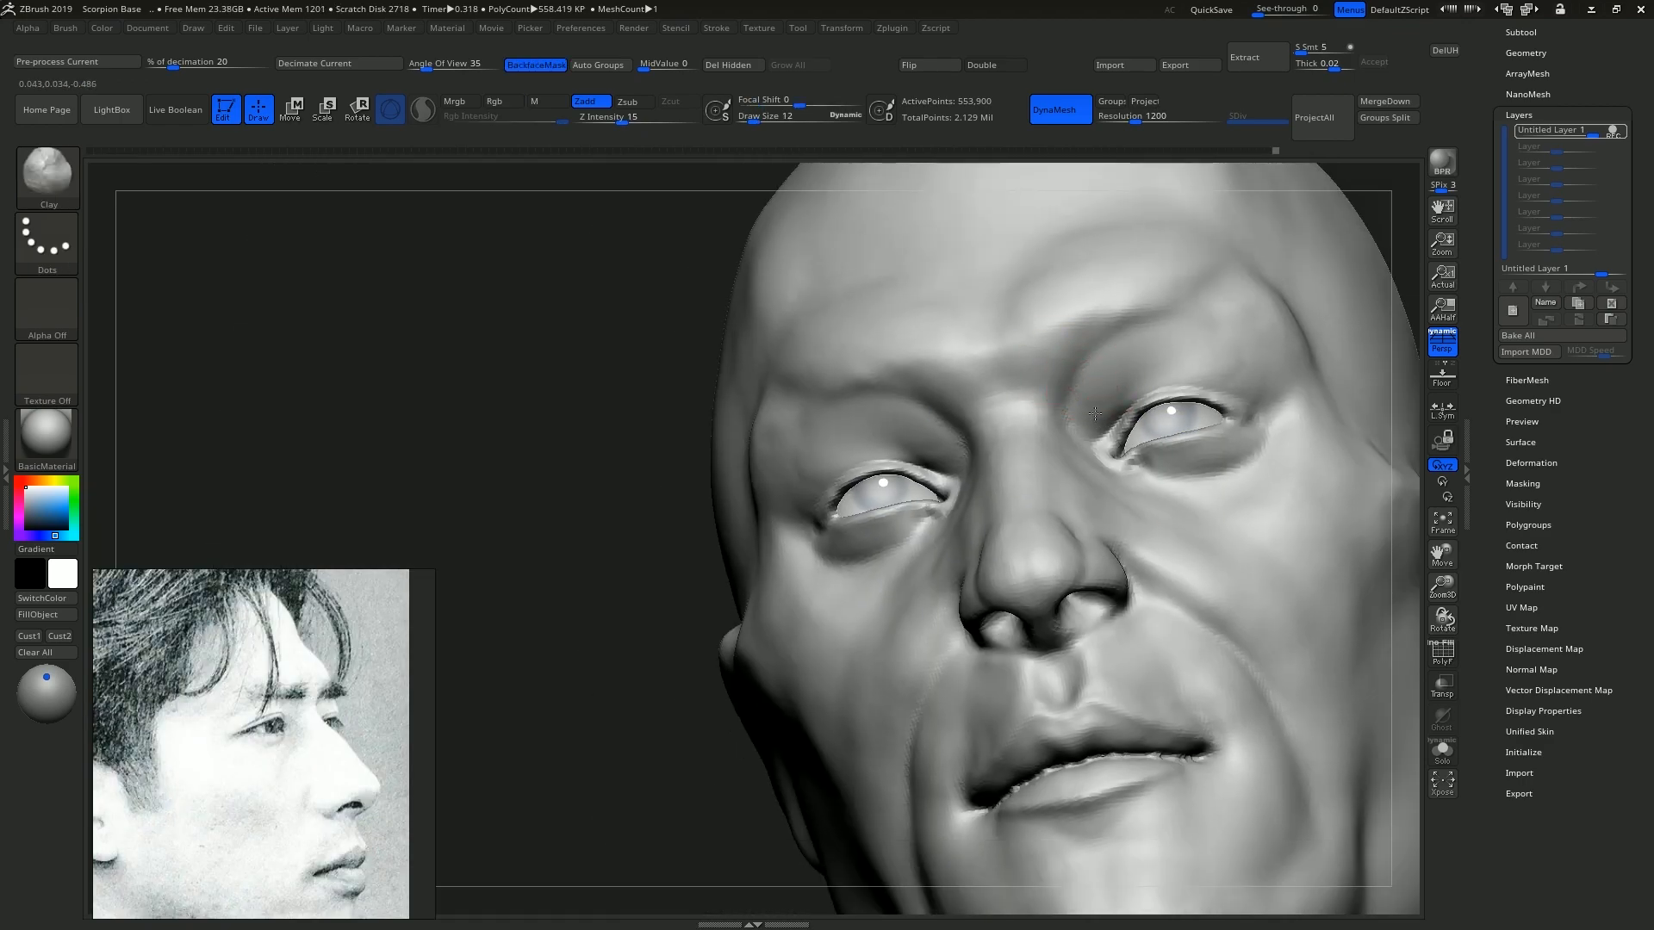
left_click_drag(1068, 366, 1020, 363)
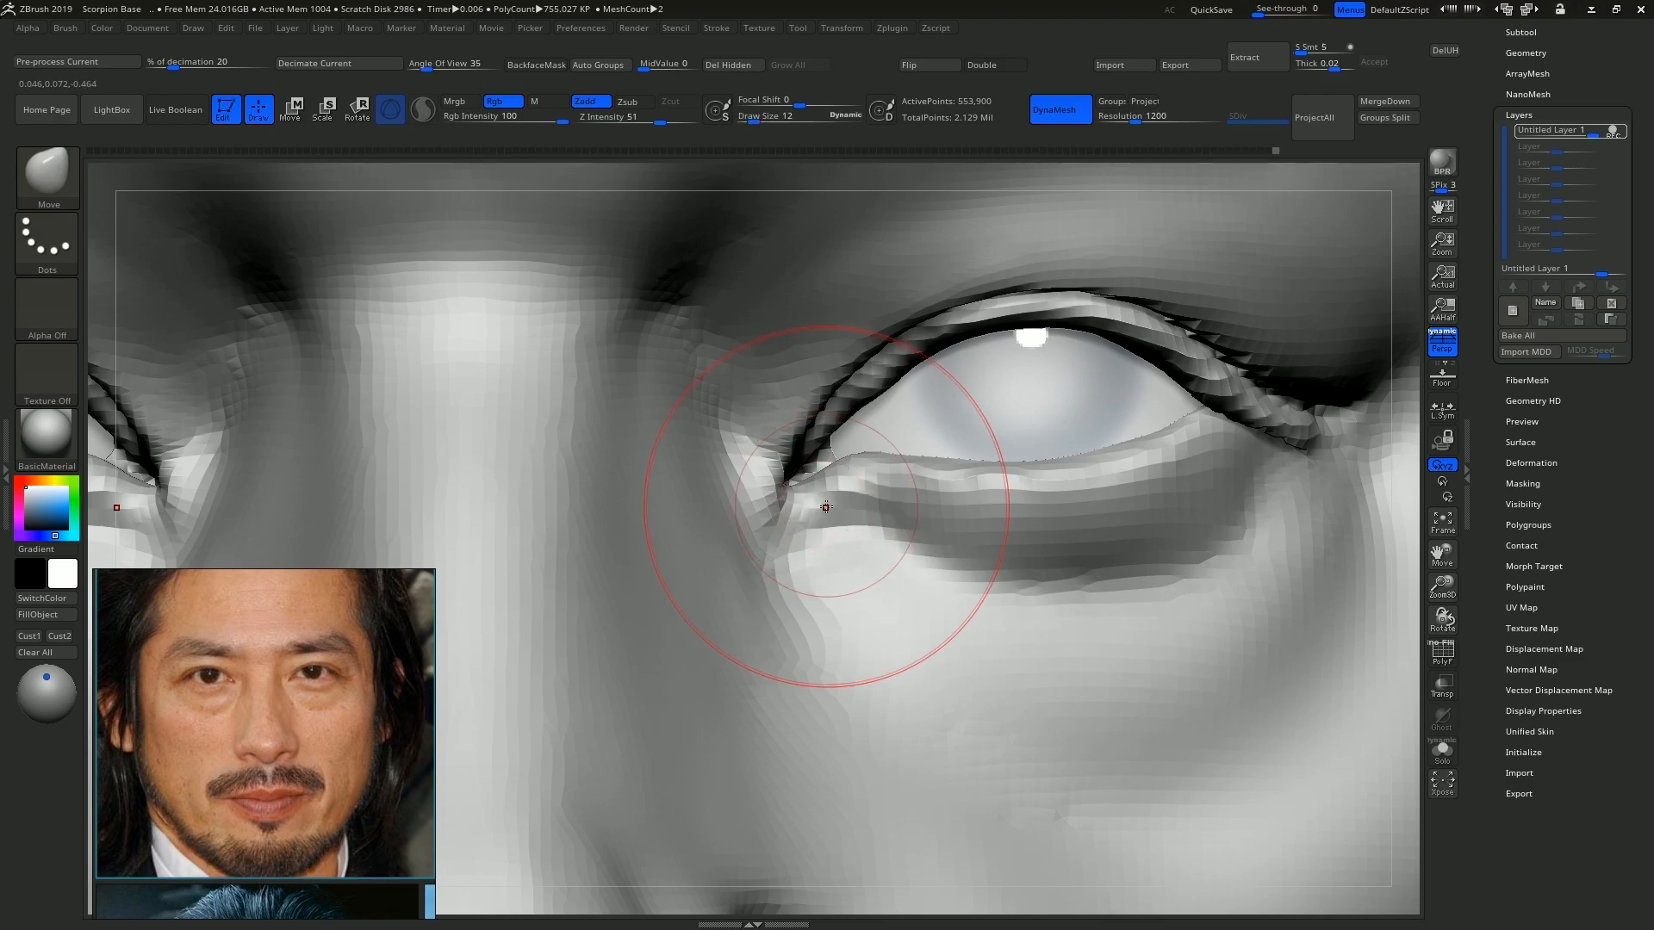
left_click_drag(776, 500, 799, 493)
key("s")
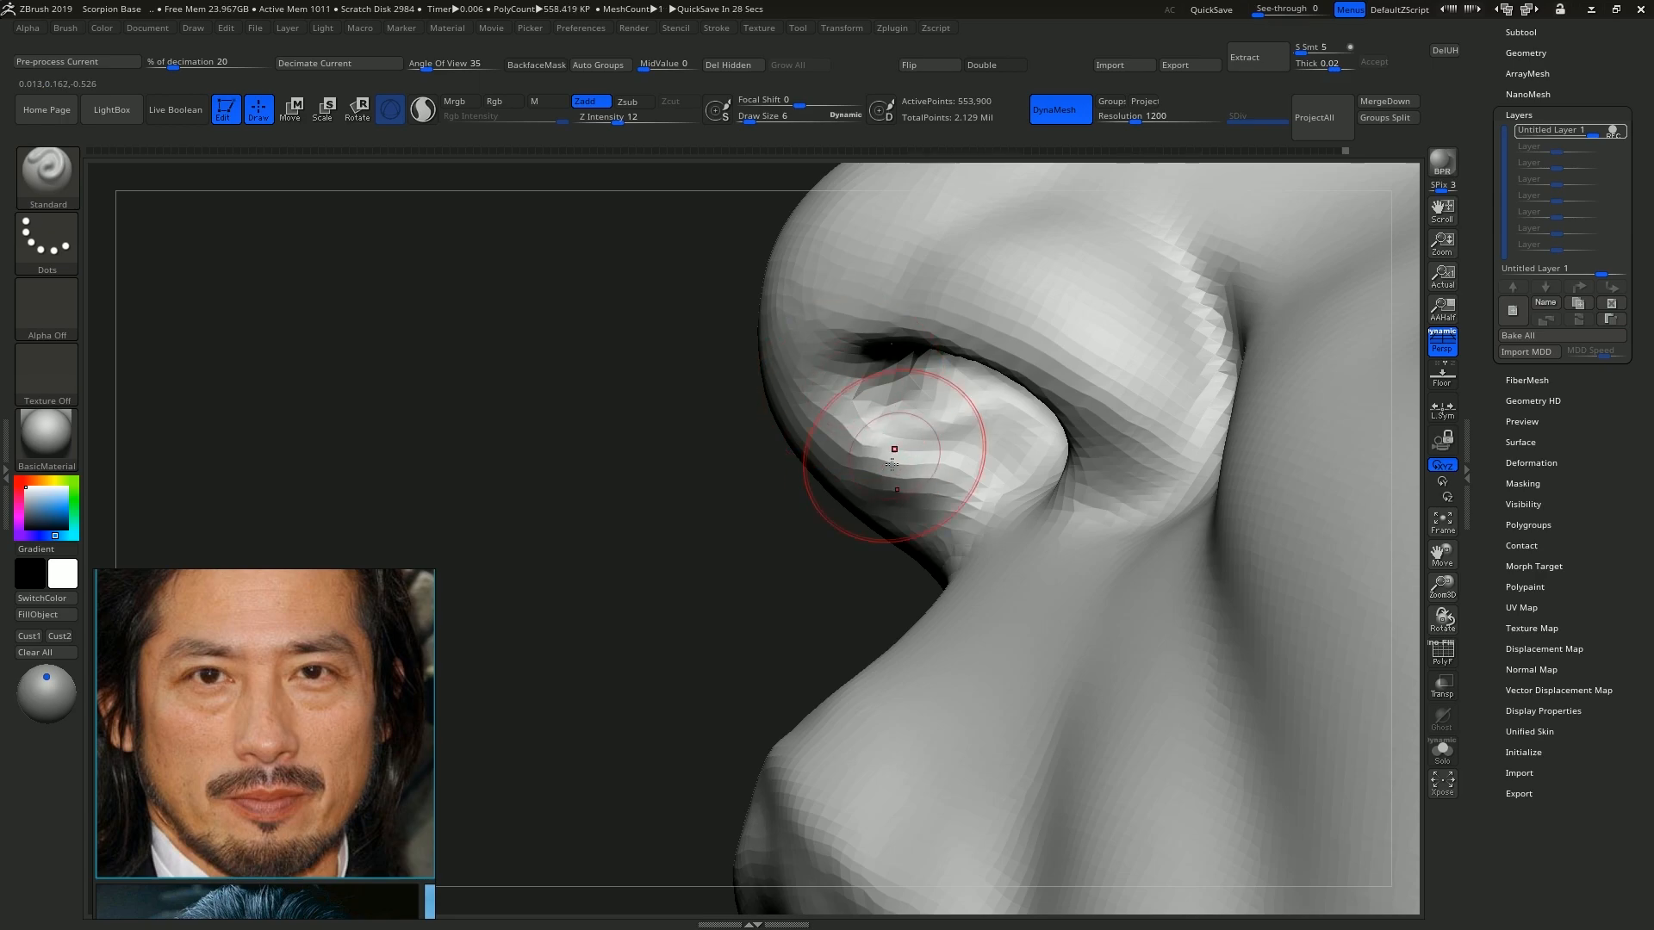
Shape the nostrils and the underside of the nose with the Standard brush at draw size 6 and smooth them.
right_click_drag(854, 499, 836, 417)
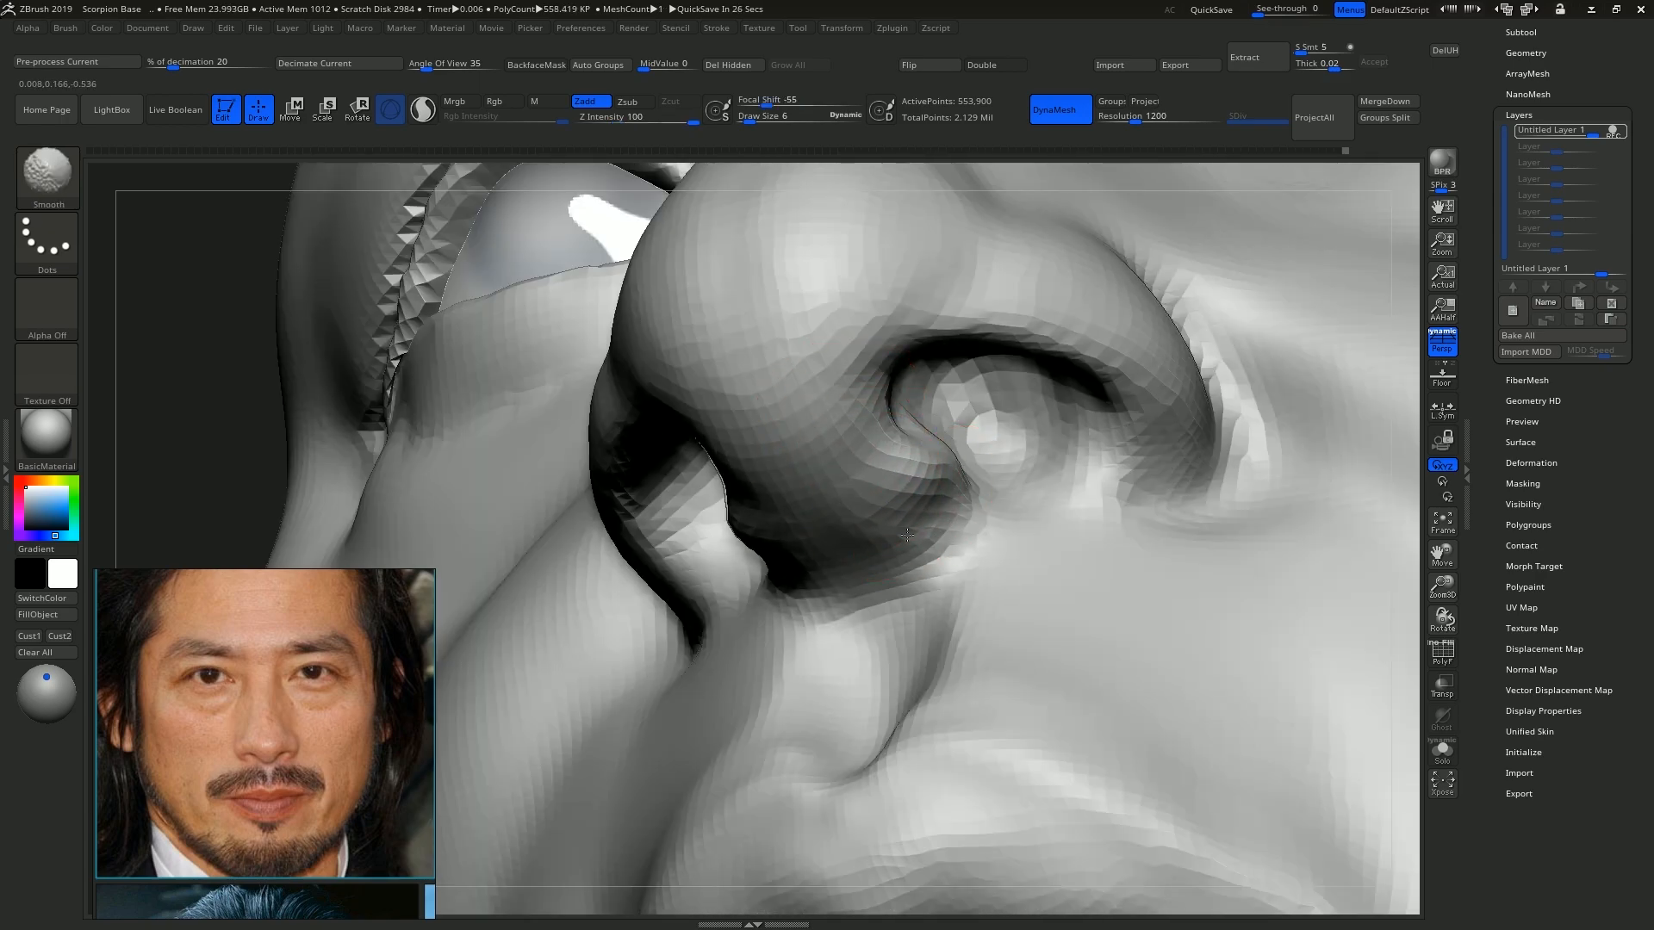
right_click_drag(949, 522, 884, 467)
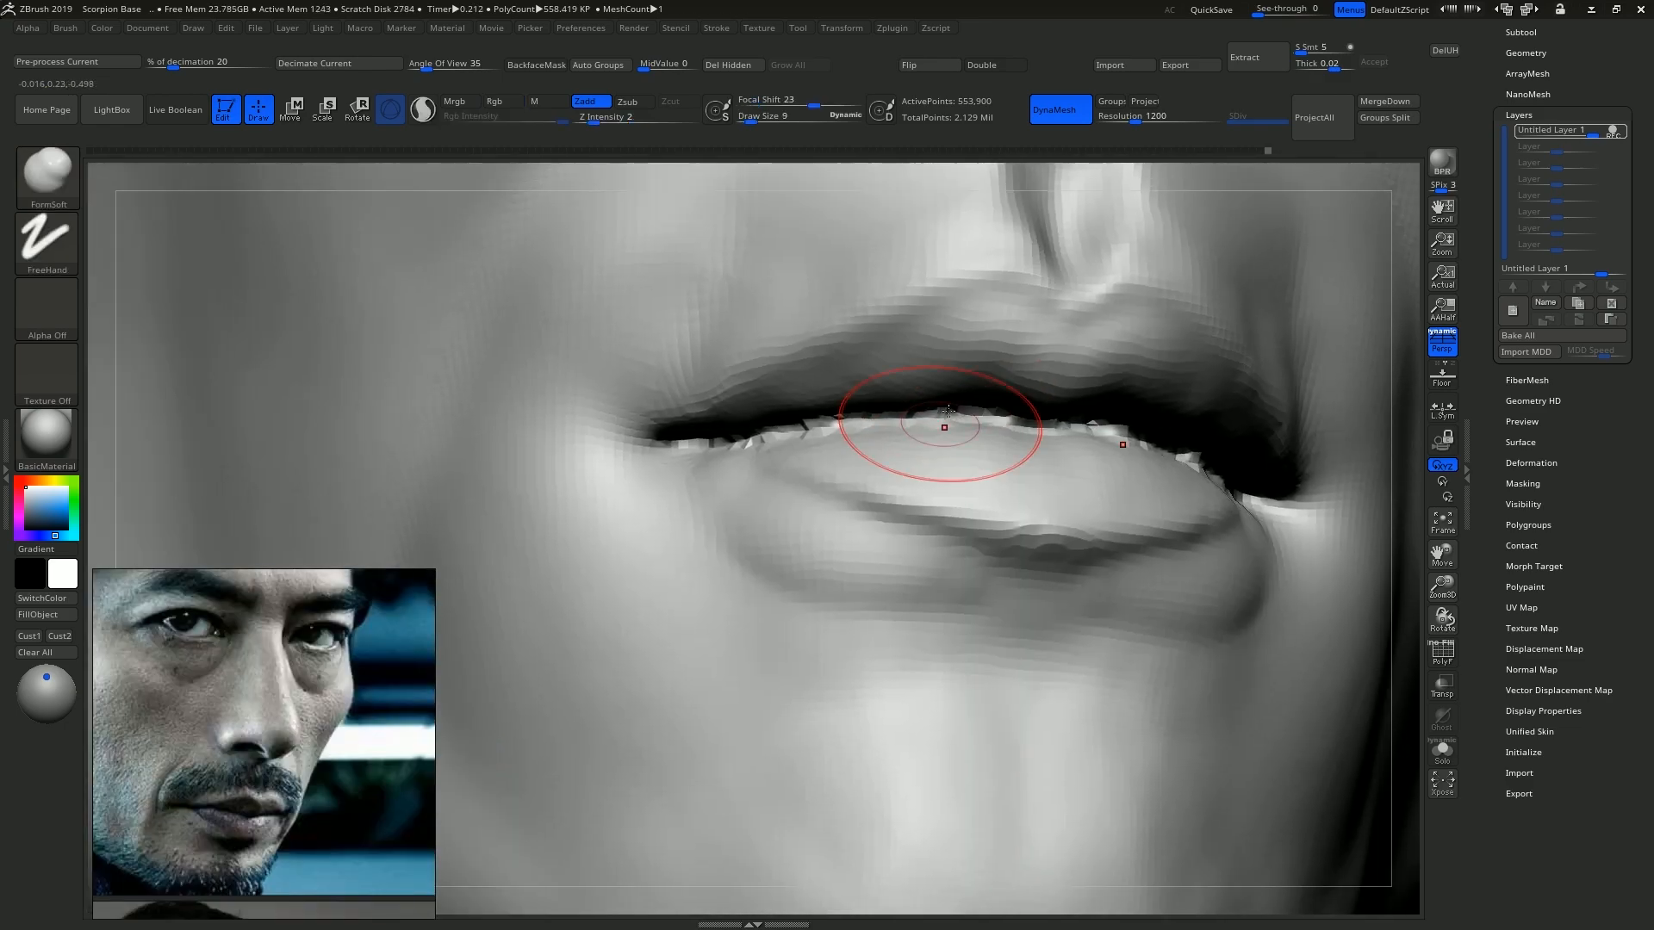
Add soft volume to both lips with the FormSoft brush at draw size 7 and smooth the lower lip.
key("s")
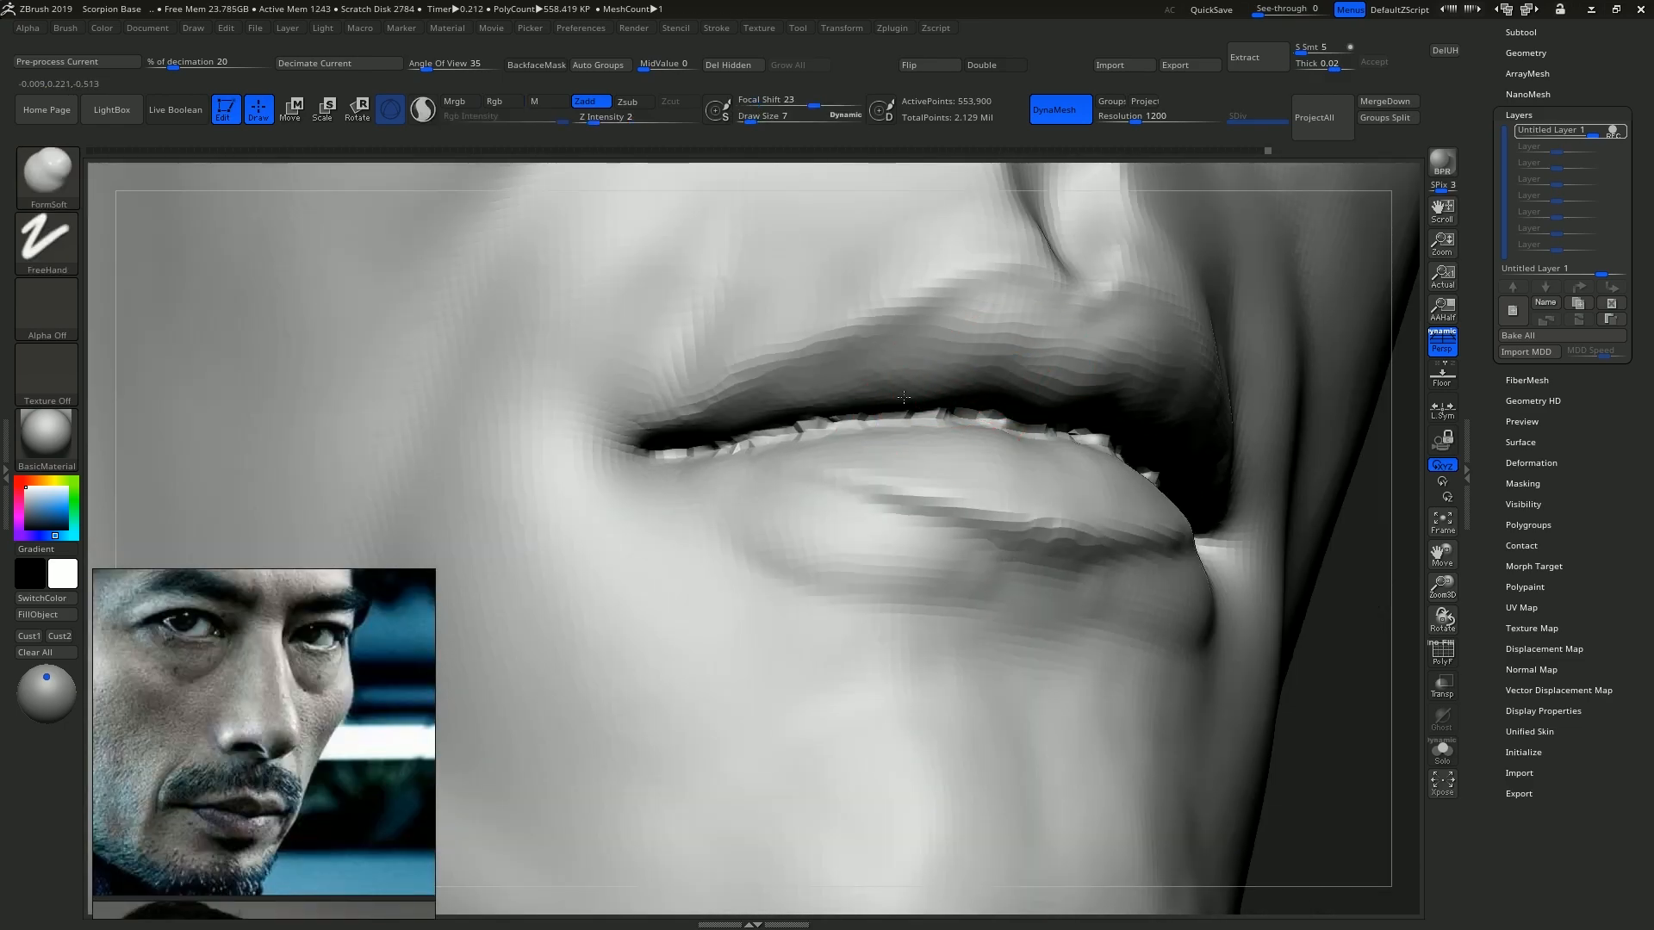
right_click_drag(696, 441, 779, 422)
right_click_drag(780, 422, 826, 441, "ctrl")
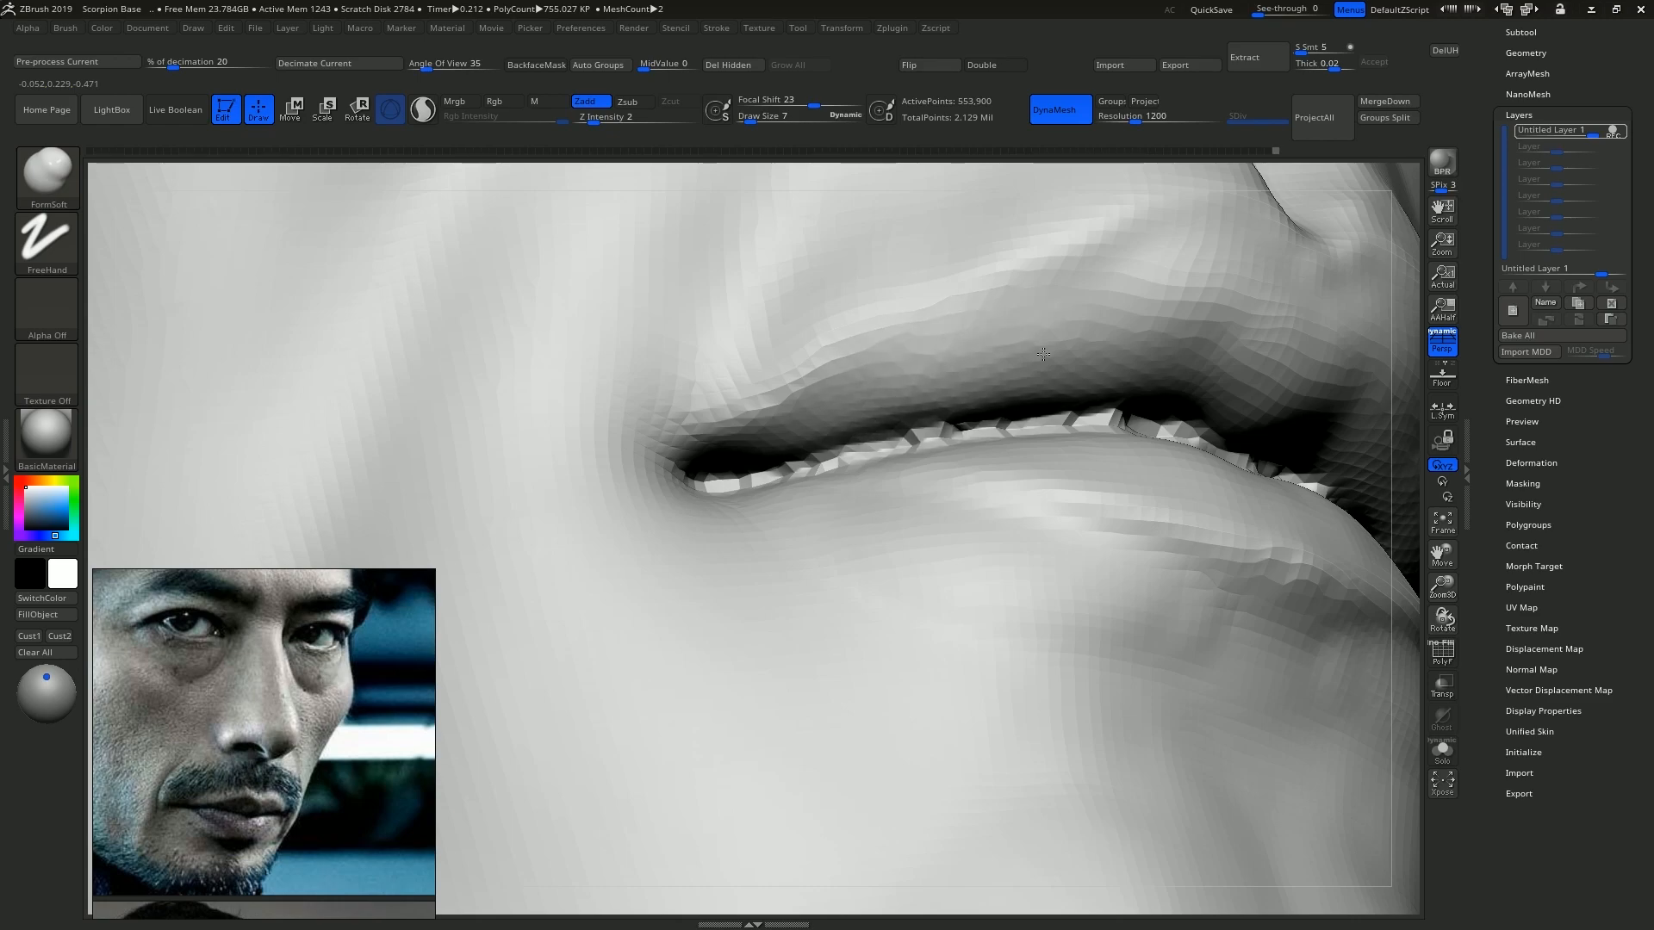
mouse_move(1150, 408)
right_mouse_down("alt")
mouse_move(896, 437)
mouse_move(971, 462)
mouse_move(845, 528)
mouse_move(929, 545)
mouse_move(931, 429)
right_mouse_up("alt")
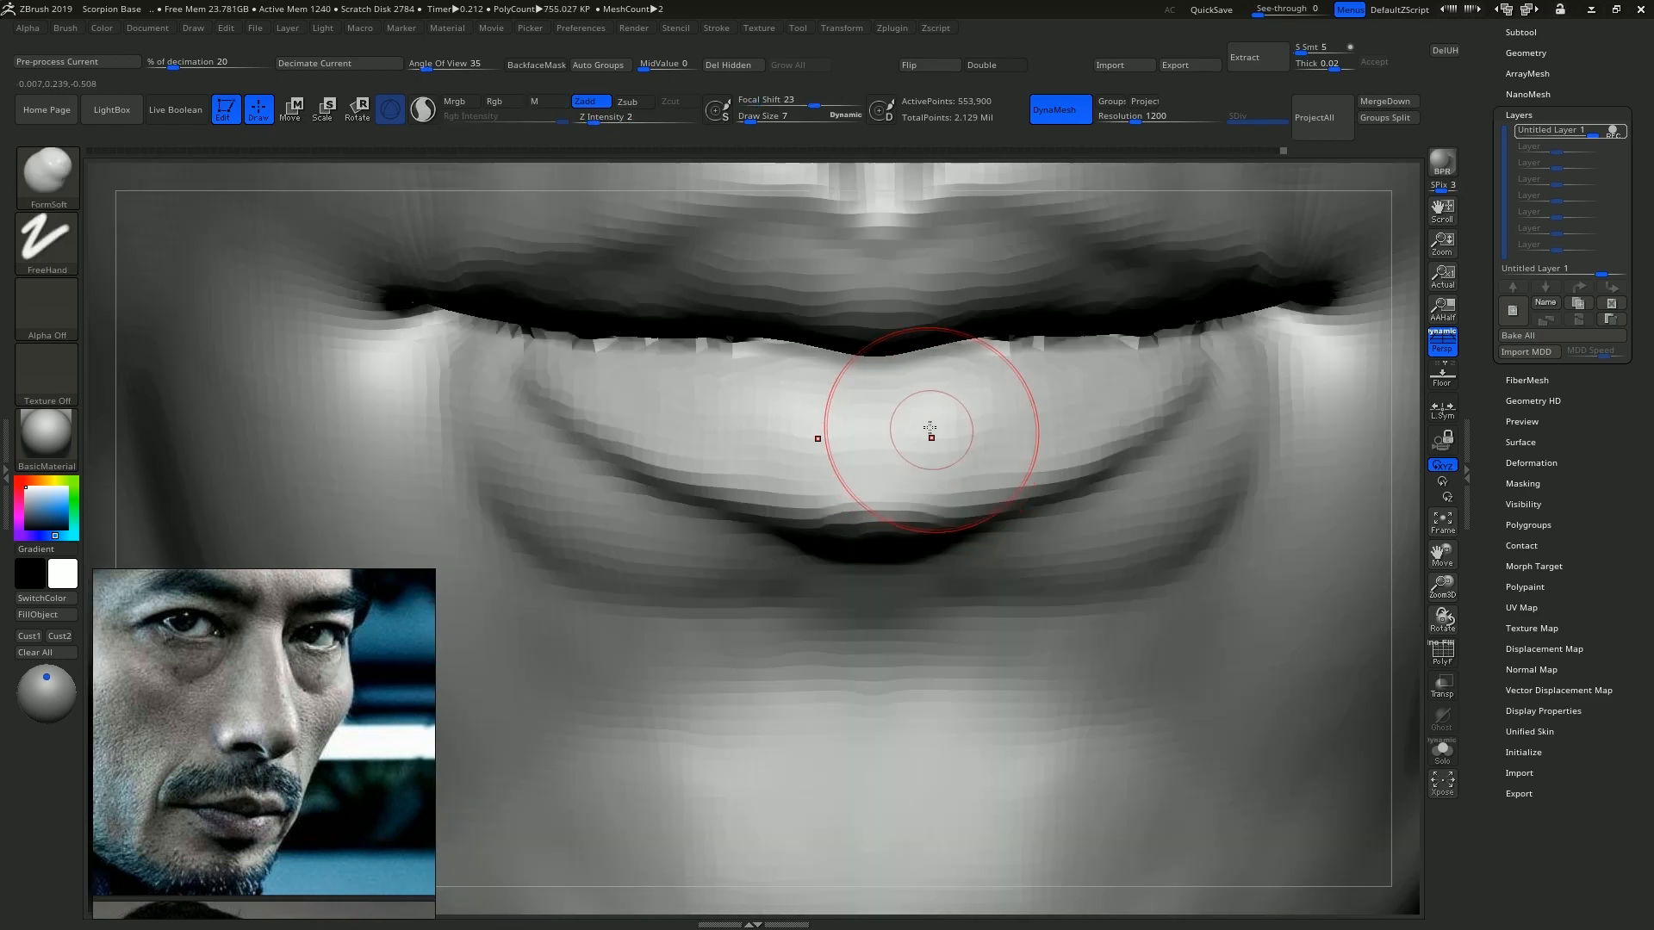
left_click_drag(933, 414, 1020, 371)
mouse_move(974, 435)
left_mouse_down("shift")
mouse_move(997, 378)
mouse_move(1117, 393)
left_mouse_up("shift")
right_click_drag(949, 439, 899, 445, "alt")
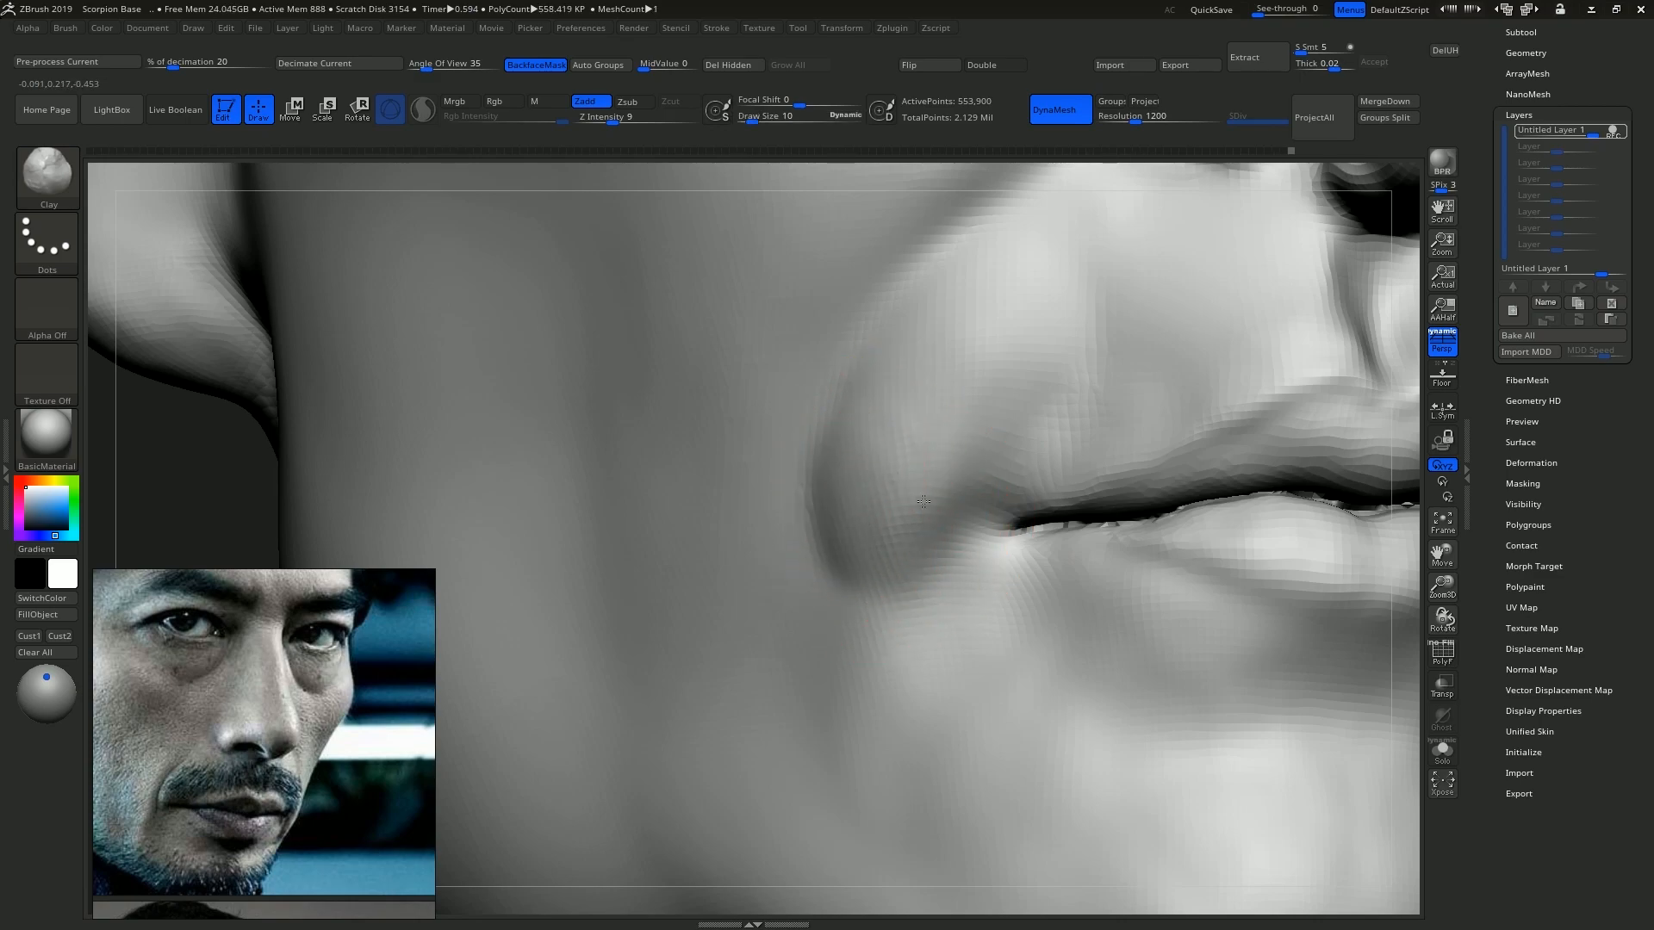
Fill the area between the mouth corner and the nasolabial fold with the Clay brush at draw size 10.
right_click_drag(946, 557, 878, 624, "alt")
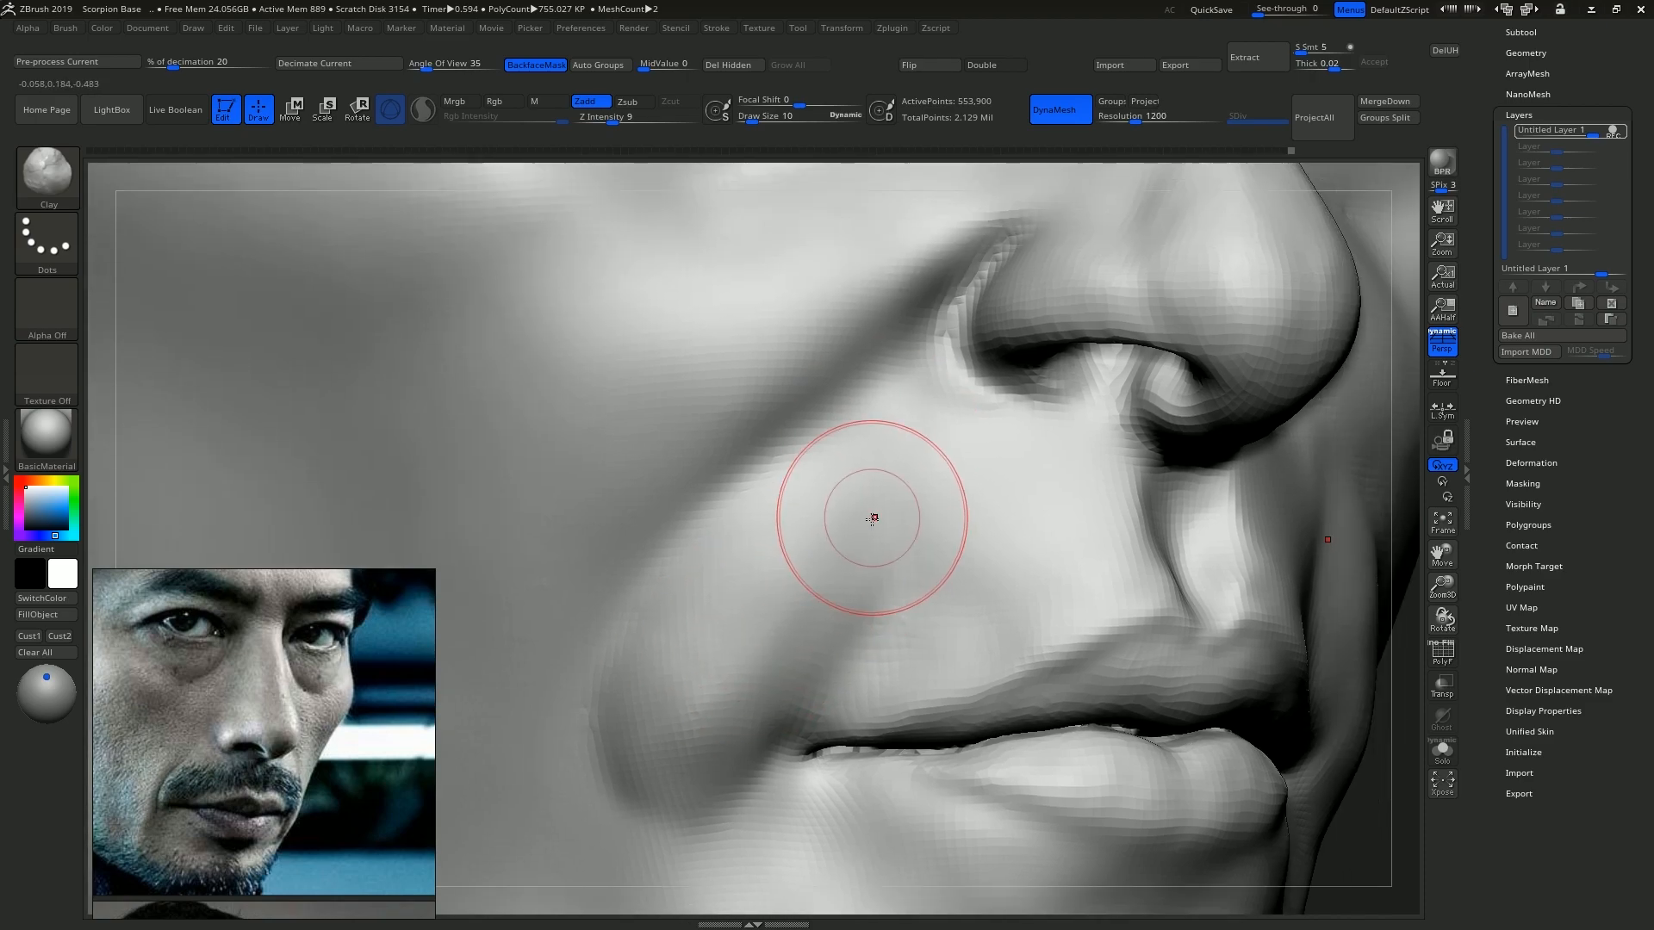
mouse_move(872, 519)
right_mouse_down()
mouse_move(882, 454)
mouse_move(876, 542)
mouse_move(860, 514)
right_mouse_up()
key("s")
left_click_drag(861, 514, 867, 514)
Shape and smooth the jaw angle and the side of the neck below the ear with the Clay brush at draw size 19.
key("s")
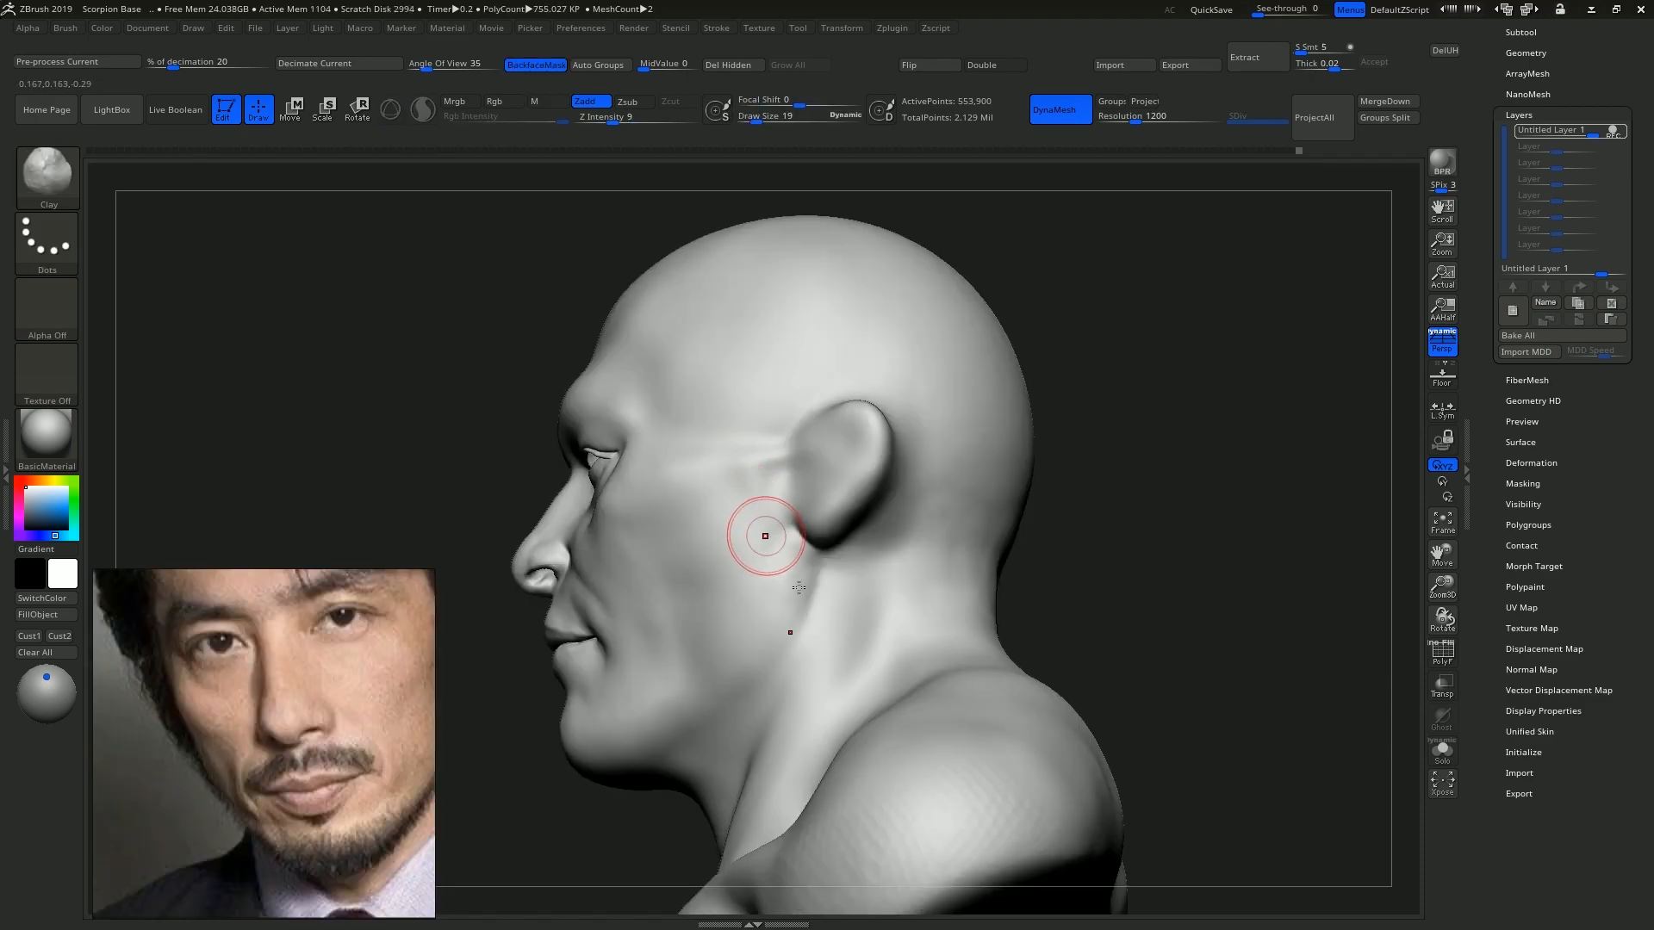
mouse_move(756, 535)
right_mouse_down("ctrl")
mouse_move(815, 551)
mouse_move(886, 462)
right_mouse_up("ctrl")
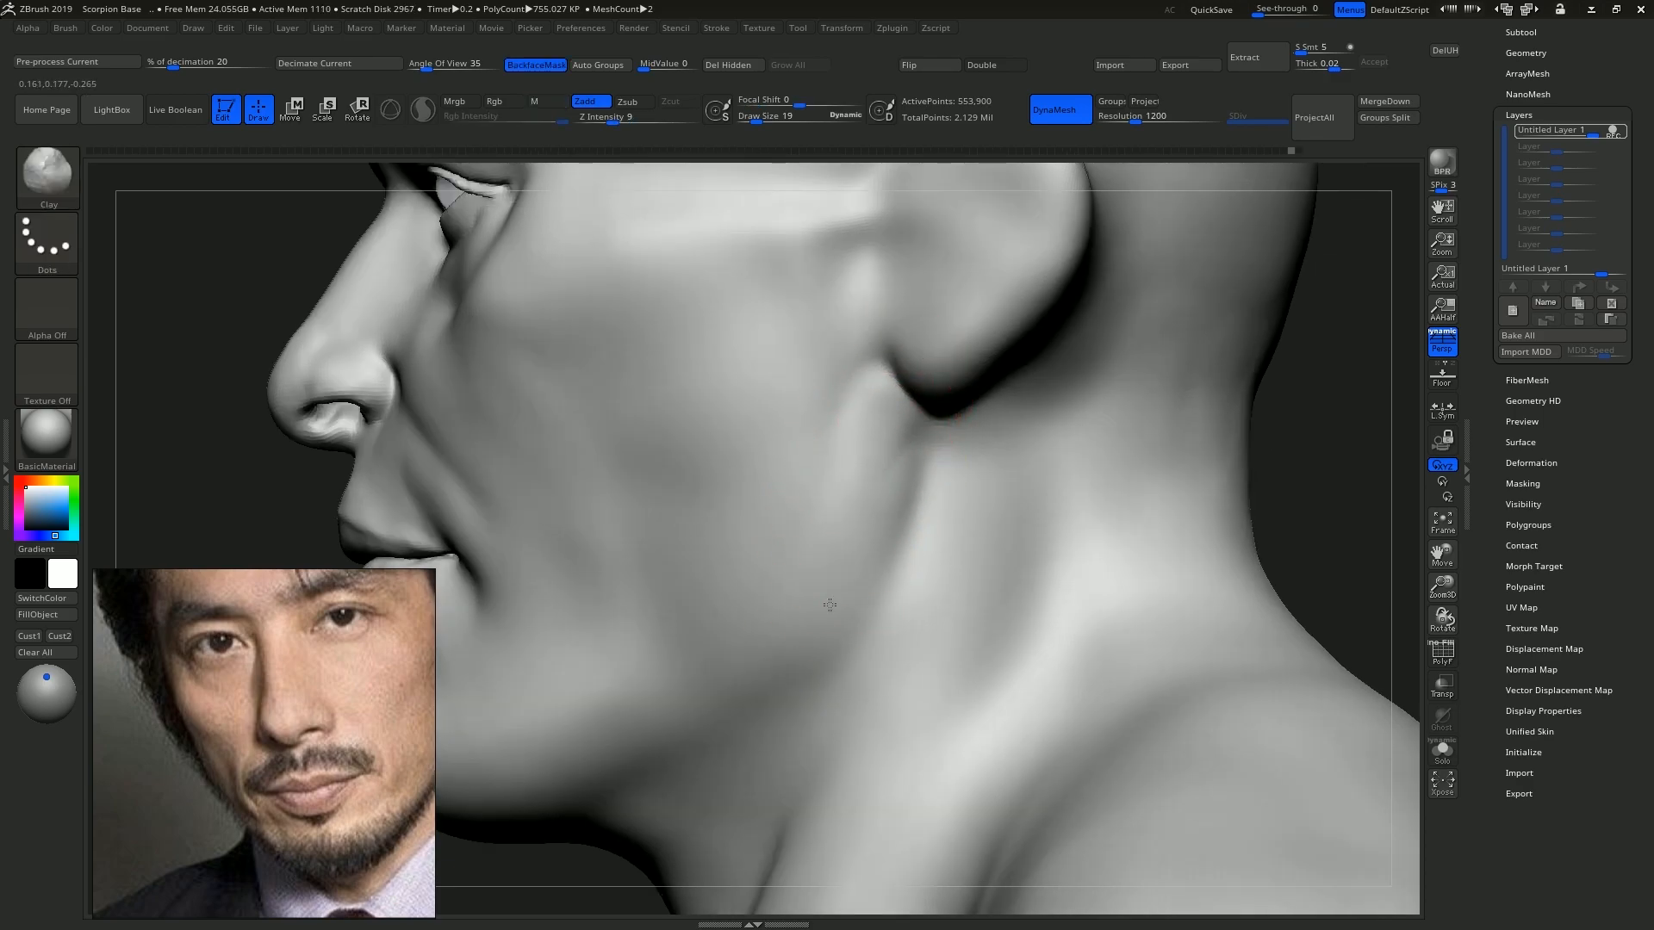
key("shift")
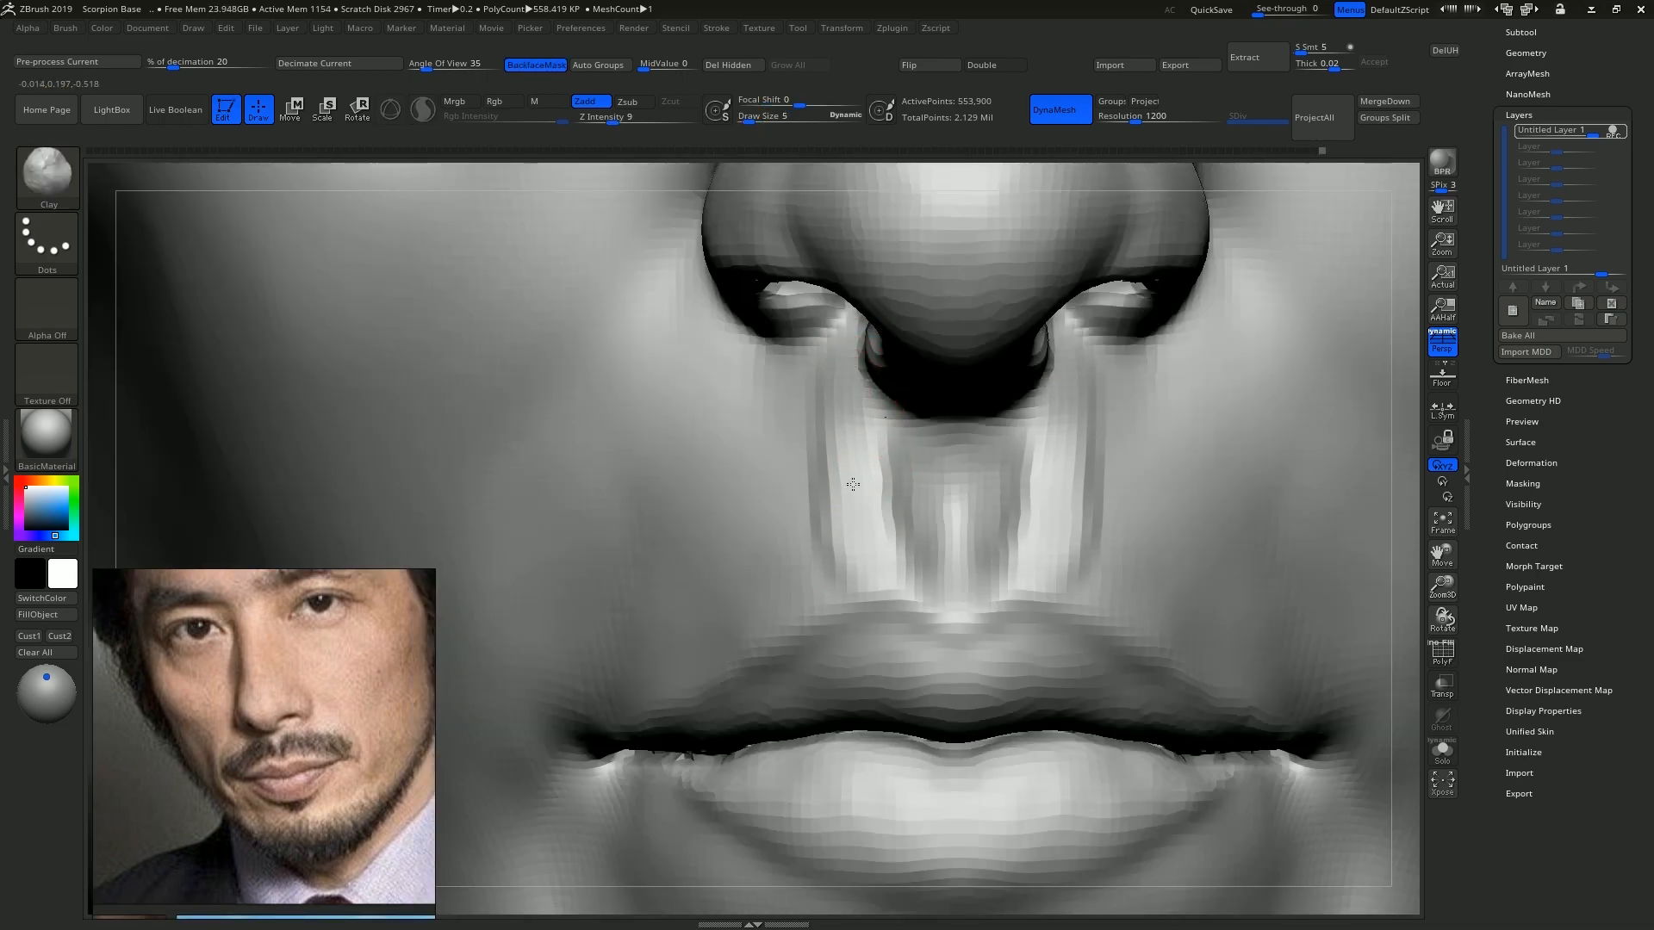
Build up the philtrum ridges with the ClayTubes brush at draw size 9 and sculpt the under-eye folds with the Clay brush at draw size 7.
left_click_drag(854, 492, 837, 376)
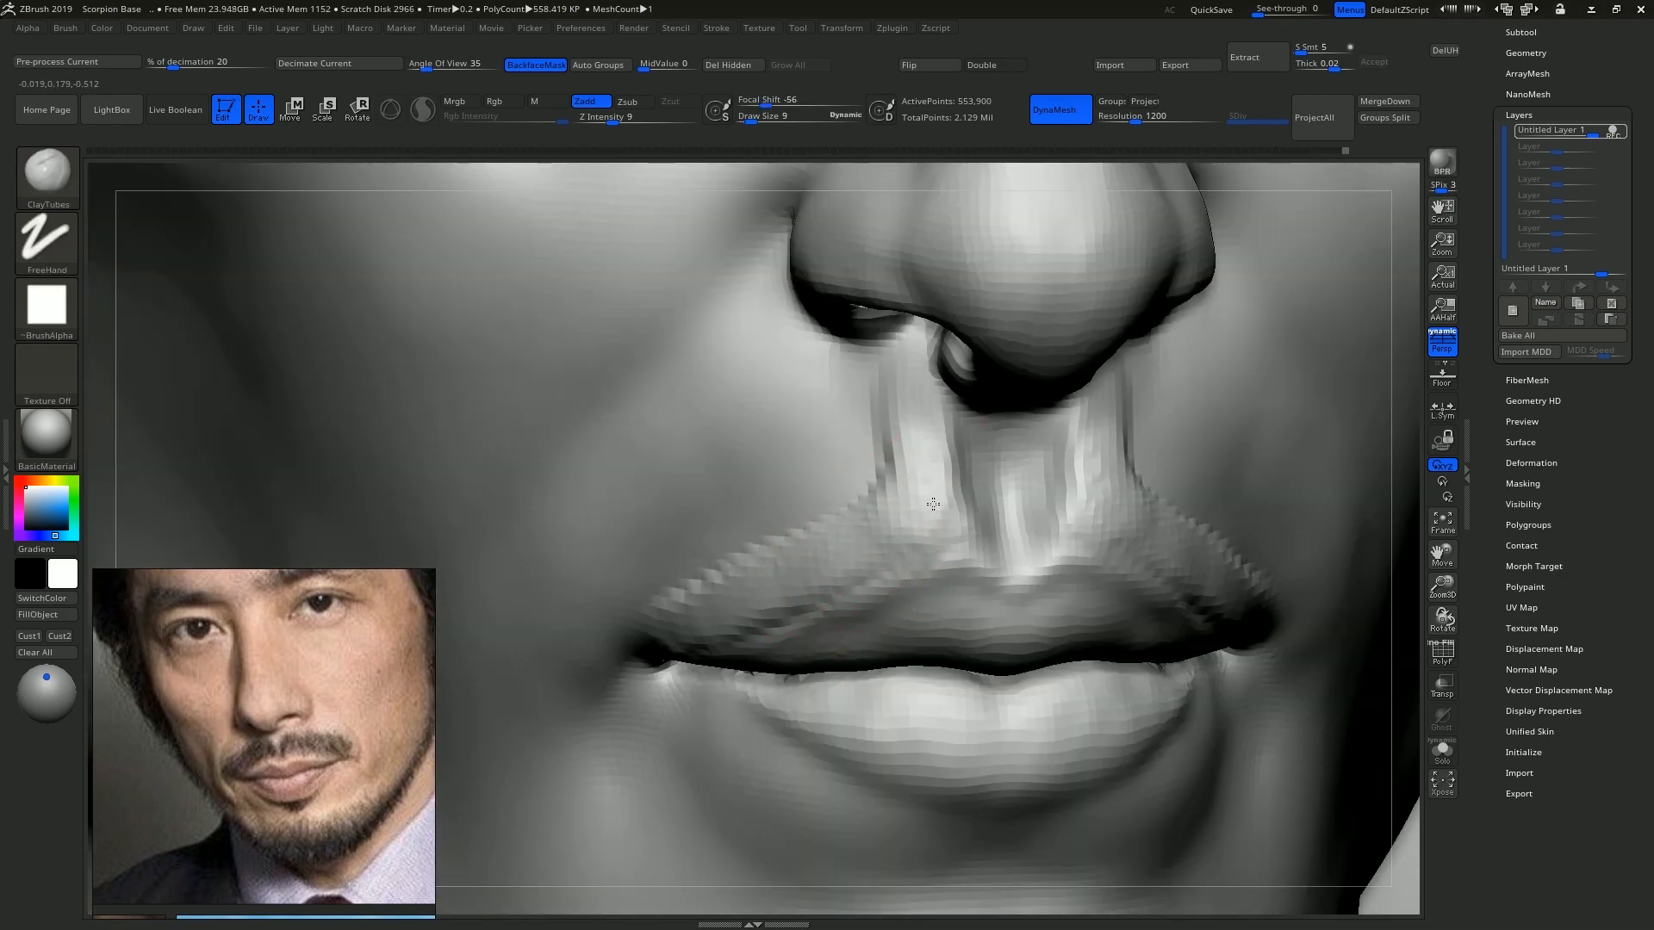
left_click_drag(881, 377, 884, 496)
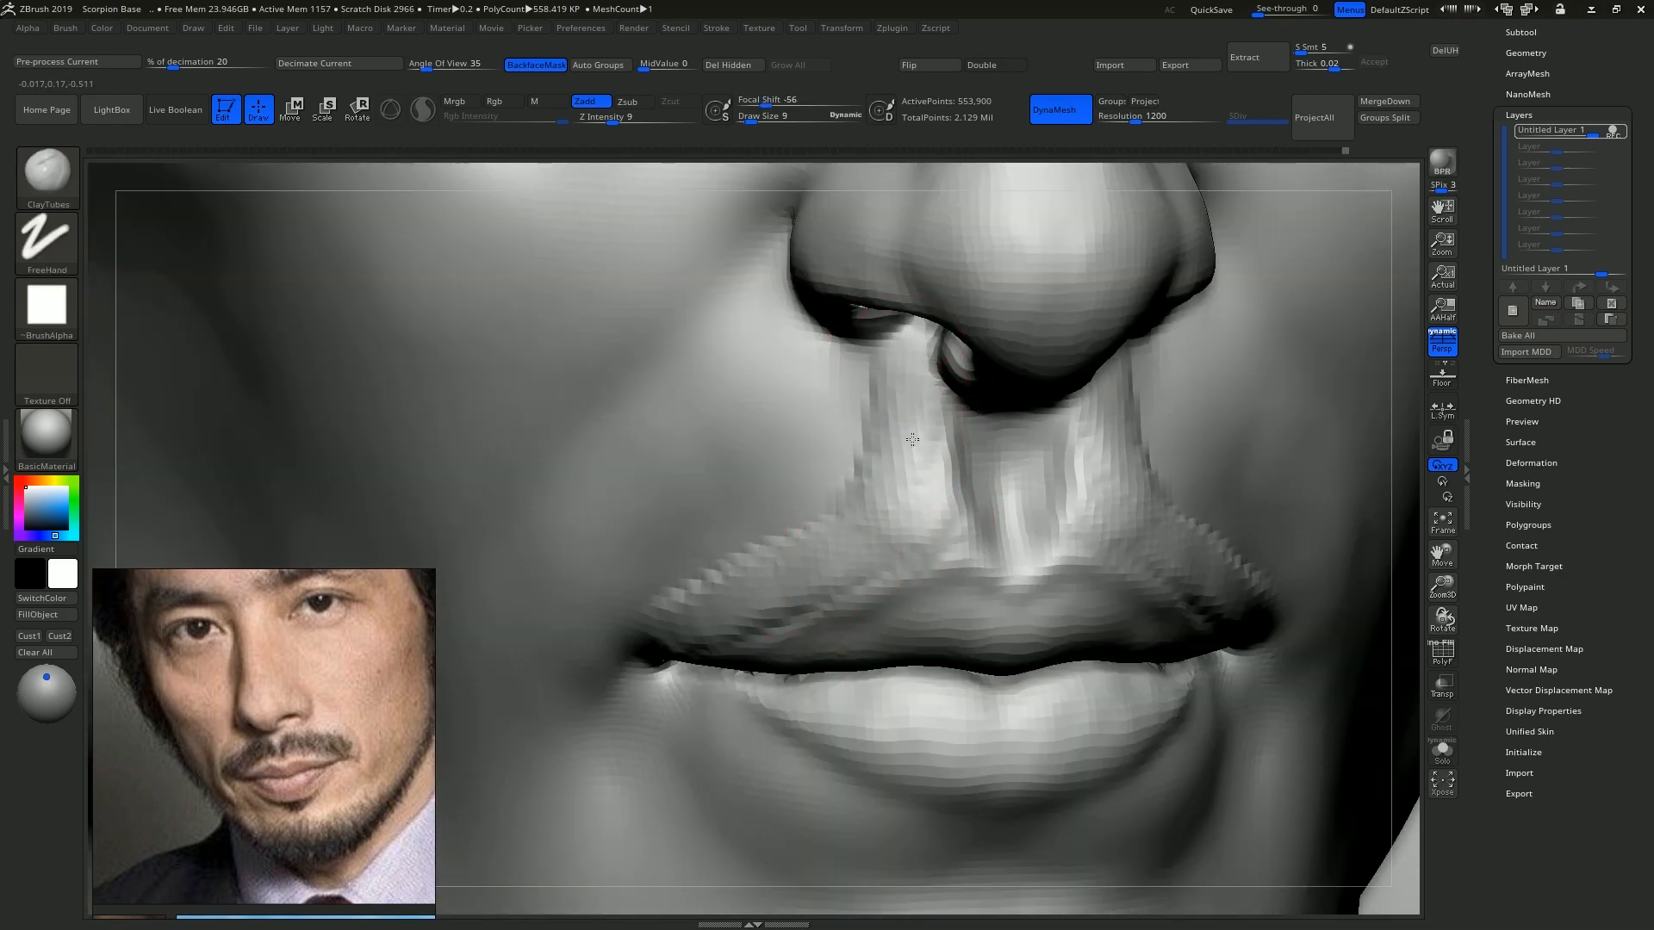
left_click_drag(935, 555, 960, 529)
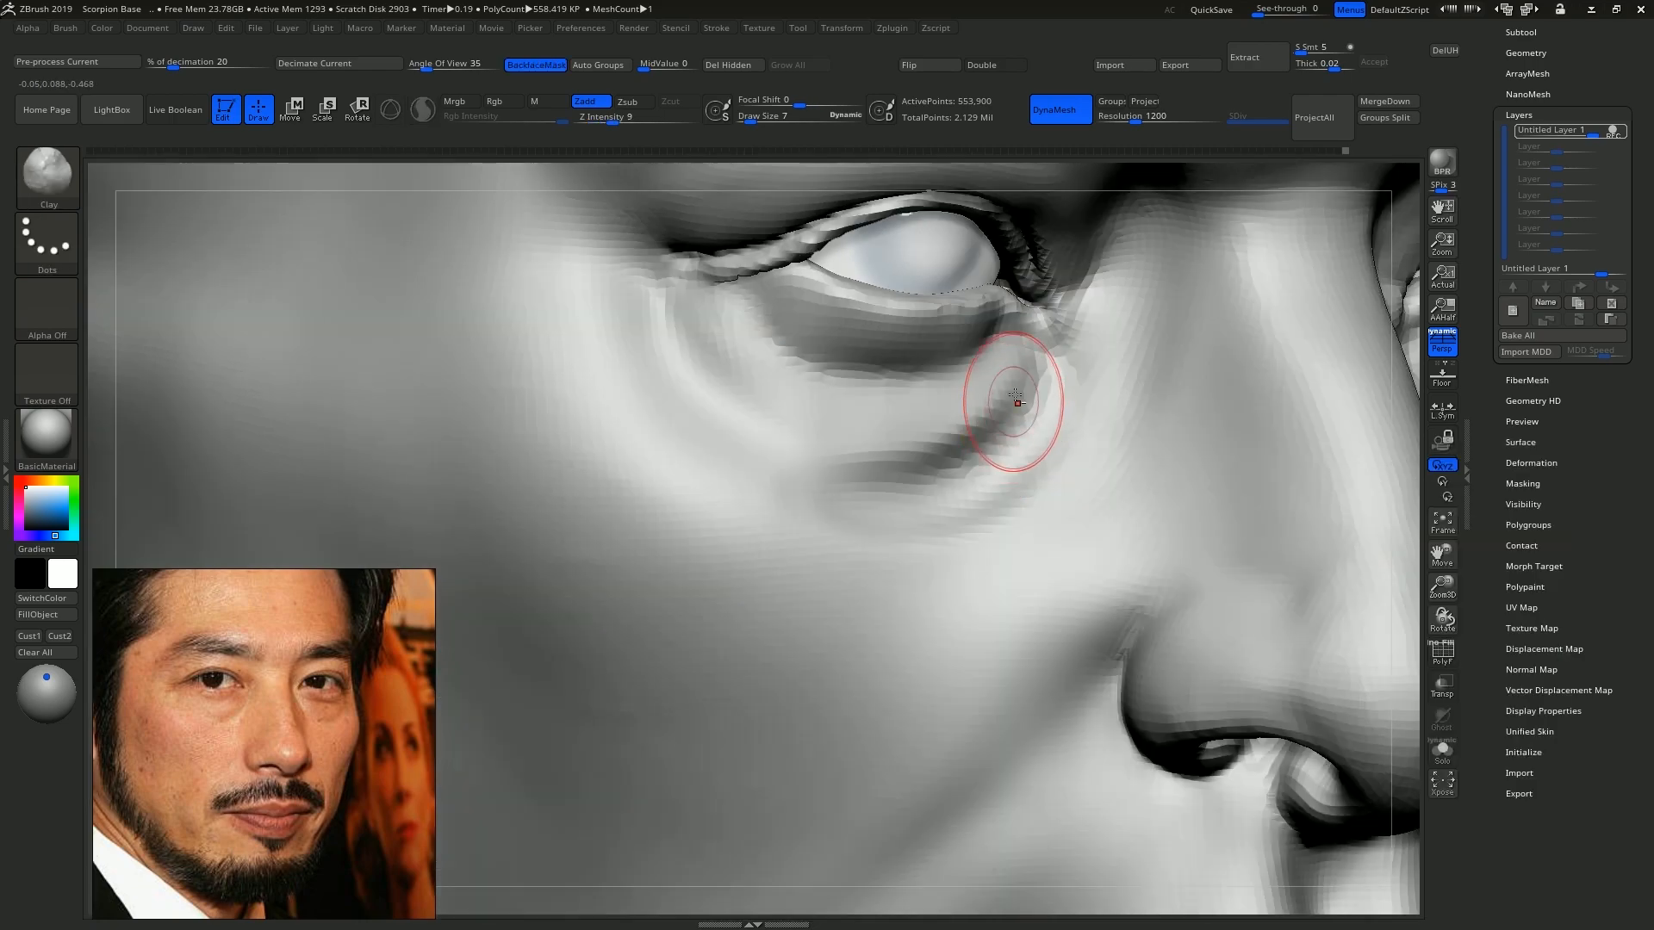
mouse_move(1014, 395)
left_mouse_down()
mouse_move(1025, 372)
mouse_move(958, 429)
mouse_move(797, 444)
left_mouse_up()
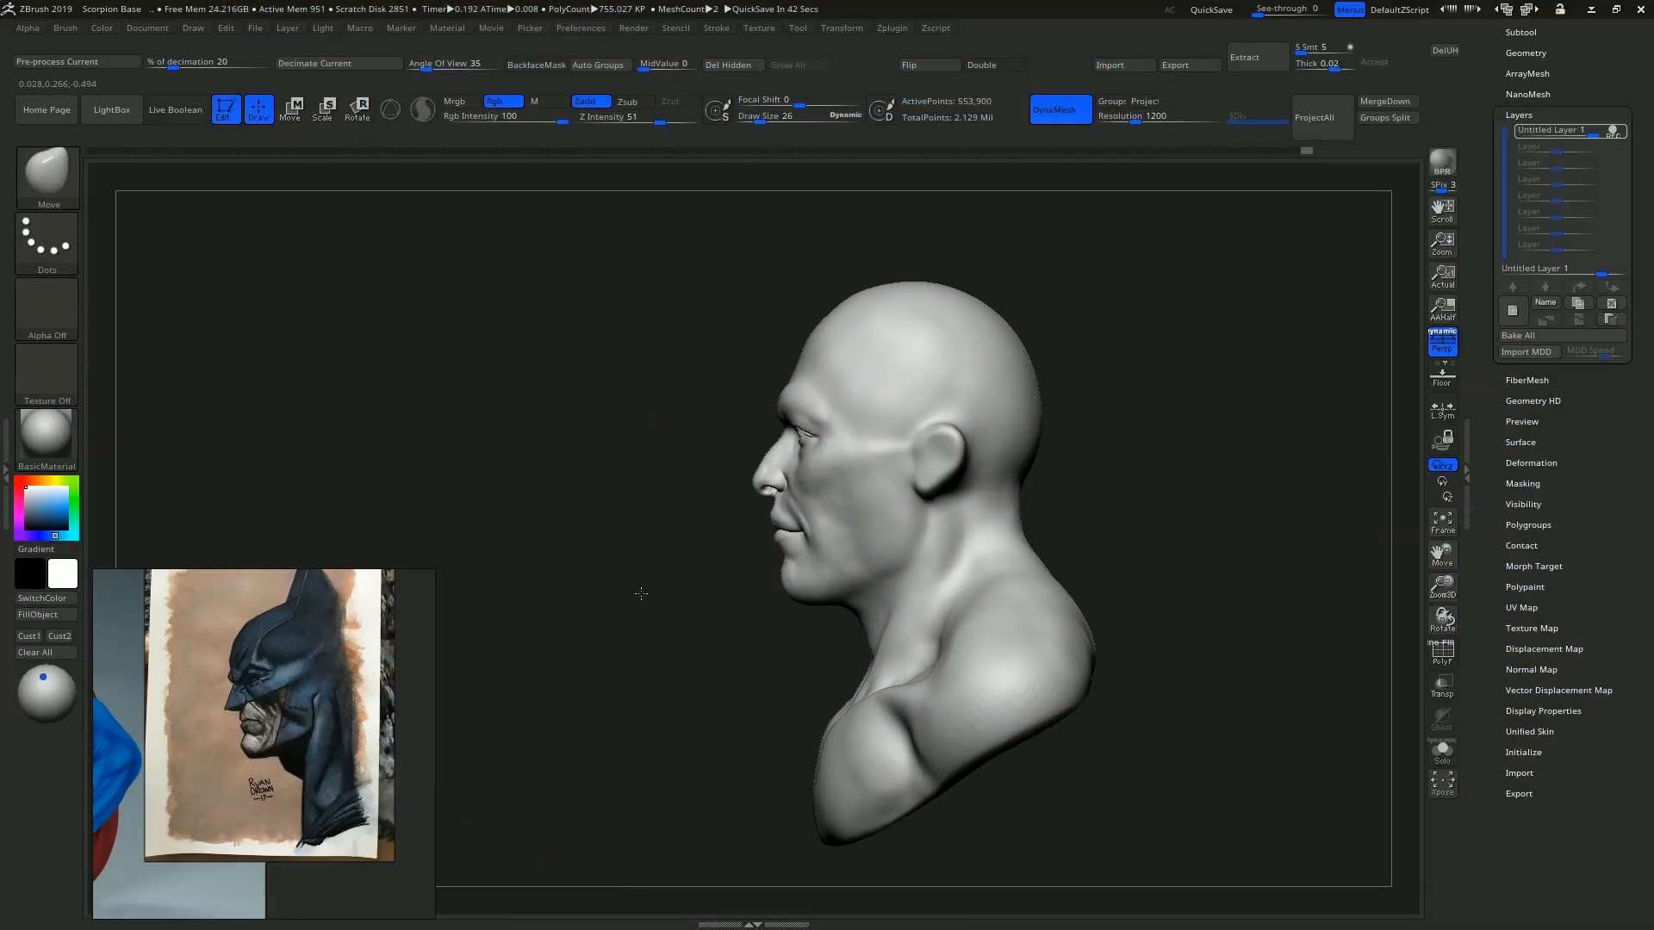
Modify the proportions of the mouth, chin and mid-face with the Move brush at draw size 65, following the comic-style references.
right_click_drag(690, 585, 653, 610, "alt")
right_click_drag(653, 613, 651, 688, "ctrl")
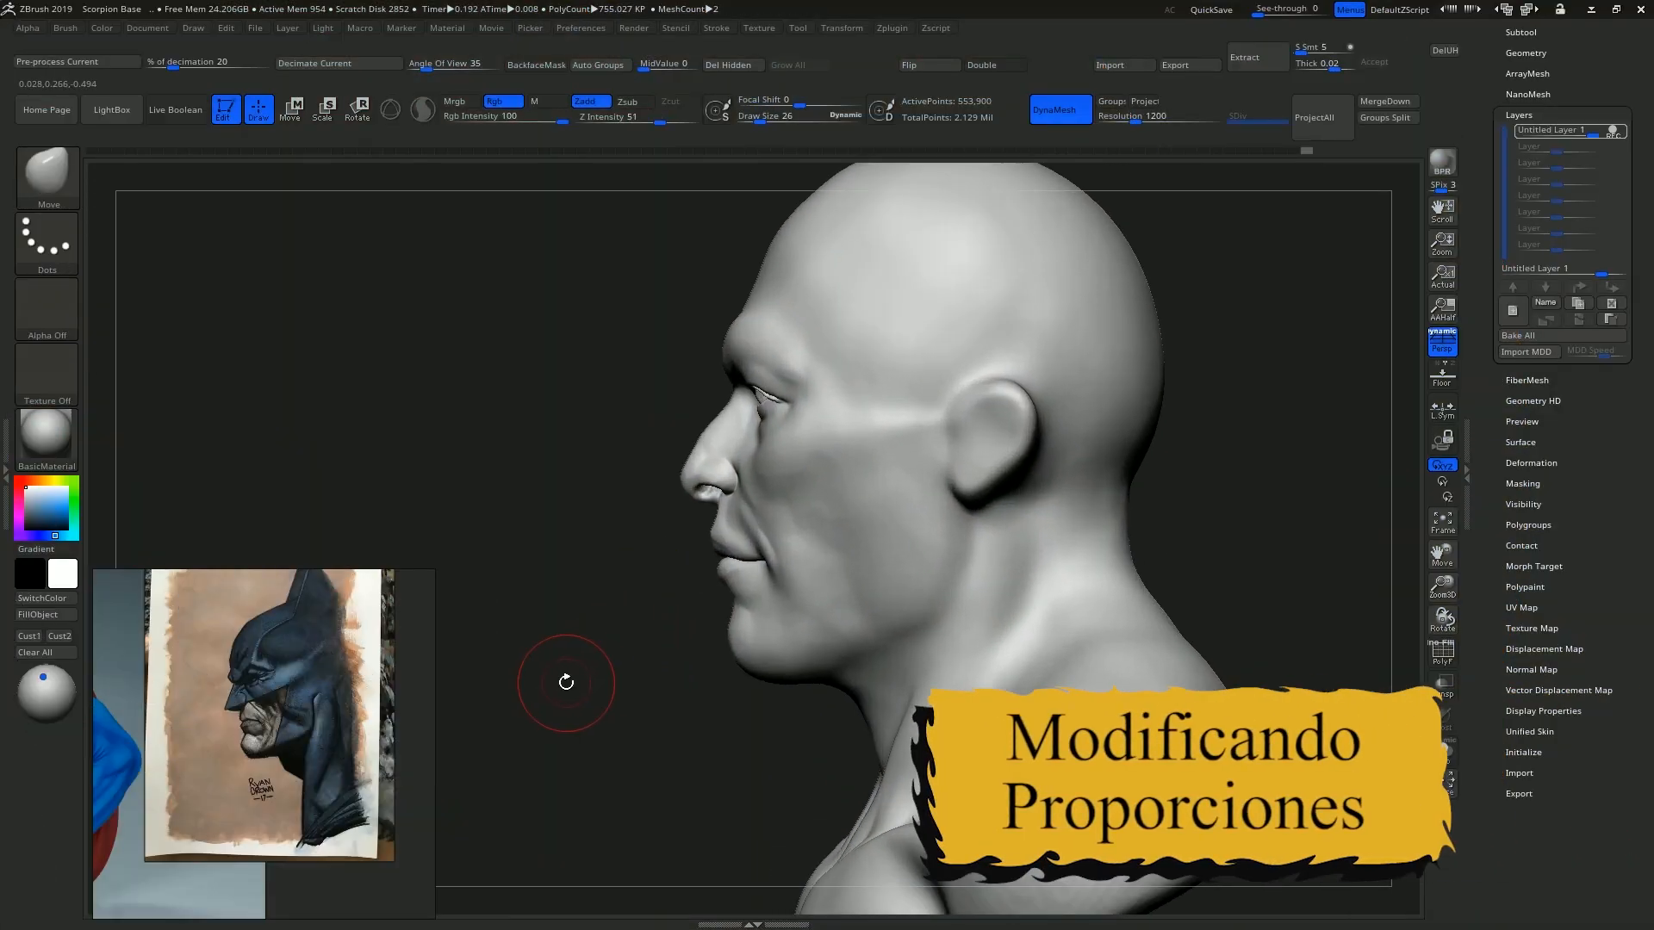
mouse_move(701, 554)
right_mouse_down("ctrl")
mouse_move(708, 638)
mouse_move(738, 653)
mouse_move(746, 580)
mouse_move(755, 598)
right_mouse_up("ctrl")
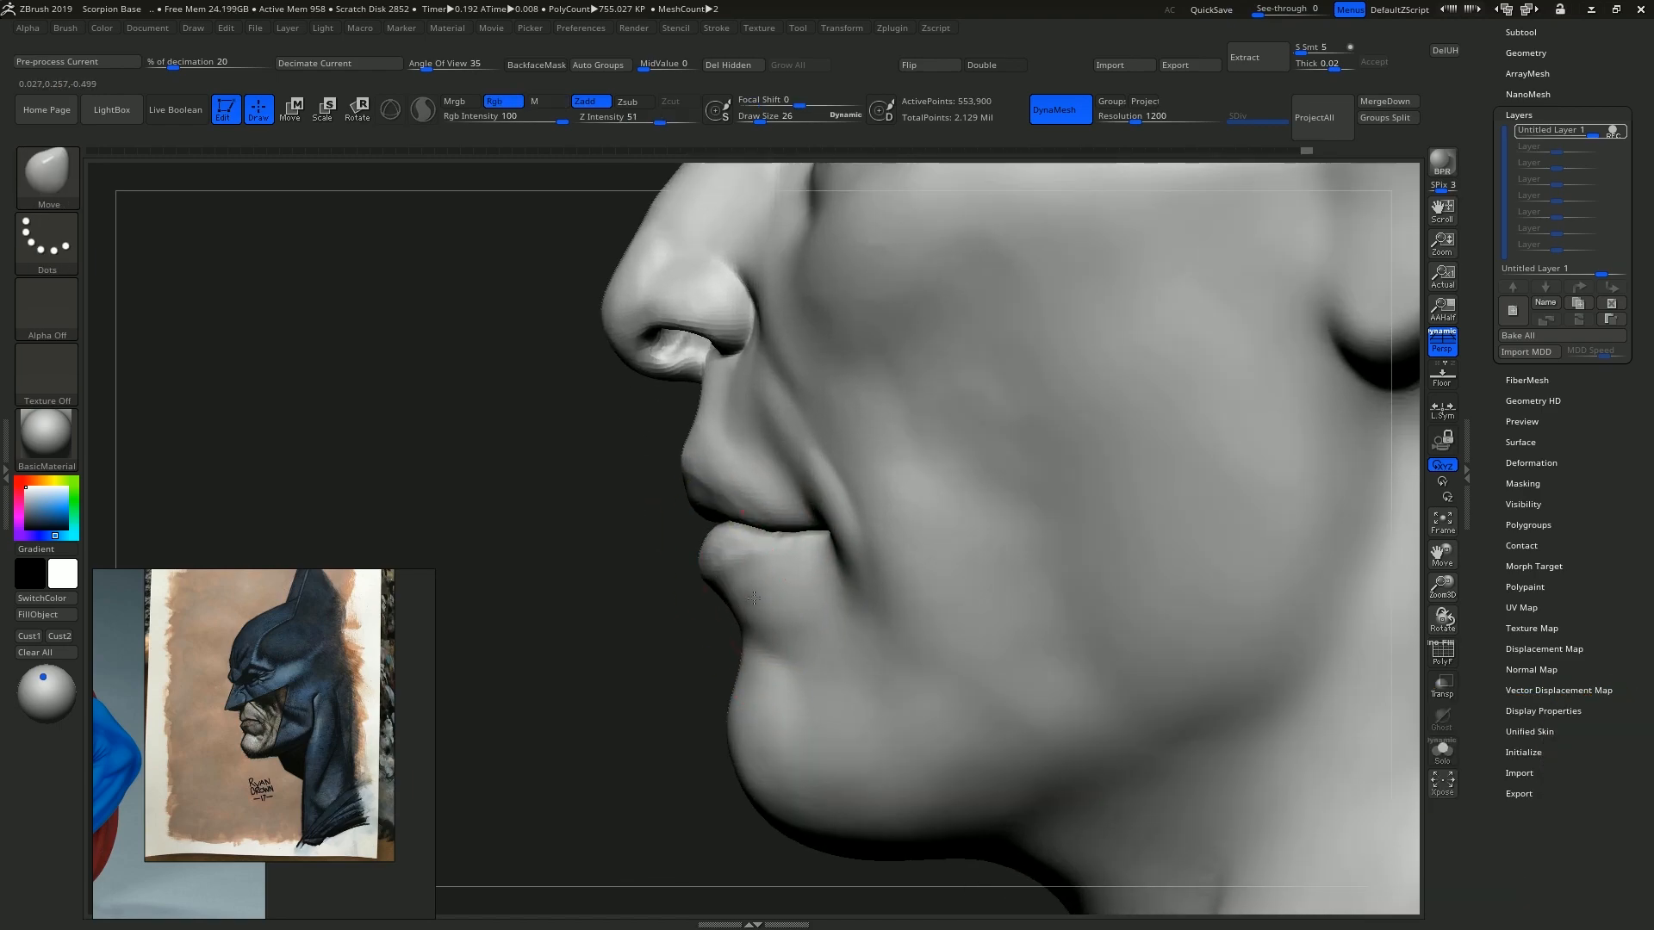
key("s")
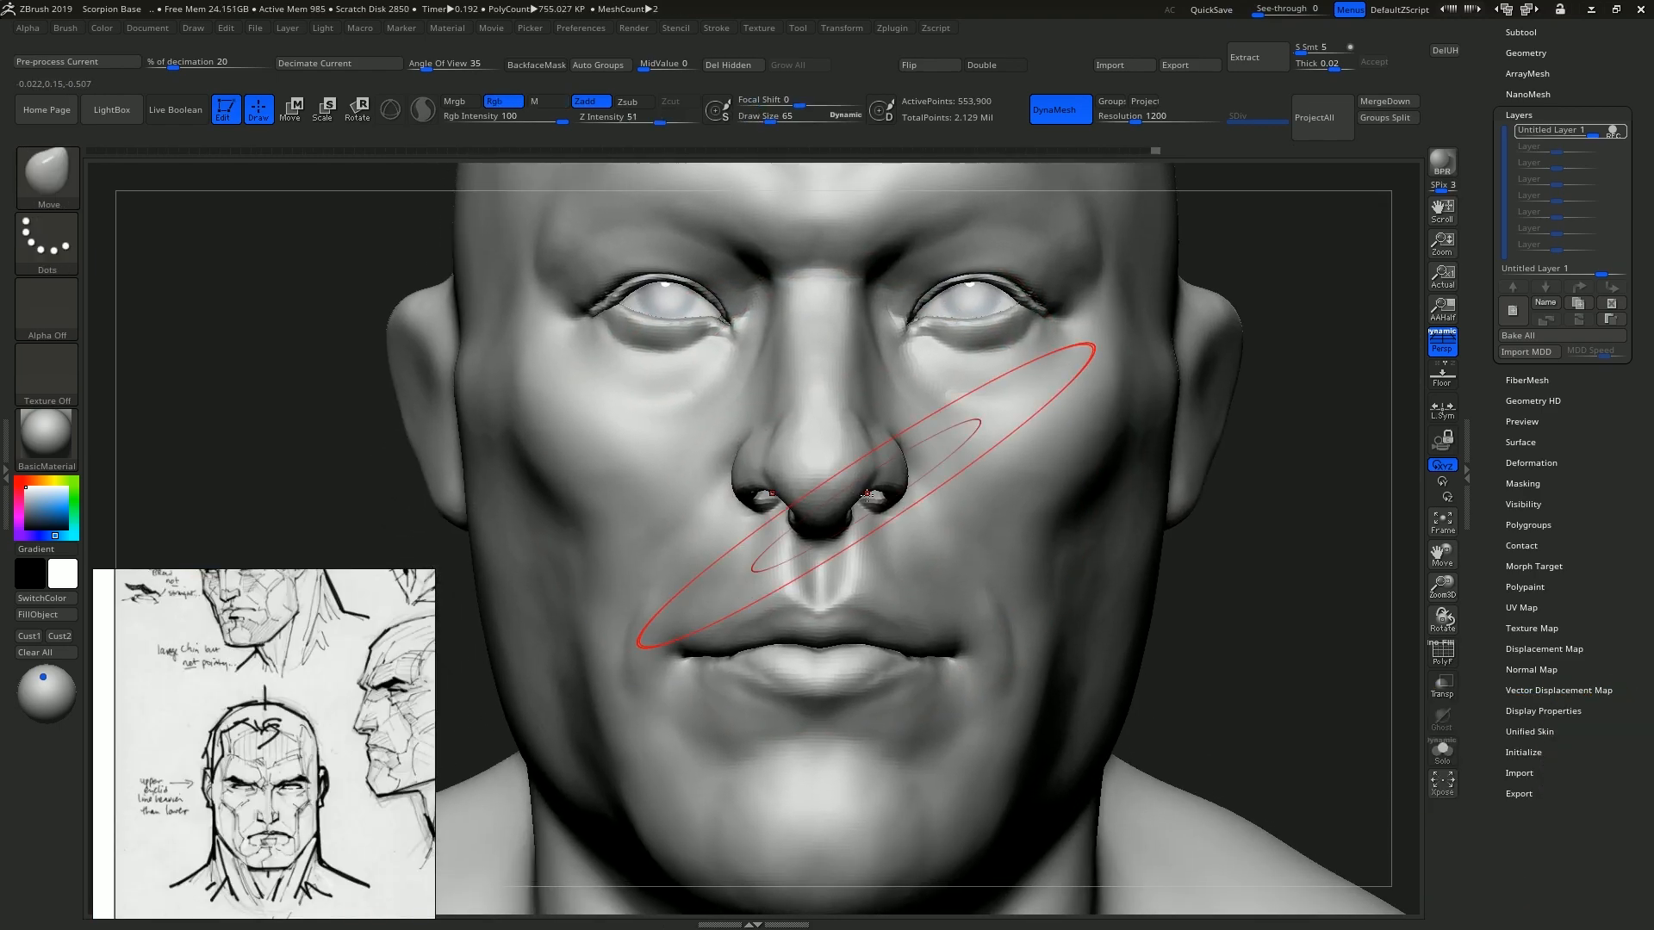
right_click_drag(875, 469, 825, 514)
key("bracketleft")
key("bracketleft")
key("bracketright")
key("bracketright")
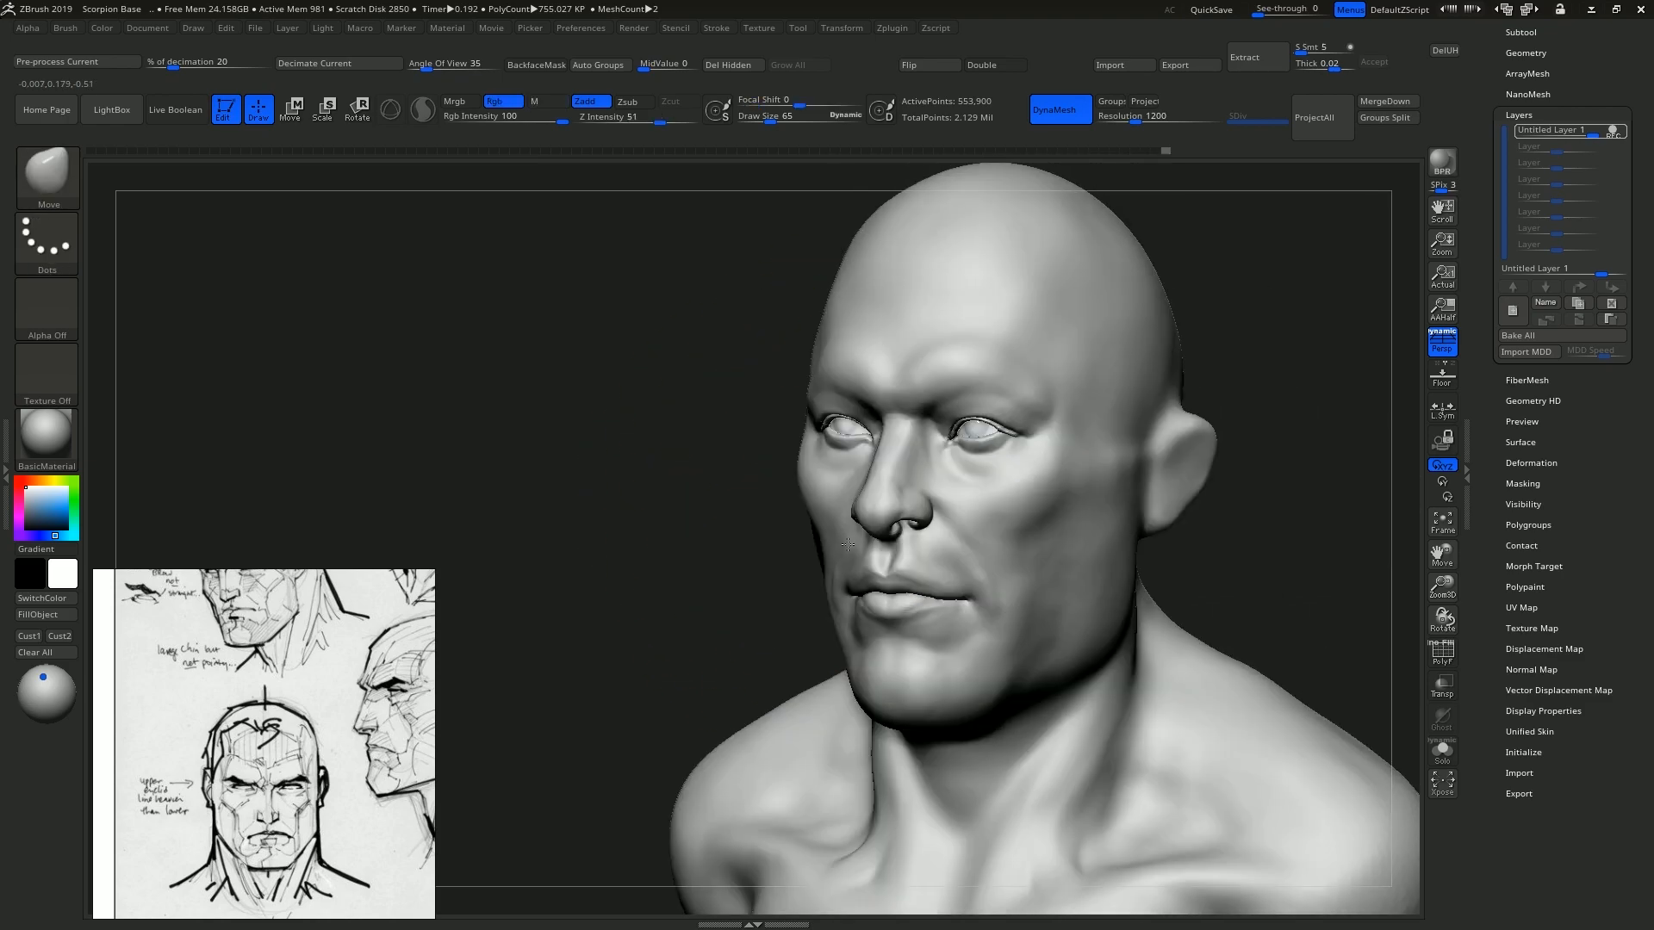
Adjust the proportions of the jaw and neck from below with the Move brush at draw size 51.
mouse_move(848, 545)
right_mouse_down()
mouse_move(982, 591)
mouse_move(941, 628)
mouse_move(905, 605)
right_mouse_up()
key("bracketleft")
key("bracketleft")
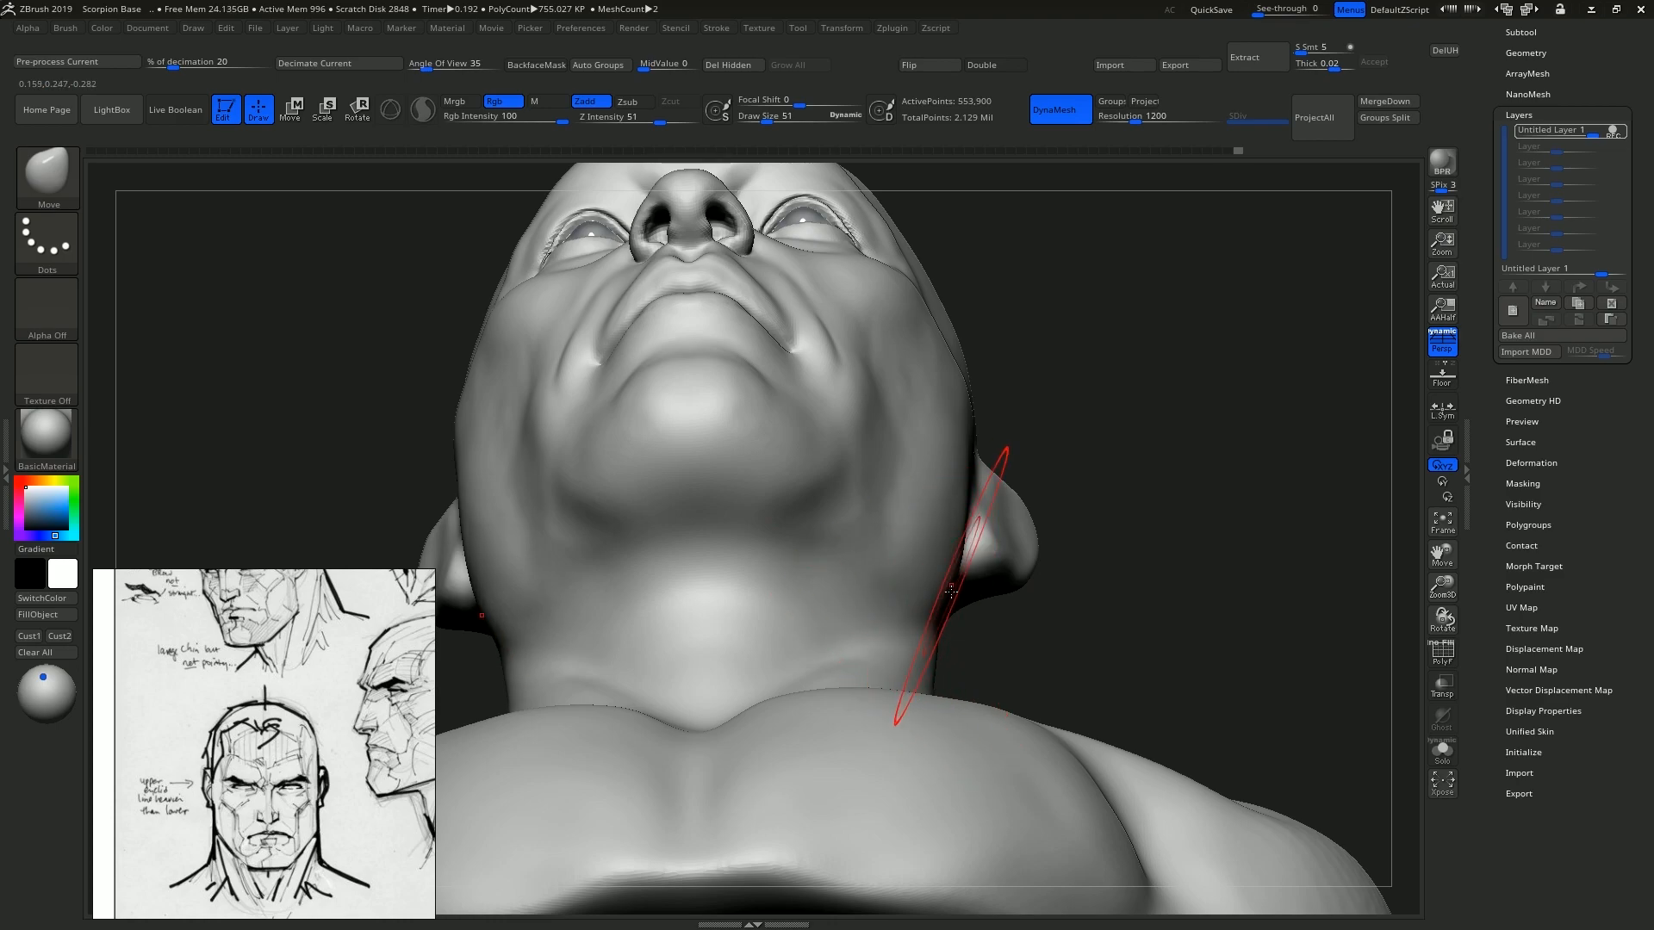
right_click_drag(951, 588, 918, 567)
mouse_move(934, 499)
right_mouse_down()
mouse_move(932, 654)
mouse_move(916, 602)
mouse_move(939, 620)
mouse_move(1019, 550)
mouse_move(1008, 586)
mouse_move(1028, 491)
mouse_move(1018, 553)
right_mouse_up()
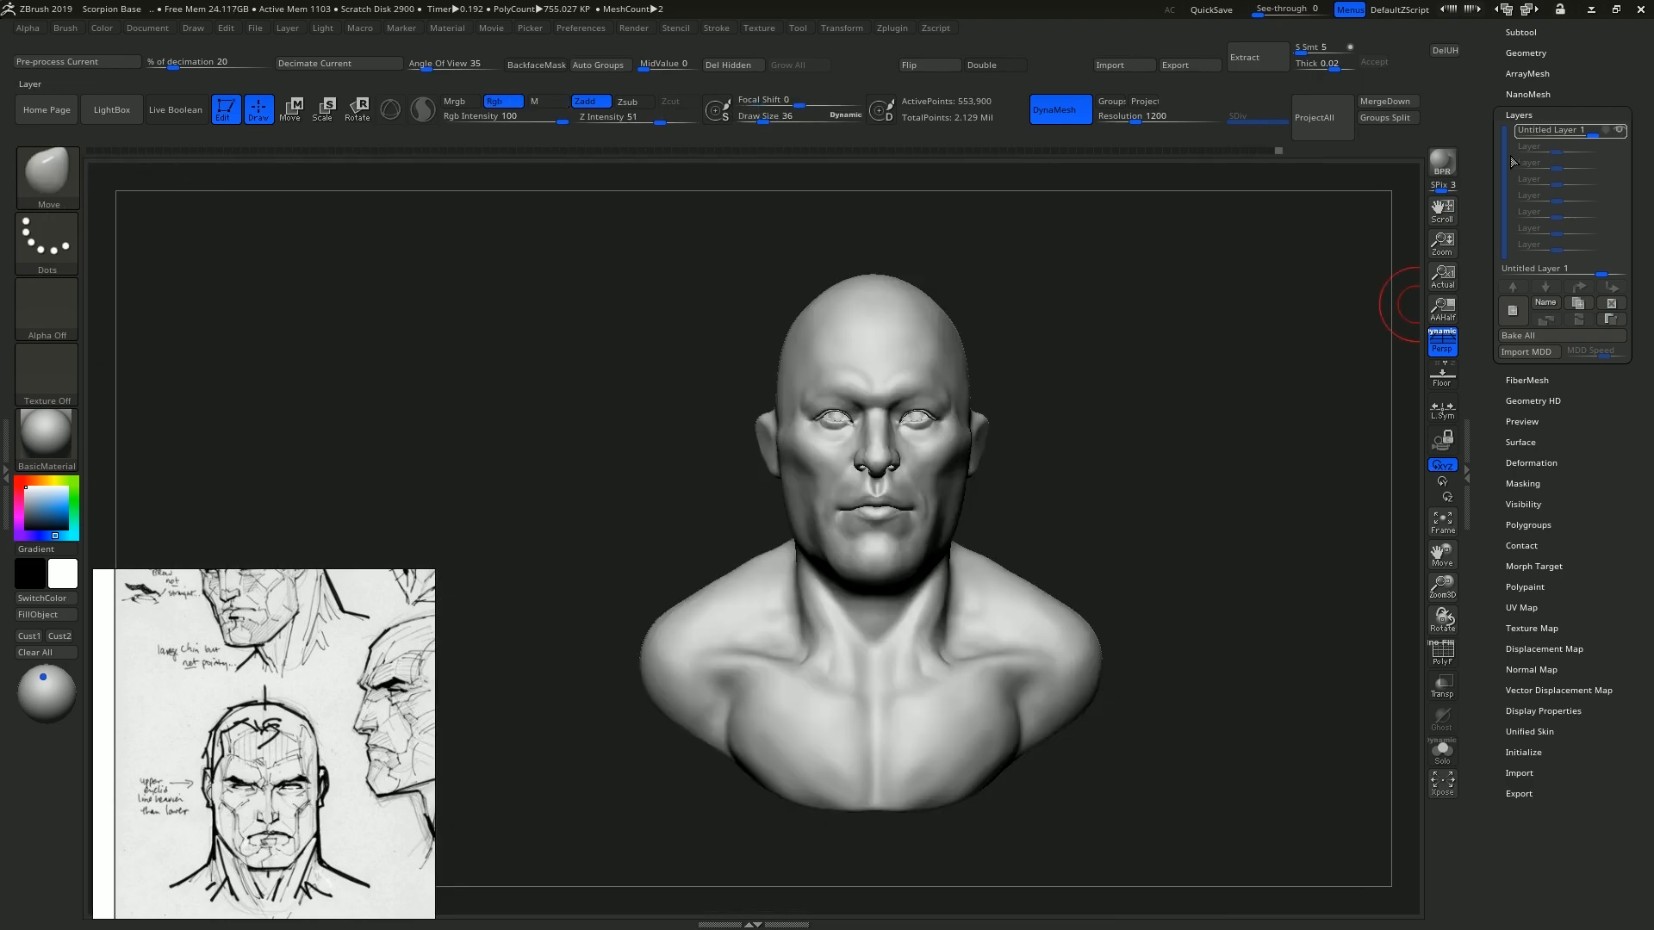
Toggle the visibility of the sculpting layer to compare the bust with and without the proportion changes.
left_click(1622, 133)
left_click(1621, 133)
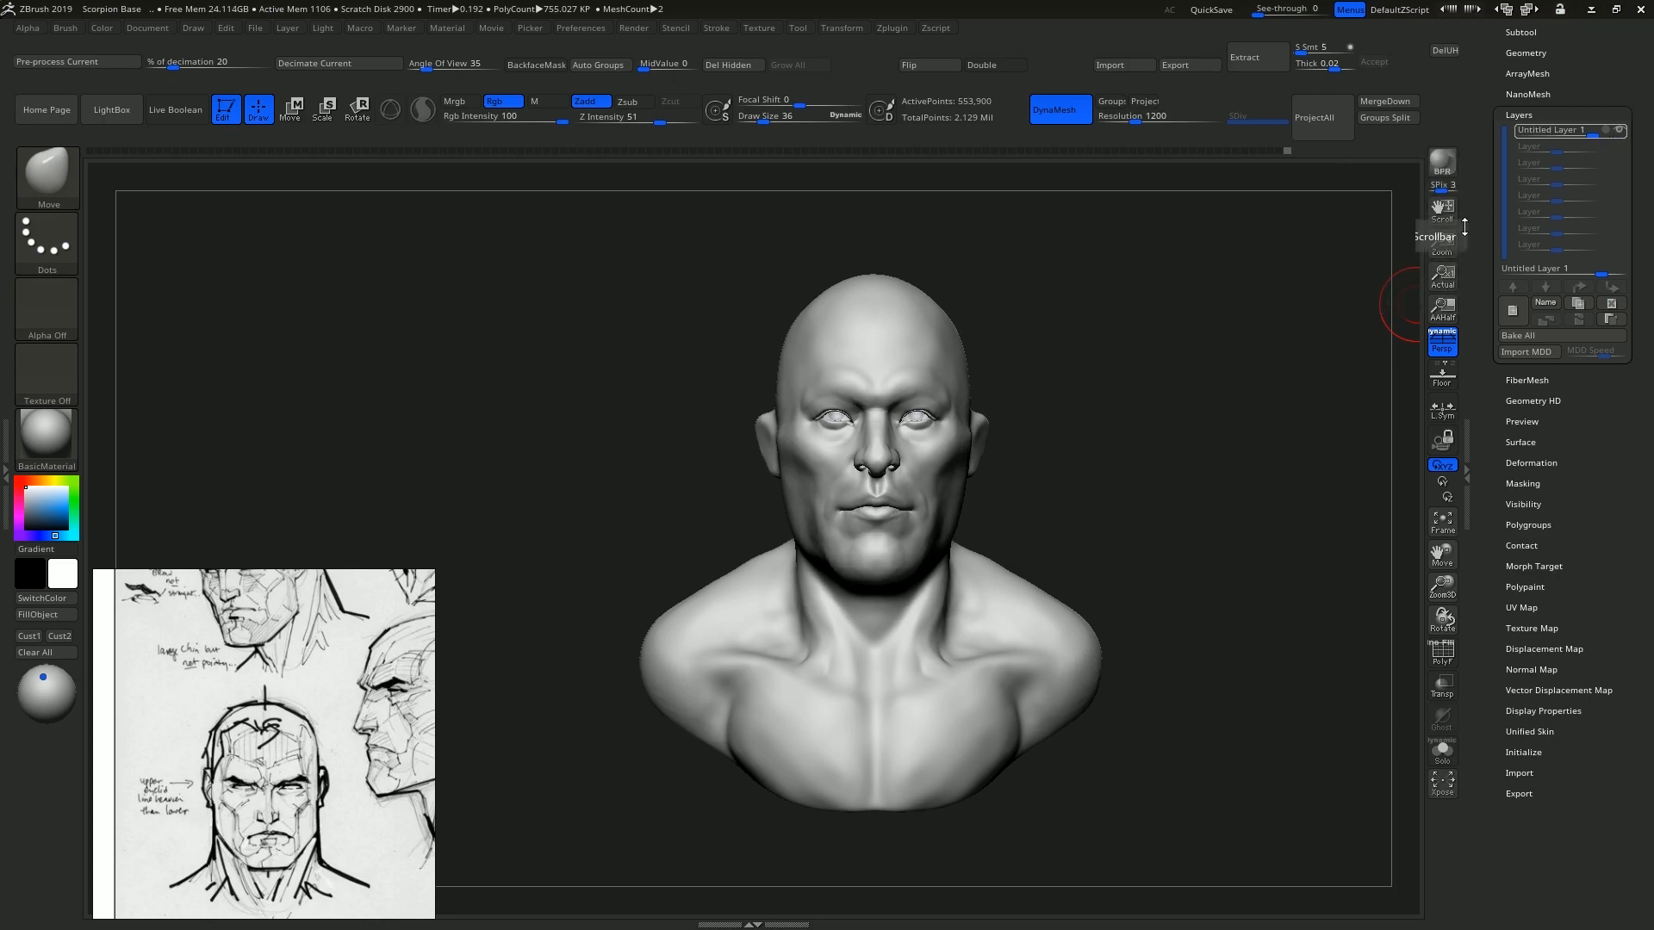
Reduce the body mesh to its head and chest and shape the closed shoulder cut with the Clay brush at draw size 86.
right_click_drag(1172, 372, 1122, 425, "ctrl")
right_click_drag(1130, 489, 1096, 490)
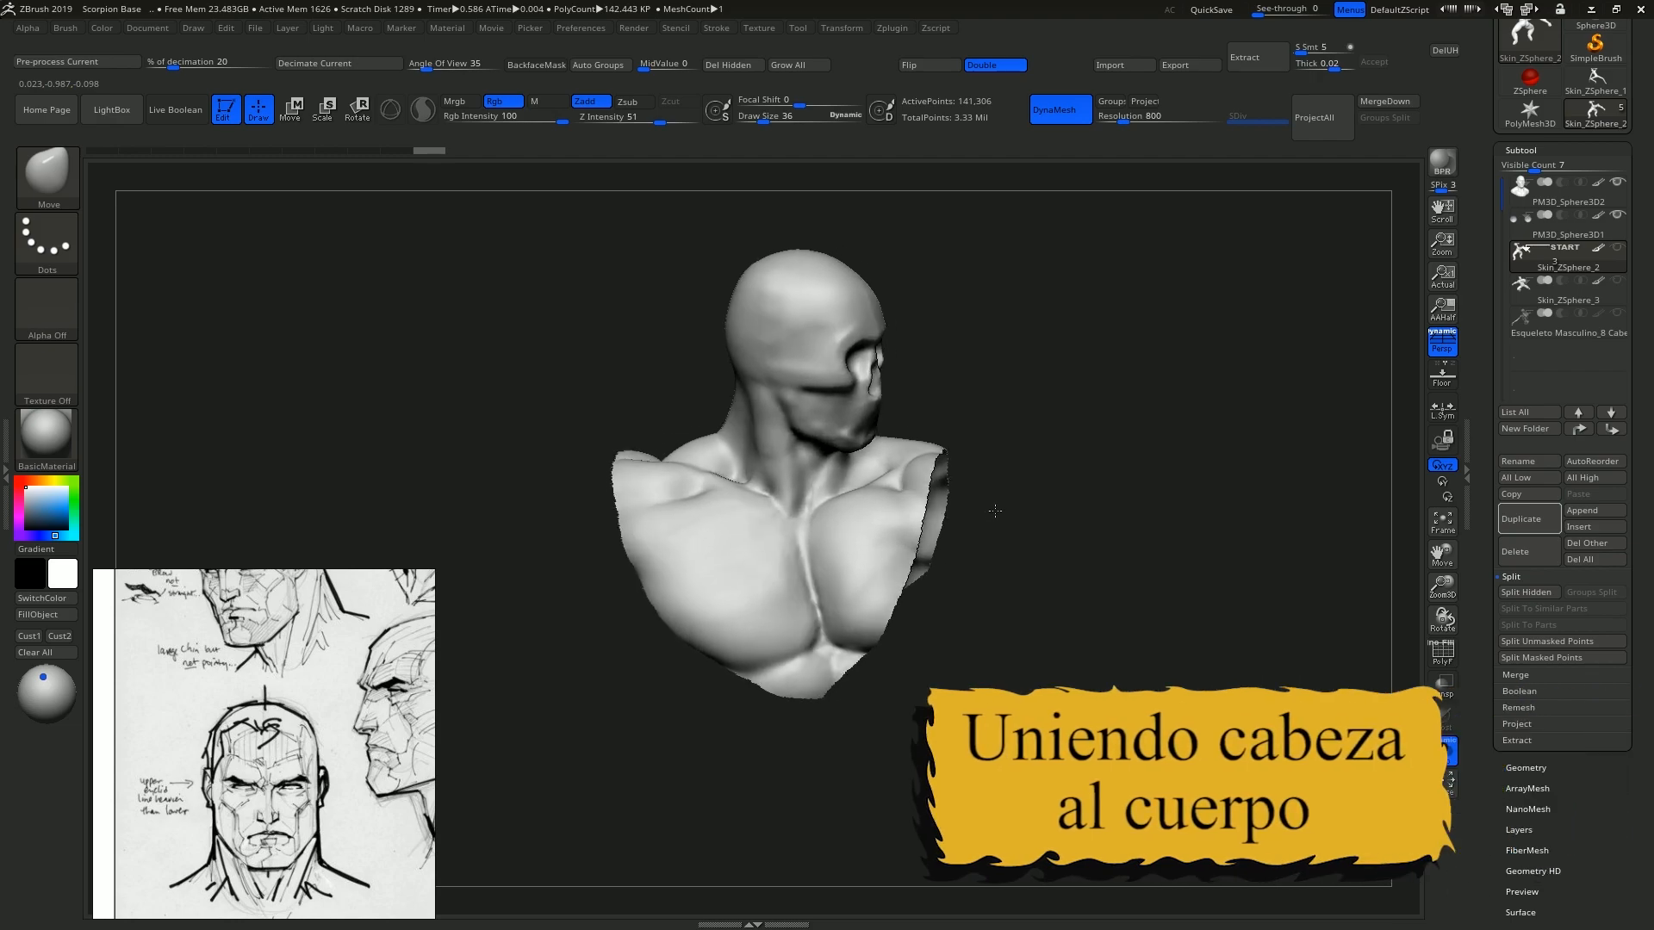
right_click_drag(995, 510, 957, 522)
key("ctrl+z")
right_click_drag(1038, 465, 1012, 428)
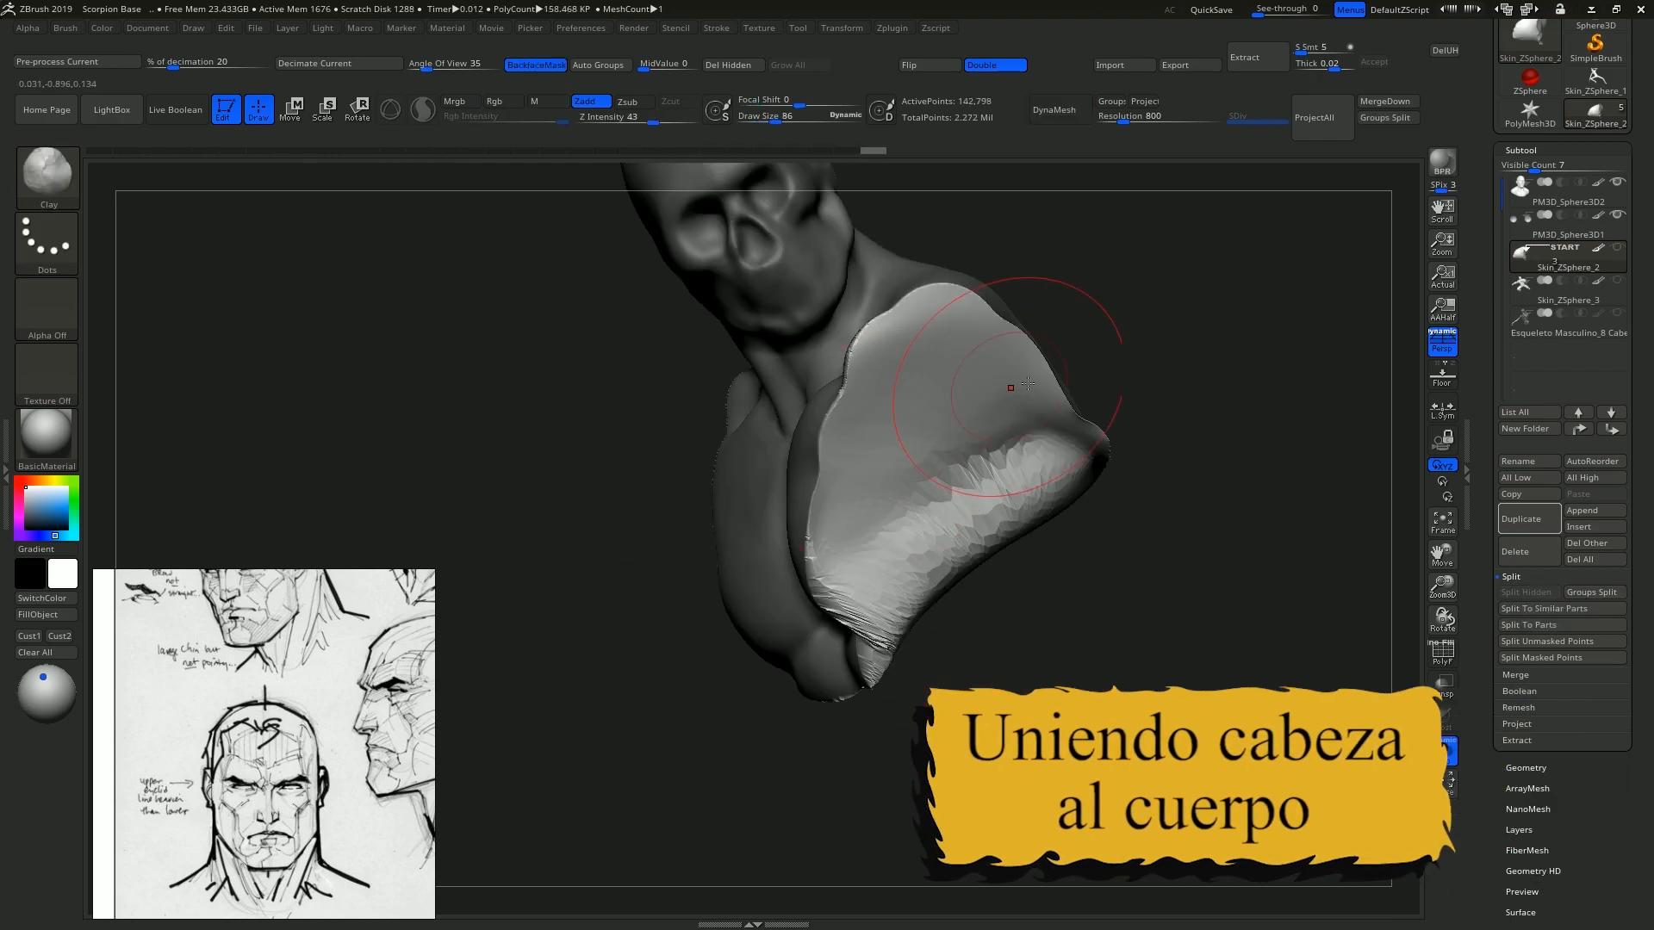
mouse_move(1052, 369)
left_mouse_down()
mouse_move(835, 568)
mouse_move(956, 457)
mouse_move(923, 517)
left_mouse_up()
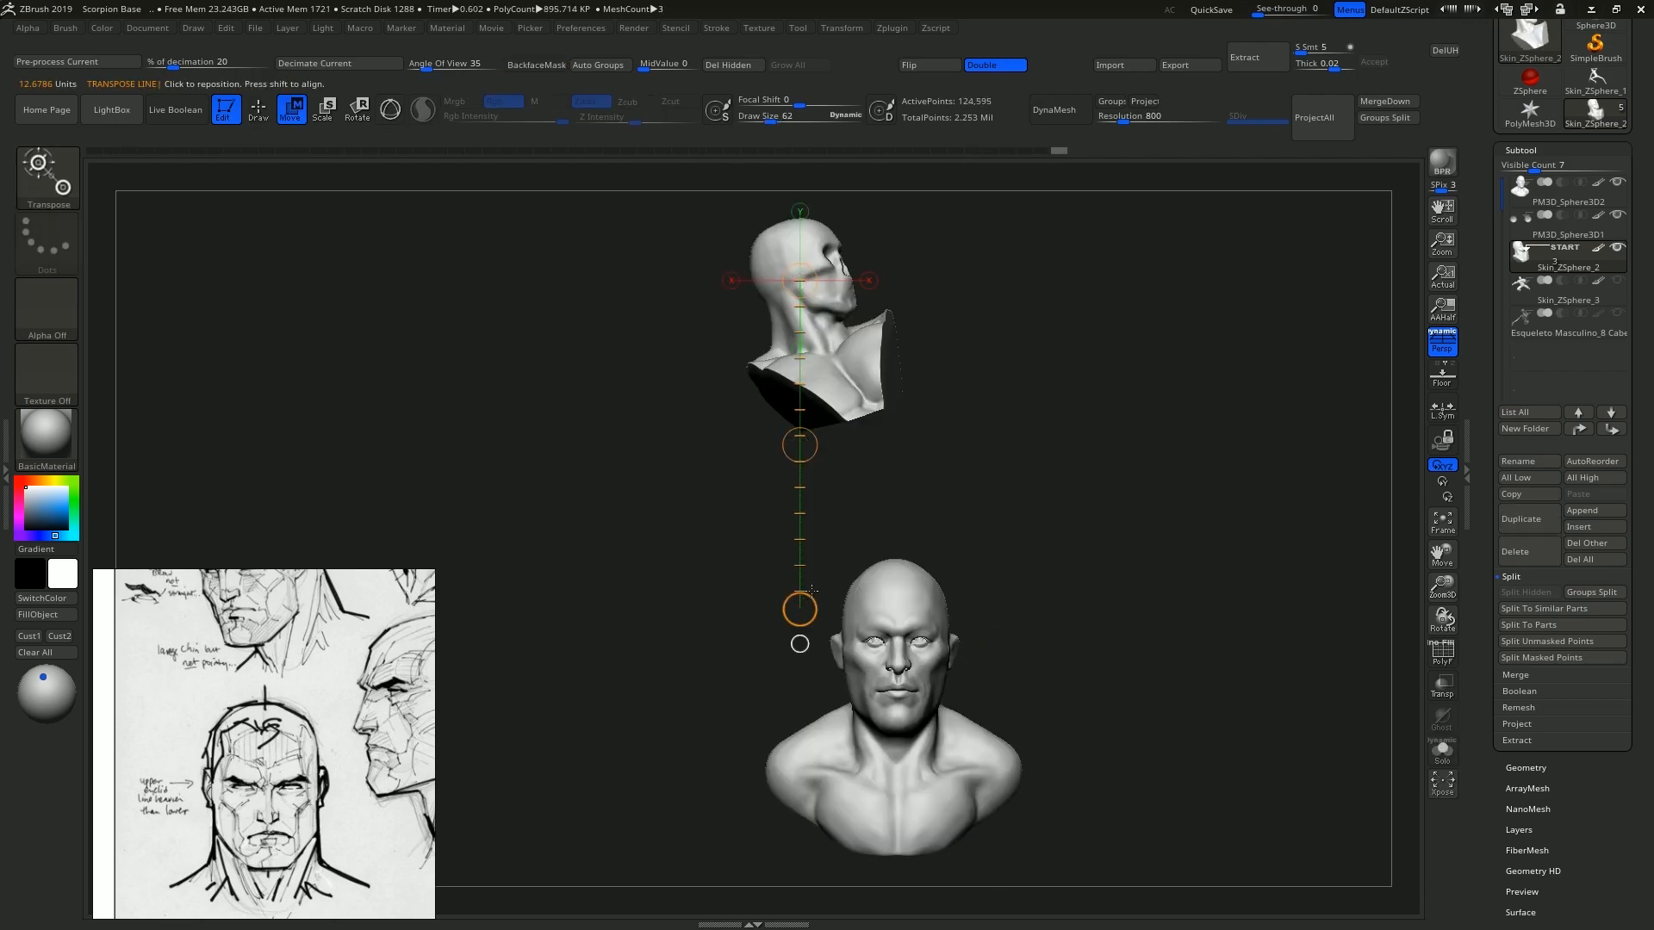
Move the skull-faced body mesh beside the sculpted bust and scale the sculpted bust to match its size.
left_click_drag(800, 445, 665, 735)
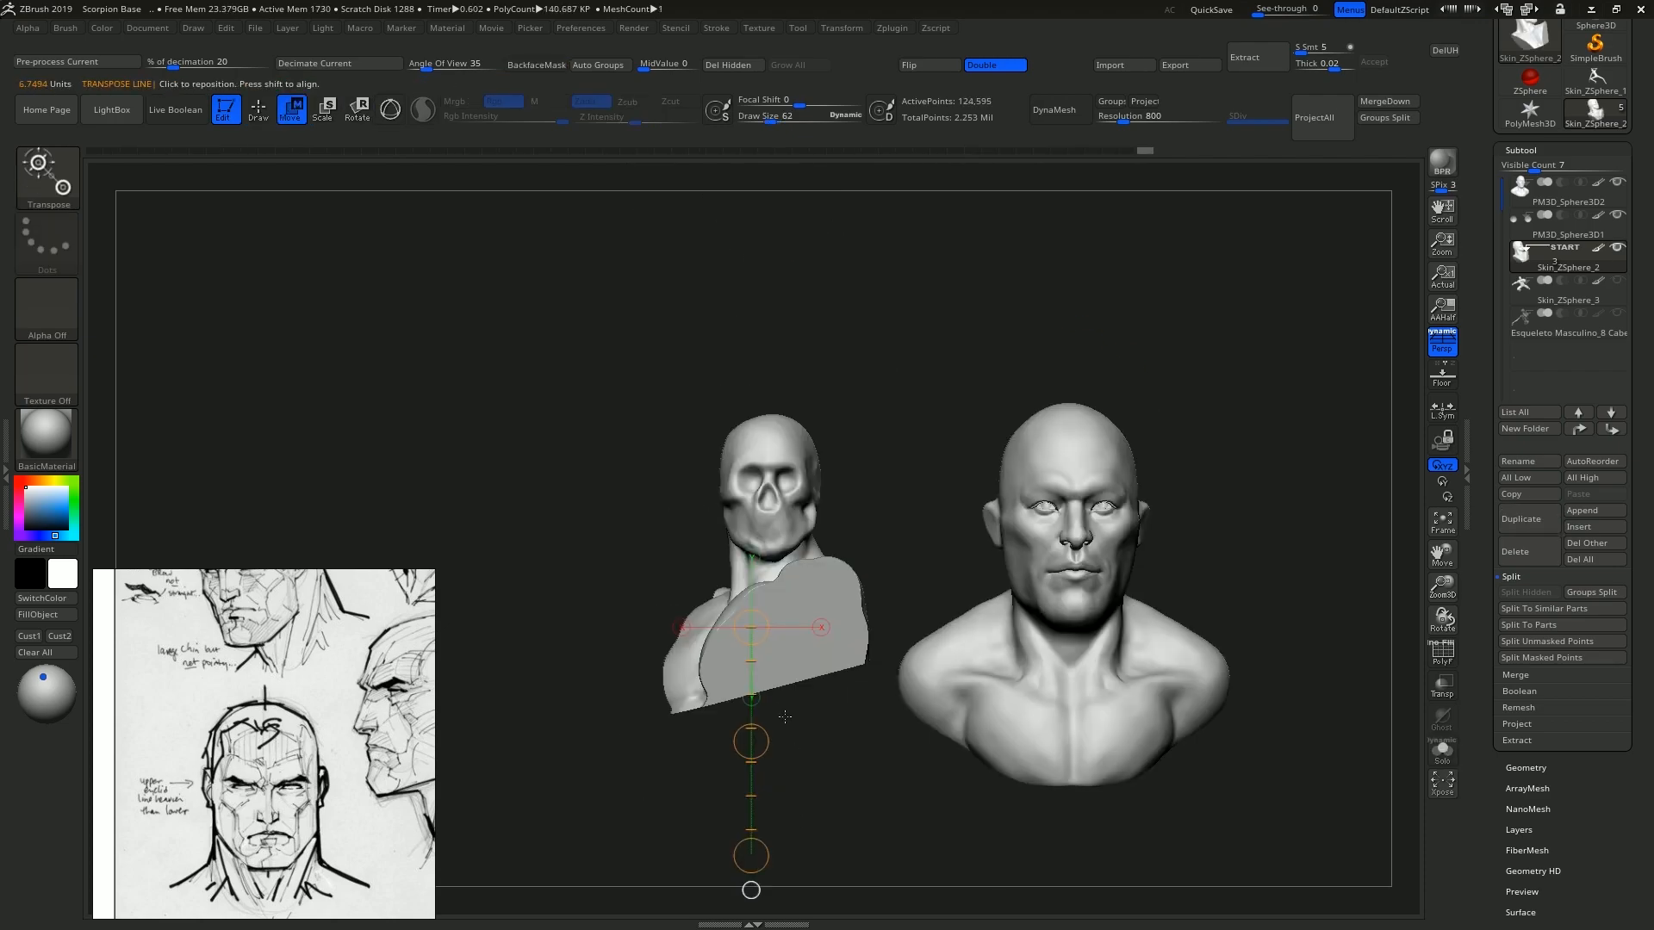
left_click_drag(751, 742, 783, 775)
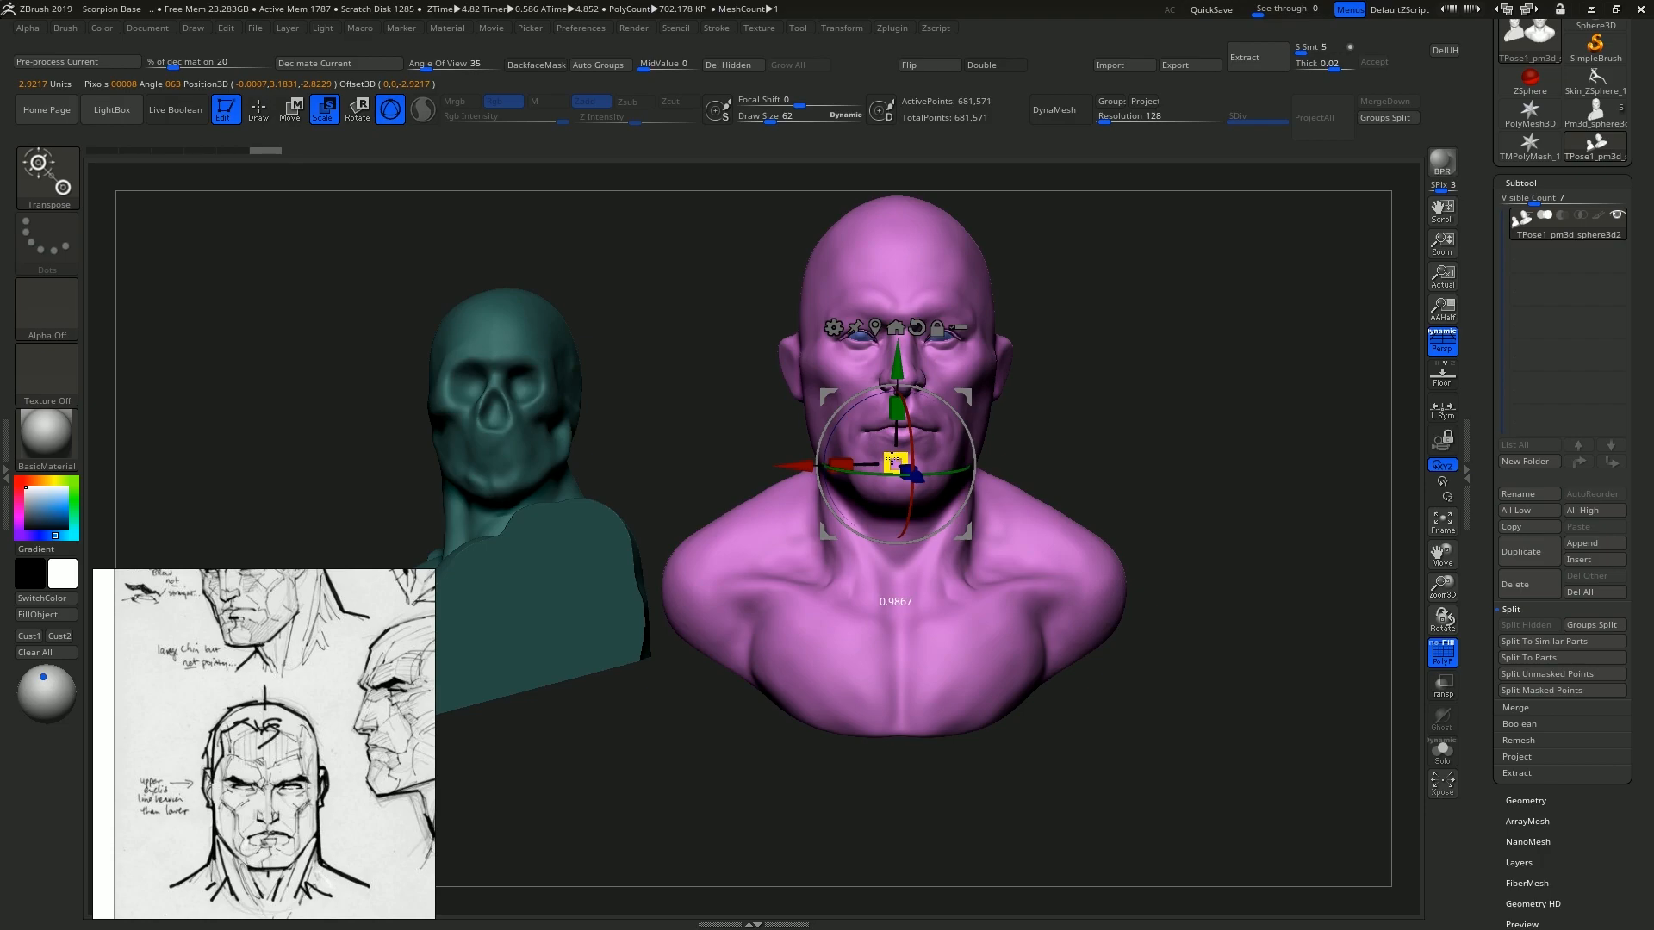
left_click_drag(909, 472, 916, 487)
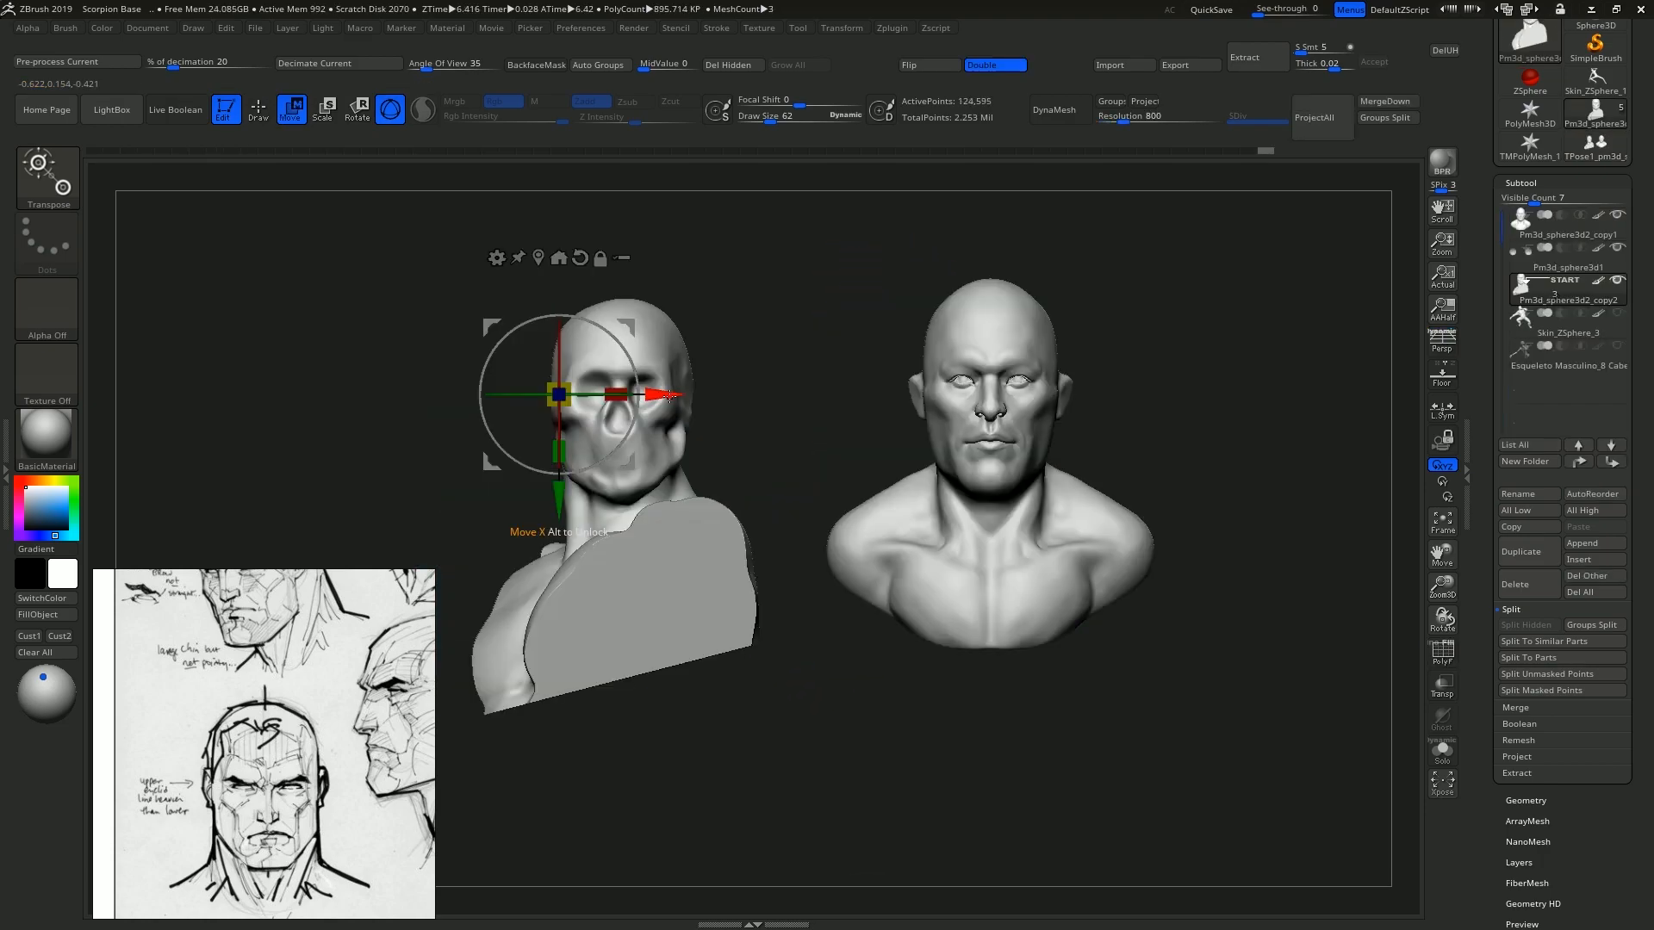
Move the body mesh onto the sculpted head and align their heads and necks in side view with transparency on.
left_click_drag(670, 396, 1034, 416)
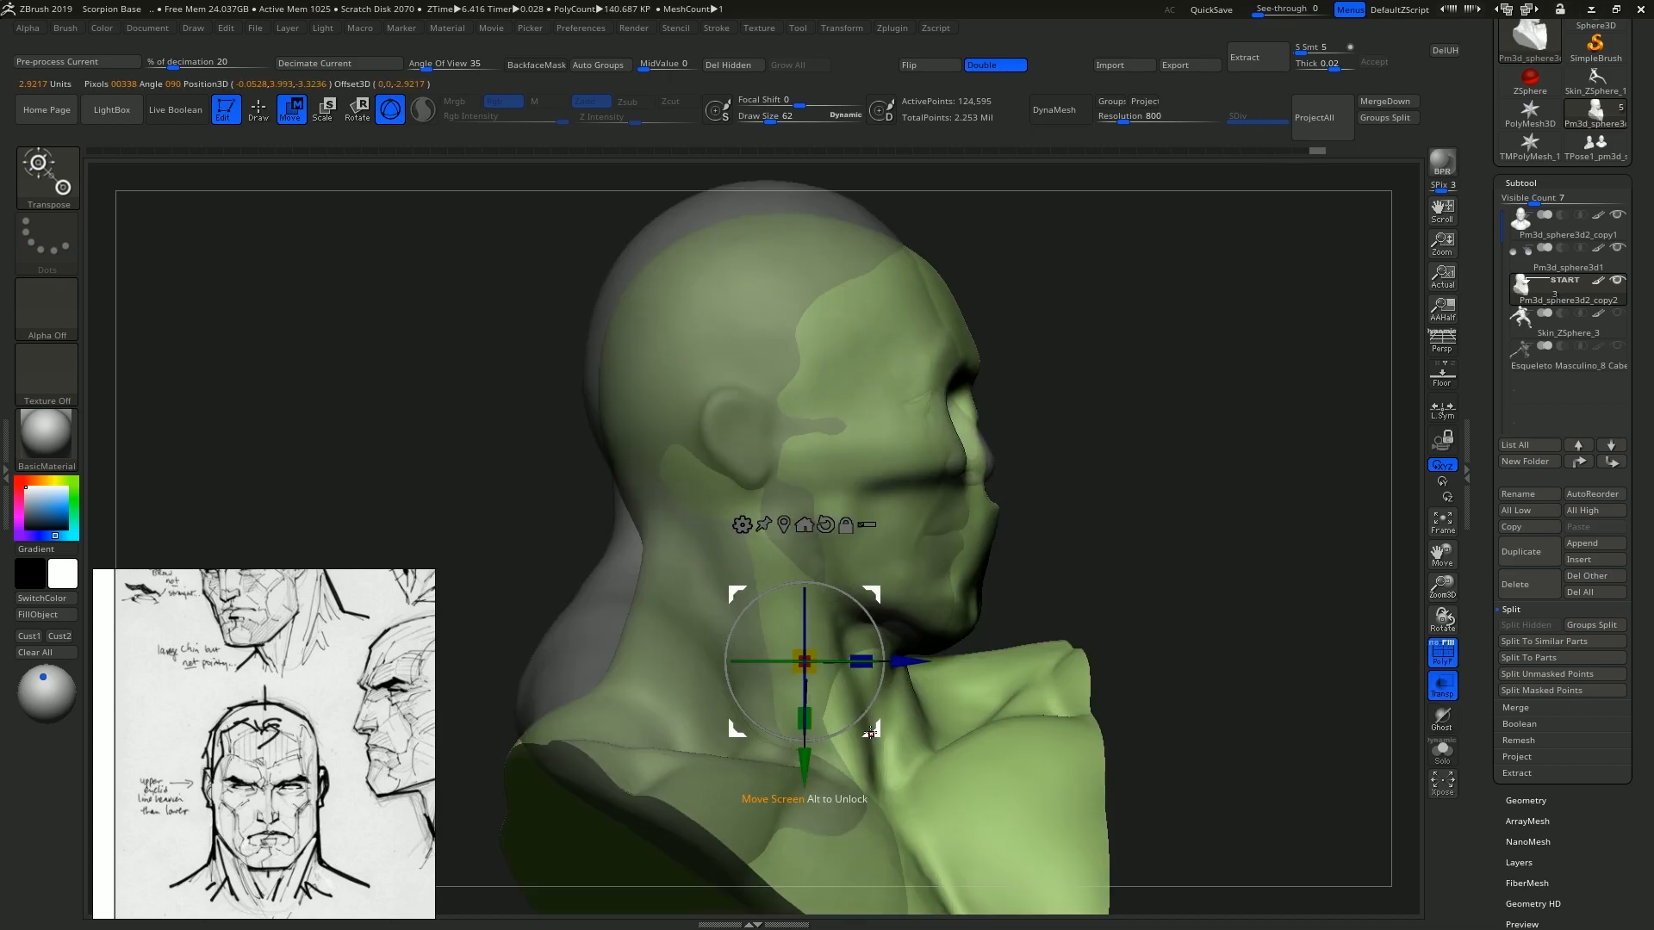
left_click_drag(854, 725, 822, 723)
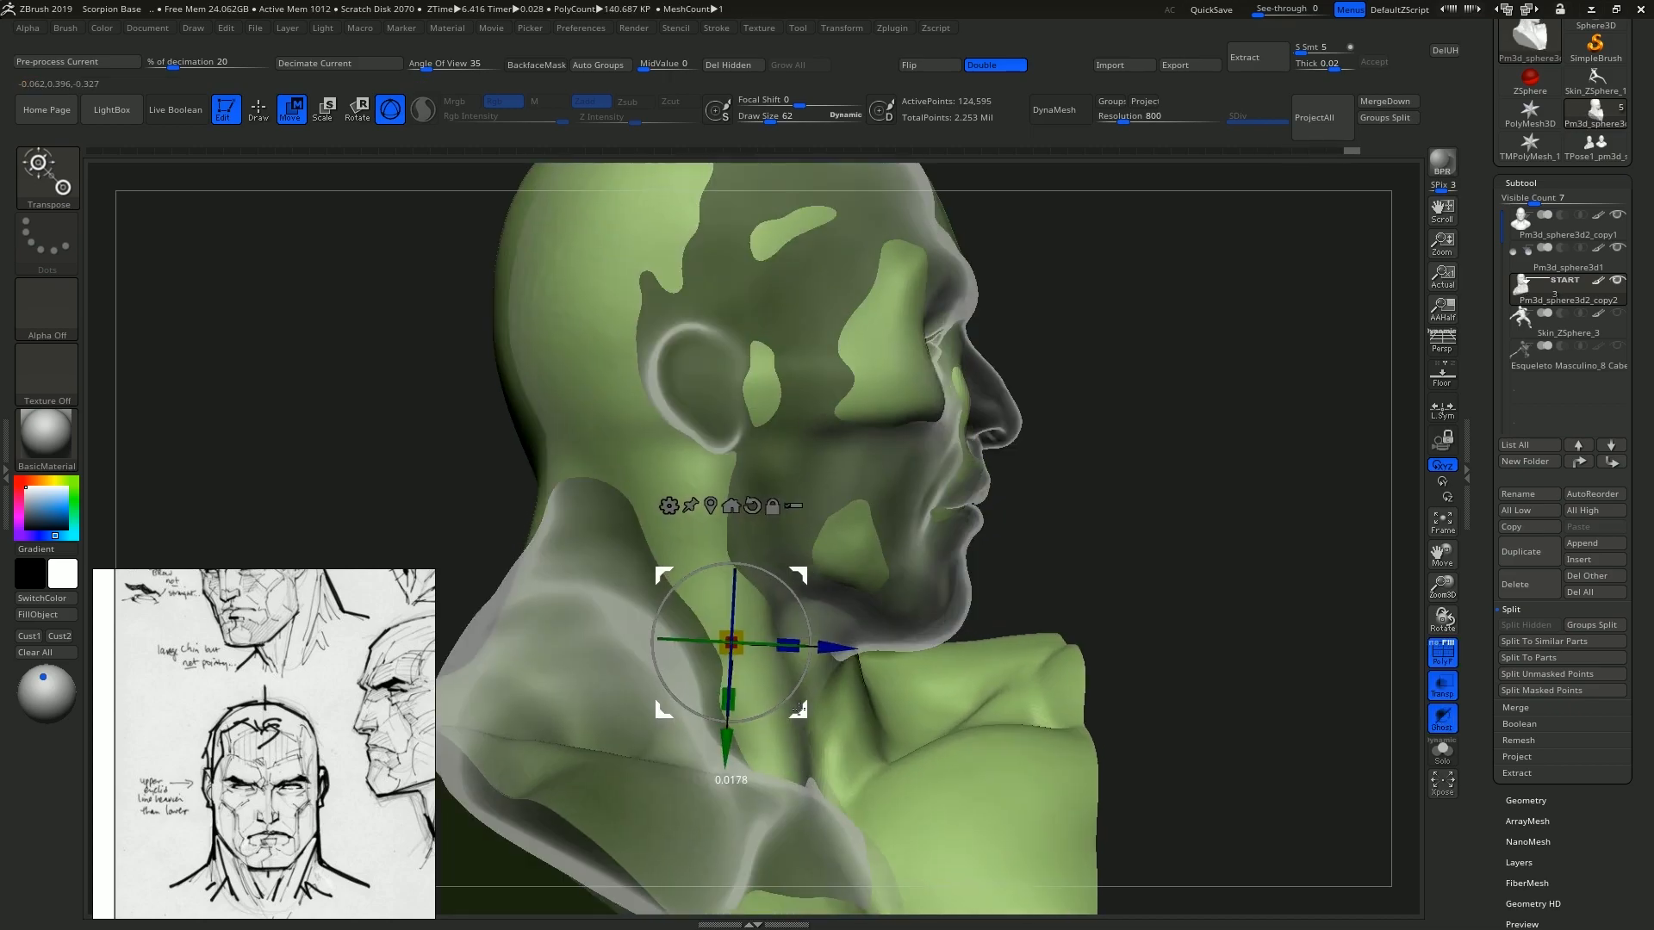
mouse_move(805, 712)
left_mouse_down()
mouse_move(767, 707)
mouse_move(810, 731)
left_mouse_up()
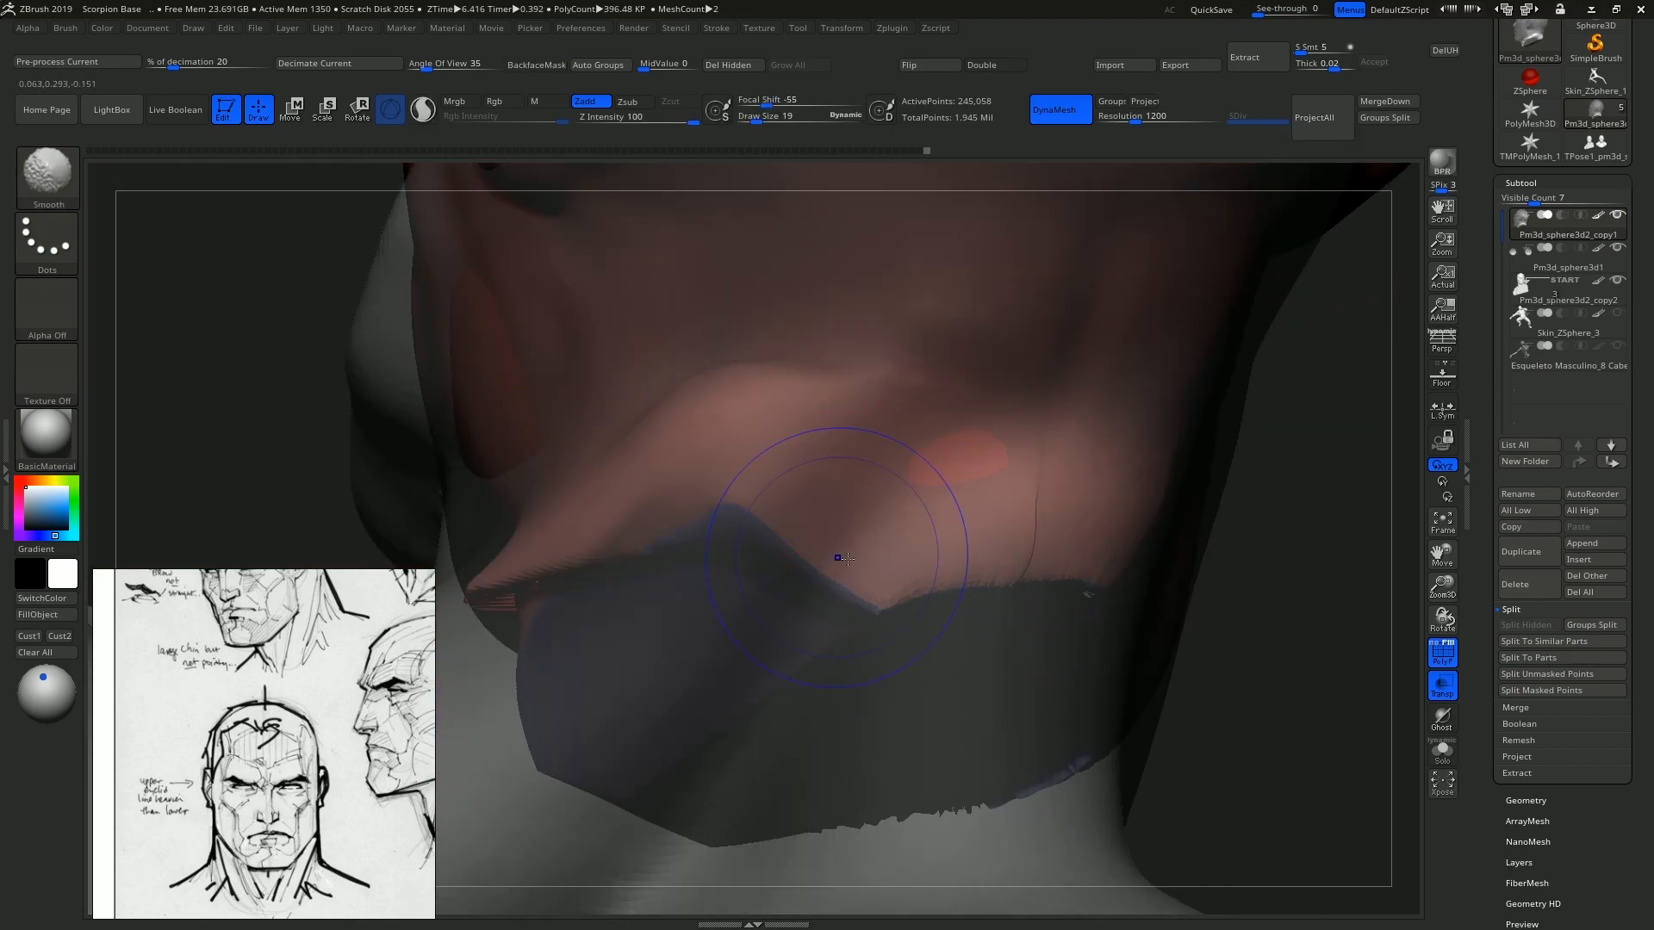
Smooth and build up the head's cut neck edge below the jaw and ears with the Clay brush at draw sizes 19 and 12.
right_click_drag(703, 431, 806, 449)
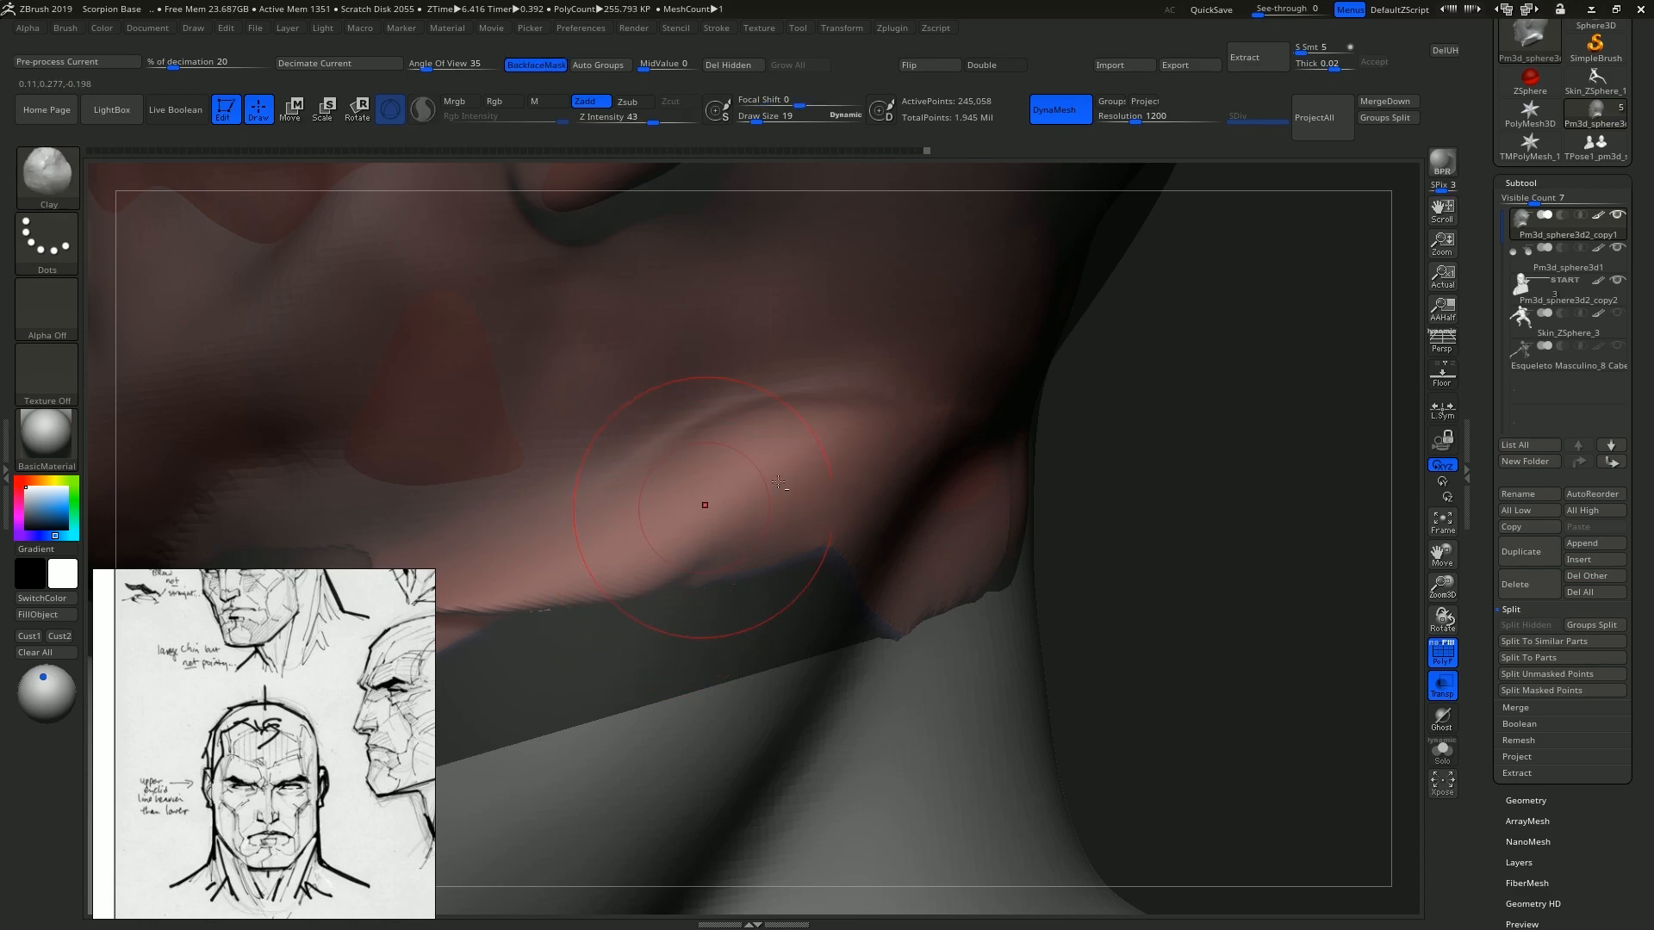
right_click_drag(698, 406, 892, 458)
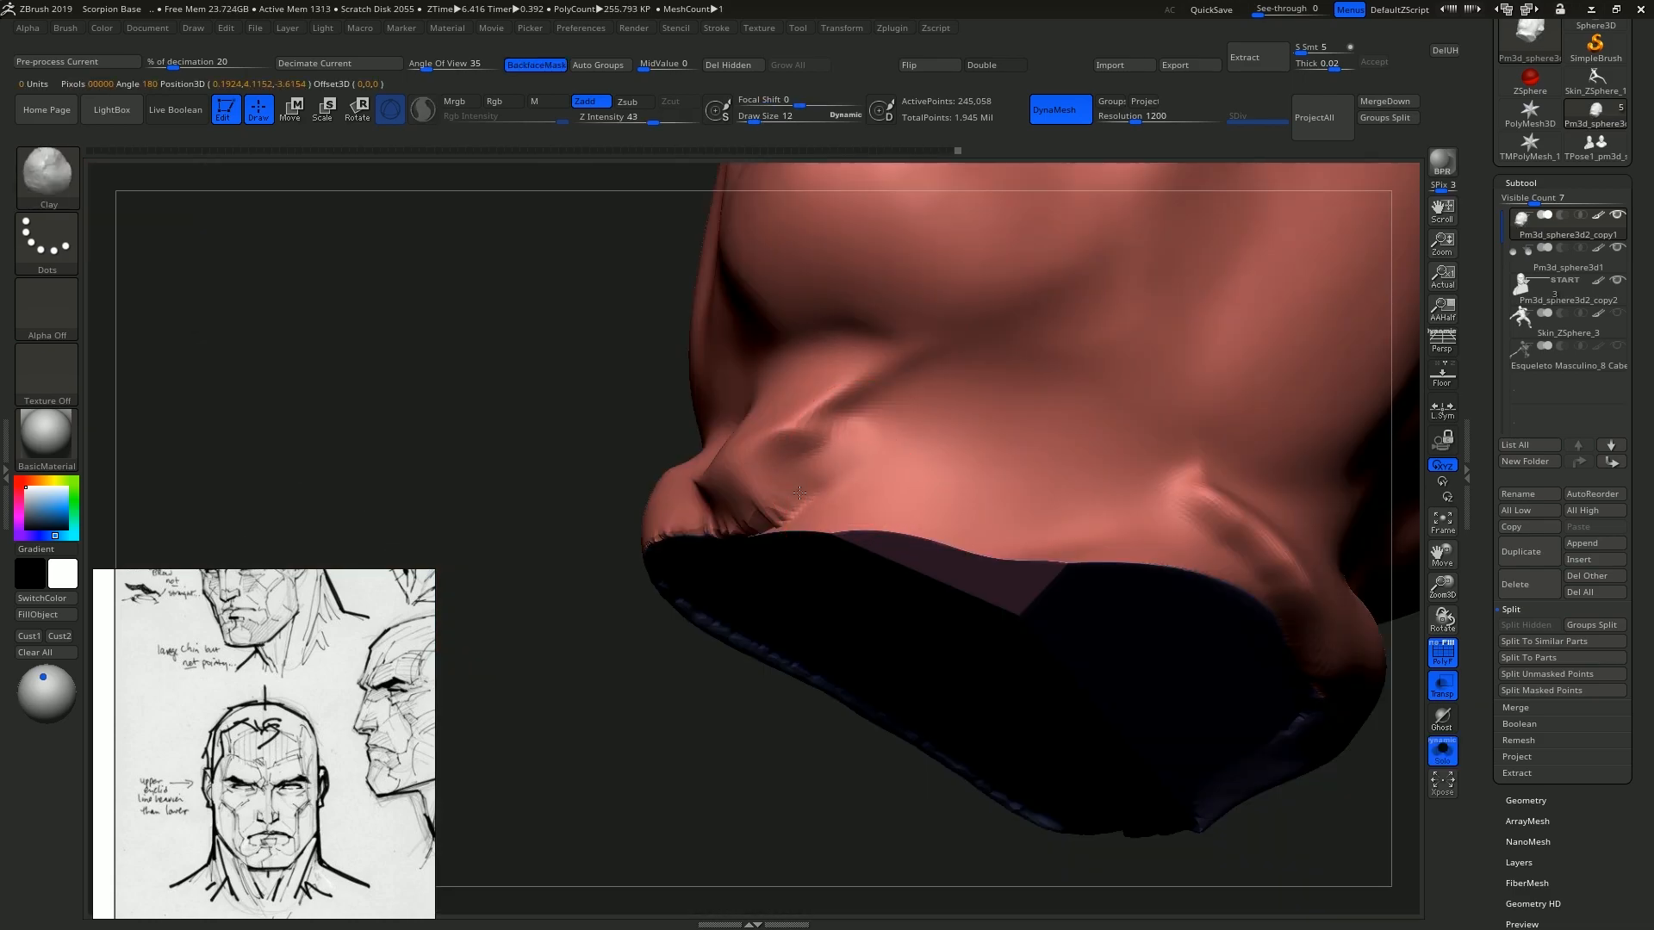
mouse_move(907, 487)
left_mouse_down()
mouse_move(956, 440)
mouse_move(1137, 500)
mouse_move(952, 415)
mouse_move(945, 481)
left_mouse_up()
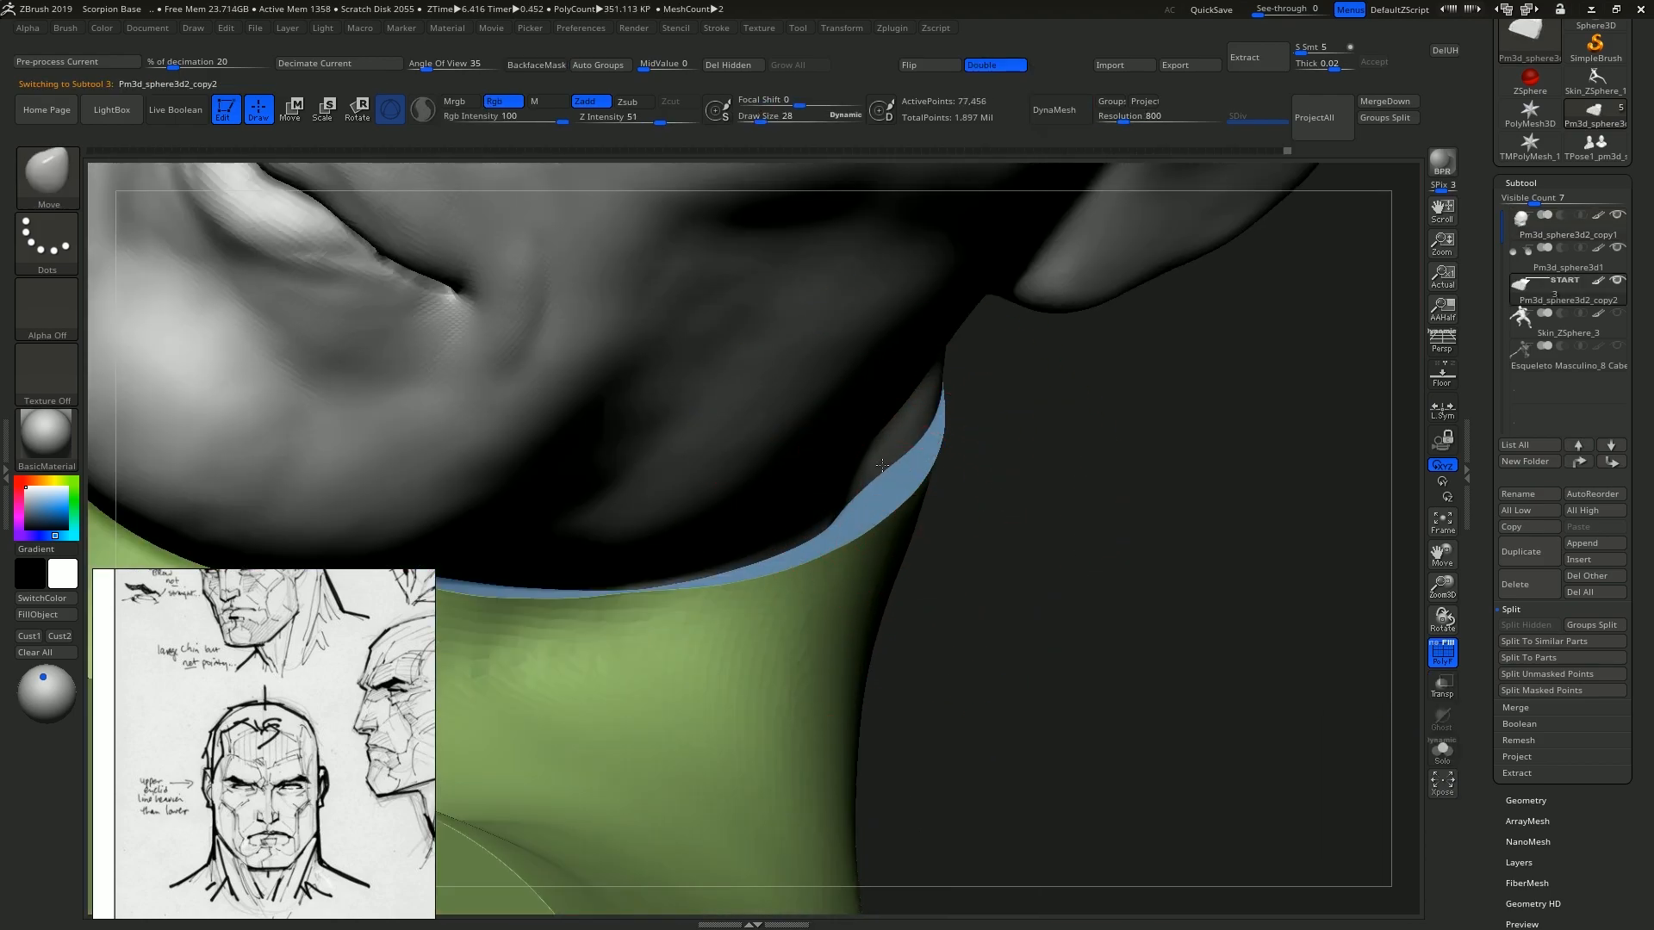
Fit the body's neck edge under the jaw with the Move brush at draw size 28 and refine the joint with Clay at draw size 14.
left_click_drag(883, 466, 810, 510)
right_click_drag(932, 507, 900, 528)
mouse_move(901, 469)
right_mouse_down()
mouse_move(911, 436)
mouse_move(948, 487)
right_mouse_up()
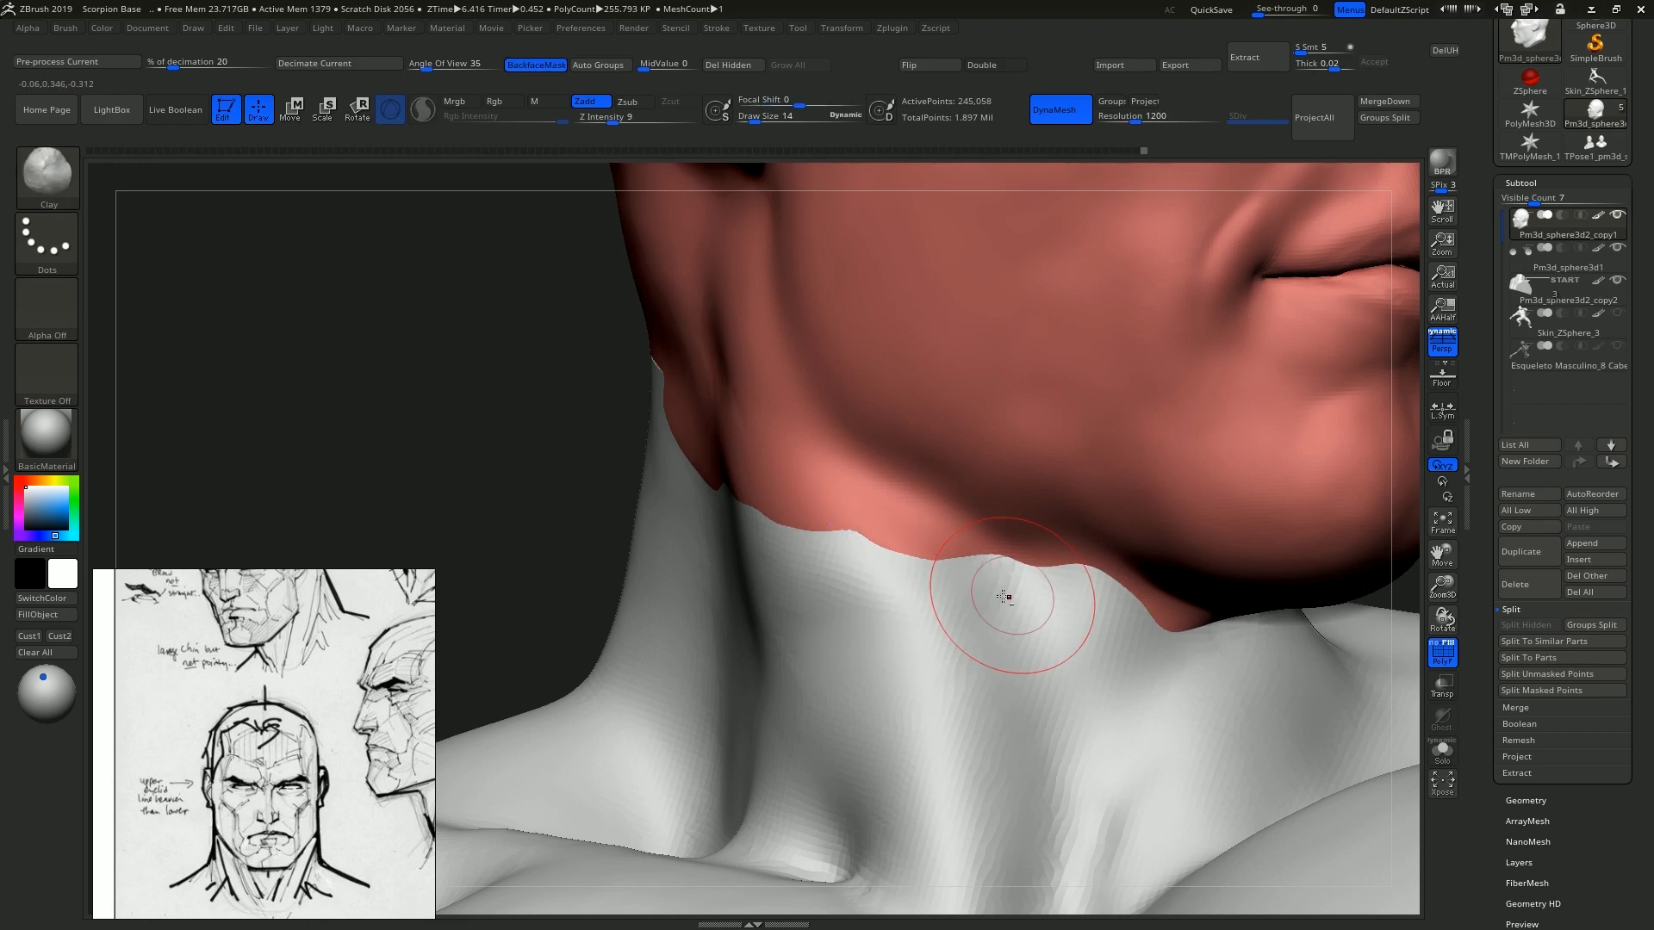
right_click_drag(990, 580, 1001, 558)
left_click_drag(1001, 557, 1004, 550, "shift")
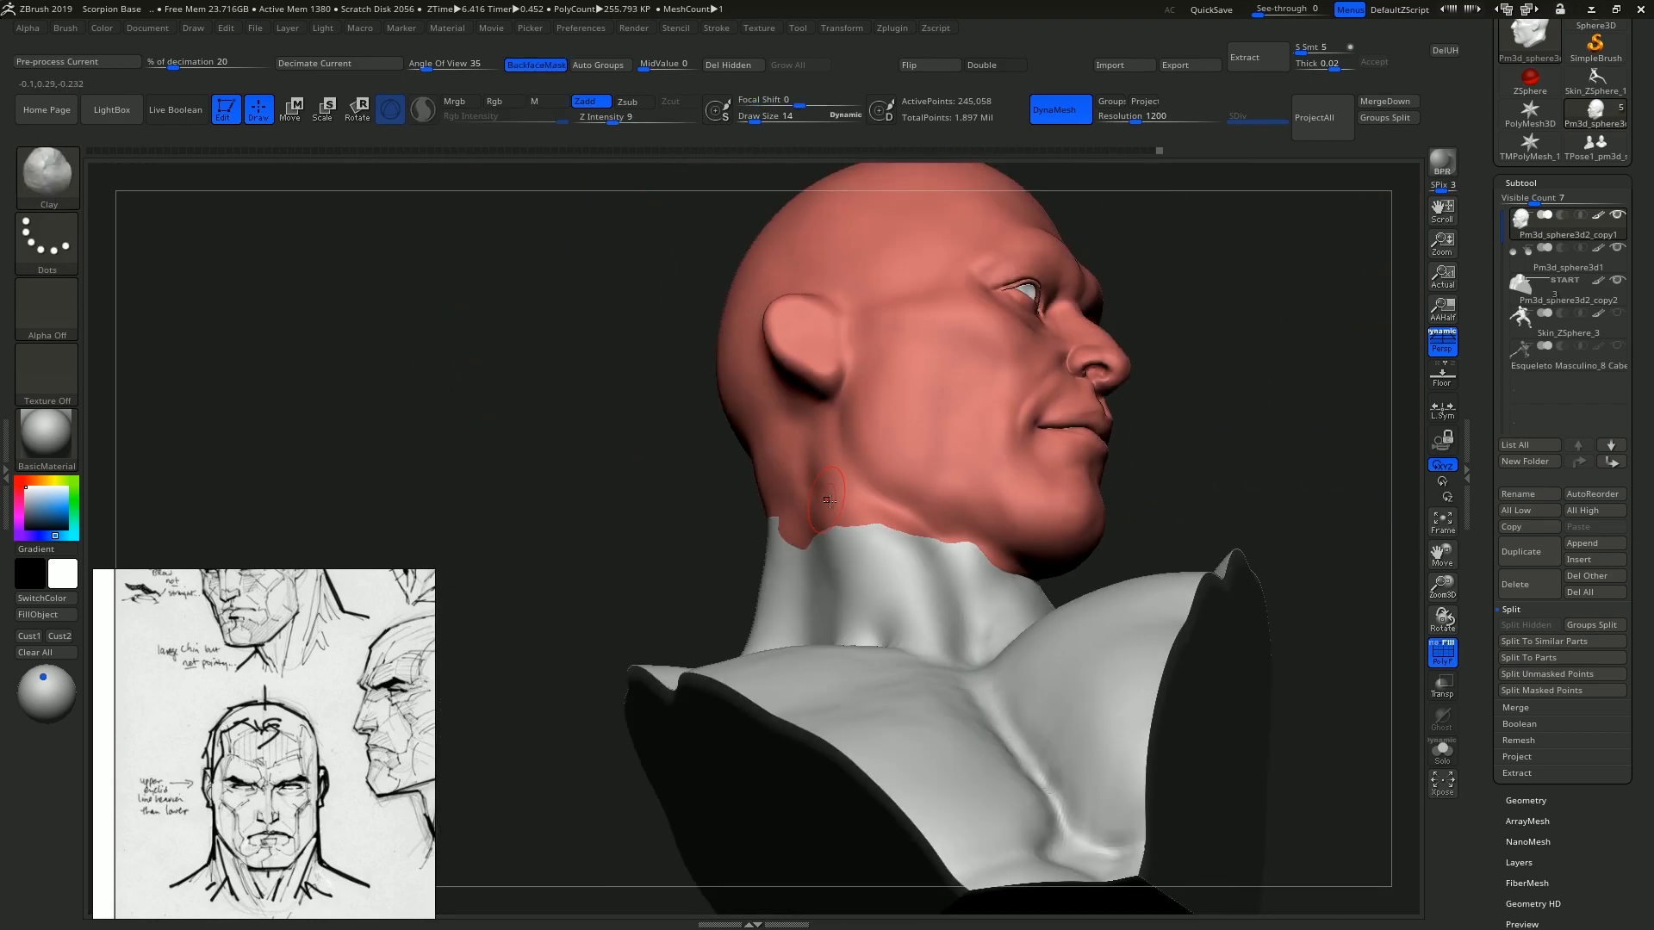
Merge the head and body meshes and smooth the seam along the neck below the jaw, undoing the last stroke.
mouse_move(887, 603)
right_mouse_down("ctrl")
mouse_move(889, 566)
mouse_move(854, 518)
right_mouse_up("ctrl")
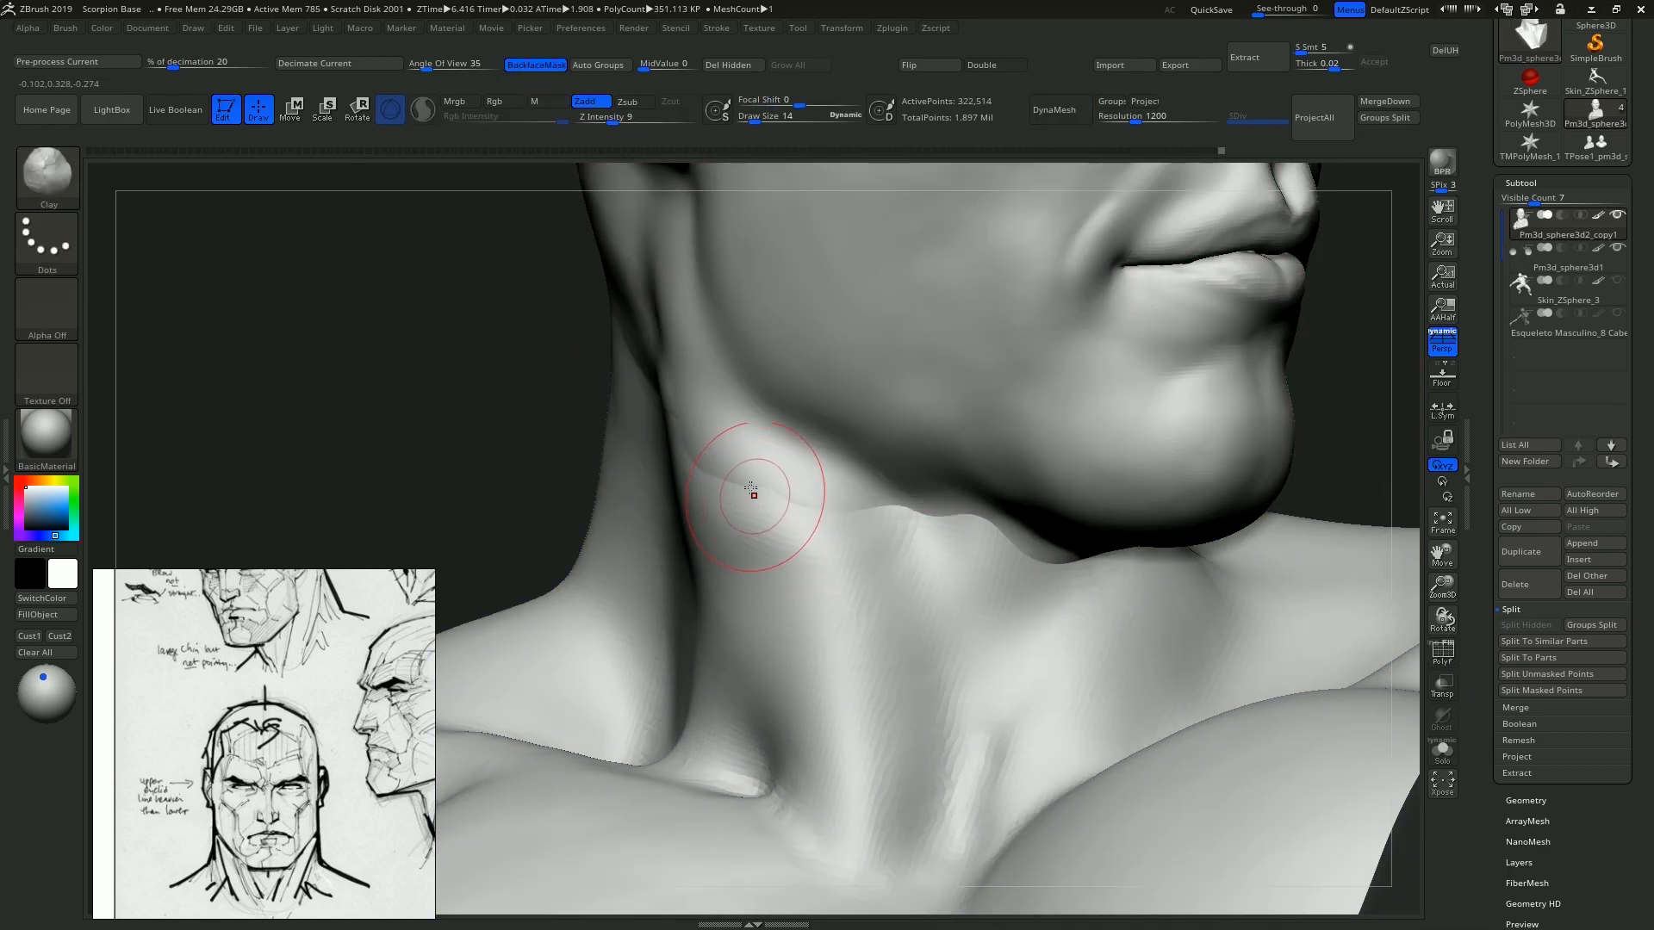
left_click_drag(788, 569, 782, 536, "shift")
mouse_move(782, 536)
right_mouse_down("ctrl")
mouse_move(766, 482)
mouse_move(815, 474)
right_mouse_up("ctrl")
mouse_move(797, 466)
left_mouse_down("shift")
mouse_move(818, 491)
mouse_move(750, 490)
mouse_move(844, 520)
left_mouse_up("shift")
key("ctrl+z")
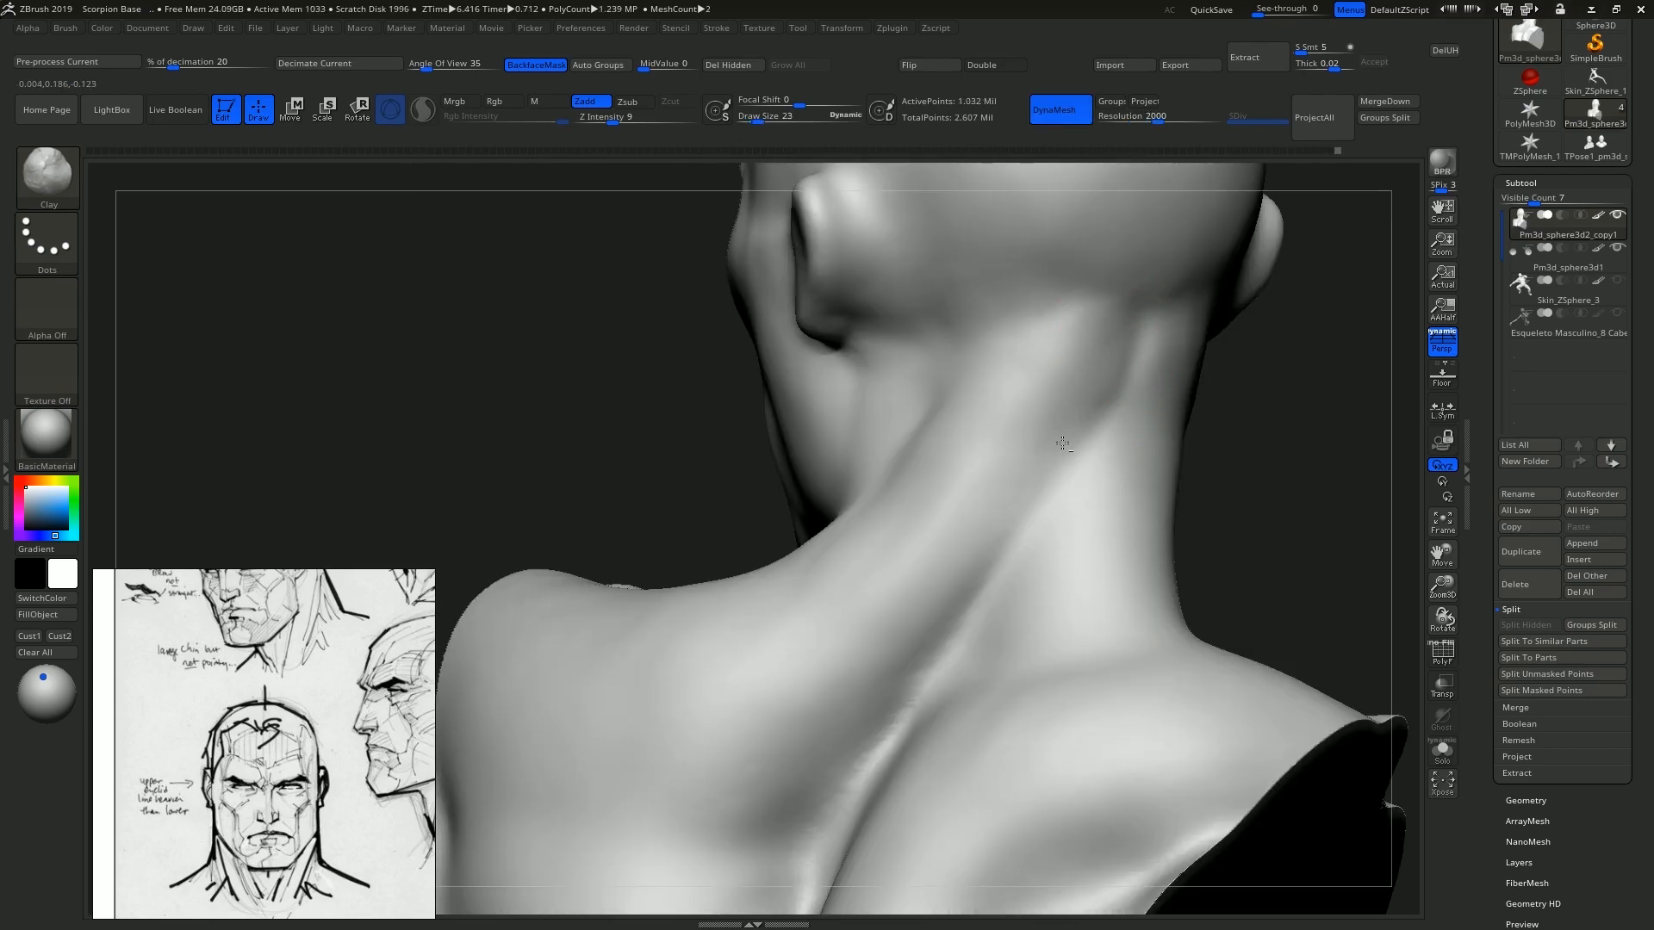
Sculpt the back of the neck and upper trapezius with the Clay brush at draw sizes 23 and 28.
right_click_drag(1109, 416, 1080, 399)
right_click_drag(1017, 498, 1104, 392)
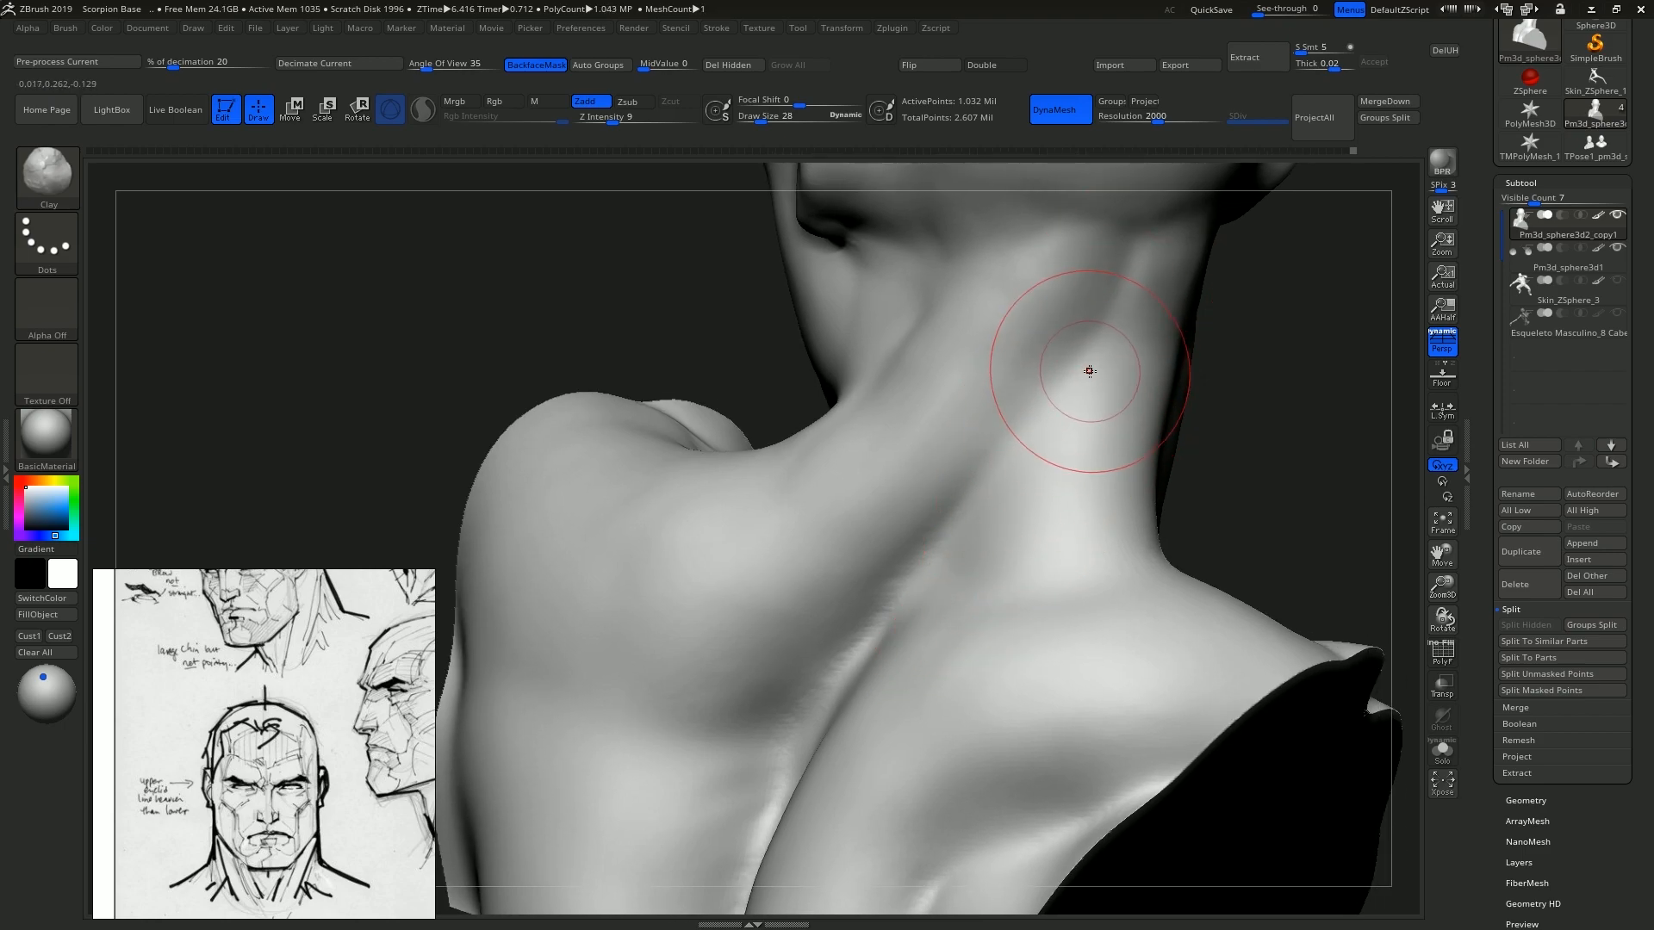
mouse_move(1082, 369)
right_mouse_down()
mouse_move(1082, 387)
mouse_move(1019, 394)
right_mouse_up()
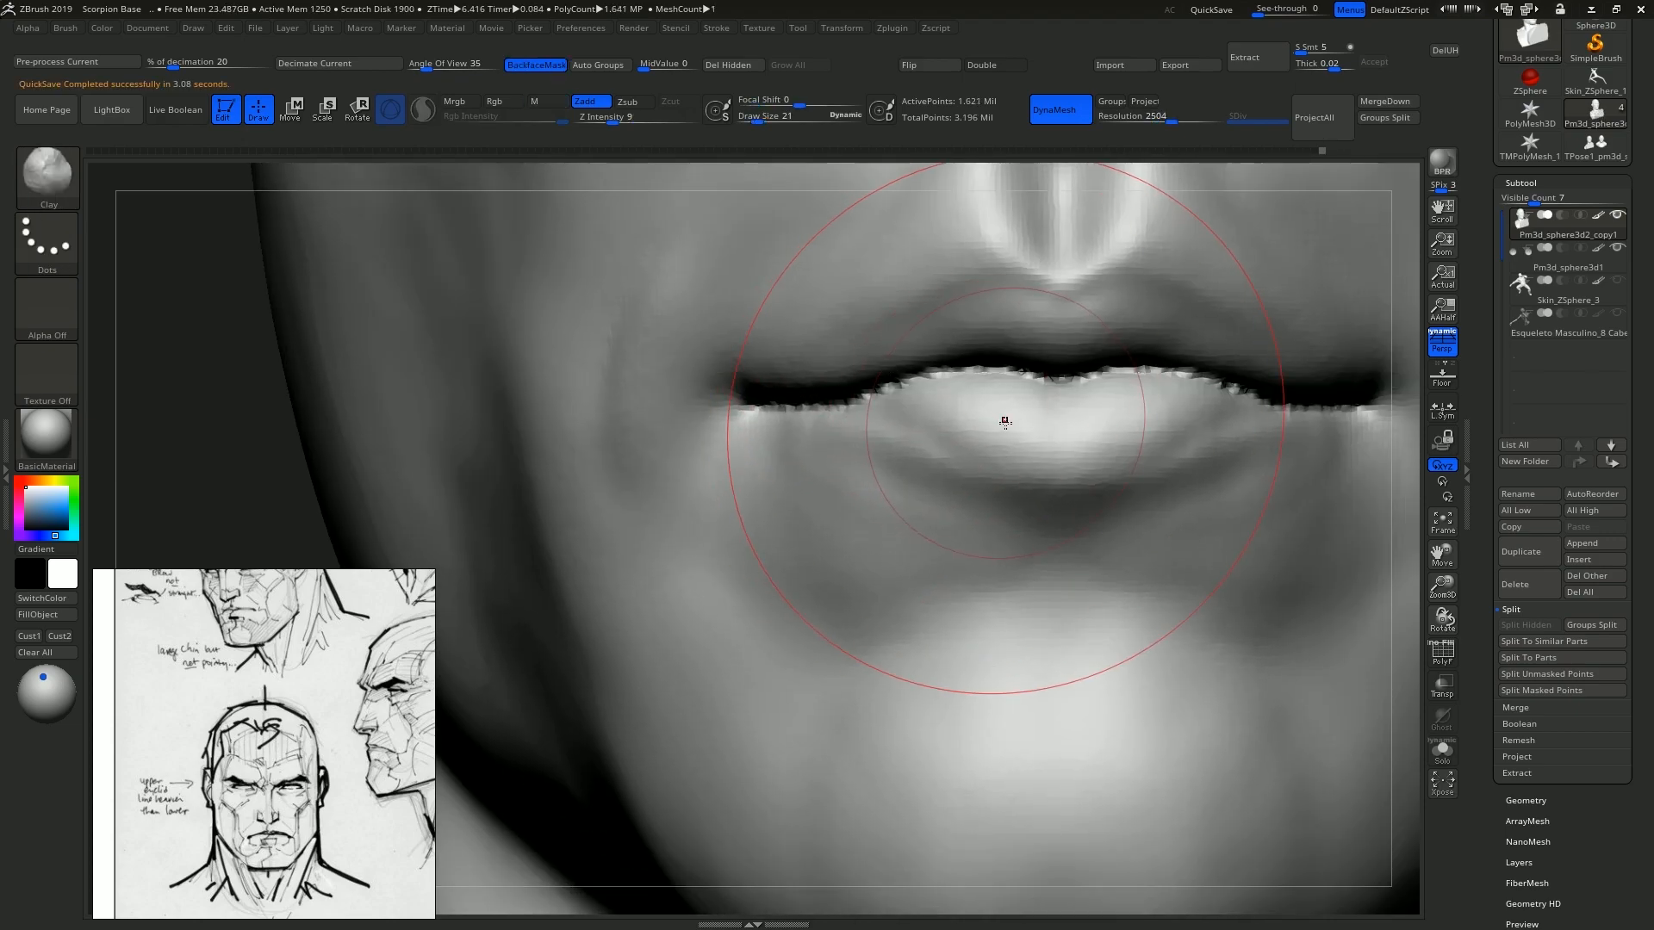
Smooth the line between the lips with the Smooth brush at draw size 3 and check the eyelid edges.
right_click_drag(1004, 417, 942, 379)
key("shift")
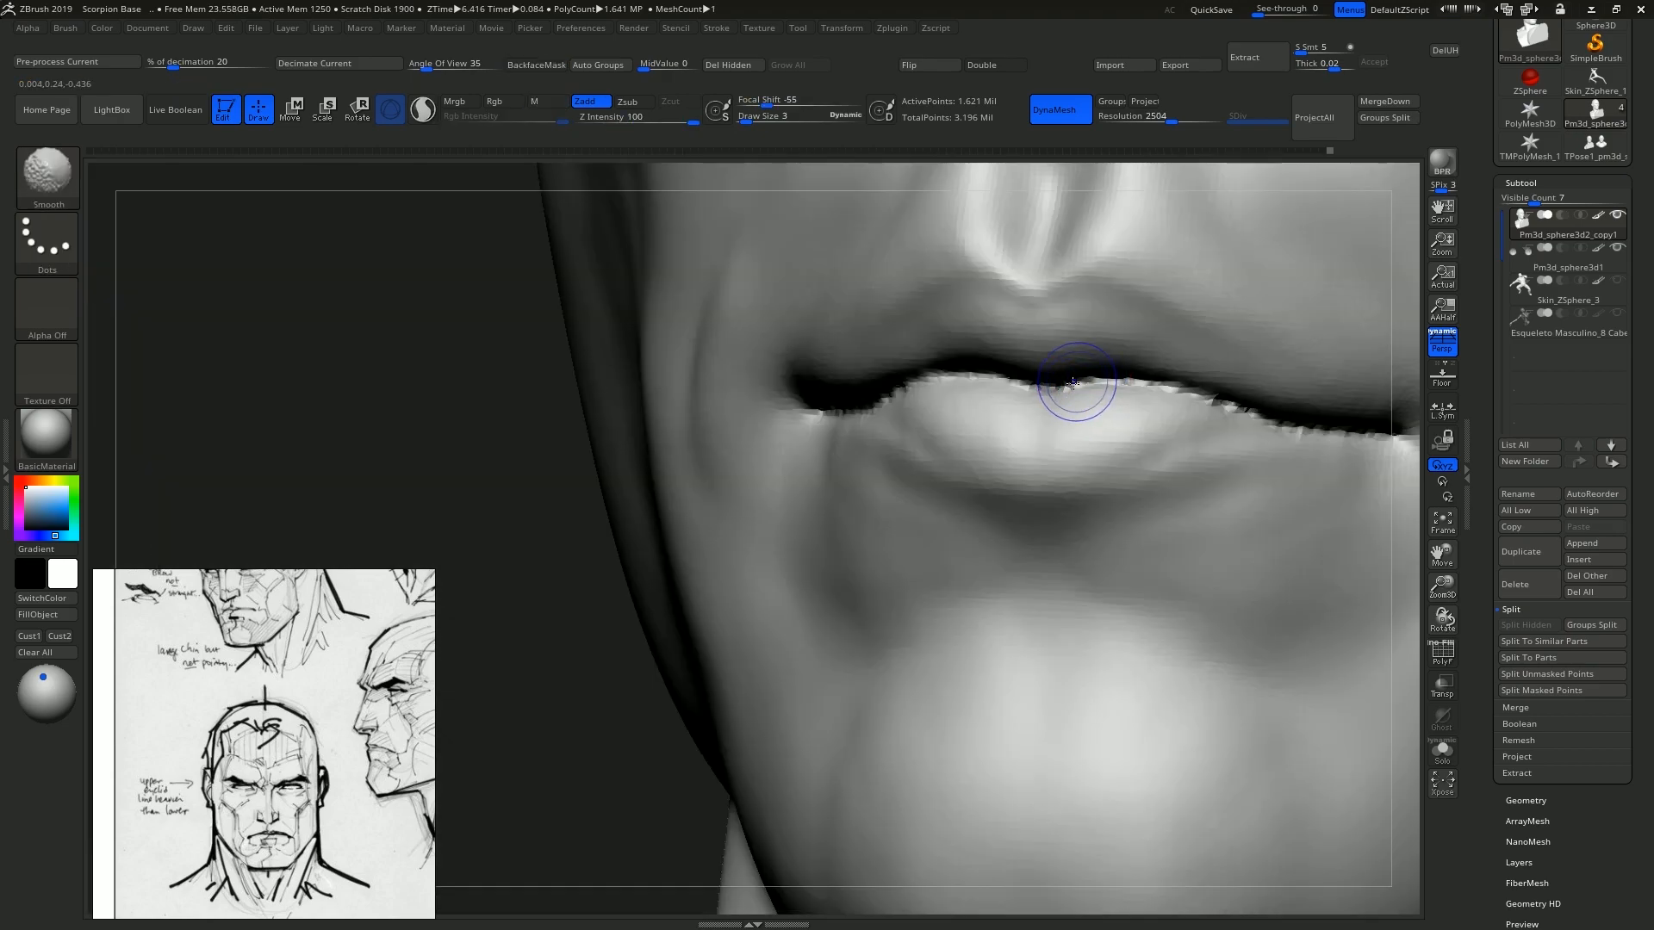
key("ctrl")
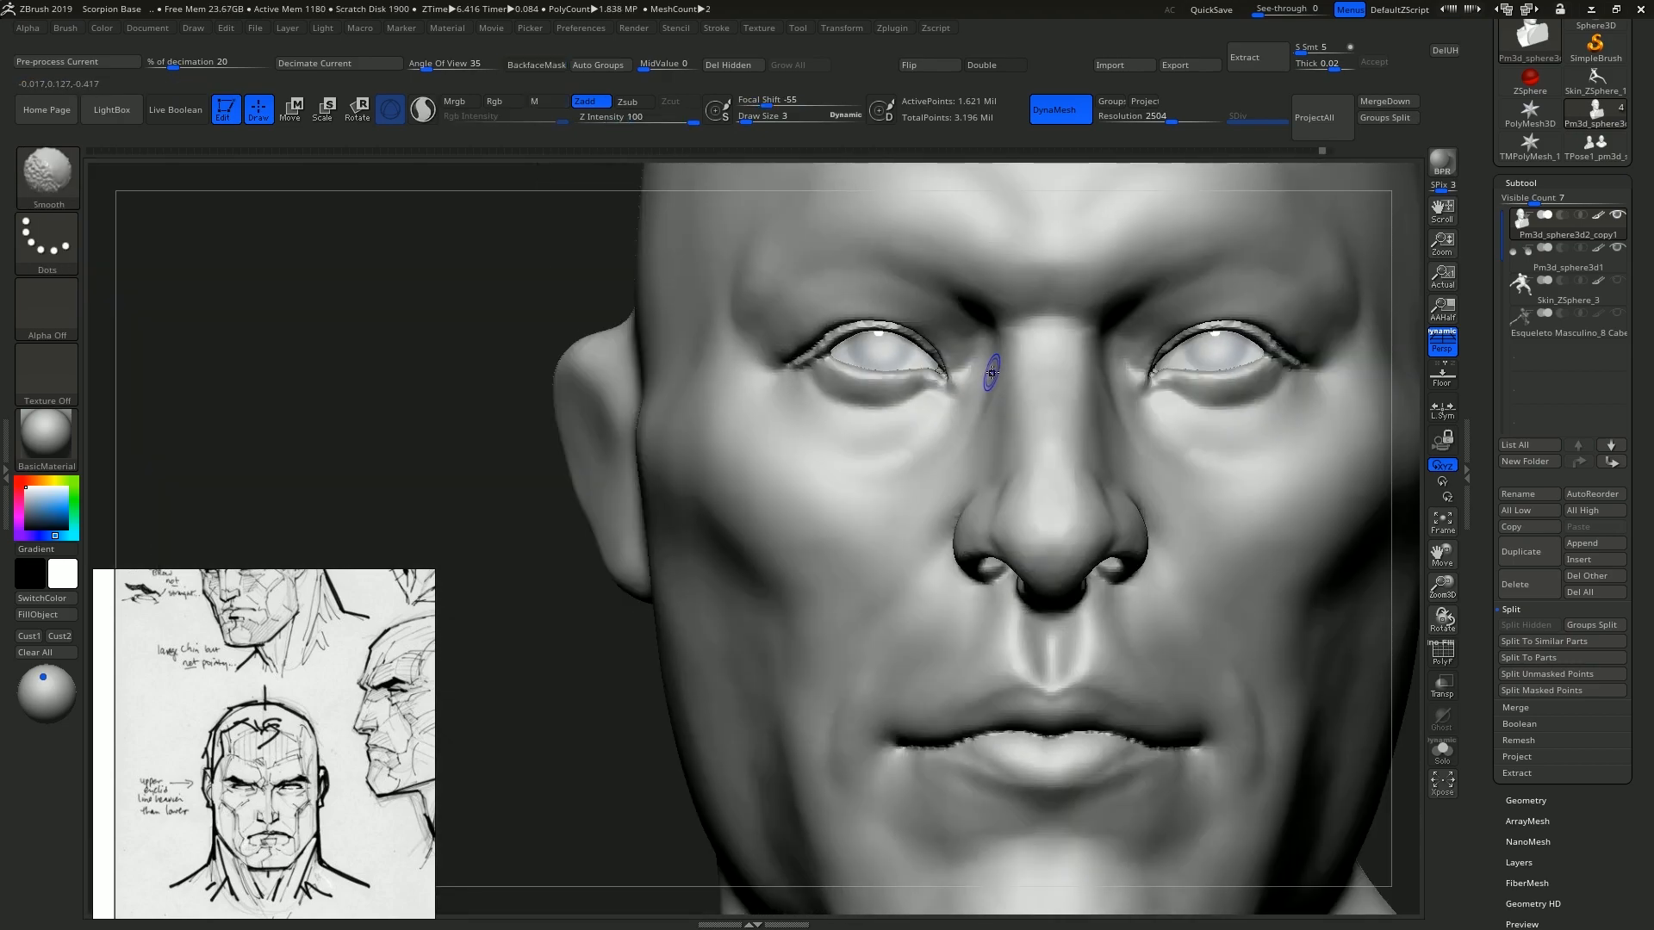
key("ctrl")
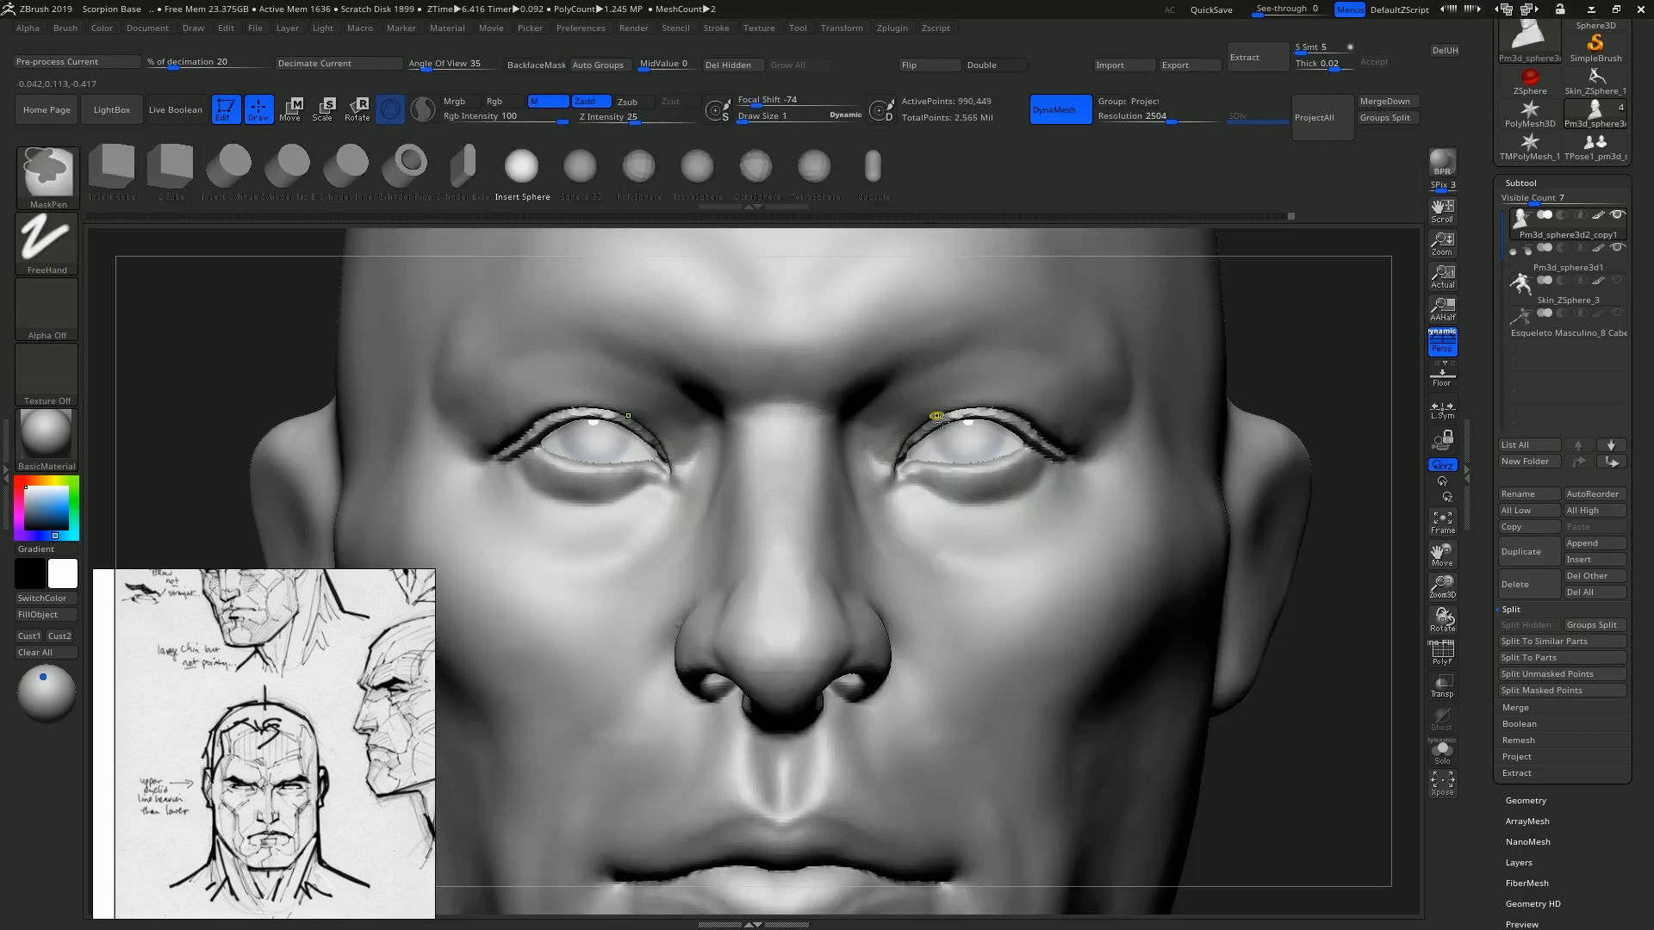
right_click_drag(942, 422, 813, 555, "ctrl")
left_click_drag(813, 555, 825, 565)
right_click_drag(1032, 569, 1085, 492, "ctrl")
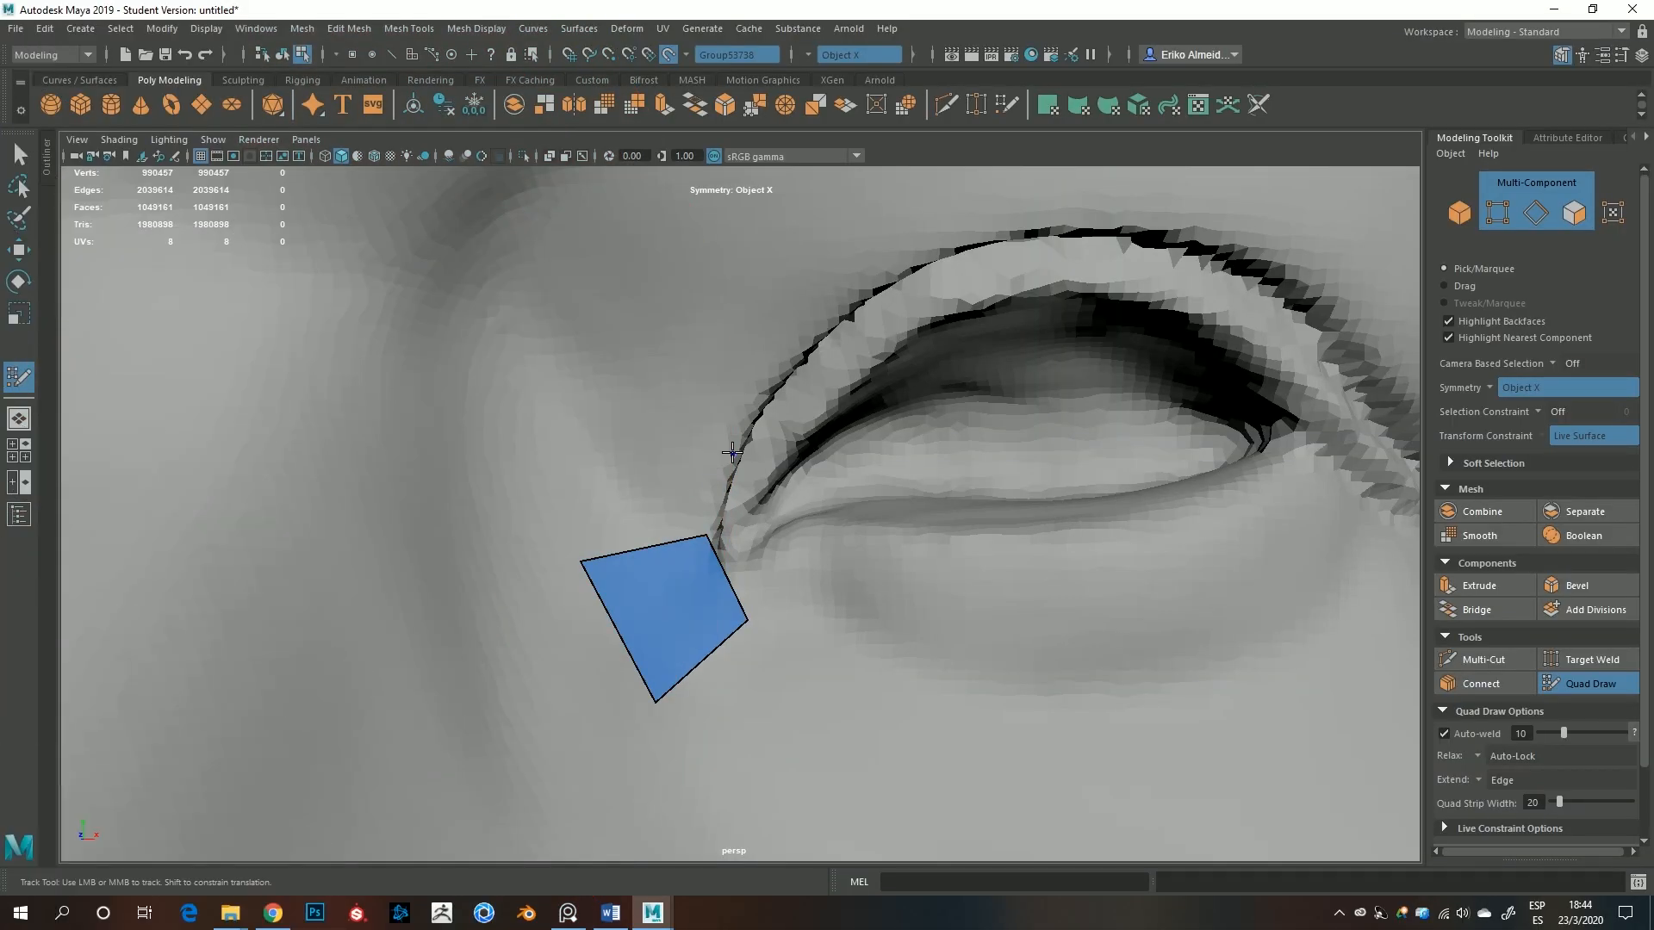
Switch to Maya and lay a ring of quads around the upper eyelid and inner eye corner with Quad Draw and X symmetry.
left_click_drag(733, 453, 744, 443)
left_click(601, 398)
left_click(653, 492, "shift")
middle_click_drag(714, 539, 637, 689, "alt")
key("Tab")
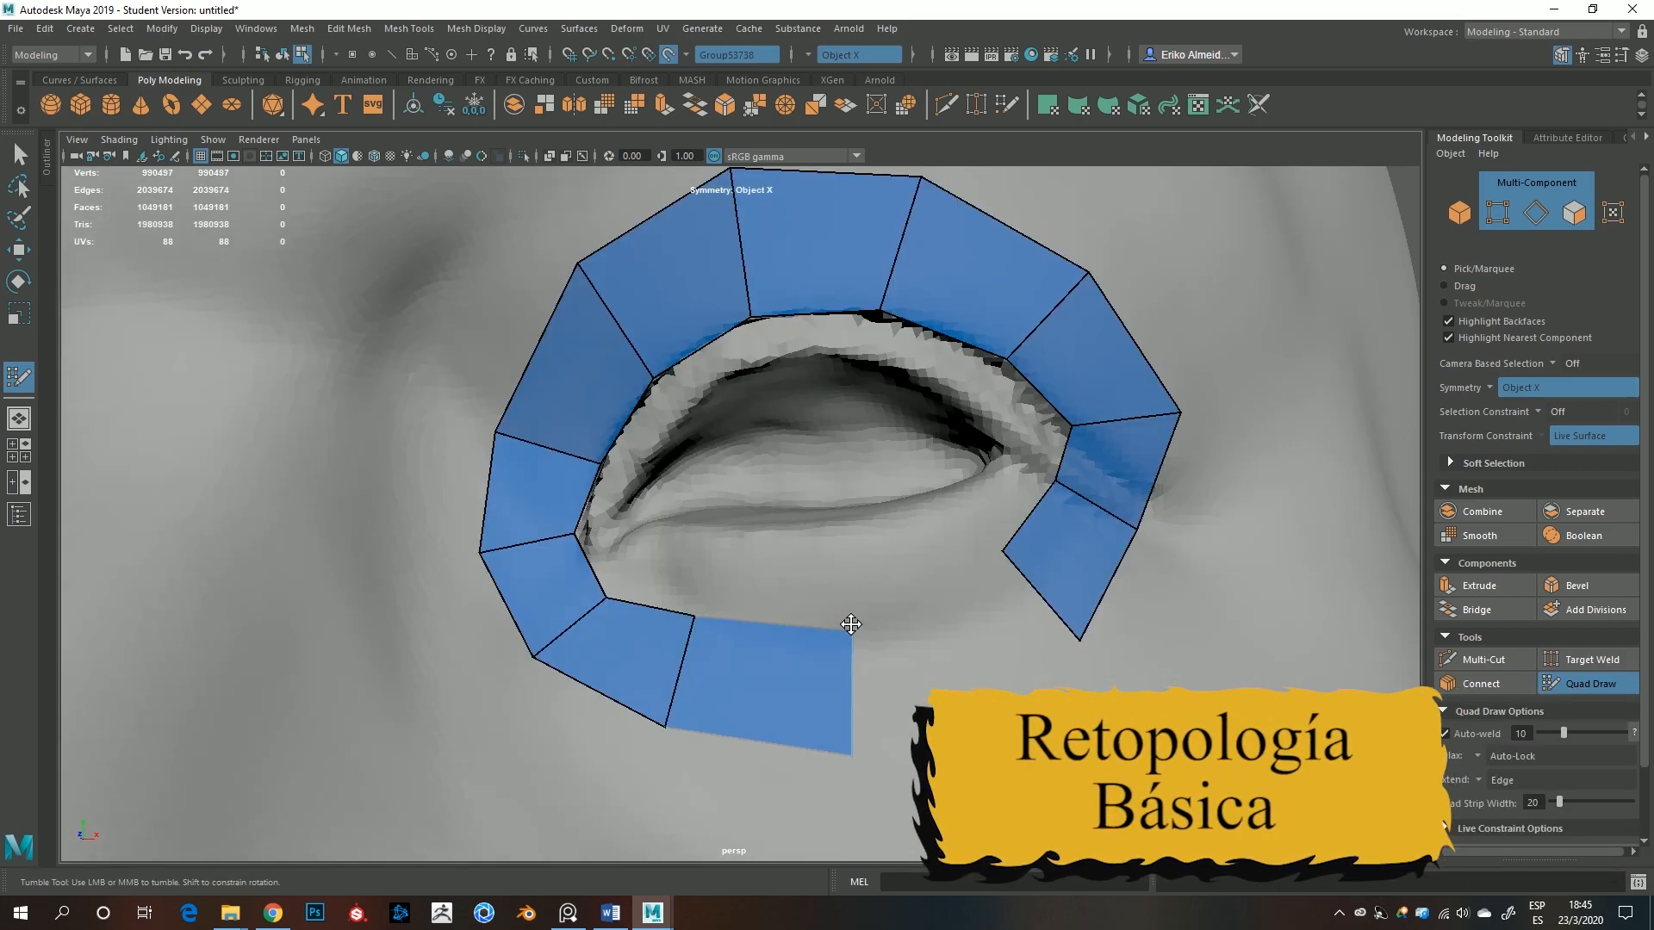
Complete the quad ring below the eye and add an inner row of quads along the eyelid edge.
left_click(926, 668, "shift")
left_click_drag(847, 694, 872, 680)
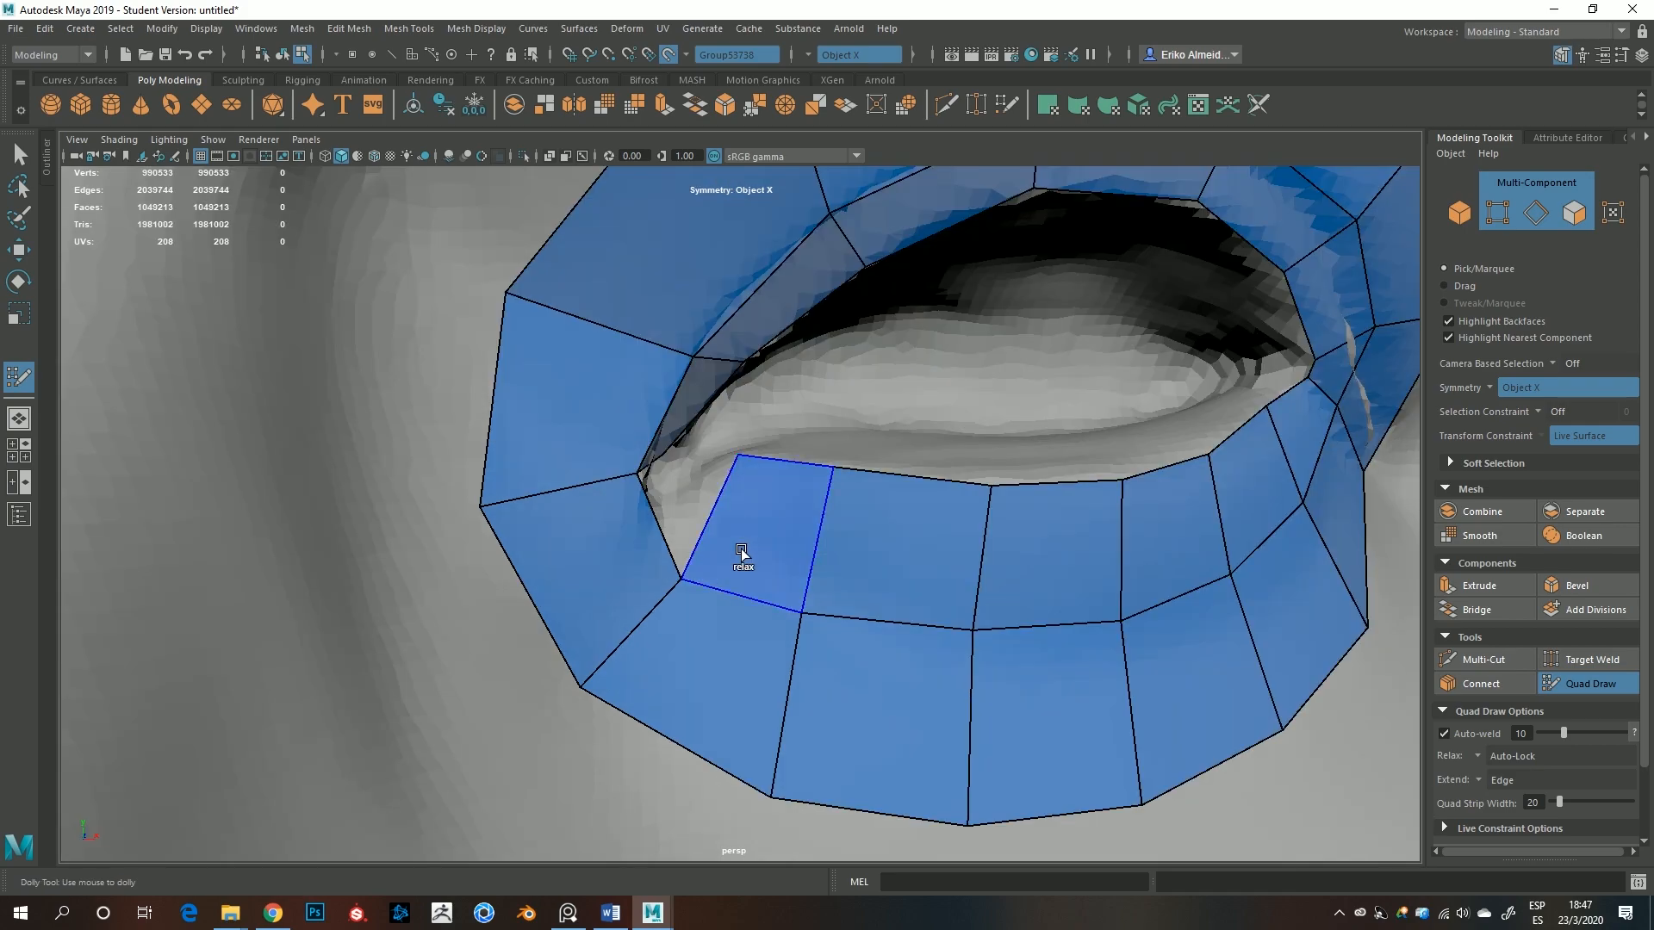
scroll(745, 547, "up", 6)
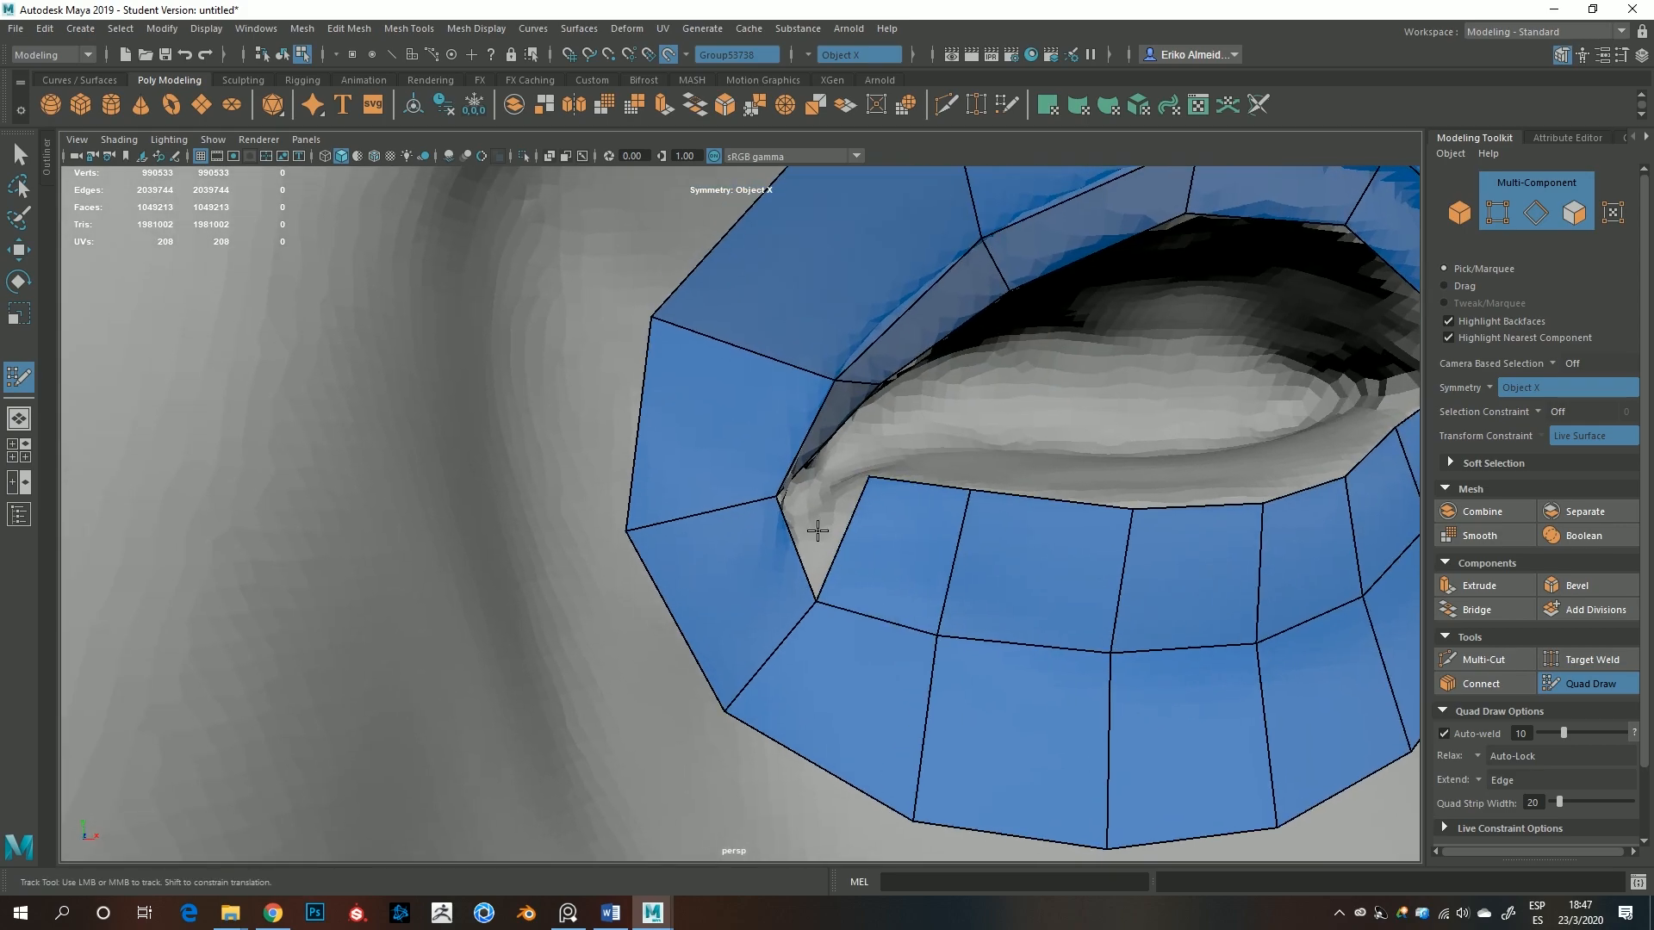
scroll(756, 540, "down", 5)
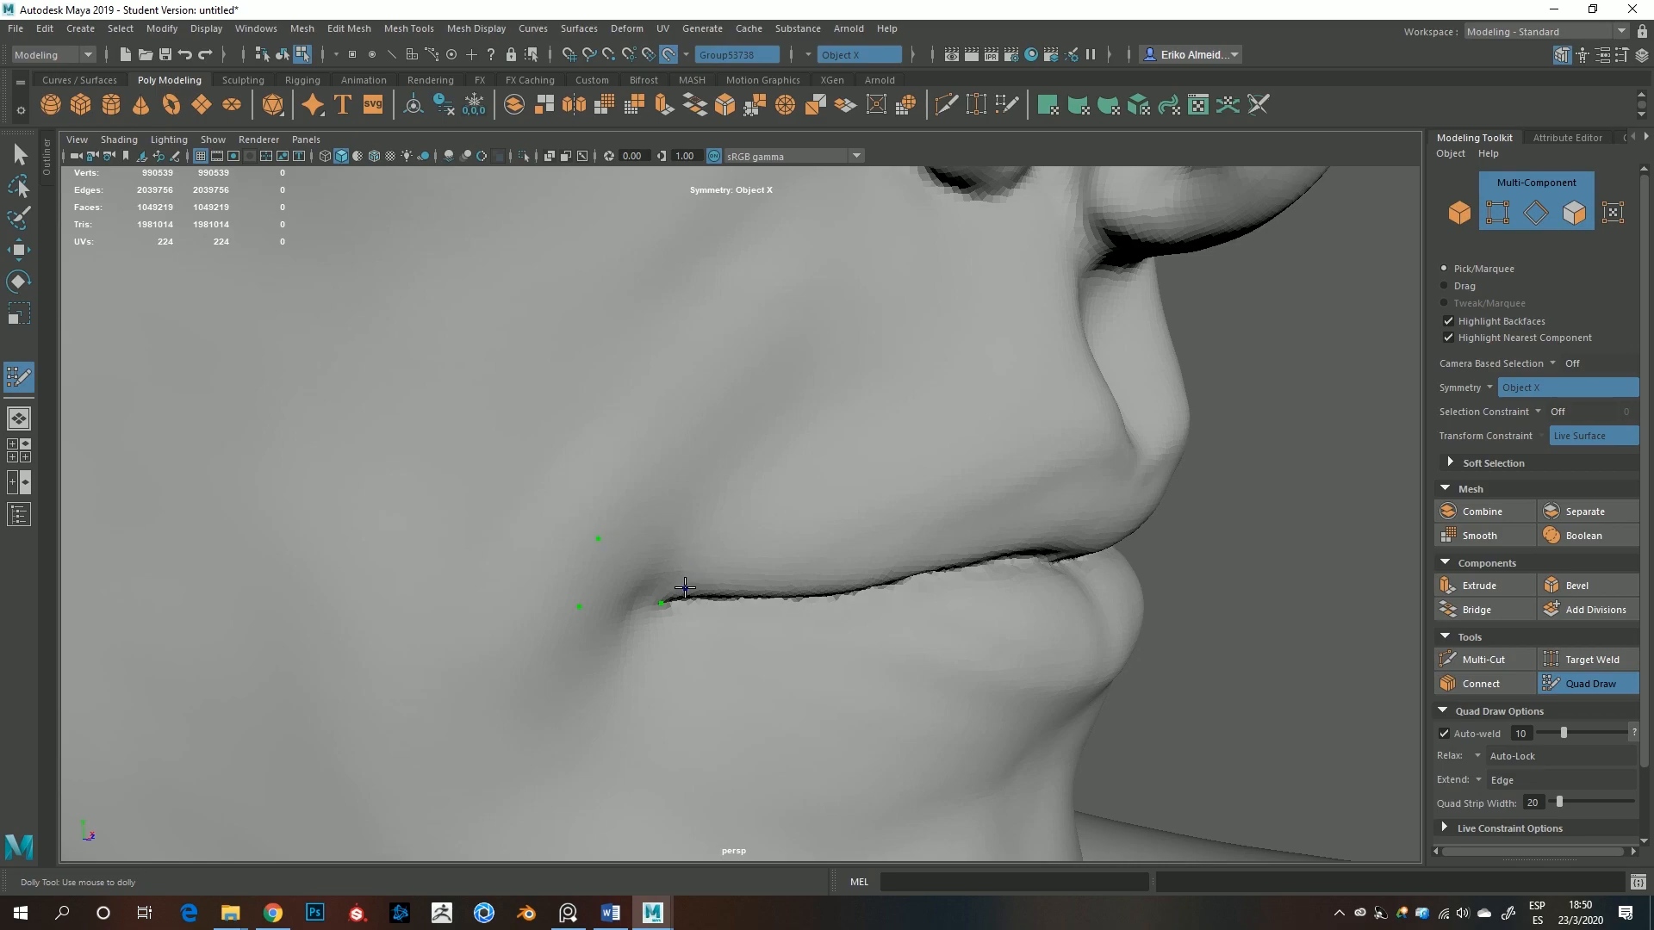
Lay rings of quads around the lips from the mouth corner and adjust the vertices along the upper lip.
left_click(647, 569, "shift")
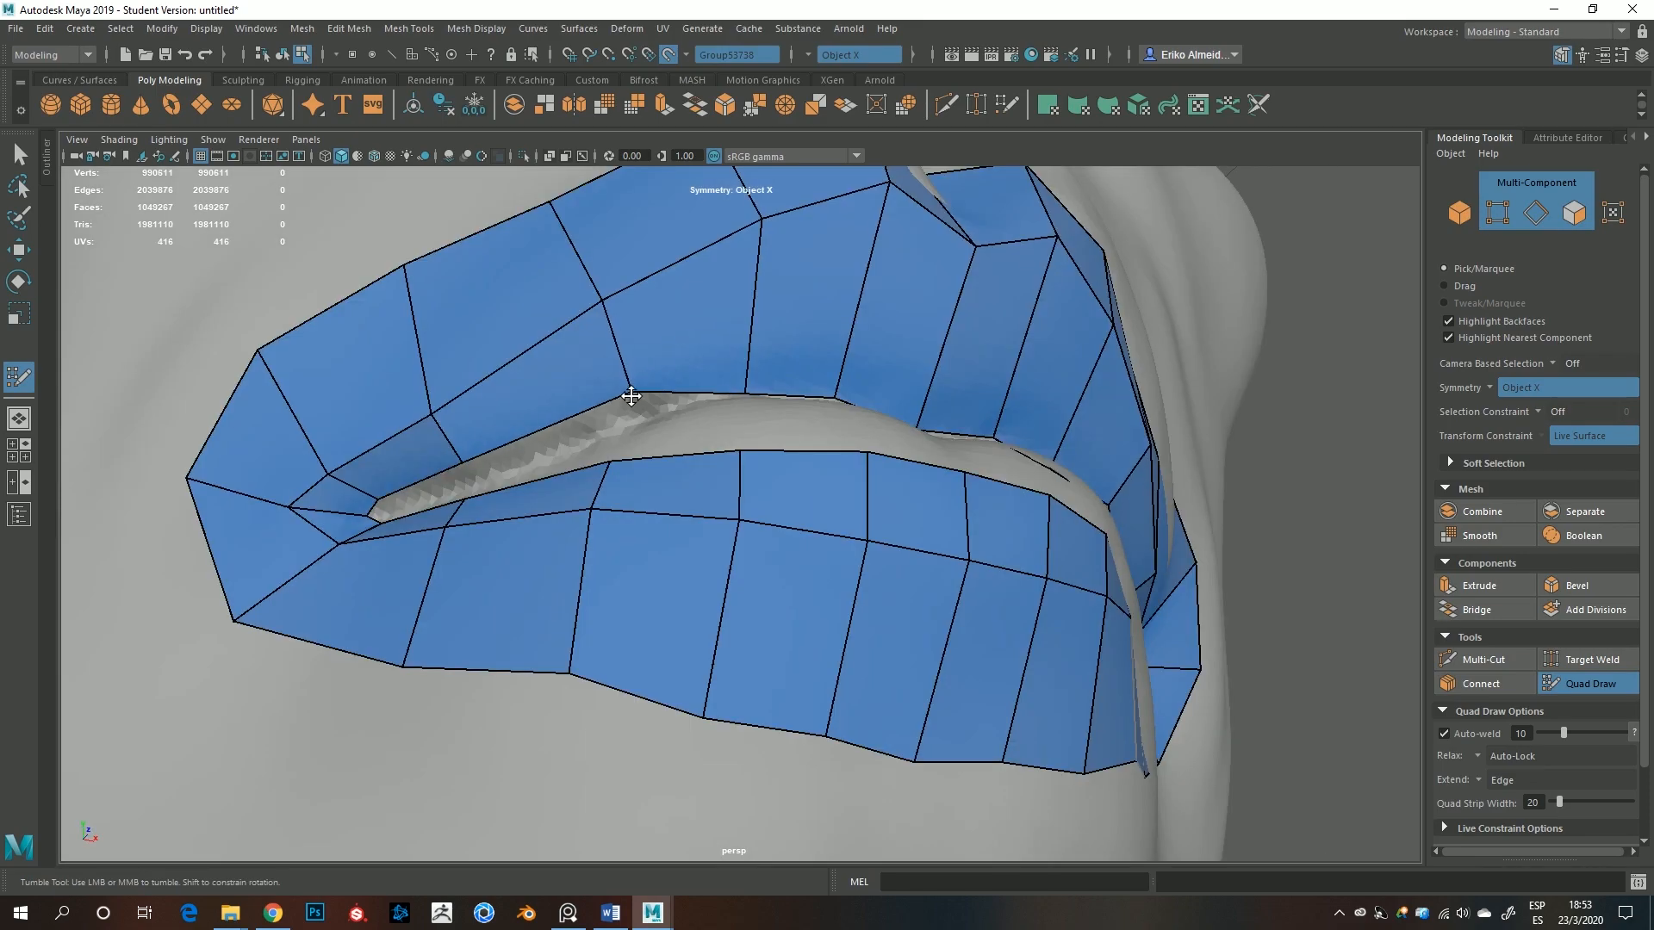
mouse_move(468, 466)
left_mouse_down()
mouse_move(476, 489)
mouse_move(603, 379)
mouse_move(528, 417)
left_mouse_up()
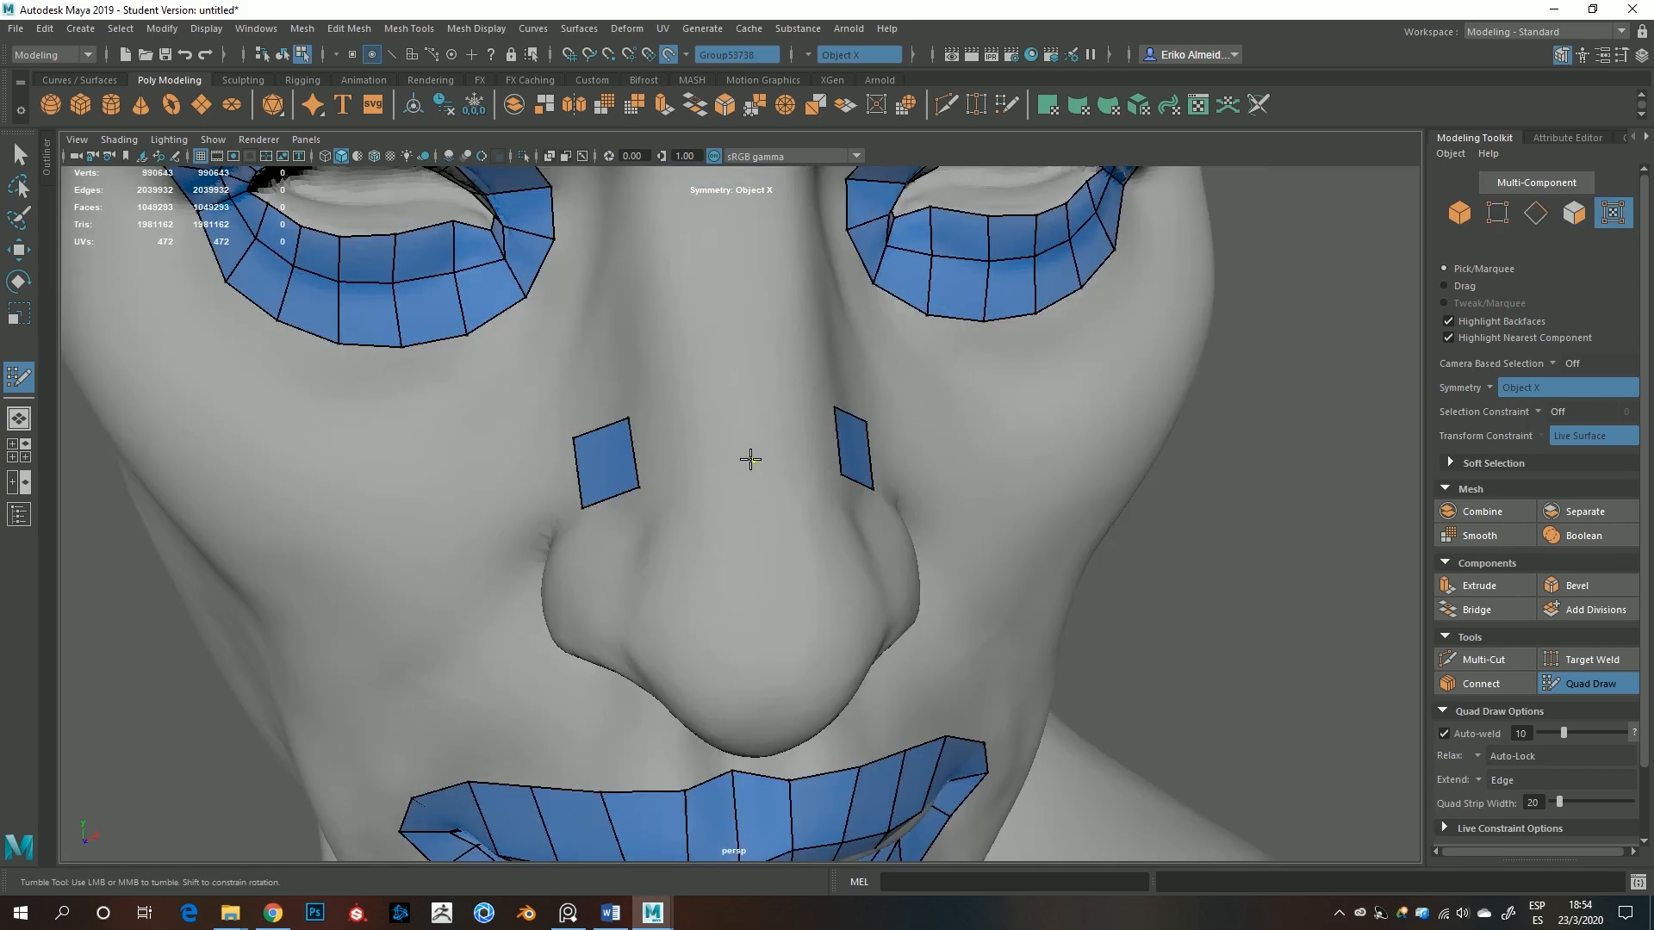
Add quads across the nose bridge and extend the jaw strip to meet at the centre of the chin.
left_click(705, 447, "shift")
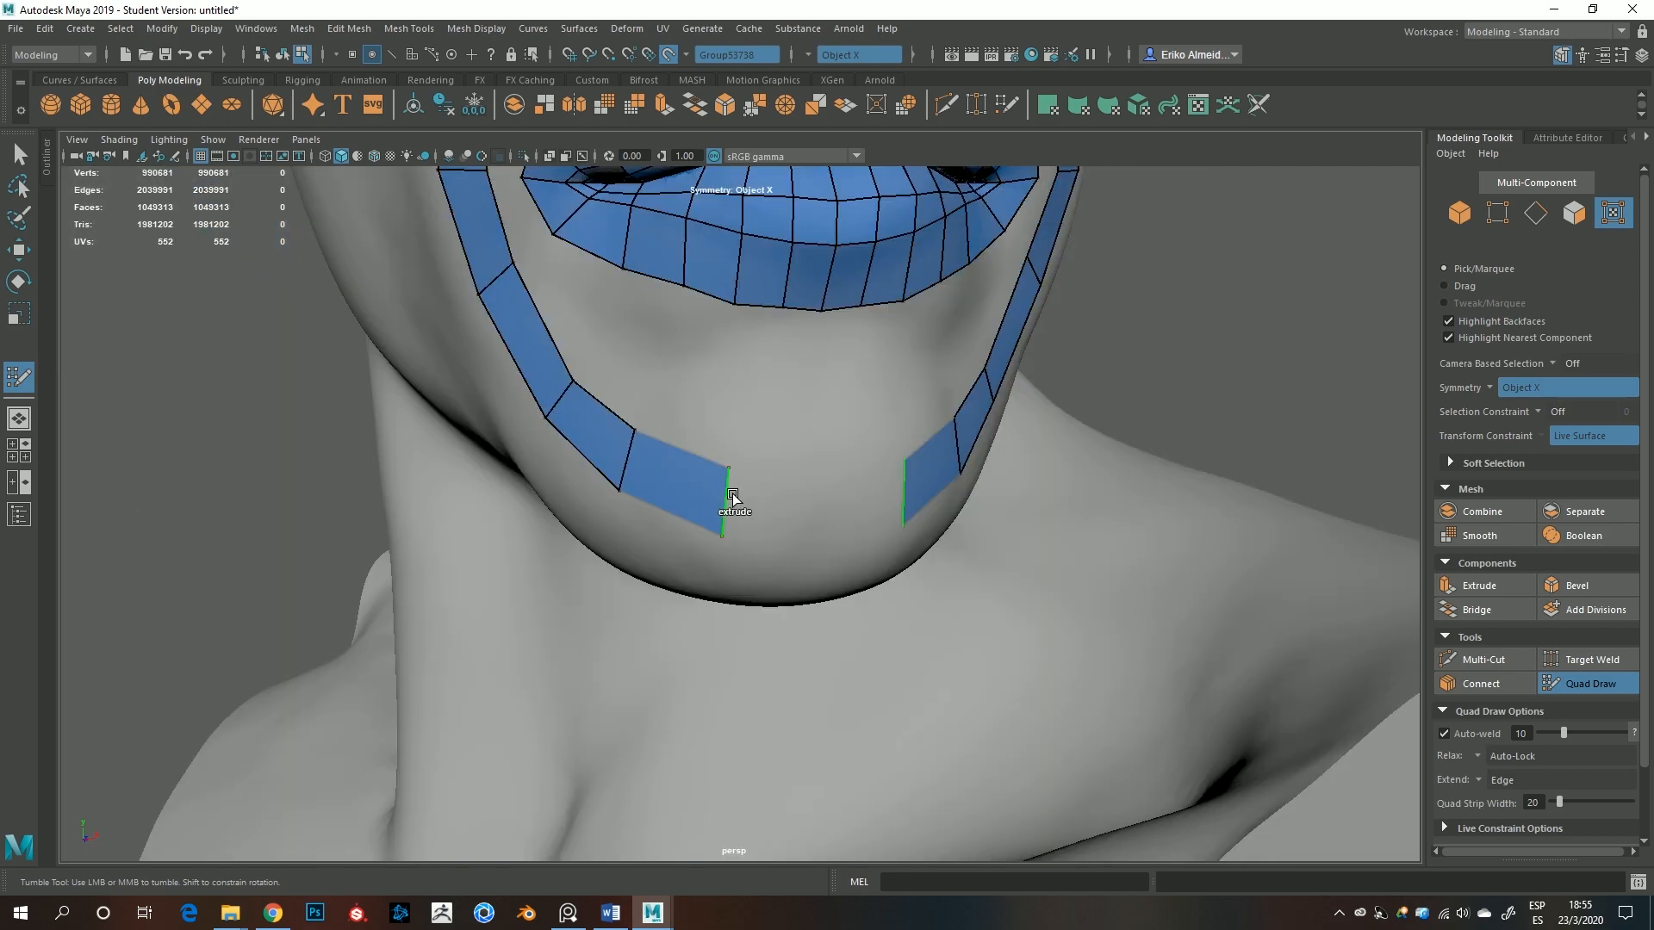
left_click_drag(731, 494, 821, 503)
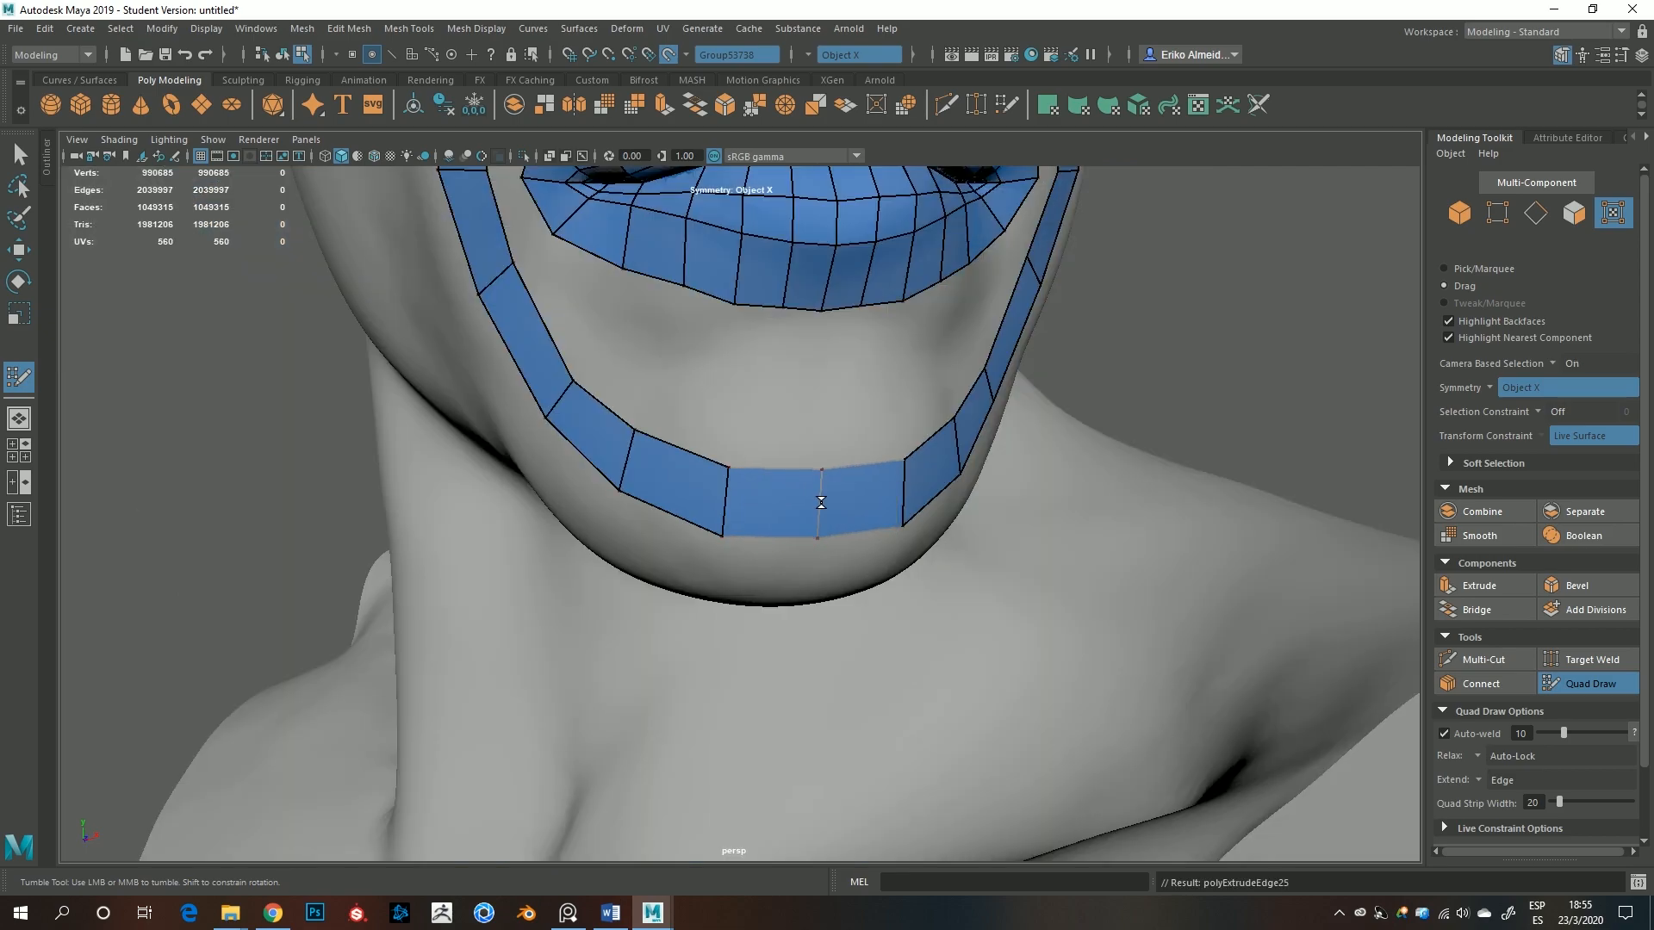
left_click_drag(776, 552, 775, 428, "ctrl")
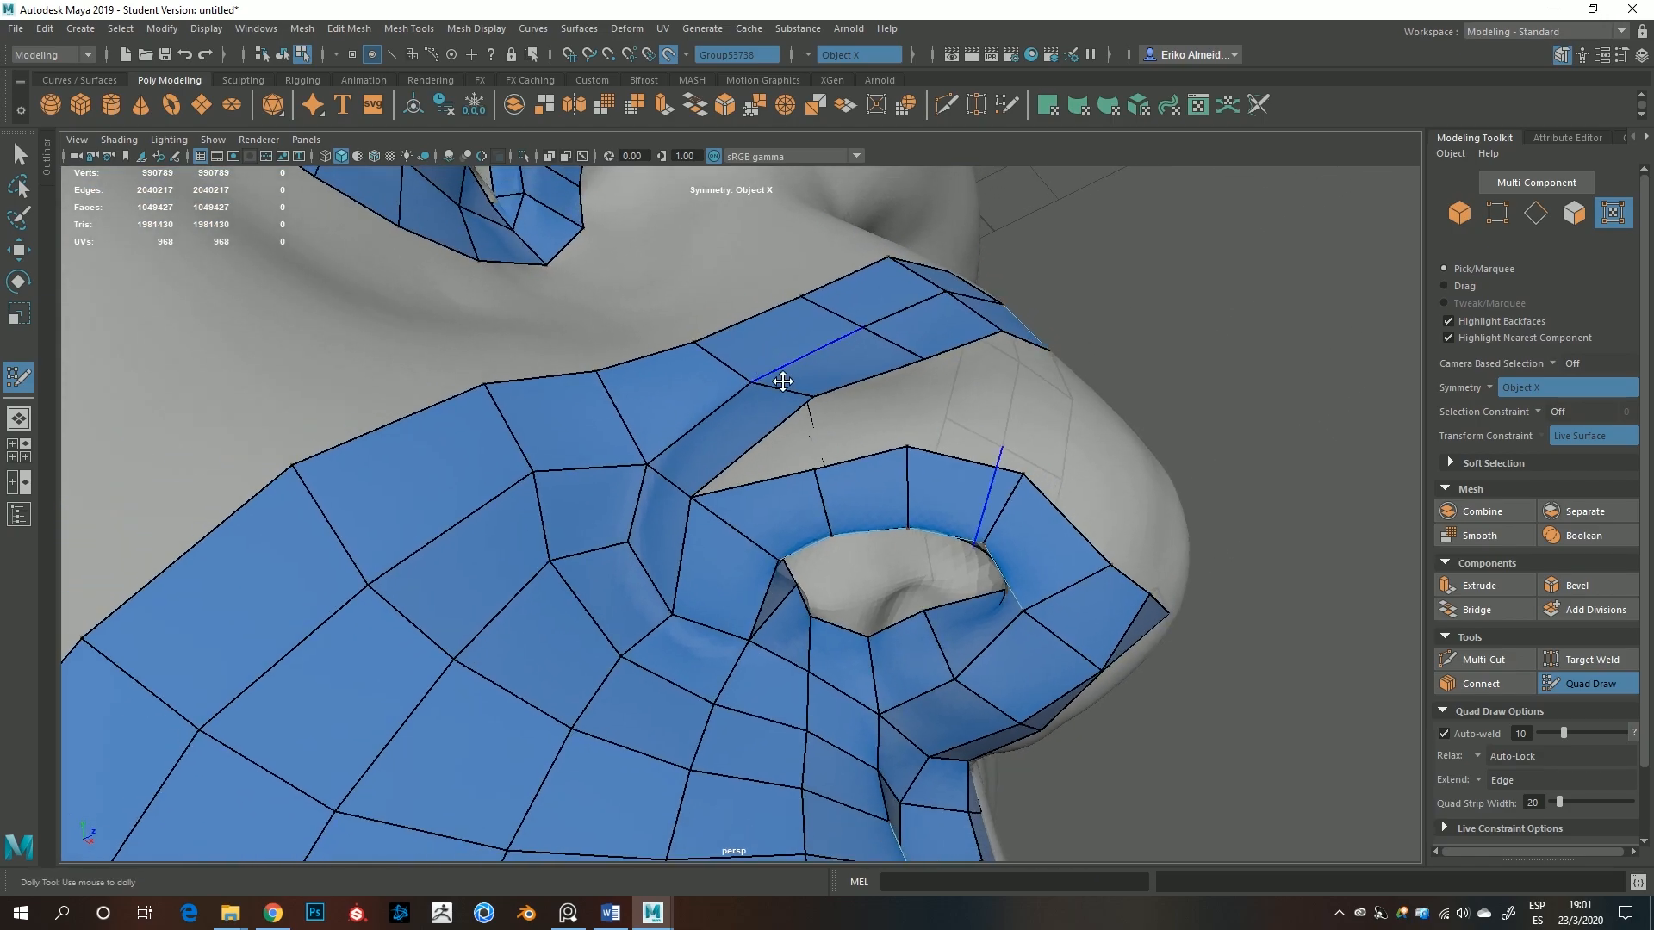
Fill the remaining gaps on the side and tip of the nose with quads.
left_click_drag(782, 381, 921, 431, "alt")
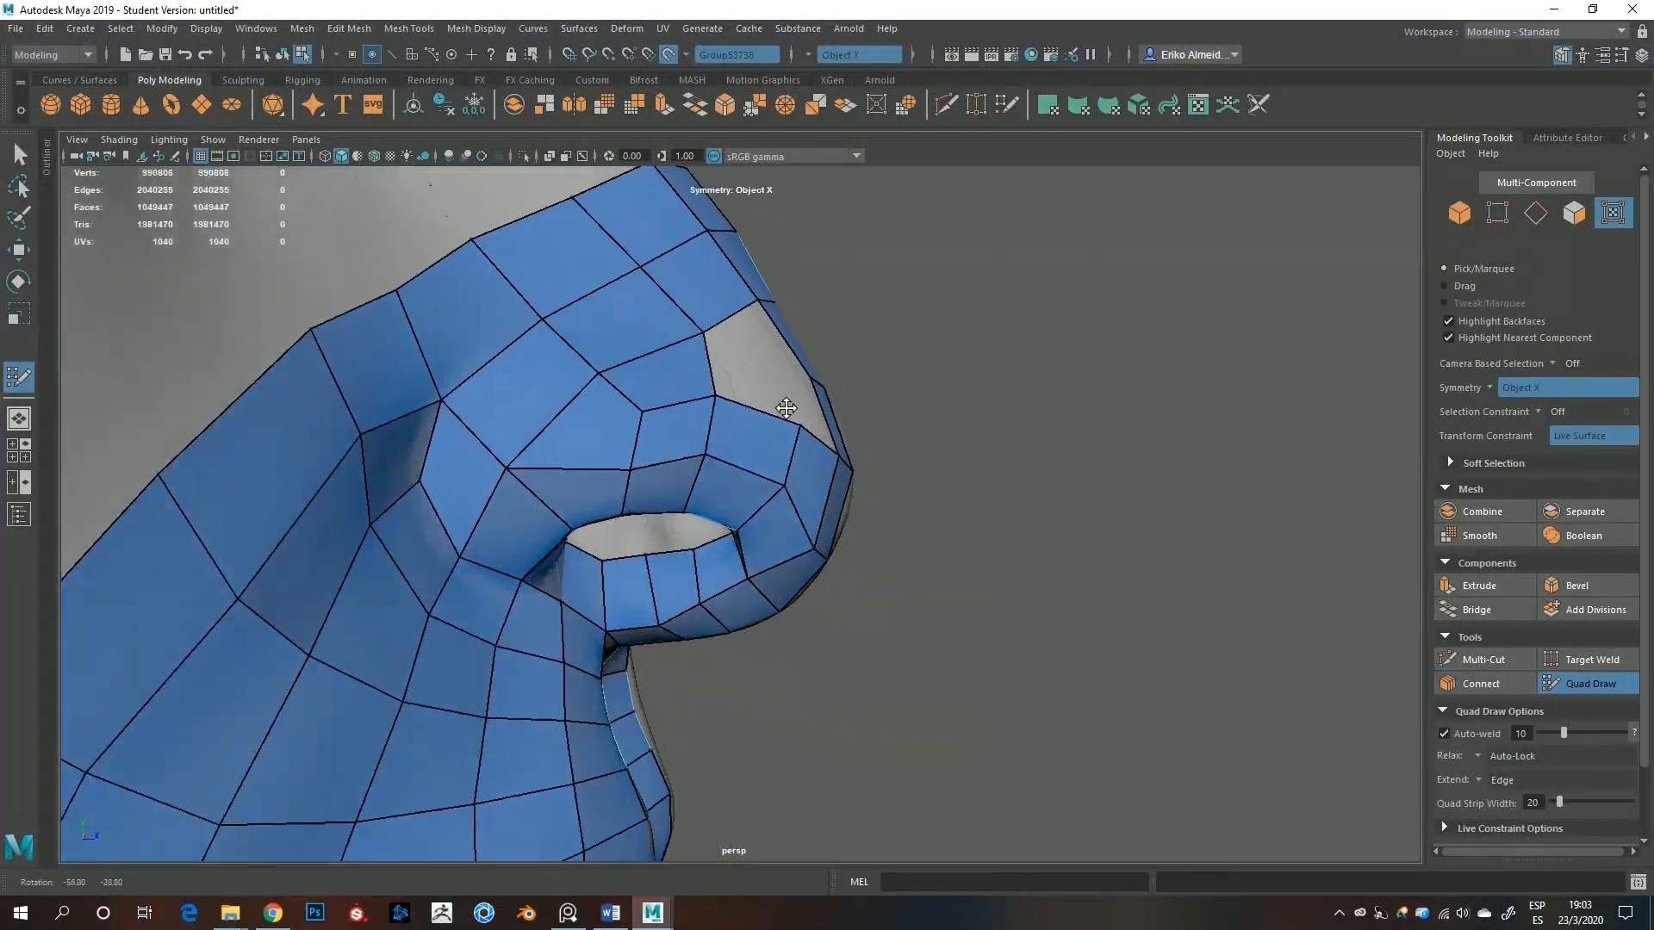
left_click_drag(786, 406, 602, 414, "alt")
left_click_drag(620, 499, 739, 403, "alt")
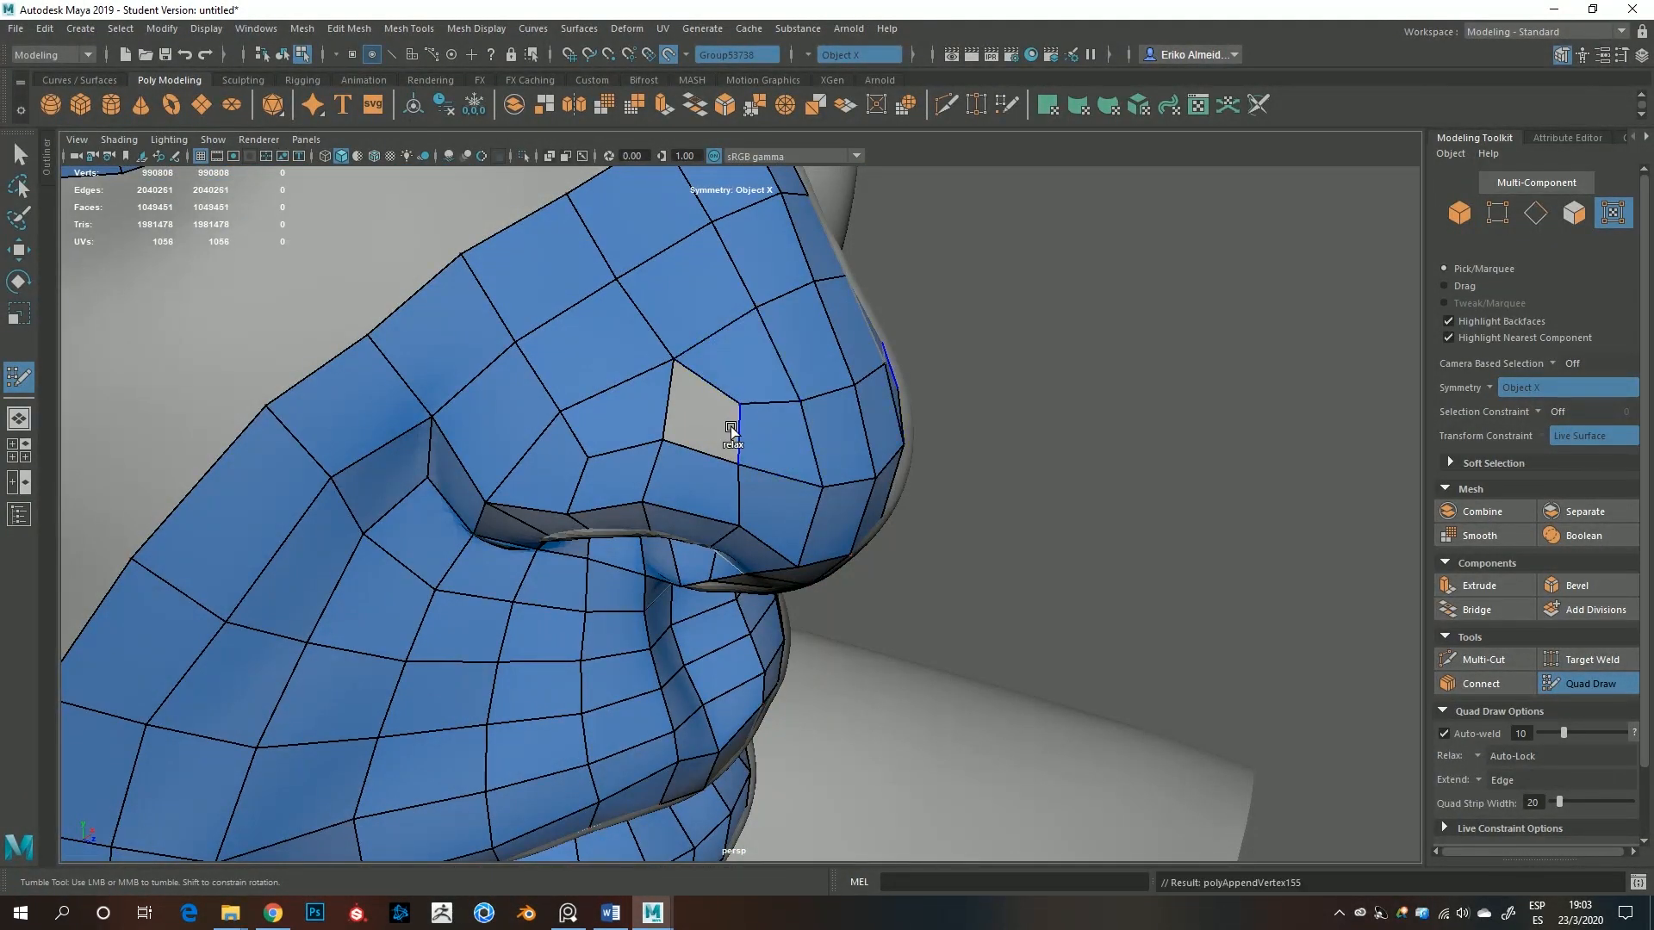
left_click(733, 413, "shift")
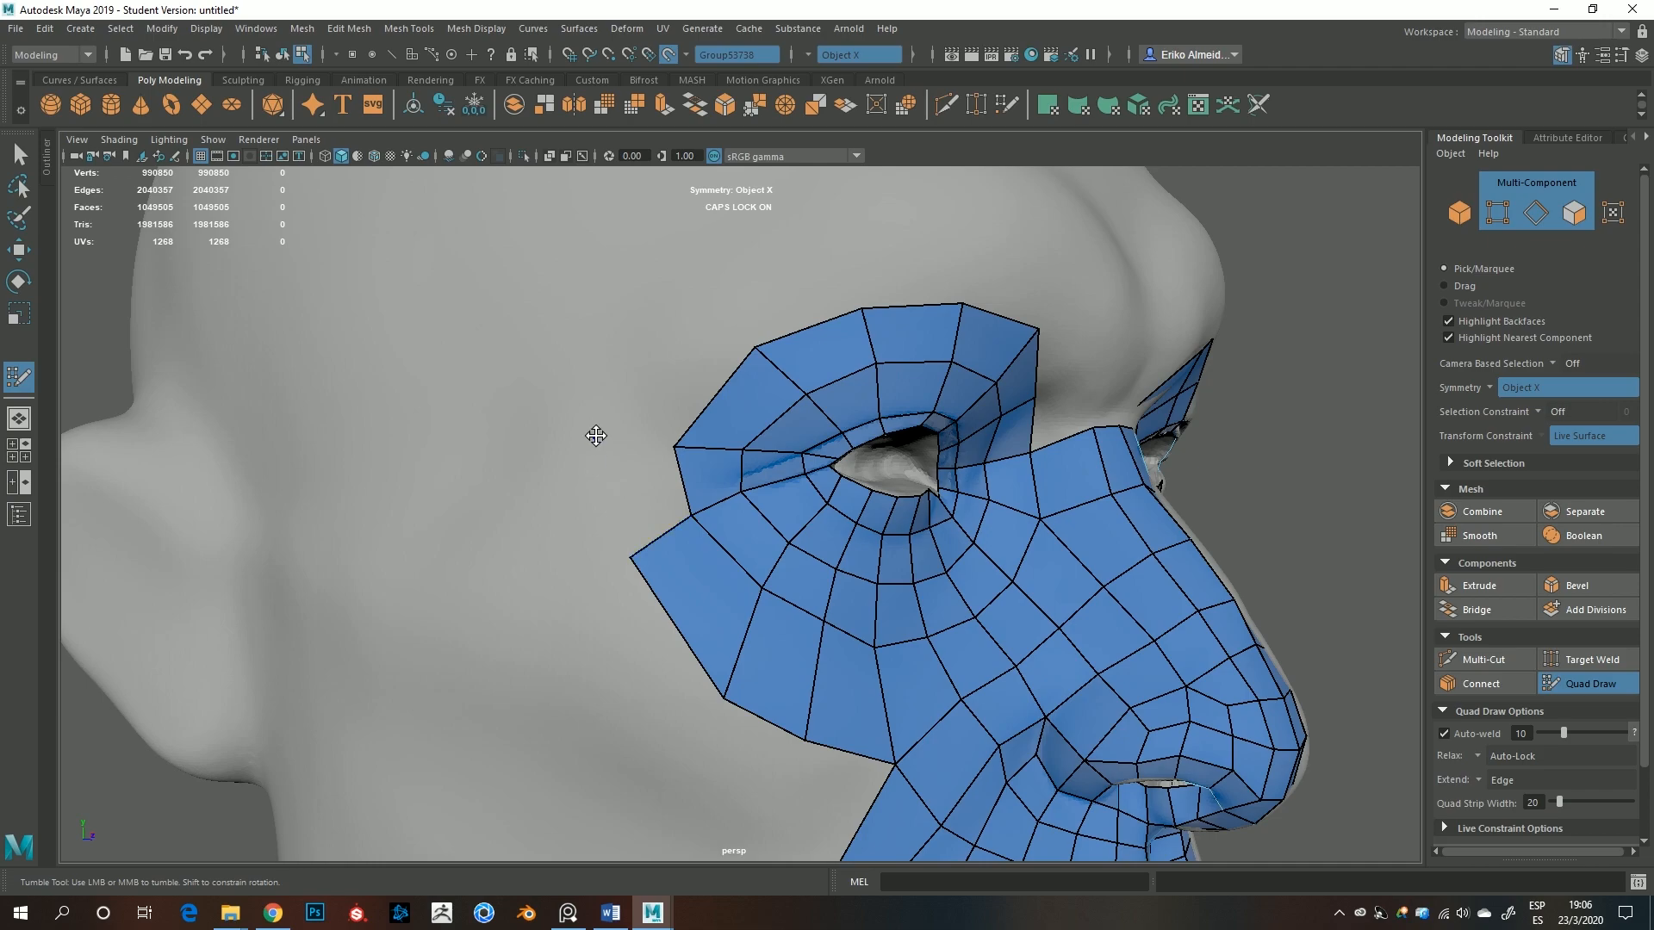
Add quads at the temple beside the outer eye corner and extend the jaw strip under the chin.
left_click(645, 497, "shift")
left_click(669, 391, "shift")
left_click_drag(669, 391, 701, 462, "alt")
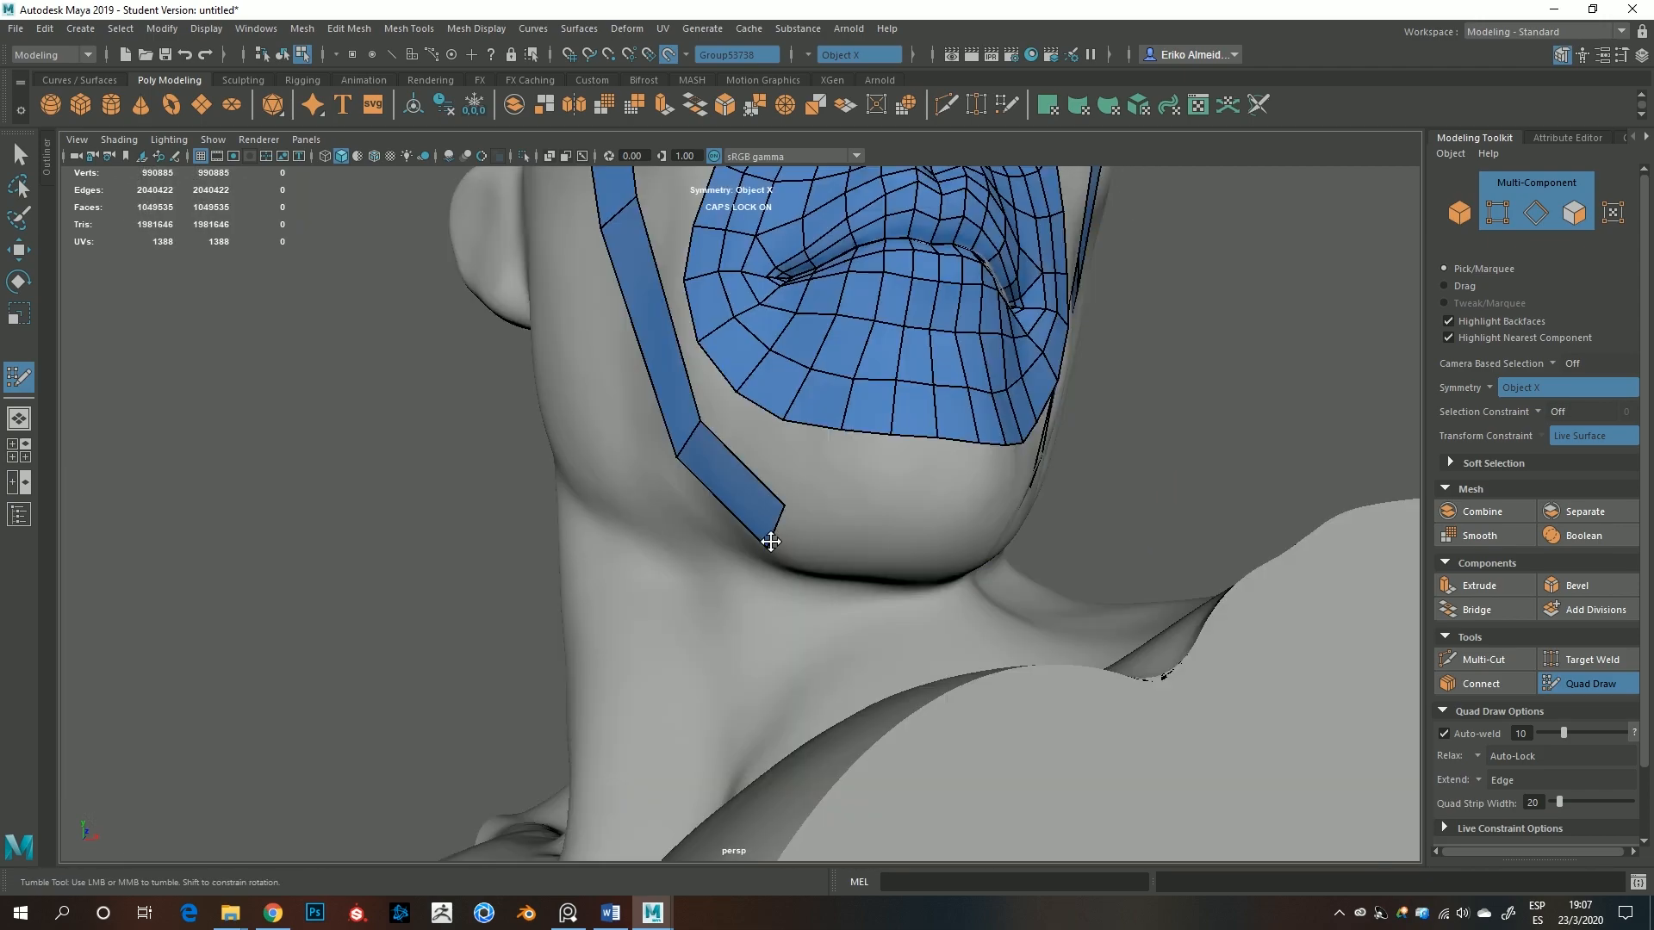
left_click_drag(771, 541, 786, 405)
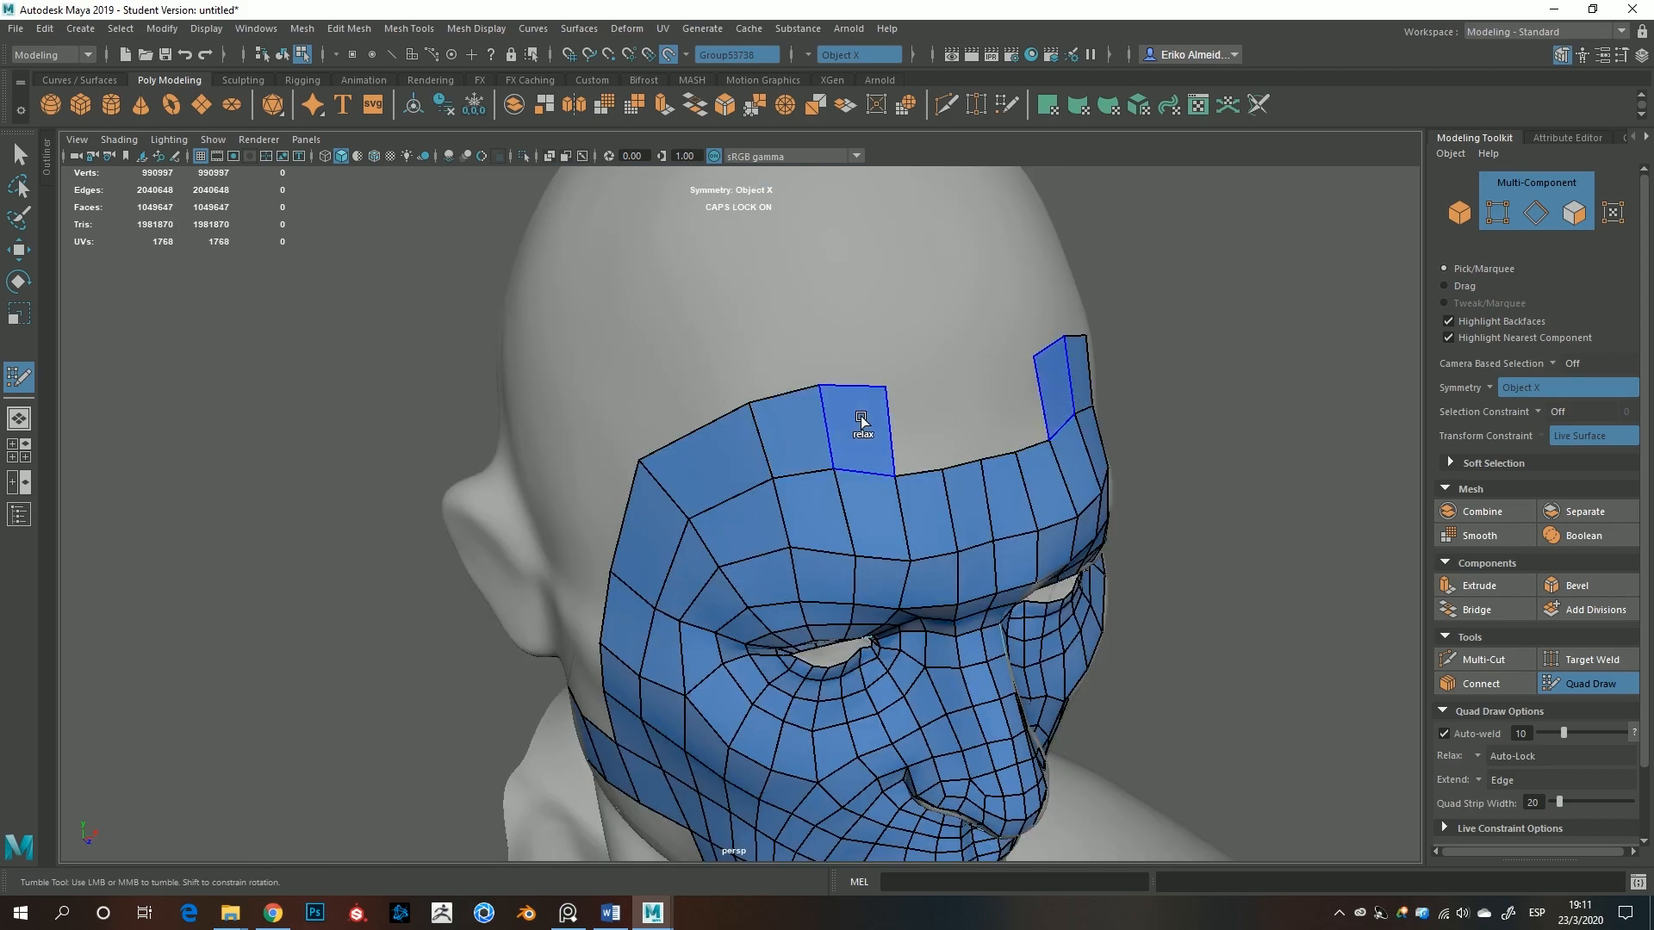
Extend the forehead mesh above the brow with an additional row of quads.
left_click_drag(858, 421, 890, 415, "alt")
left_click(947, 422, "shift")
left_click(882, 435, "shift")
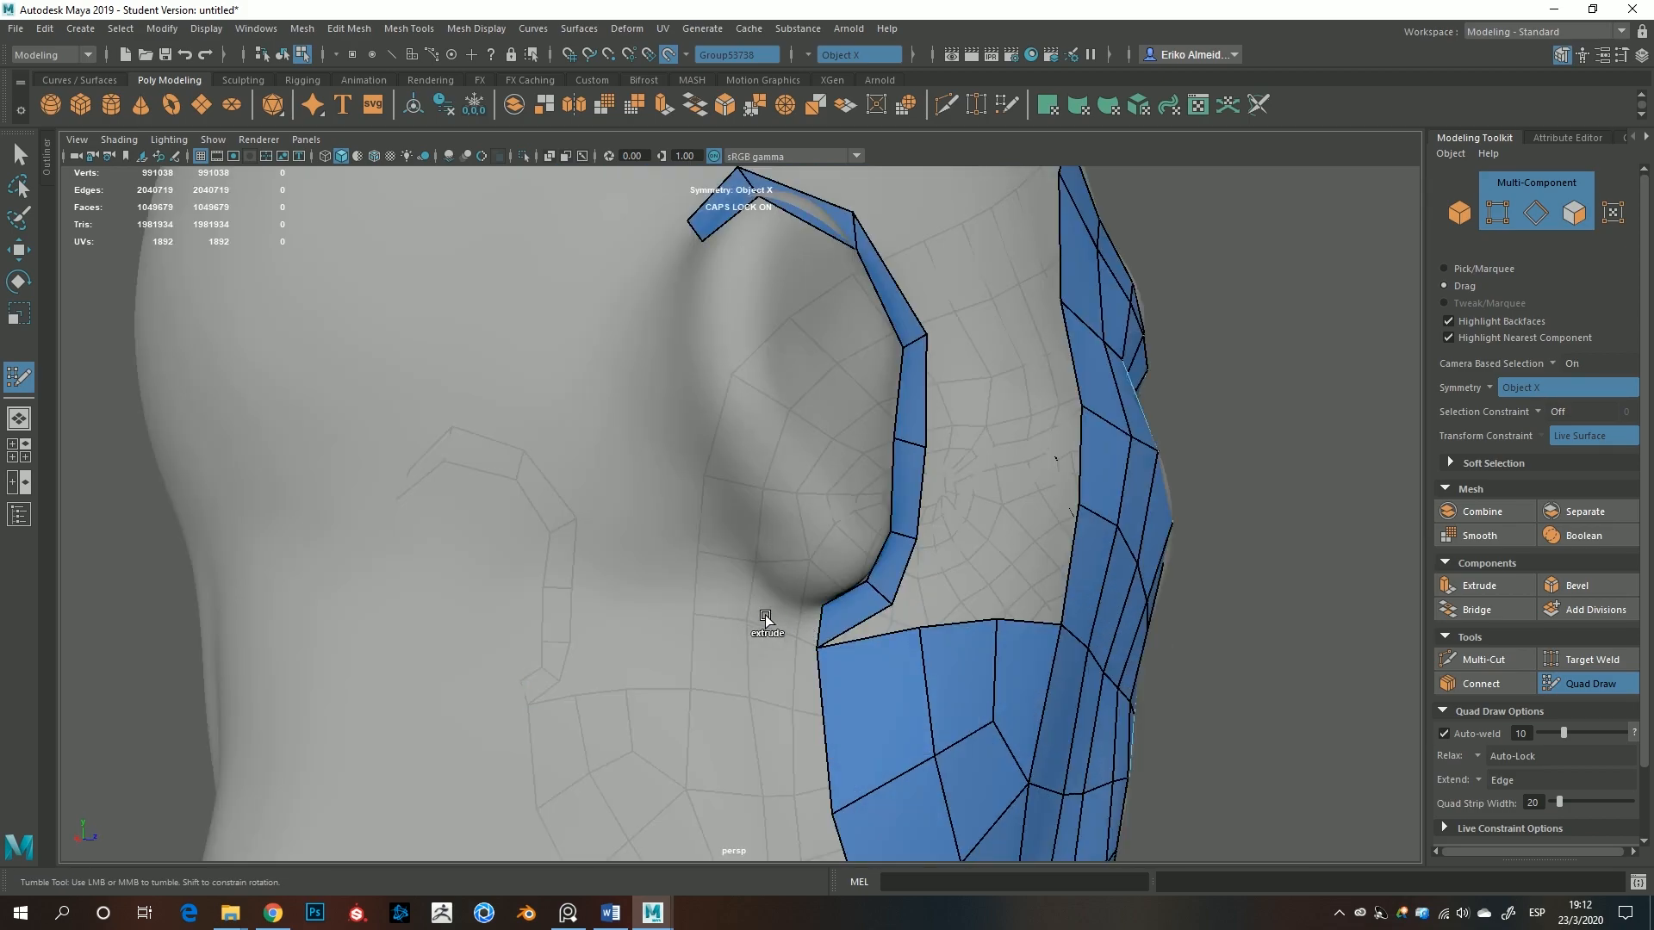
Build a quad strip around the ear and extend the mesh across the back of the head and neck.
left_click_drag(767, 620, 701, 517)
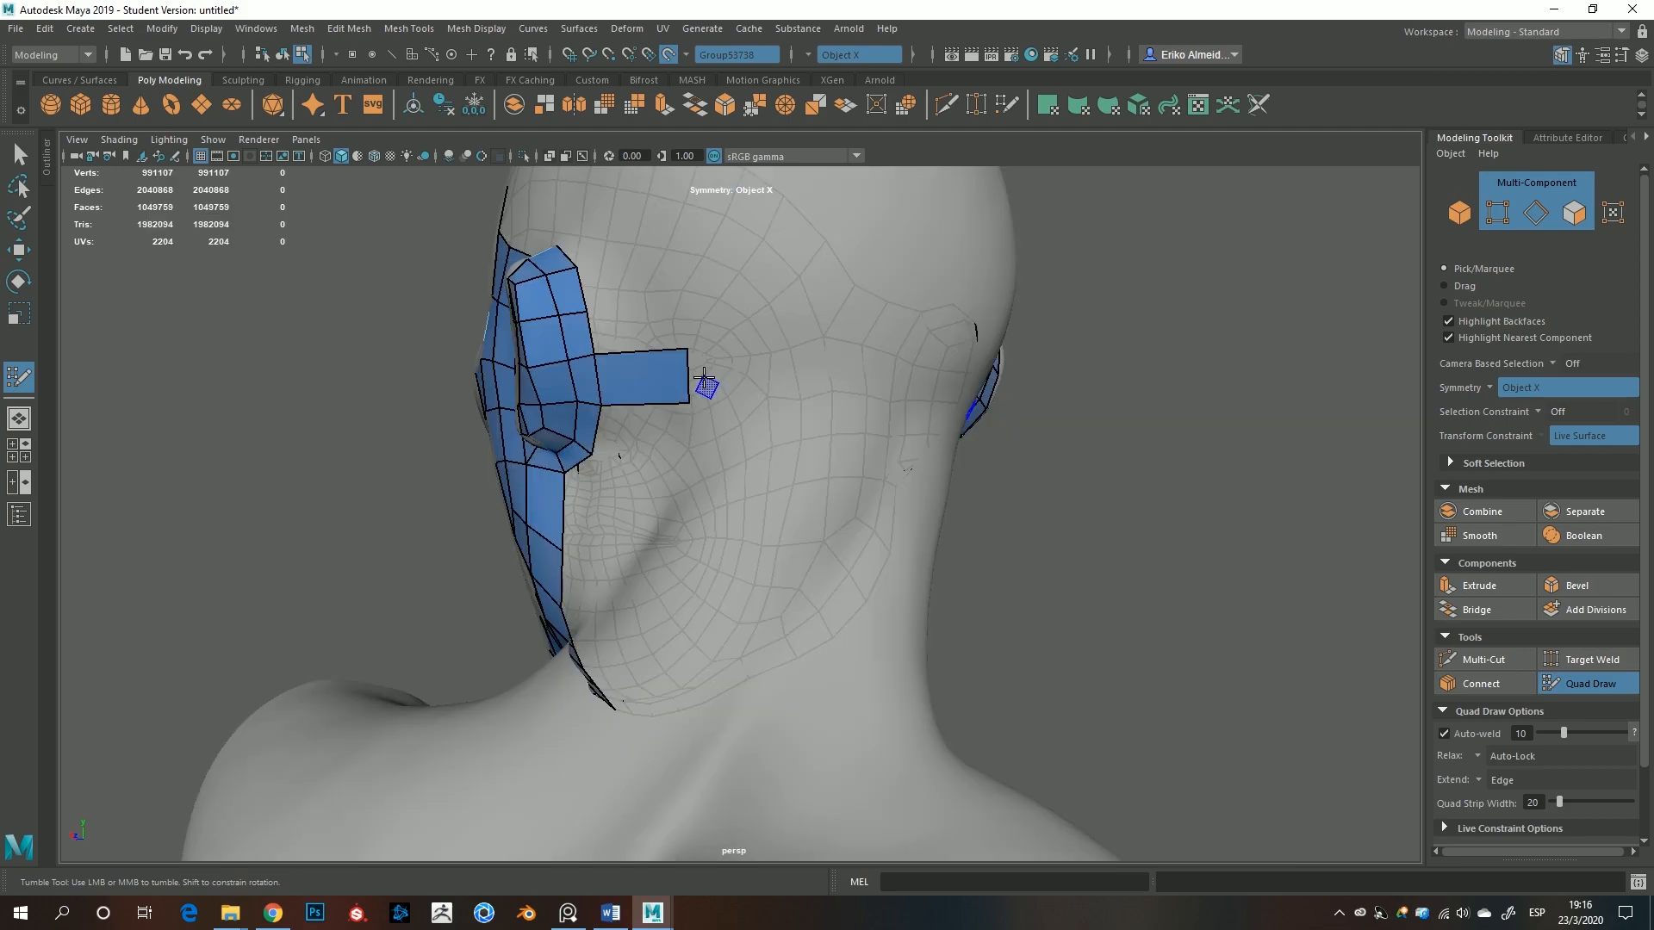
left_click_drag(702, 366, 766, 363)
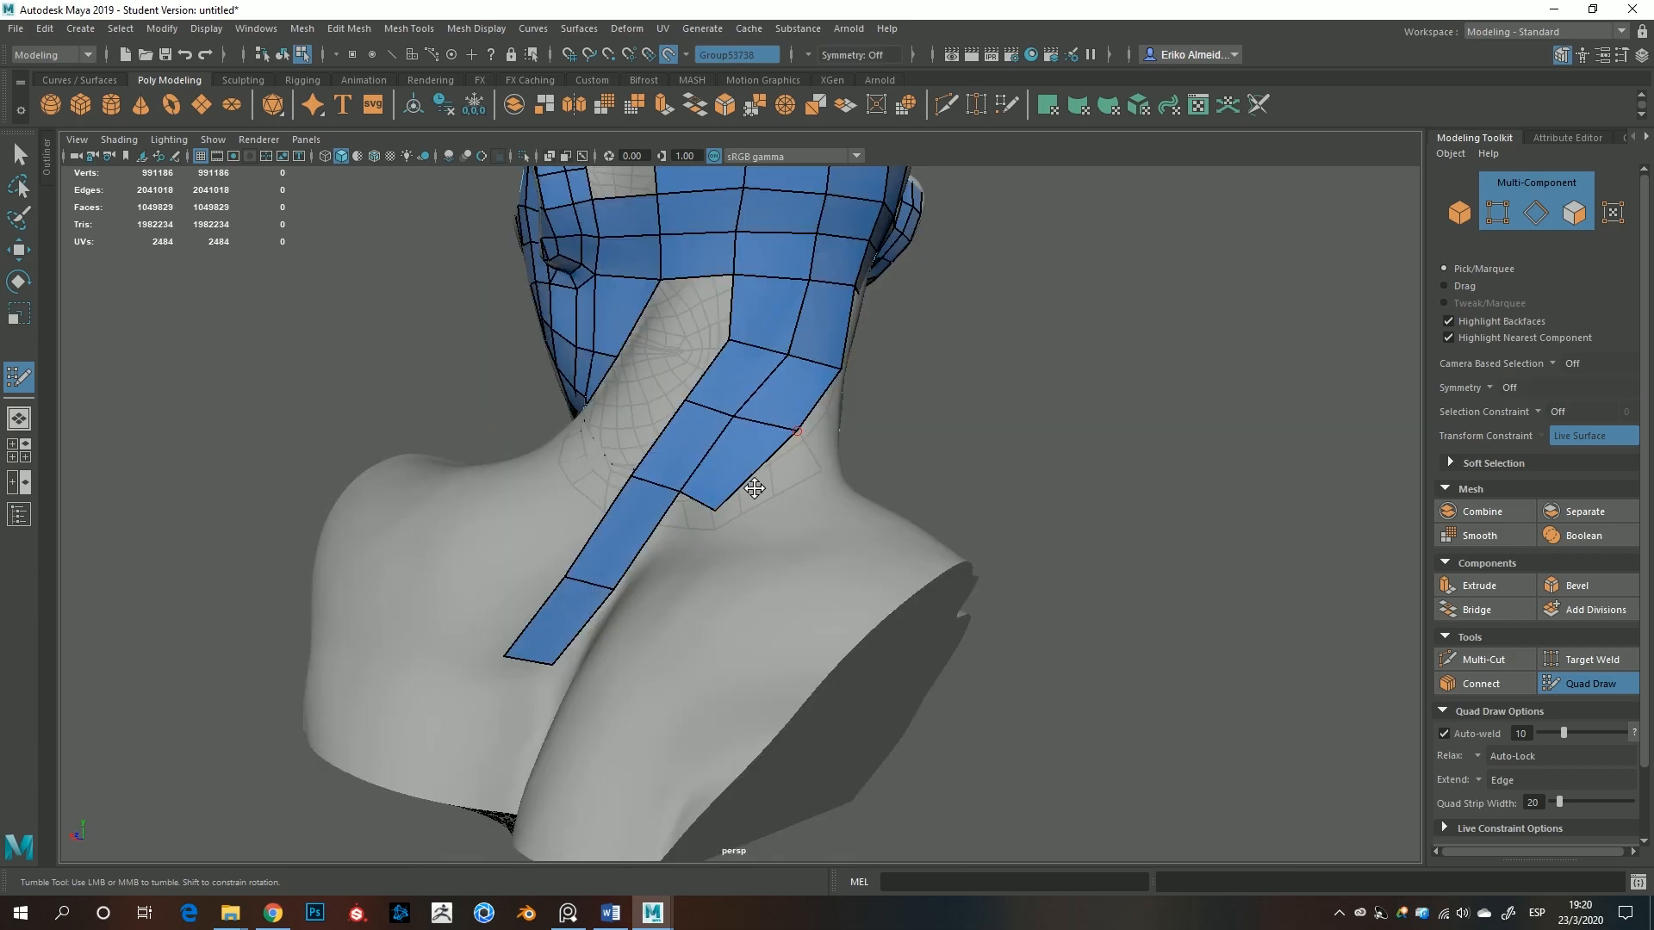
left_click_drag(755, 488, 711, 515, "alt")
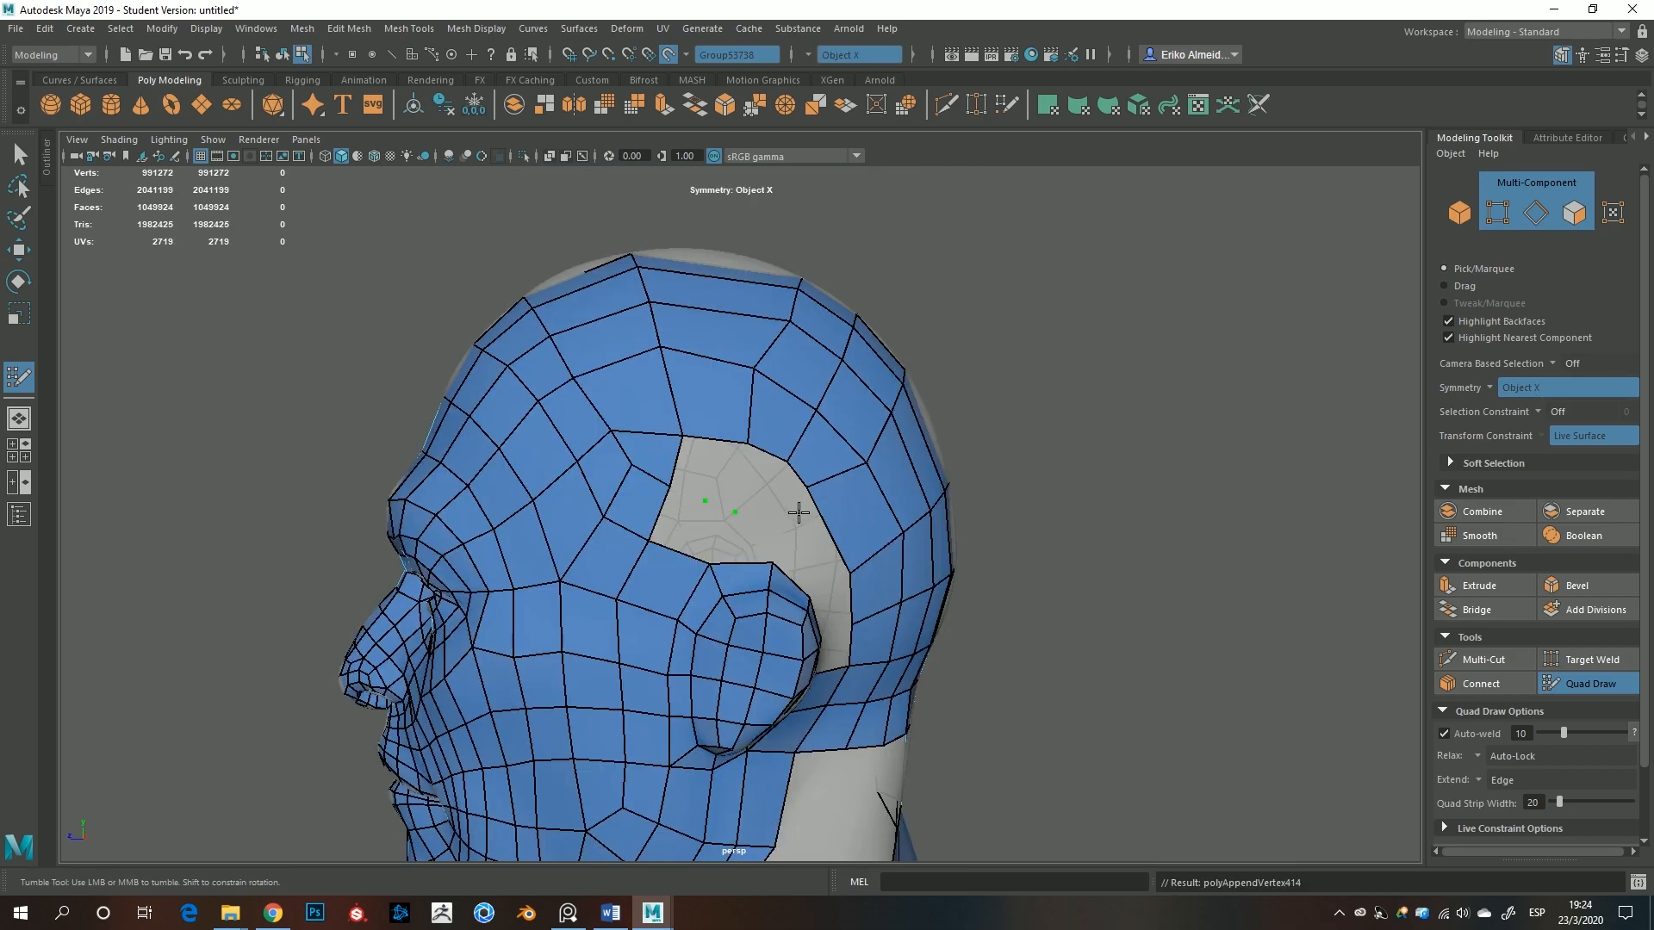
Place points in the open area above the ear and fill it with quads joined to the surrounding scalp mesh.
left_click_drag(793, 509, 732, 565, "alt")
left_click(653, 416, "shift")
left_click(625, 467, "shift")
left_click(681, 484, "shift")
left_click(671, 549, "shift")
left_click(622, 547, "shift")
mouse_move(596, 472)
left_mouse_down("shift")
mouse_move(687, 534)
mouse_move(572, 417)
left_mouse_up("shift")
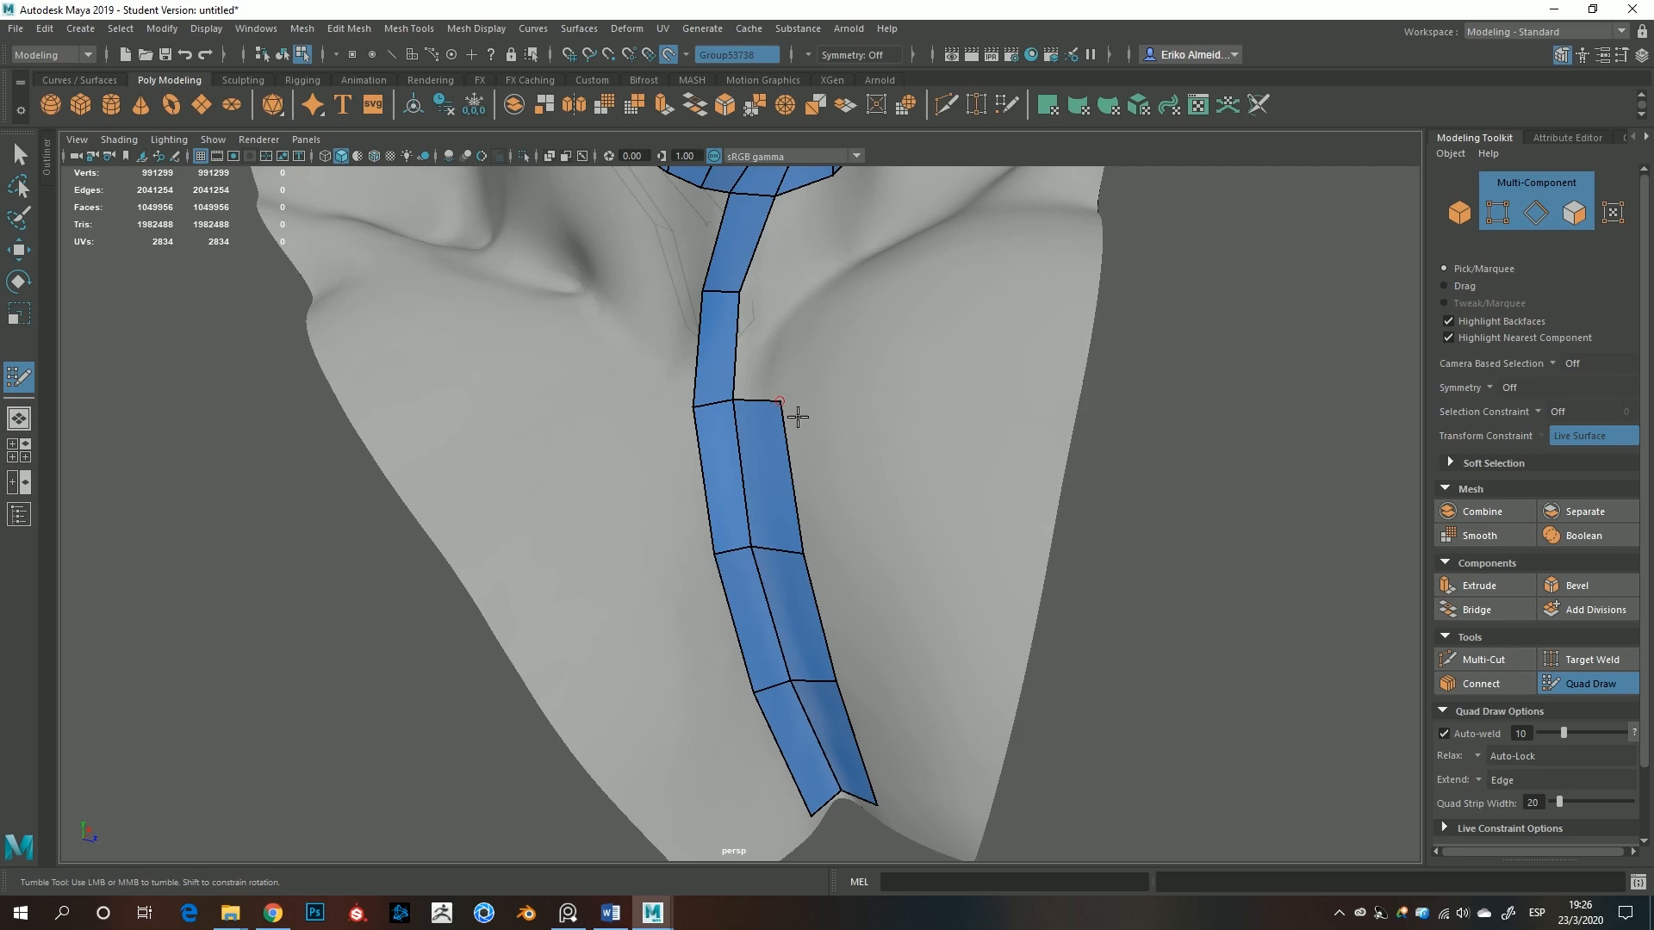
Extend the quad strips down the middle of the torso and fill the remaining gap on the shoulder.
middle_click_drag(798, 417, 750, 540, "alt")
left_click_drag(751, 540, 767, 441)
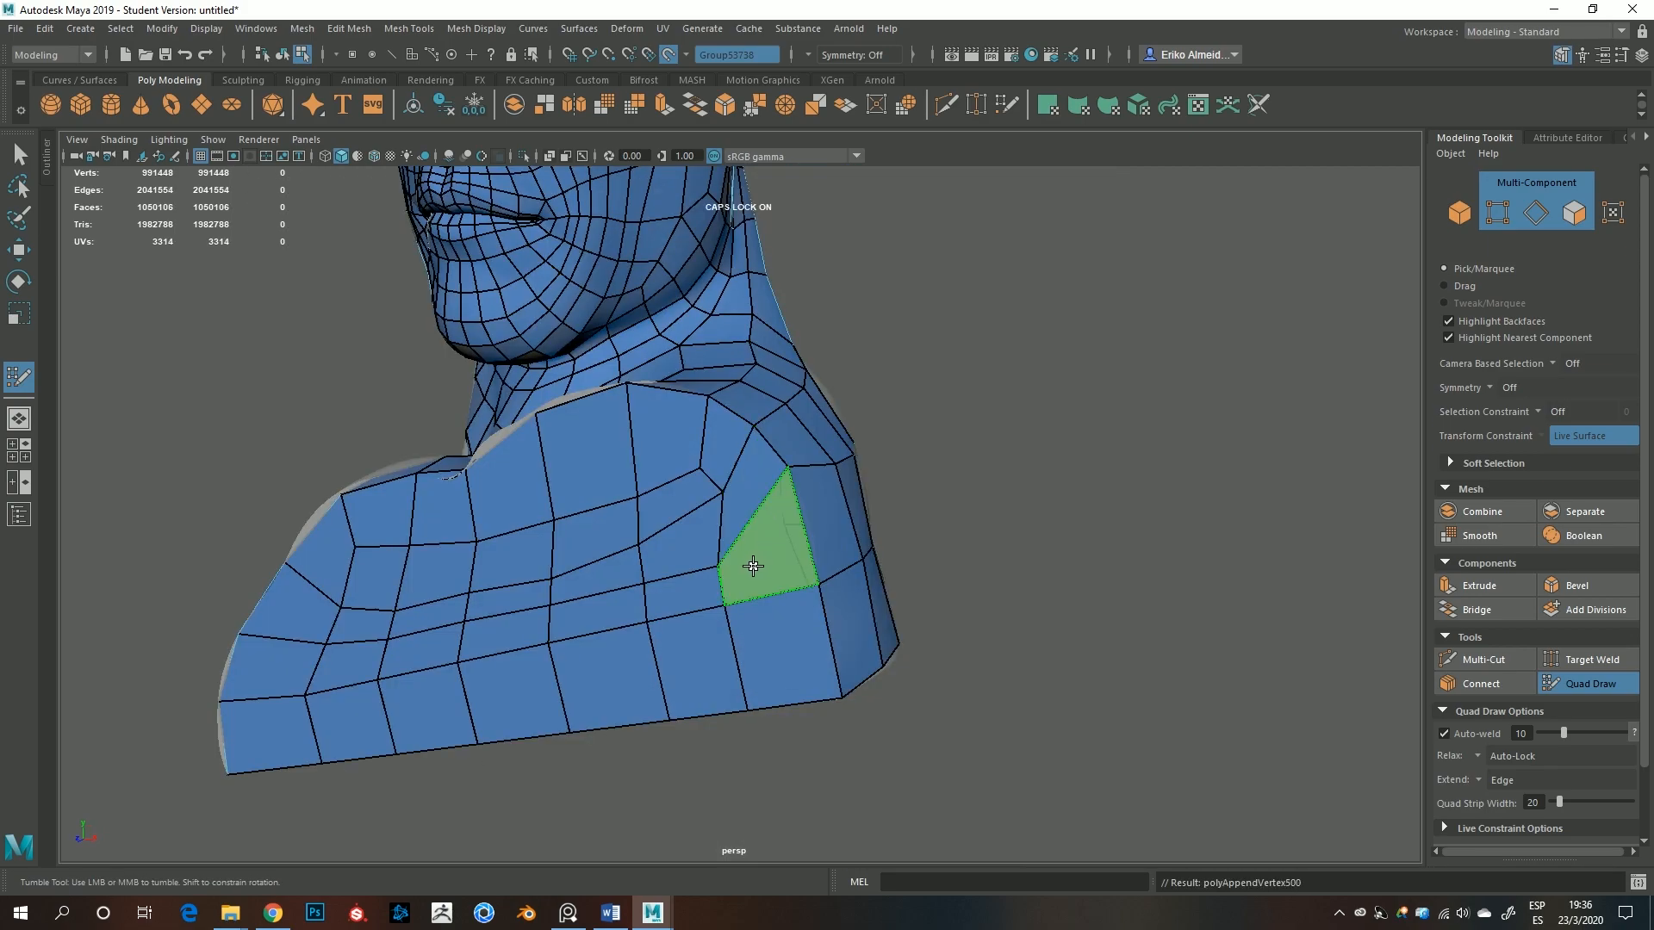
left_click(753, 566, "shift")
mouse_move(753, 566)
left_mouse_down("shift")
mouse_move(638, 513)
mouse_move(328, 654)
mouse_move(531, 683)
mouse_move(451, 546)
left_mouse_up("shift")
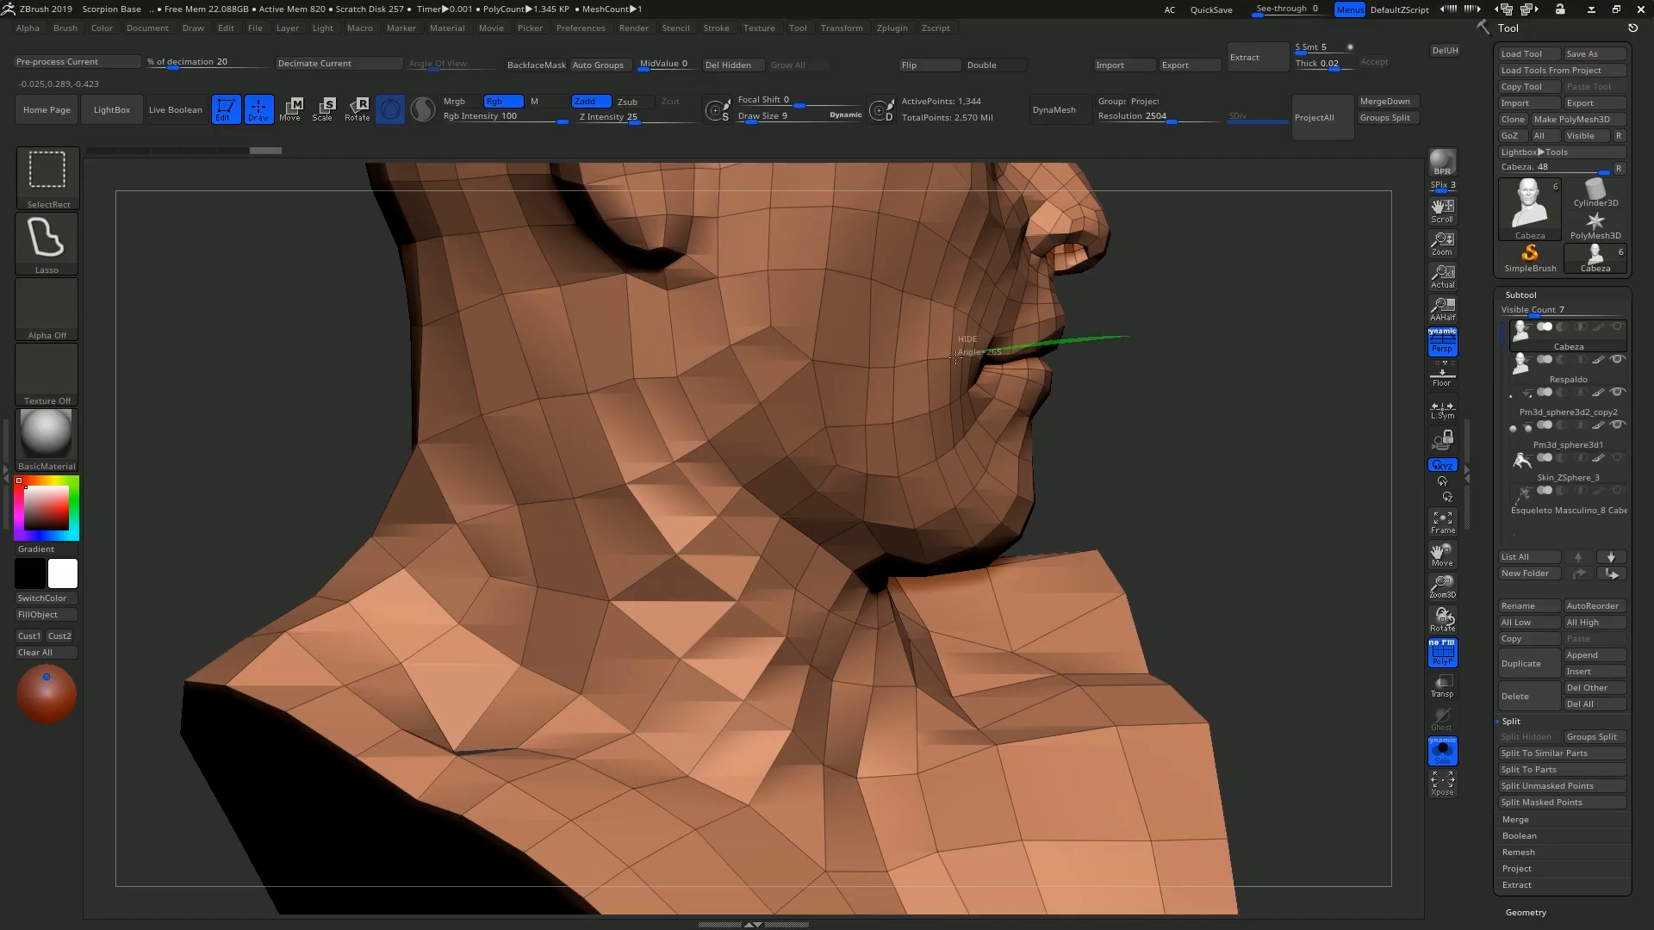
In ZBrush, isolate the mouth and chin polygons of the retopologized head and assign them their own polygroup.
mouse_move(956, 358)
left_mouse_down("ctrl+shift")
mouse_move(861, 405)
mouse_move(827, 534)
mouse_move(965, 603)
mouse_move(1339, 368)
left_mouse_up("ctrl+shift")
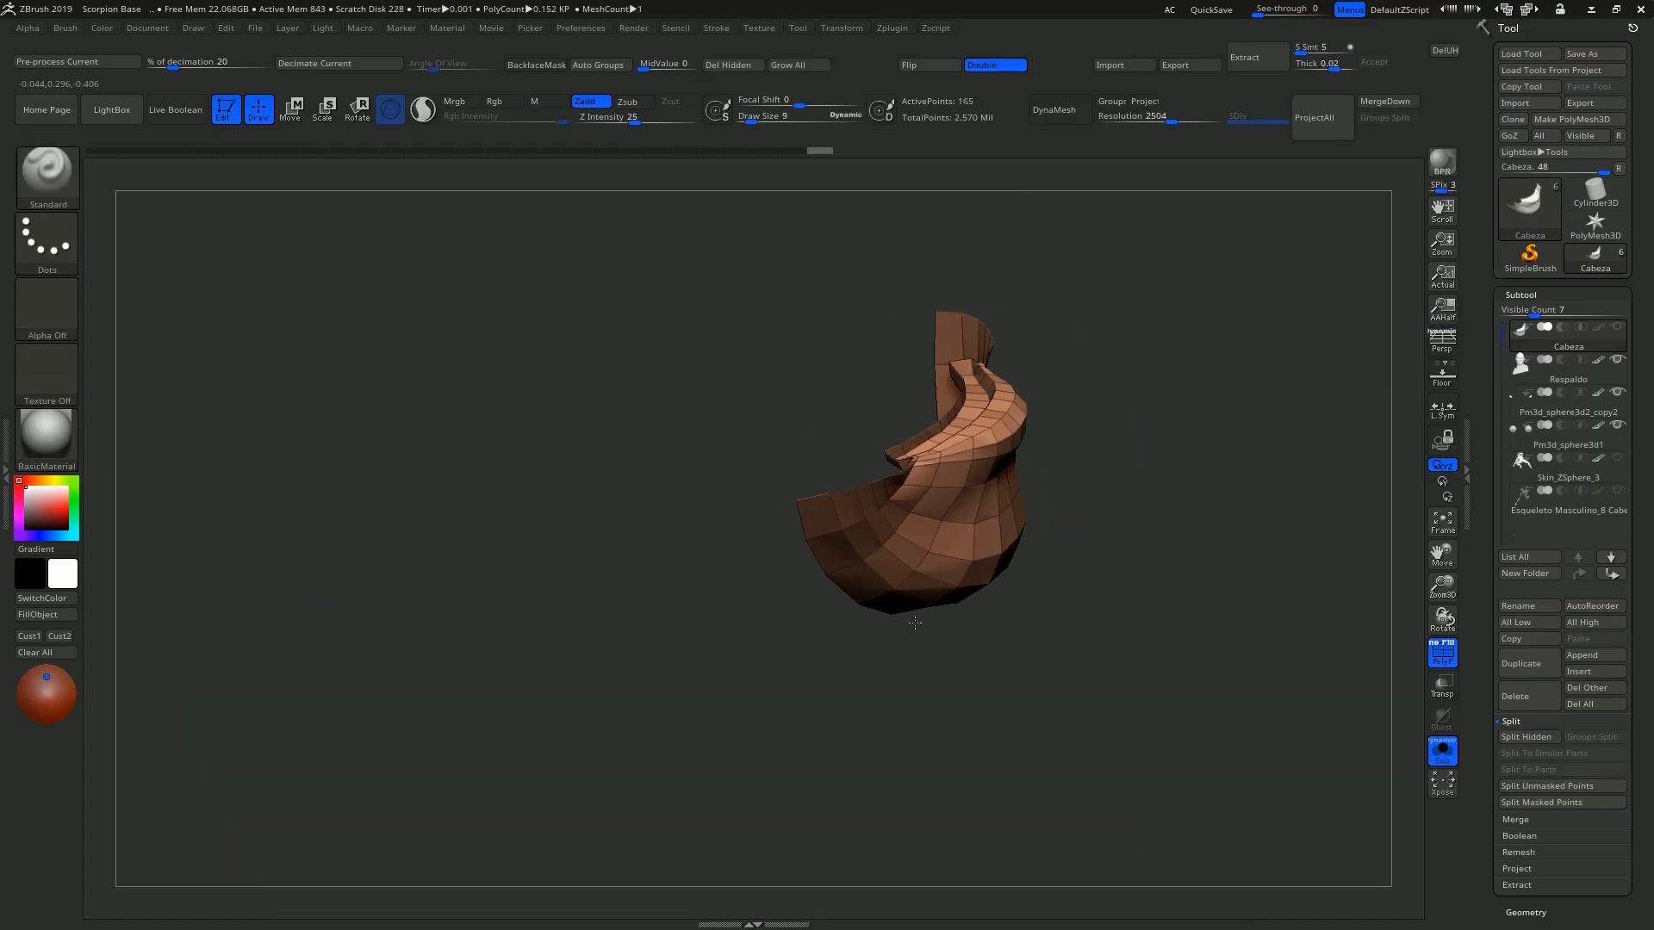
left_click_drag(915, 622, 961, 570)
key("ctrl+w")
left_click(1079, 492, "ctrl+shift")
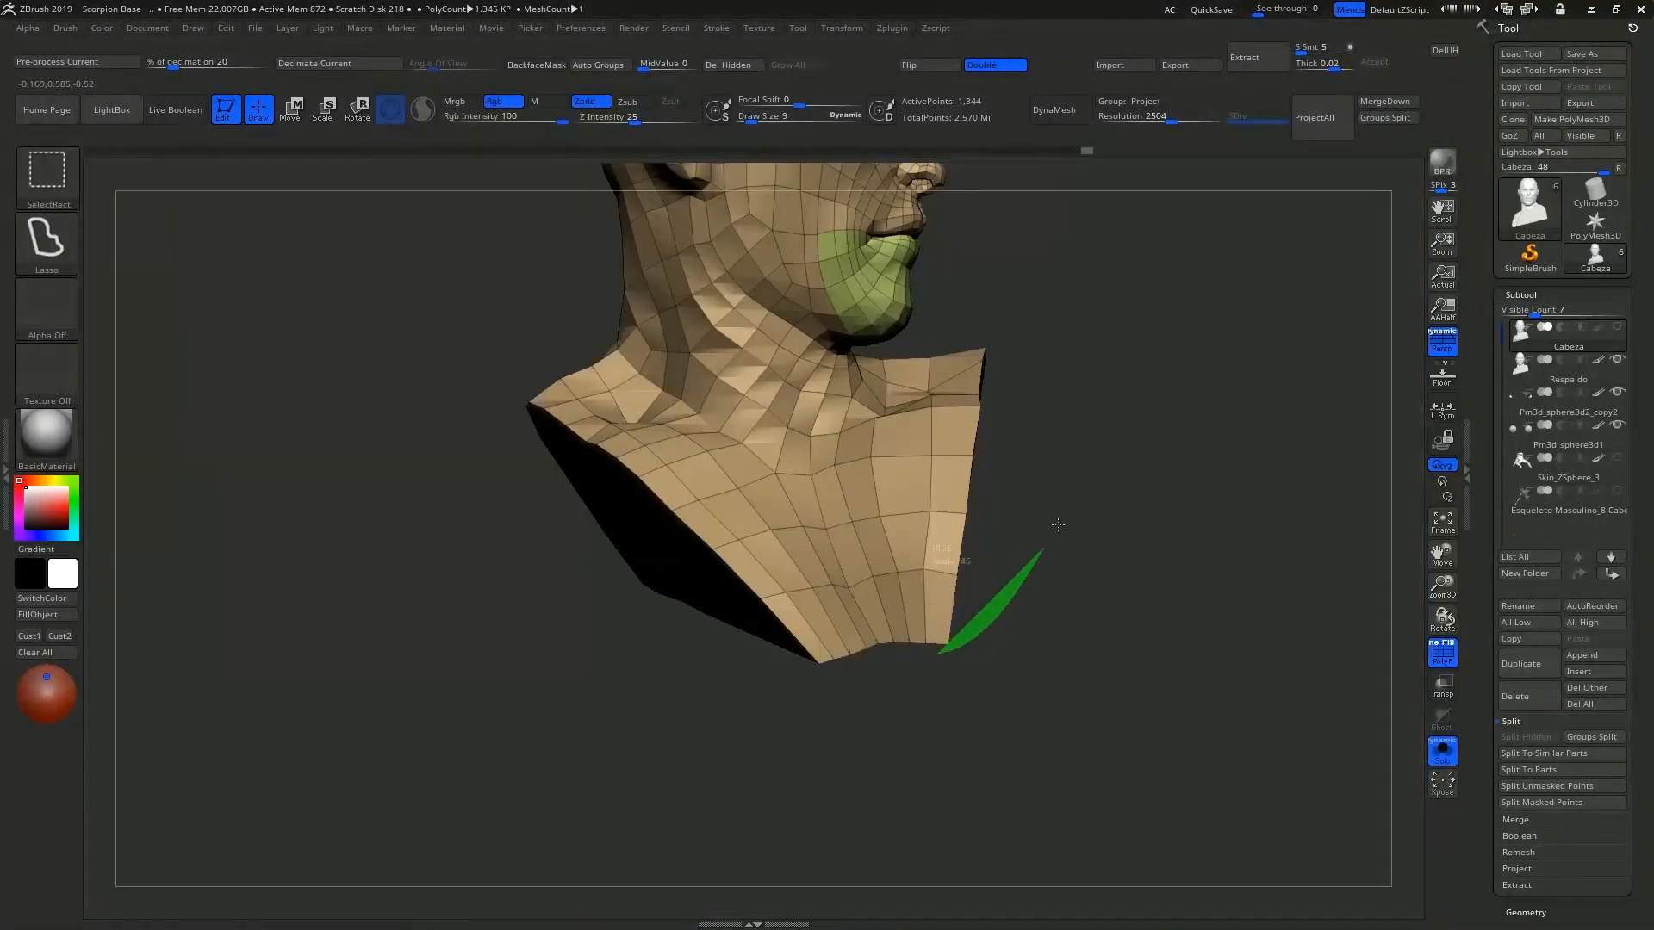
Lasso the lower front of the bust to change the visible polygons and answer the Dynamic Subdiv prompt.
left_click_drag(1047, 545, 1004, 265, "ctrl+shift")
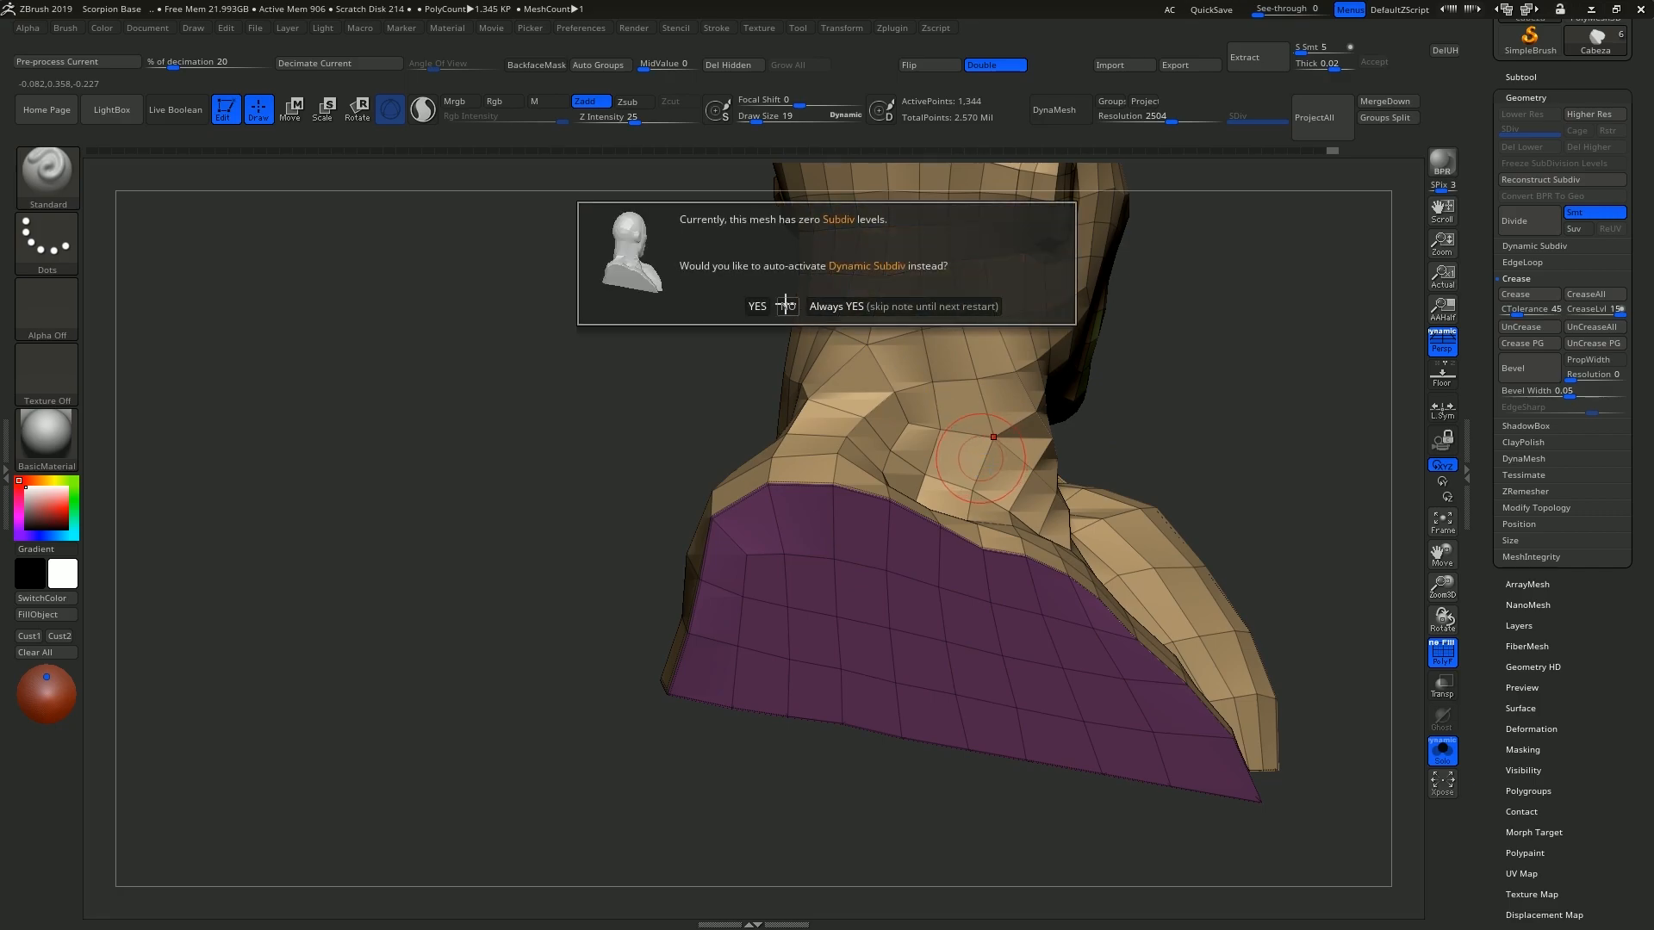
left_click(836, 306)
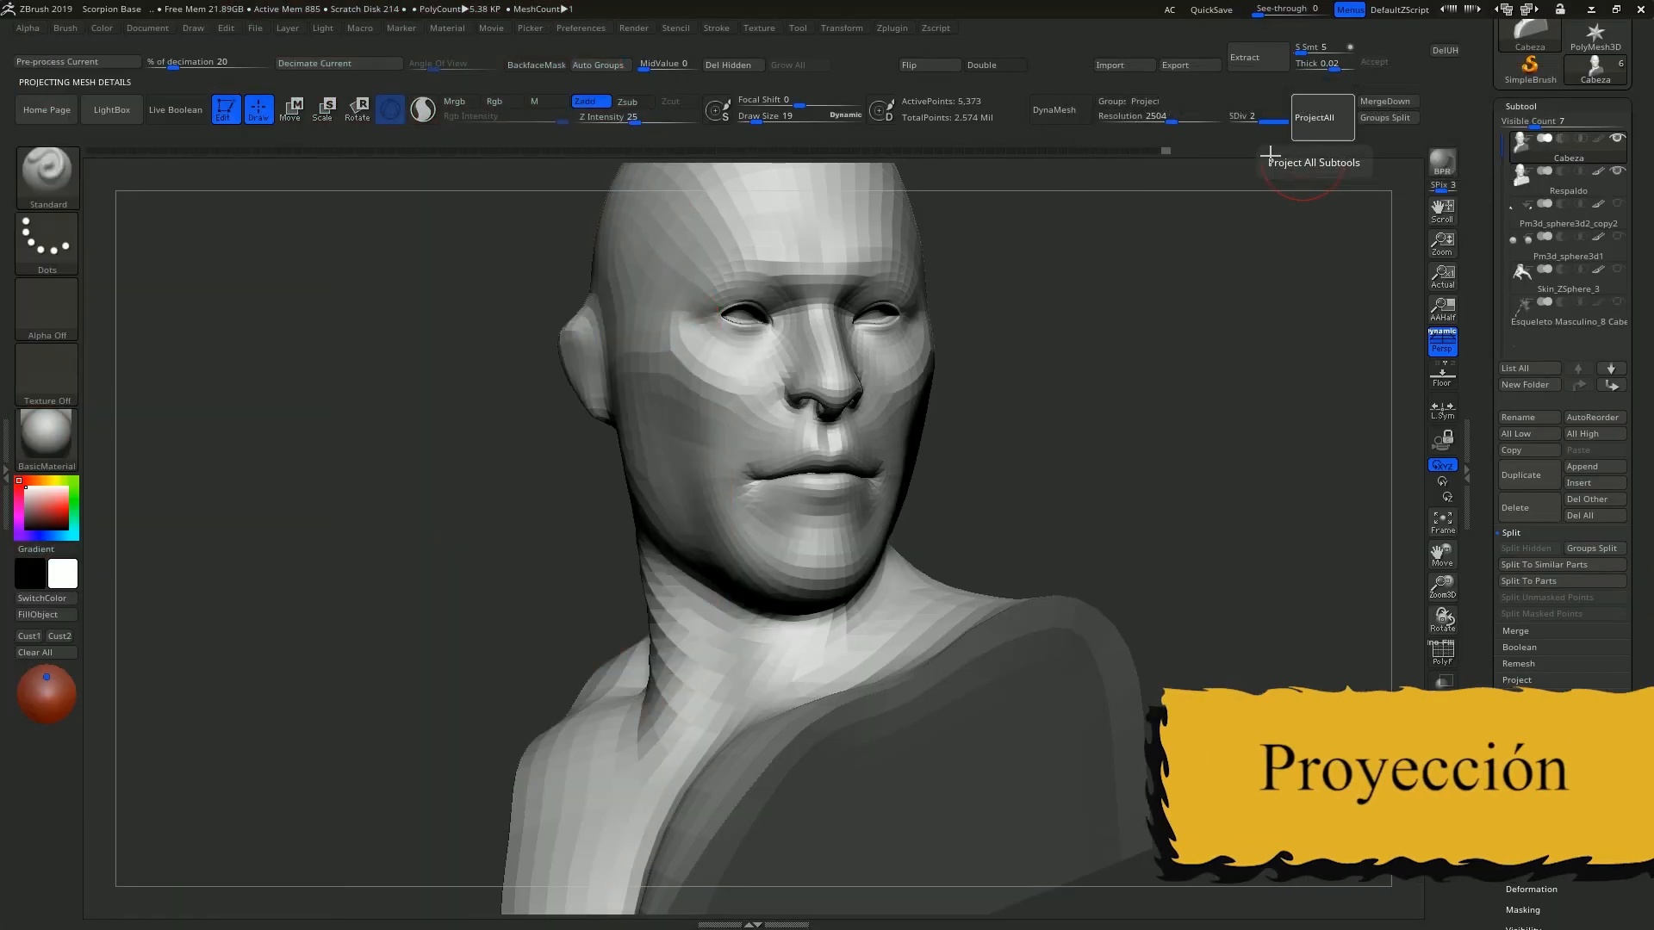
Smooth out the projection spikes along the lower lip edge and repair the stretched polygons on the upper eyelids.
left_click_drag(1038, 328, 997, 405)
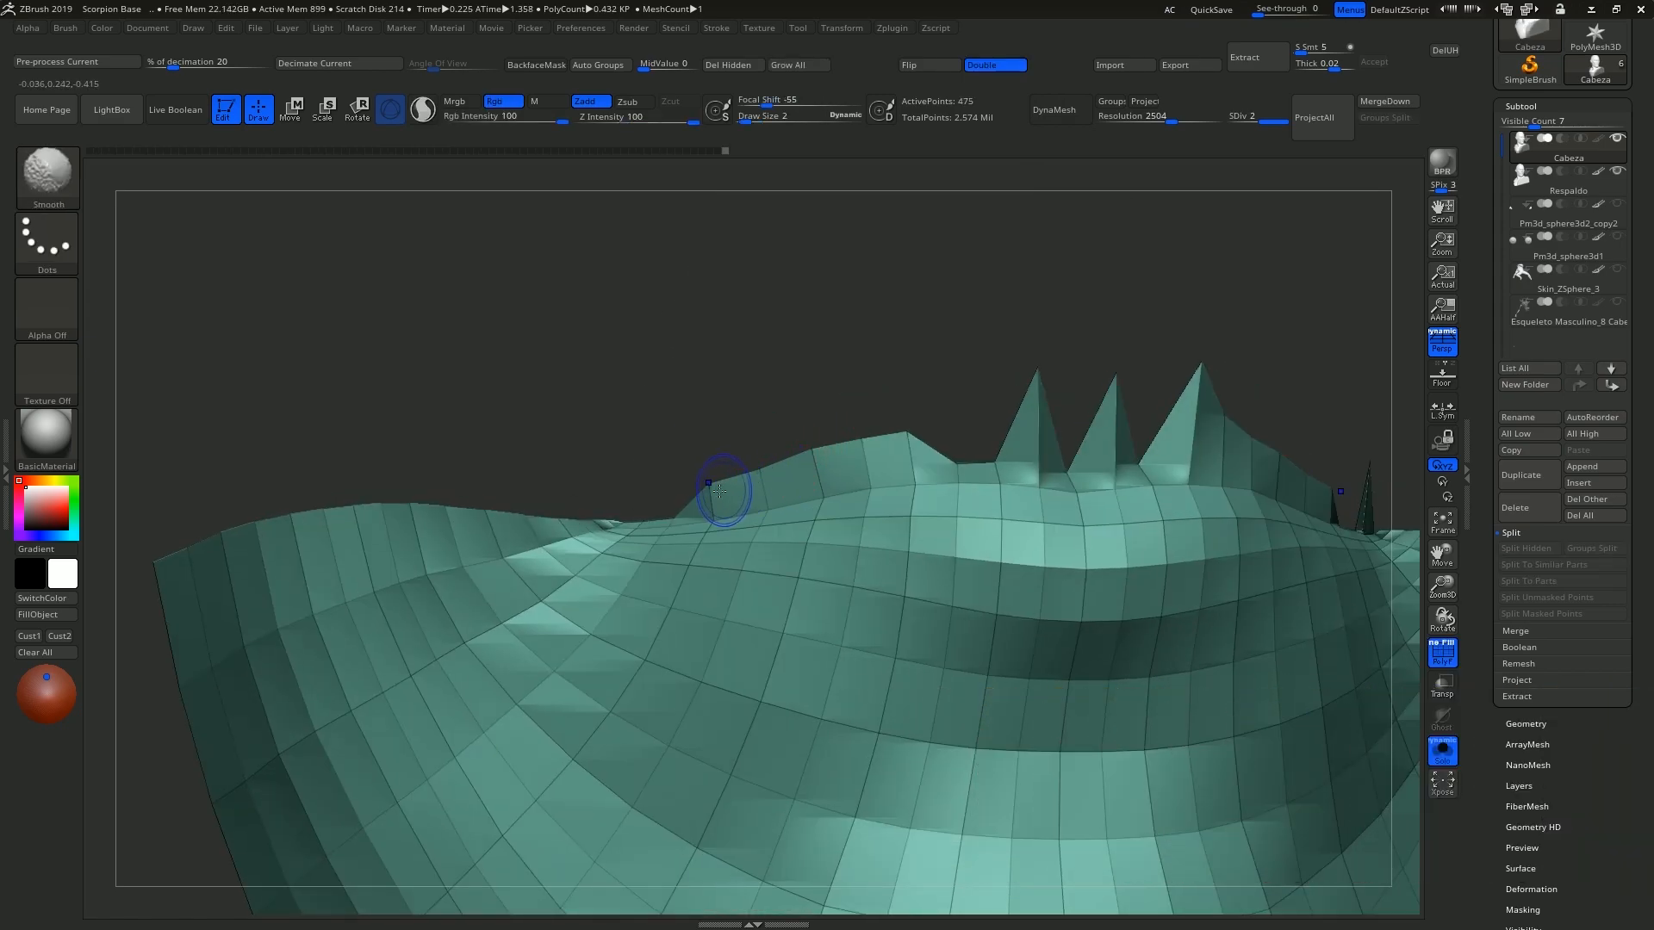
mouse_move(1027, 427)
left_mouse_down("shift")
mouse_move(1052, 441)
mouse_move(1094, 425)
mouse_move(706, 452)
mouse_move(1023, 469)
left_mouse_up("shift")
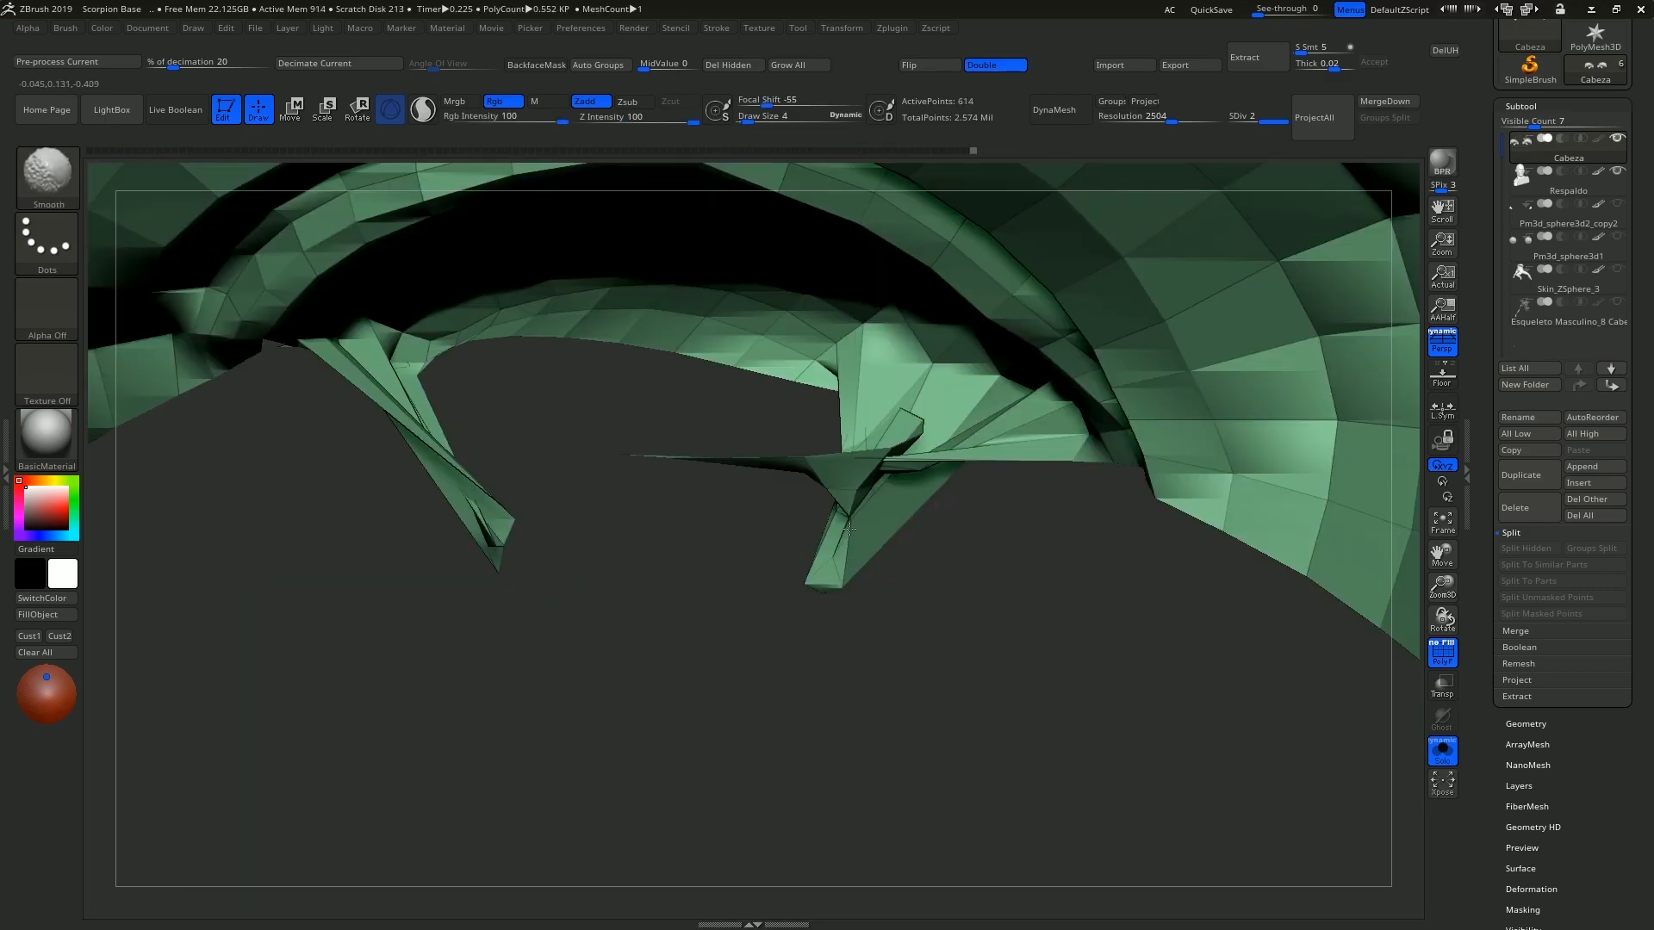
left_click_drag(861, 448, 697, 443)
mouse_move(871, 516)
right_mouse_down("ctrl")
mouse_move(739, 430)
mouse_move(906, 611)
right_mouse_up("ctrl")
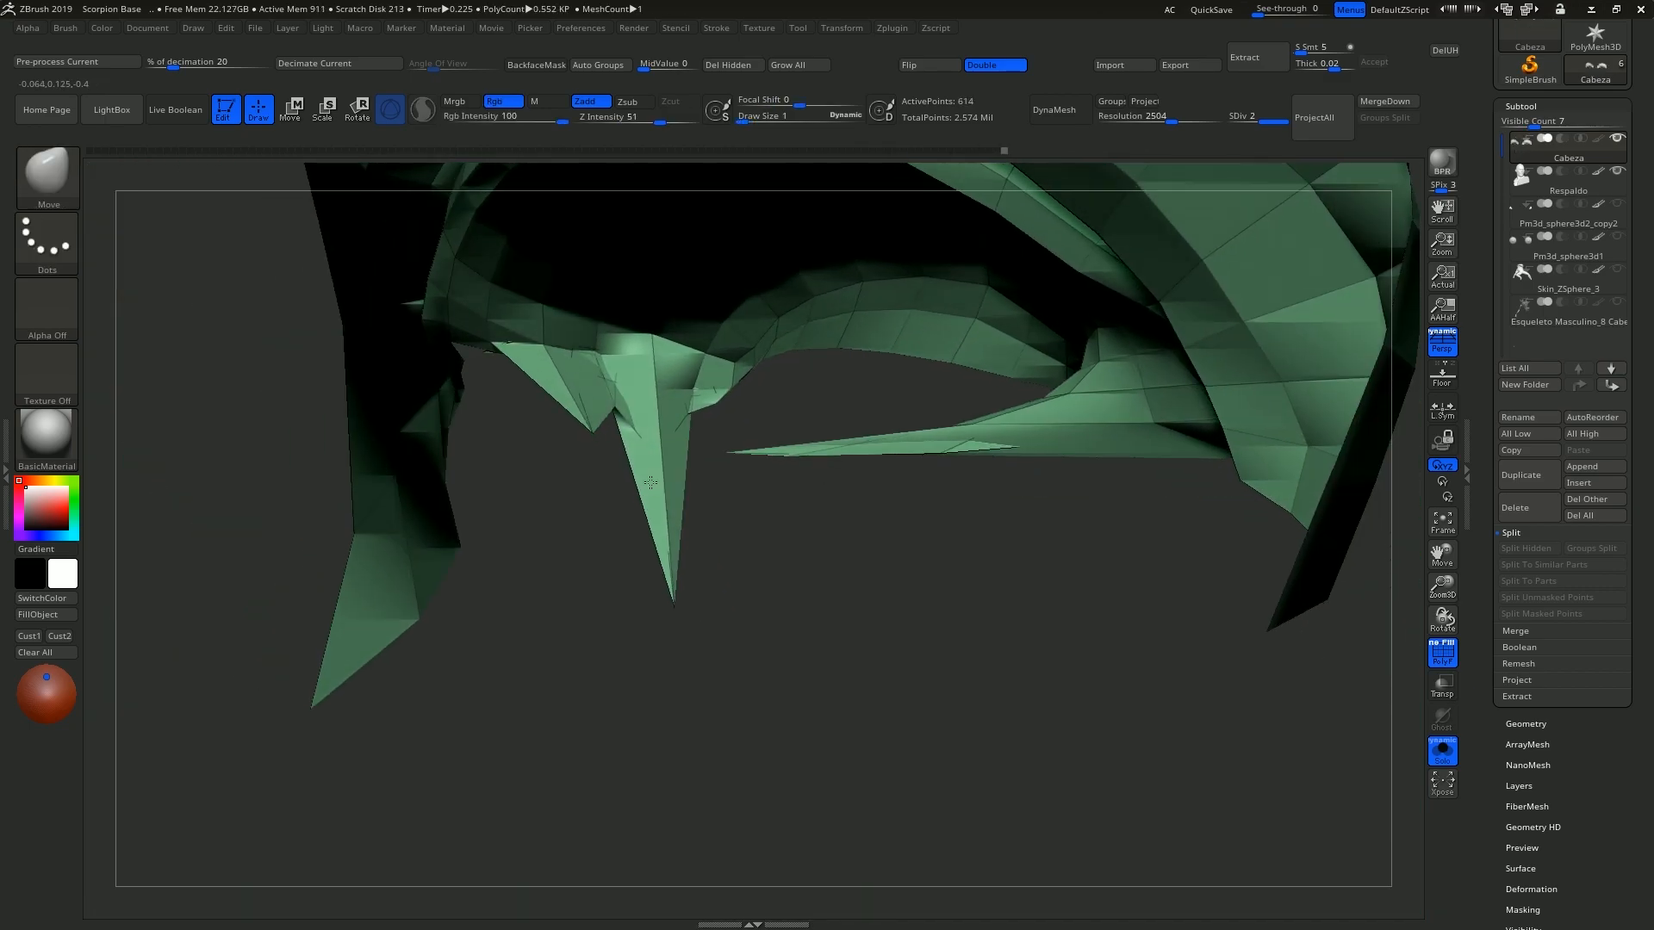
right_click_drag(802, 516, 664, 491)
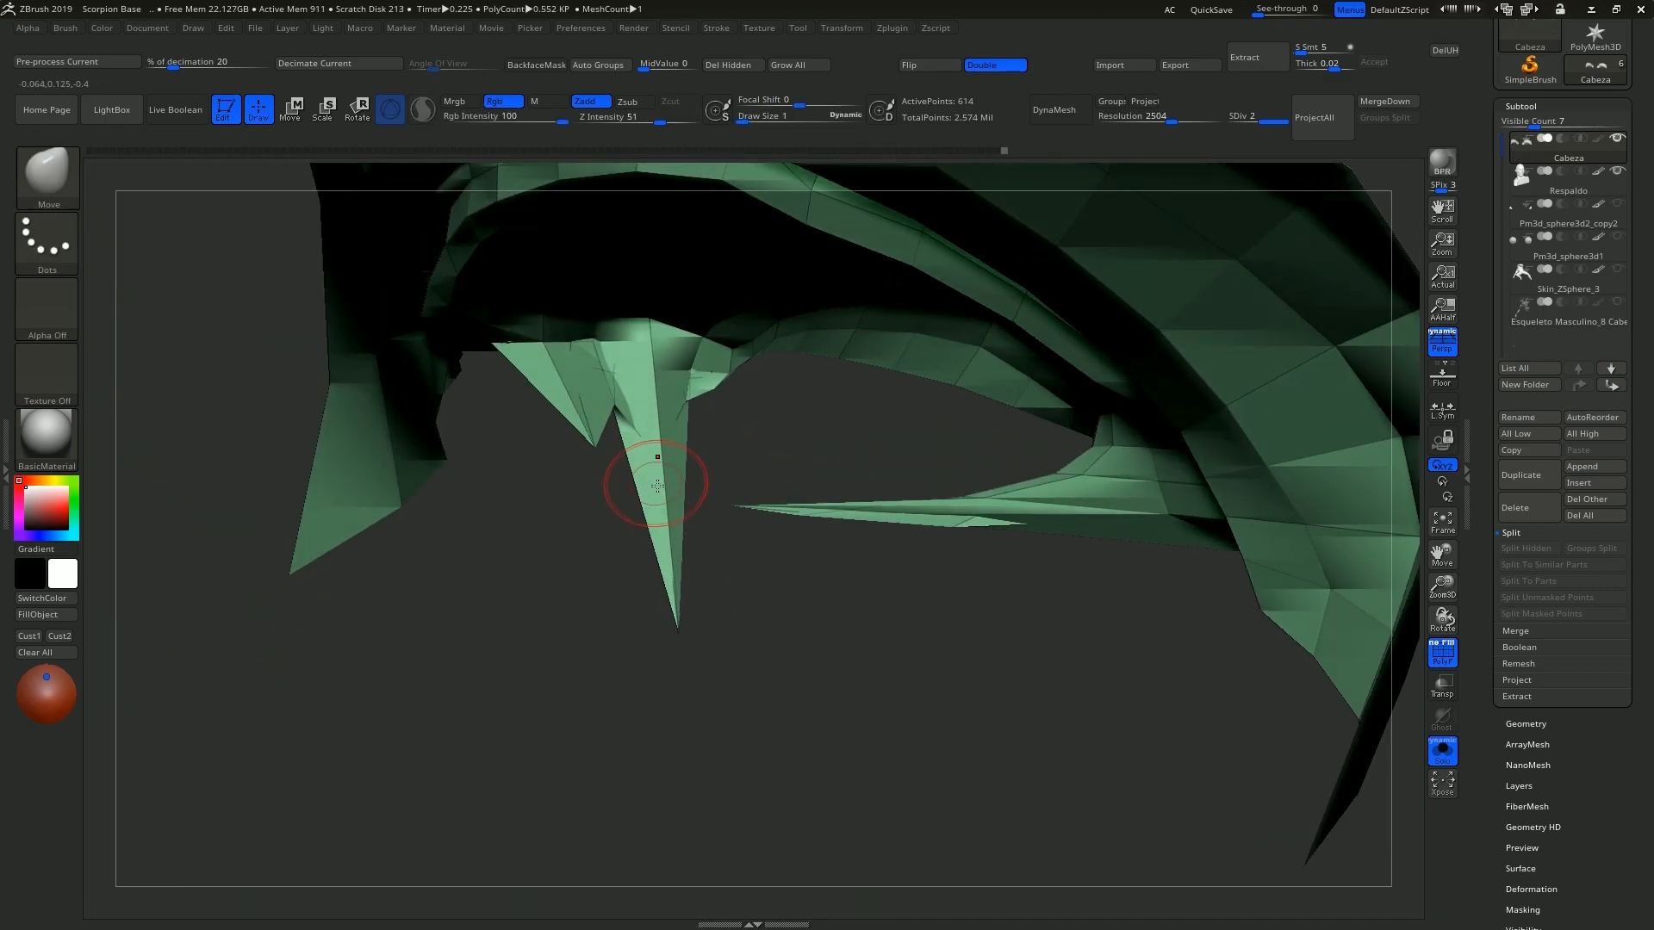
left_click_drag(657, 484, 674, 645, "shift")
left_click_drag(650, 446, 647, 439, "shift")
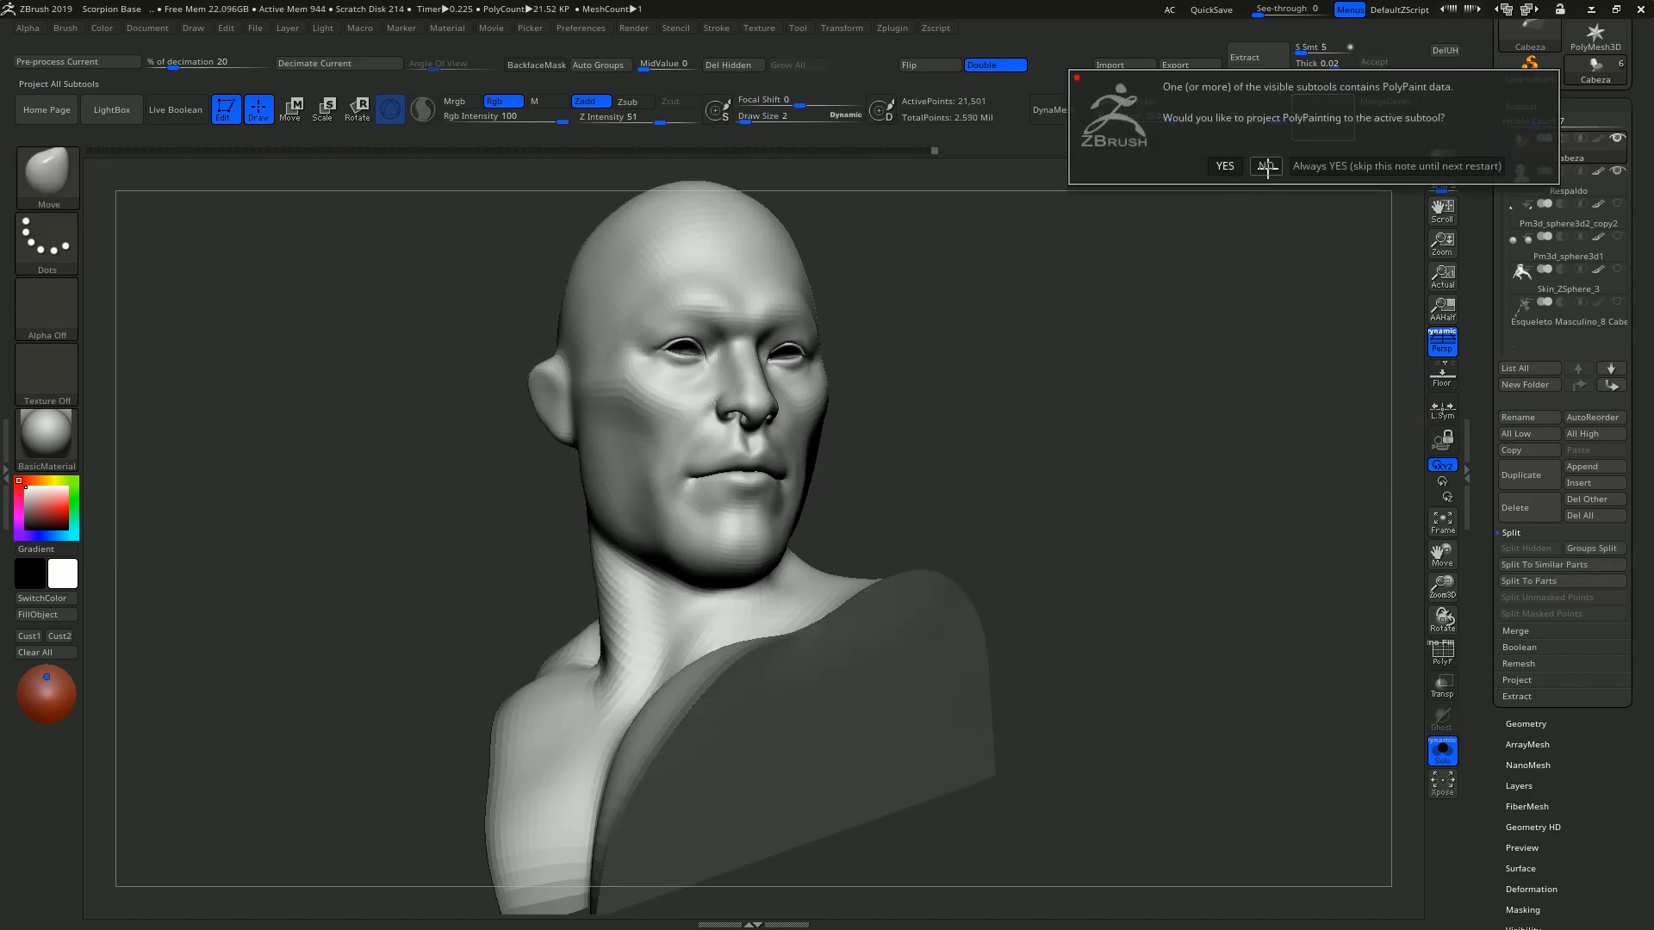
Project the sculpted detail onto the subdivided head without PolyPaint and smooth the spikes along the lower lip.
left_click(1267, 166)
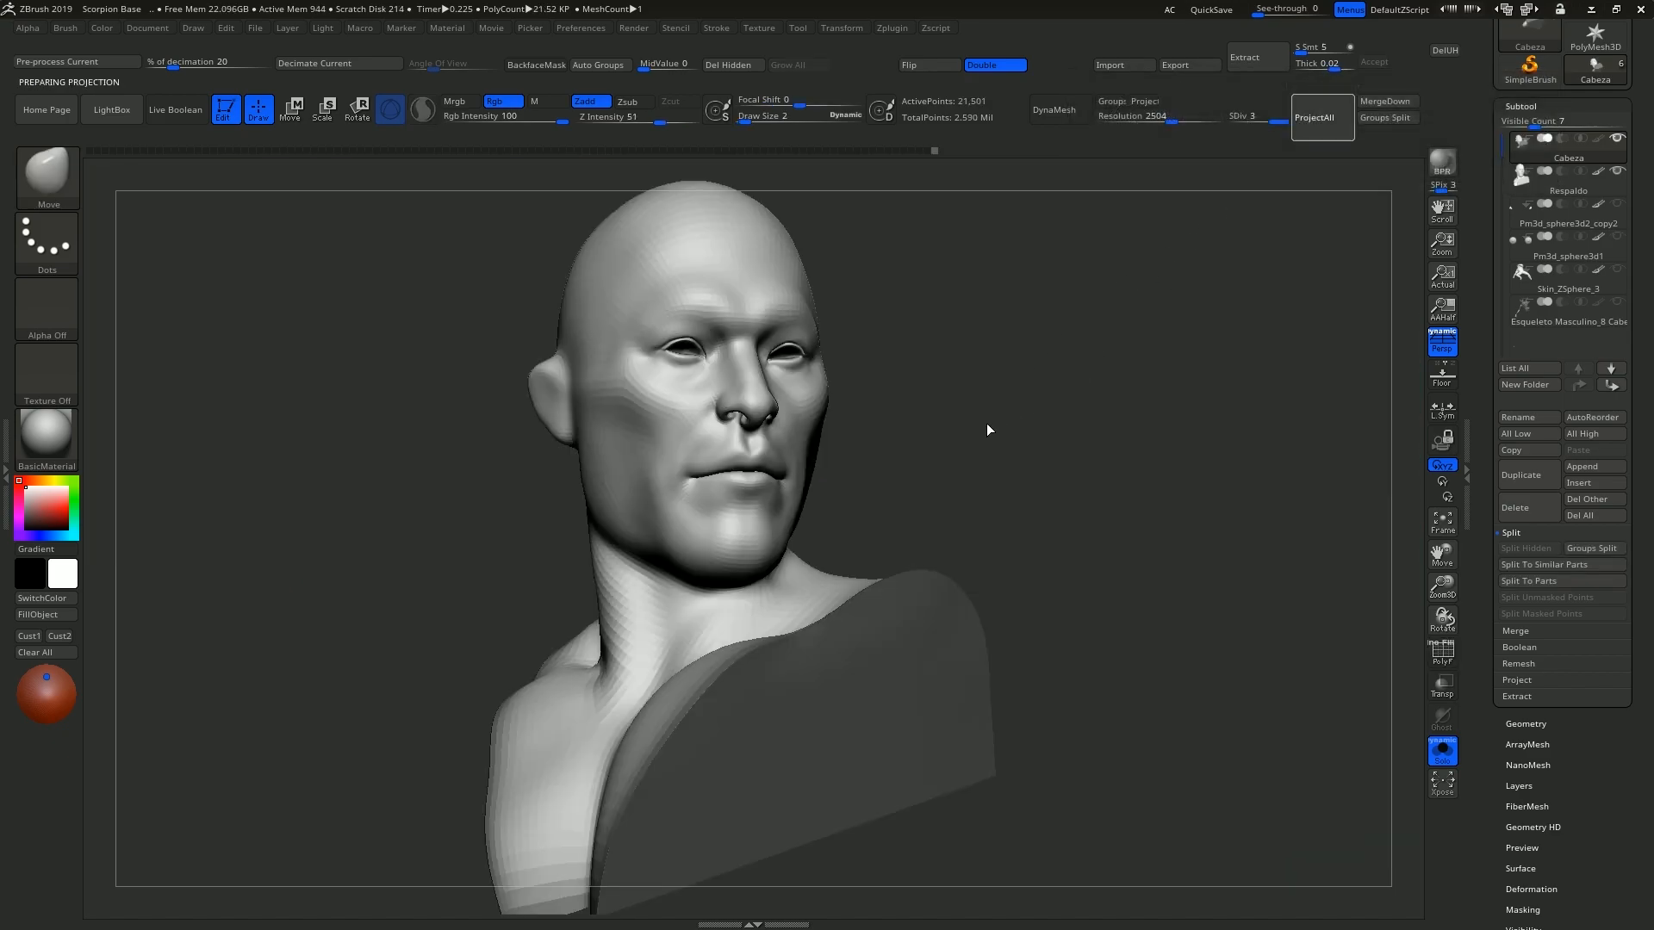
mouse_move(725, 441)
right_mouse_down("ctrl")
mouse_move(724, 370)
mouse_move(775, 371)
right_mouse_up("ctrl")
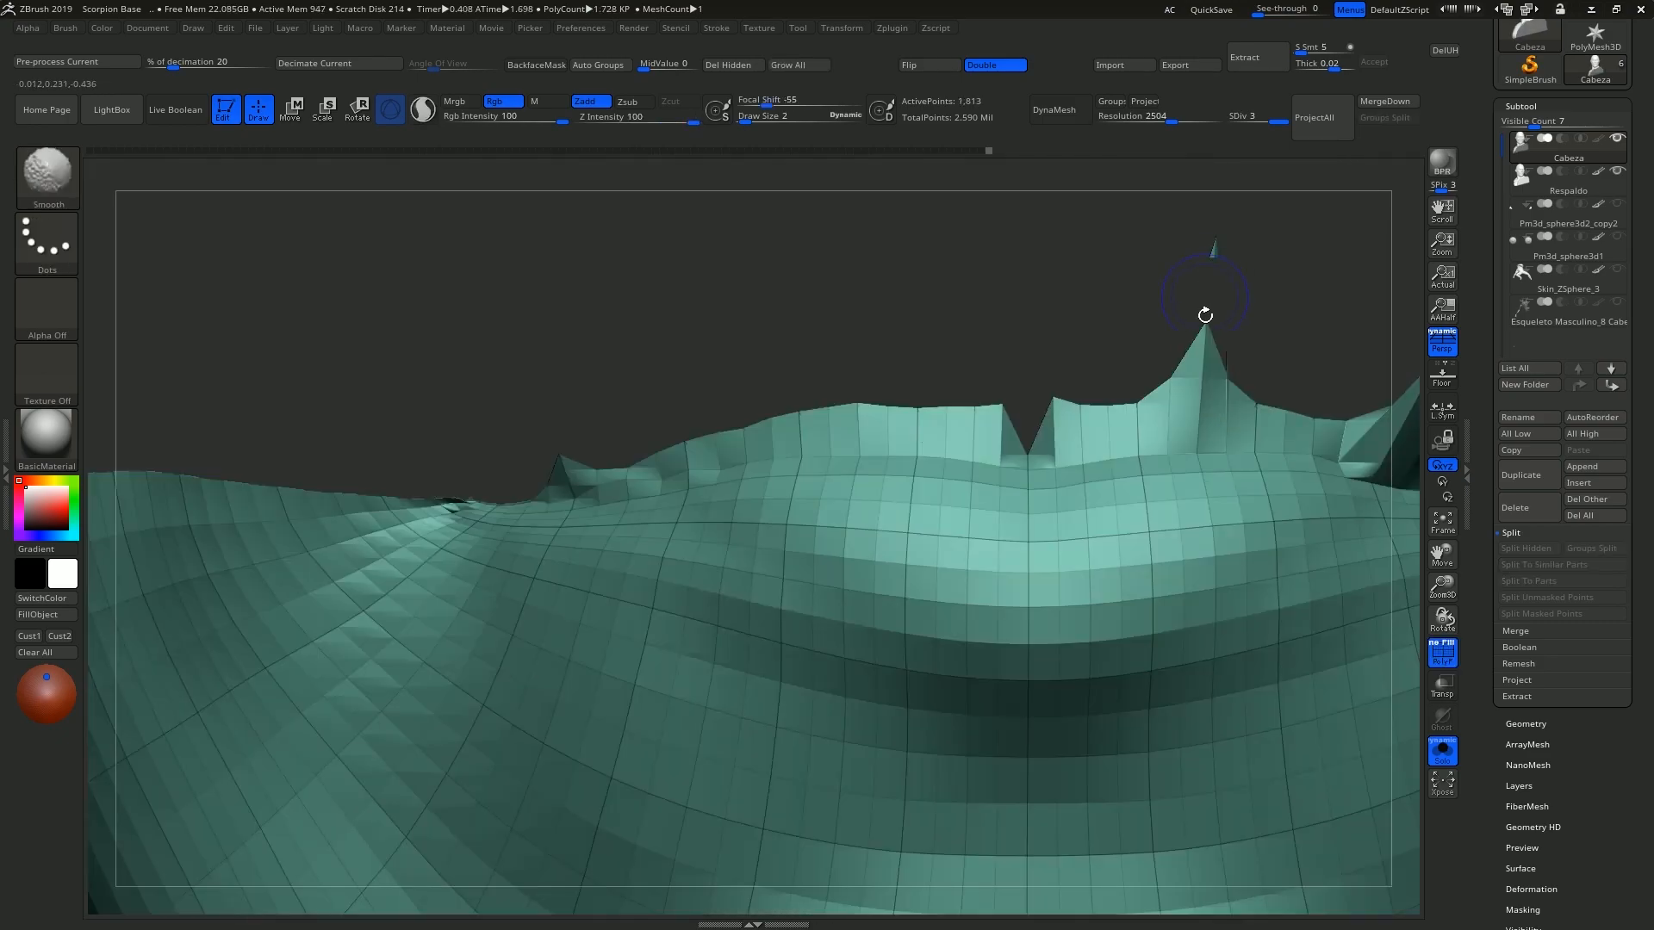
left_click_drag(1205, 316, 1208, 344)
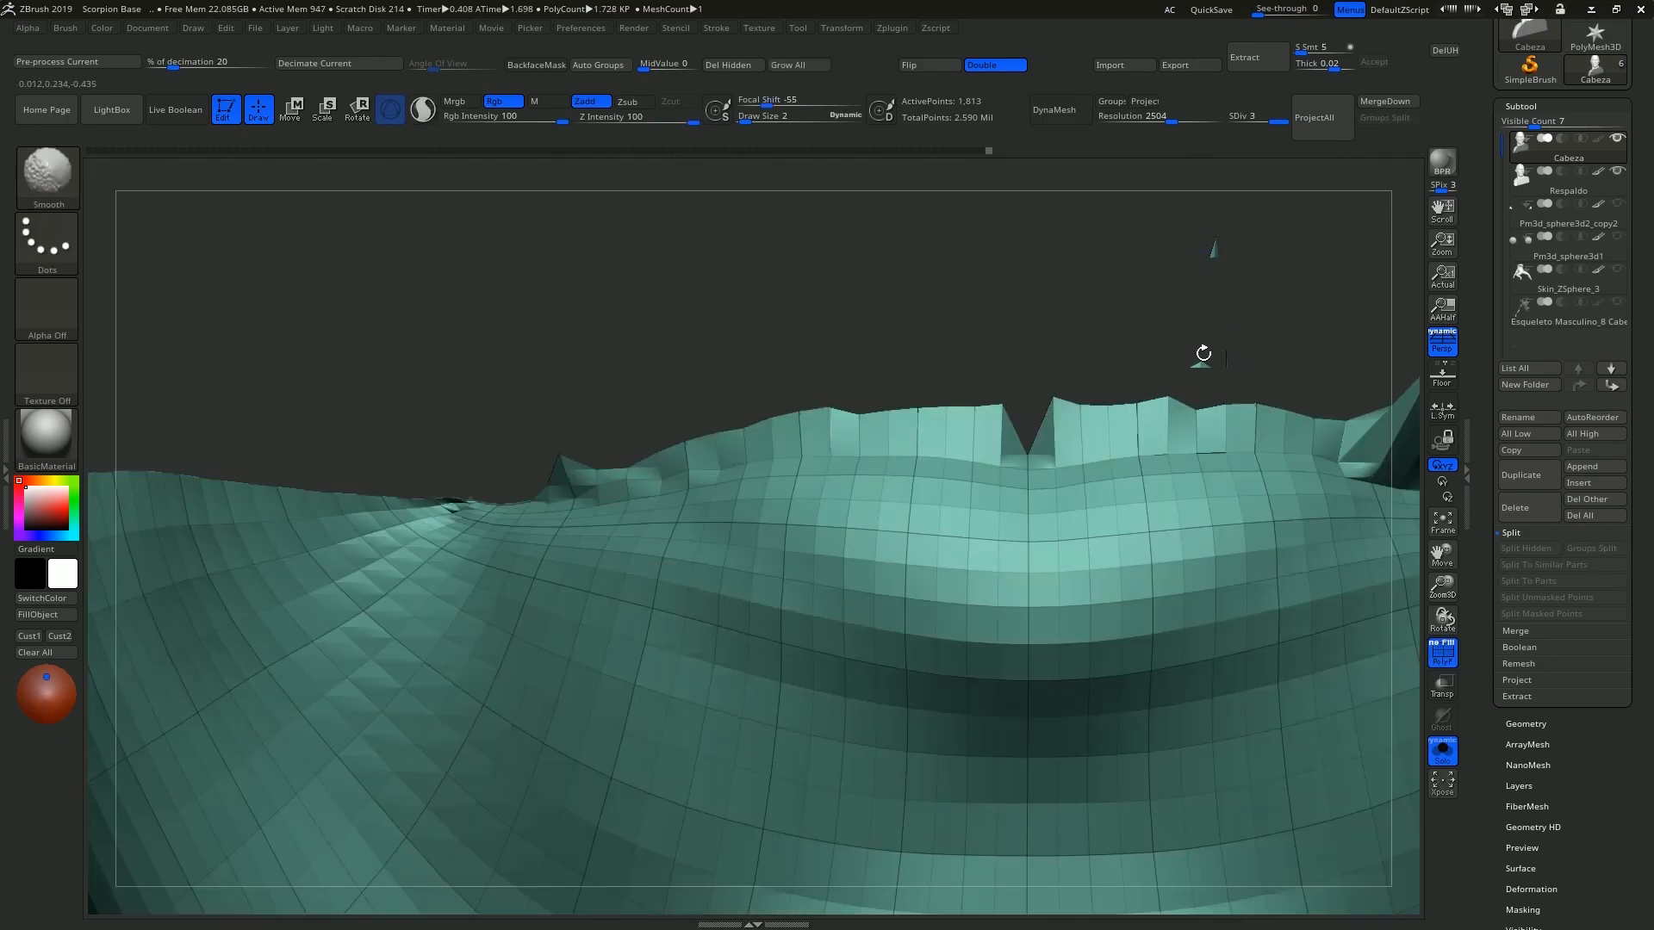
left_click_drag(988, 425, 901, 413)
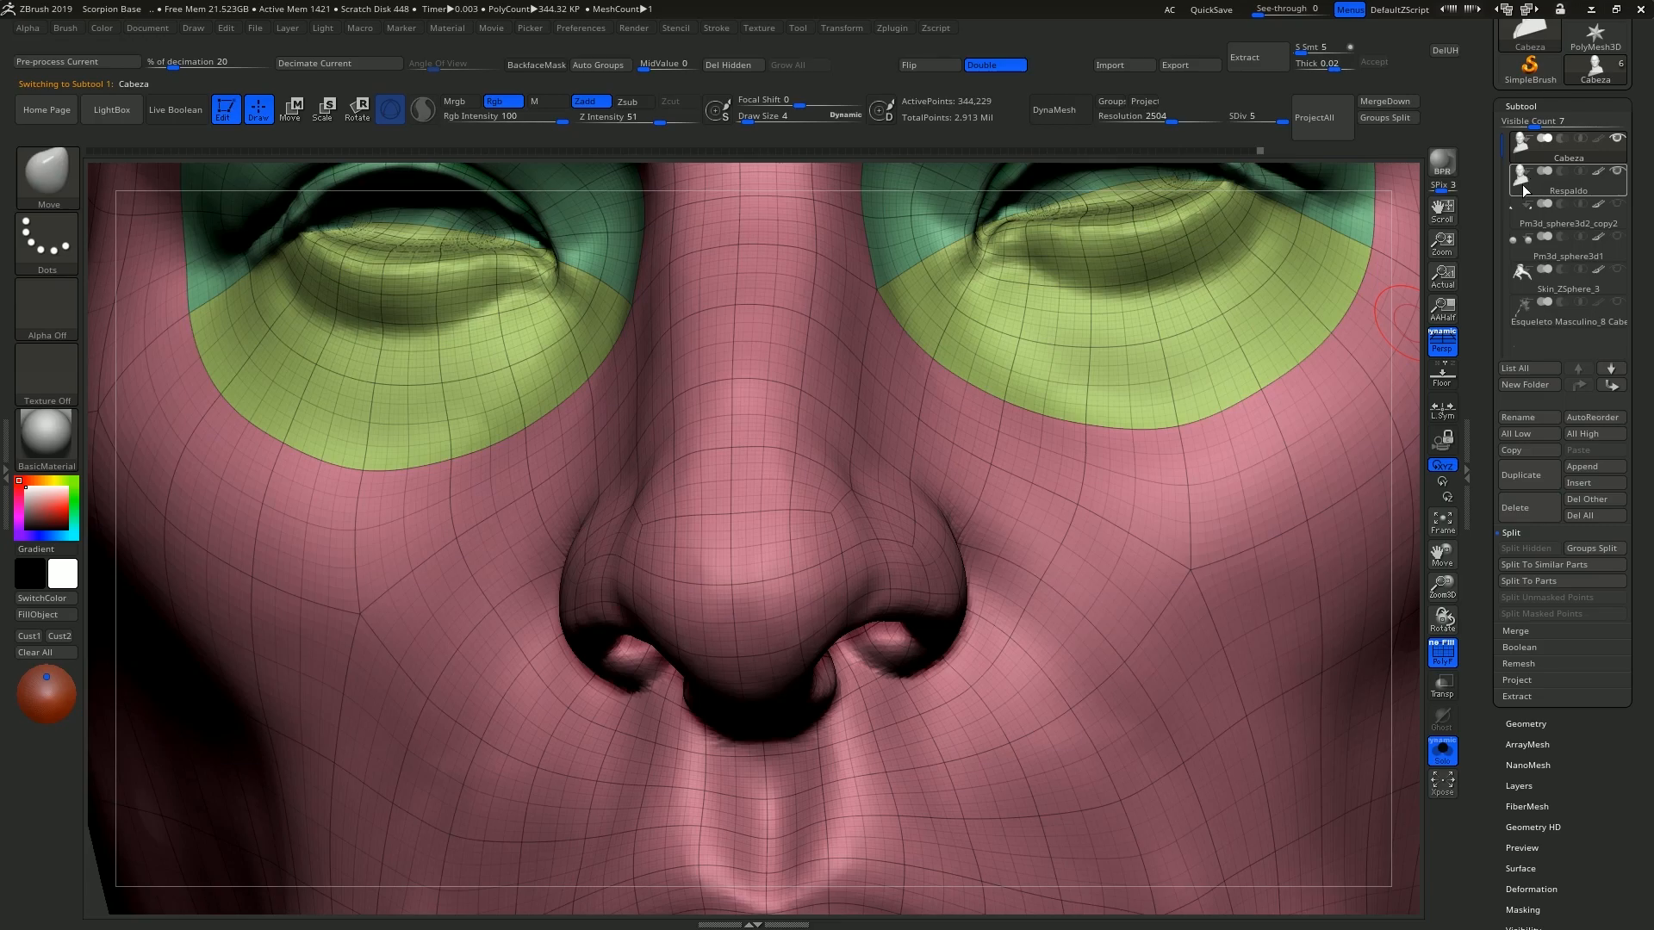
Compare the Respaldo backup with the projected Cabeza subtool around the nose and eyes.
left_click(1518, 190)
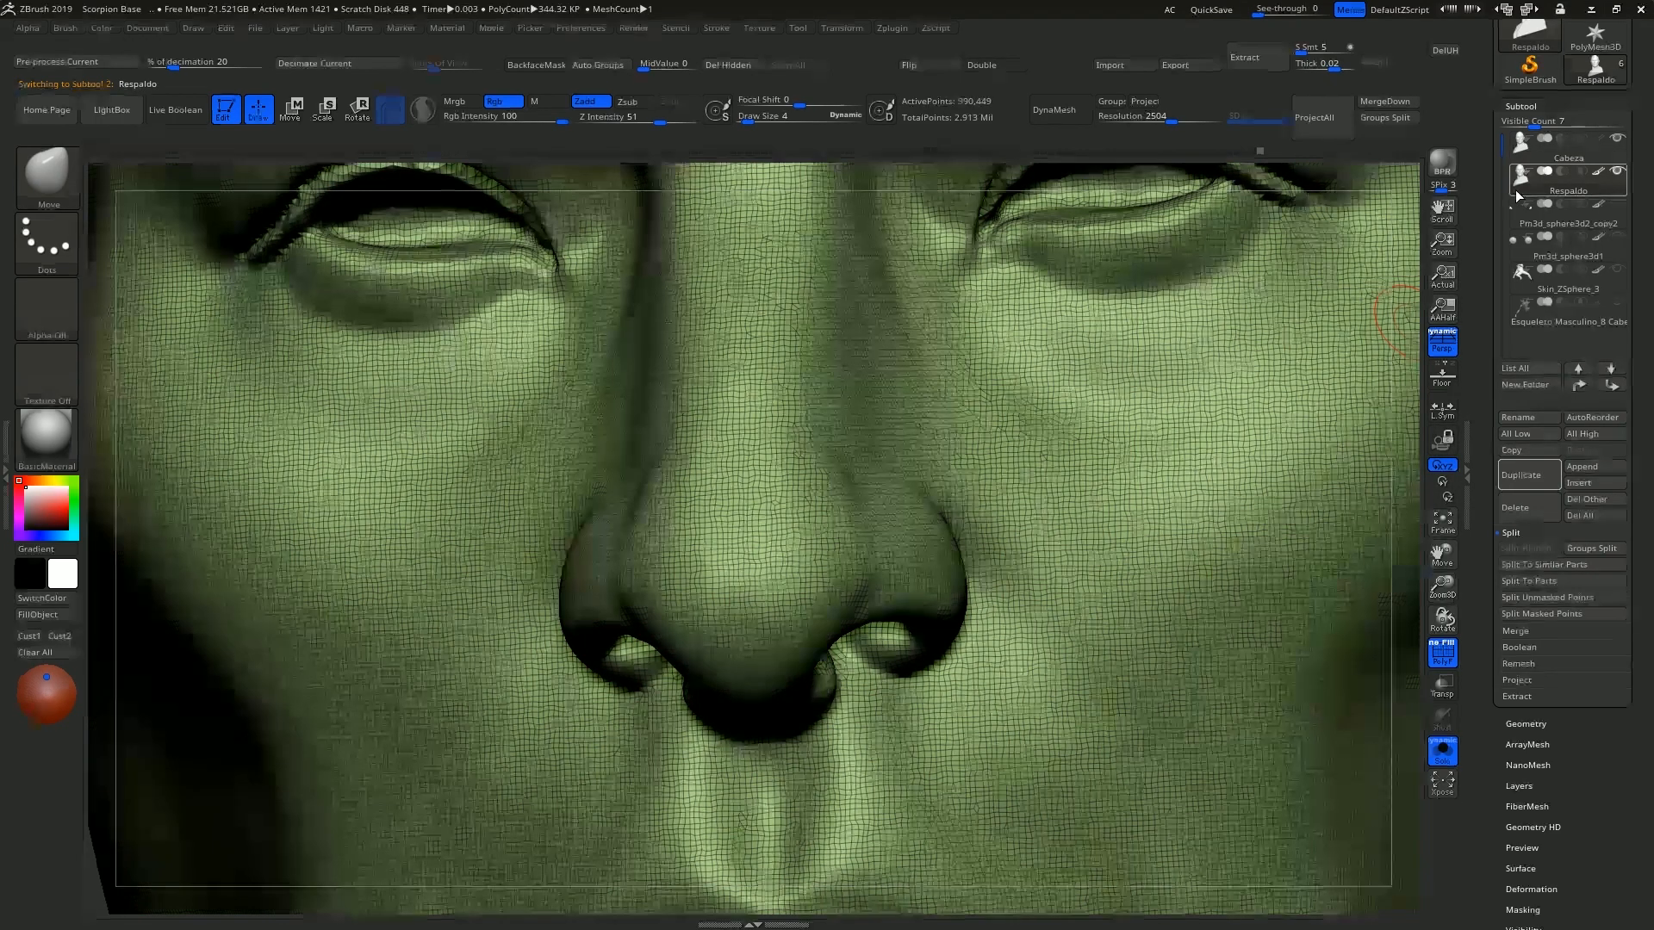
mouse_move(1518, 197)
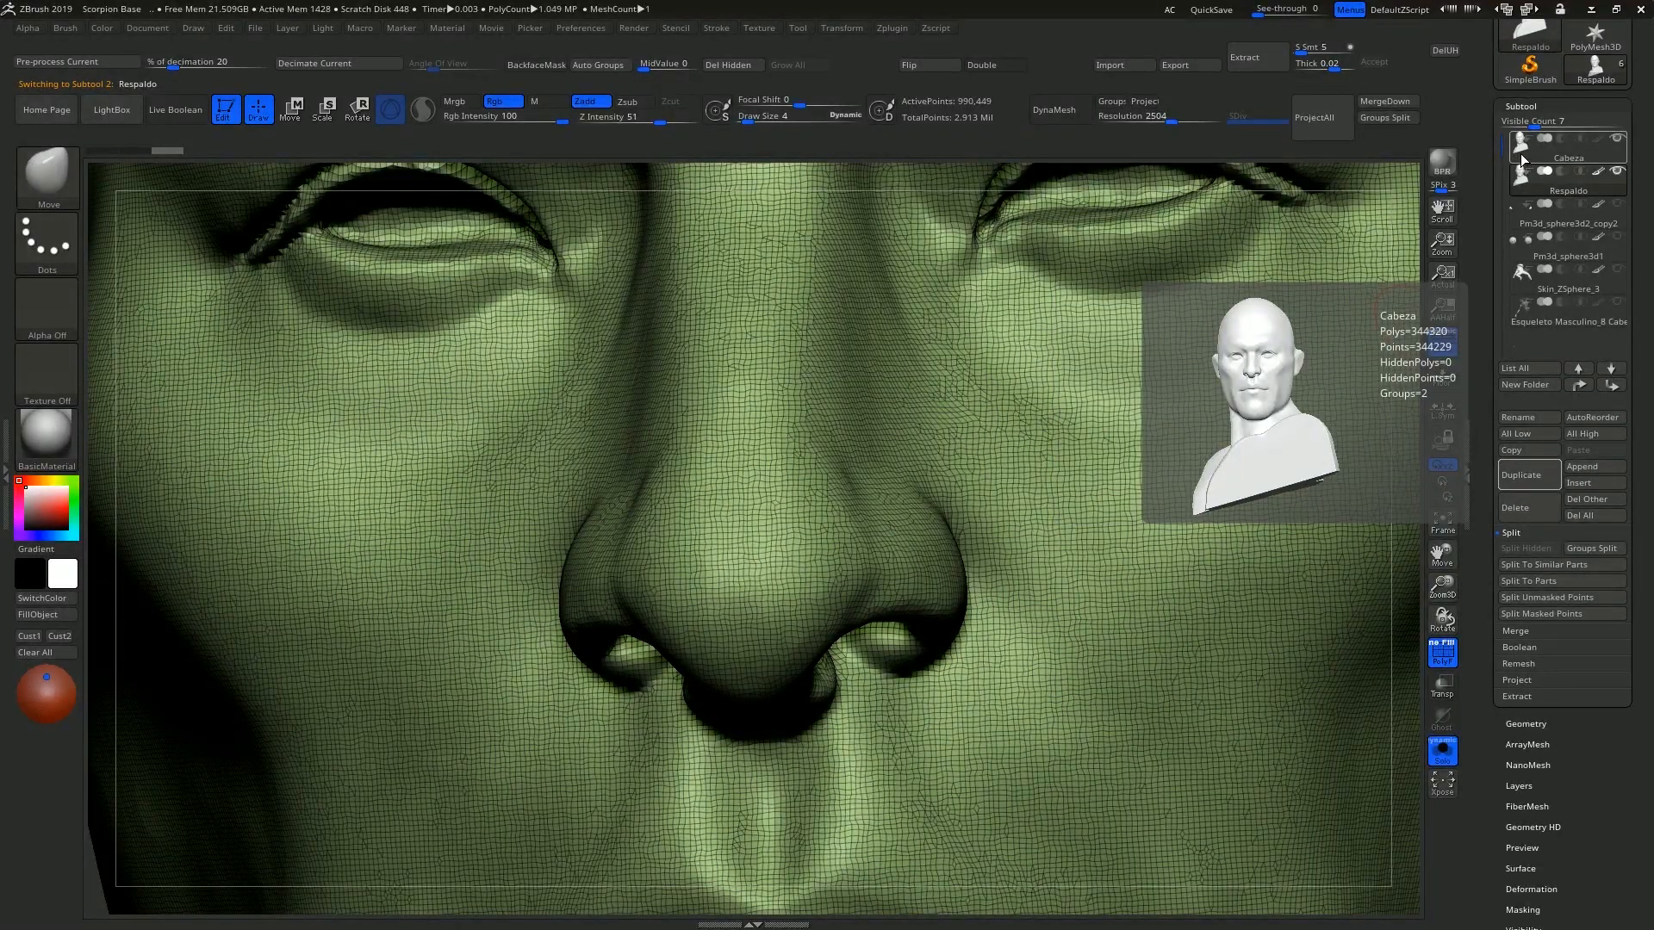
left_click(1520, 161)
right_click_drag(767, 380, 862, 535, "ctrl")
right_click_drag(761, 438, 828, 562, "ctrl")
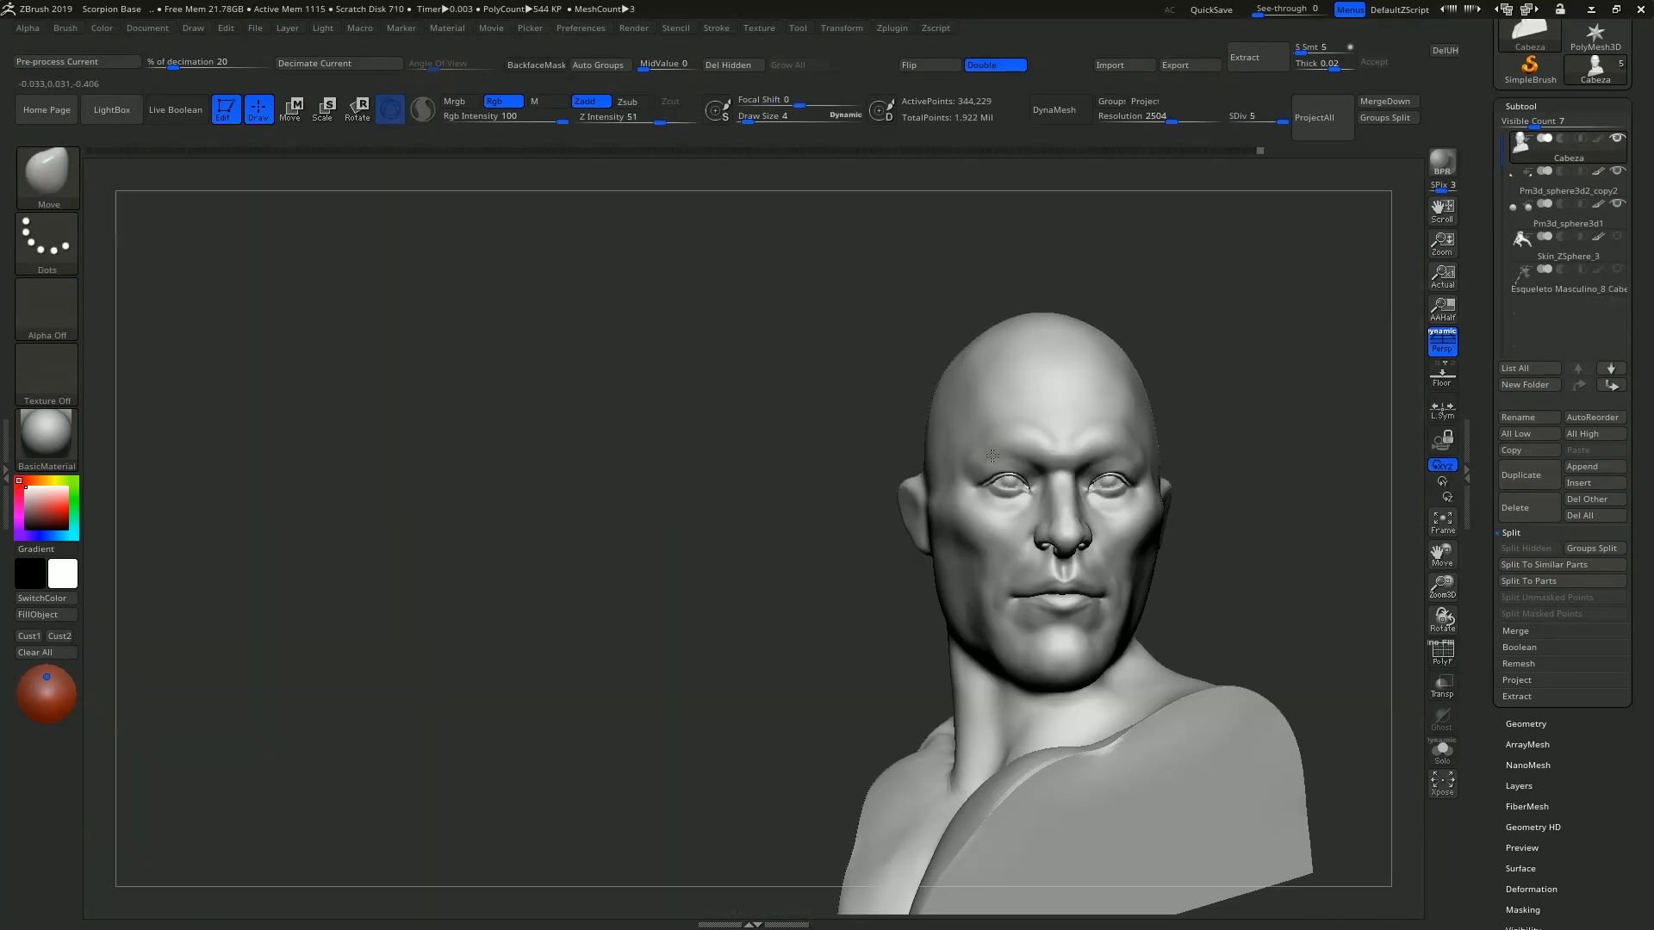
Reshape the inner corner and edge of the lower eyelid with the Move brush, using a smaller brush size.
right_click_drag(1062, 447, 990, 321)
mouse_move(1005, 384)
right_mouse_down("ctrl")
mouse_move(960, 372)
mouse_move(1127, 479)
mouse_move(915, 472)
right_mouse_up("ctrl")
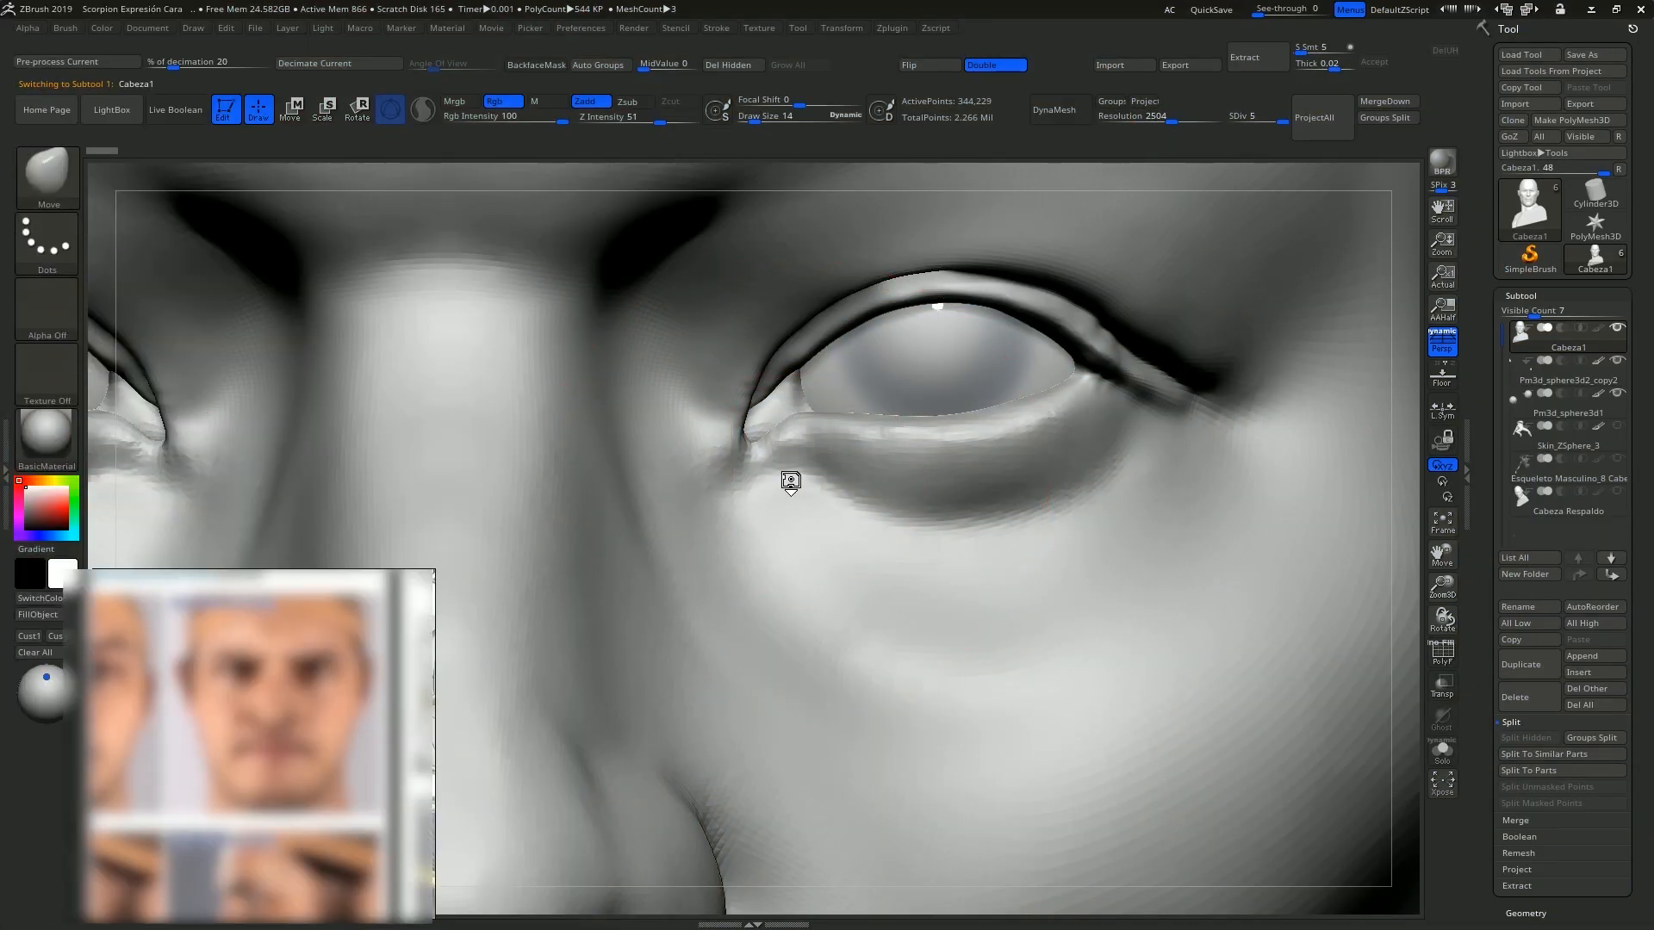
left_click_drag(790, 480, 798, 472)
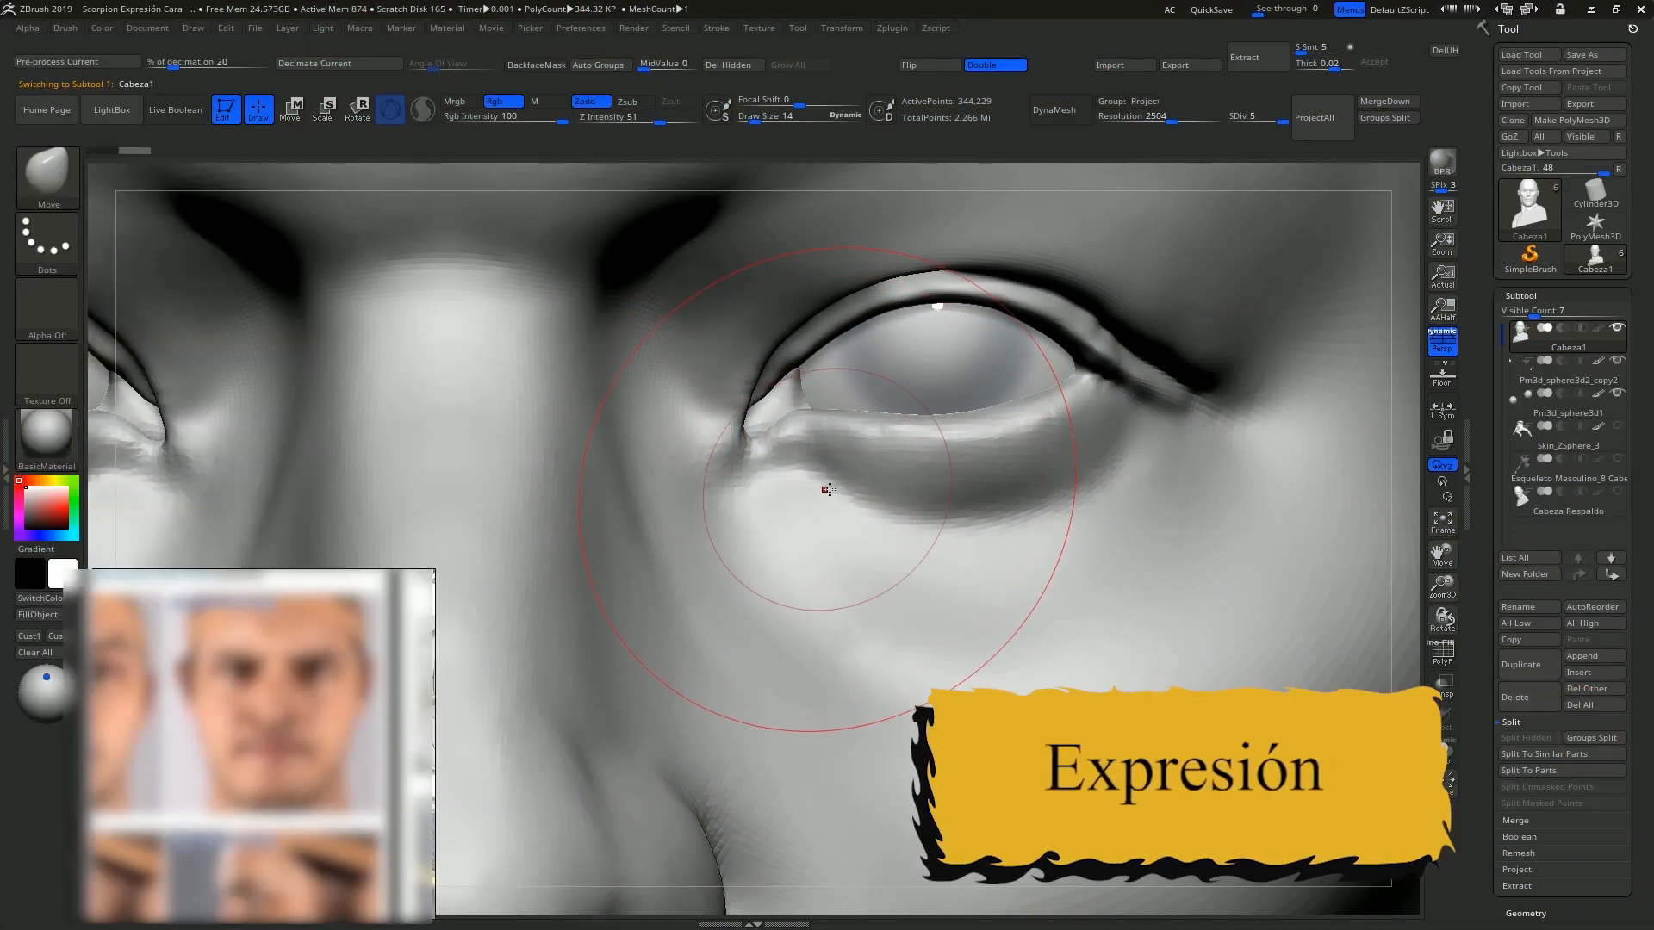
key("bracketleft")
left_click_drag(908, 465, 993, 439)
right_click_drag(982, 560, 930, 676, "alt")
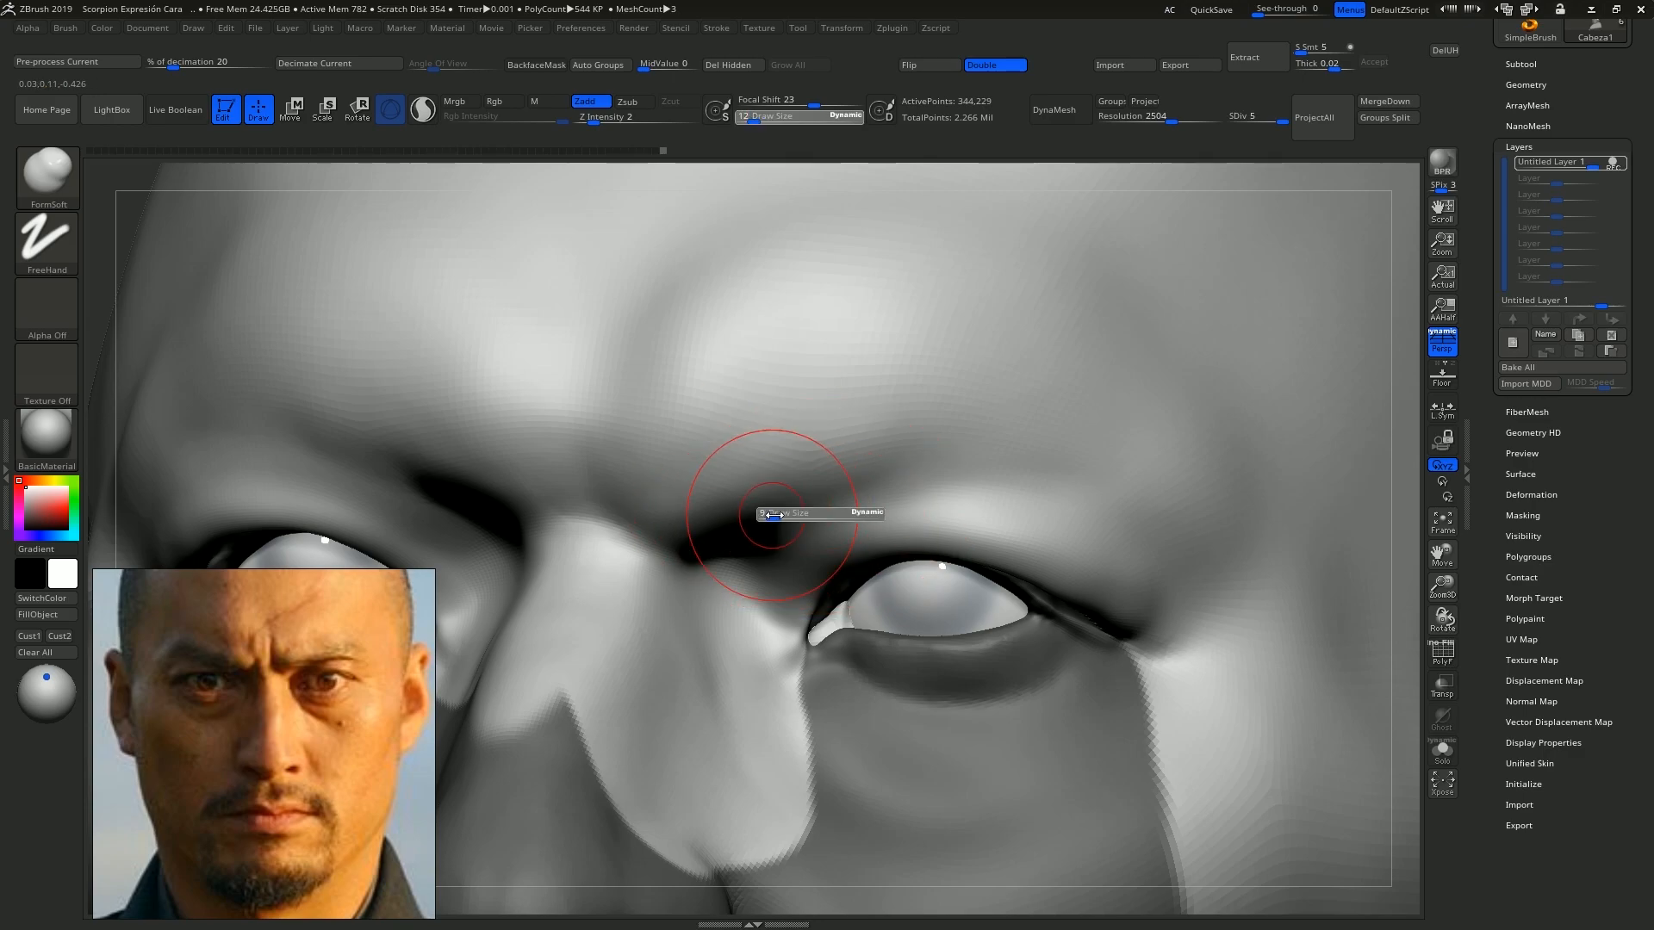
Set the FormSoft brush's draw size to 10 for the frowning brow and check the area's polygon wireframe.
left_click_drag(774, 515, 775, 515)
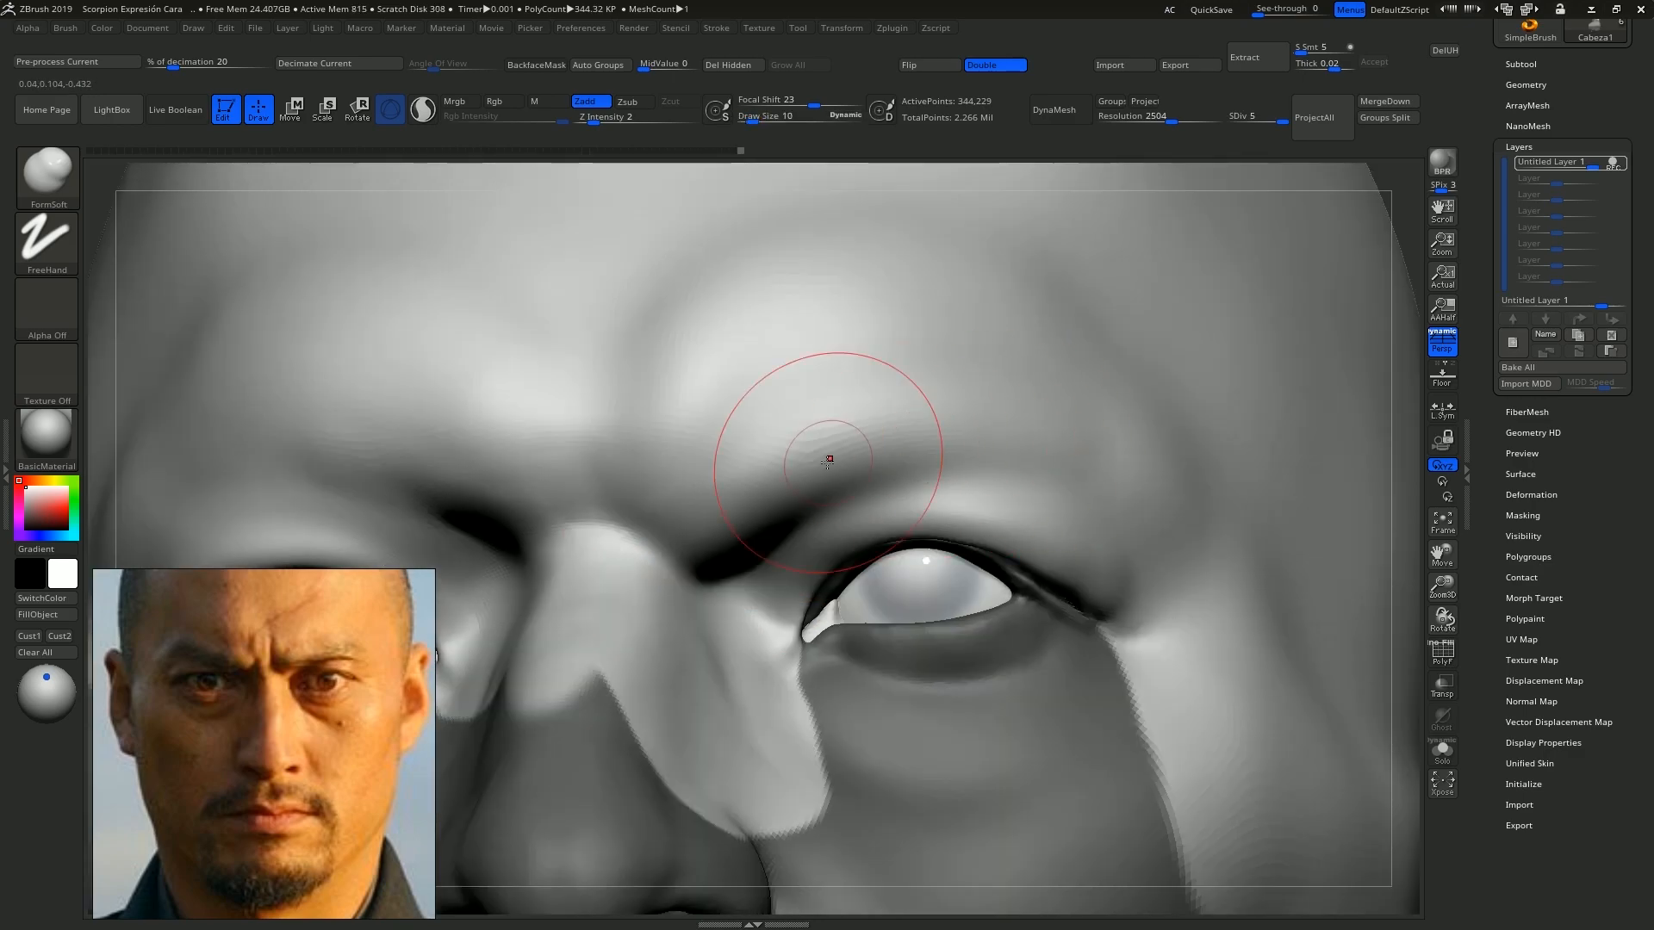
key("shift+f")
key("shift+f")
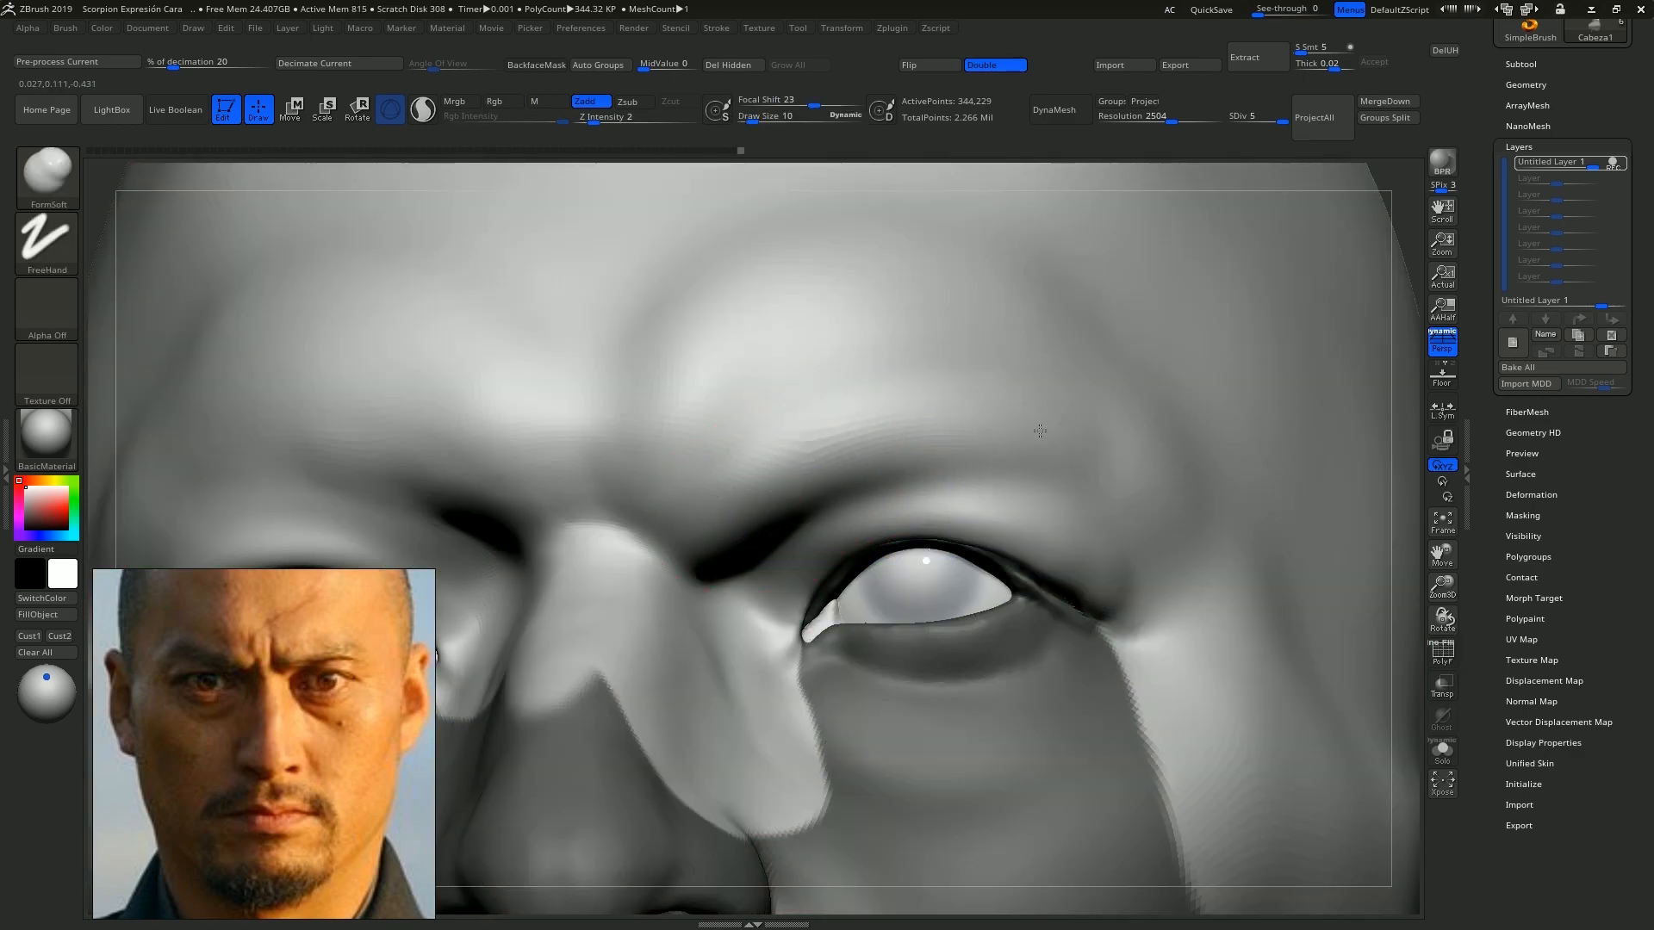
right_click_drag(998, 470, 950, 435)
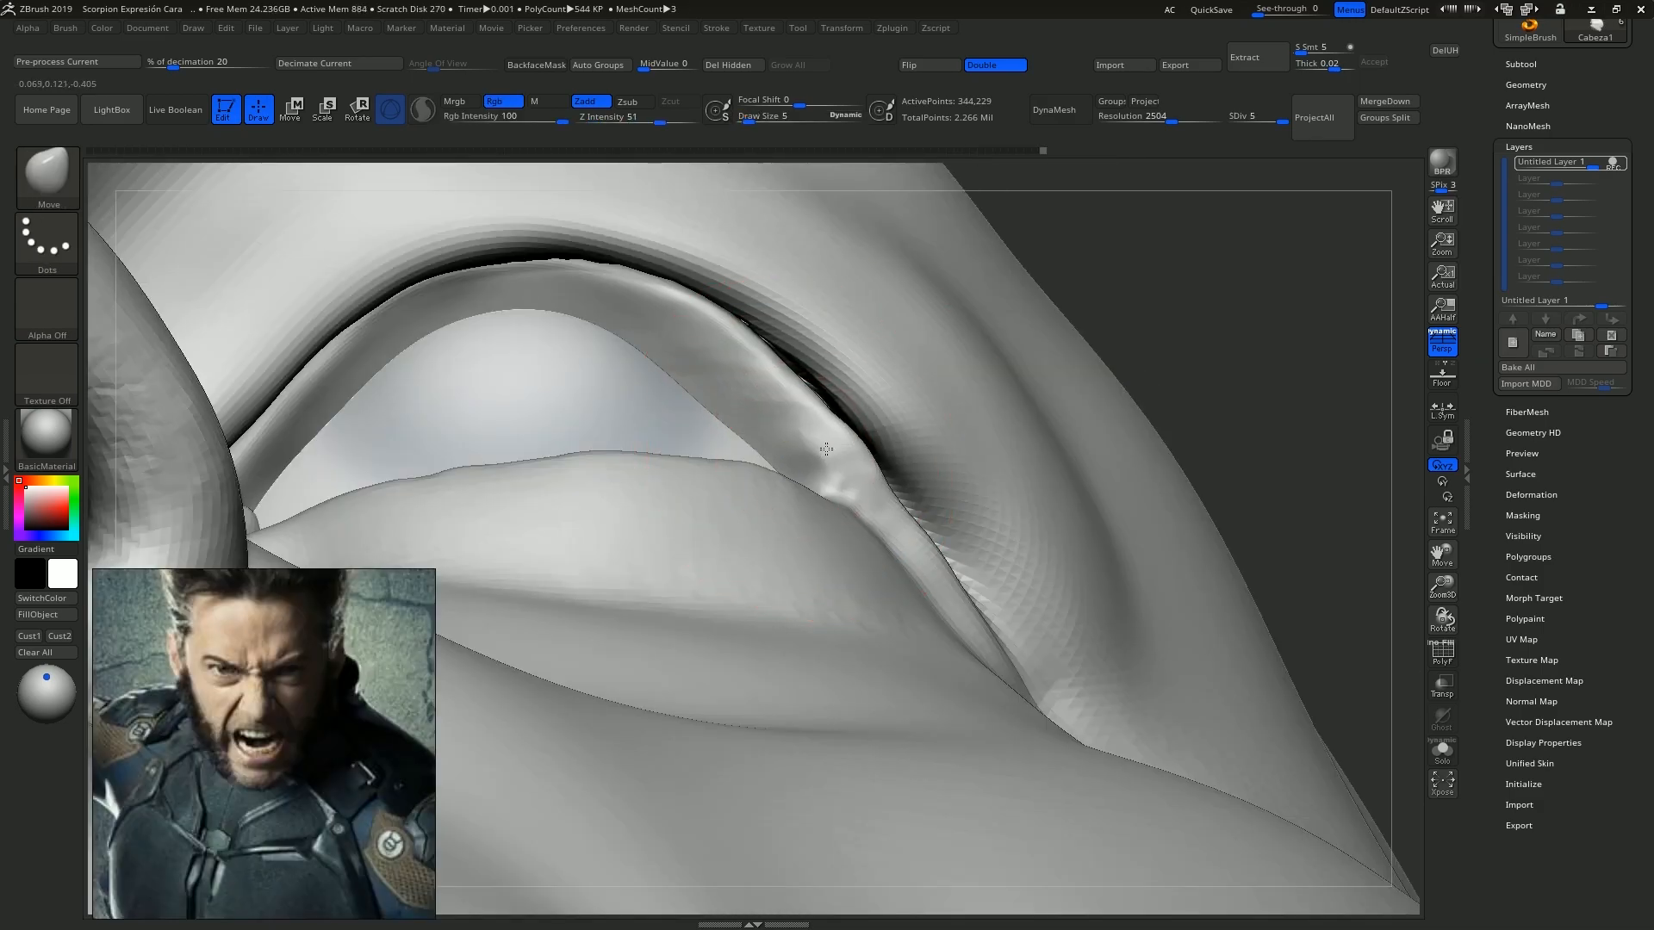
Adjust the upper eyelid's edge and outer corner around the eyeball with the Move brush.
left_click_drag(814, 452, 797, 441)
mouse_move(706, 317)
left_mouse_down()
mouse_move(687, 342)
mouse_move(665, 315)
mouse_move(653, 329)
left_mouse_up()
left_click_drag(778, 436, 734, 373)
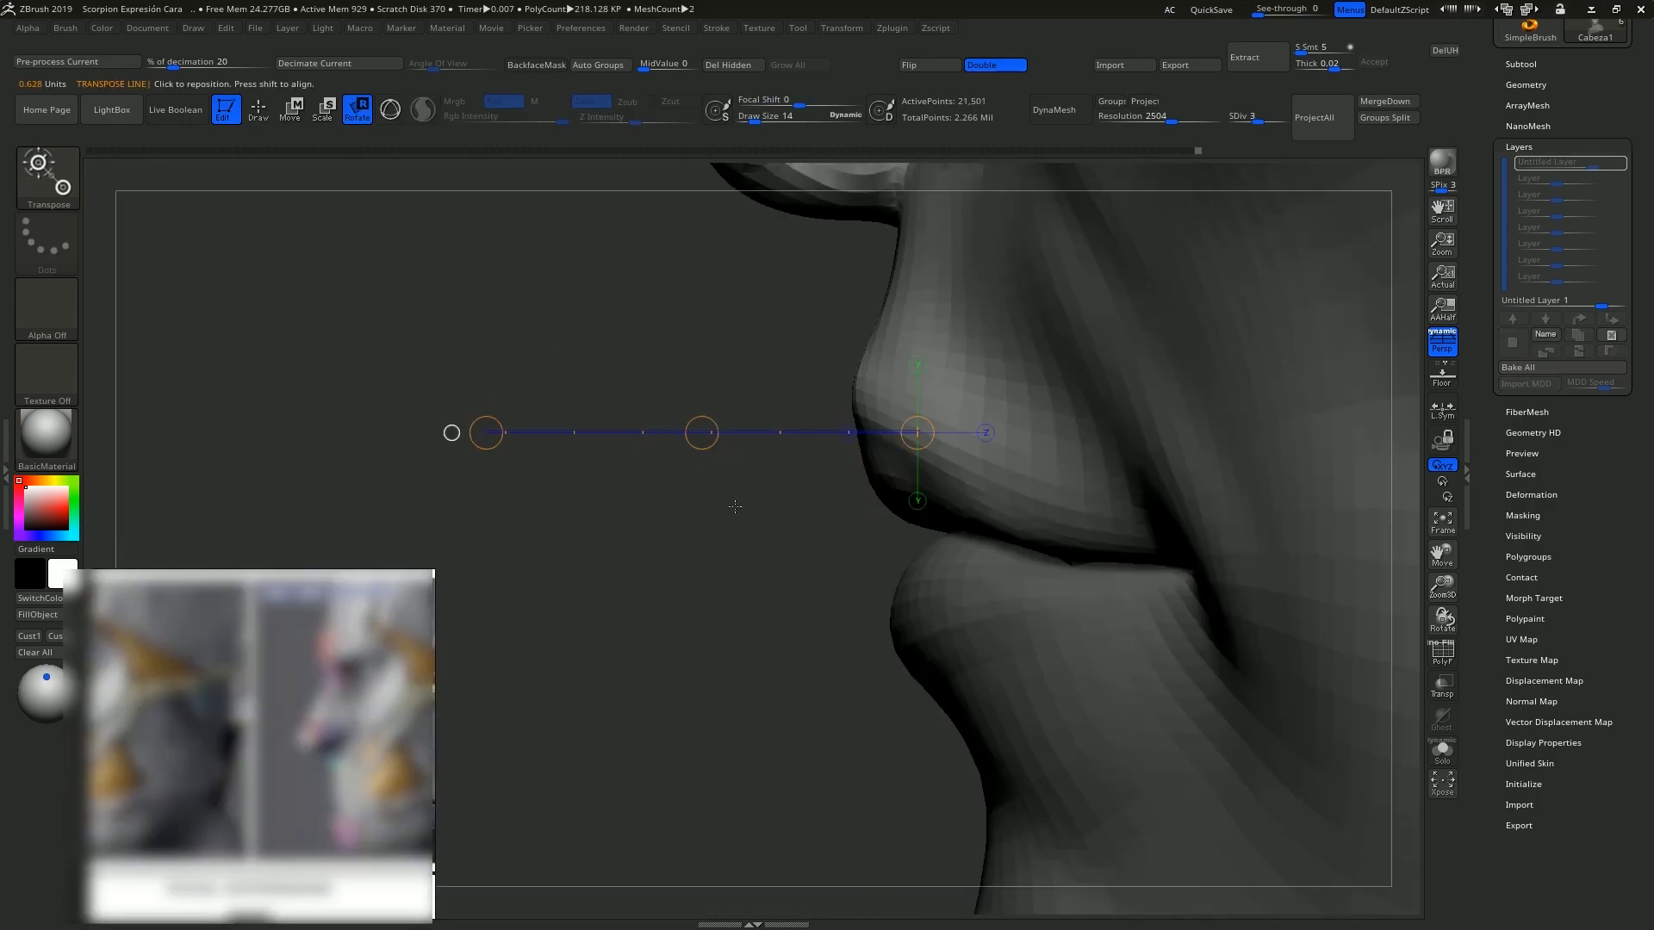
Rotate the upper lip with the transpose line in side view and shift it slightly.
left_click_drag(481, 431, 482, 483)
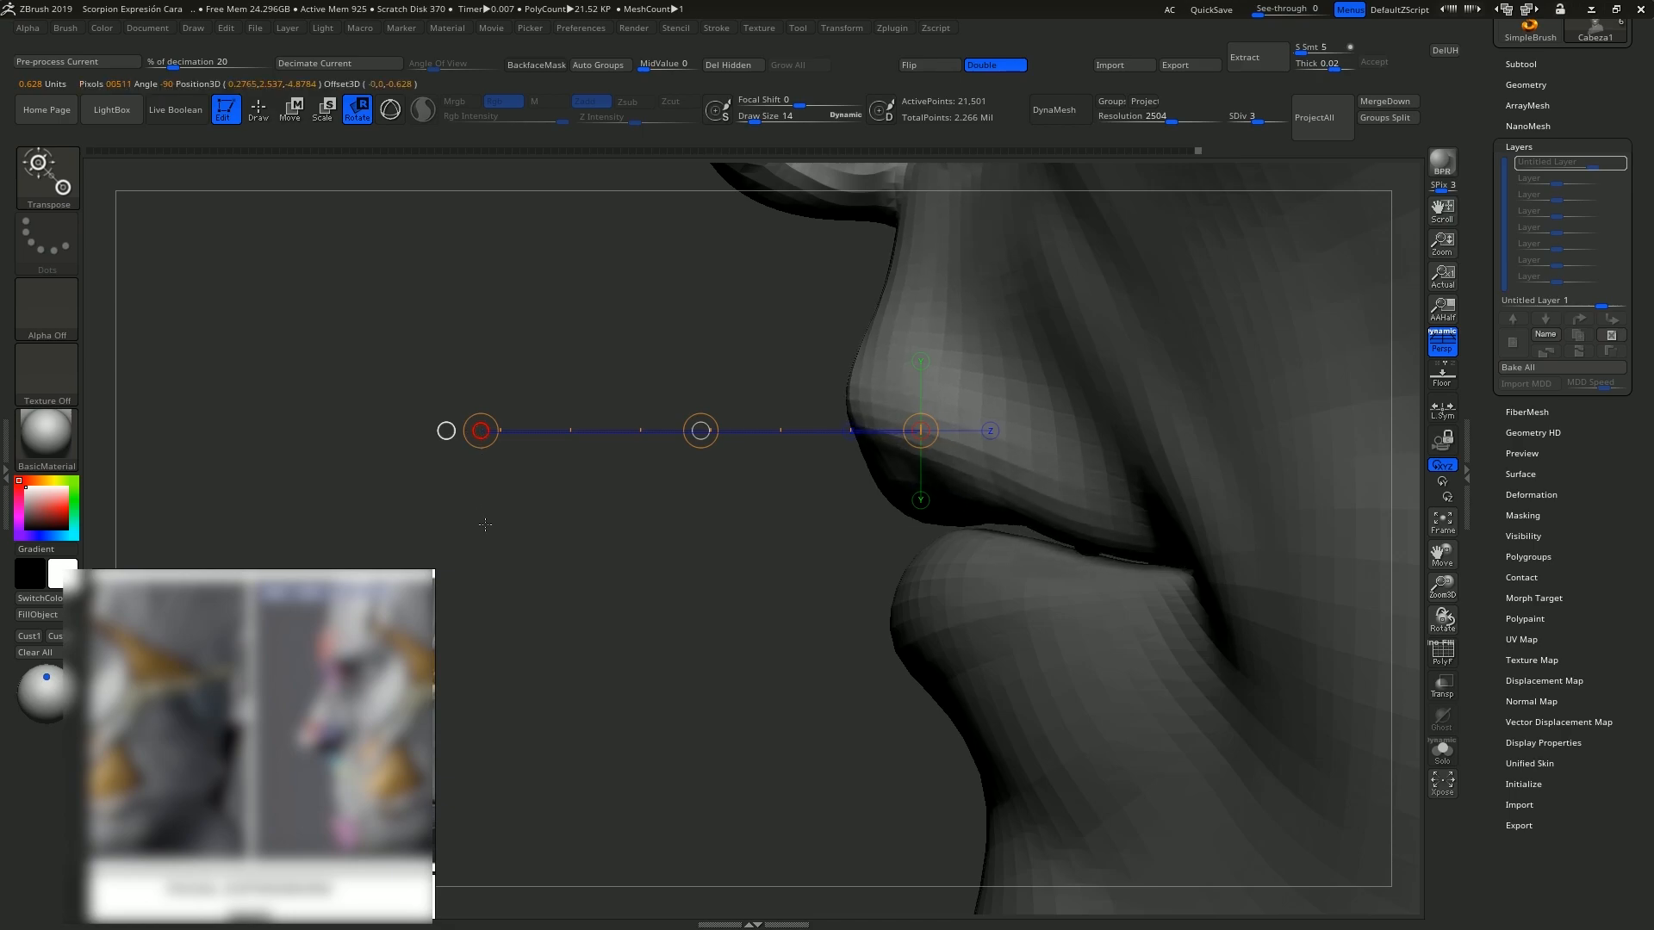
key("w")
left_click_drag(702, 432, 705, 442)
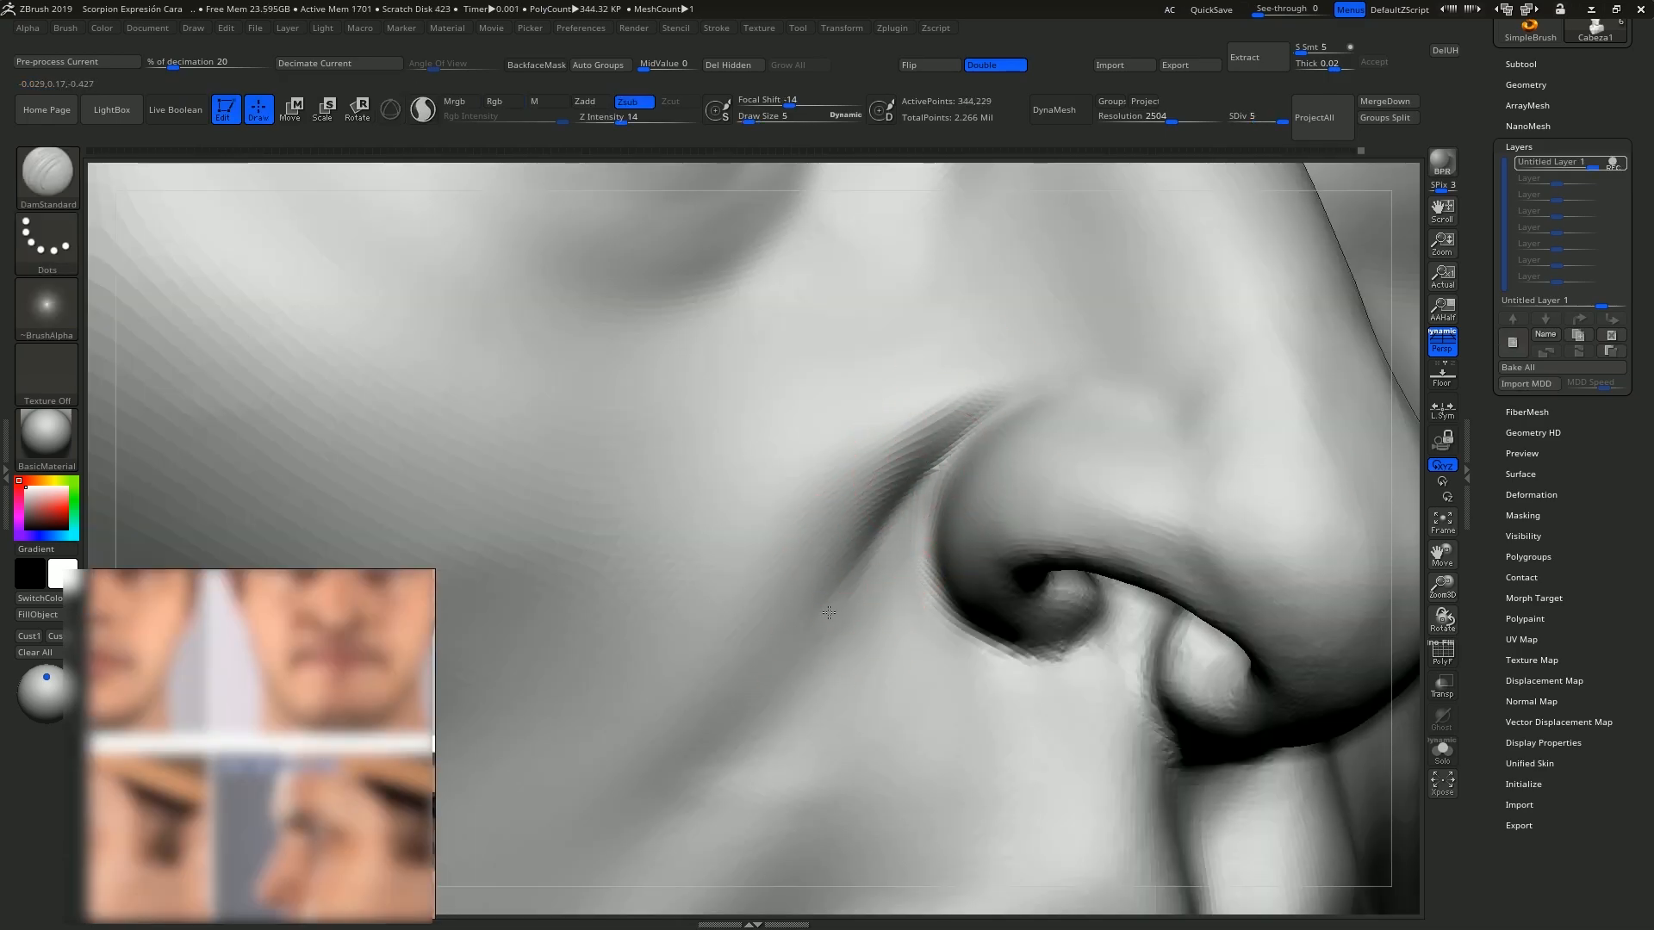
Deepen the nasolabial fold beside the nostril with DamStandard and set the FormSoft brush's draw size to 10 for softening it.
right_click_drag(829, 613, 958, 419)
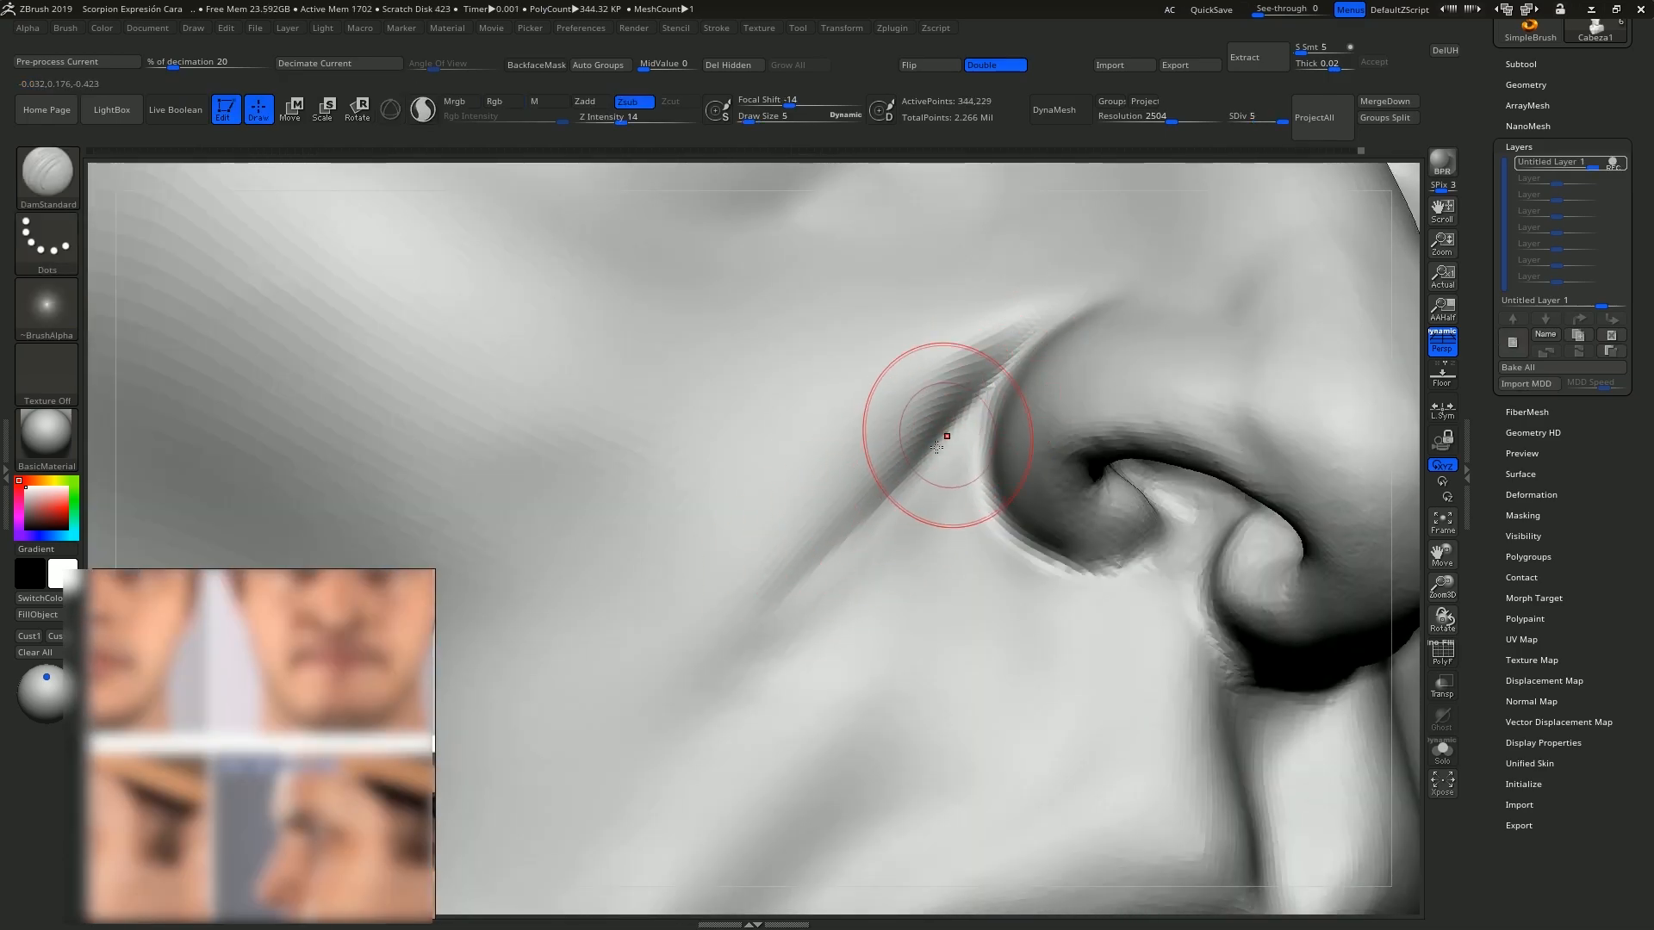
key("s")
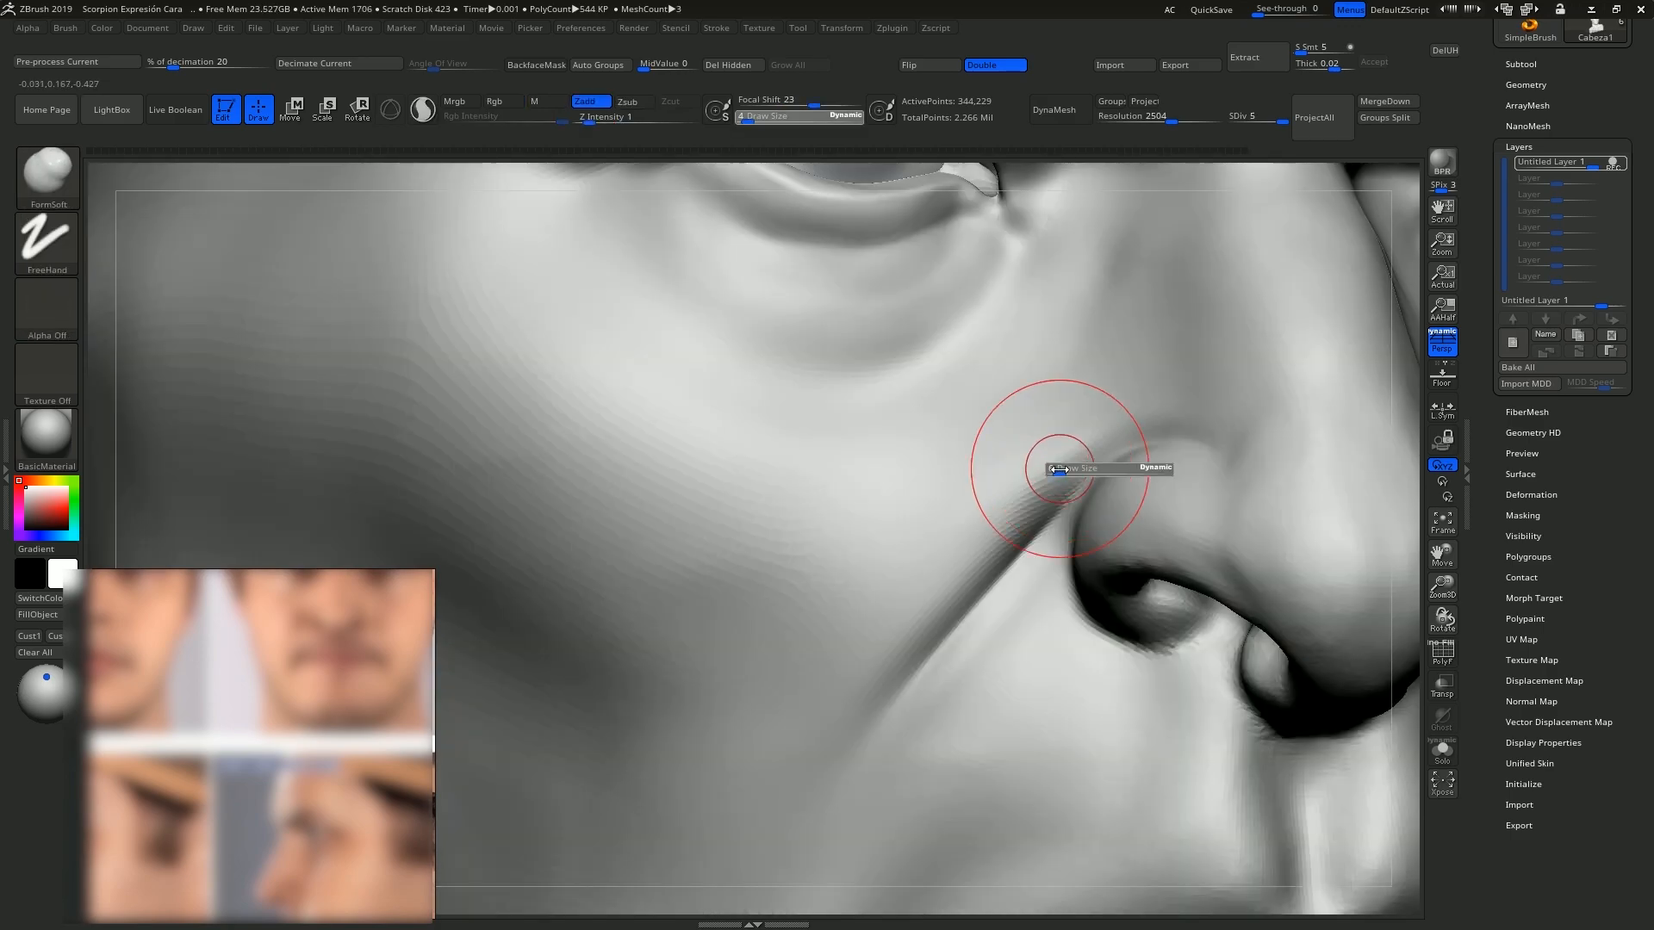
key("s")
right_click_drag(1023, 451, 1058, 454)
key("s")
left_click_drag(1058, 455, 1062, 458)
Smooth the skin around the mouth corner and build up the bridge of the nose with the FormSoft brush.
right_click_drag(1049, 453, 1097, 441)
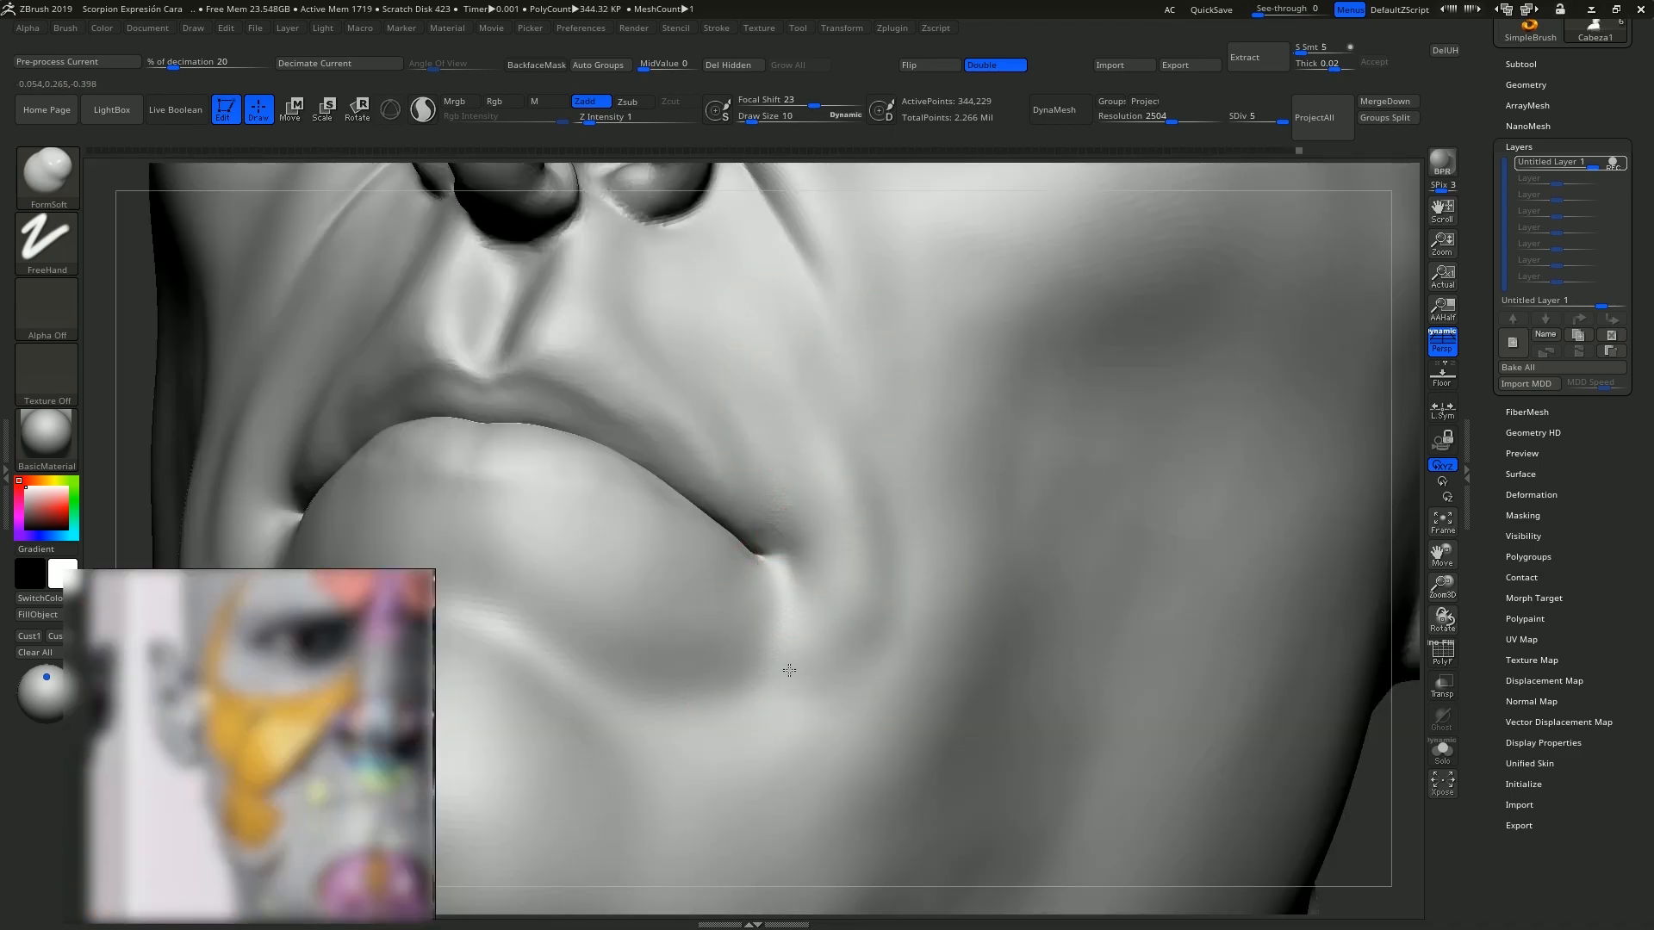
key("shift")
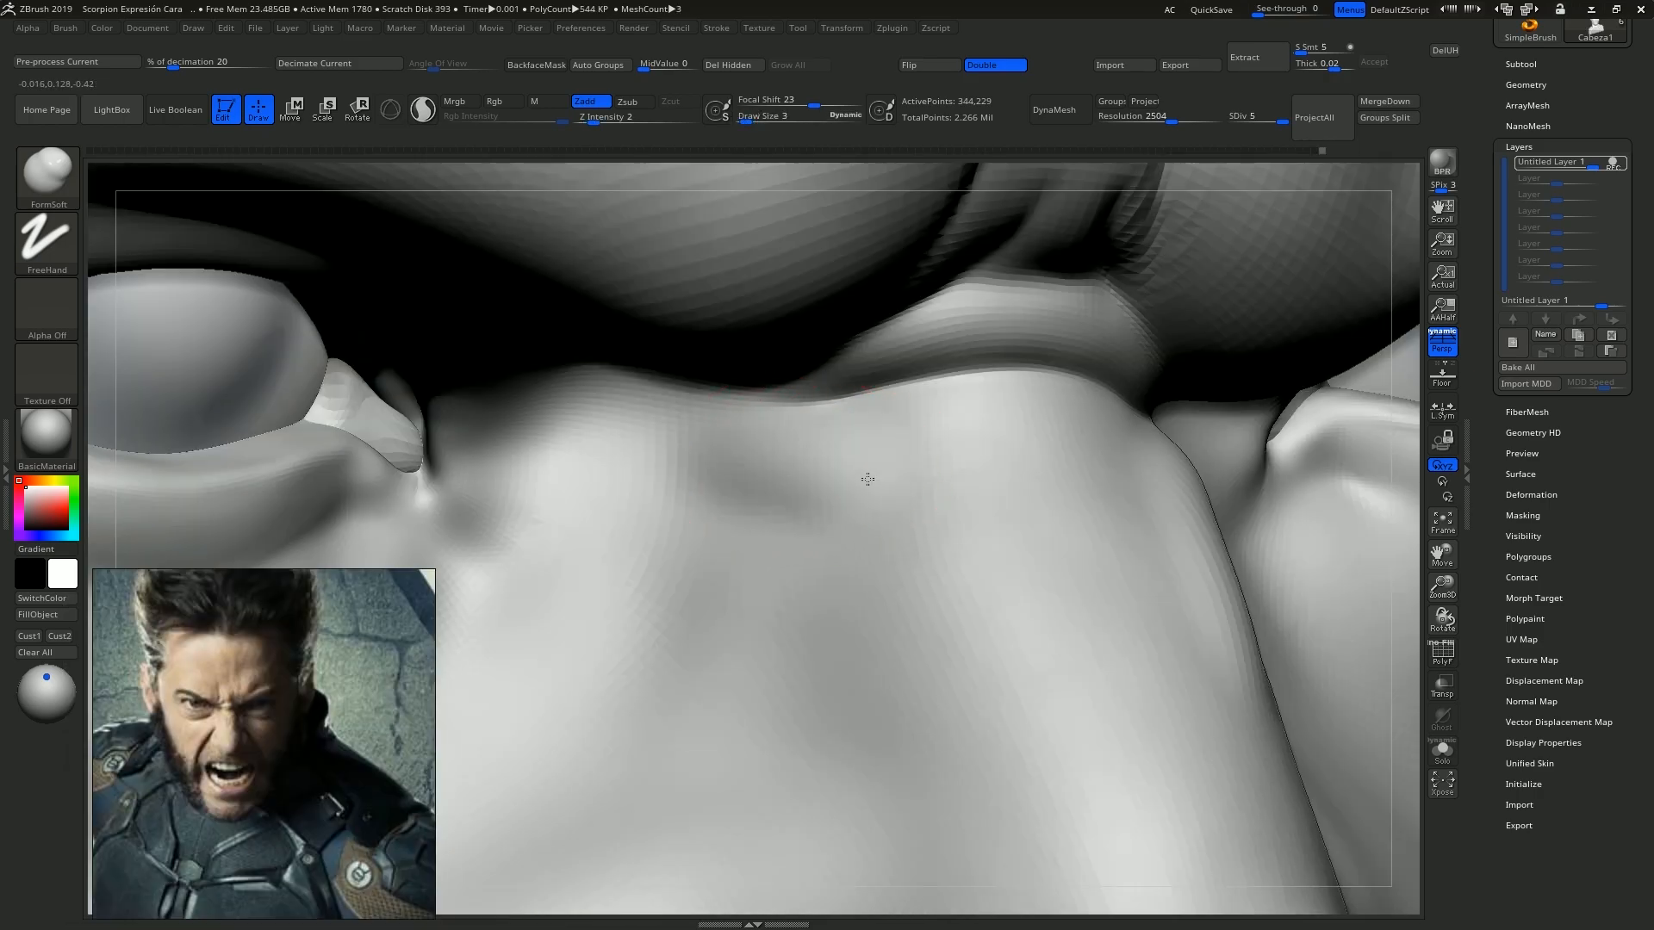
mouse_move(868, 479)
left_mouse_down()
mouse_move(979, 580)
mouse_move(1045, 683)
mouse_move(978, 554)
mouse_move(873, 472)
mouse_move(737, 452)
left_mouse_up()
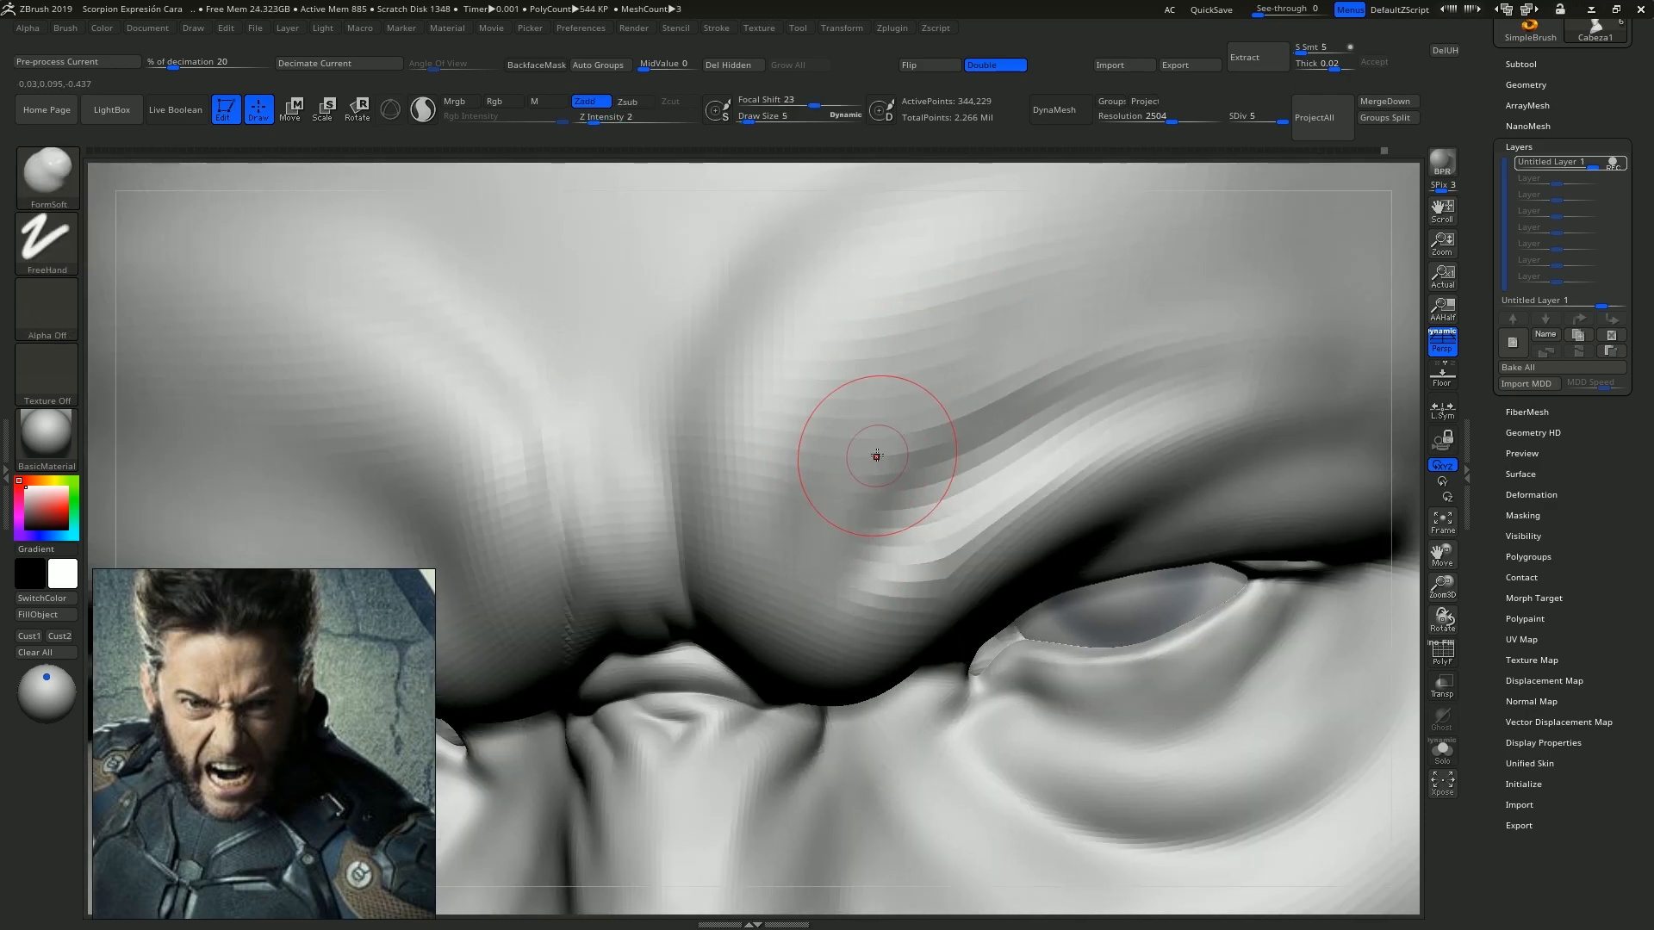
Switch to the Move brush and adjust the frowning brow and the upper eyelid around the eyeball.
key("ctrl")
key("b")
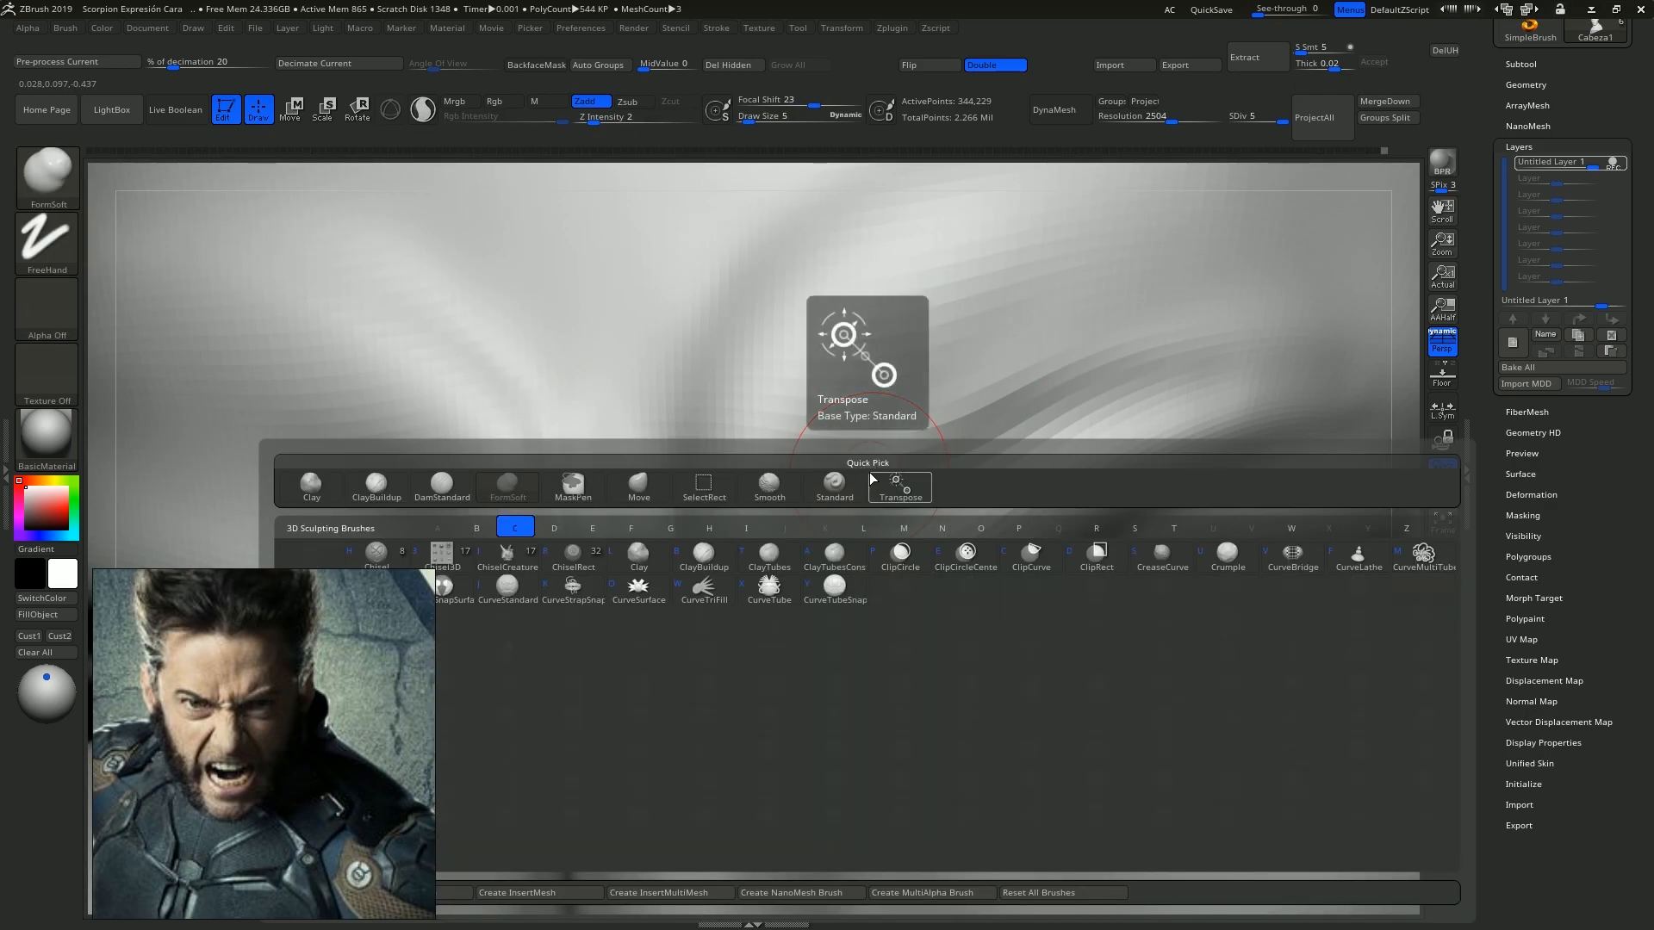
key("m")
key("v")
right_click_drag(841, 491, 793, 370)
left_click_drag(813, 423, 806, 434)
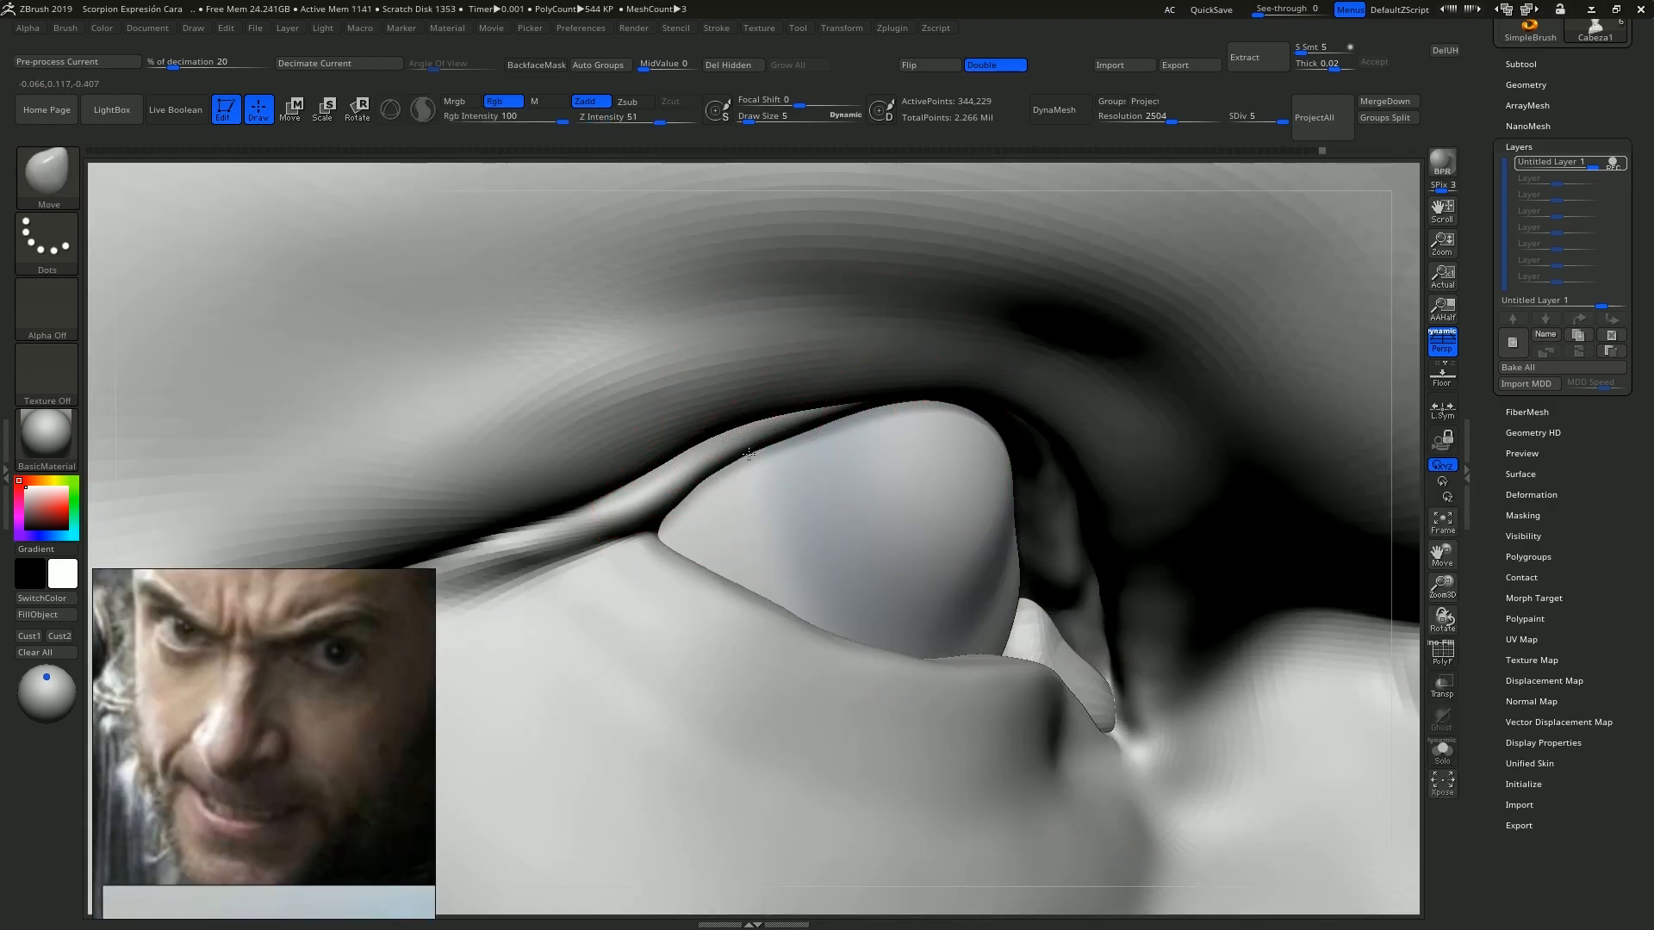
right_click_drag(920, 421, 916, 458)
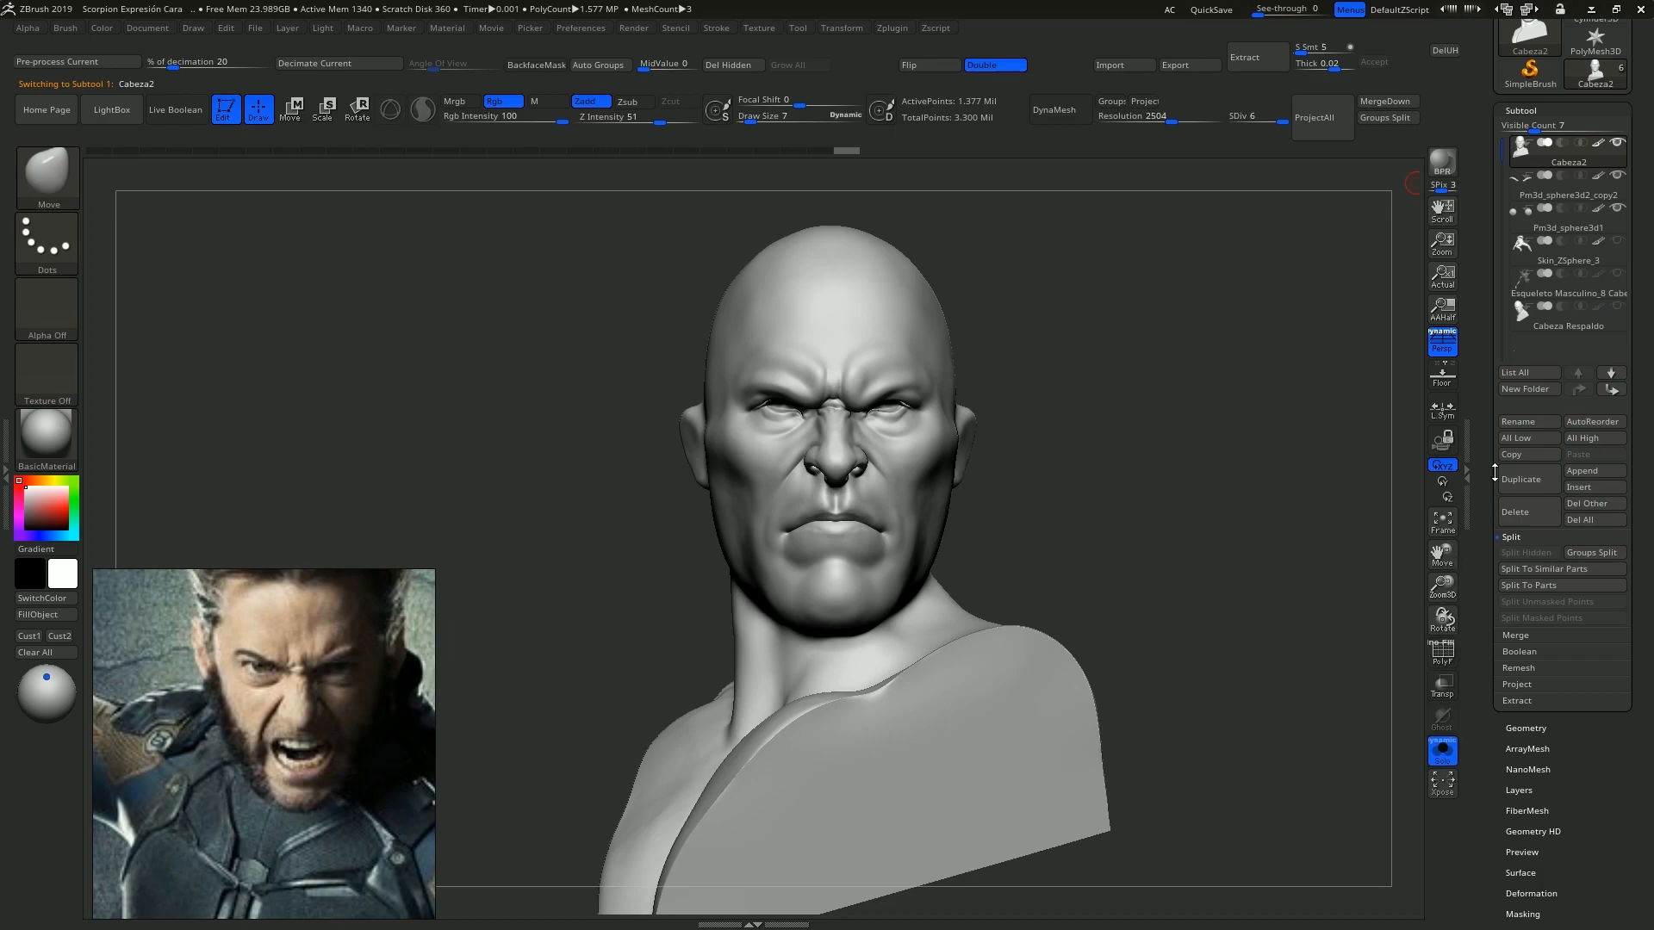
Compare the Cabeza Respaldo backup head with the angry head Cabeza2.
left_click(1521, 315)
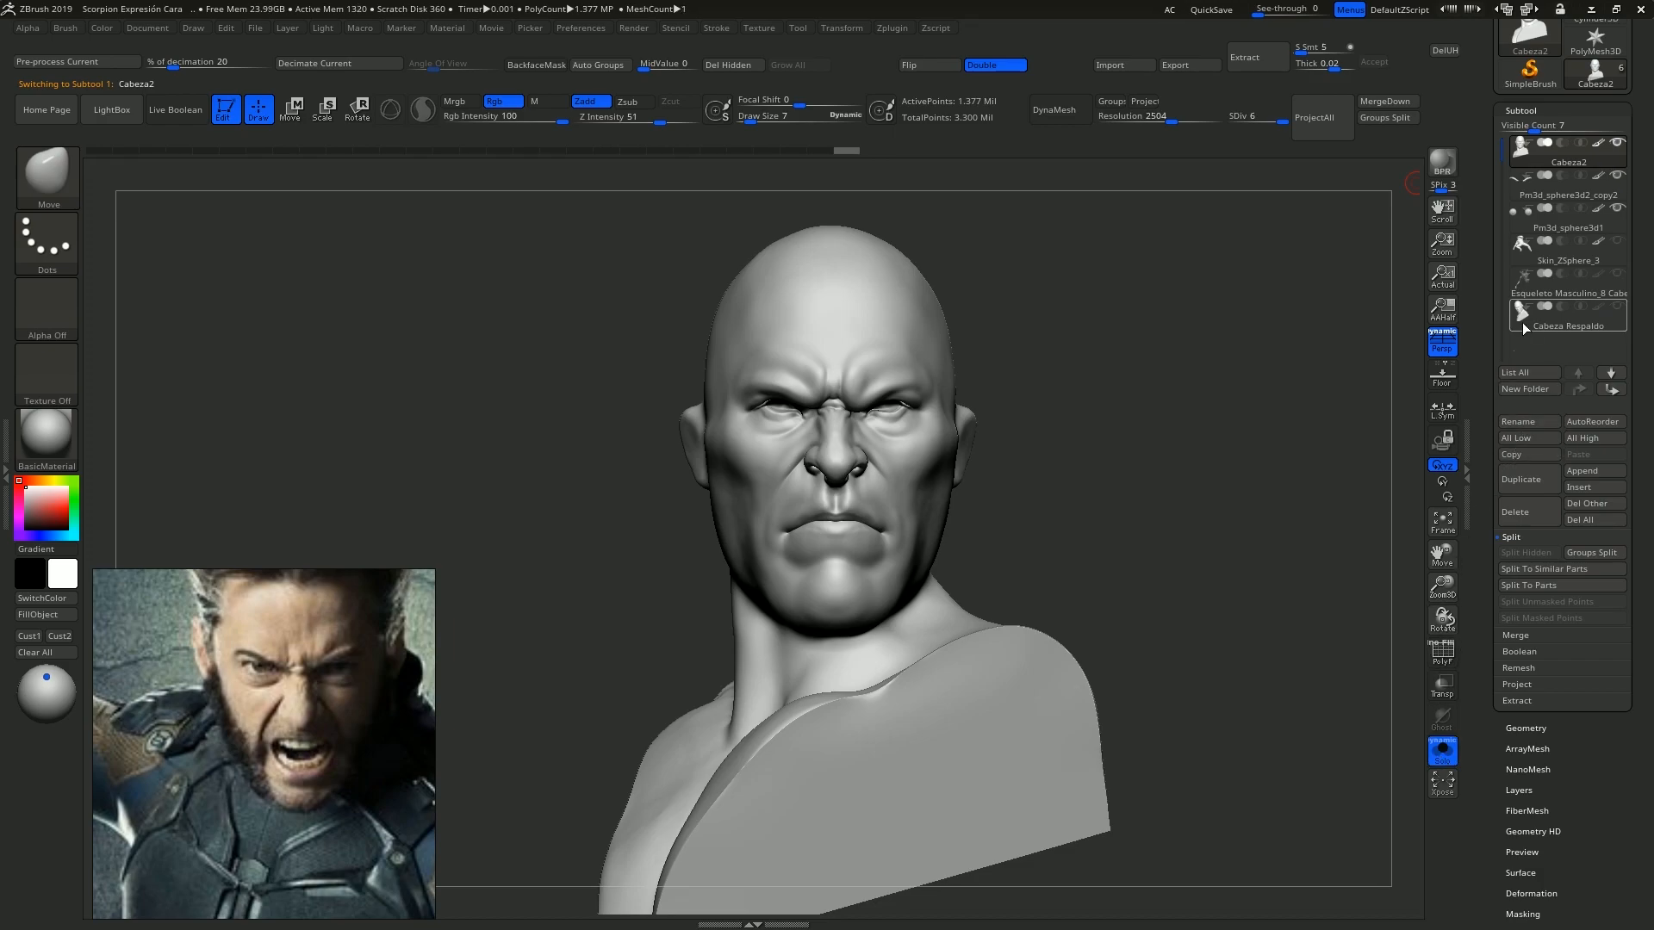
mouse_move(1282, 359)
right_mouse_down()
mouse_move(1248, 407)
mouse_move(1127, 448)
mouse_move(999, 440)
mouse_move(1107, 461)
mouse_move(1119, 488)
right_mouse_up()
left_click(1523, 153)
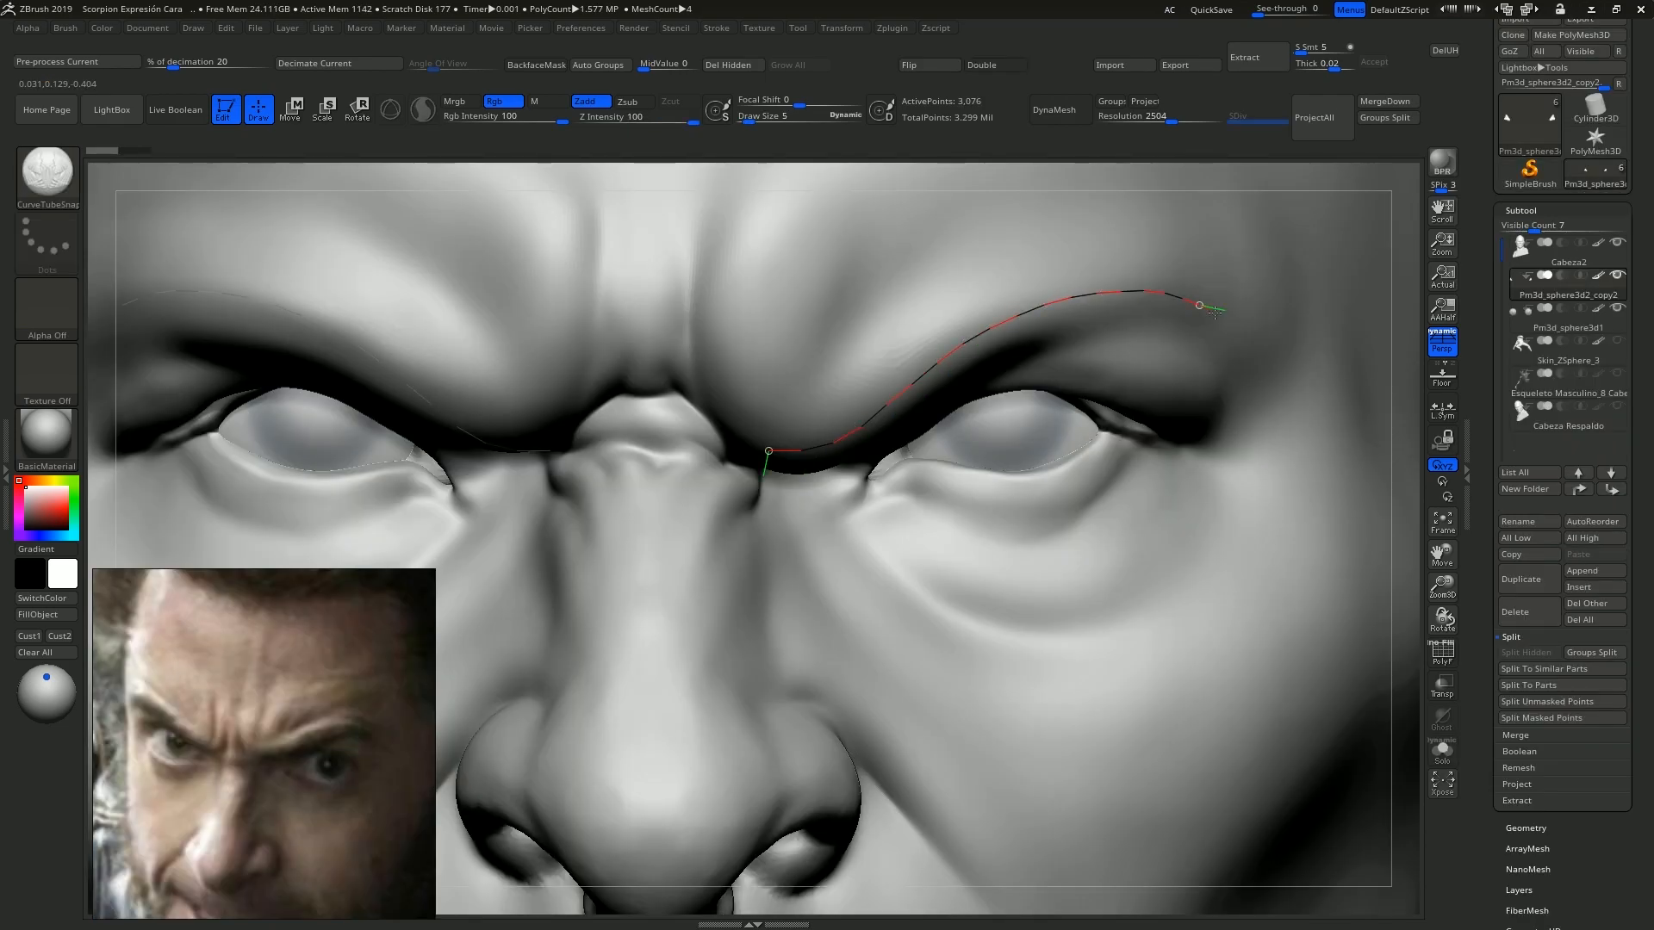
Draw an eyebrow along the brow ridge with the CurveTubeSnap brush and check the head on the full body.
left_click_drag(1213, 310, 1214, 311)
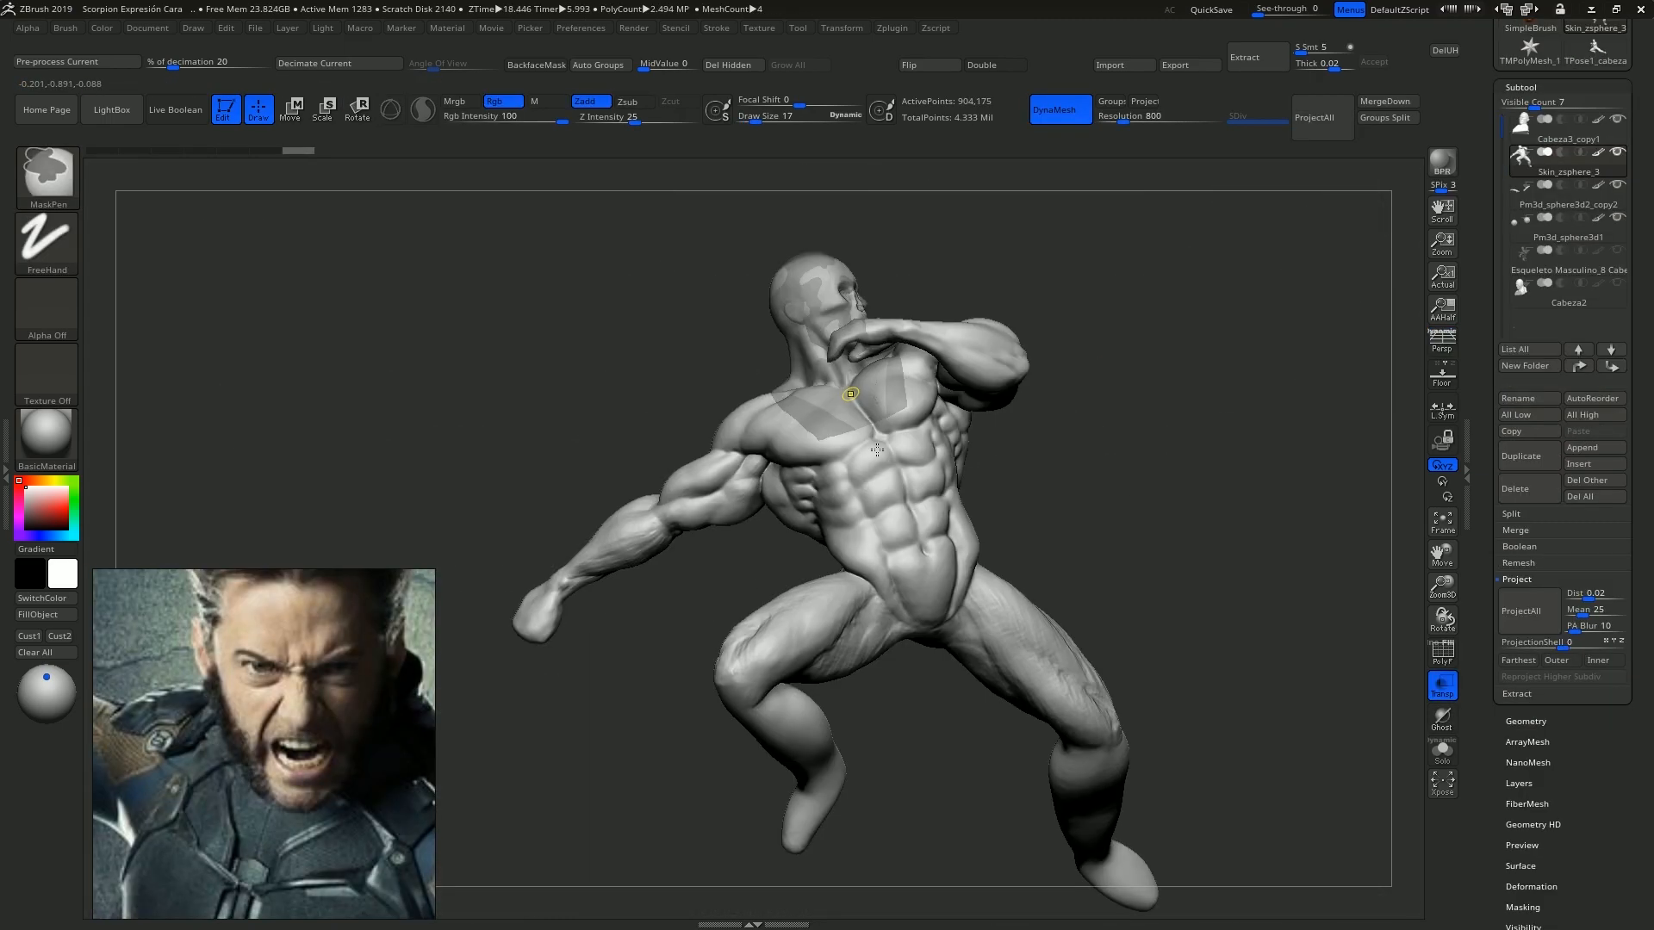
mouse_move(877, 449)
right_mouse_down("ctrl")
mouse_move(738, 476)
mouse_move(812, 515)
mouse_move(901, 508)
right_mouse_up("ctrl")
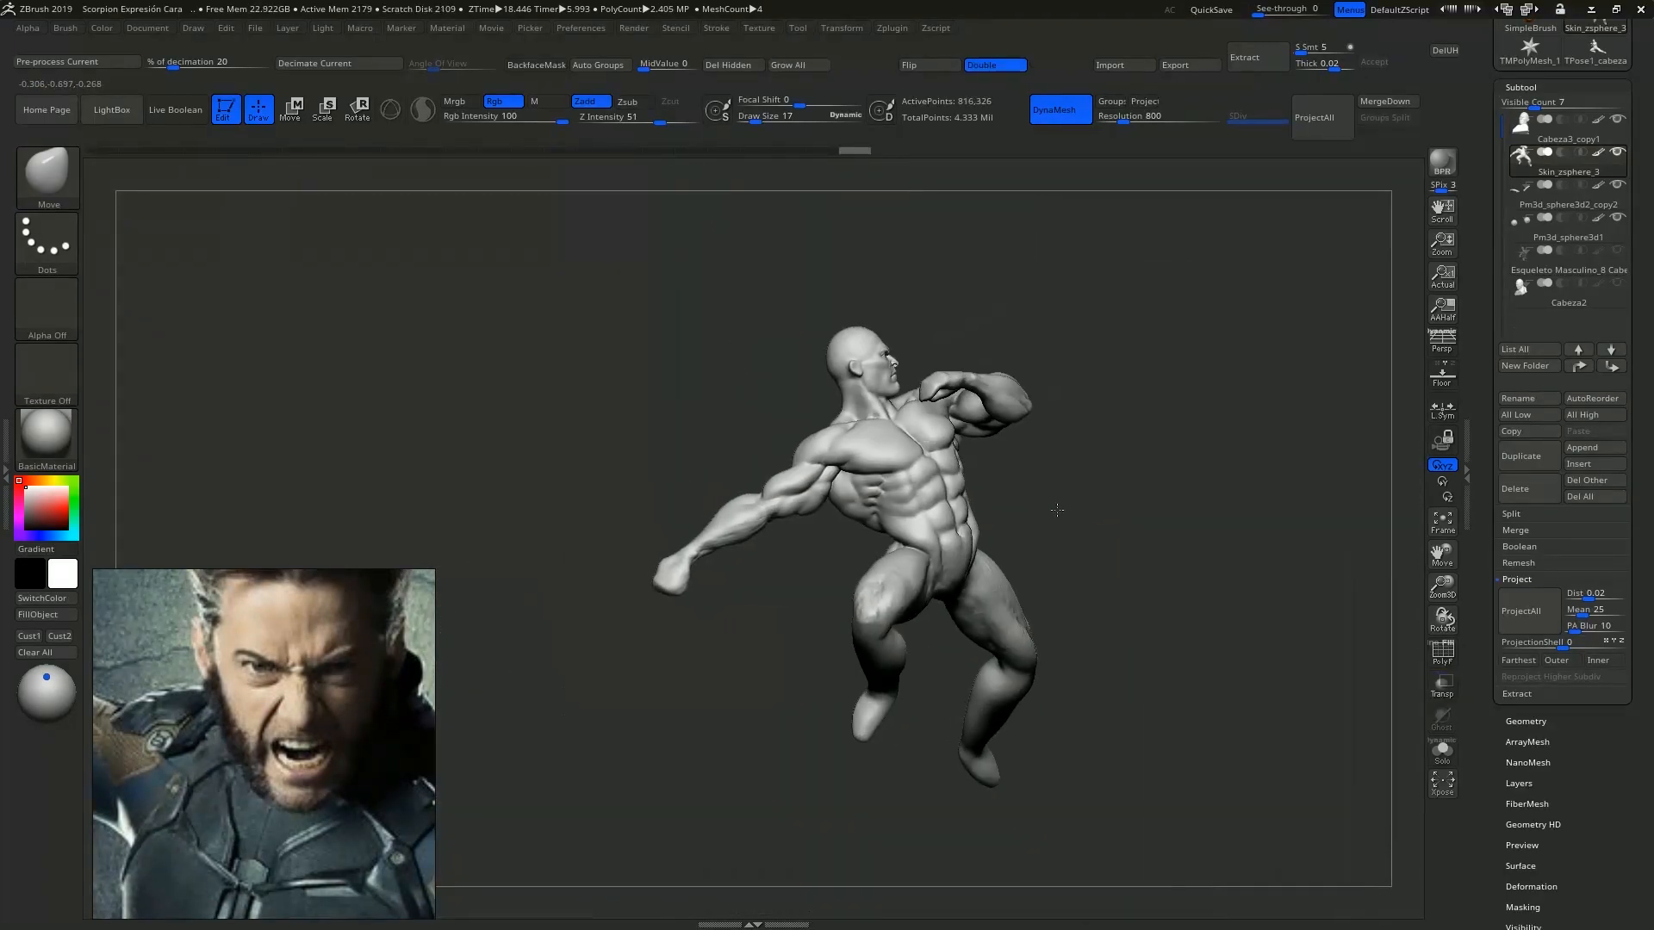
right_click_drag(1057, 510, 1036, 517)
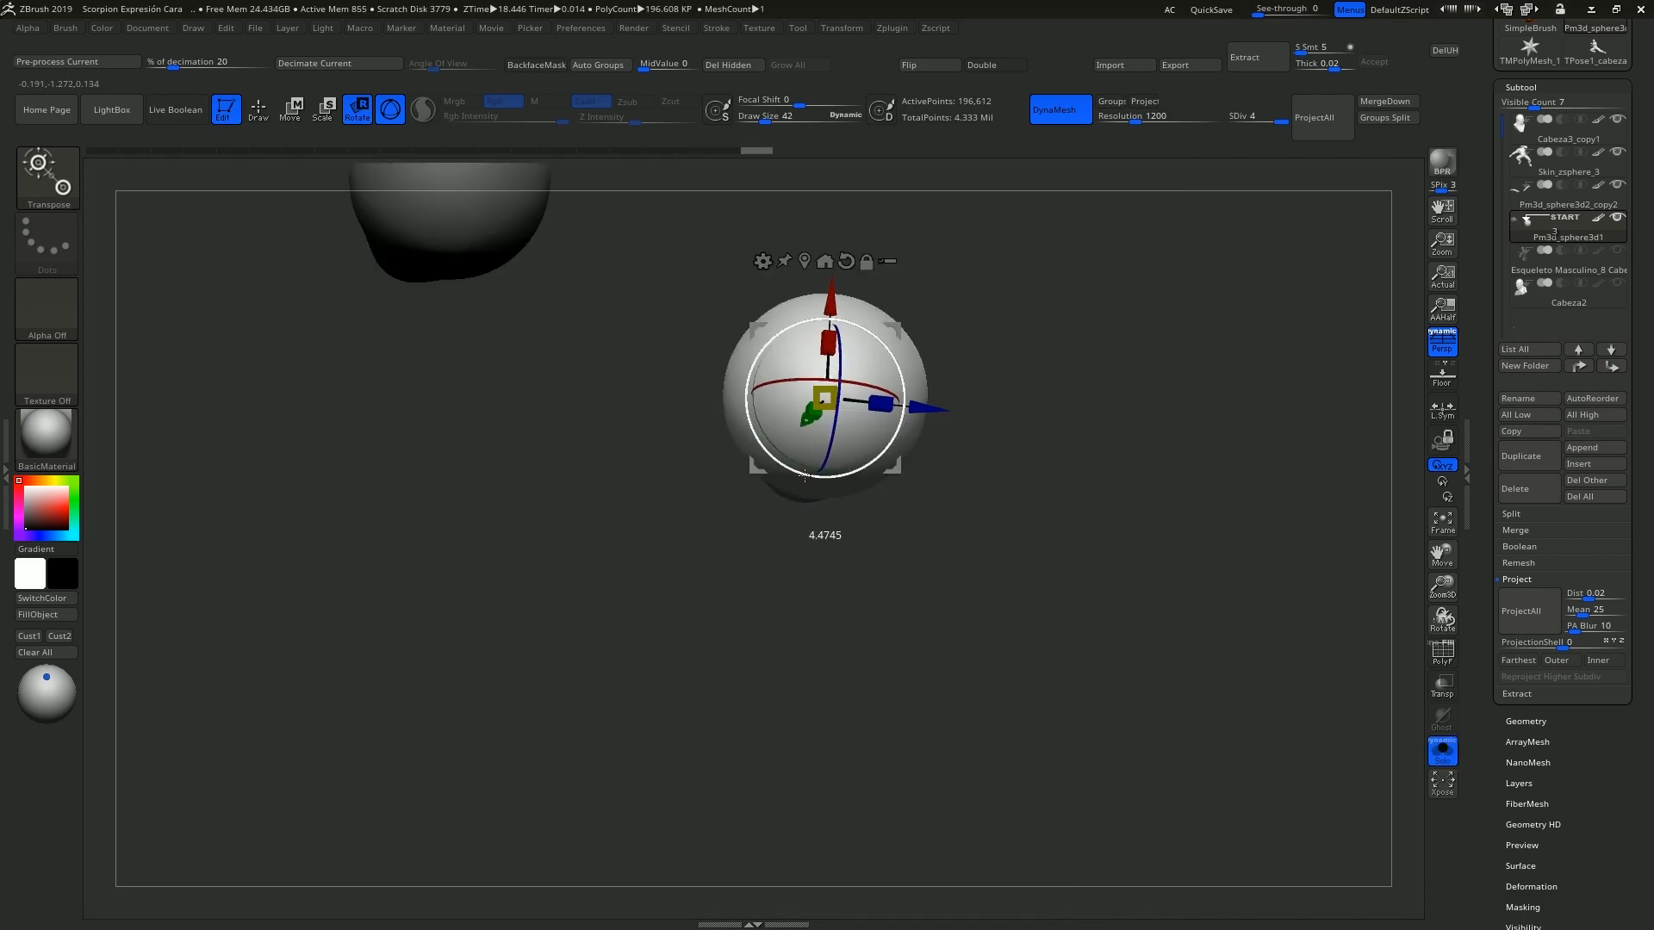
Rotate the eyeballs to aim the gaze and check them within the whole face.
left_click_drag(802, 474, 1370, 710)
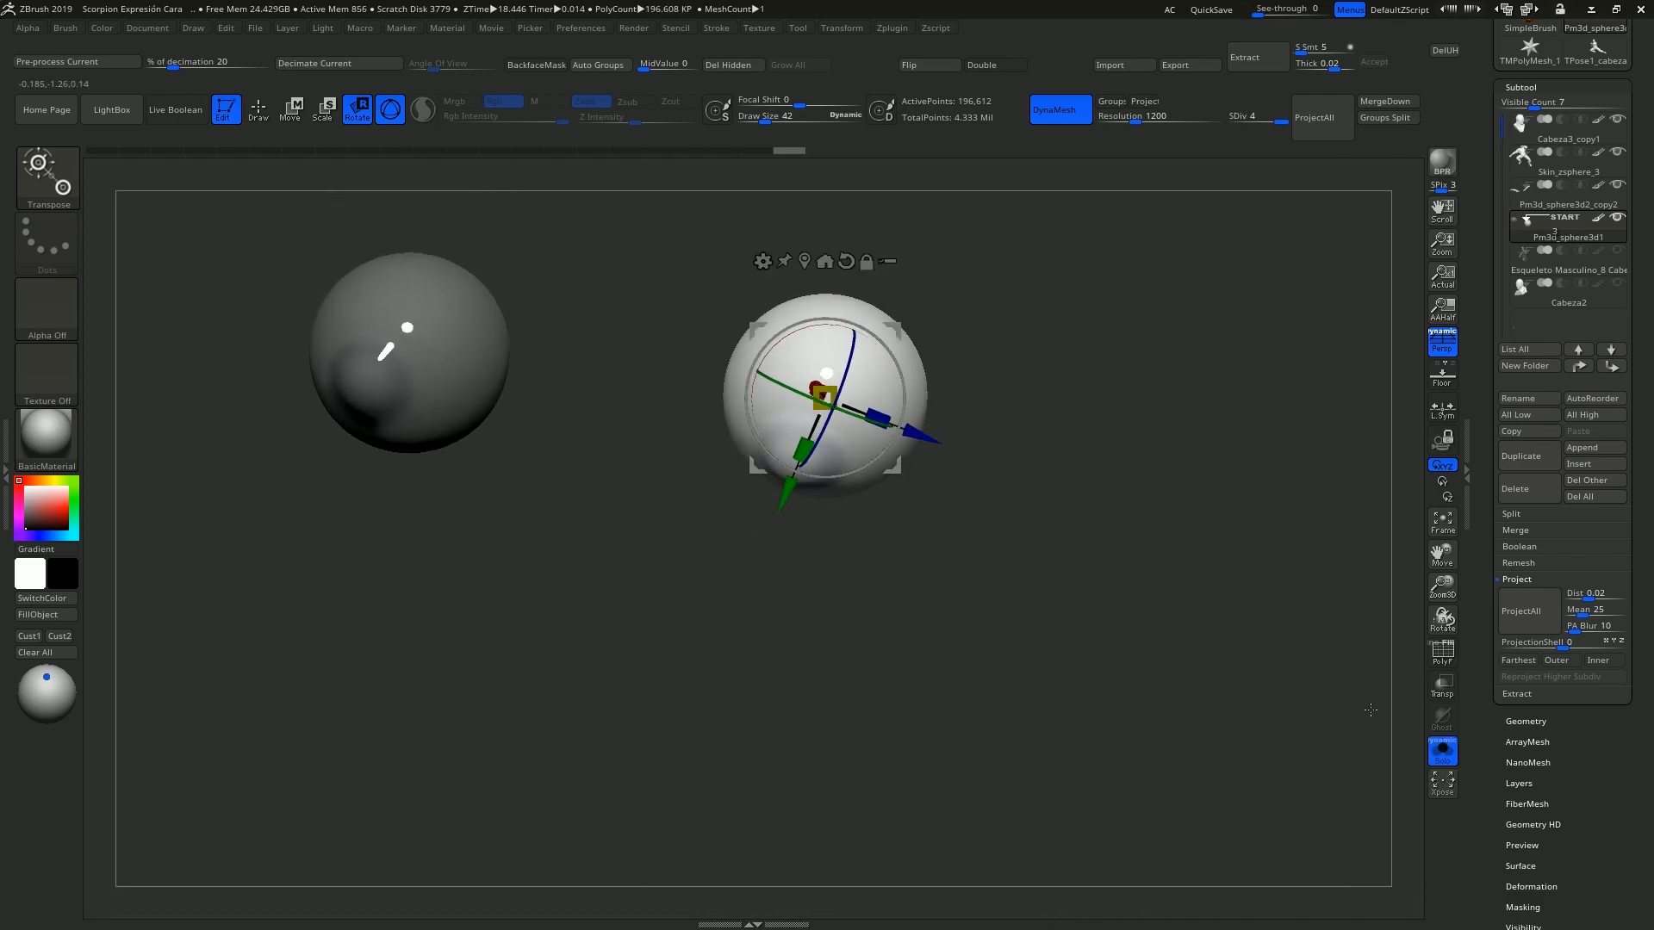
left_click(1443, 751)
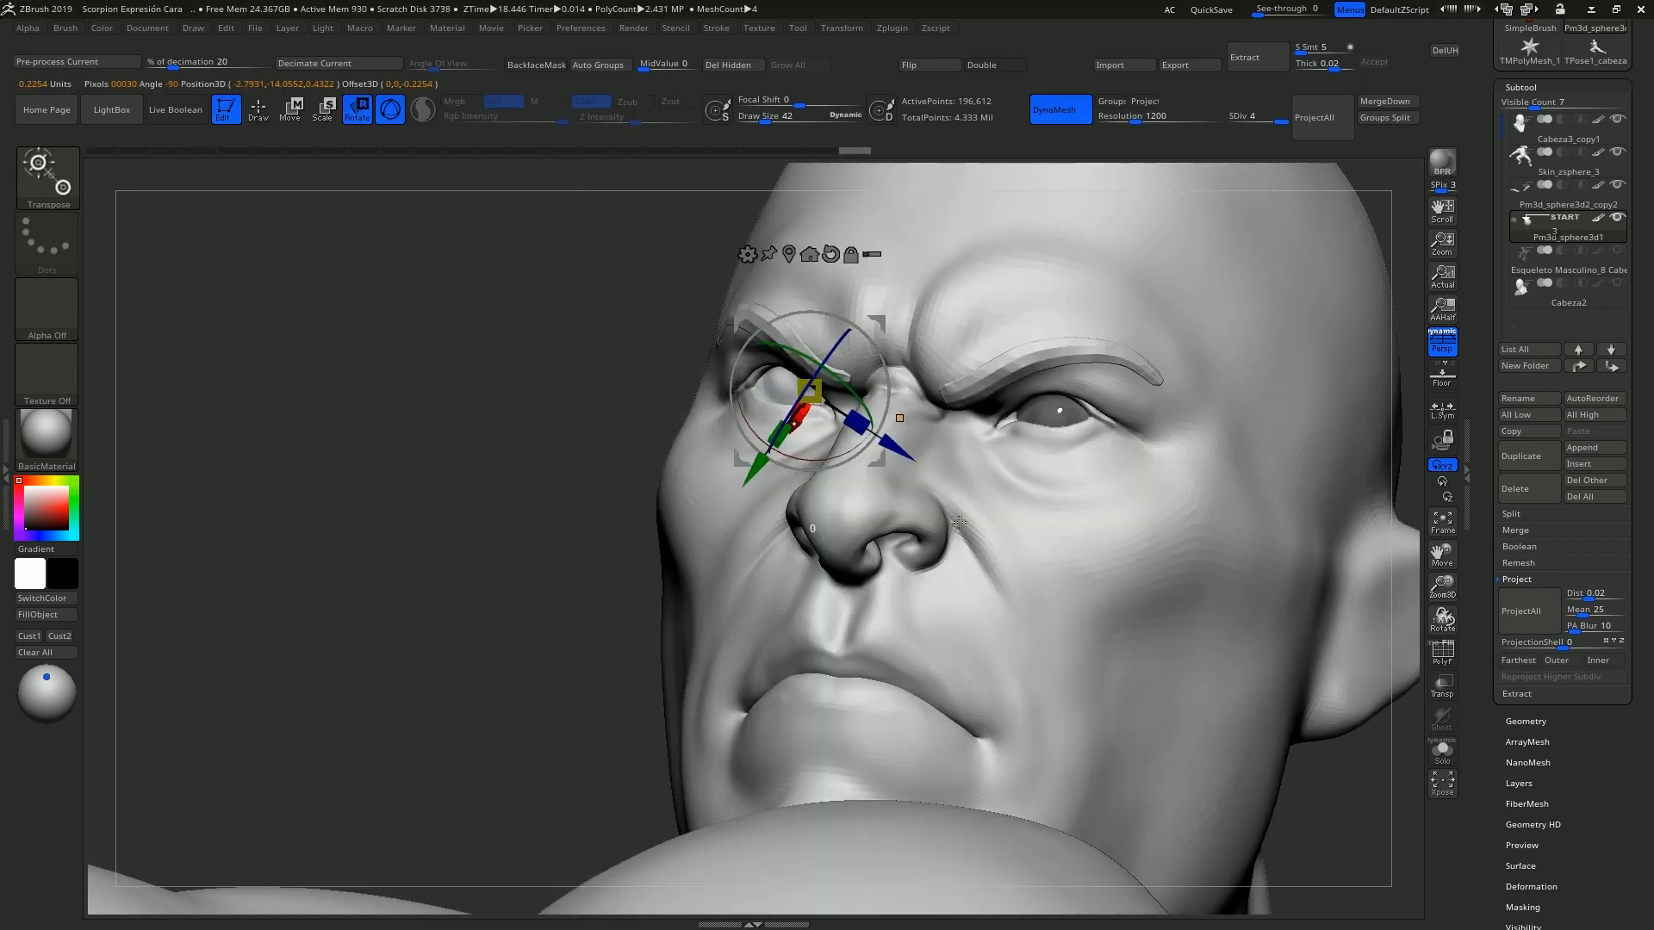
left_click_drag(959, 522, 641, 460)
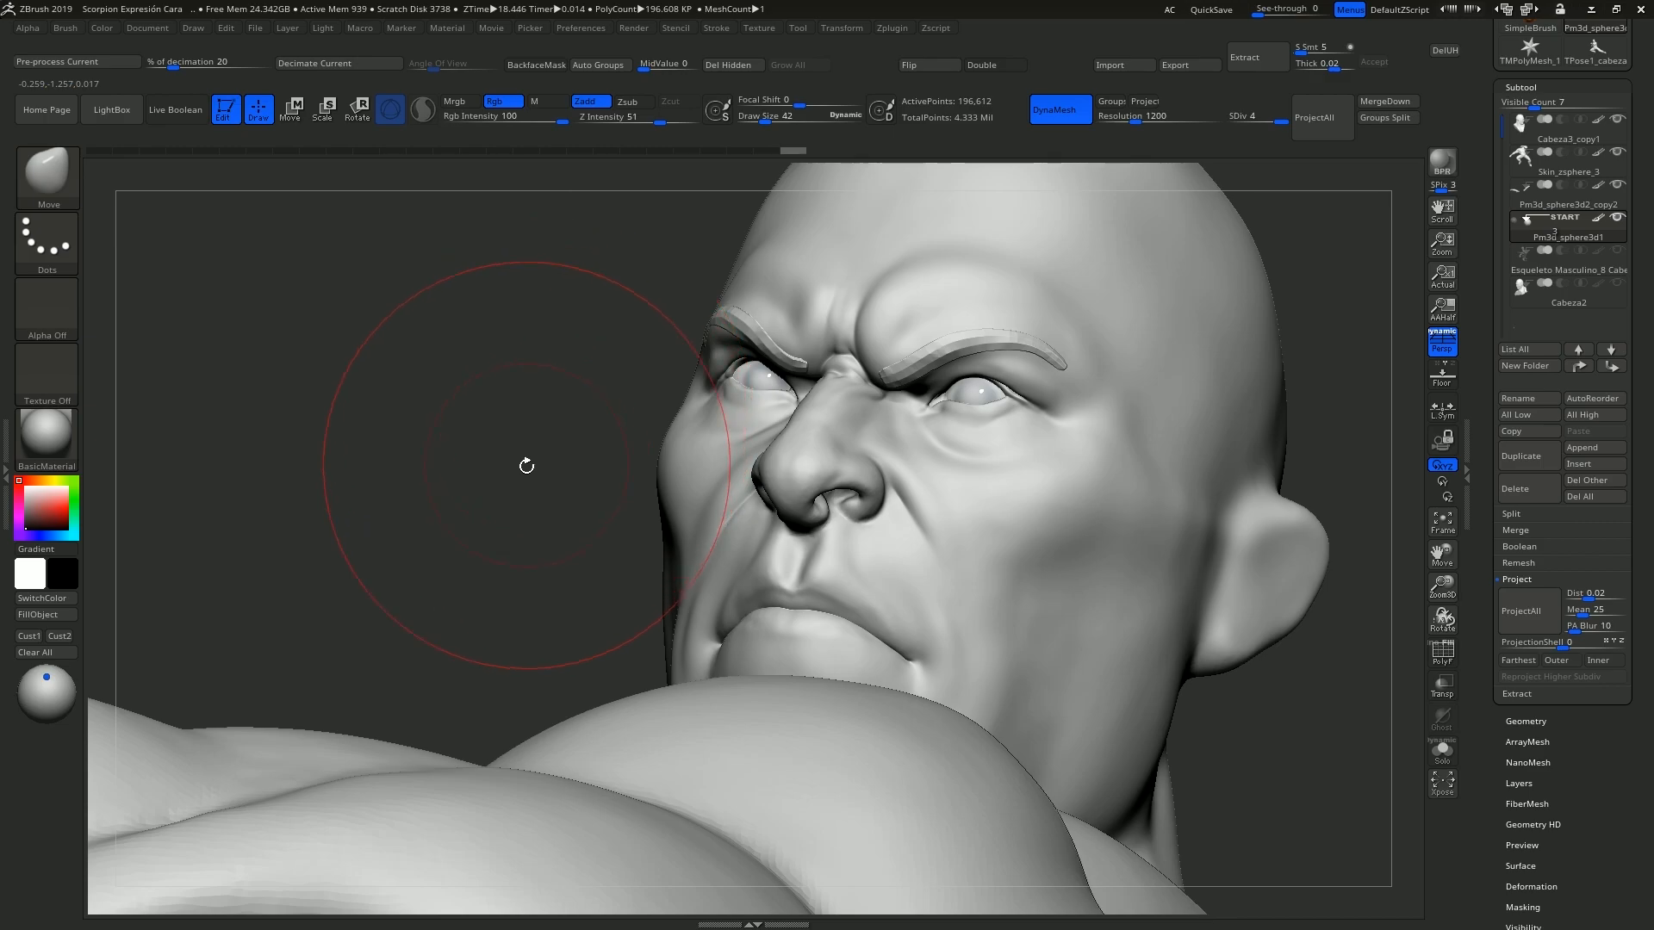
mouse_move(526, 466)
left_mouse_down()
mouse_move(535, 508)
mouse_move(758, 551)
mouse_move(603, 539)
mouse_move(526, 466)
left_mouse_up()
left_click(1438, 763)
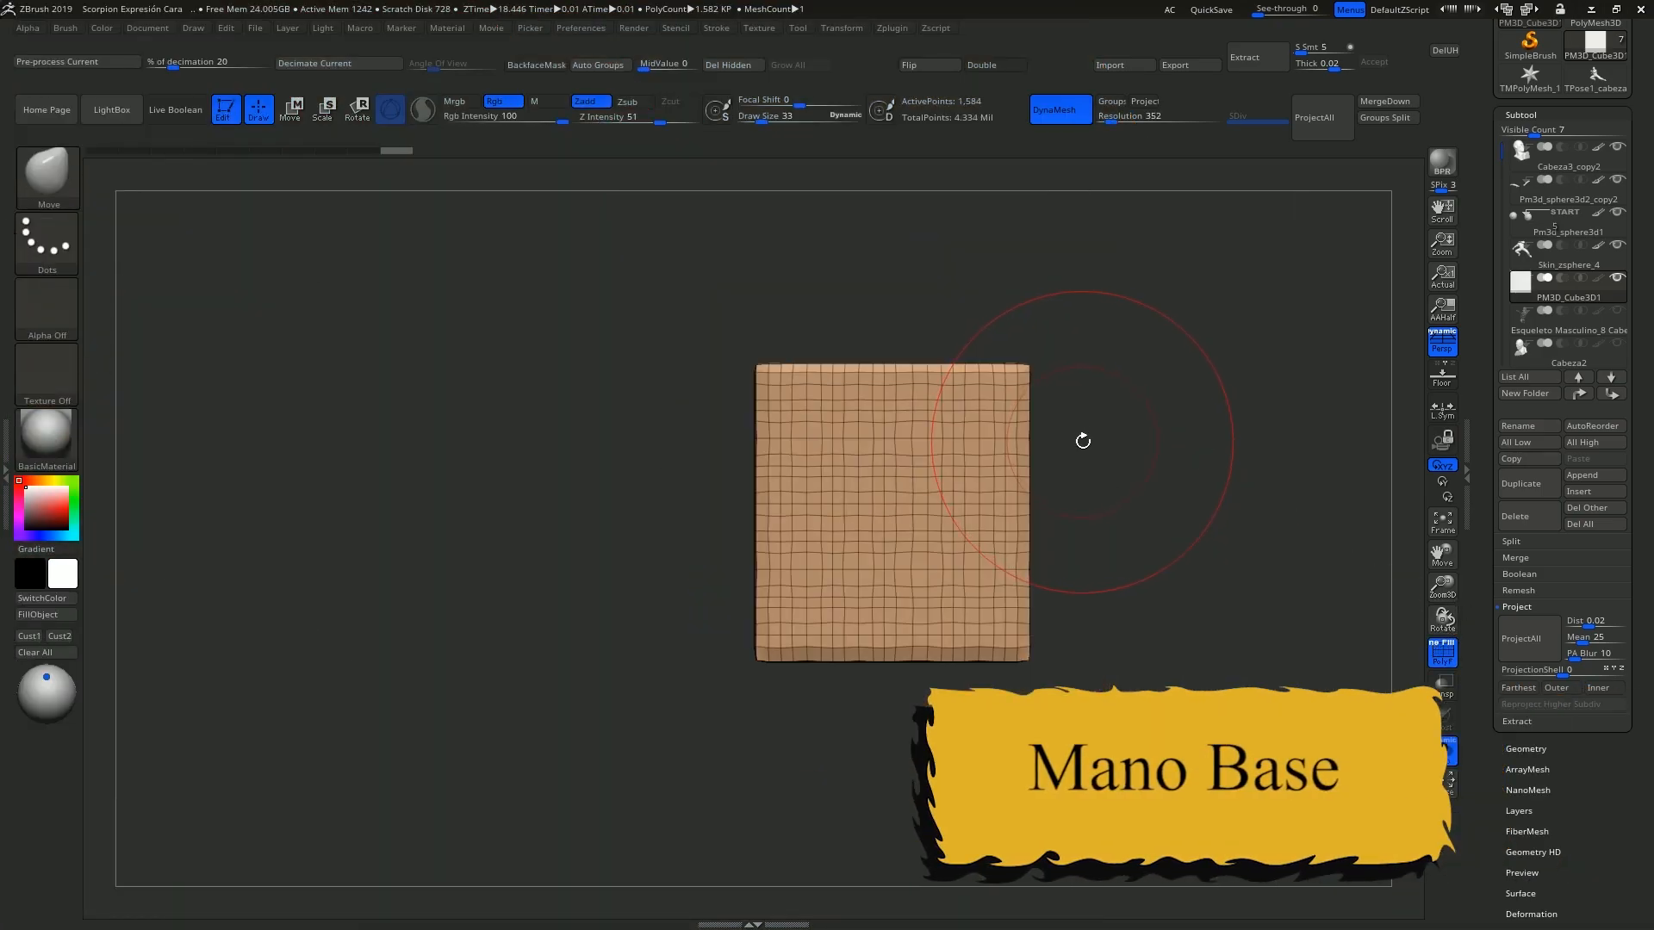
Shape the cube into a rounded, flattened palm with the Move brush, smoothing its edges.
left_click_drag(761, 122, 766, 121)
mouse_move(804, 528)
left_mouse_down("shift")
mouse_move(896, 439)
mouse_move(887, 560)
left_mouse_up("shift")
mouse_move(680, 526)
left_mouse_down()
mouse_move(856, 516)
mouse_move(945, 651)
left_mouse_up()
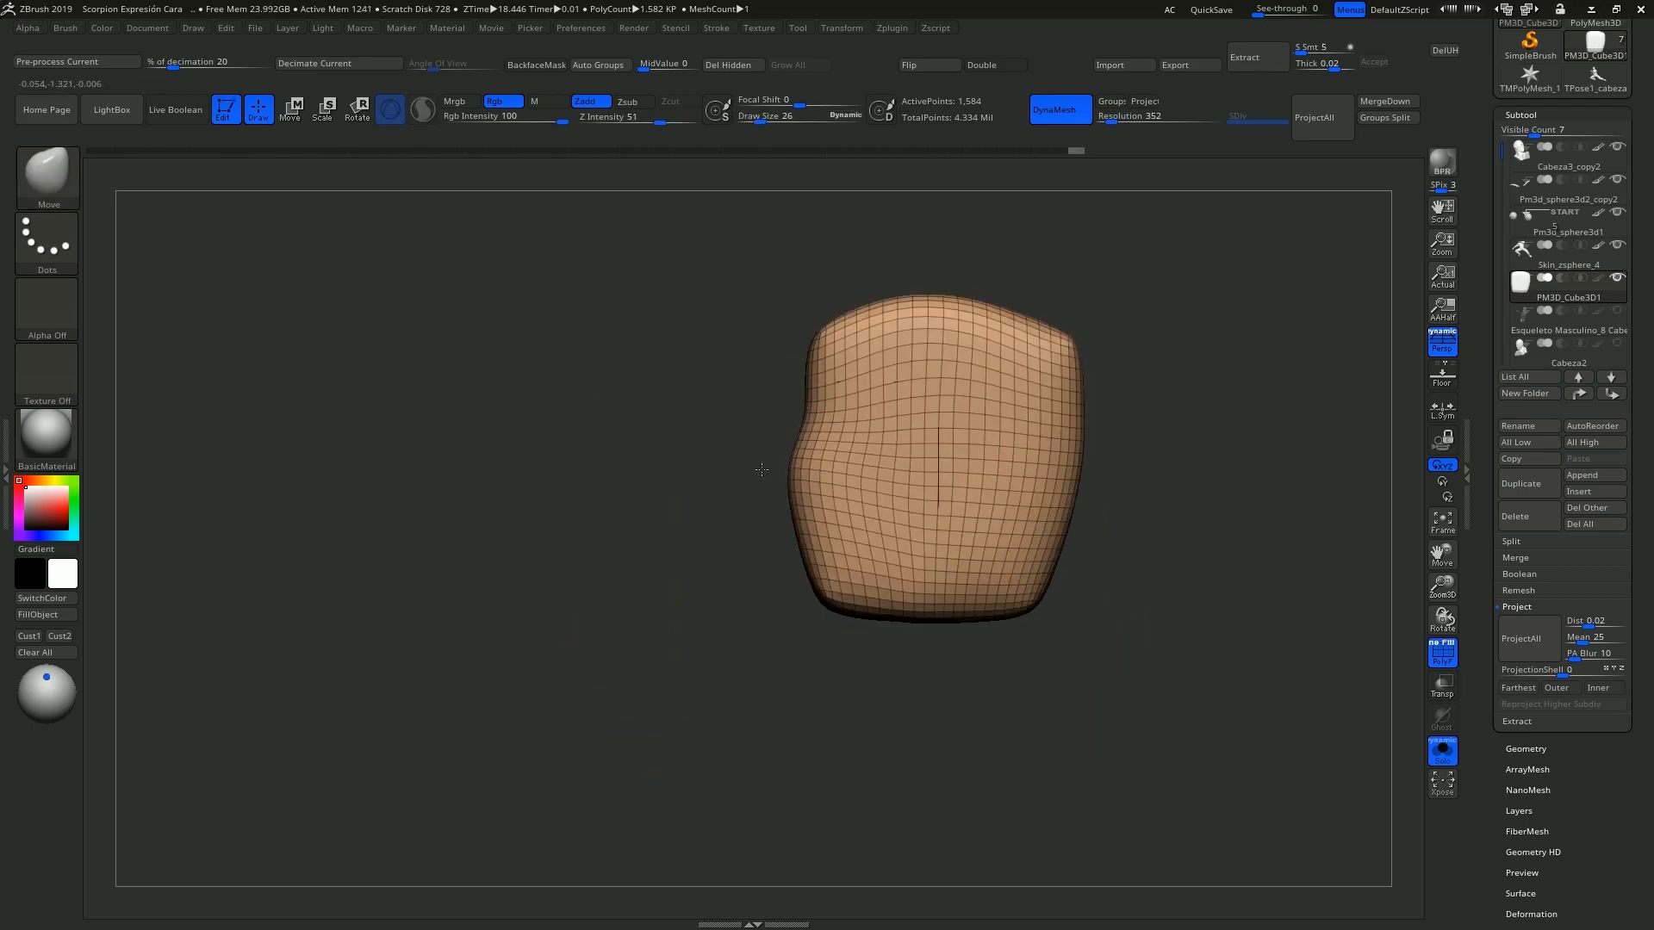
mouse_move(762, 469)
left_mouse_down()
mouse_move(671, 466)
mouse_move(935, 535)
left_mouse_up()
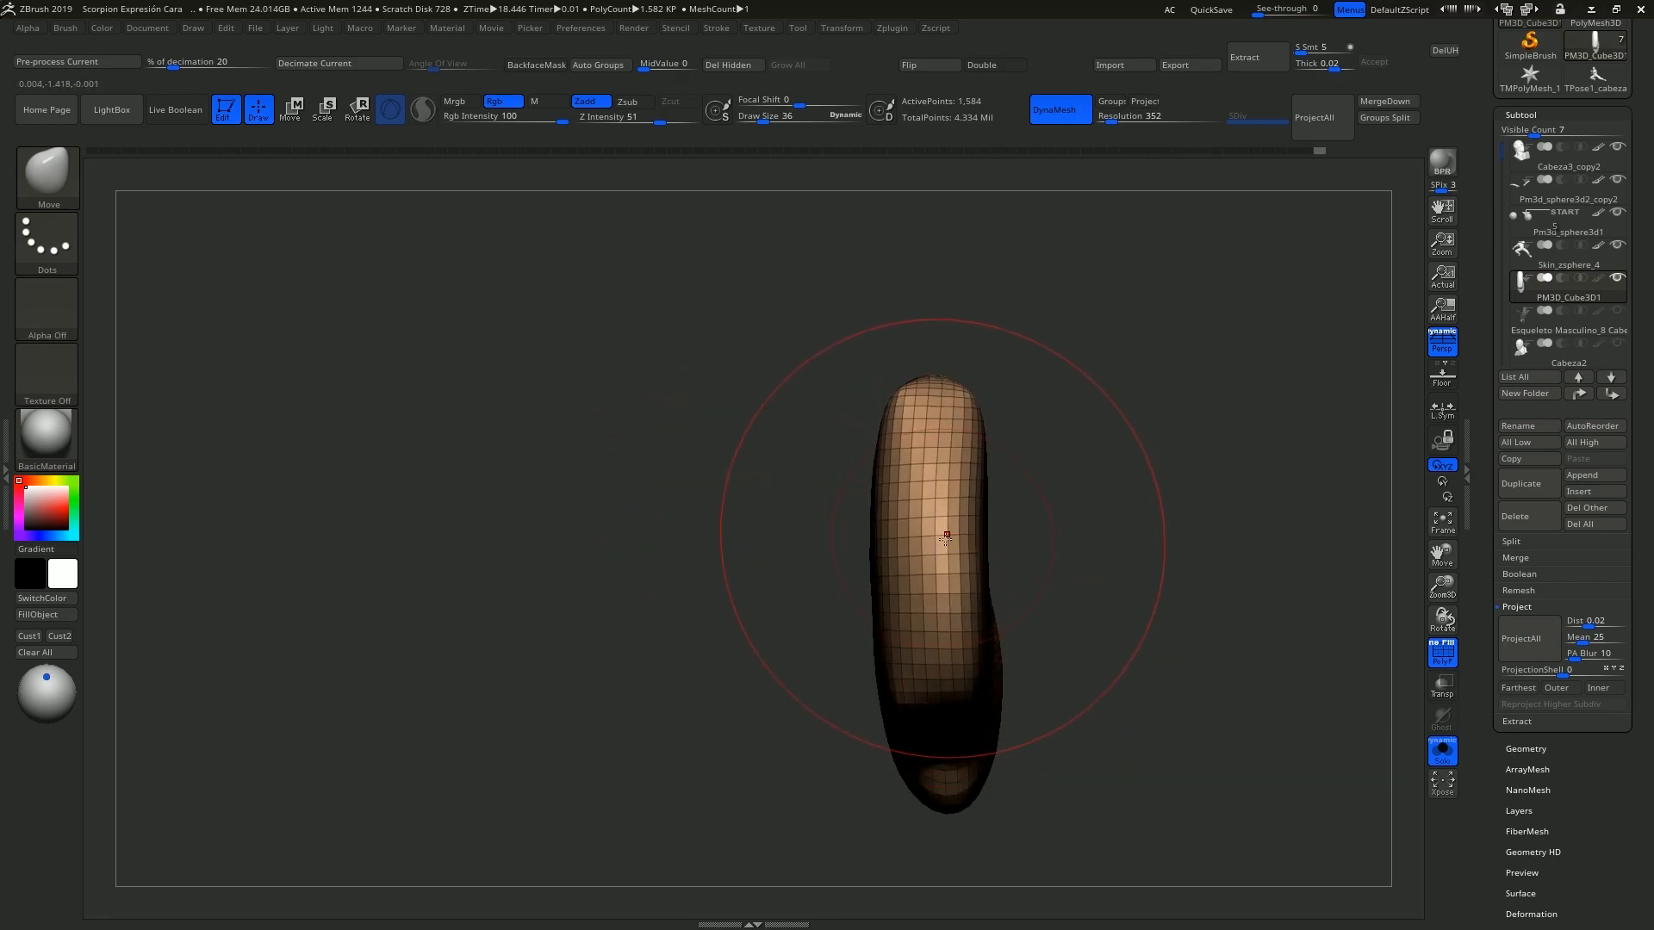
mouse_move(960, 526)
right_mouse_down()
mouse_move(967, 450)
mouse_move(988, 519)
right_mouse_up()
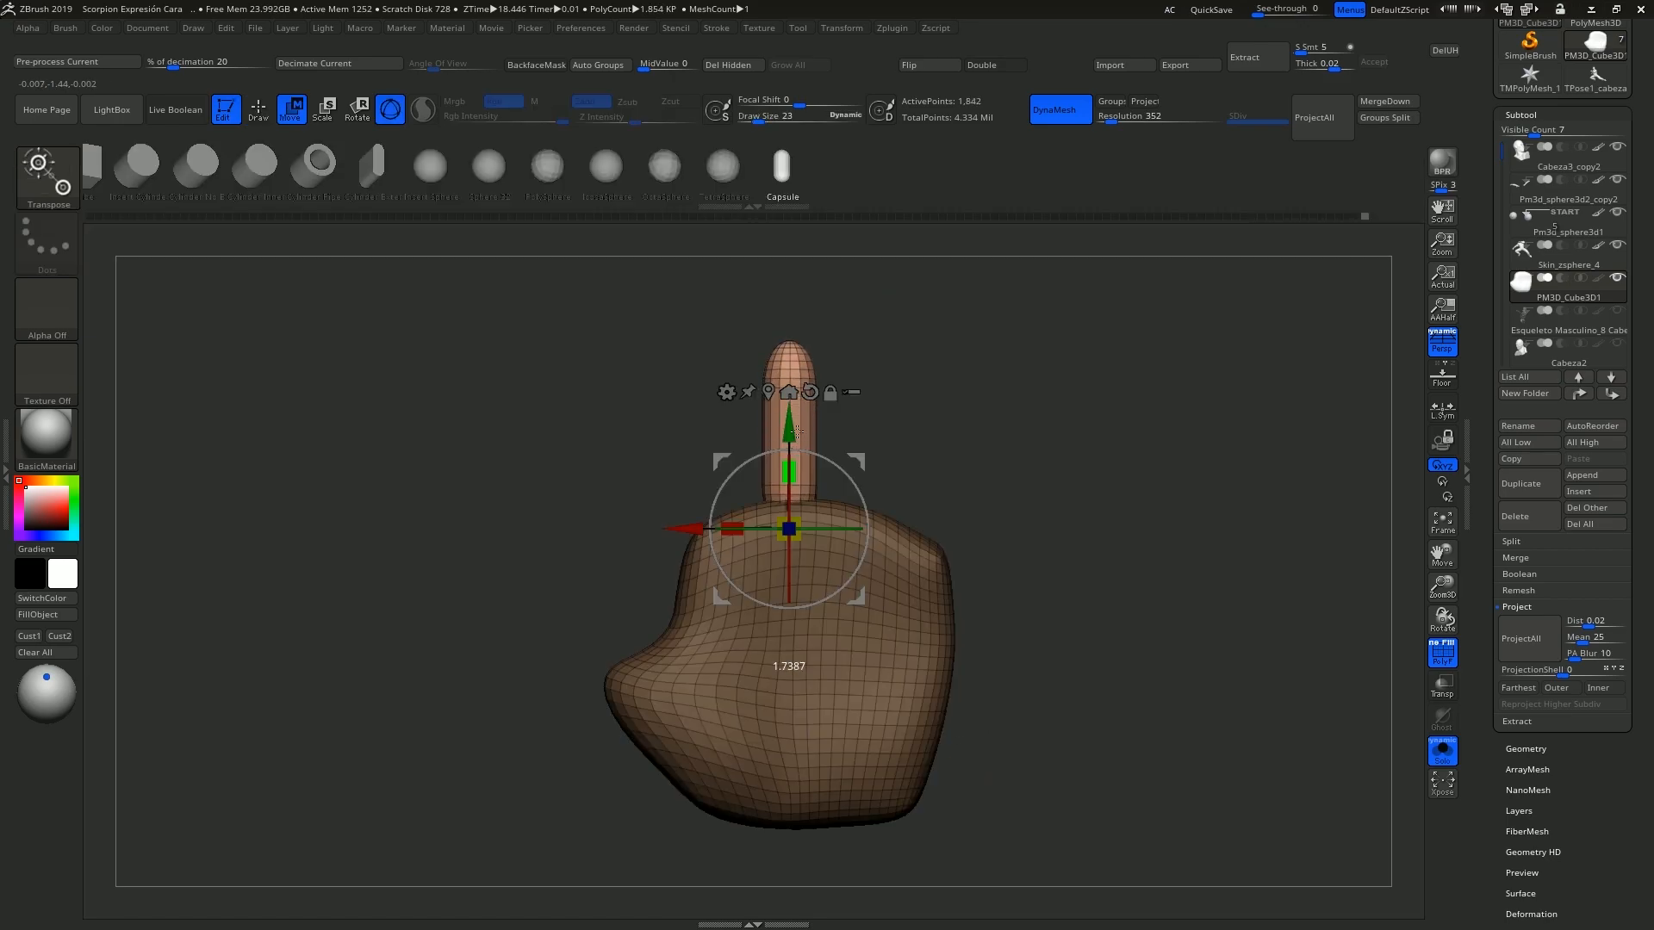
Raise the capsule finger above the palm's upper edge and shape its joints from the side.
left_click_drag(797, 420, 797, 379)
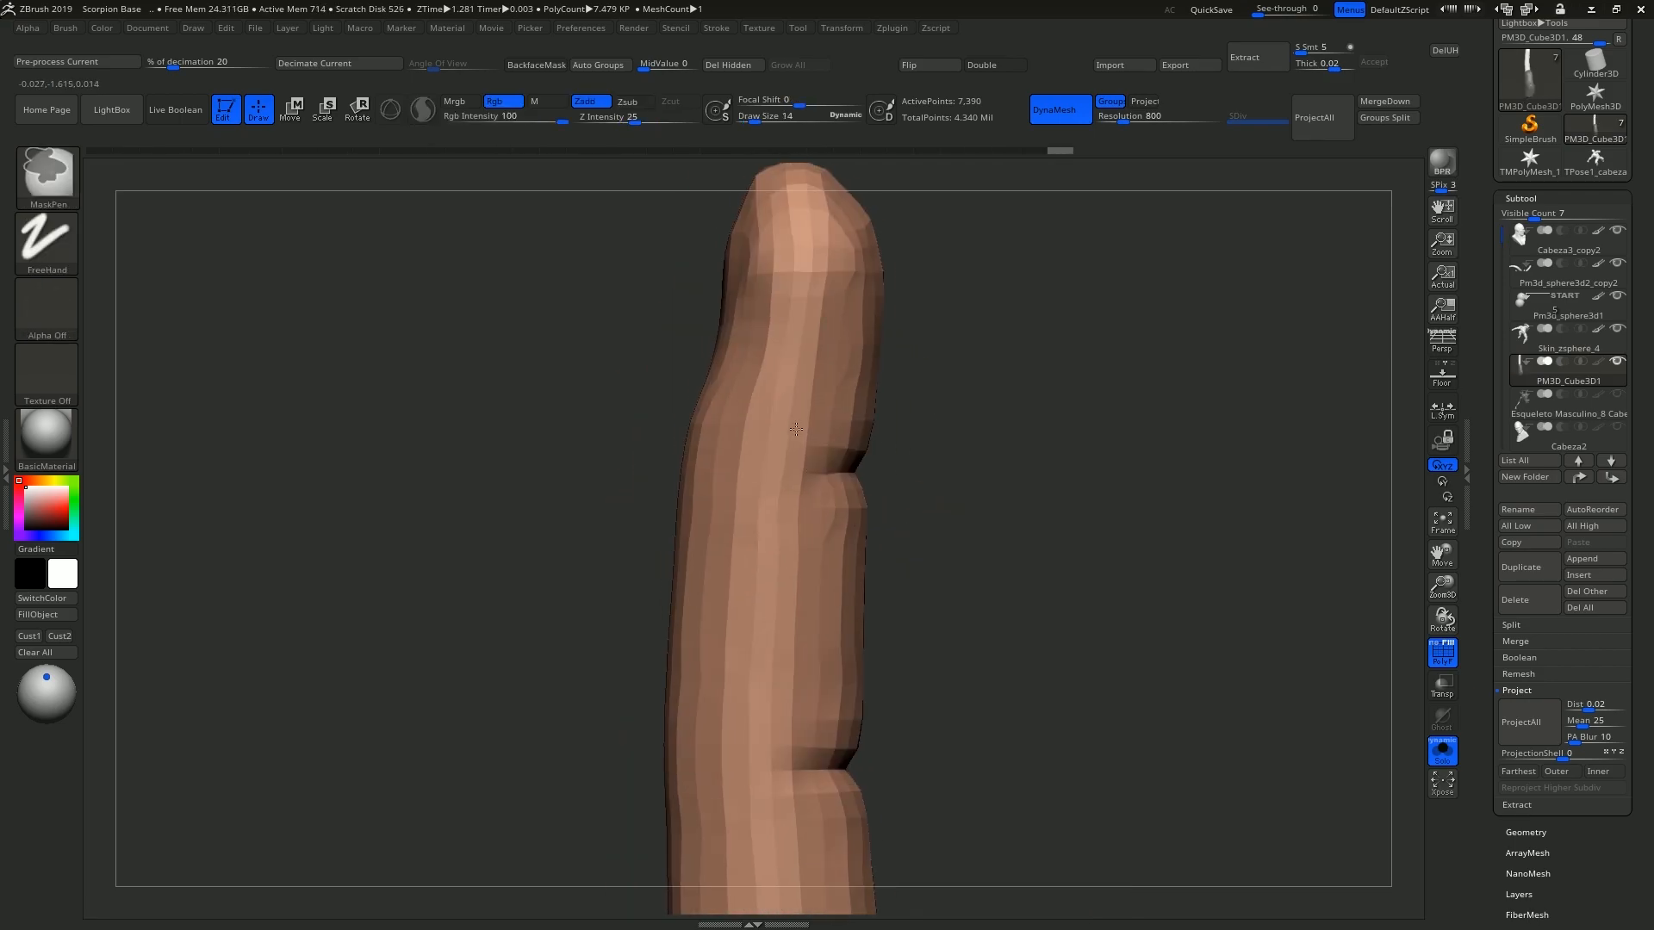
left_click_drag(948, 483, 991, 494)
right_click_drag(991, 495, 1042, 506, "shift")
right_click_drag(917, 592, 849, 405, "ctrl")
right_click_drag(888, 622, 916, 540, "alt")
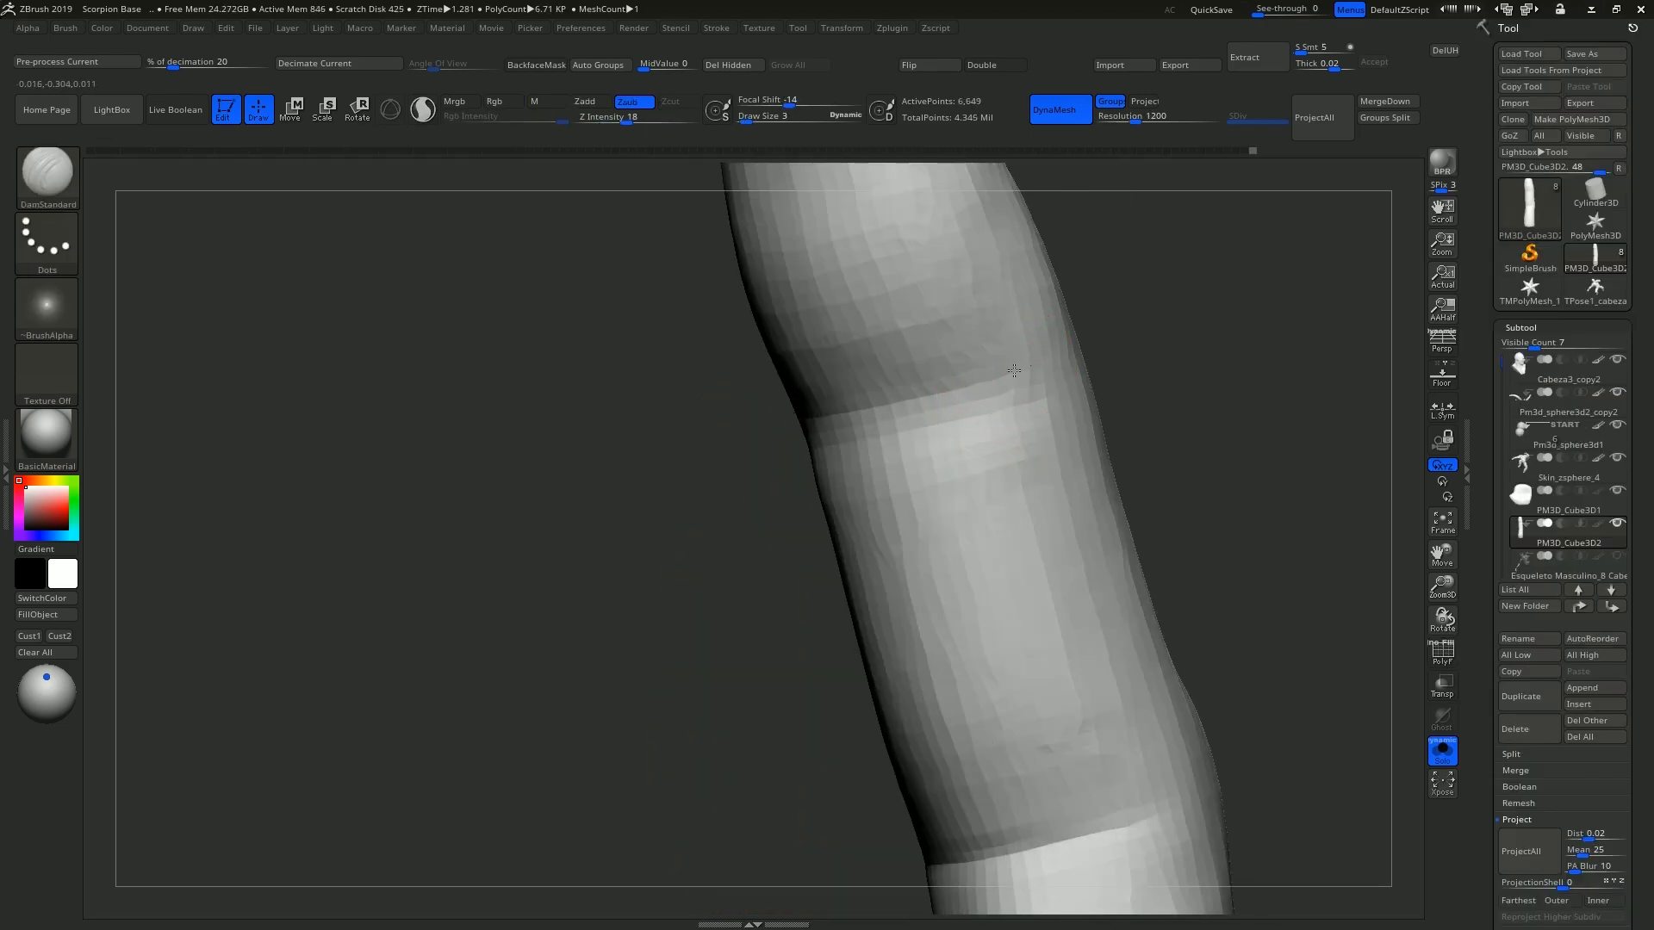
Carve the finger's joint creases with DamStandard, then mask the fingertip segment and make it a separate polygroup.
mouse_move(1014, 370)
left_mouse_down()
mouse_move(802, 421)
mouse_move(960, 394)
left_mouse_up()
mouse_move(1029, 491)
right_mouse_down("ctrl")
mouse_move(1080, 414)
mouse_move(1062, 417)
right_mouse_up("ctrl")
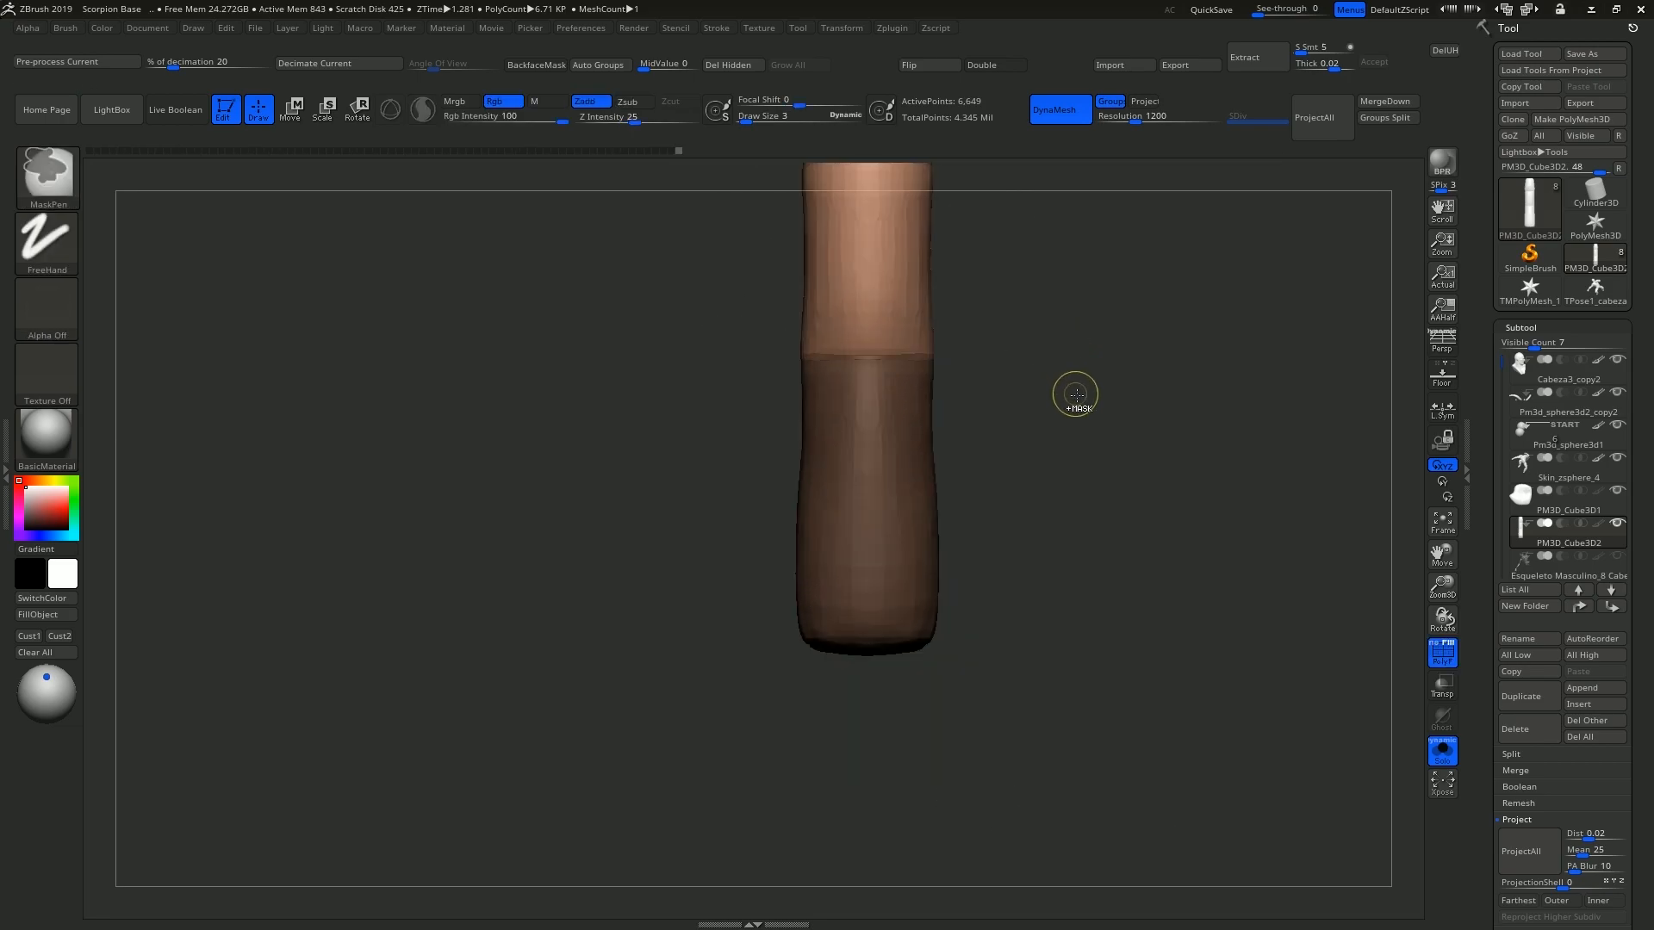
left_click_drag(655, 203, 1042, 561, "ctrl")
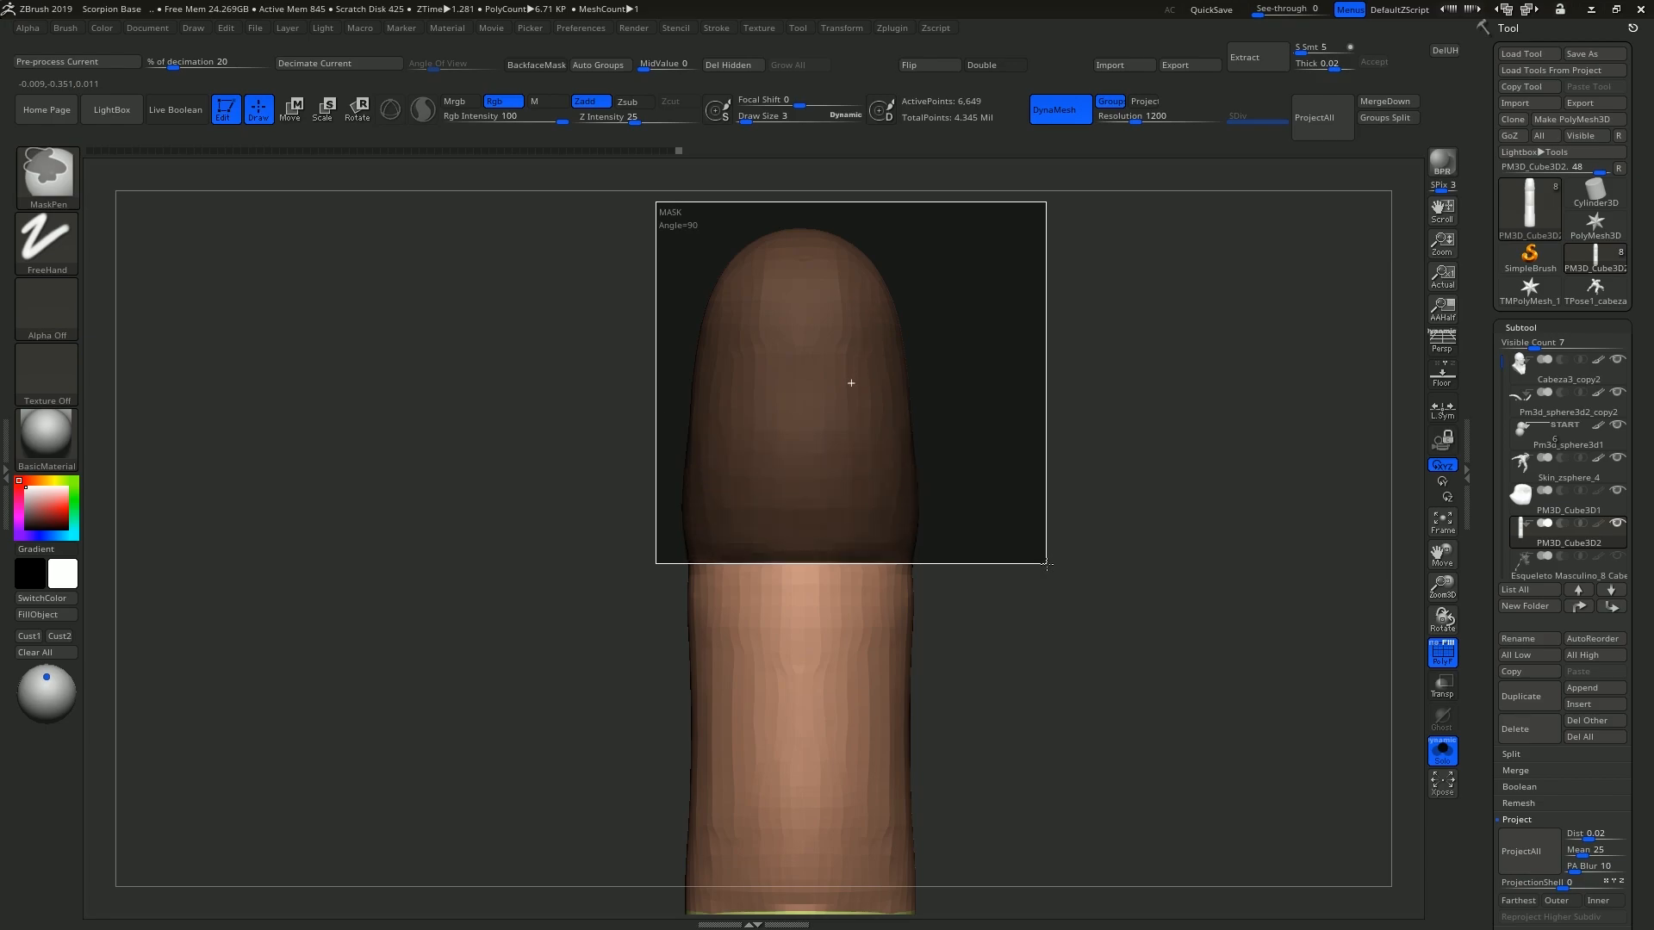
key("ctrl+w")
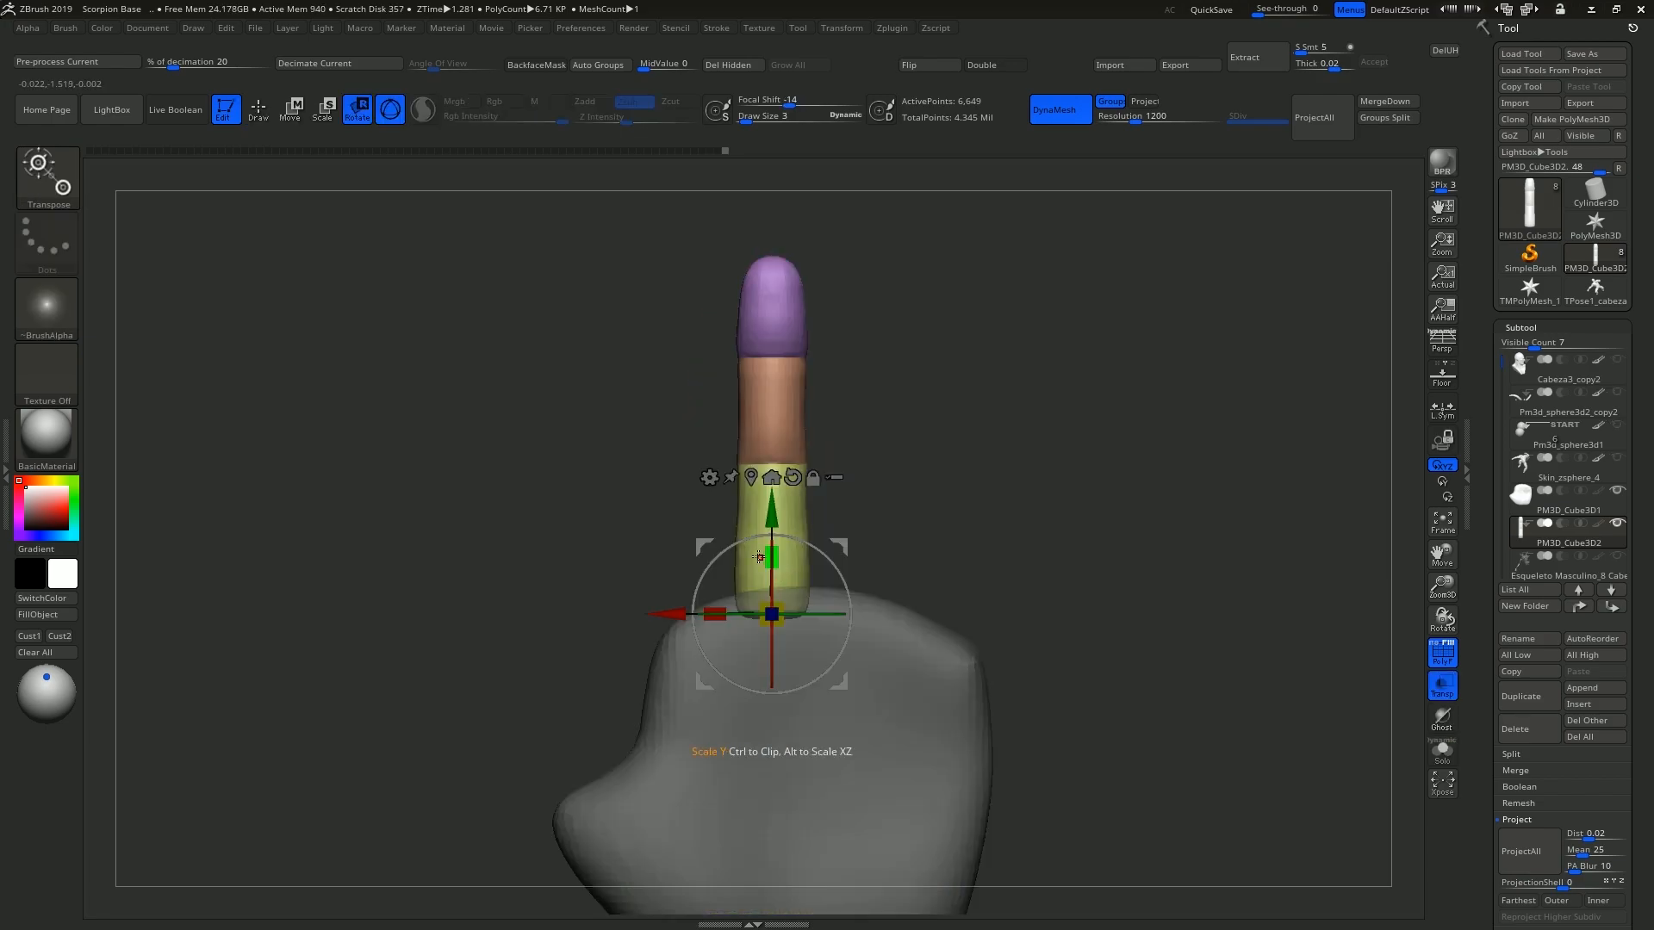
Fit the finger to the palm's upper edge and place angled copies of it as the neighbouring fingers.
left_click_drag(717, 556, 709, 564)
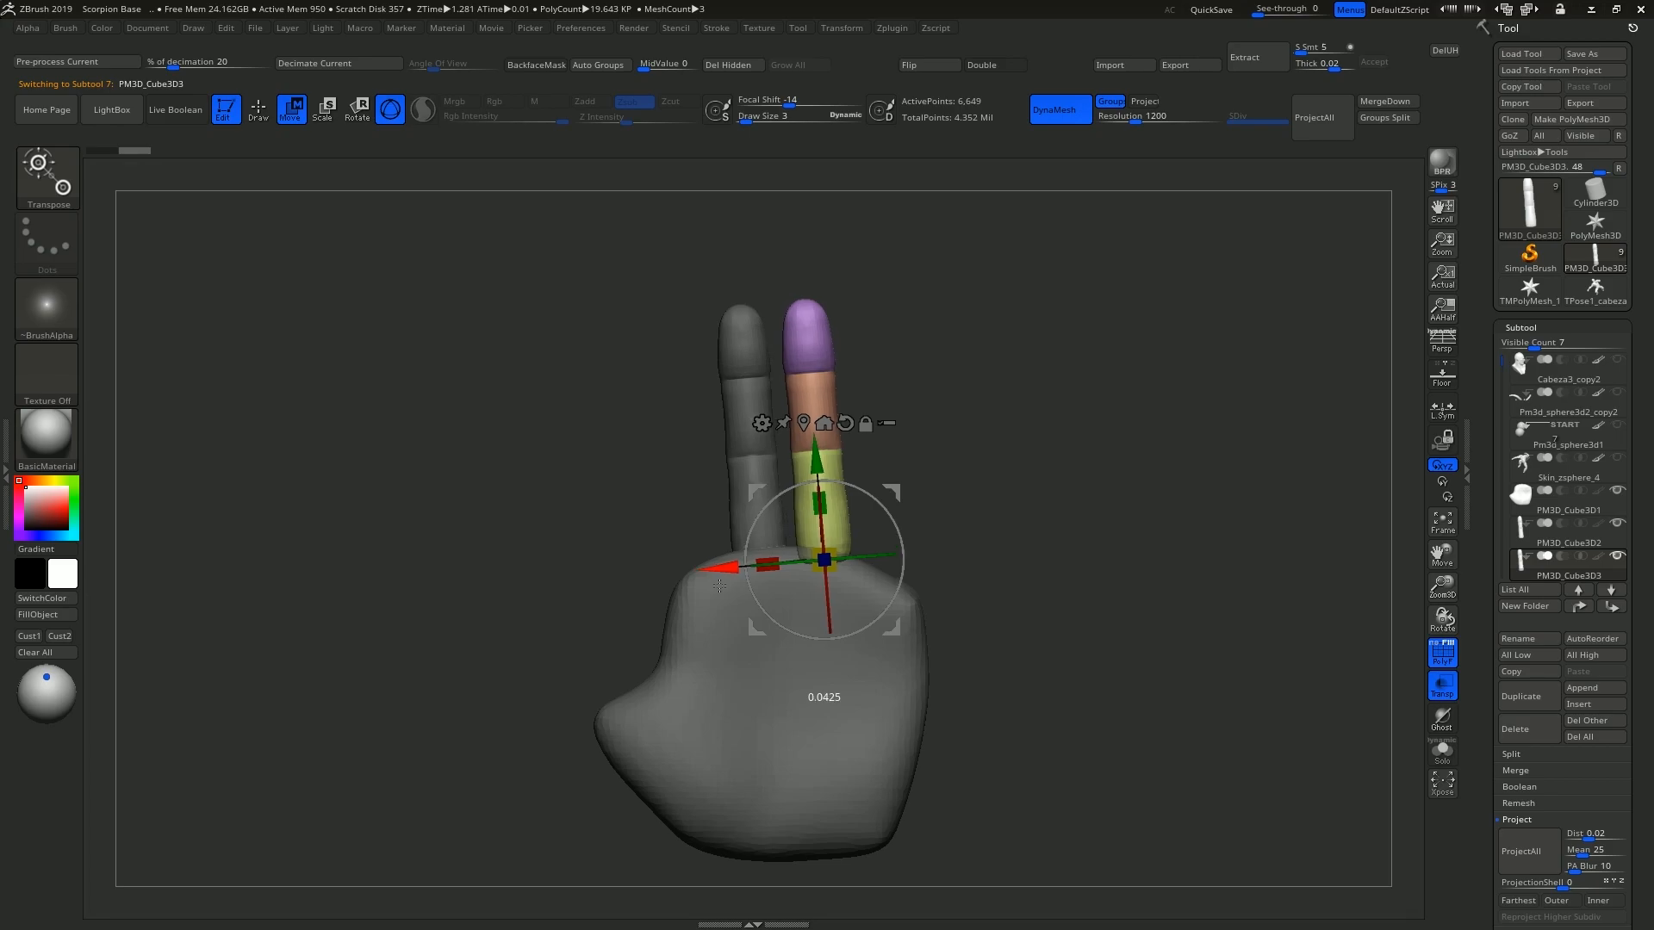
left_click_drag(775, 496, 780, 492)
left_click_drag(774, 571, 656, 600)
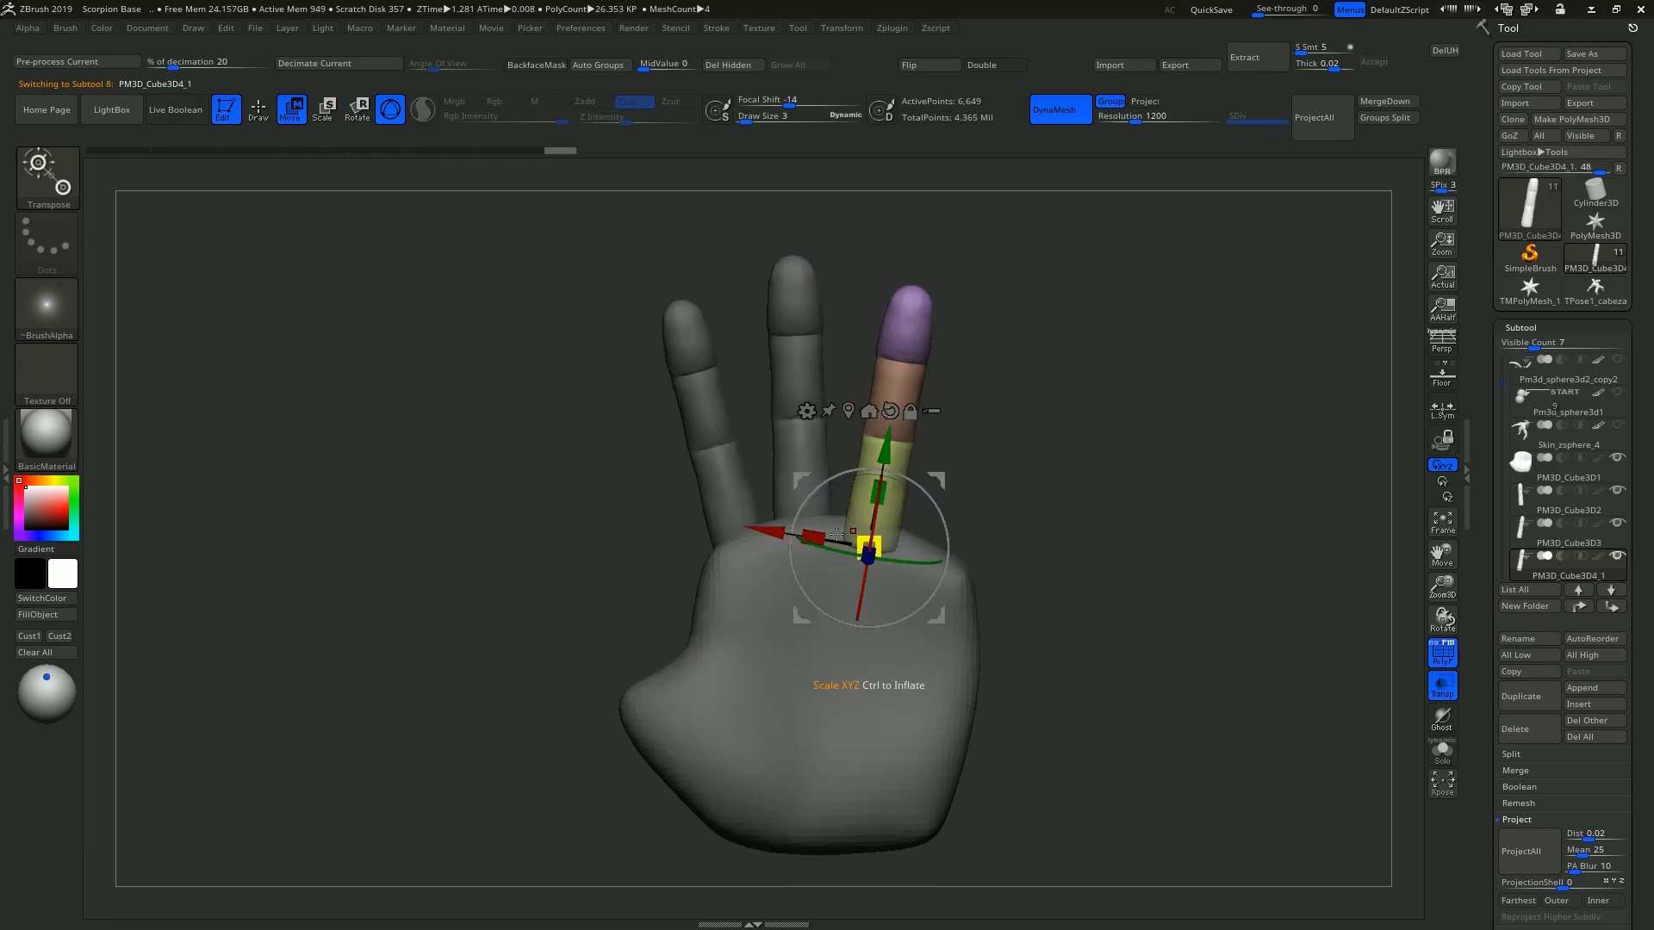
left_click_drag(758, 551, 839, 555)
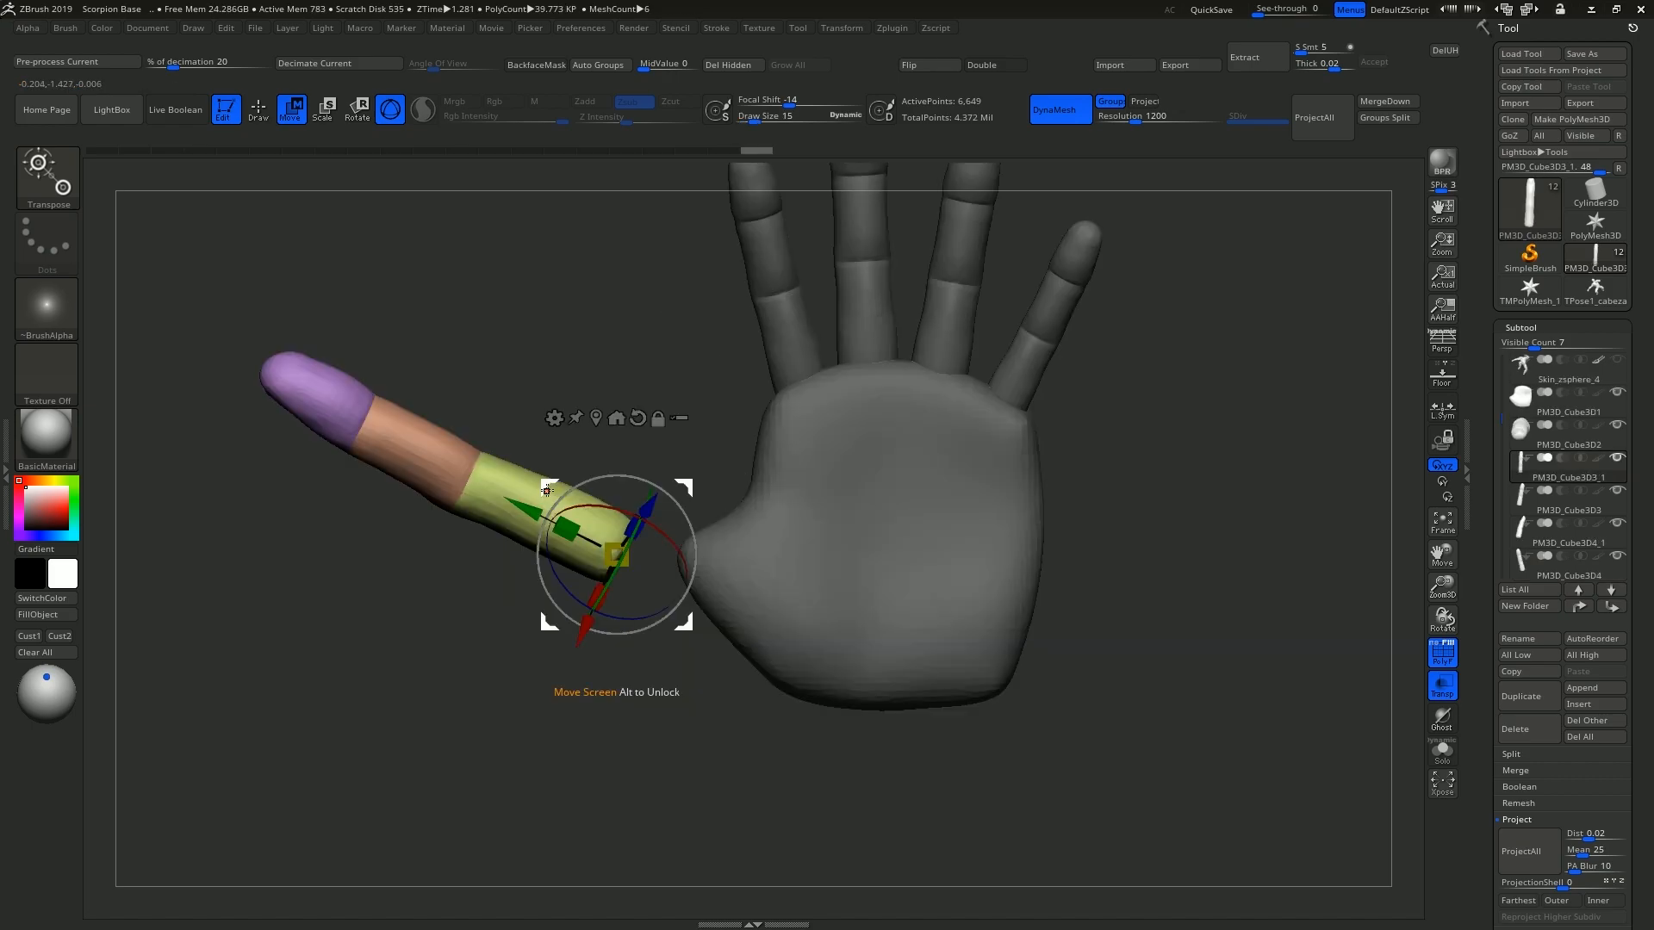
Set the thumb copy into the side of the palm and adjust its position and angle with the transpose line.
left_click_drag(542, 479, 788, 566)
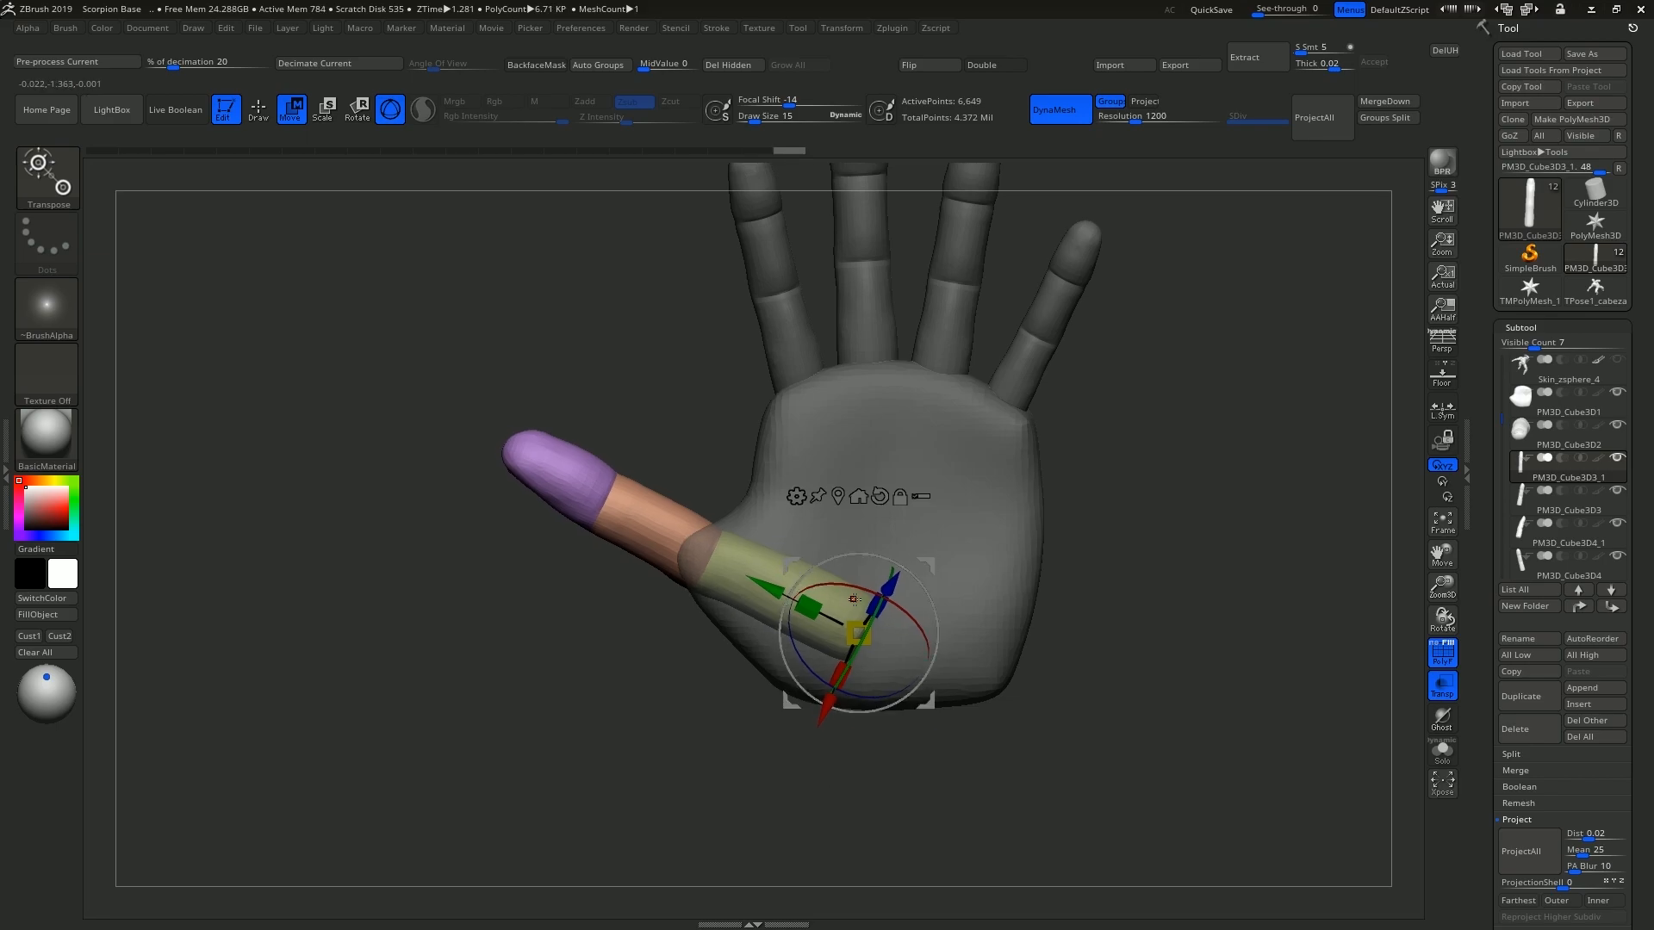
left_click_drag(859, 720, 861, 684)
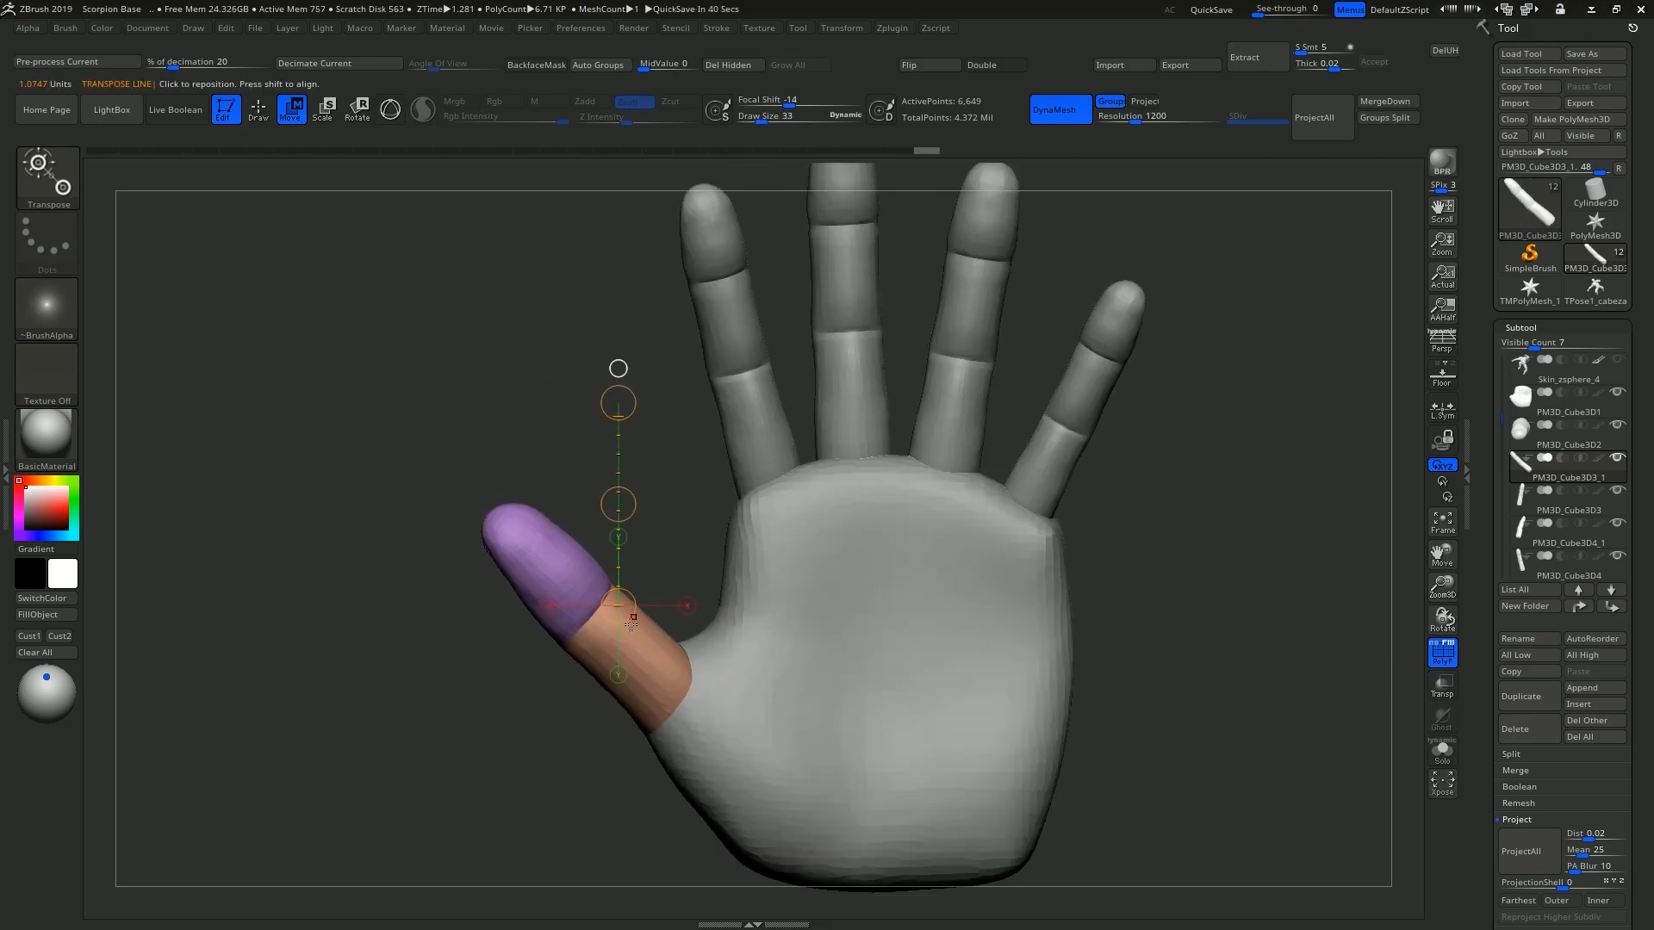
mouse_move(574, 569)
left_mouse_down()
mouse_move(389, 561)
mouse_move(487, 571)
mouse_move(468, 569)
left_mouse_up()
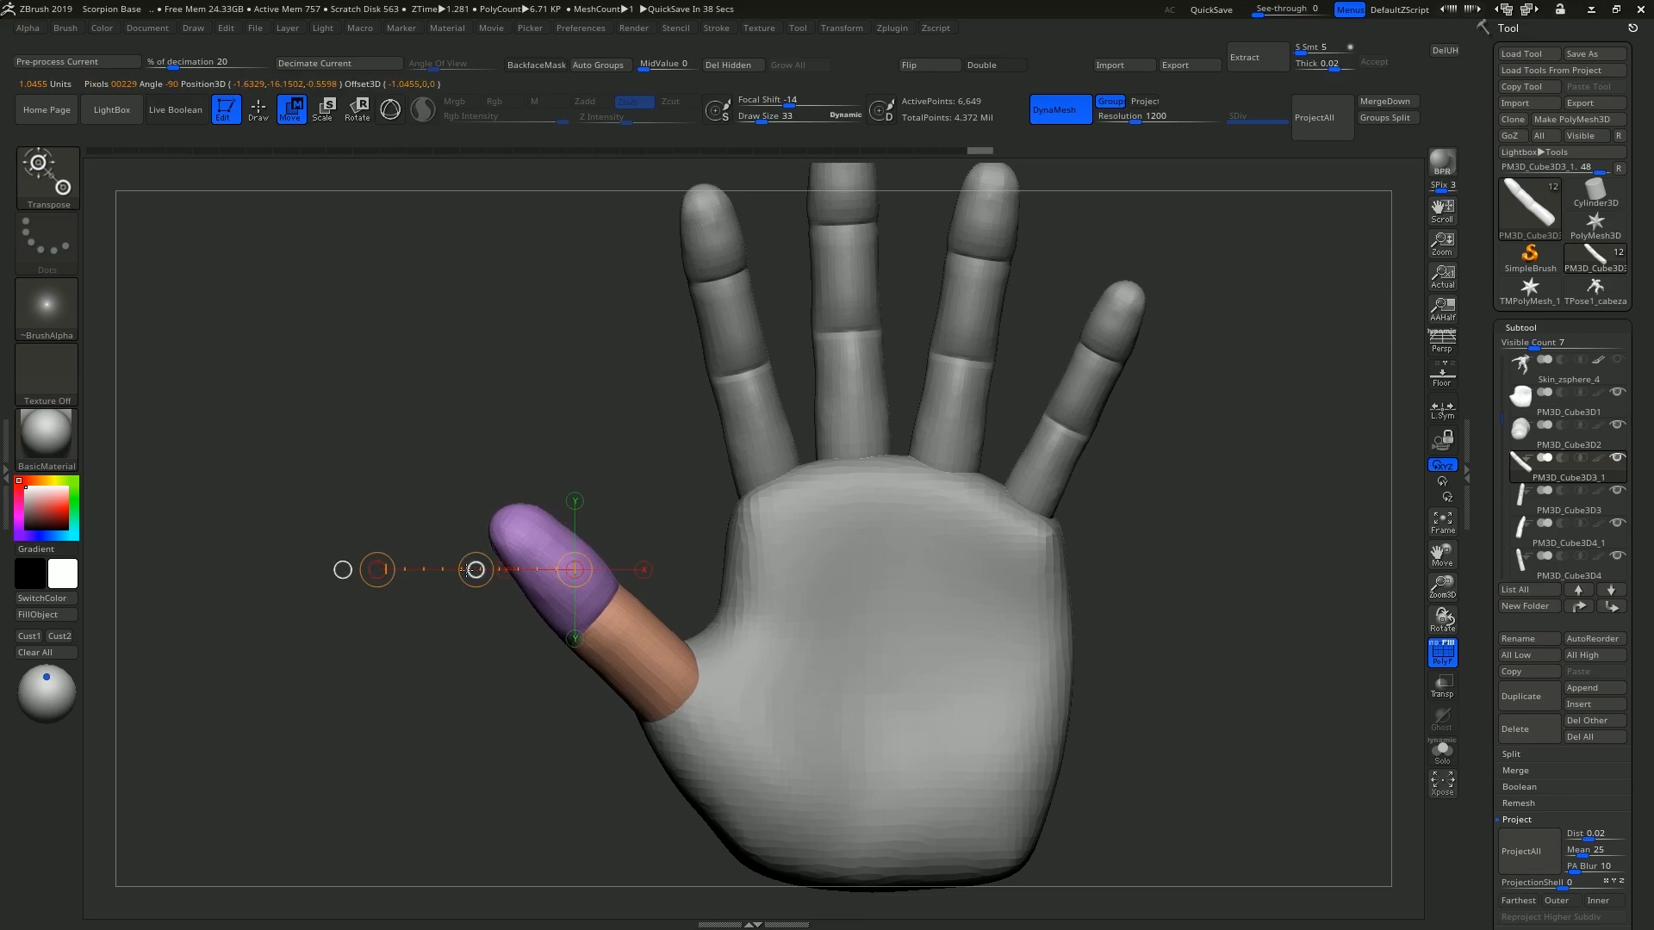
left_click_drag(670, 697, 418, 684, "shift")
key("r")
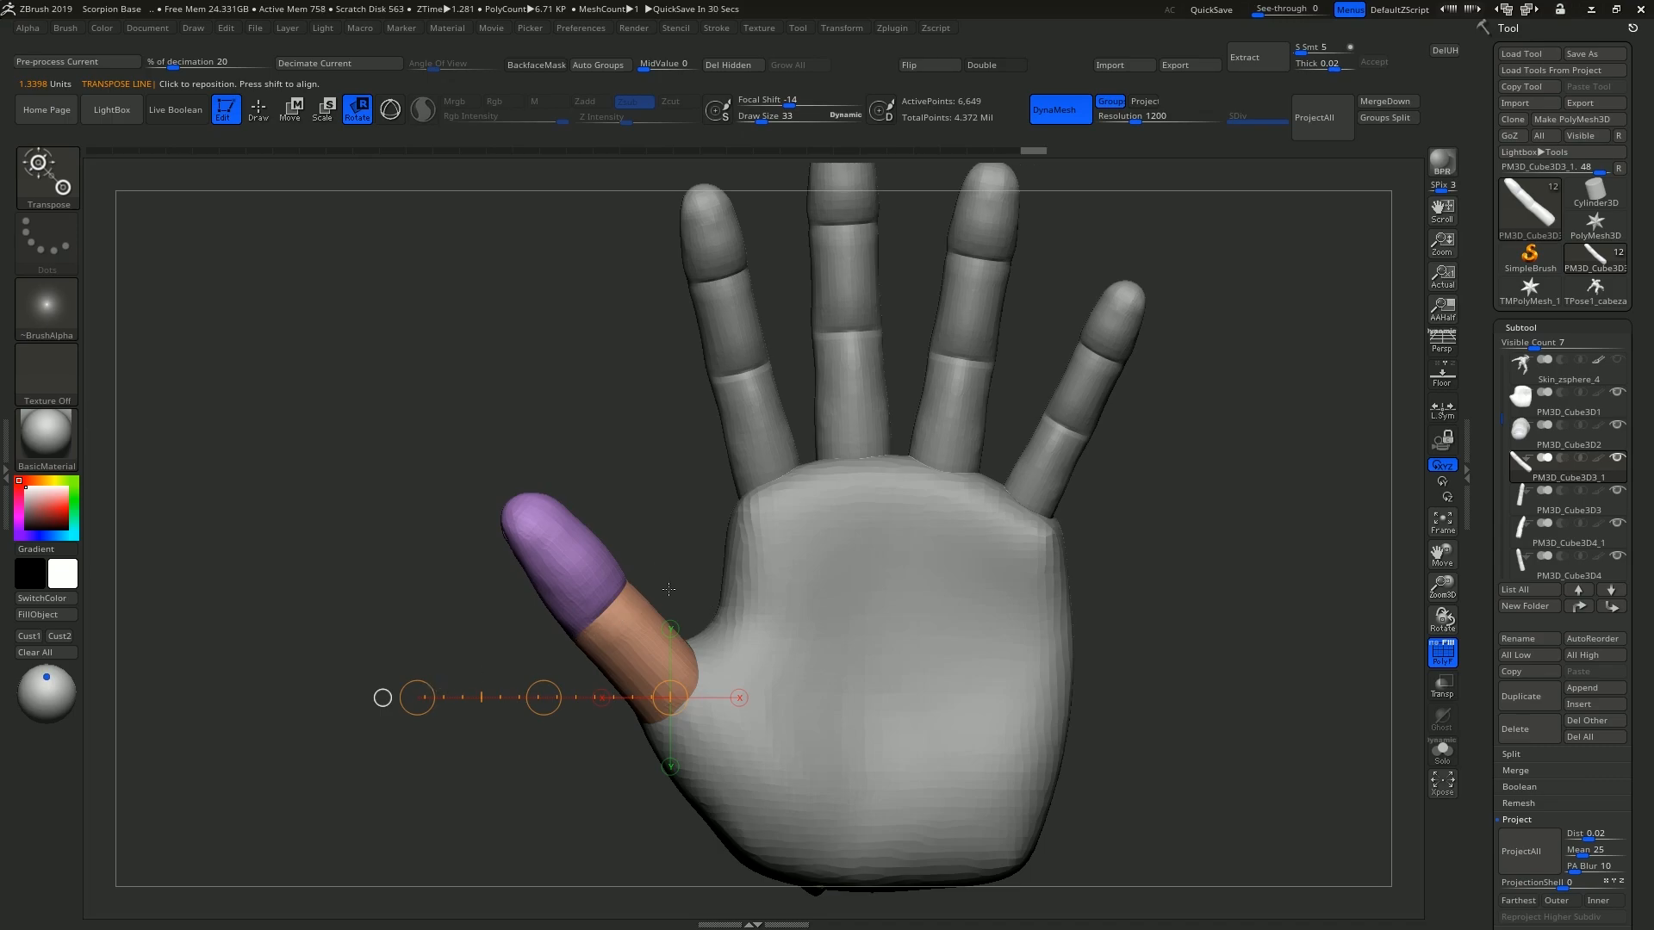
key("y")
left_click_drag(669, 589, 713, 535)
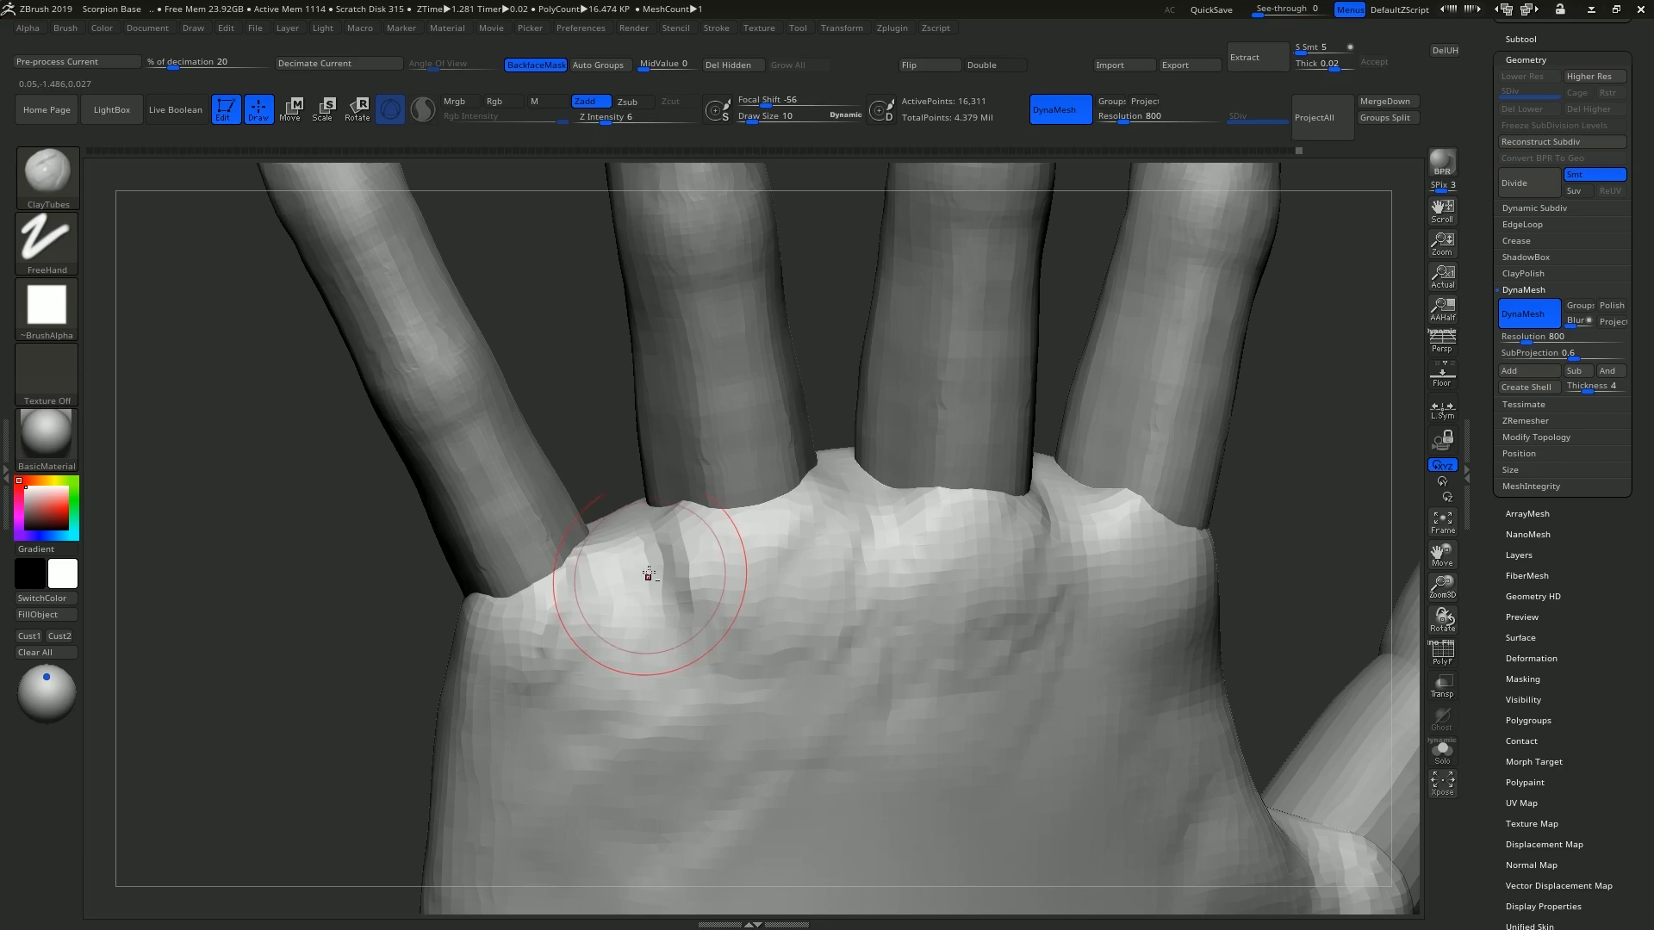
Build up the knuckles on the back of the hand with ClayTubes and soften the forms with FormSoft.
left_click_drag(647, 576, 607, 660)
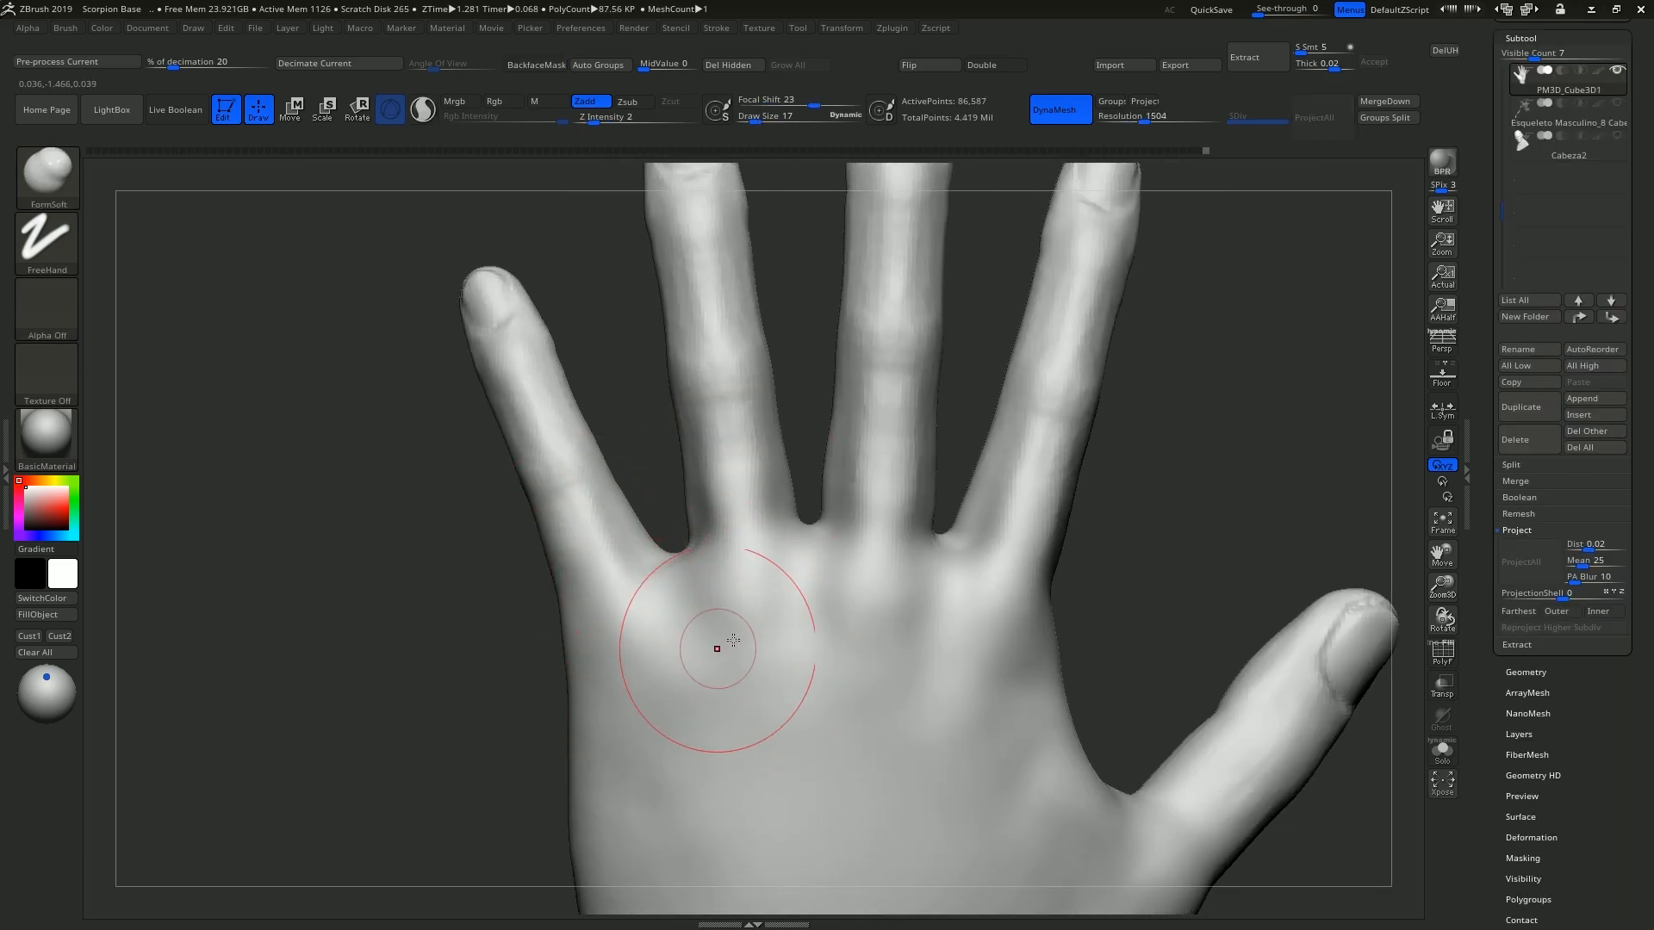
right_click_drag(733, 641, 818, 578, "ctrl")
right_click_drag(818, 577, 691, 572)
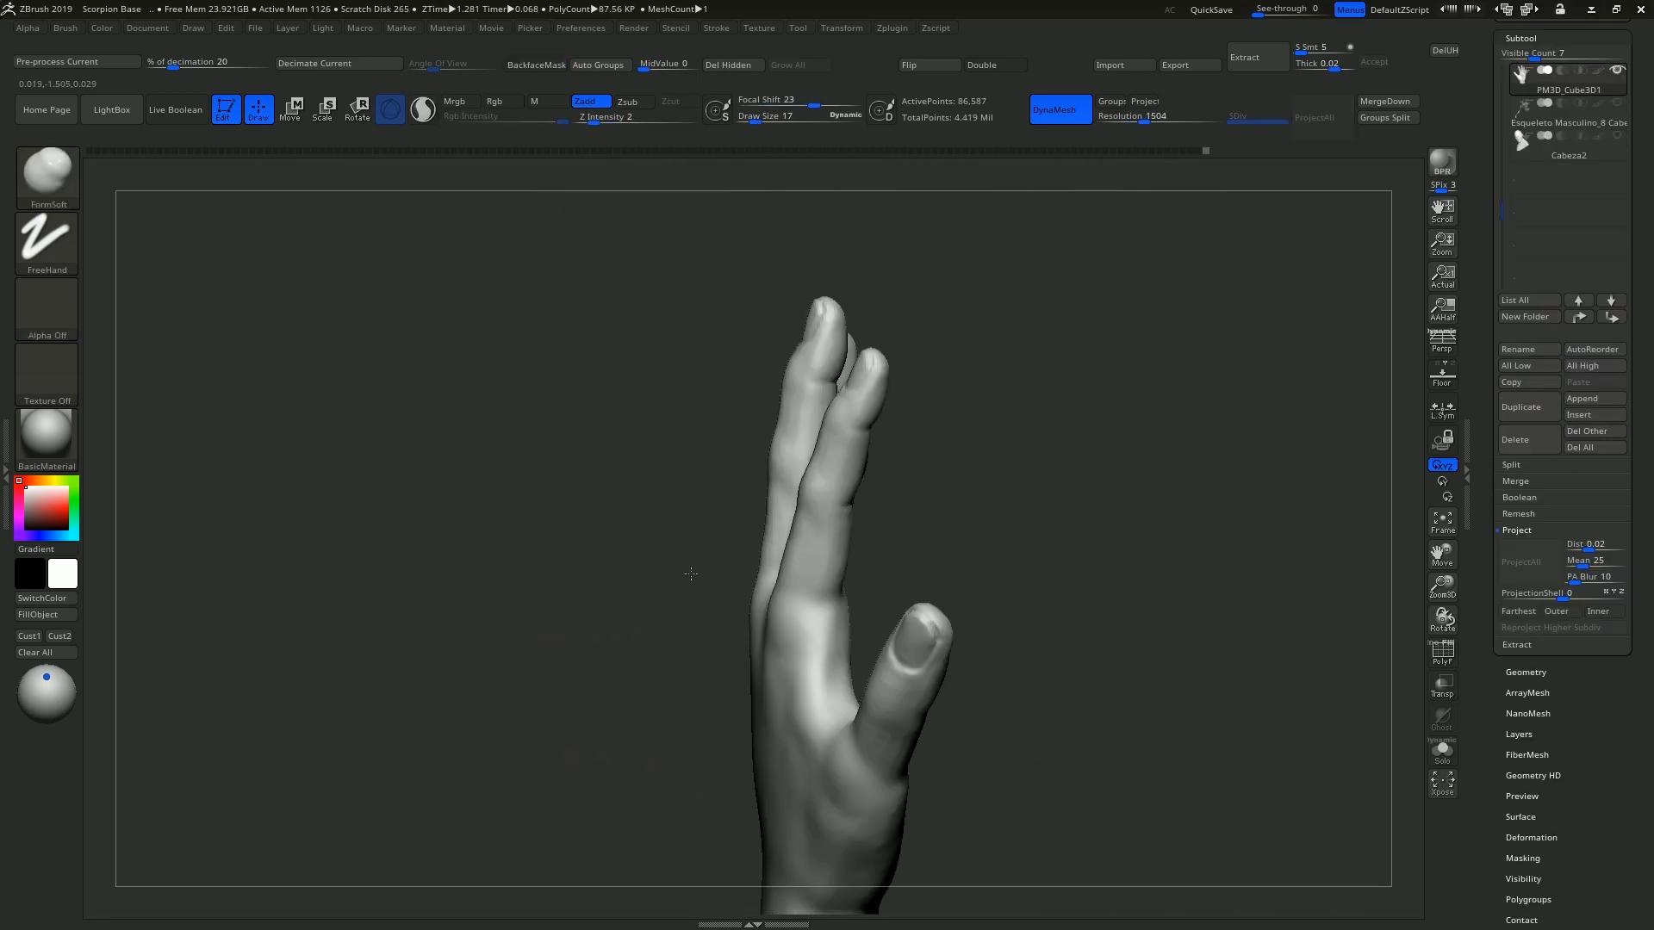
Sculpt the fingertip with ClayTubes at draw size 2.
key("b")
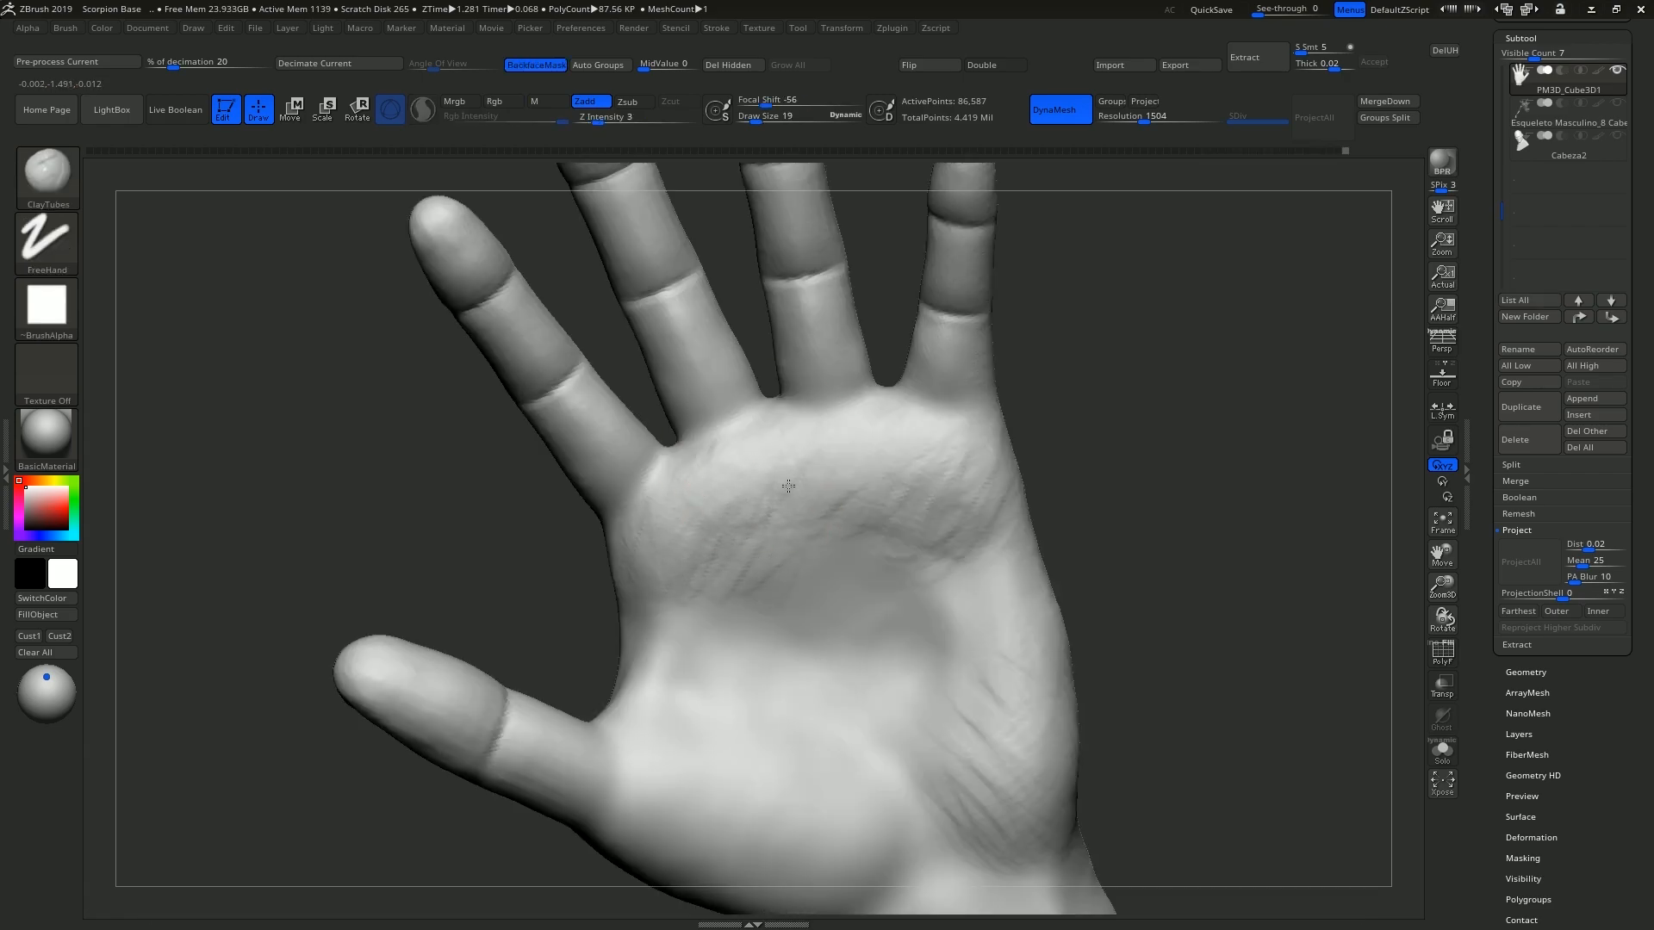
mouse_move(709, 517)
right_mouse_down()
mouse_move(818, 510)
mouse_move(689, 482)
right_mouse_up()
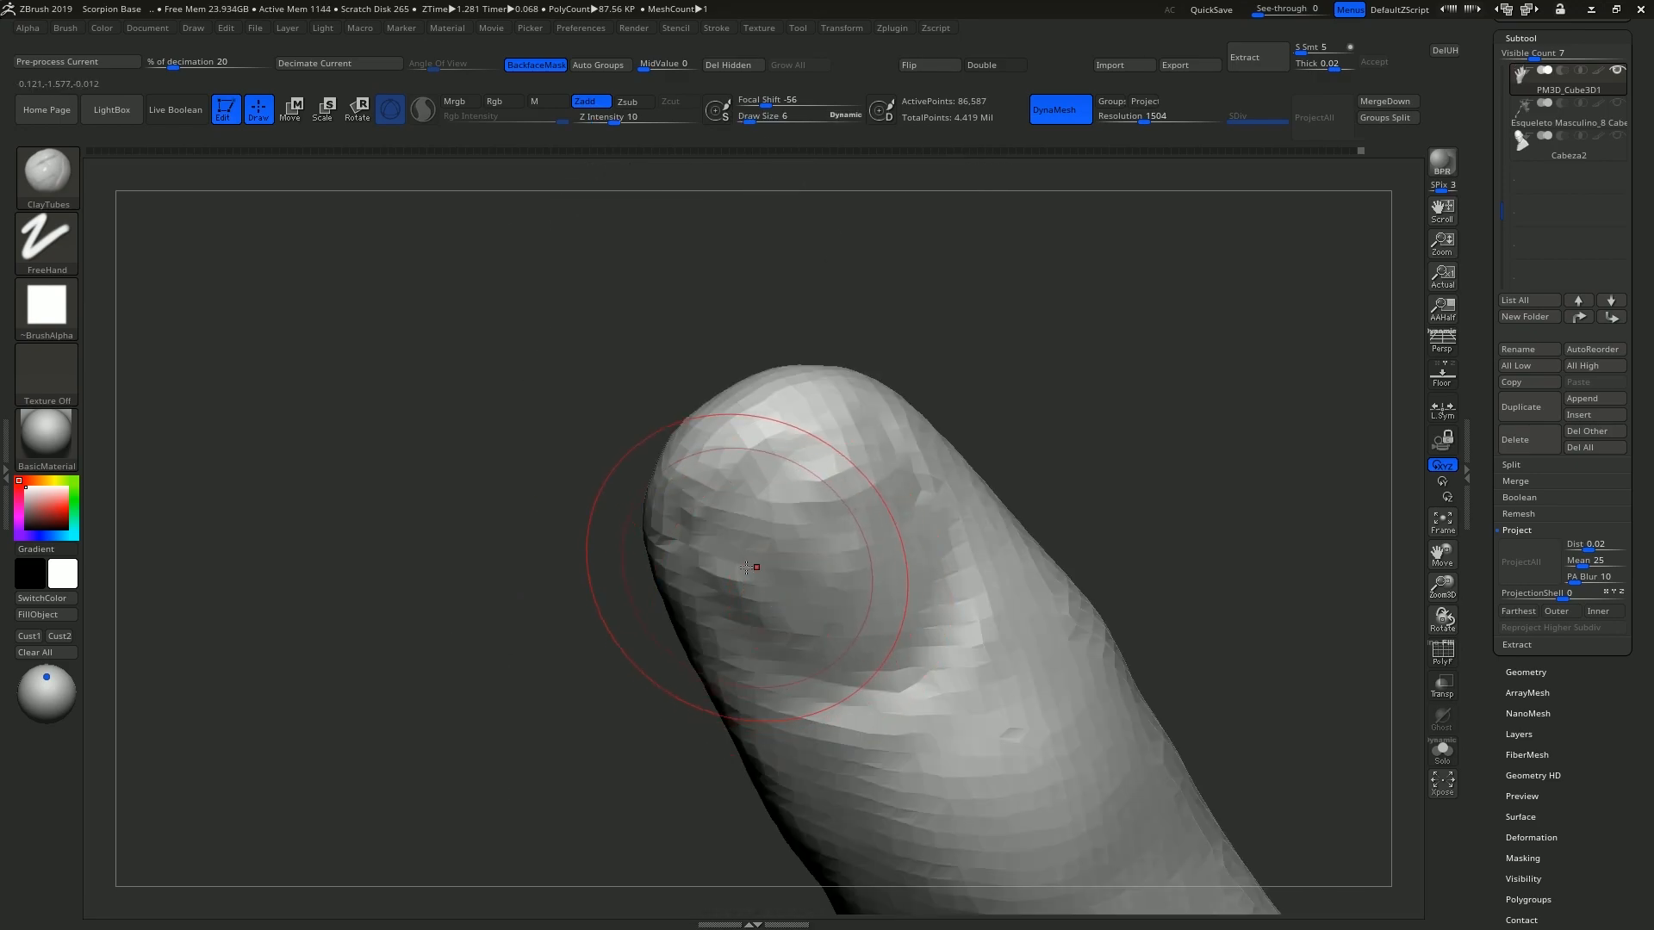
type("s2")
key("Return")
mouse_move(695, 519)
left_mouse_down()
mouse_move(855, 651)
mouse_move(930, 588)
mouse_move(900, 555)
left_mouse_up()
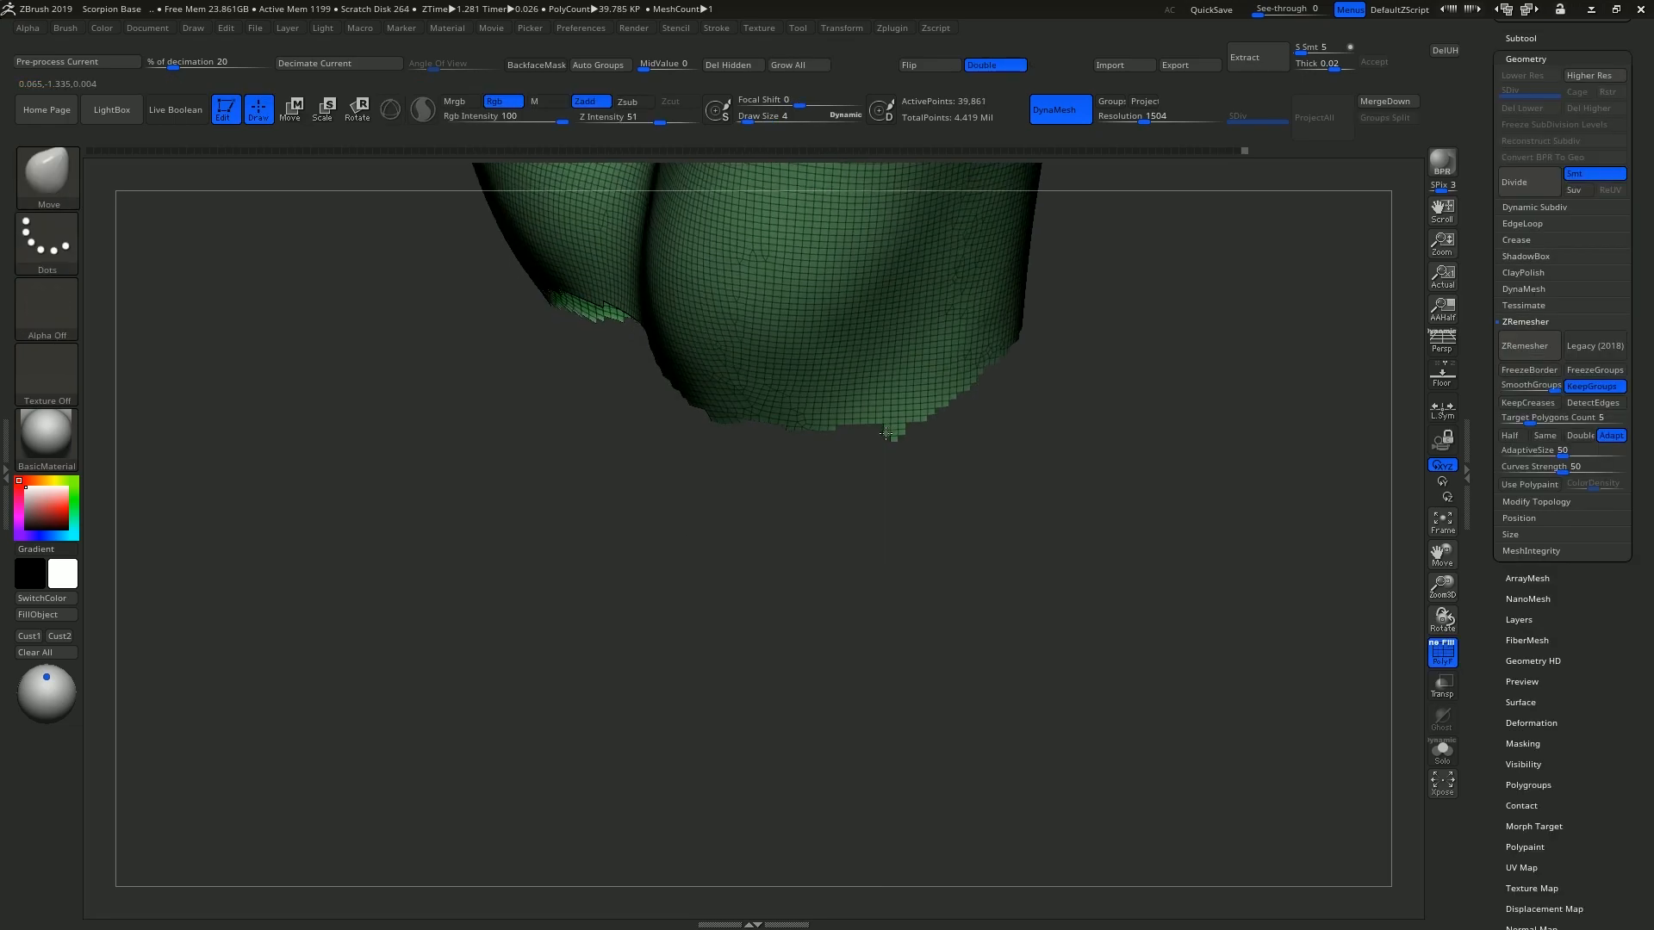
Hide the stray polygons along the ragged lower border of the visible mesh with lasso selections.
mouse_move(887, 433)
right_mouse_down()
mouse_move(853, 421)
mouse_move(831, 438)
right_mouse_up()
left_click_drag(610, 356, 625, 363, "ctrl+shift")
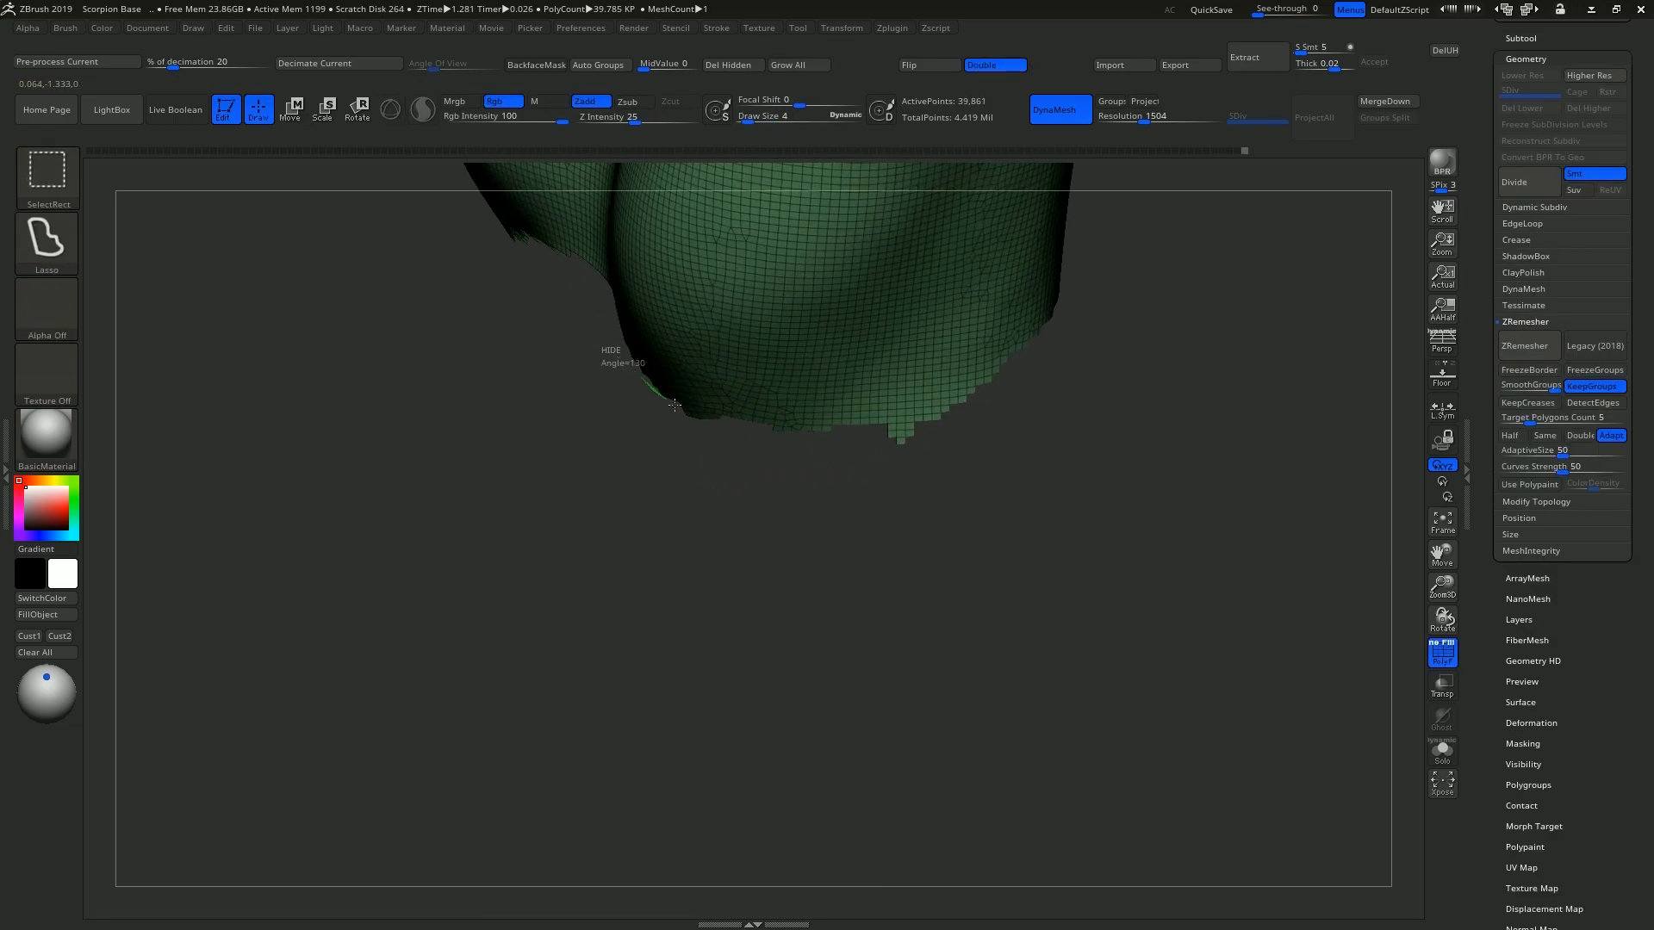
left_click_drag(862, 410, 1120, 284, "ctrl+shift")
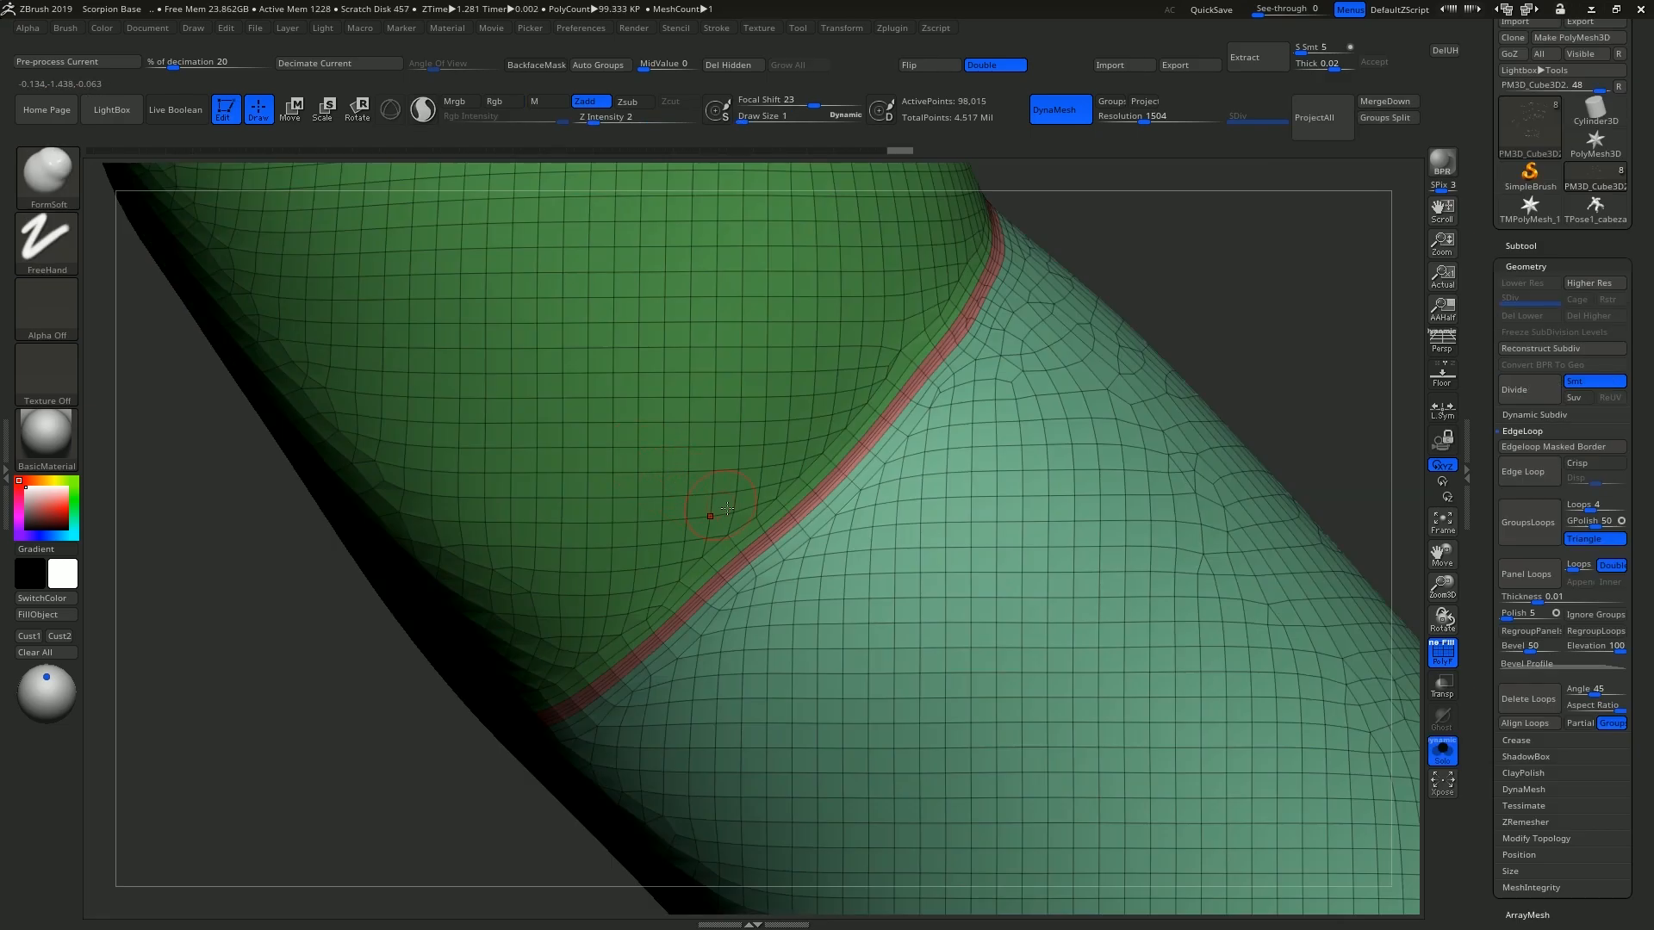
mouse_move(742, 525)
right_mouse_down("alt")
mouse_move(676, 443)
mouse_move(719, 541)
mouse_move(722, 435)
mouse_move(767, 401)
mouse_move(819, 387)
mouse_move(896, 431)
right_mouse_up("alt")
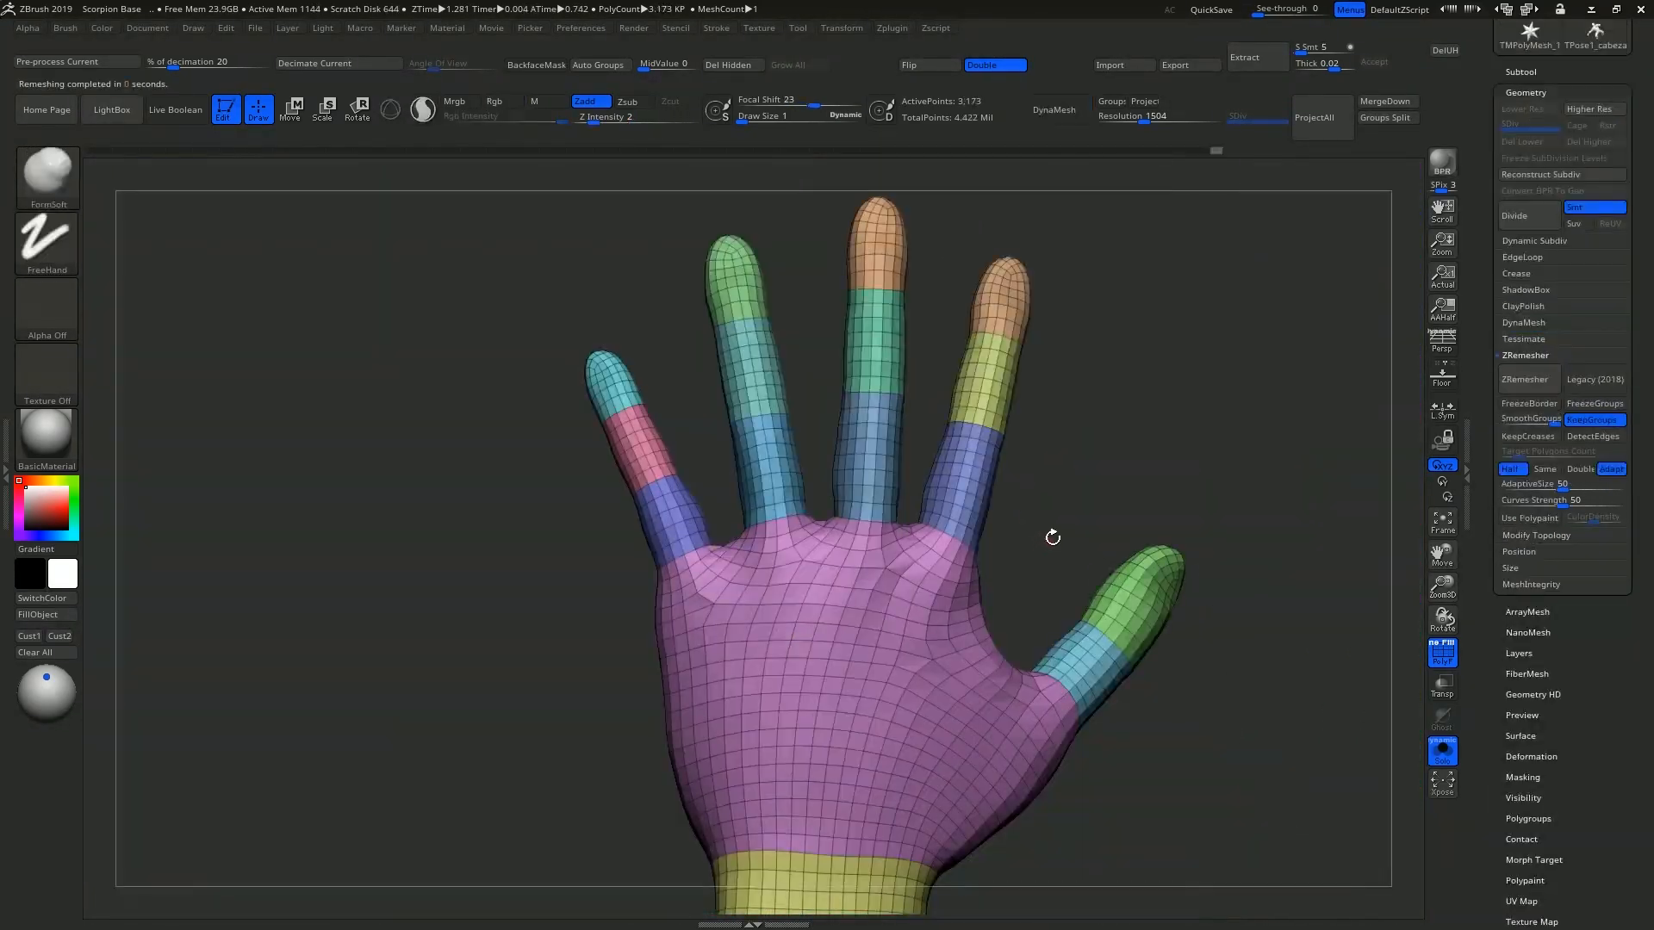
Move the low-poly hands to the body's wrists and rotate the left hand to line up with its forearm.
right_click_drag(1101, 463, 822, 441)
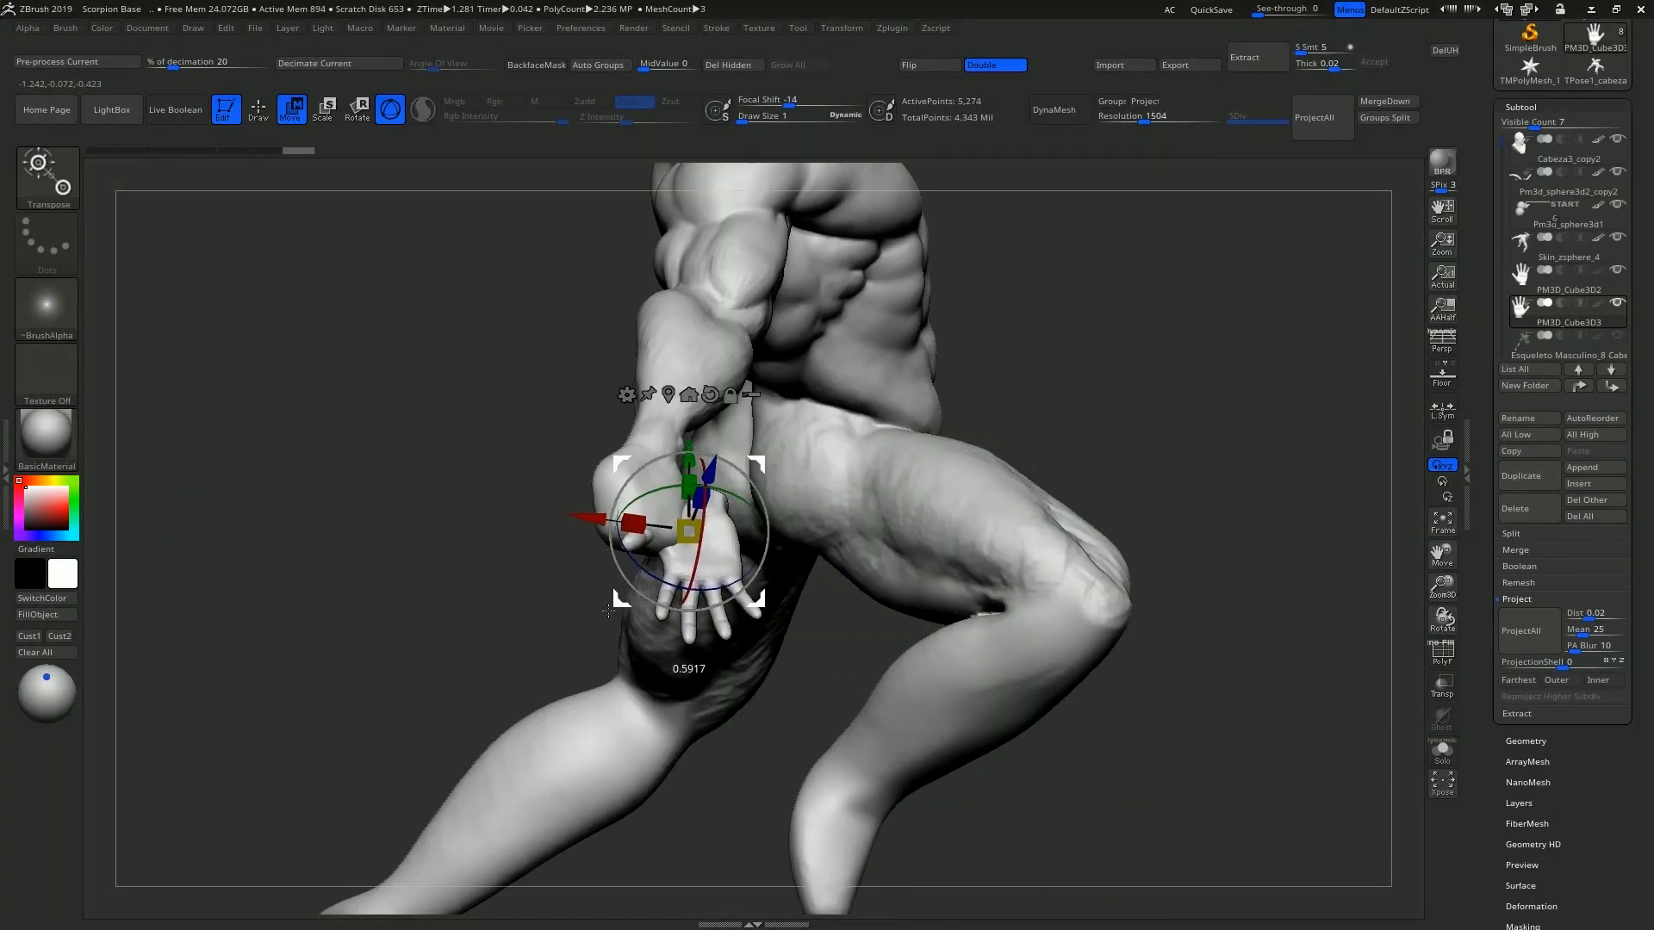
left_click_drag(611, 622, 565, 582)
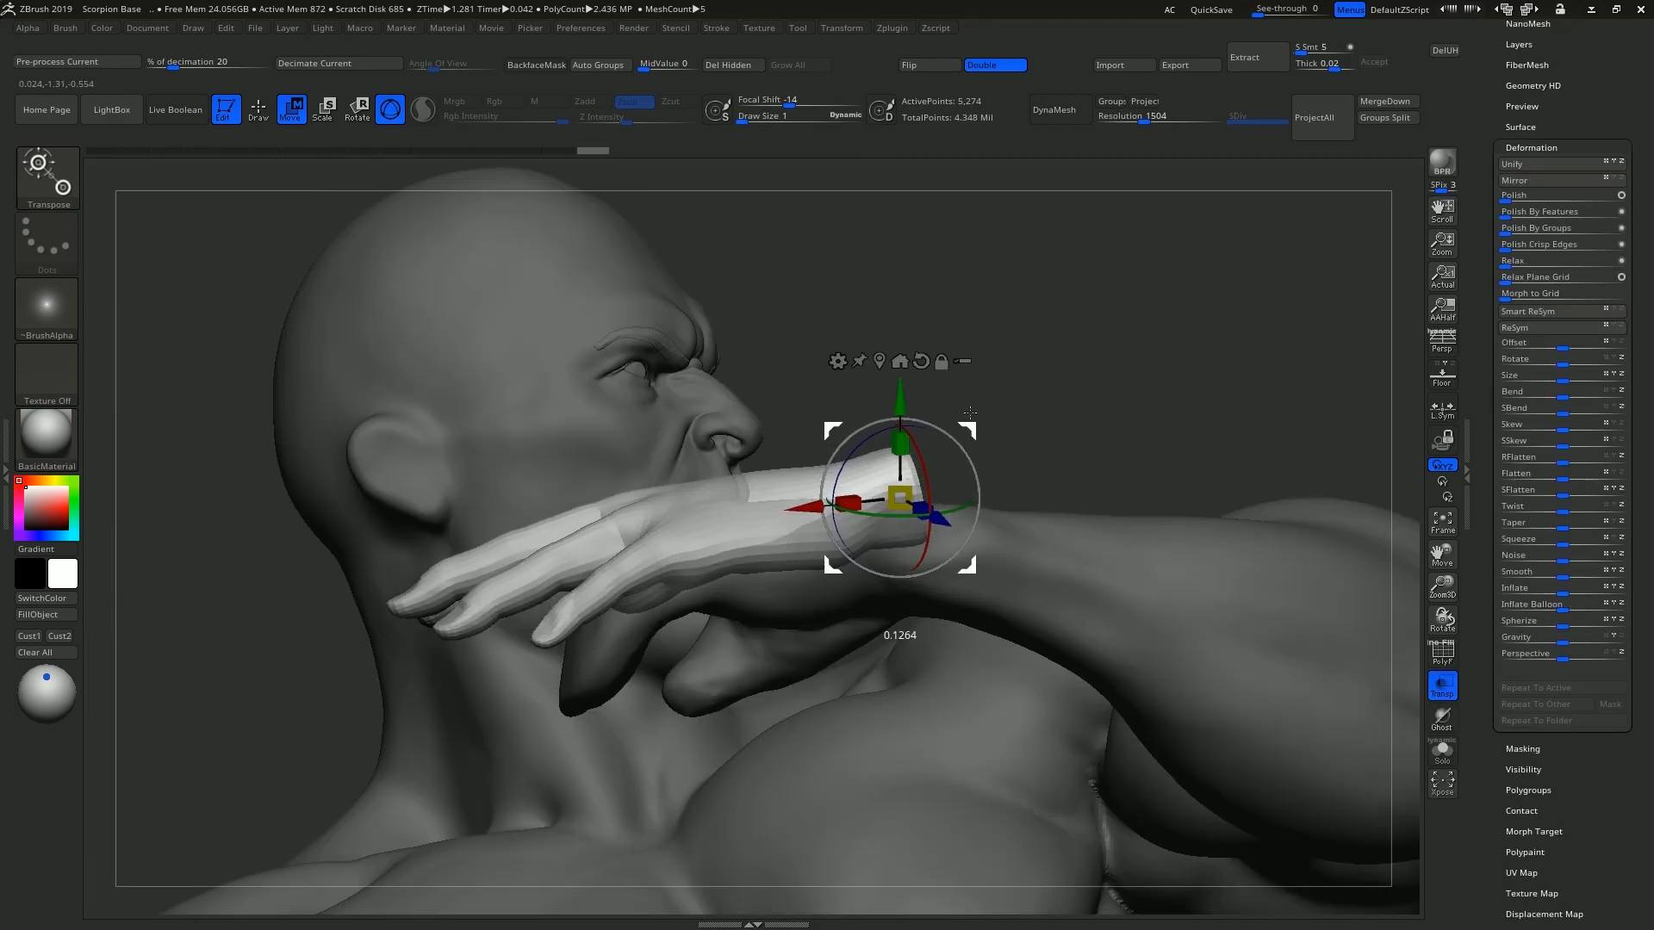
left_click_drag(901, 379, 959, 371)
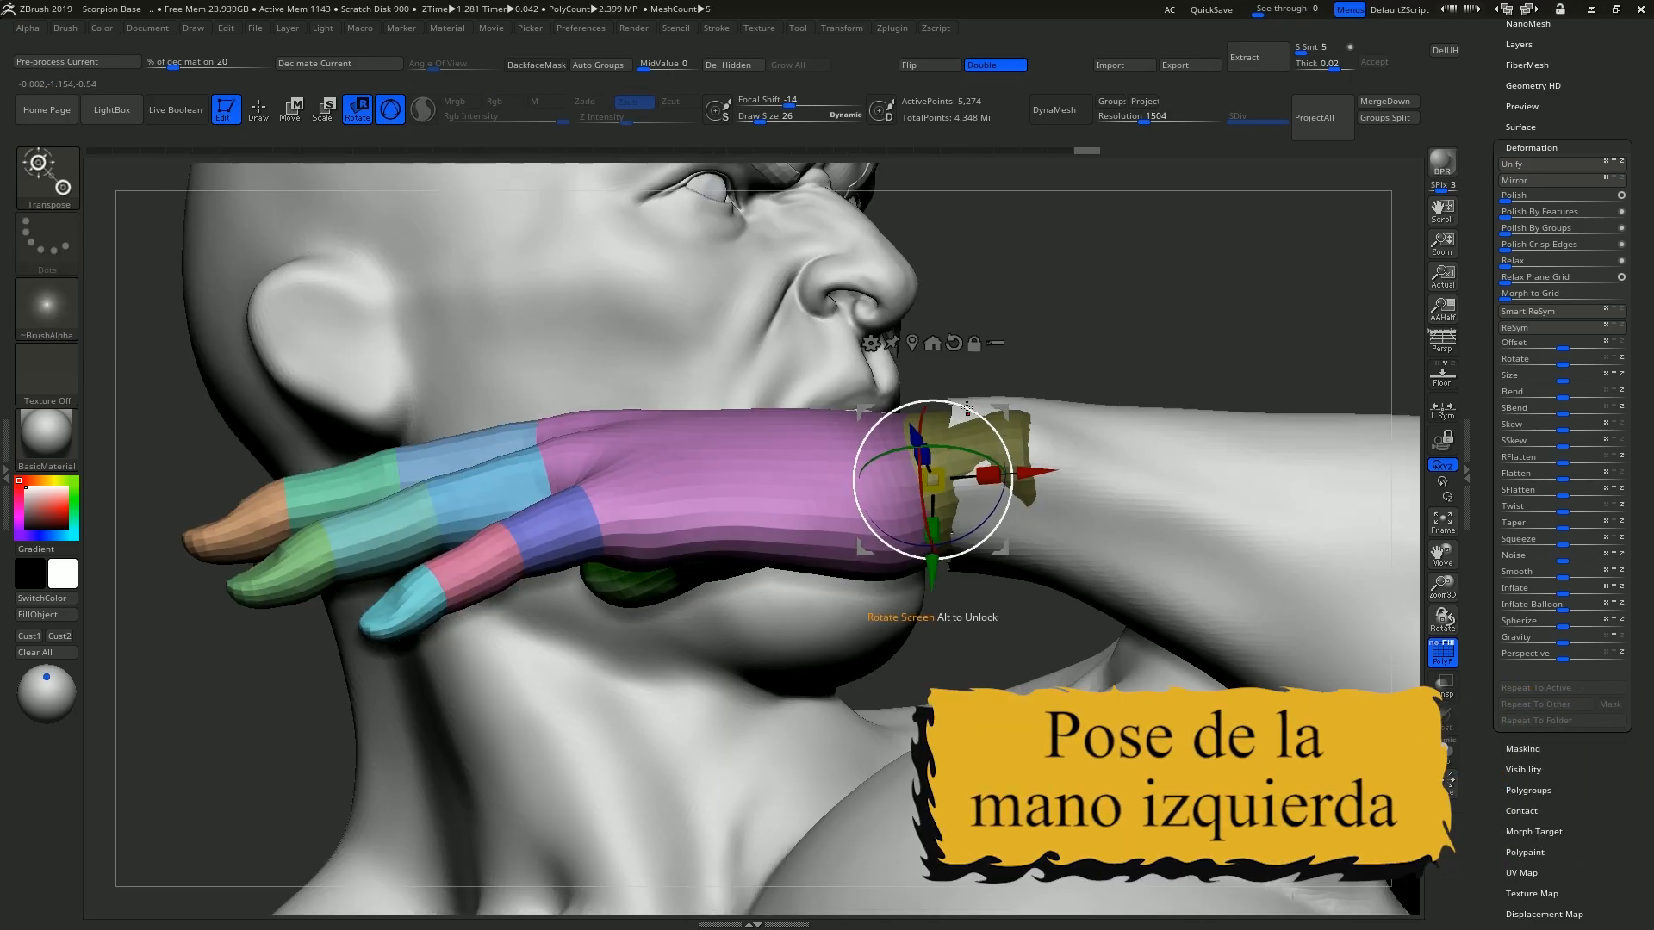
left_click_drag(966, 409, 937, 402)
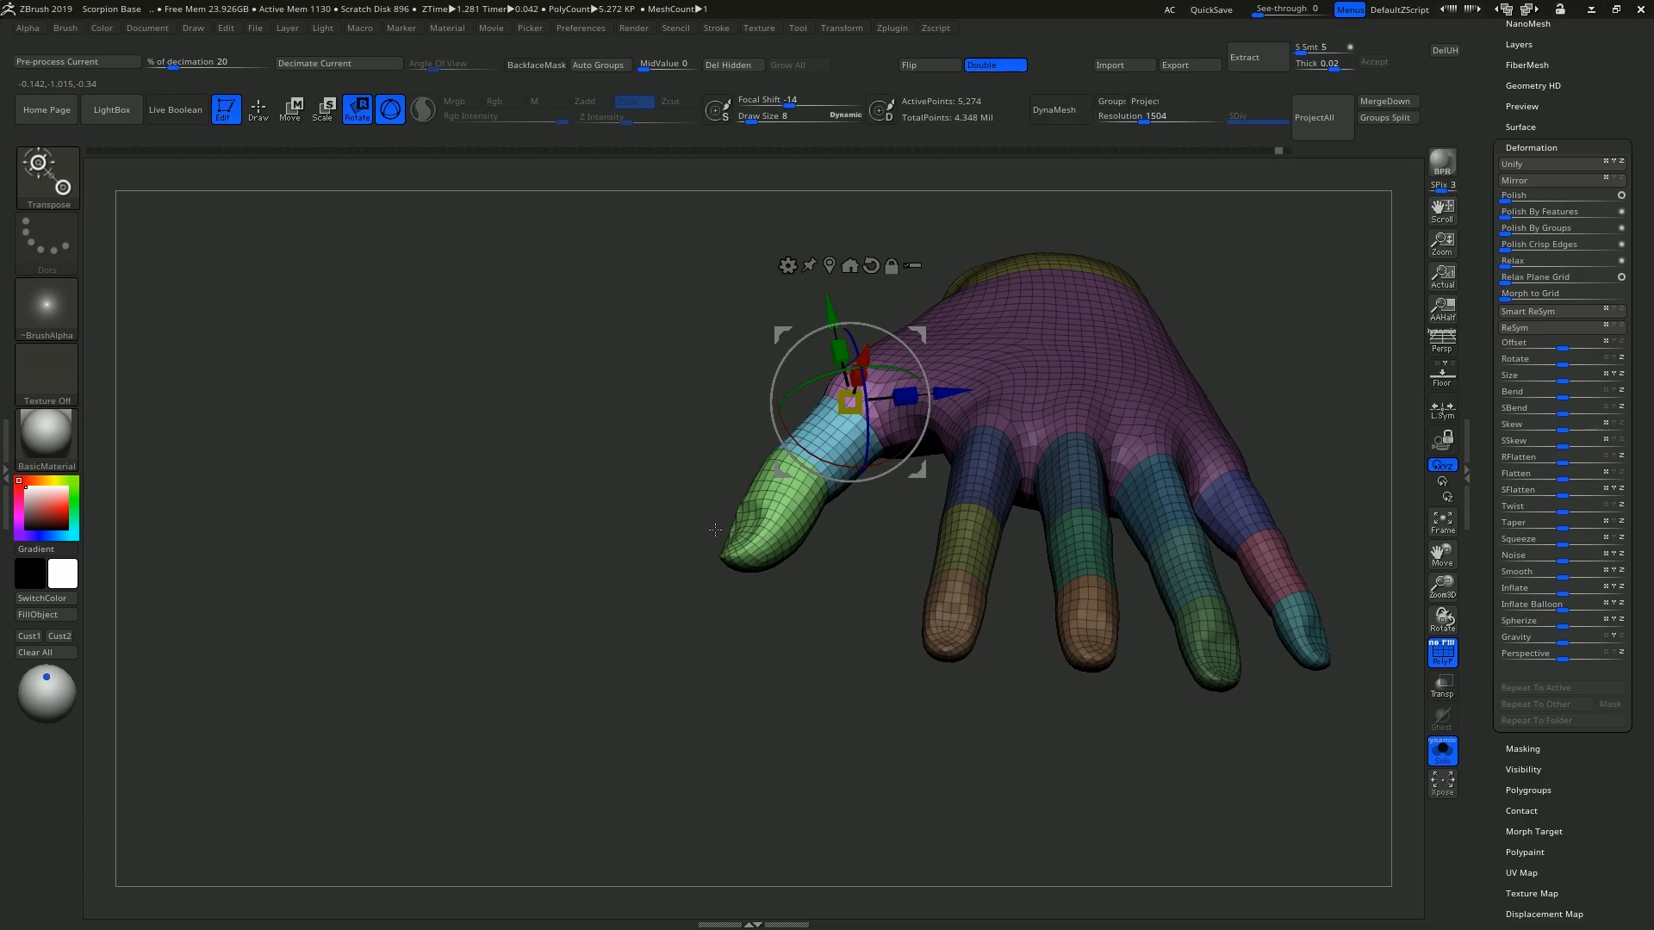
Rotate the left hand's thumb segments and its base with the gizmo to bring the thumb inward.
left_click_drag(811, 470, 822, 479)
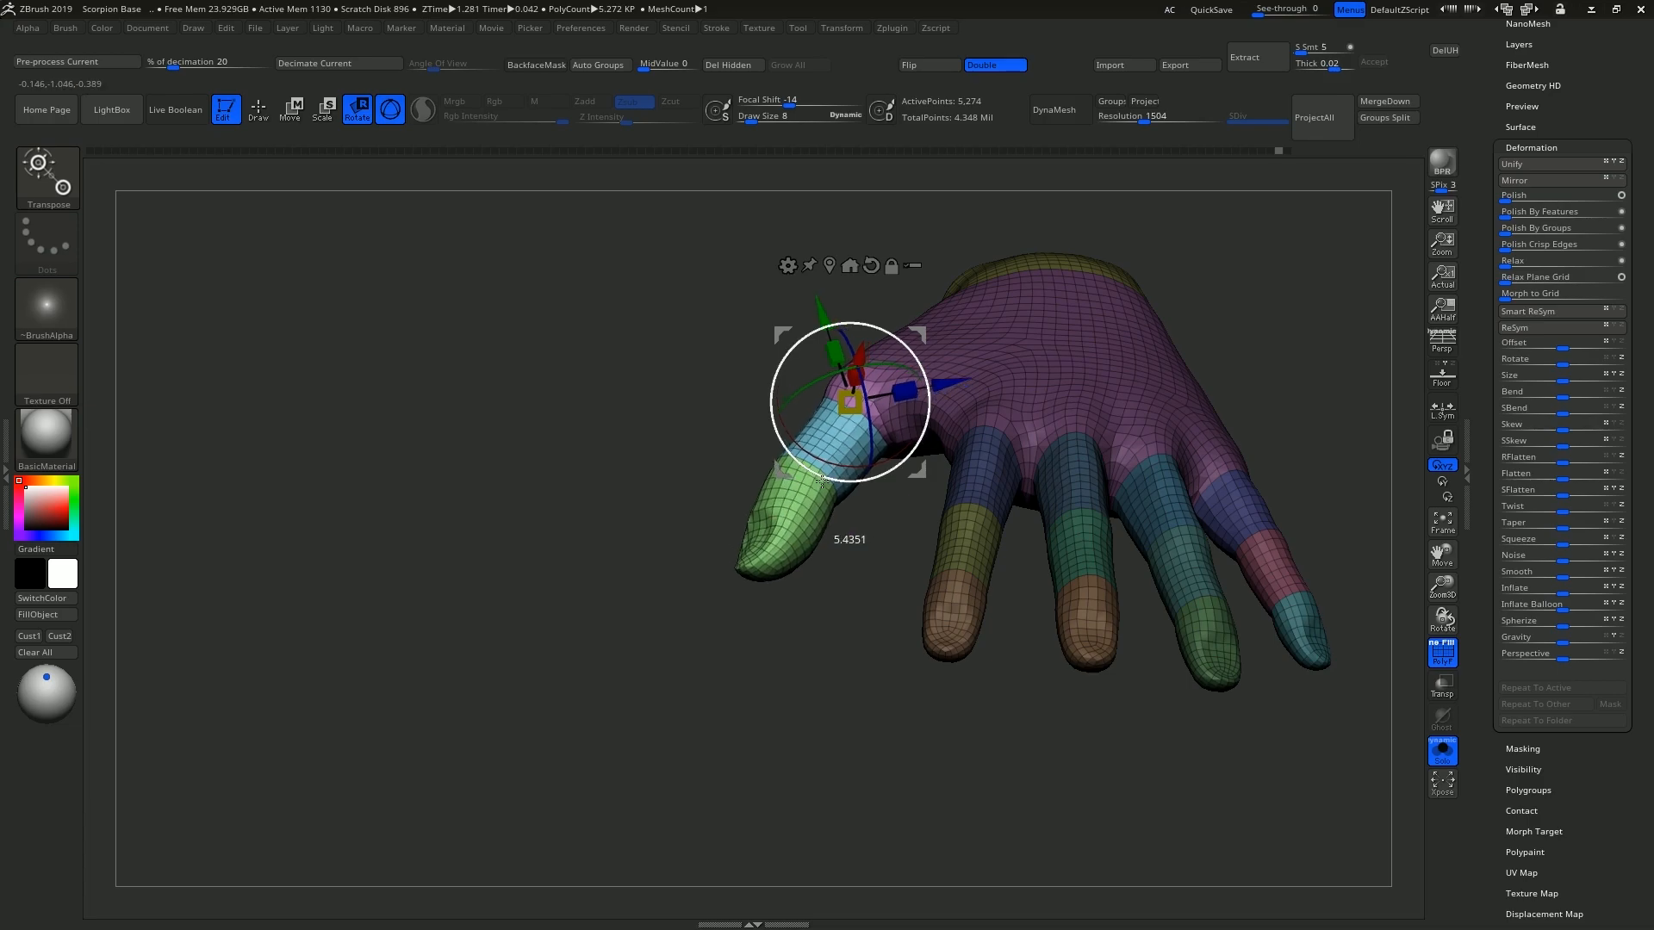
left_click_drag(706, 452, 521, 435)
left_click_drag(1052, 410, 933, 421)
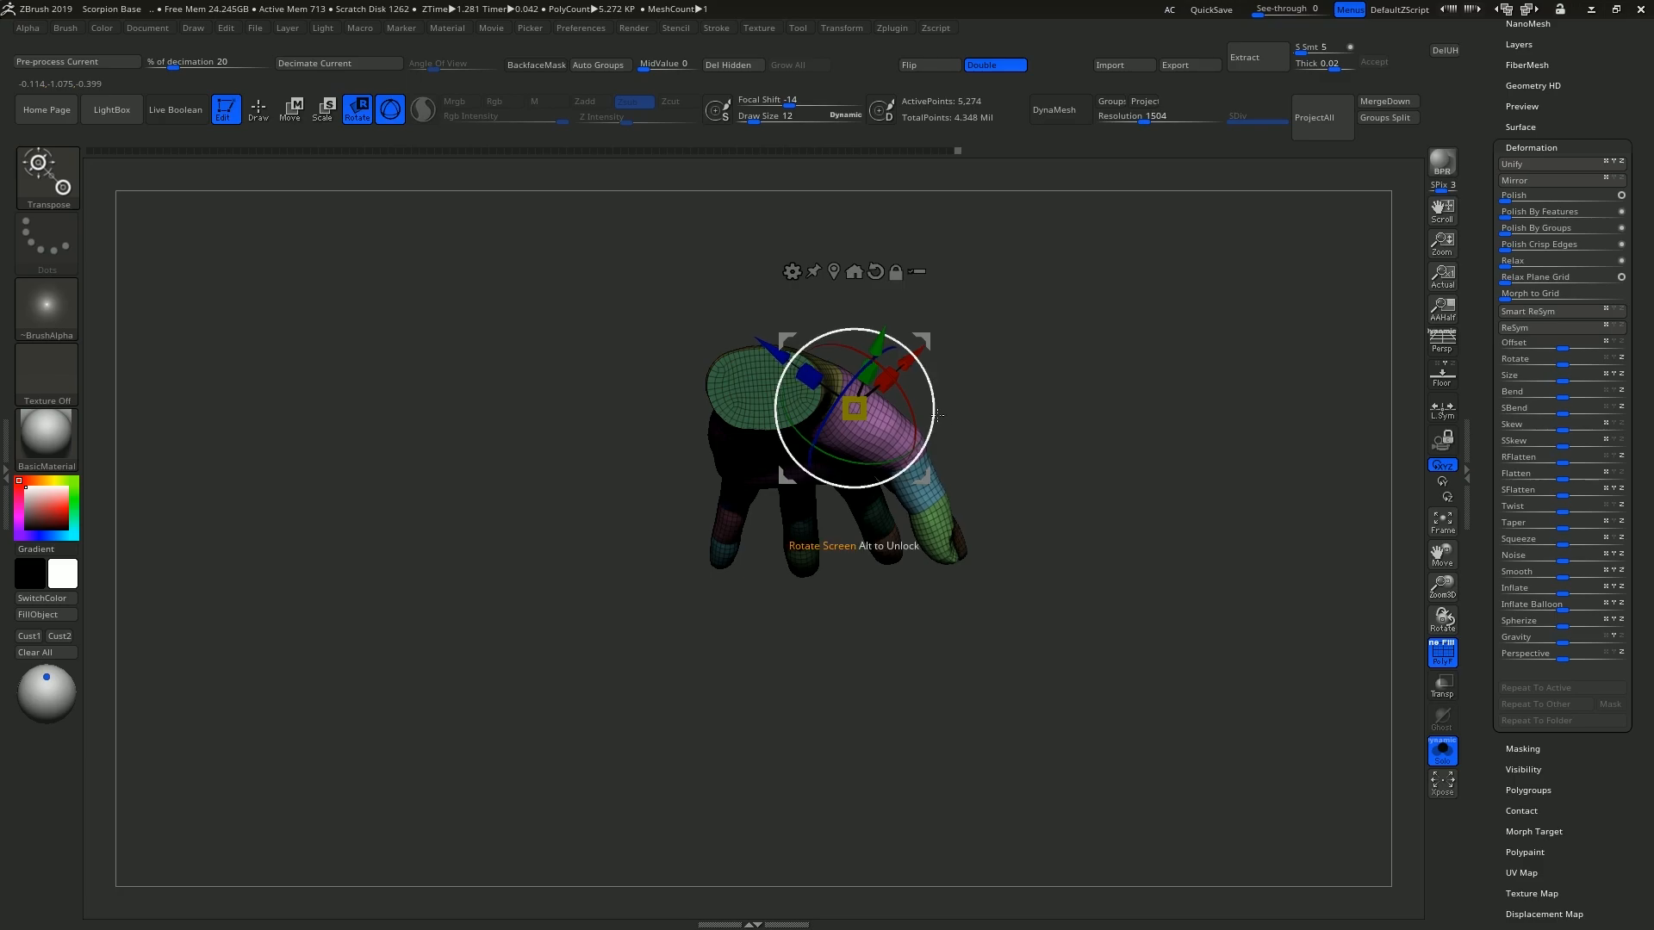
mouse_move(1019, 407)
right_mouse_down("ctrl")
mouse_move(1036, 418)
mouse_move(1012, 421)
mouse_move(982, 319)
mouse_move(889, 346)
mouse_move(896, 436)
right_mouse_up("ctrl")
Lay a transpose line from the thumb side of the wrist past the thumb and adjust the thumb's angle.
key("q")
key("w")
left_click_drag(719, 500, 714, 500)
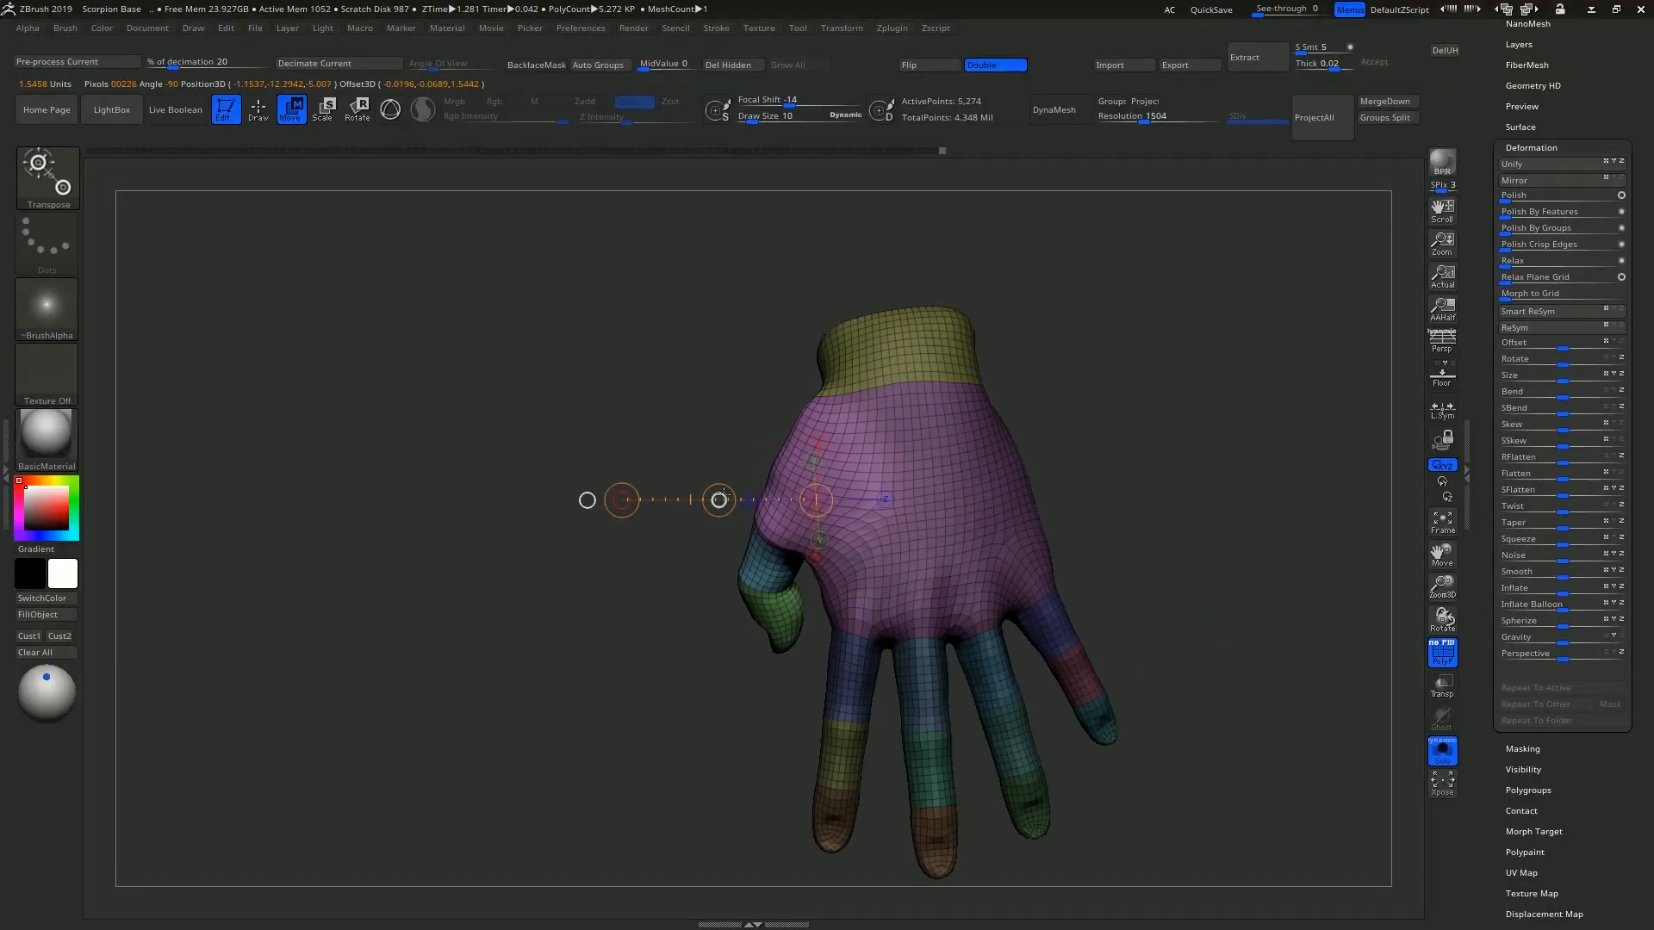
left_click_drag(823, 414, 675, 687)
key("r")
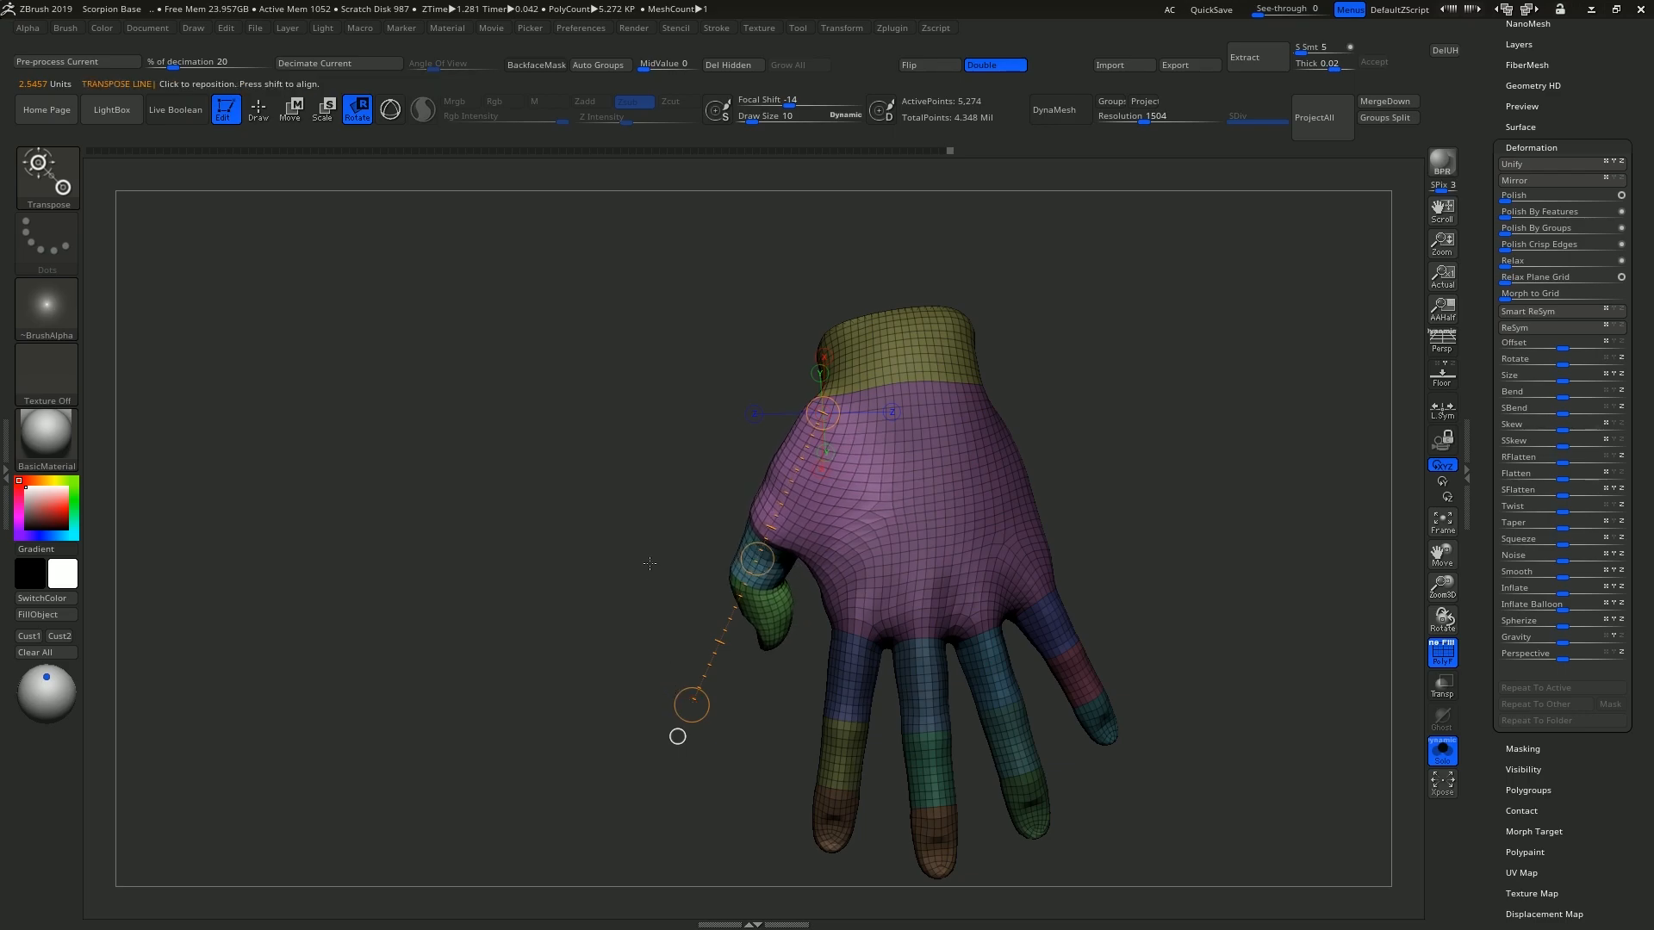
right_click_drag(675, 688, 647, 442)
right_click_drag(695, 496, 685, 668)
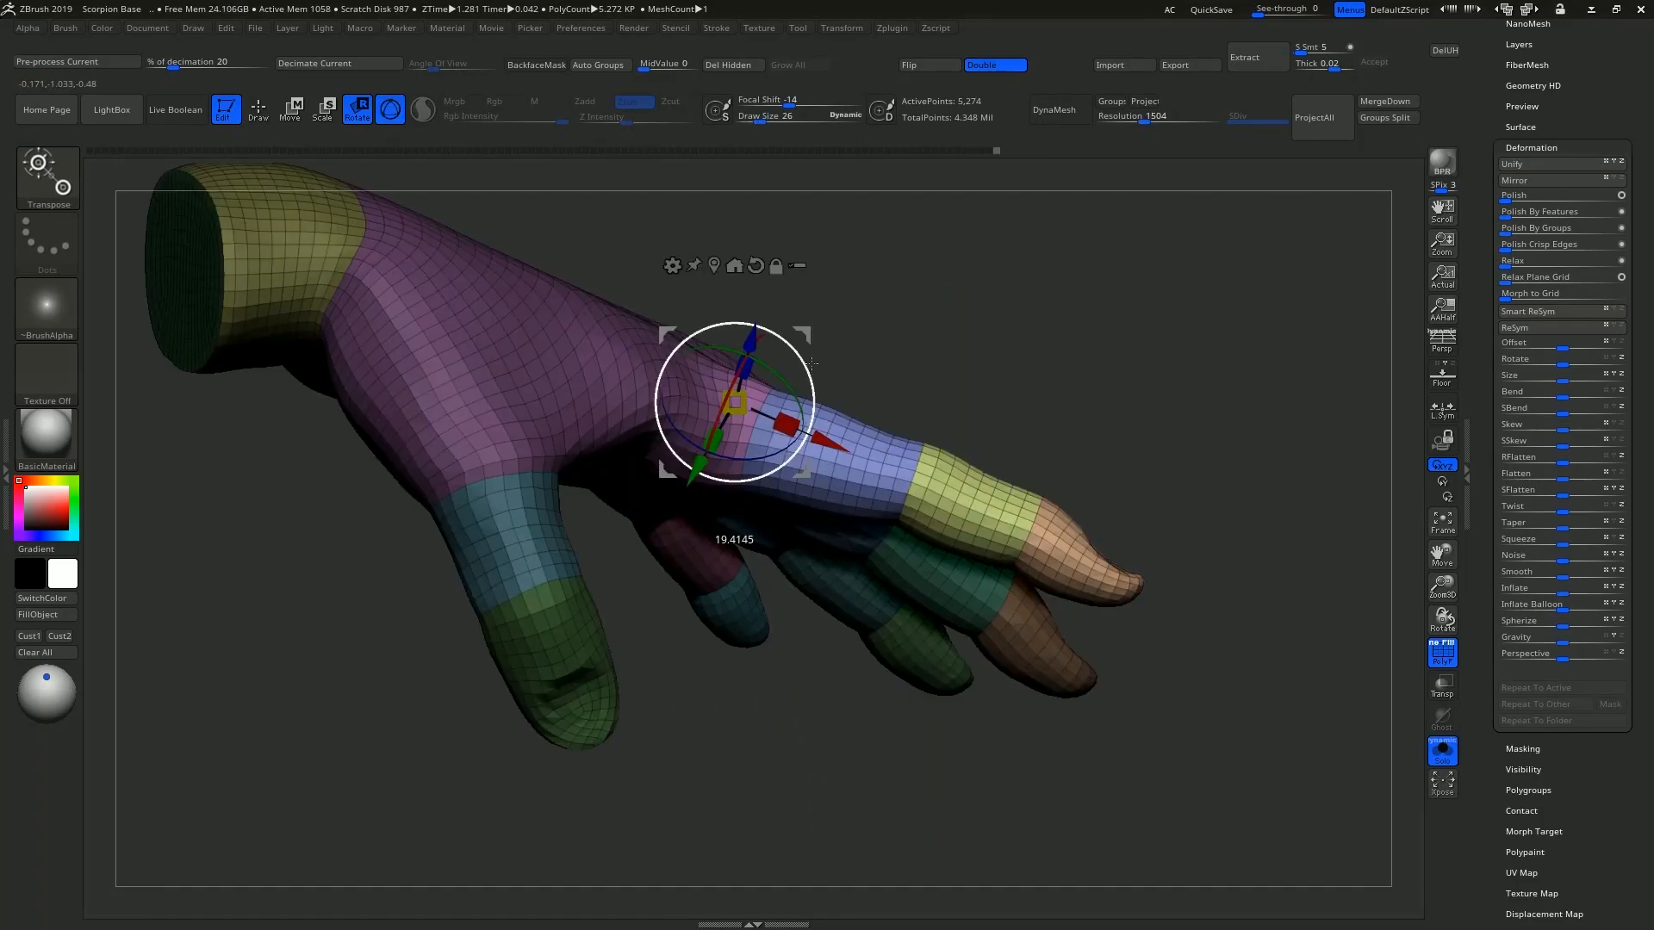
Isolate the index finger with the mask and rotate it upward at its base knuckle by about 22 degrees.
left_click_drag(715, 539, 840, 525)
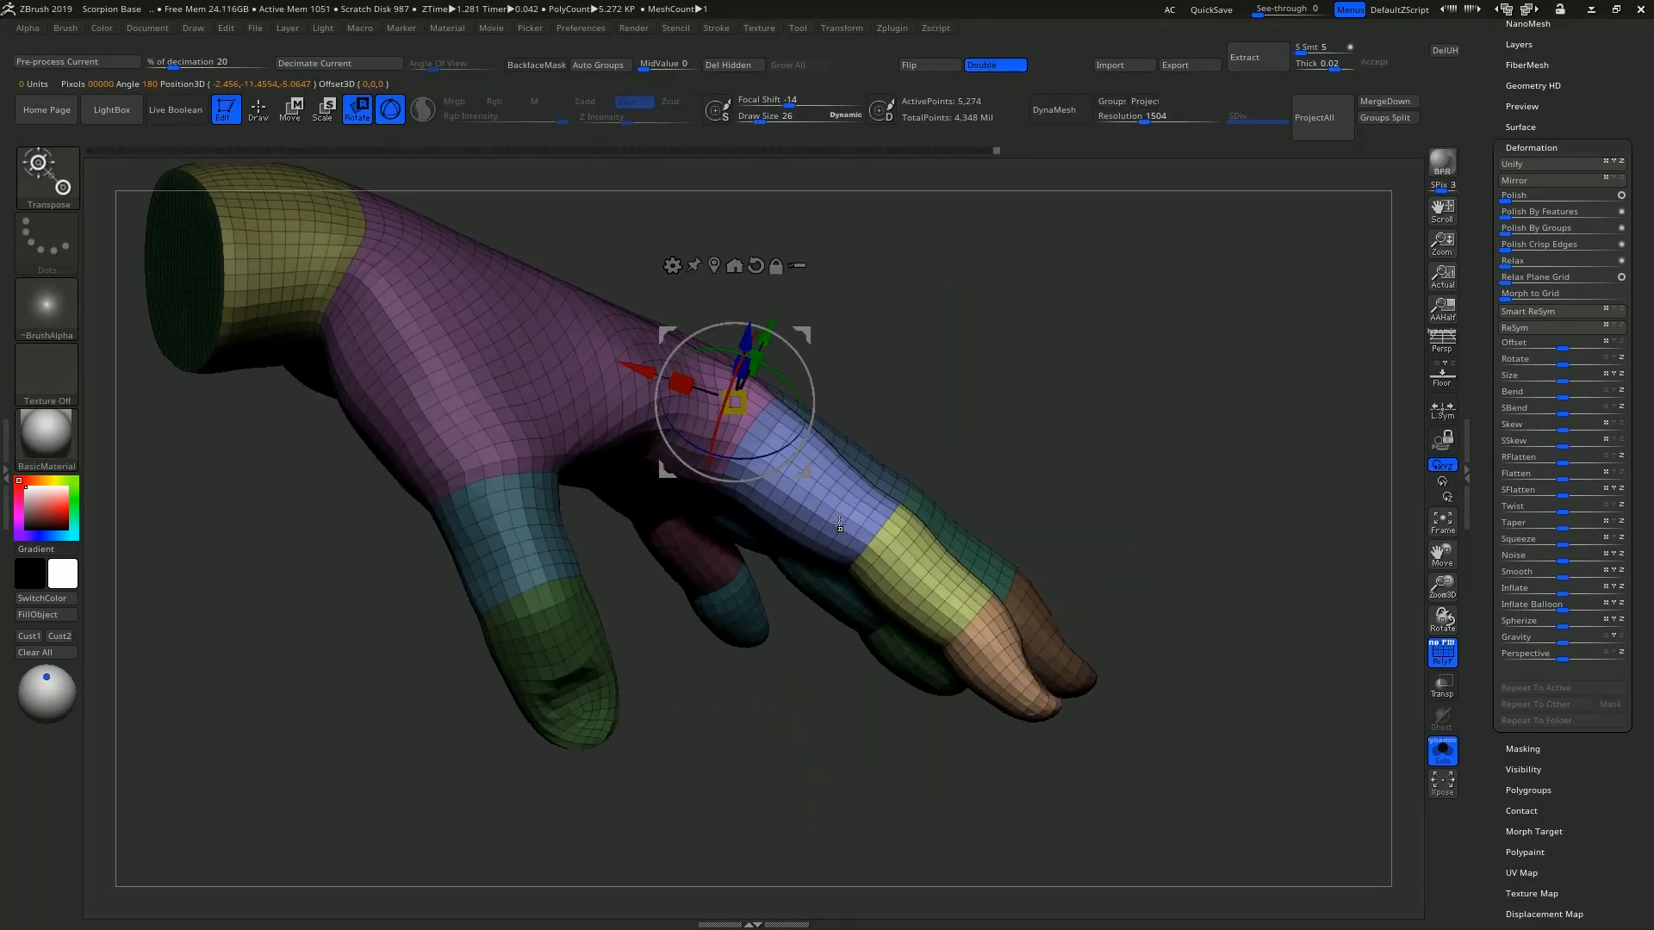
left_click(901, 431, "ctrl")
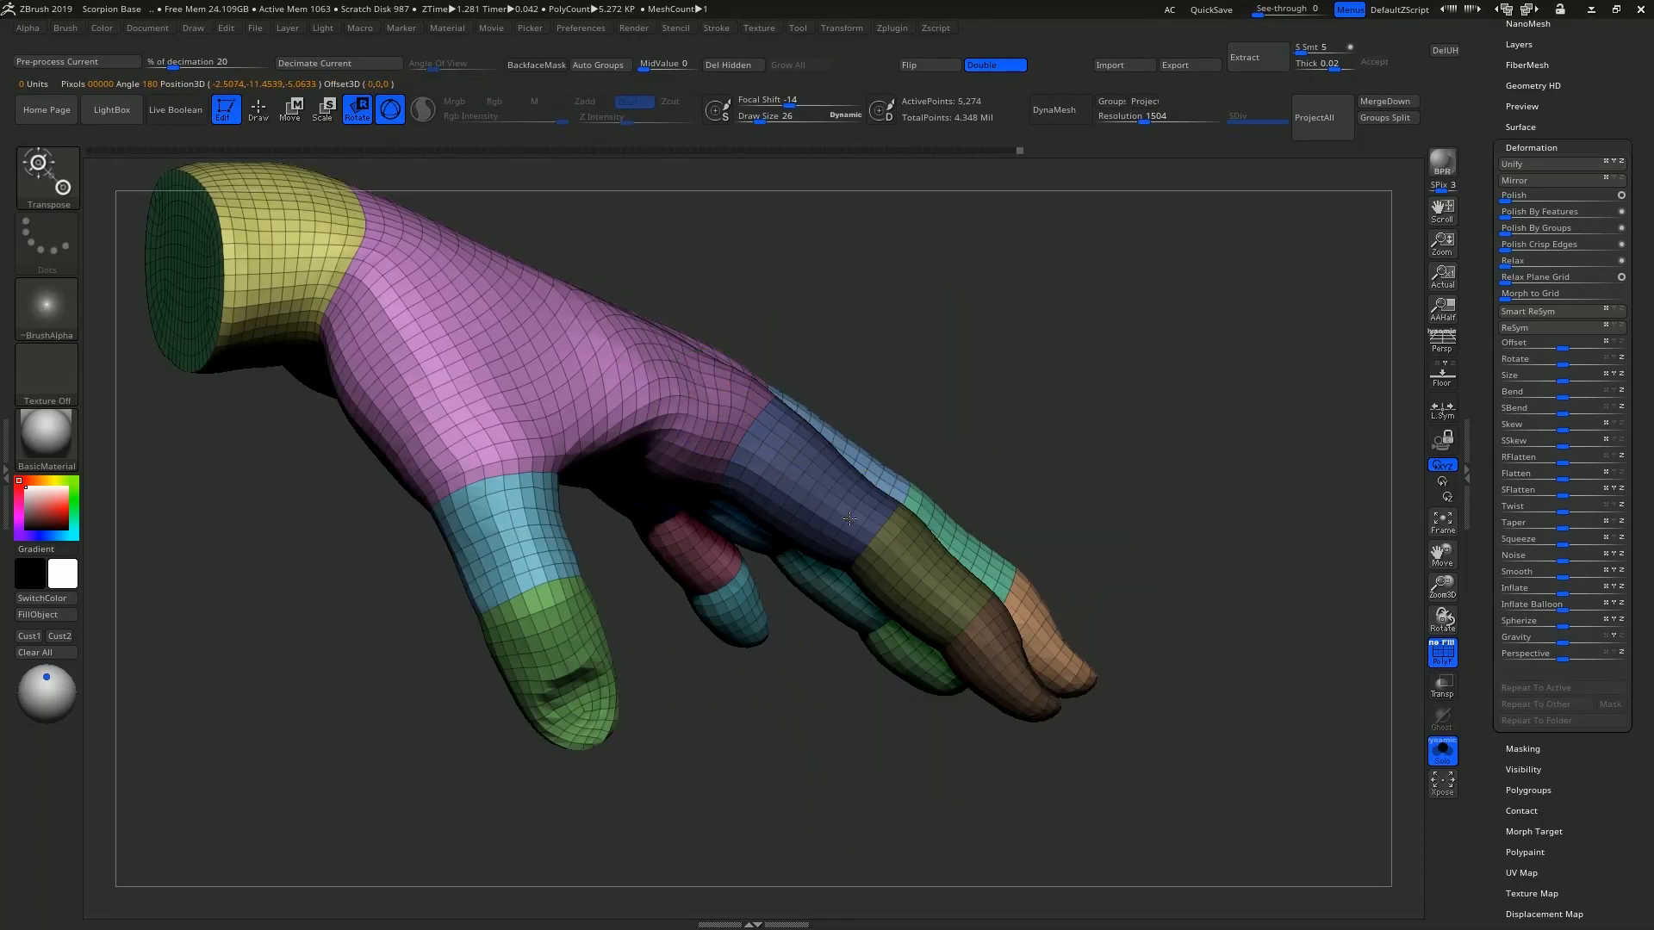
left_click(922, 389, "ctrl")
left_click_drag(814, 385, 815, 343)
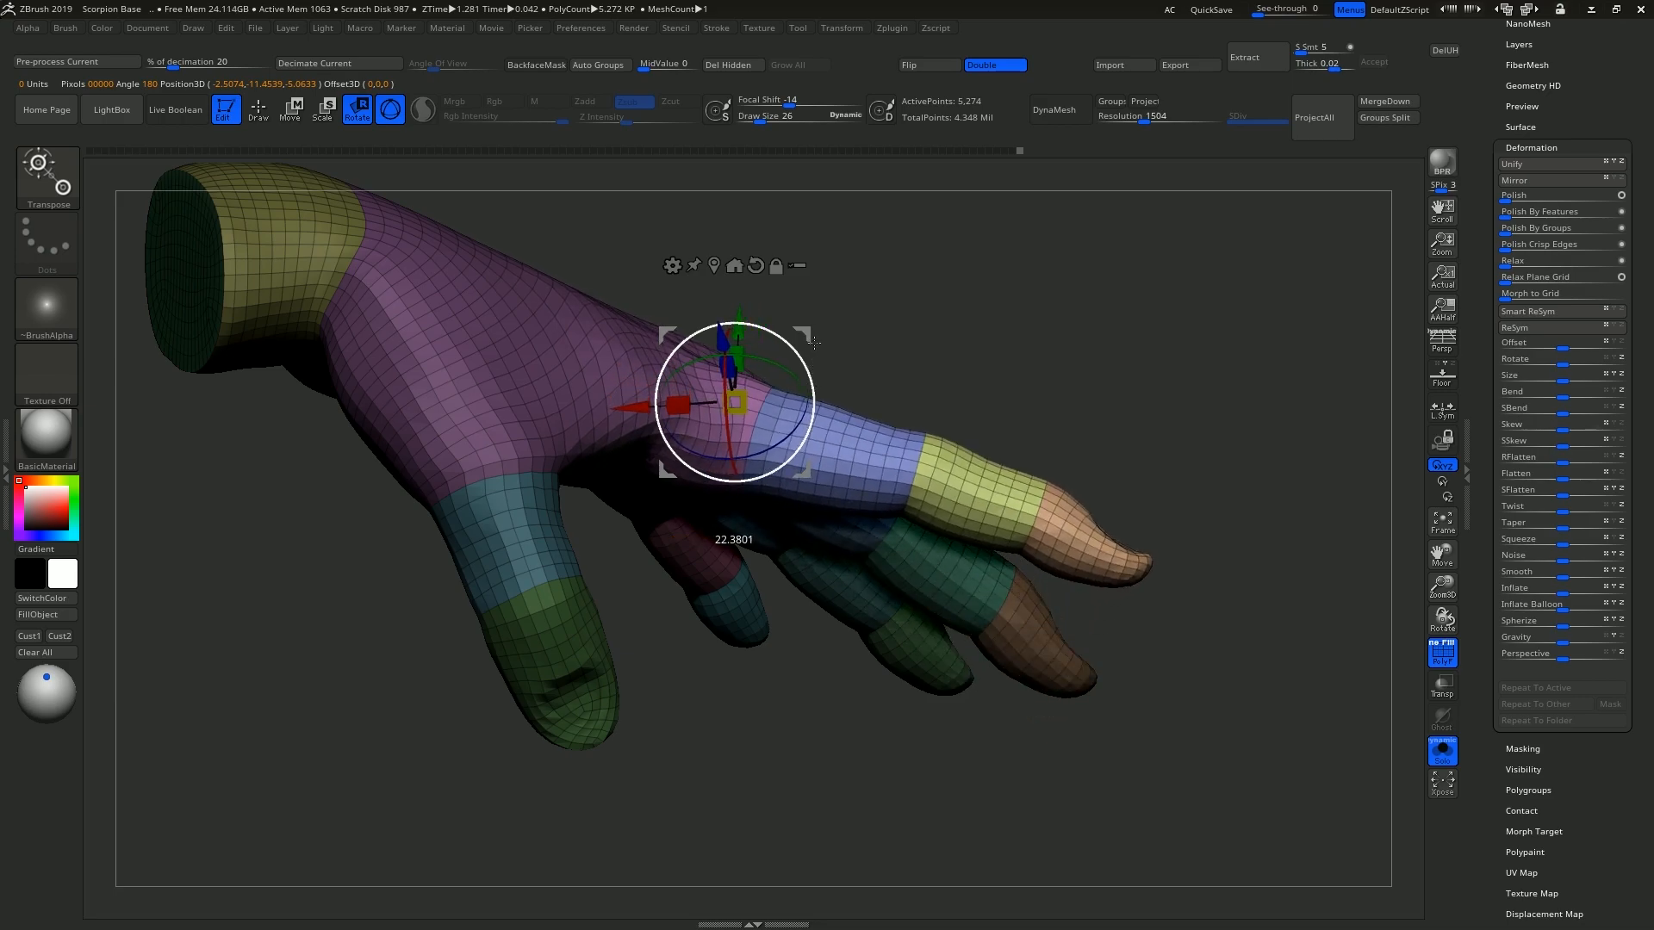
left_click_drag(814, 345, 815, 347)
Place the pivot at the index finger's middle joint and bend its outer two segments.
right_click_drag(911, 387, 922, 355, "ctrl")
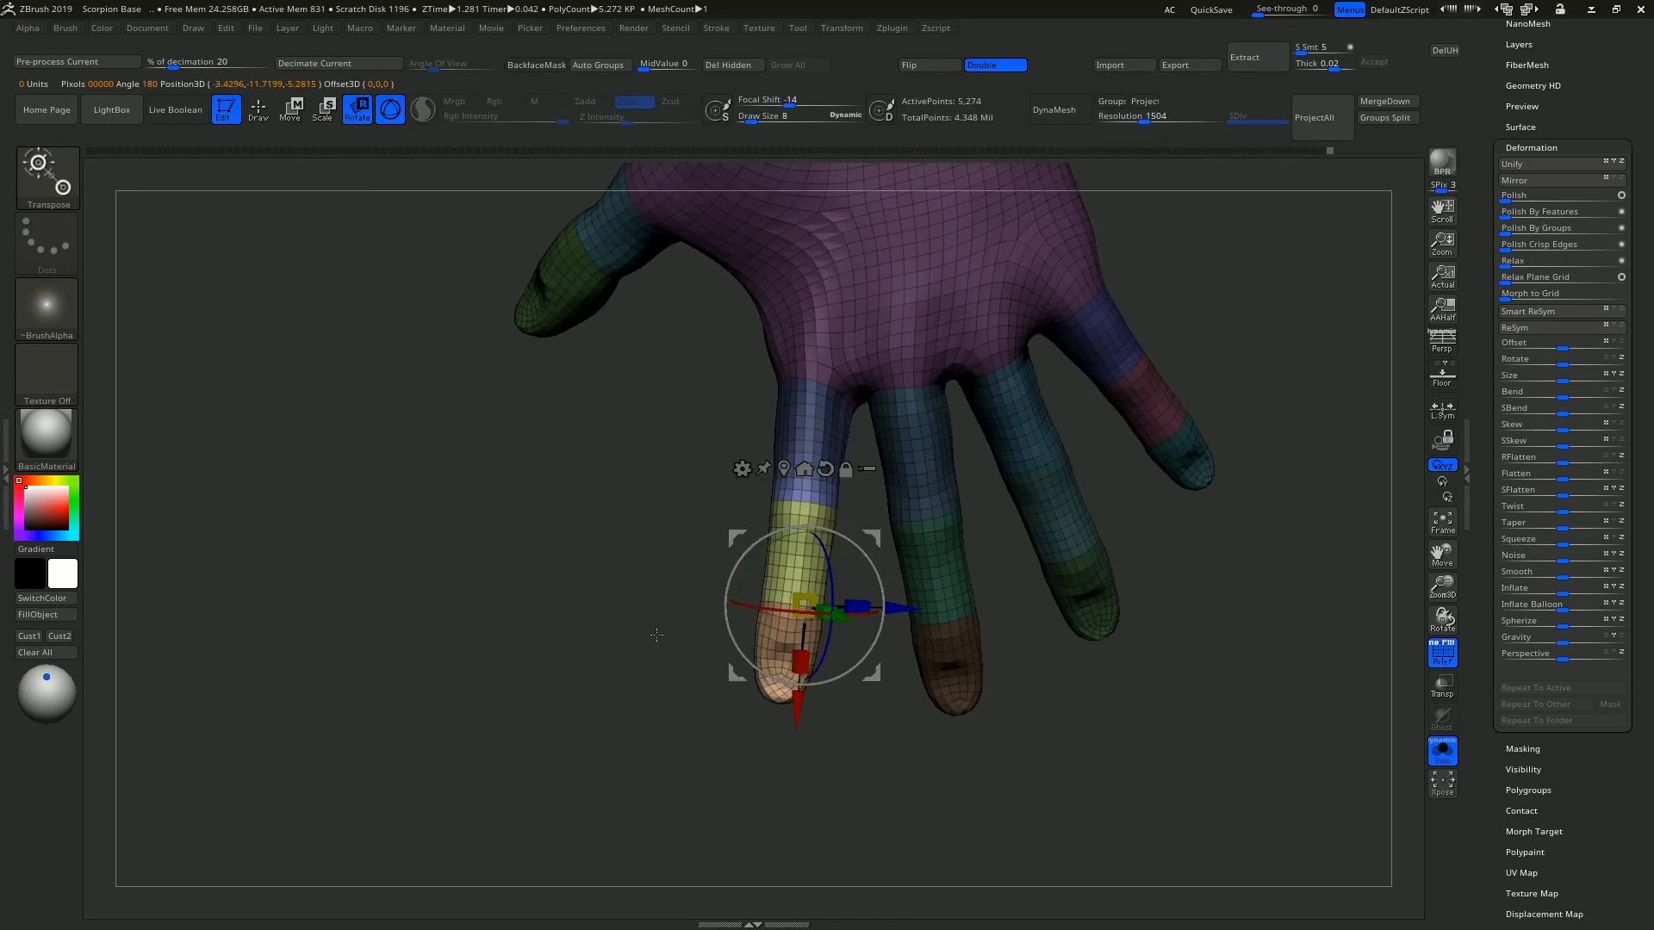
left_click_drag(861, 679, 852, 580, "alt")
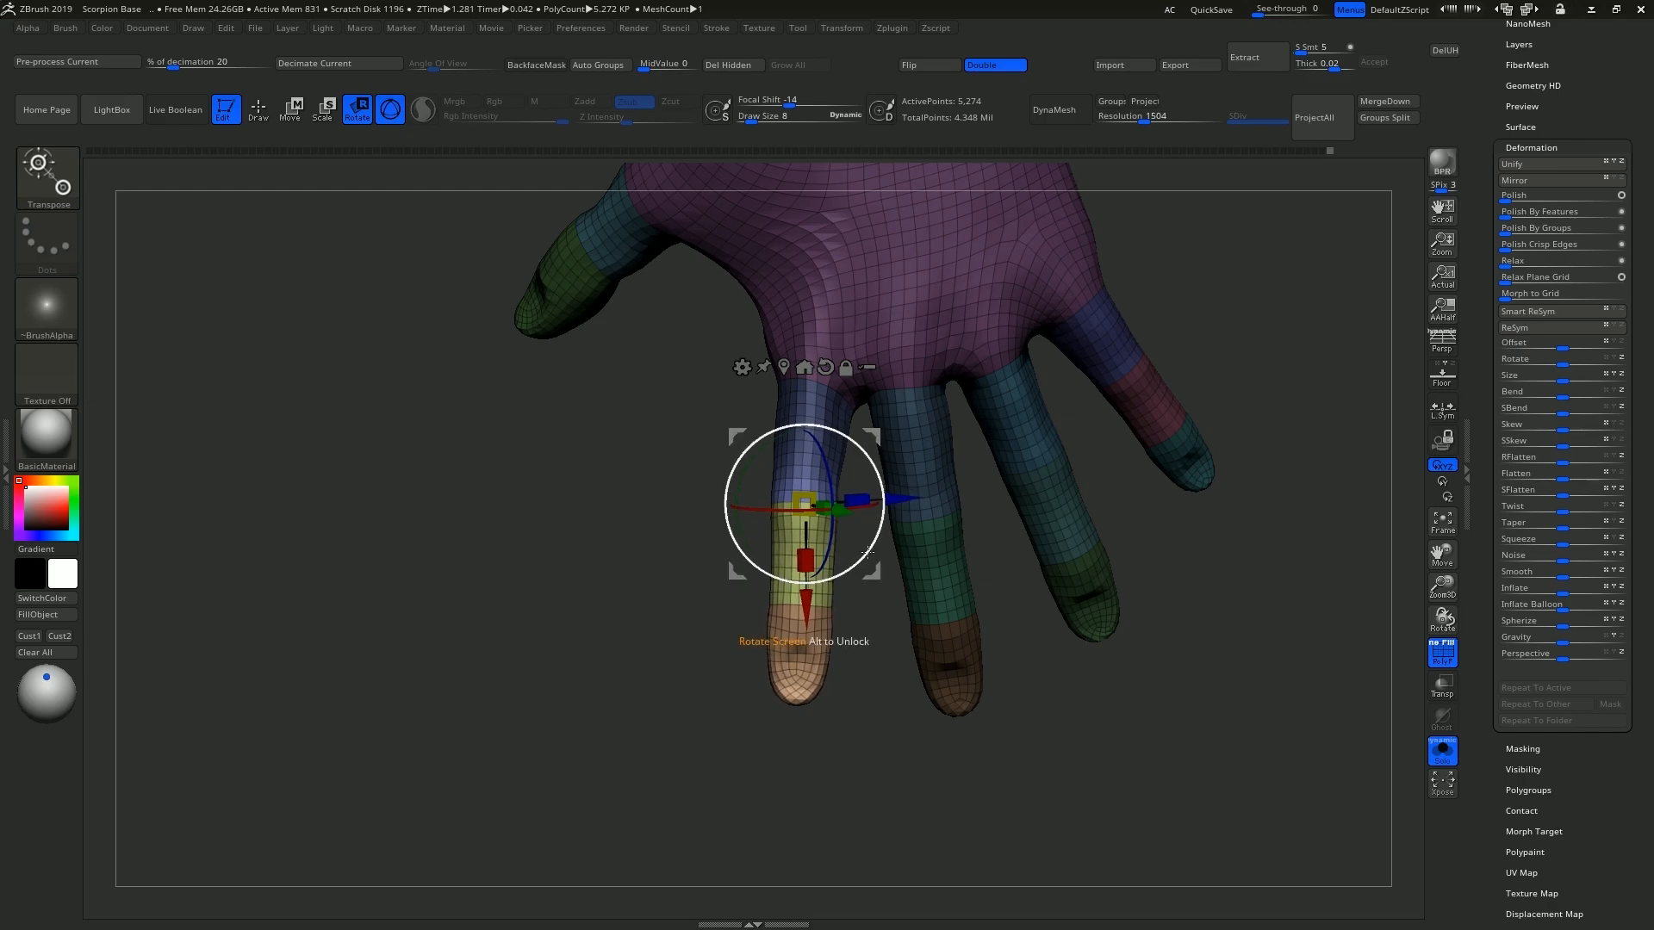
left_click_drag(1034, 655, 913, 569)
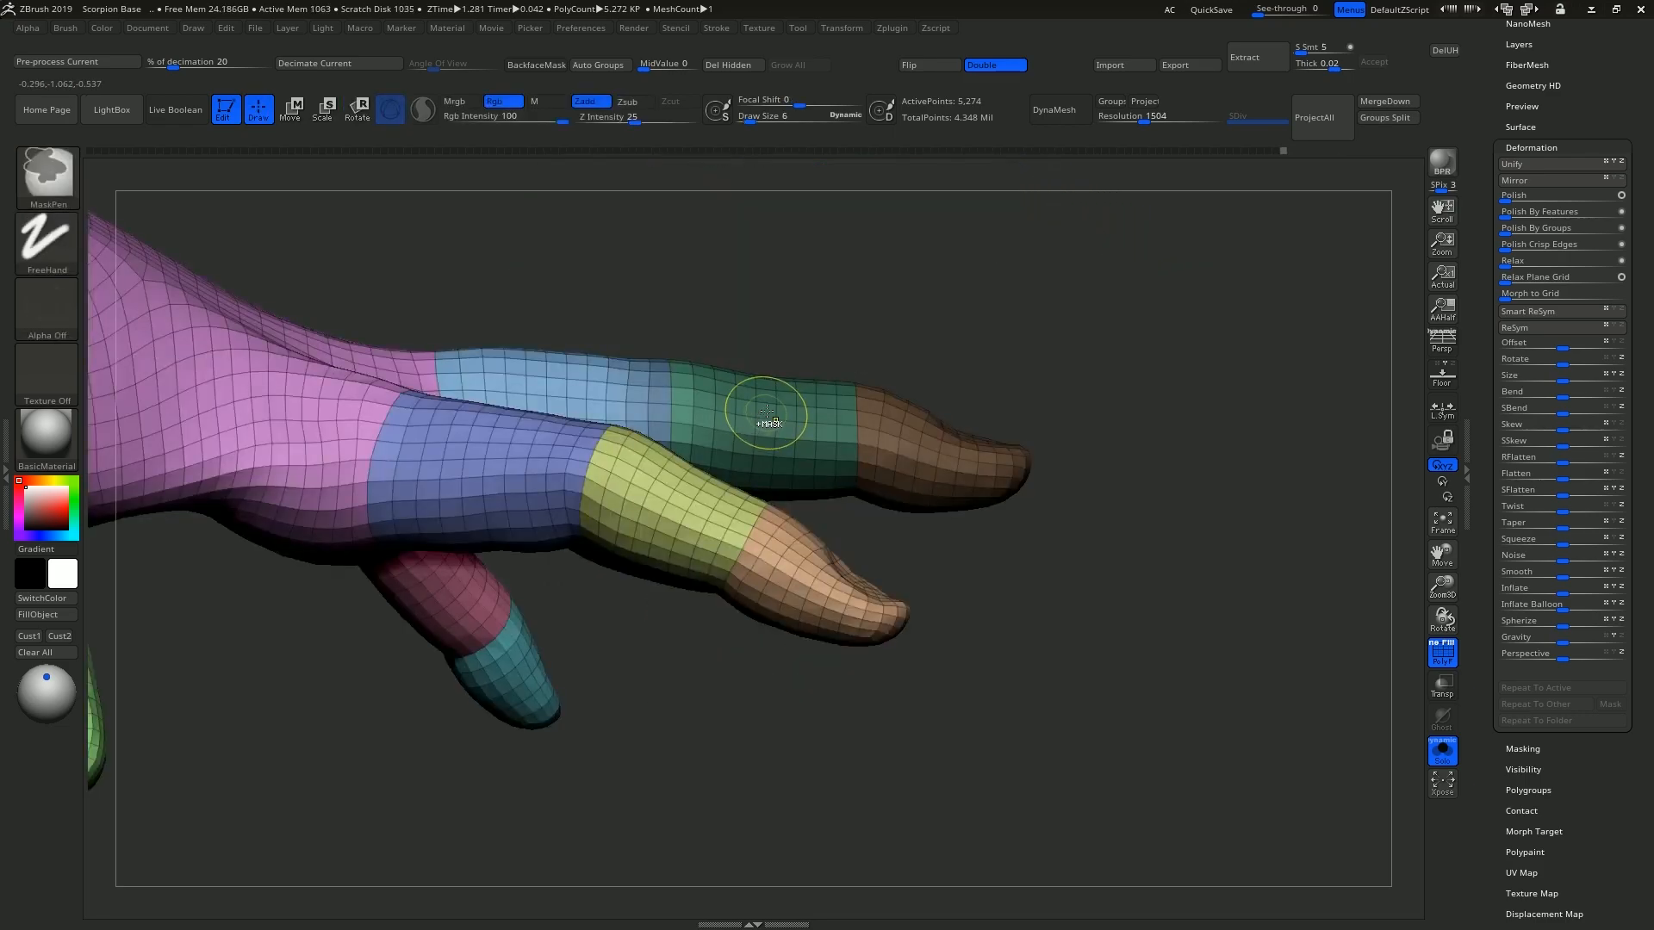
Invert the mask to free the middle finger's outer segments and bend them at the middle joint.
left_click(801, 350, "ctrl")
key("r")
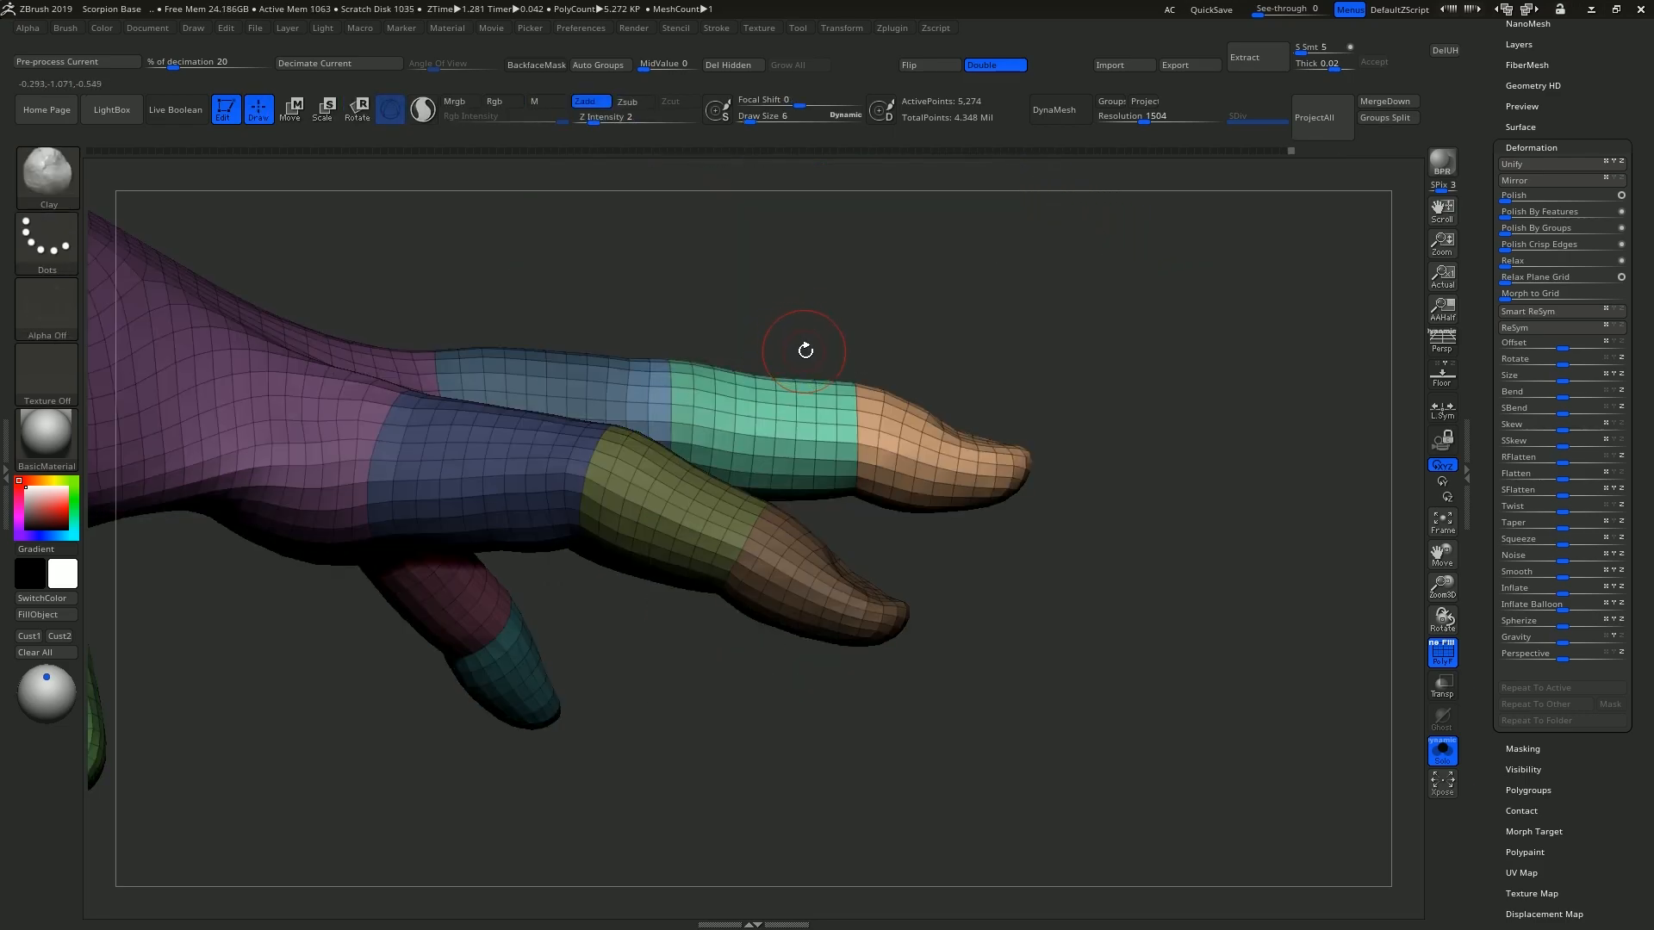
left_click_drag(752, 419, 735, 452)
right_click_drag(887, 398, 870, 358, "ctrl")
right_click_drag(870, 357, 867, 640)
mouse_move(846, 525)
left_mouse_down()
mouse_move(850, 540)
mouse_move(843, 528)
left_mouse_up()
key("q")
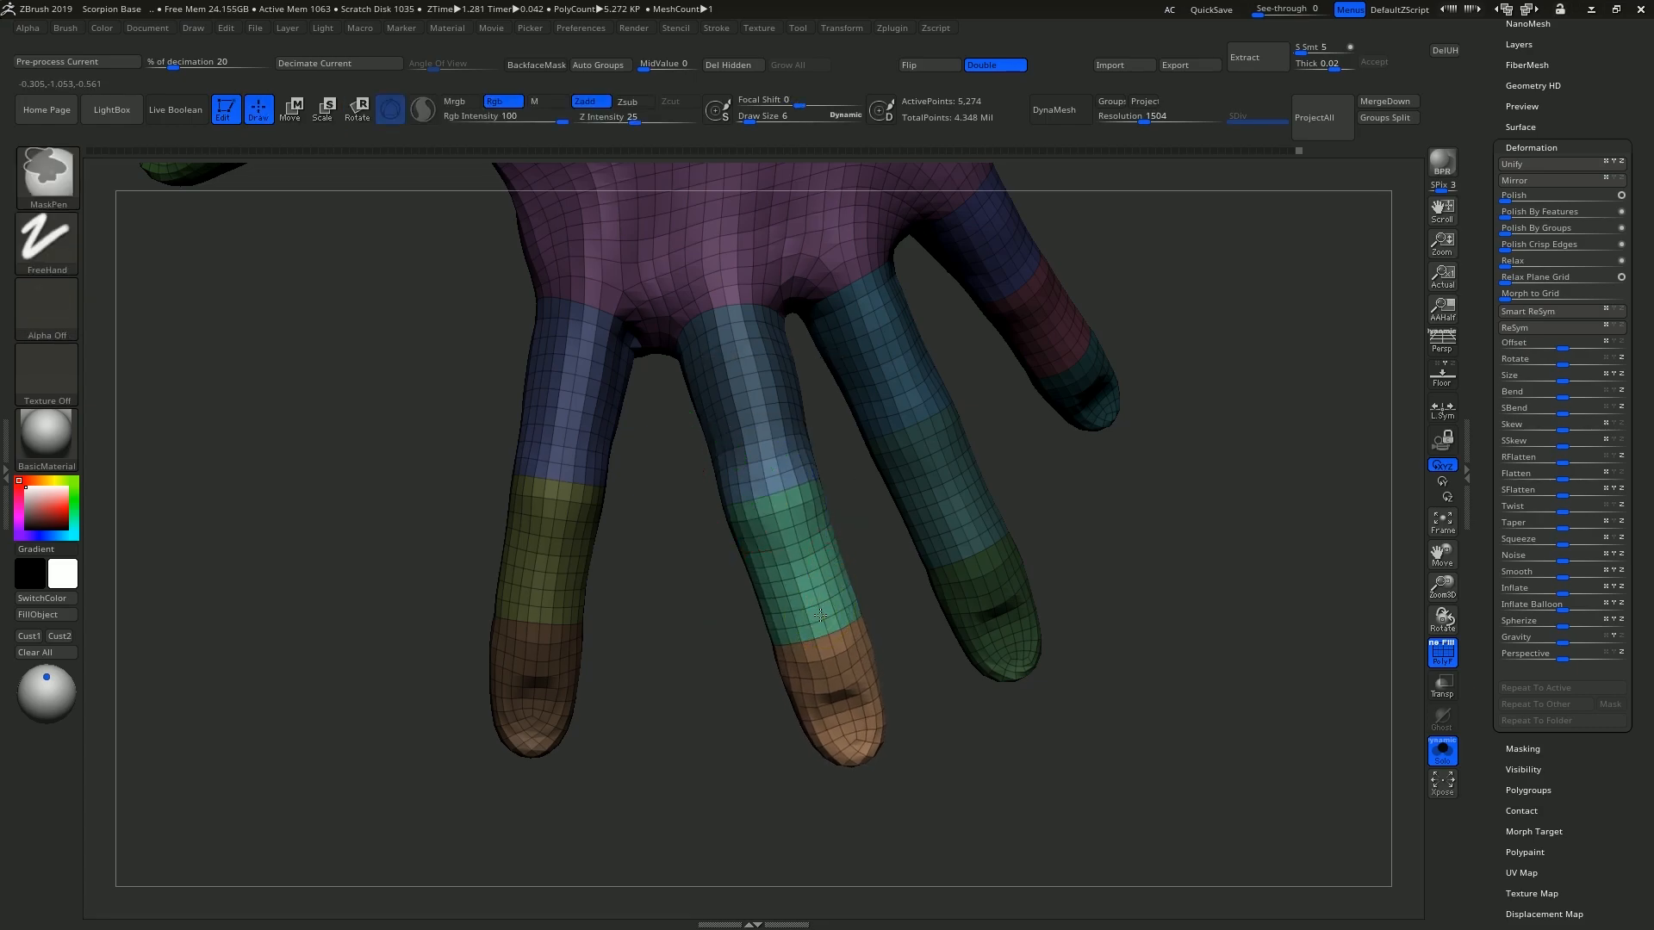
left_click(870, 553, "ctrl")
key("r")
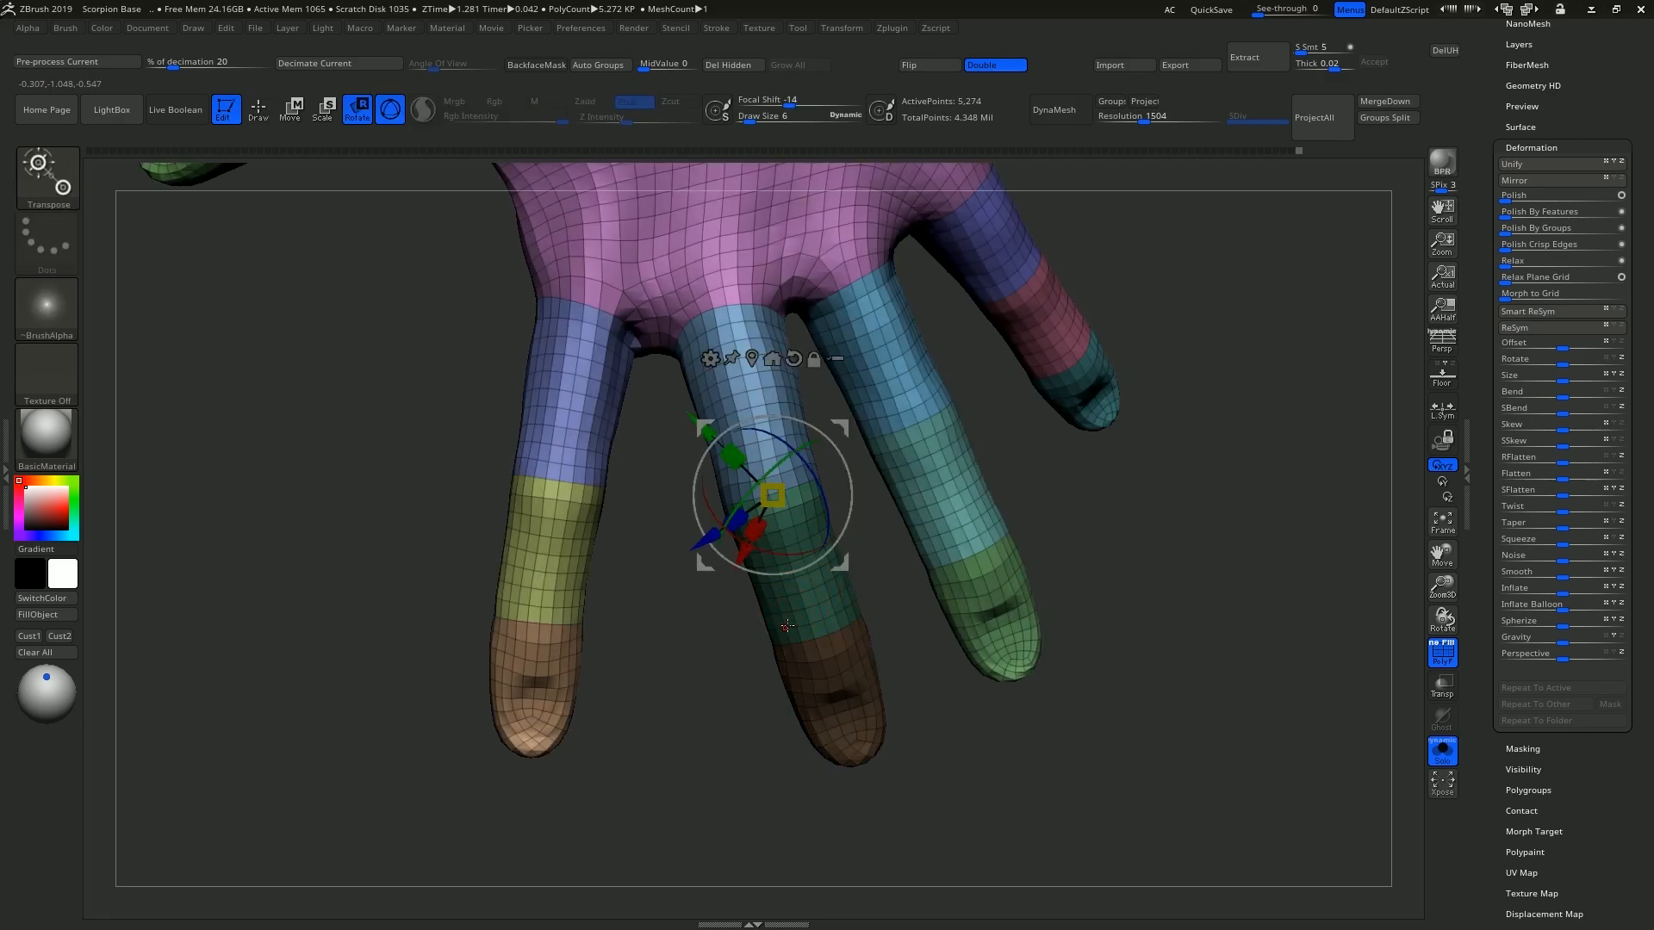
left_click_drag(810, 563, 759, 355)
key("ctrl+z")
left_click(698, 690, "ctrl")
Fine-tune the middle finger's rotation, then bend the ring finger at its middle joint.
right_click_drag(685, 617, 664, 679, "ctrl")
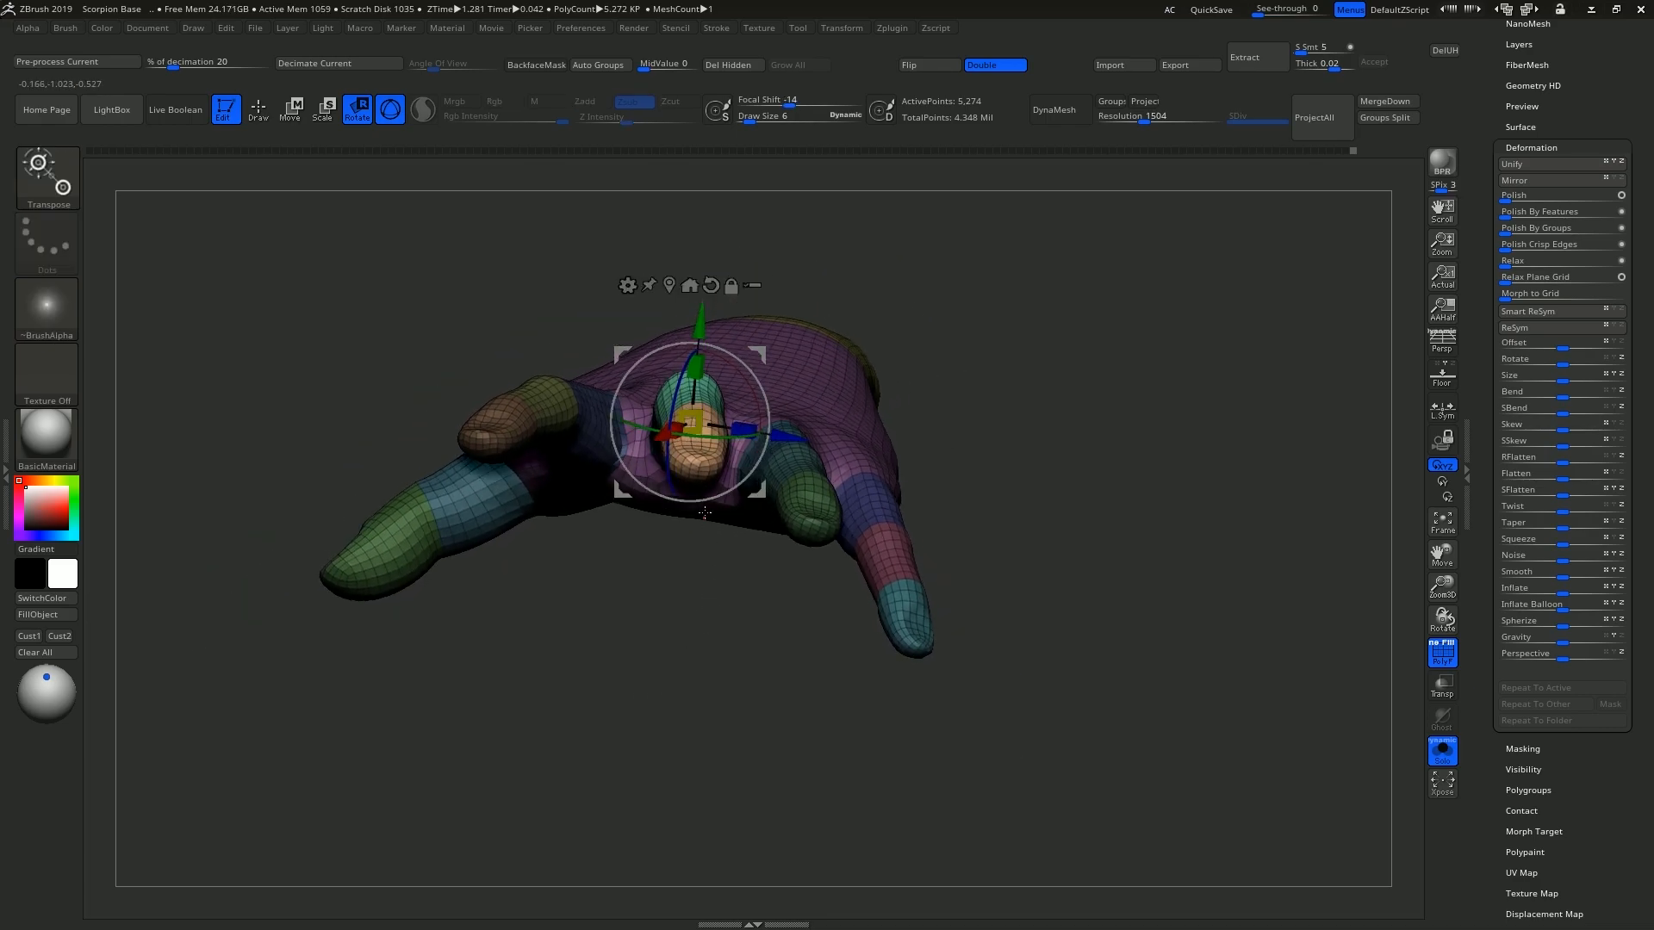
left_click_drag(706, 499, 698, 500)
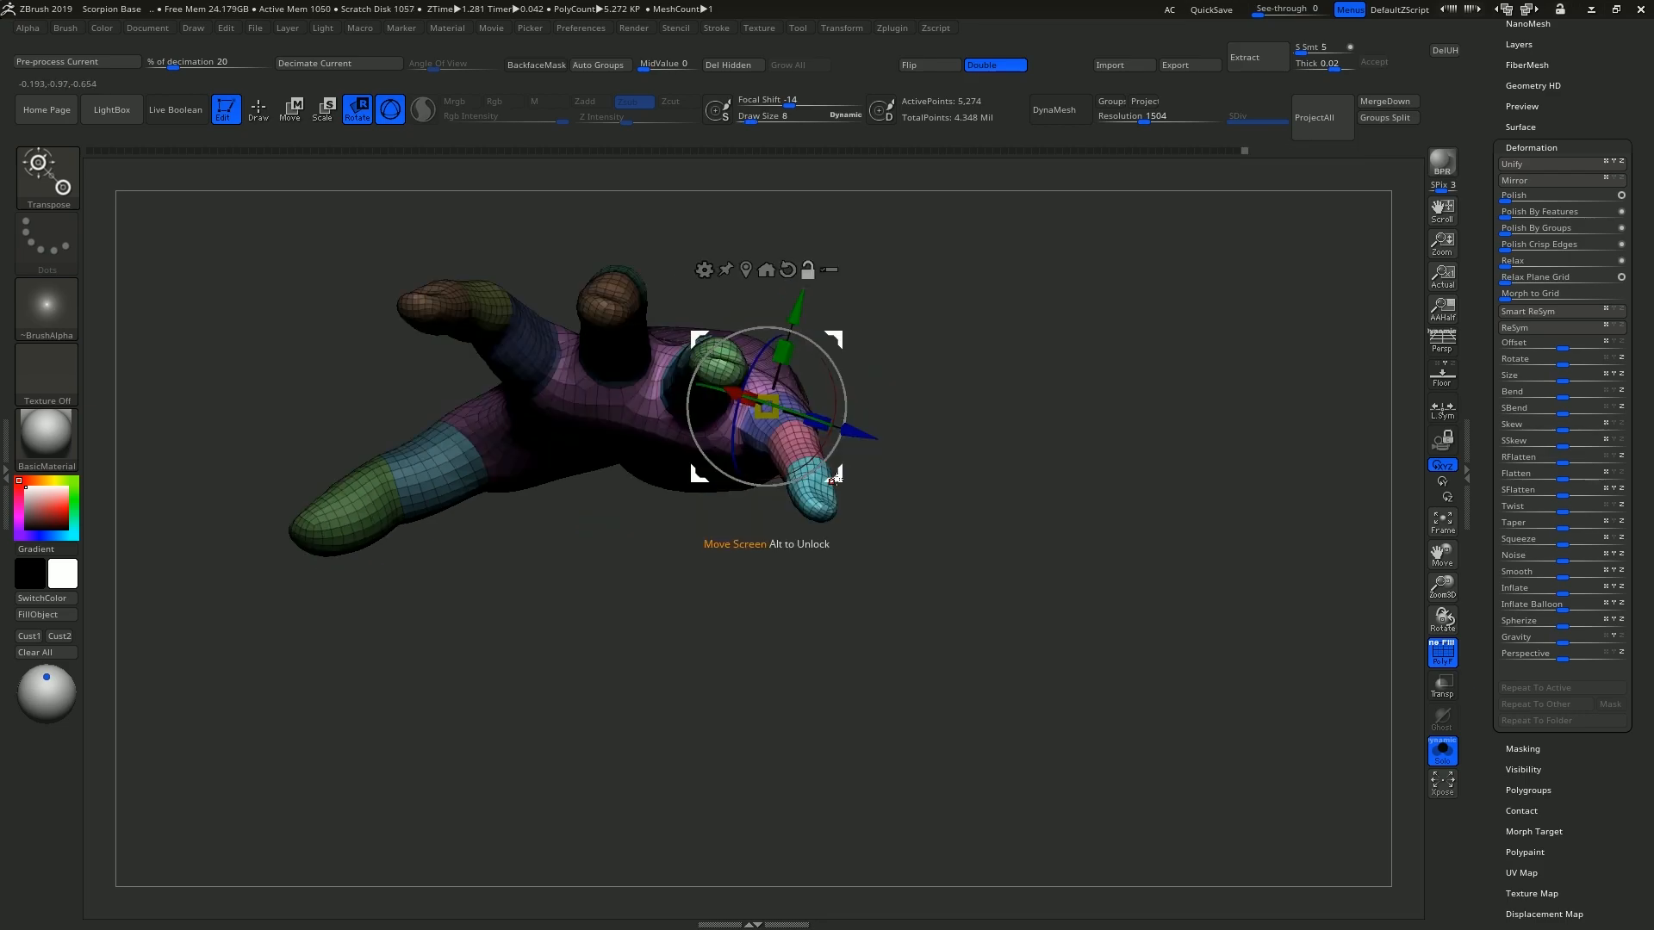
left_click_drag(838, 479, 789, 474, "alt")
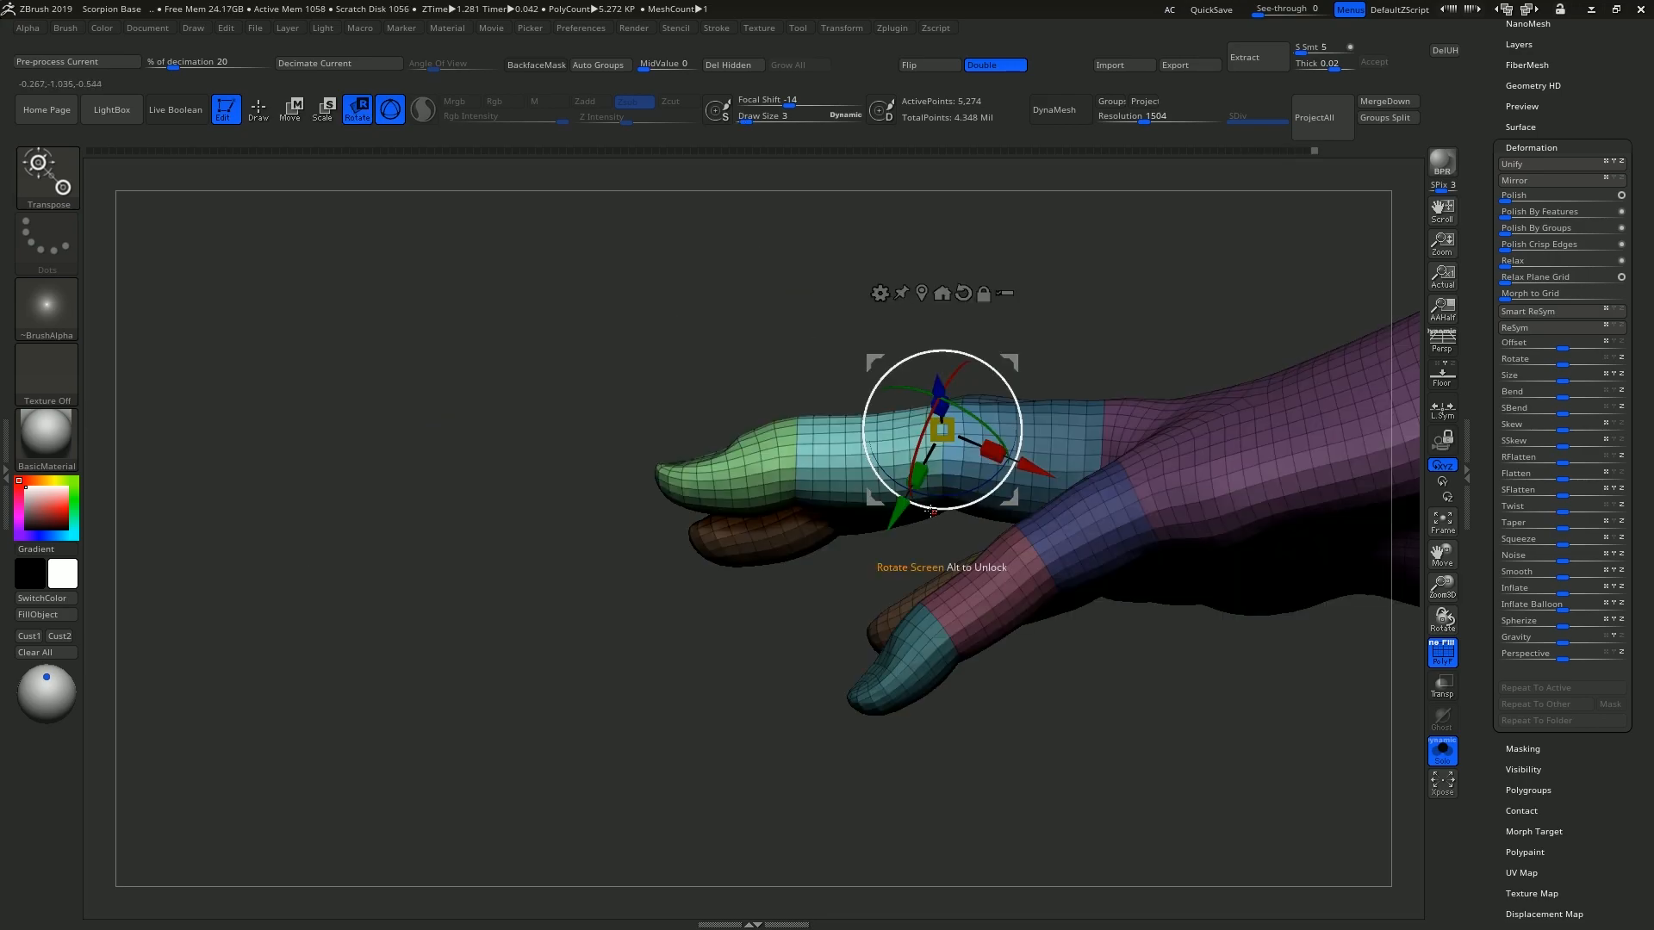
left_click_drag(952, 509, 979, 600)
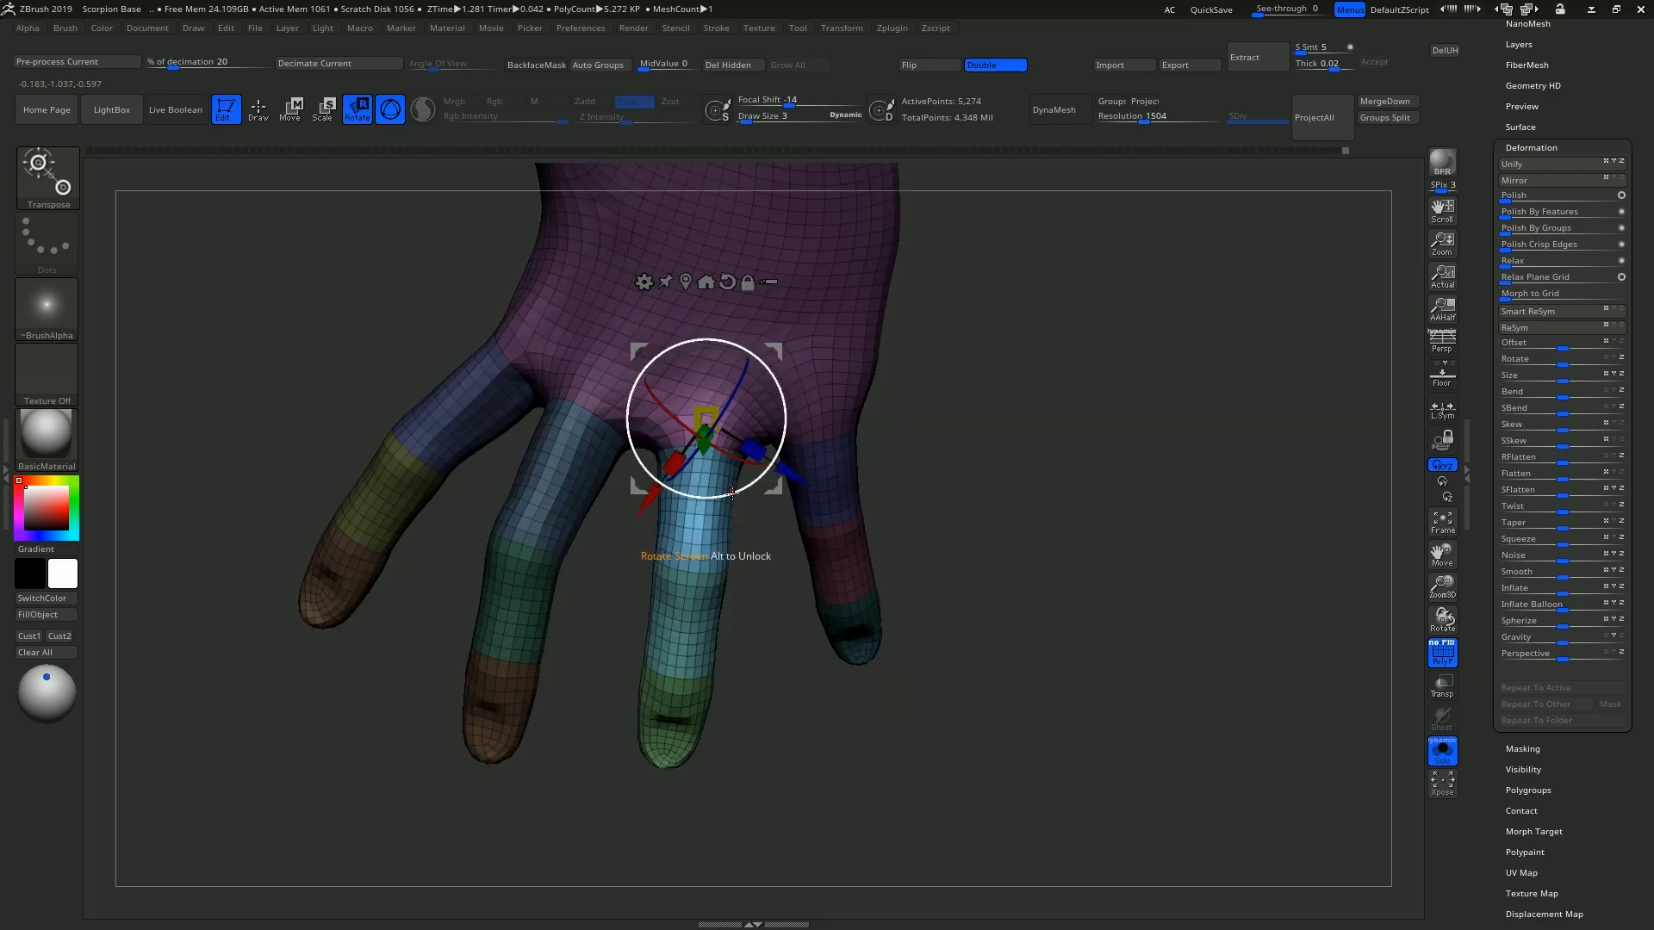
left_click_drag(823, 646, 929, 646)
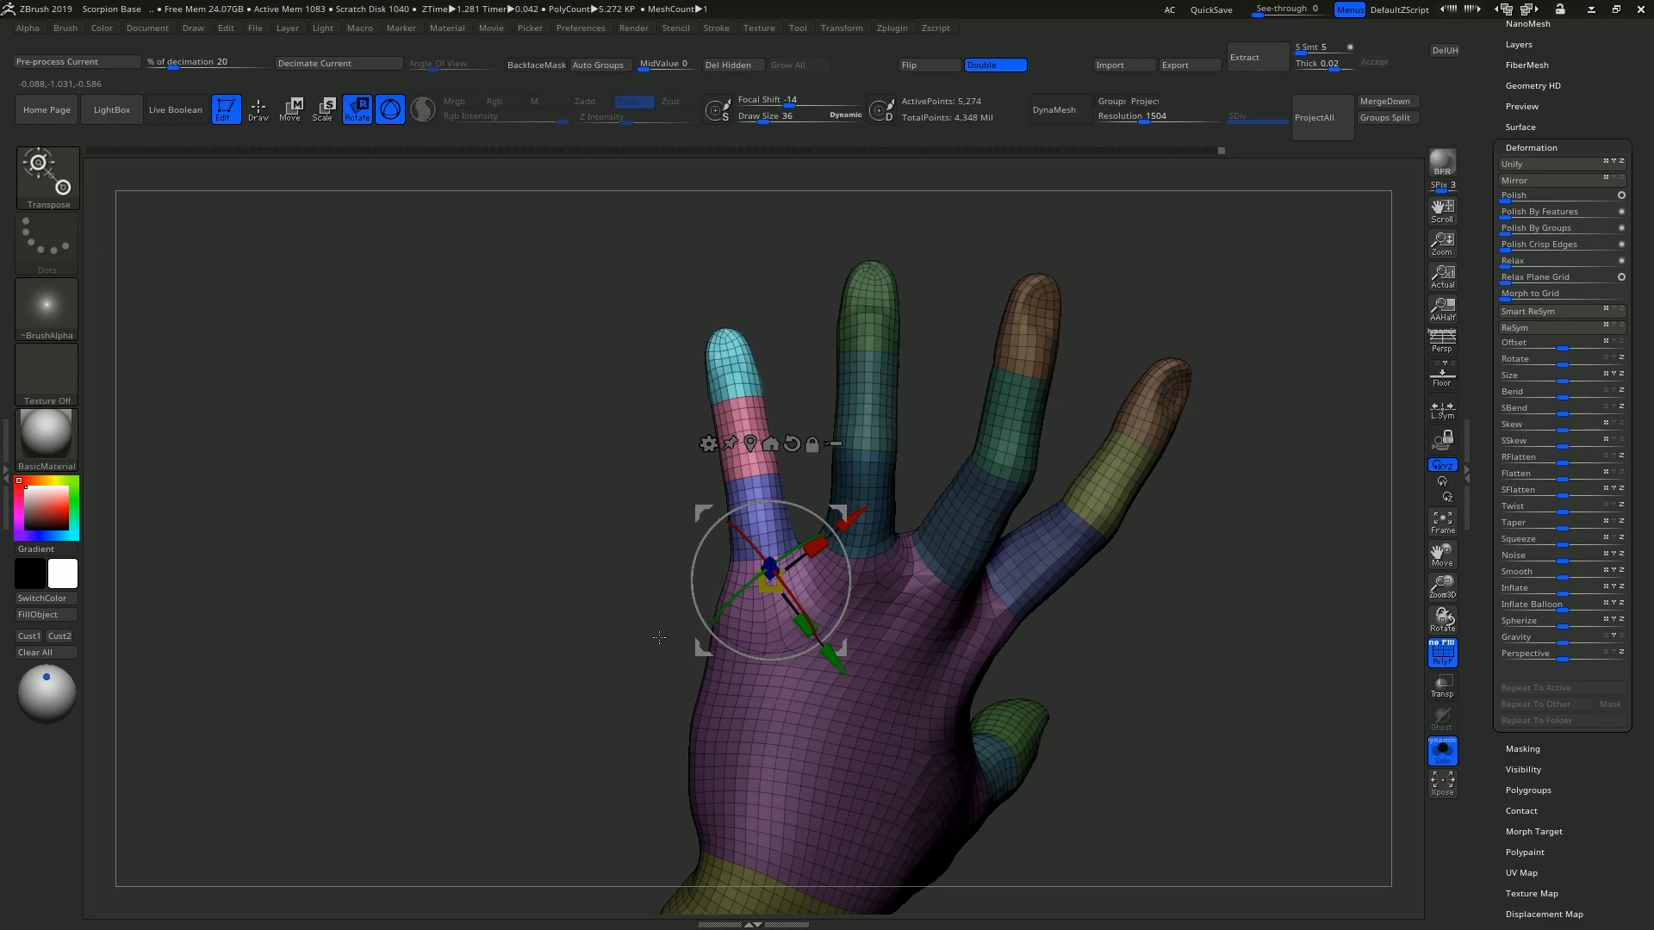
Rotate the little finger at its base knuckle to set its direction relative to the ring finger.
left_click_drag(787, 504, 779, 509)
left_click_drag(565, 624, 967, 613)
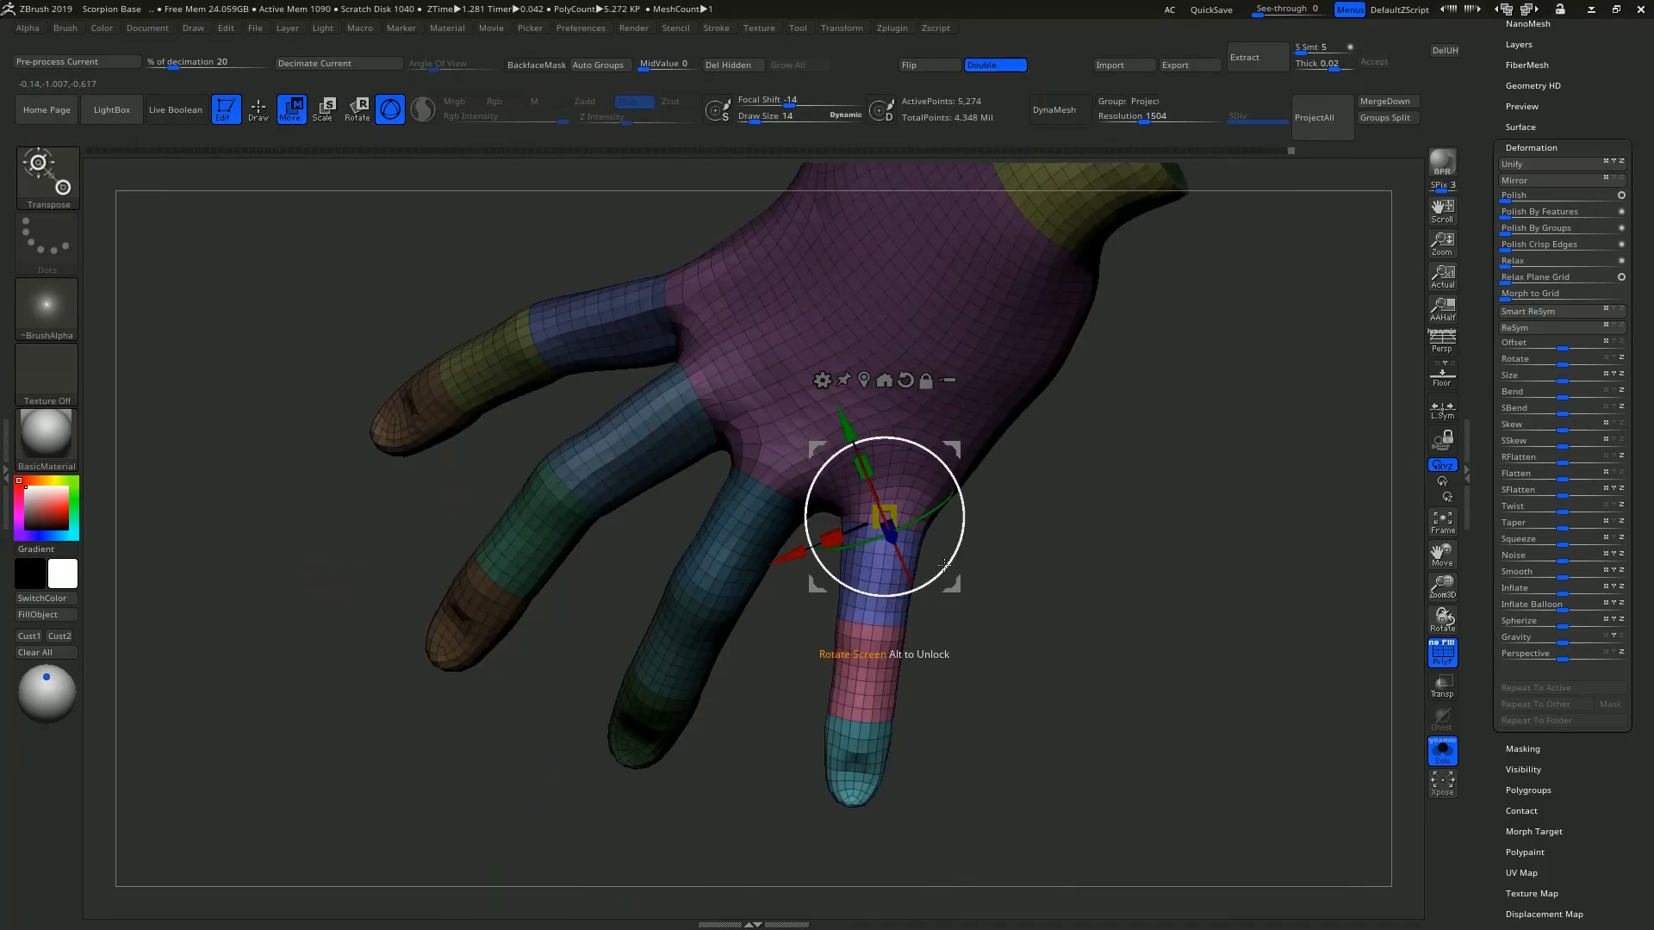
mouse_move(948, 563)
left_mouse_down()
mouse_move(966, 556)
mouse_move(962, 569)
left_mouse_up()
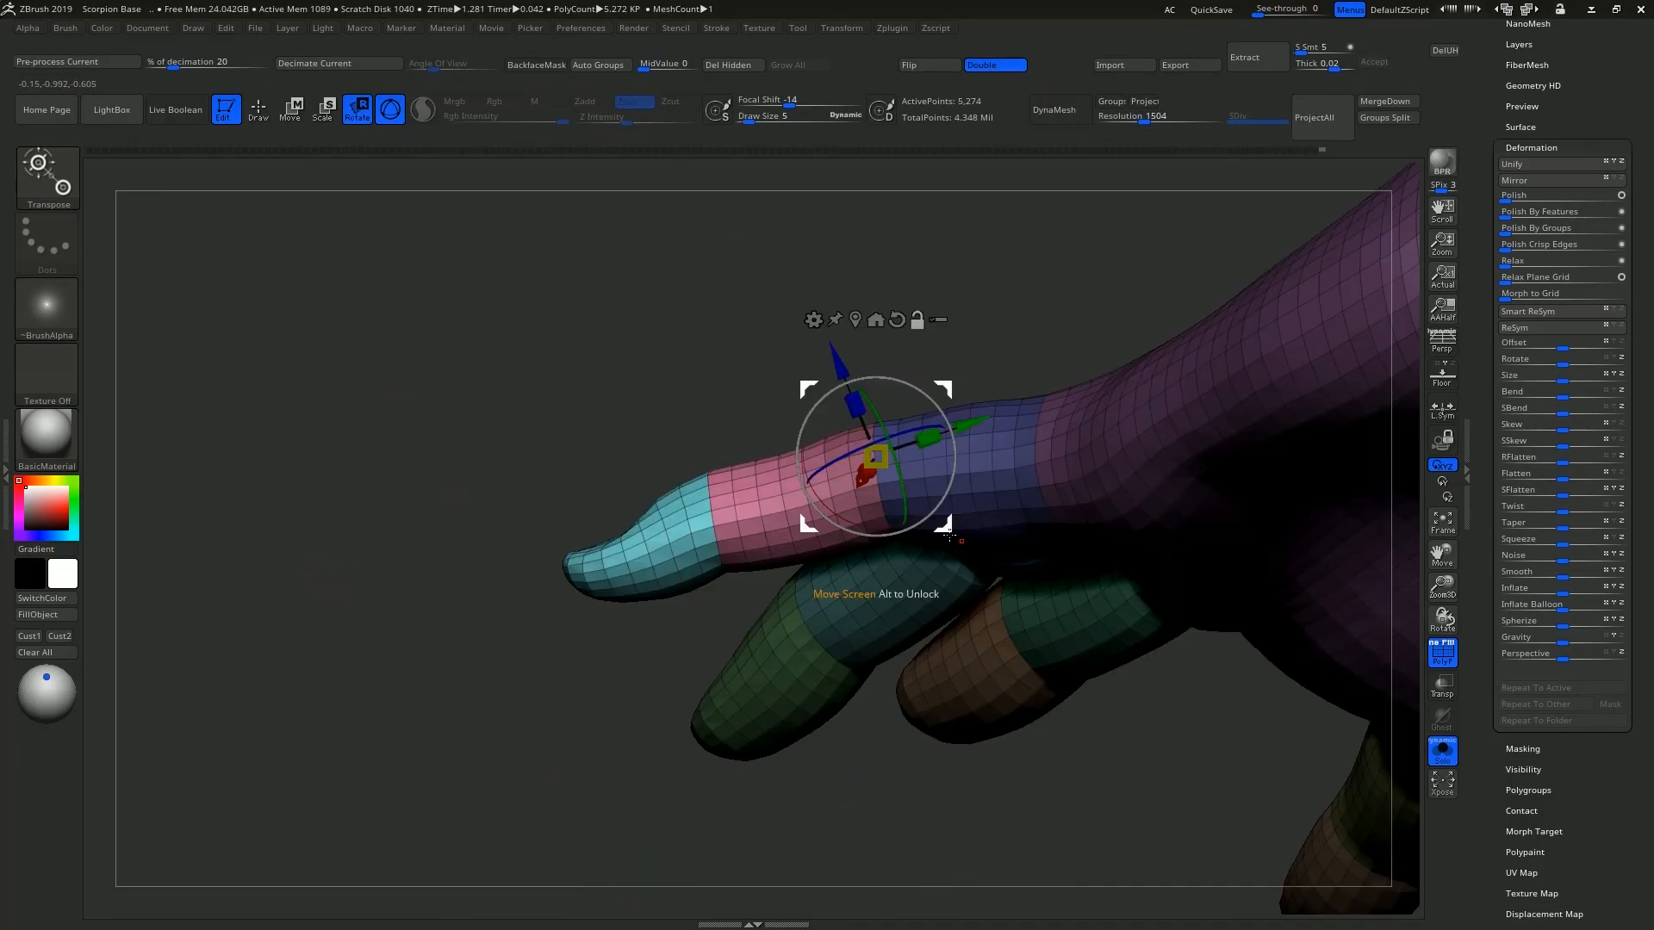
Bend the little finger at its middle and tip joints, then adjust the whole finger's angle and position.
mouse_move(955, 543)
left_mouse_down()
mouse_move(871, 541)
mouse_move(889, 552)
left_mouse_up()
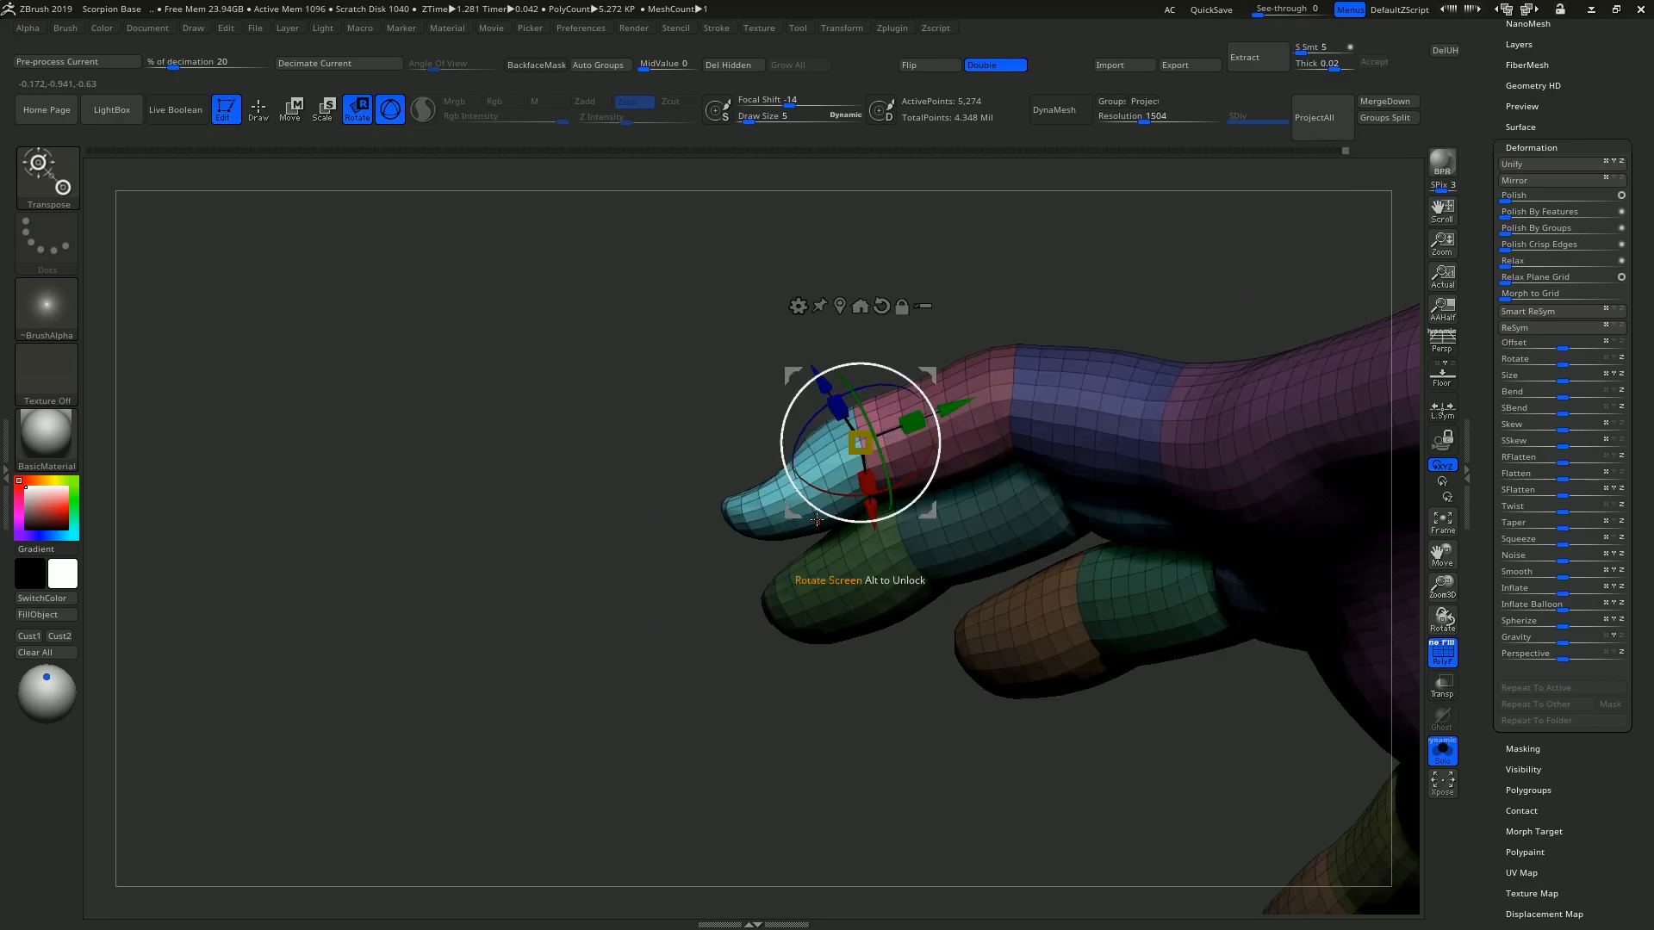
left_click_drag(826, 520, 840, 529)
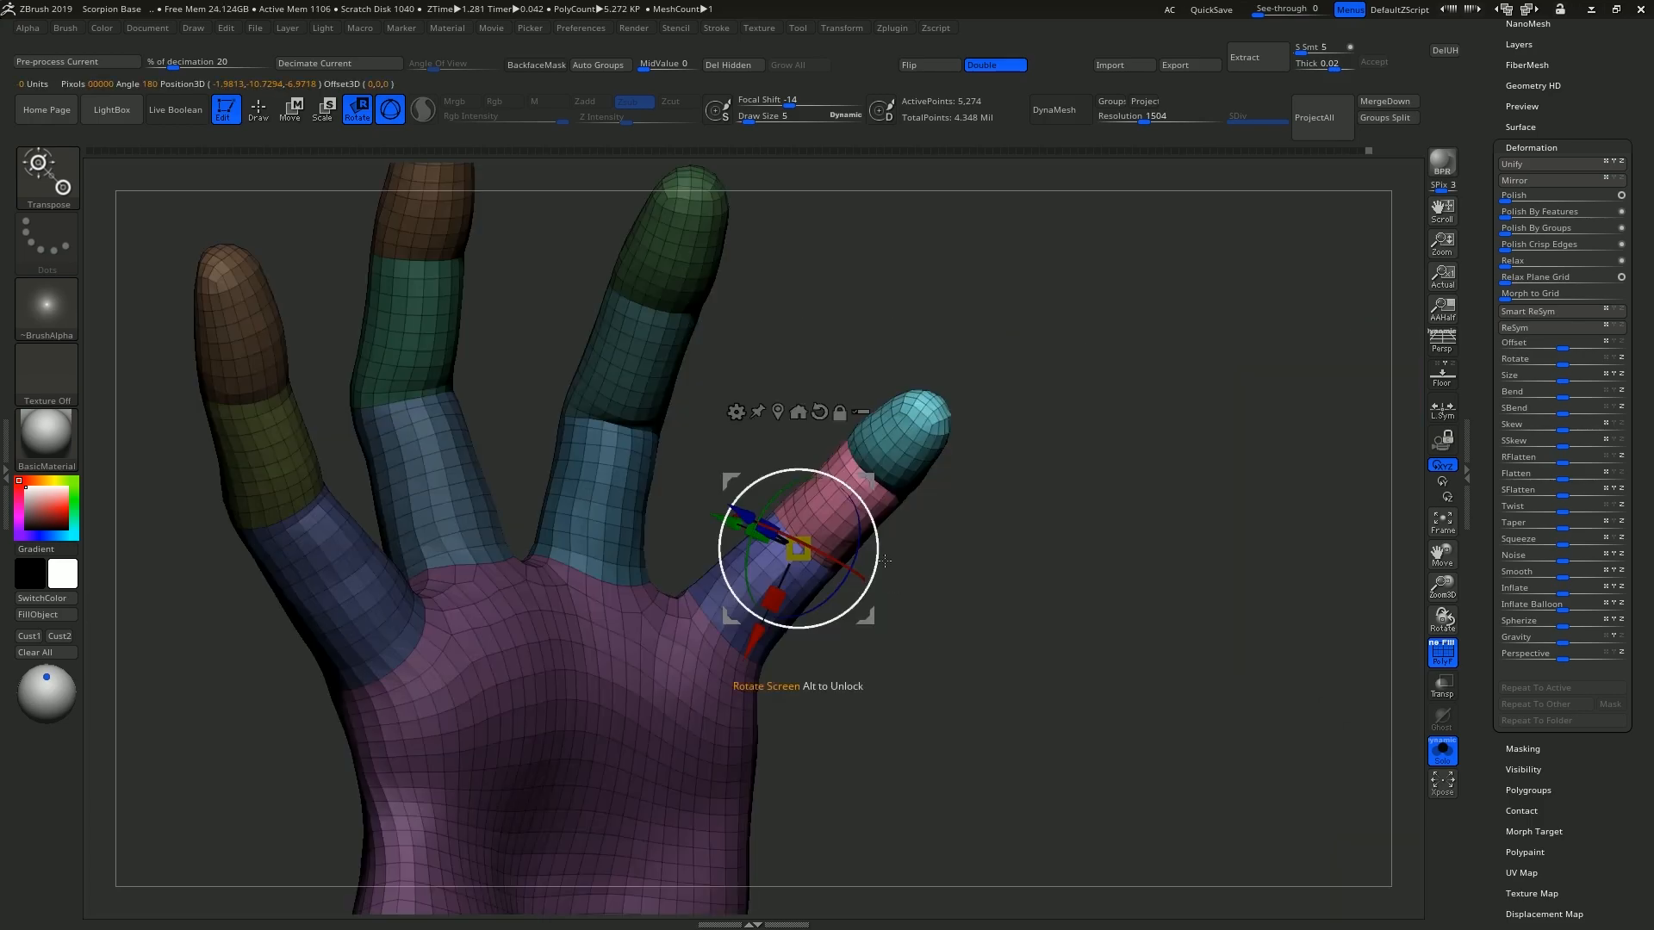
left_click_drag(884, 544, 880, 537)
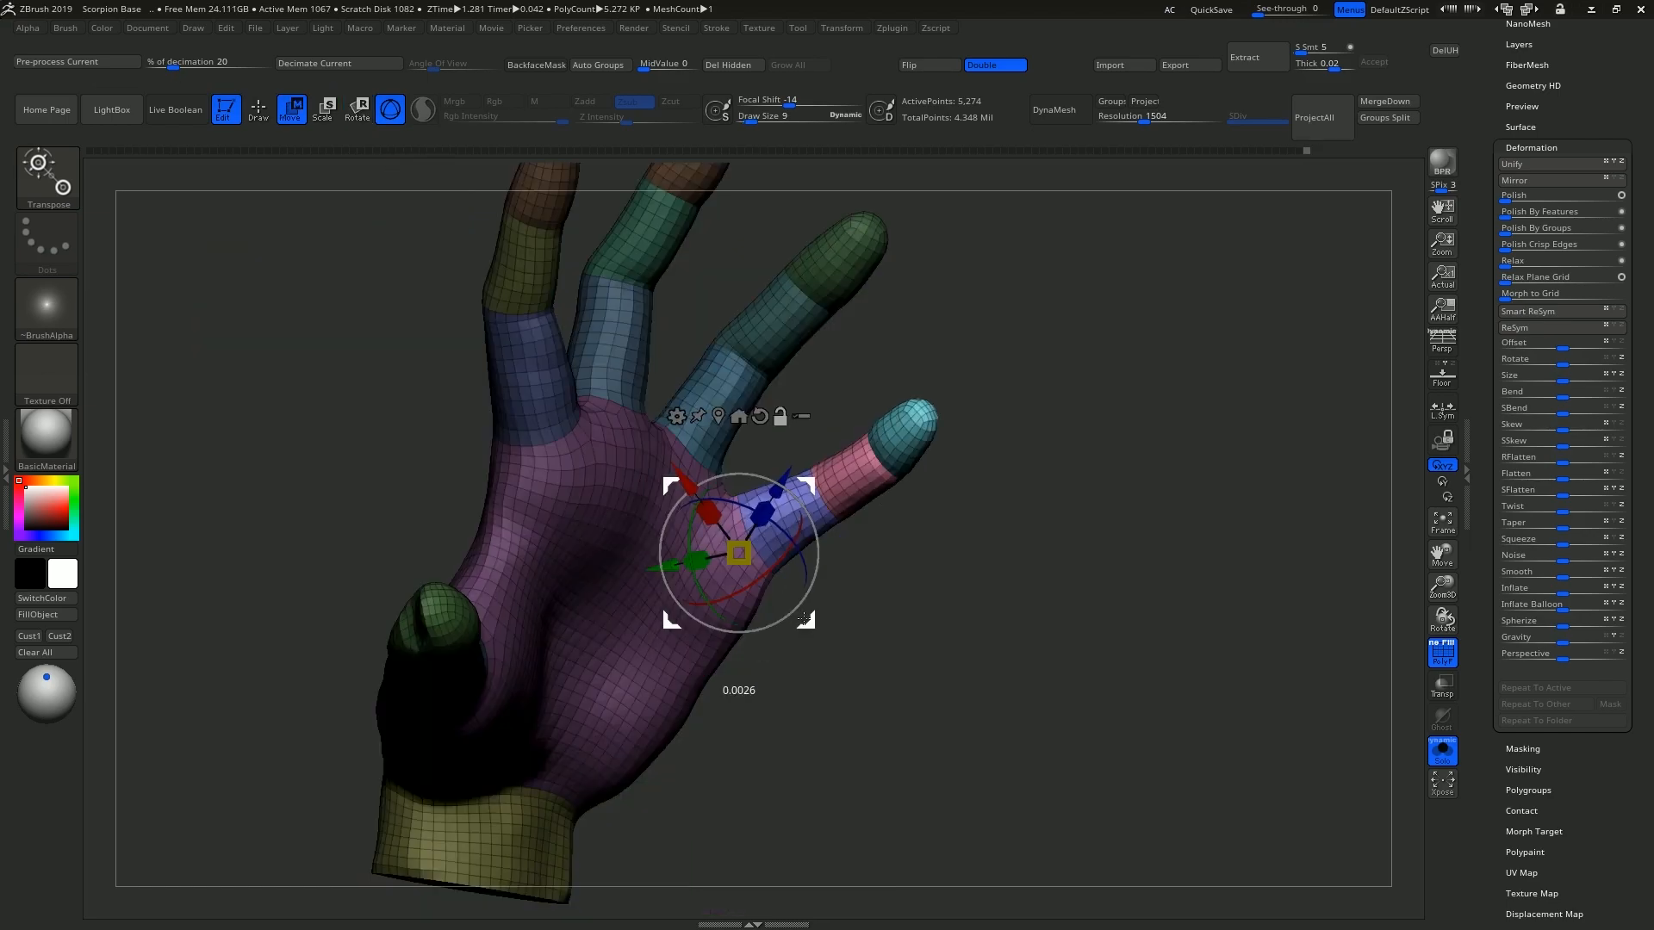
left_click_drag(817, 570, 815, 594)
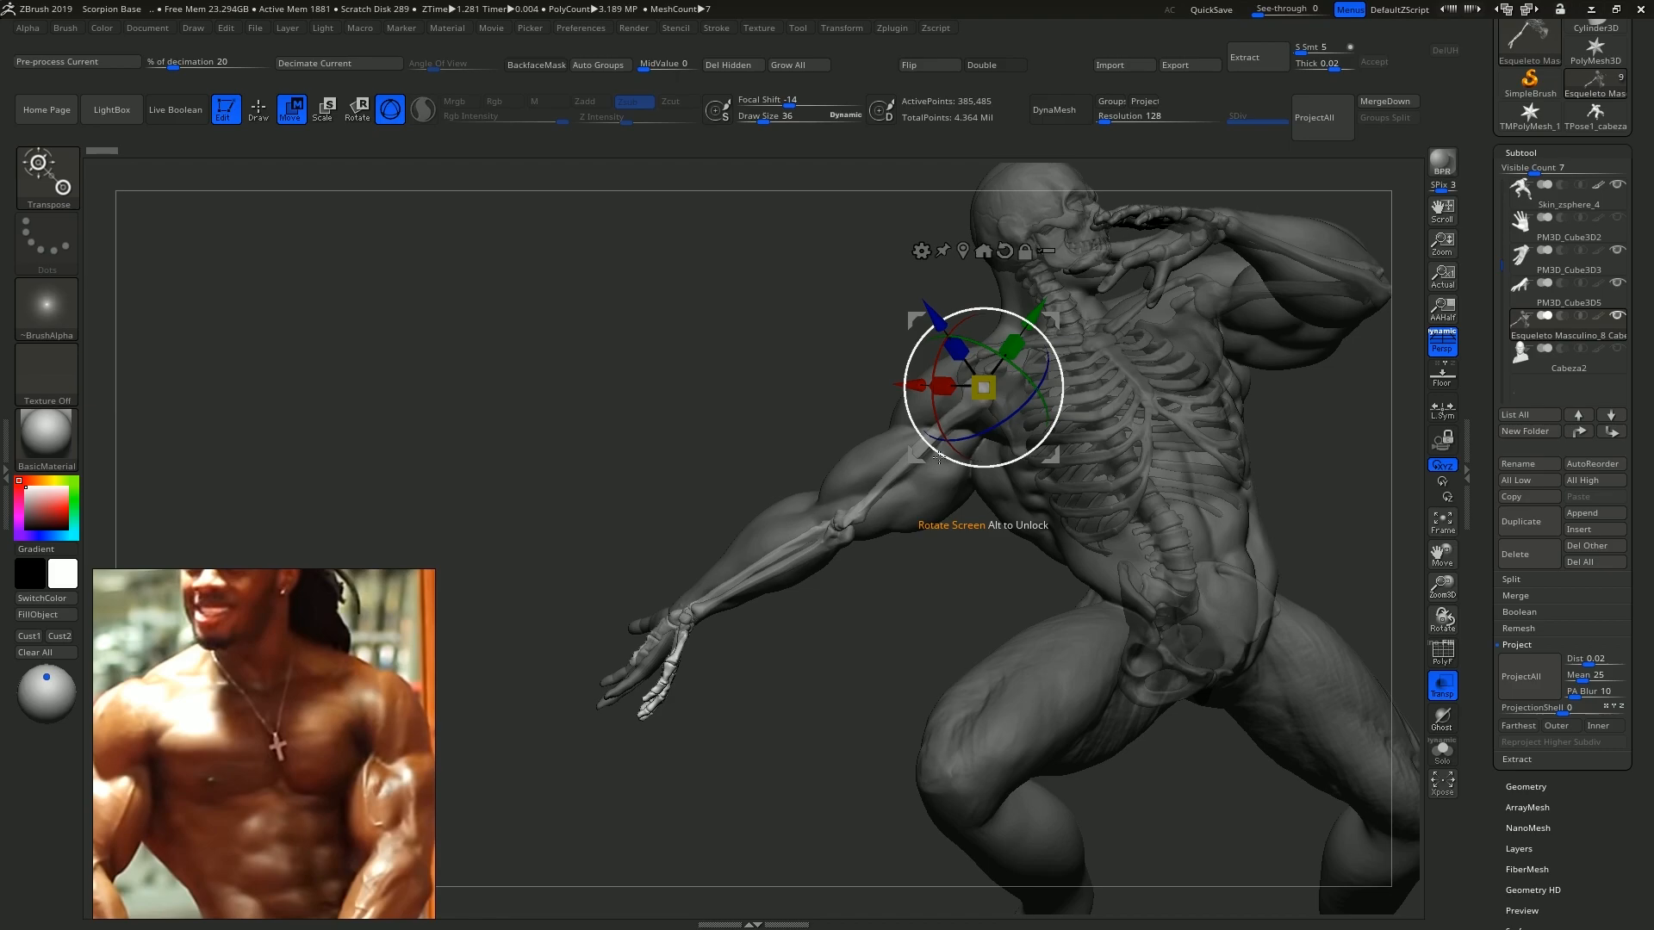
Rotate the skeleton's lowered arm at the shoulder and check its direction from the side.
left_click_drag(939, 457, 959, 473)
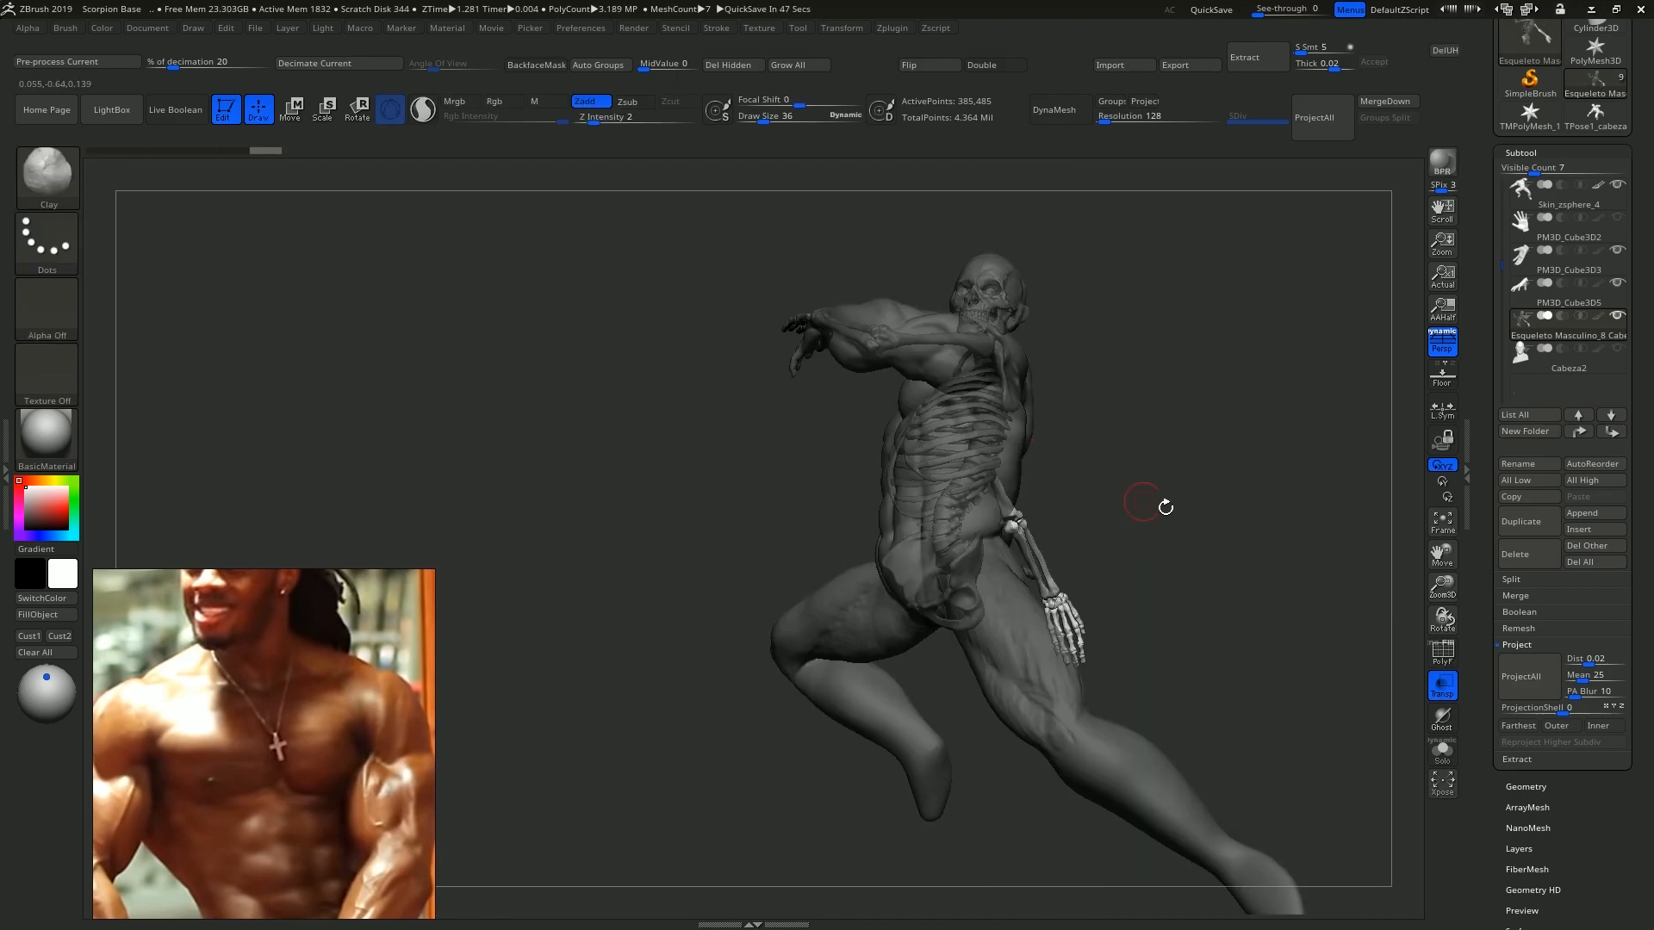
left_click_drag(1146, 499, 1058, 520)
Mask the body except the lowered arm, place the gizmo on the upper arm, and move and rotate it over the skeleton's arm bones.
mouse_move(476, 528)
left_mouse_down("ctrl")
mouse_move(957, 443)
mouse_move(978, 423)
left_mouse_up("ctrl")
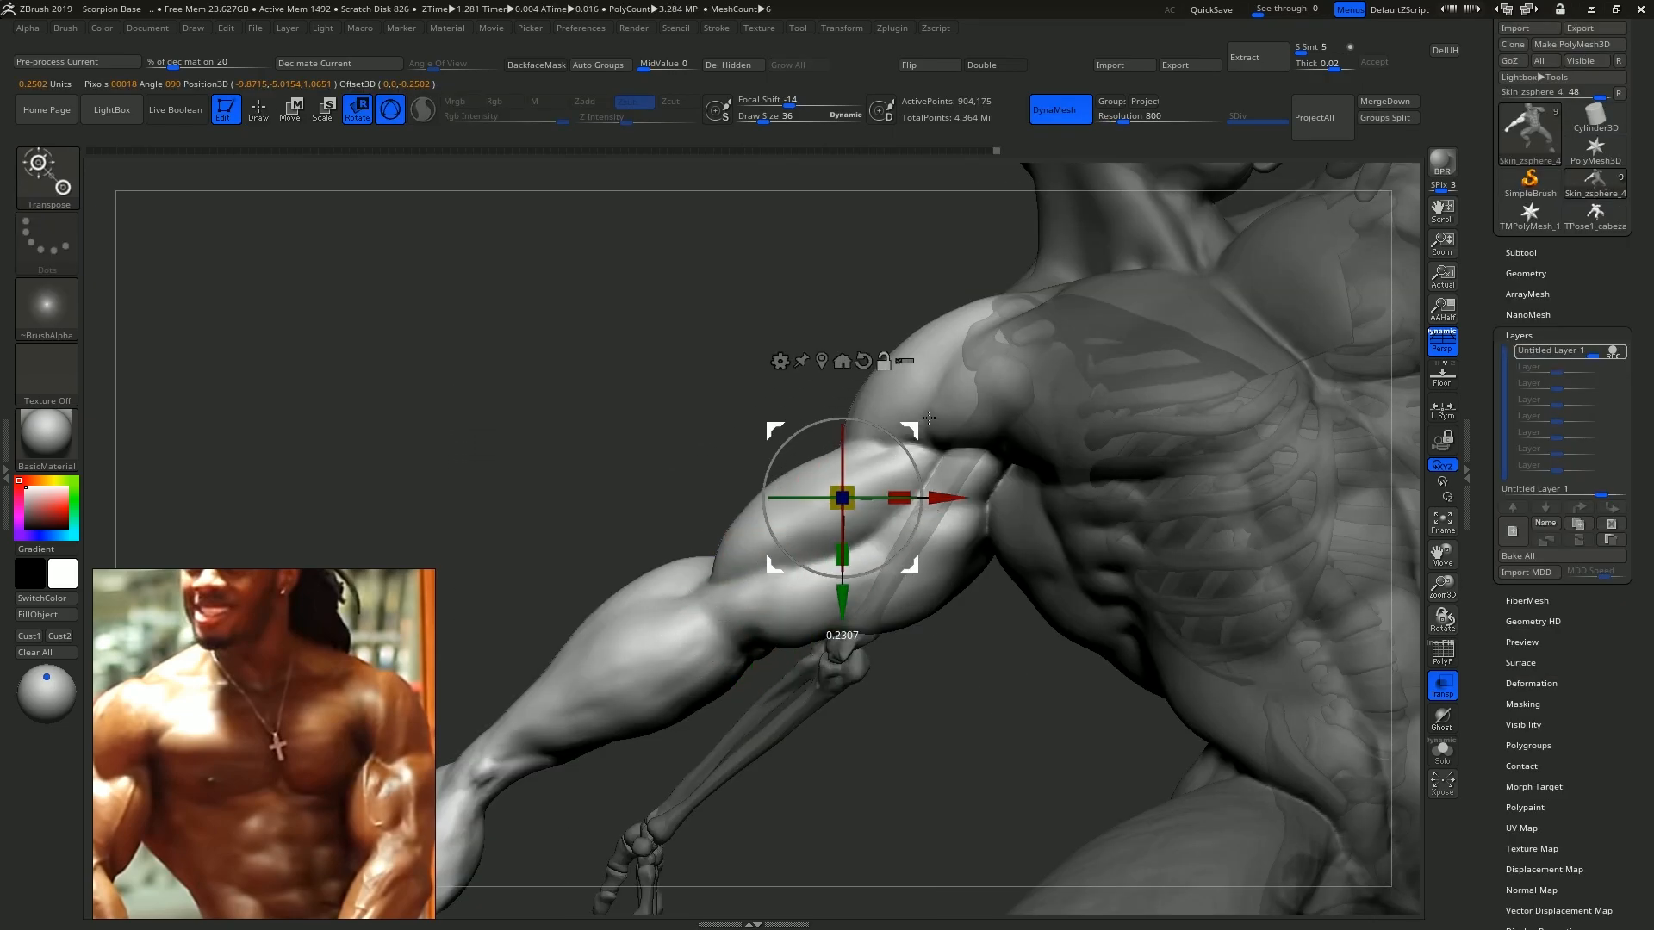
left_click_drag(920, 430, 1082, 304, "alt")
left_click_drag(712, 333, 820, 430)
left_click_drag(1042, 502, 1005, 522)
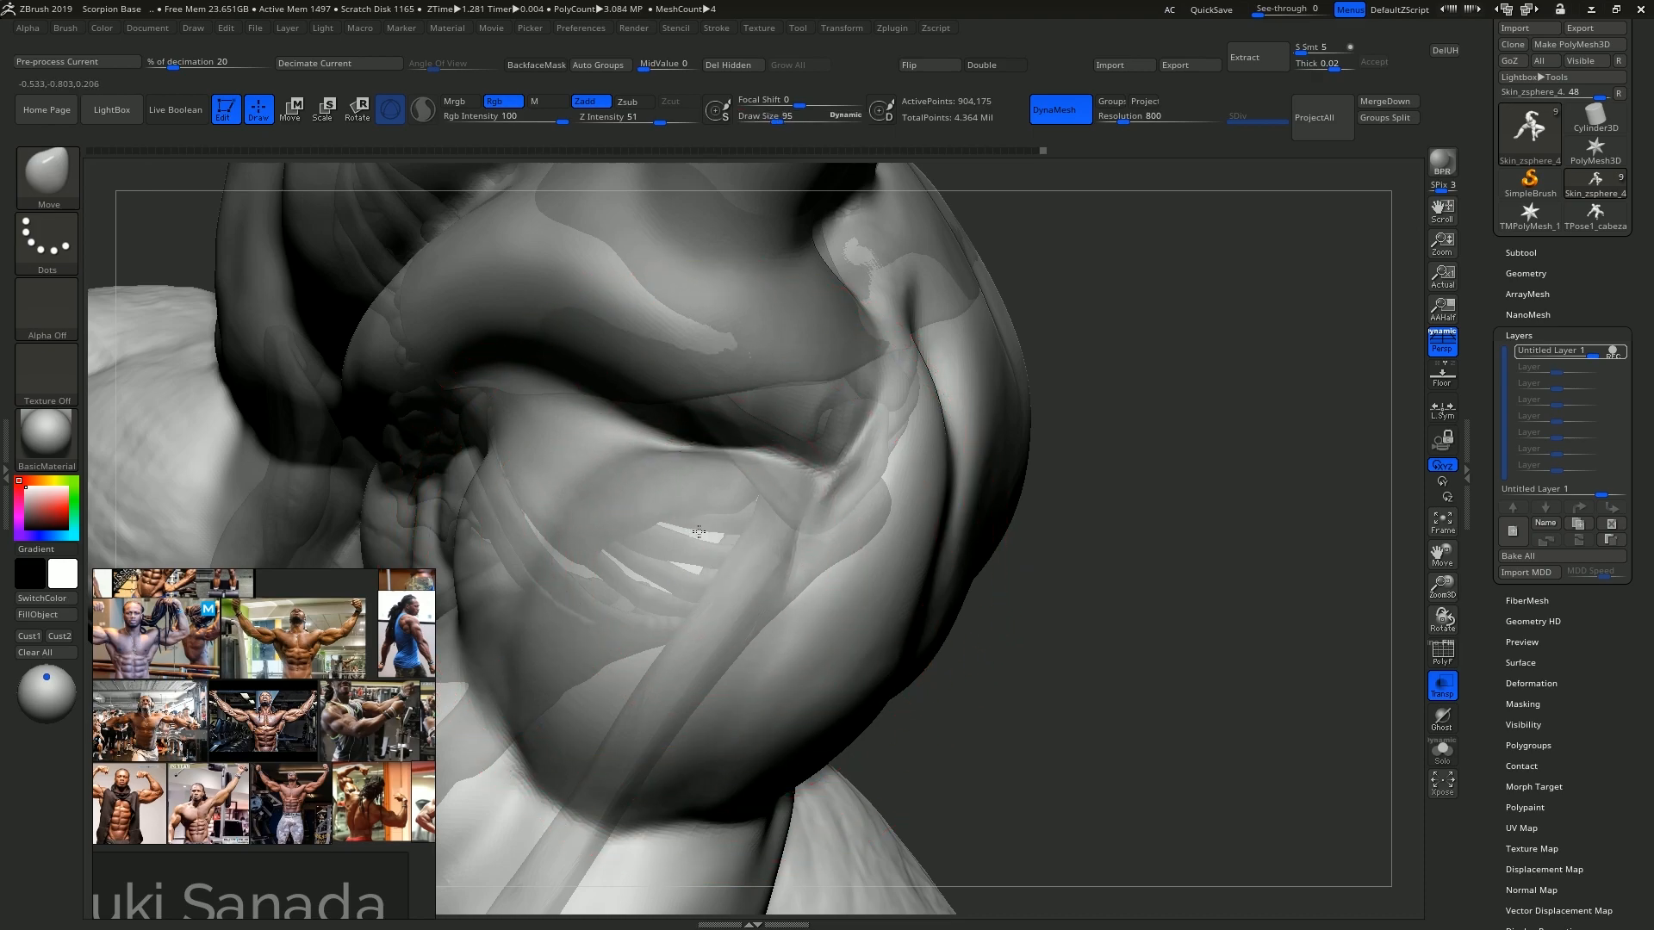
Pull the body surface near the armpit over the ribs with the Move brush at draw size 90, and smooth the area.
left_click_drag(698, 531, 733, 509)
key("[")
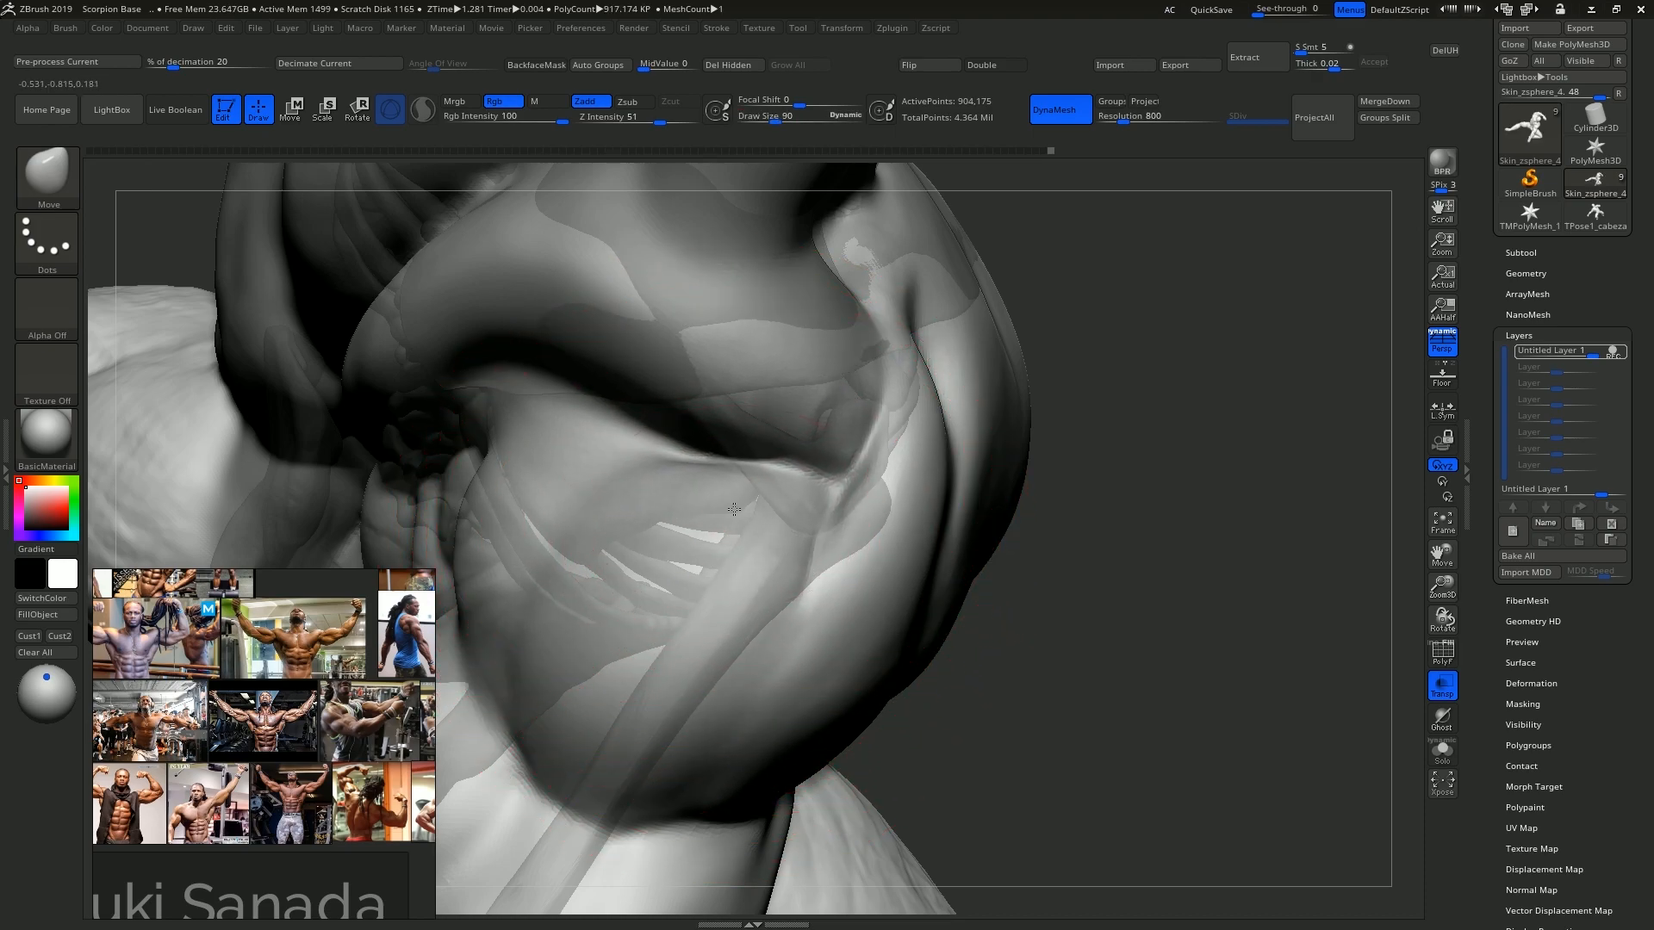
left_click_drag(924, 622, 897, 631, "shift")
mouse_move(646, 538)
right_mouse_down()
mouse_move(670, 600)
mouse_move(613, 546)
right_mouse_up()
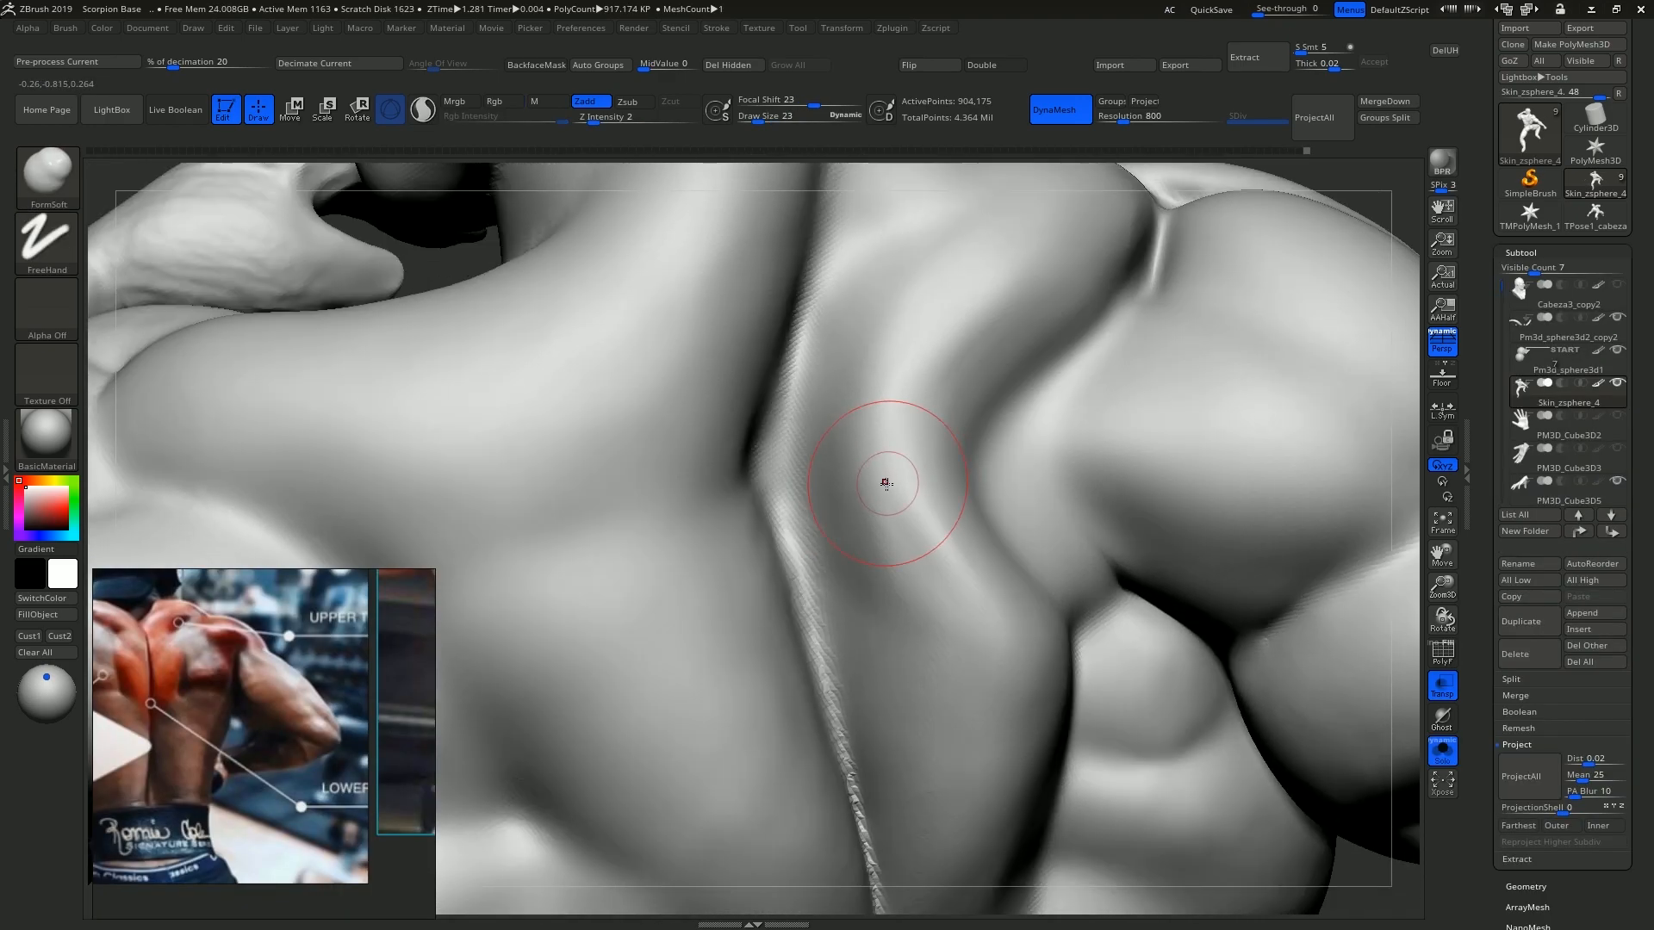
Toggle the body's isolation to check the upper back, and enlarge the FormSoft brush to draw size 54.
left_click(1443, 757)
right_click_drag(960, 480, 887, 554)
key("s")
left_click_drag(889, 548, 901, 552)
left_click(1443, 752)
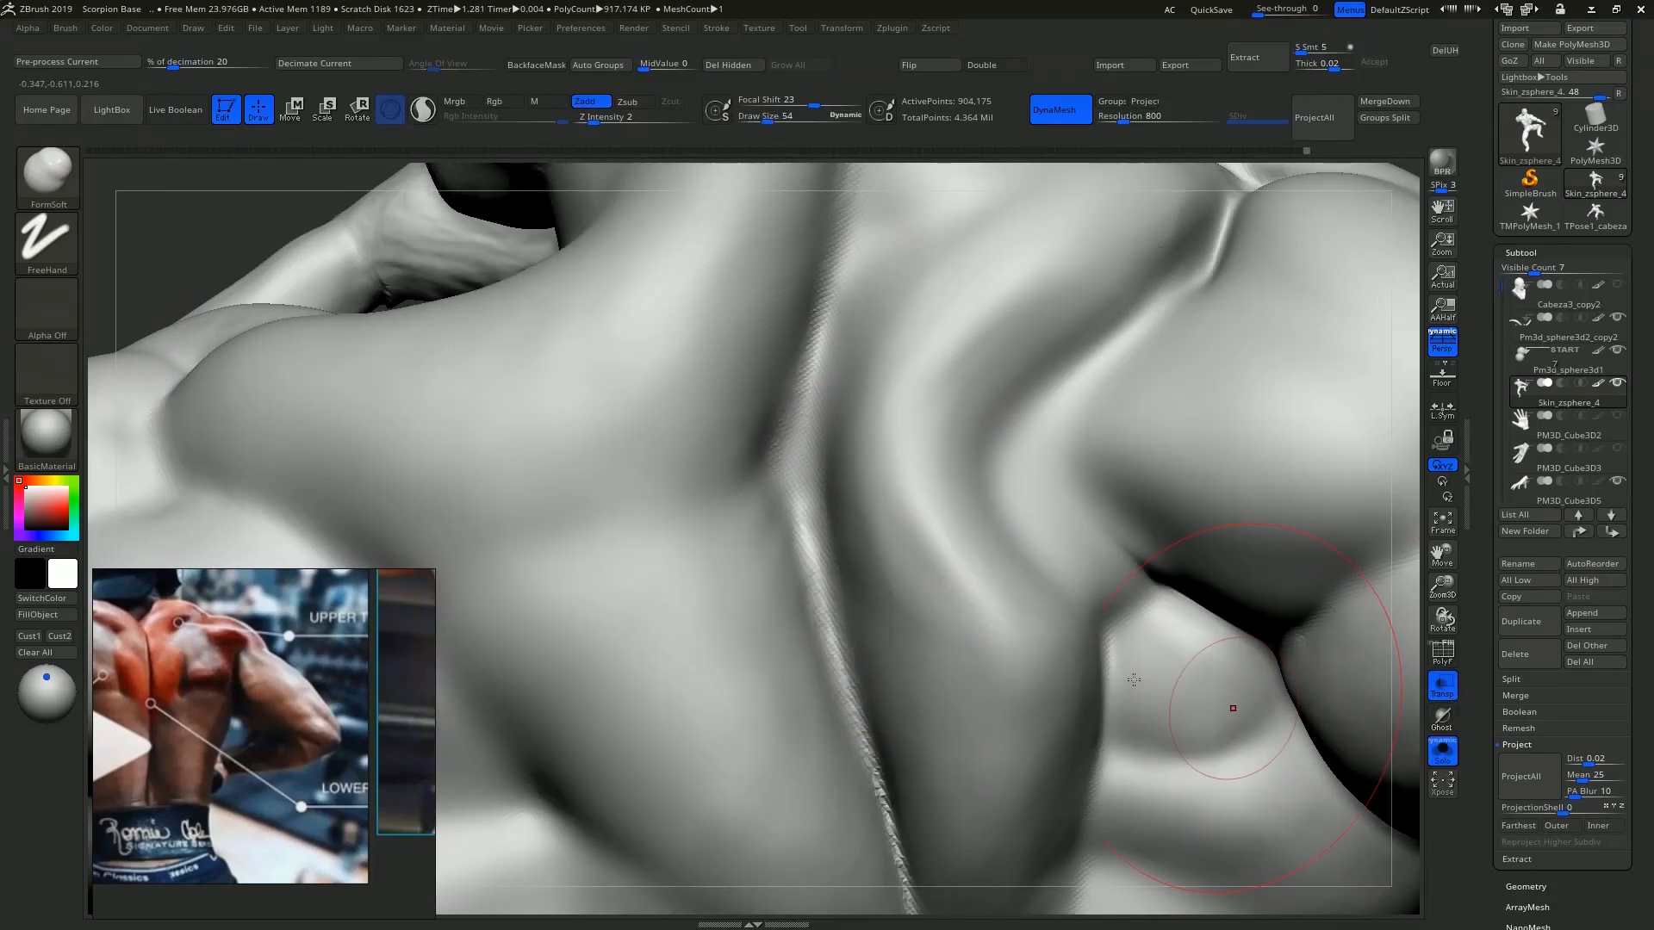
right_click_drag(962, 810, 908, 535)
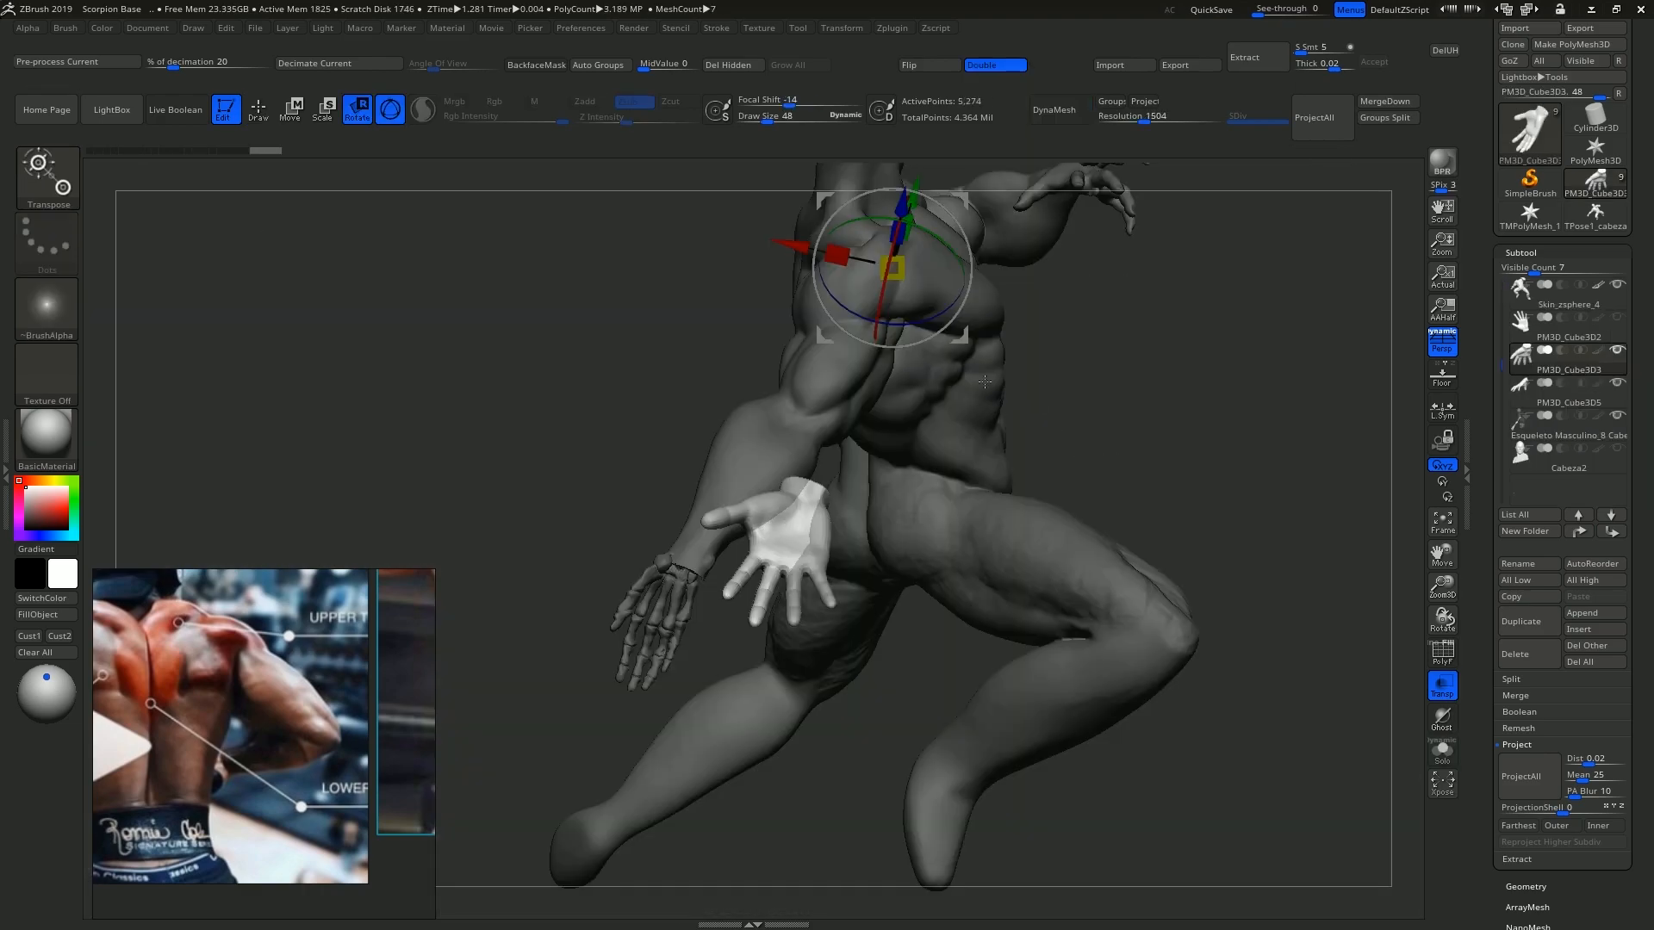
Rotate the separate hand about the shoulder pivot until it lines up with the skeleton's hand at the lowered arm's wrist.
left_click_drag(921, 347, 891, 351)
left_click_drag(1087, 339, 1146, 354)
left_click_drag(946, 339, 913, 354)
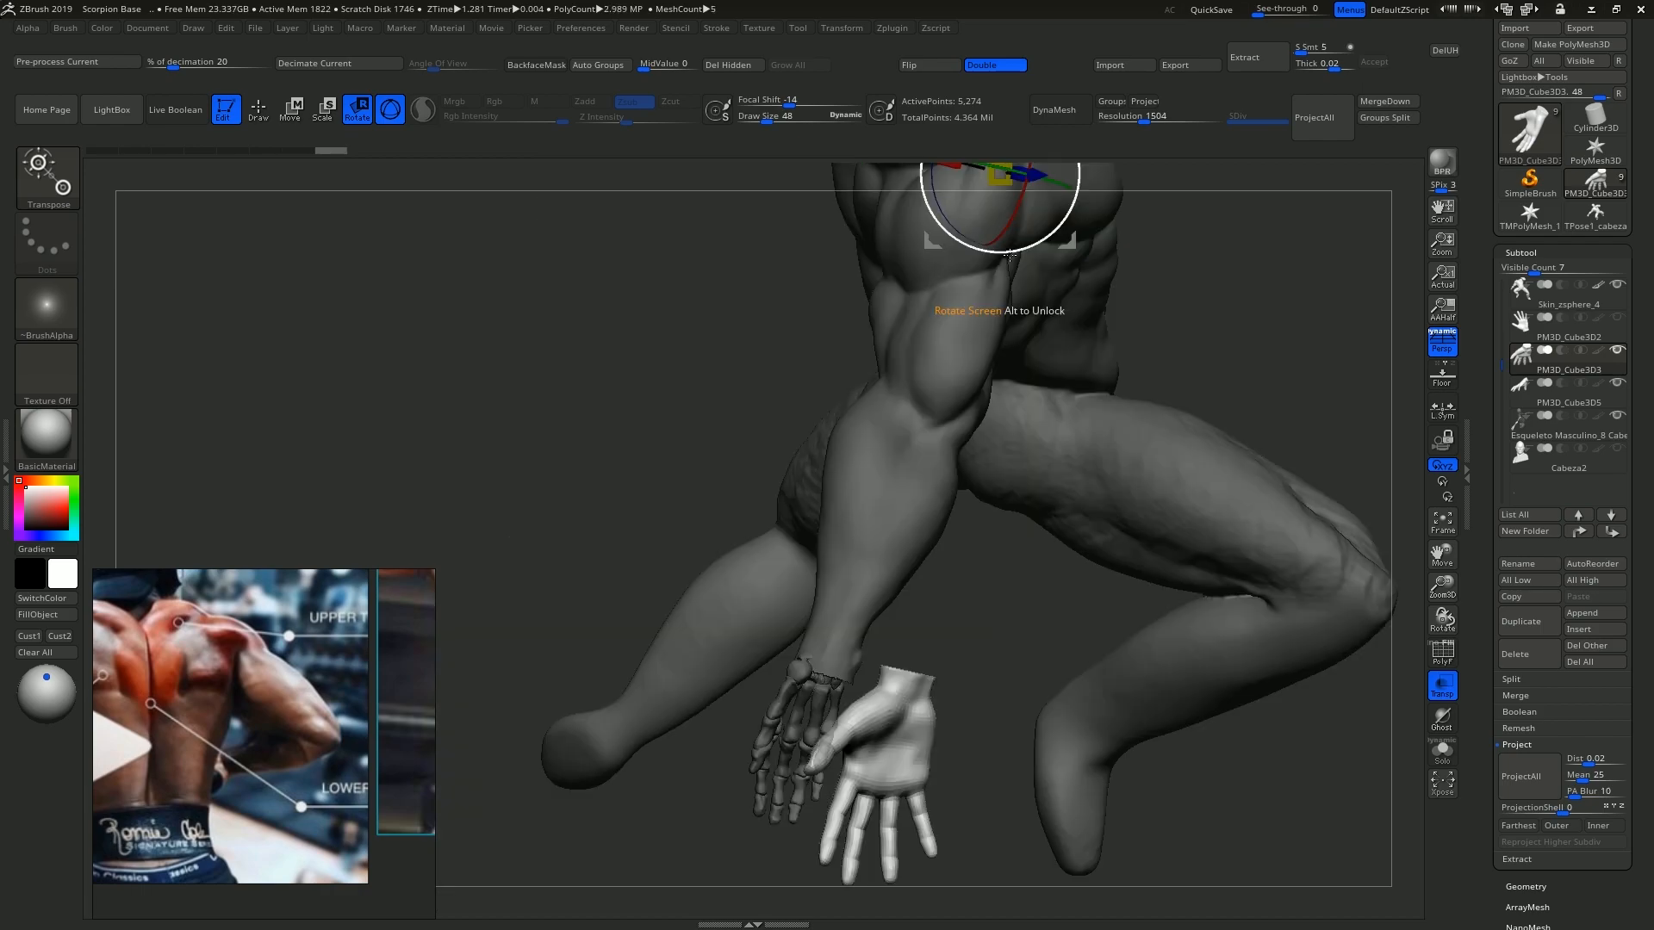
left_click_drag(1009, 256, 999, 262)
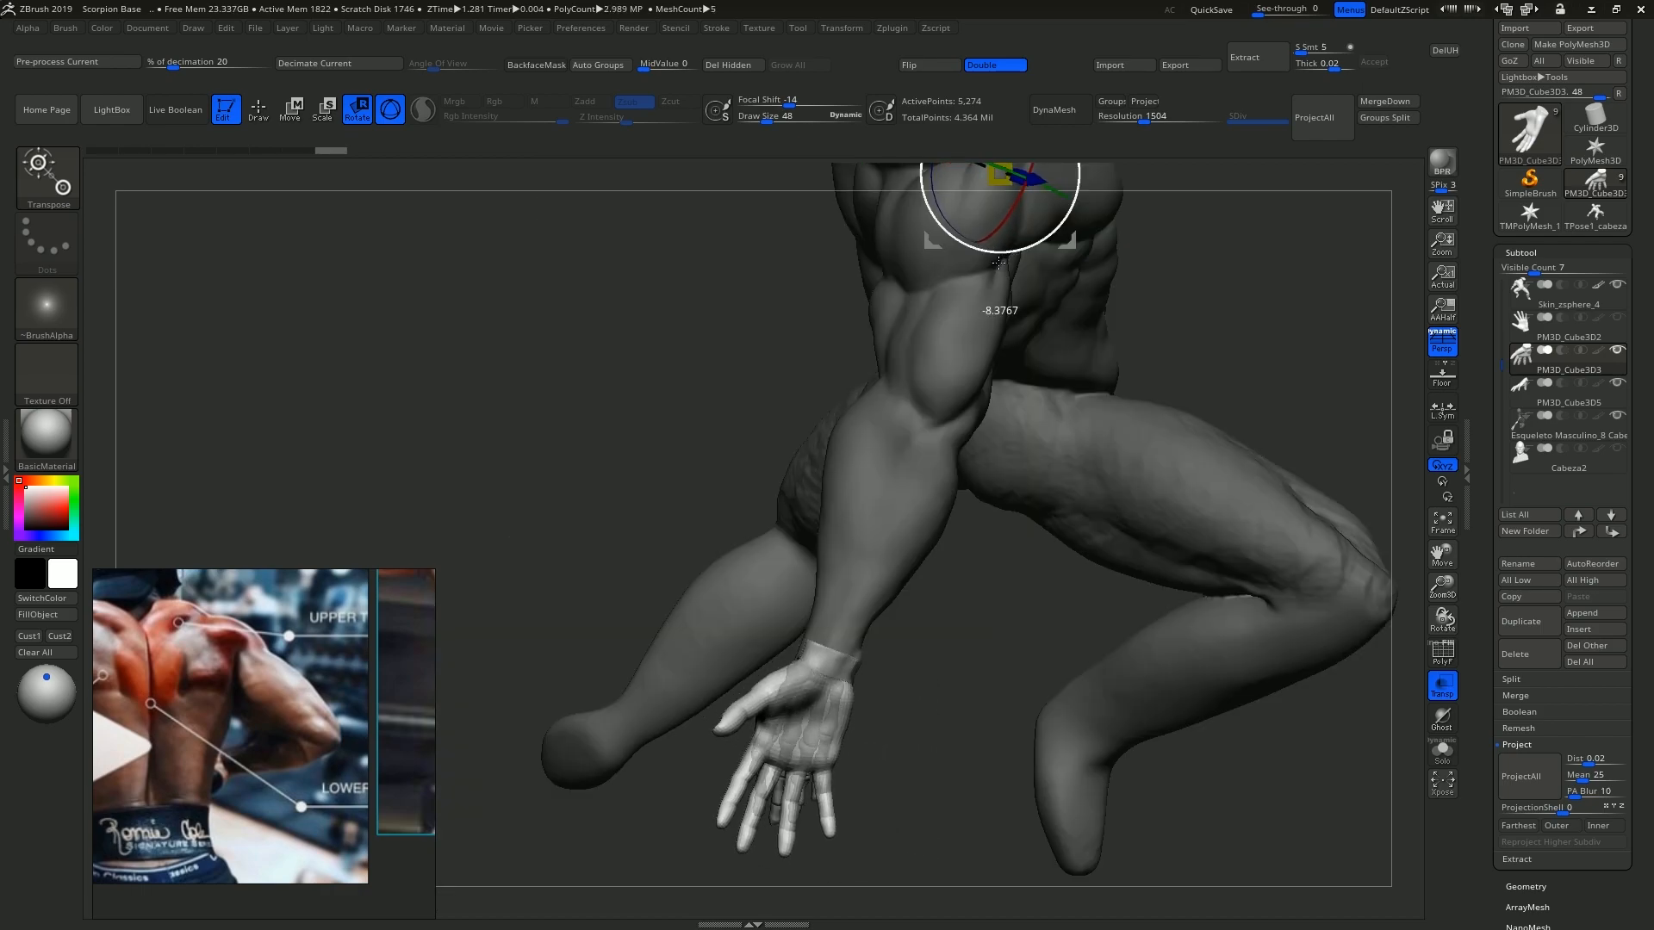
right_click_drag(1001, 341, 1012, 672)
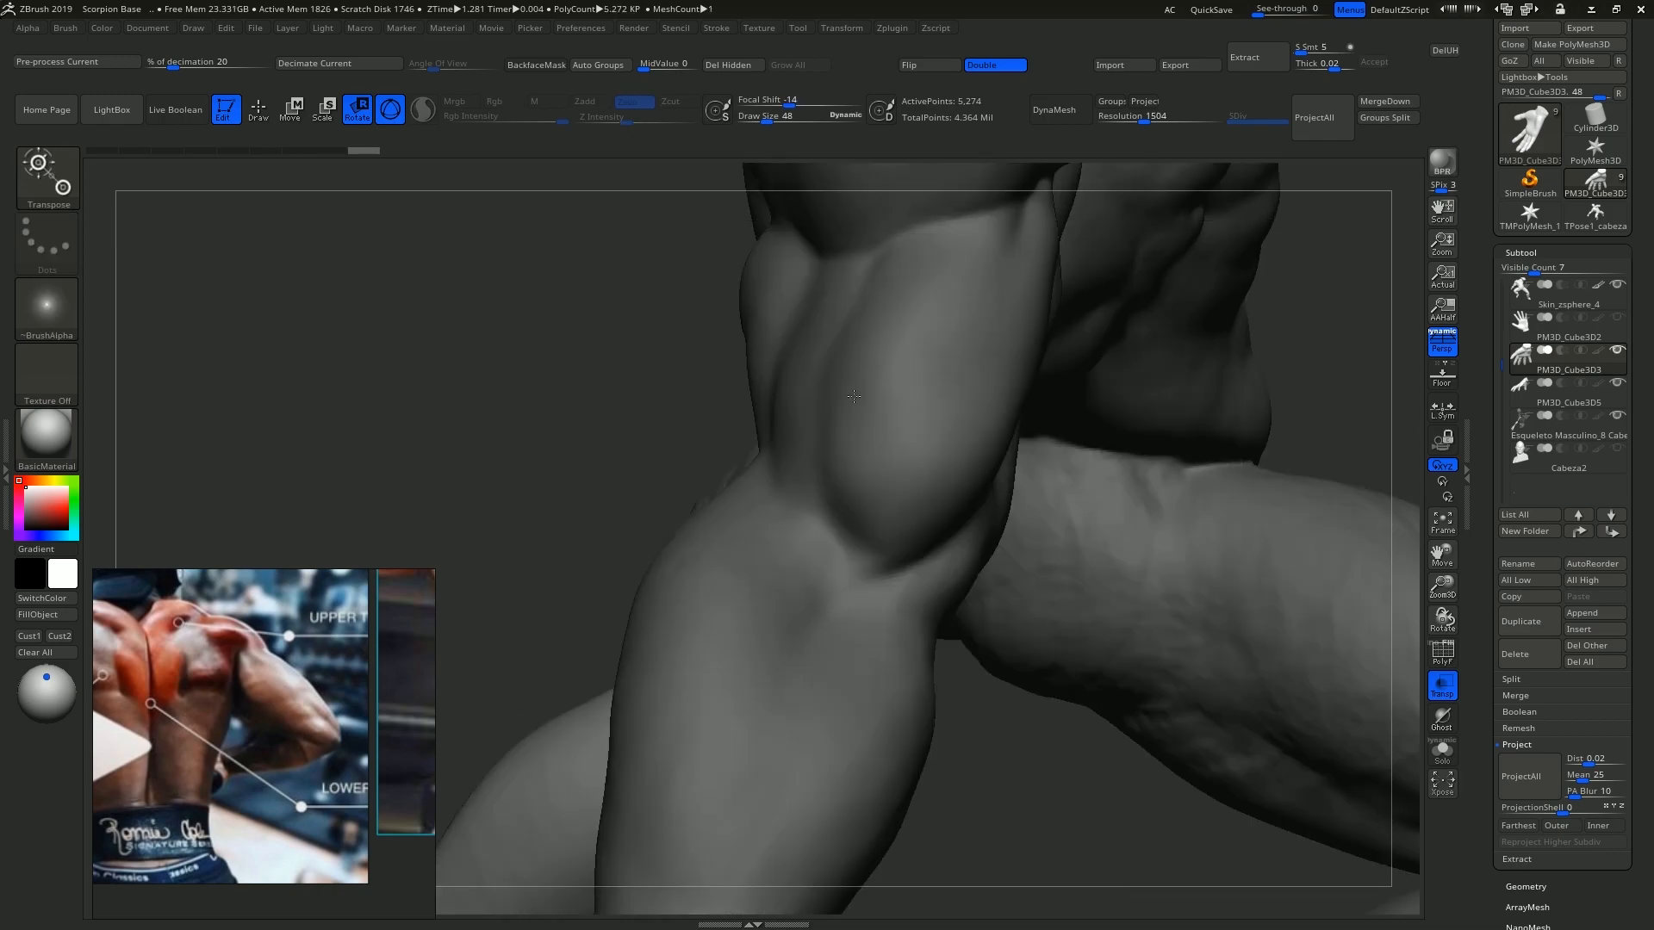
Slide the hand along the forearm, undo a misplaced change, and shift it sideways so its cuff sits around the wrist.
right_click_drag(1012, 827, 947, 421, "alt")
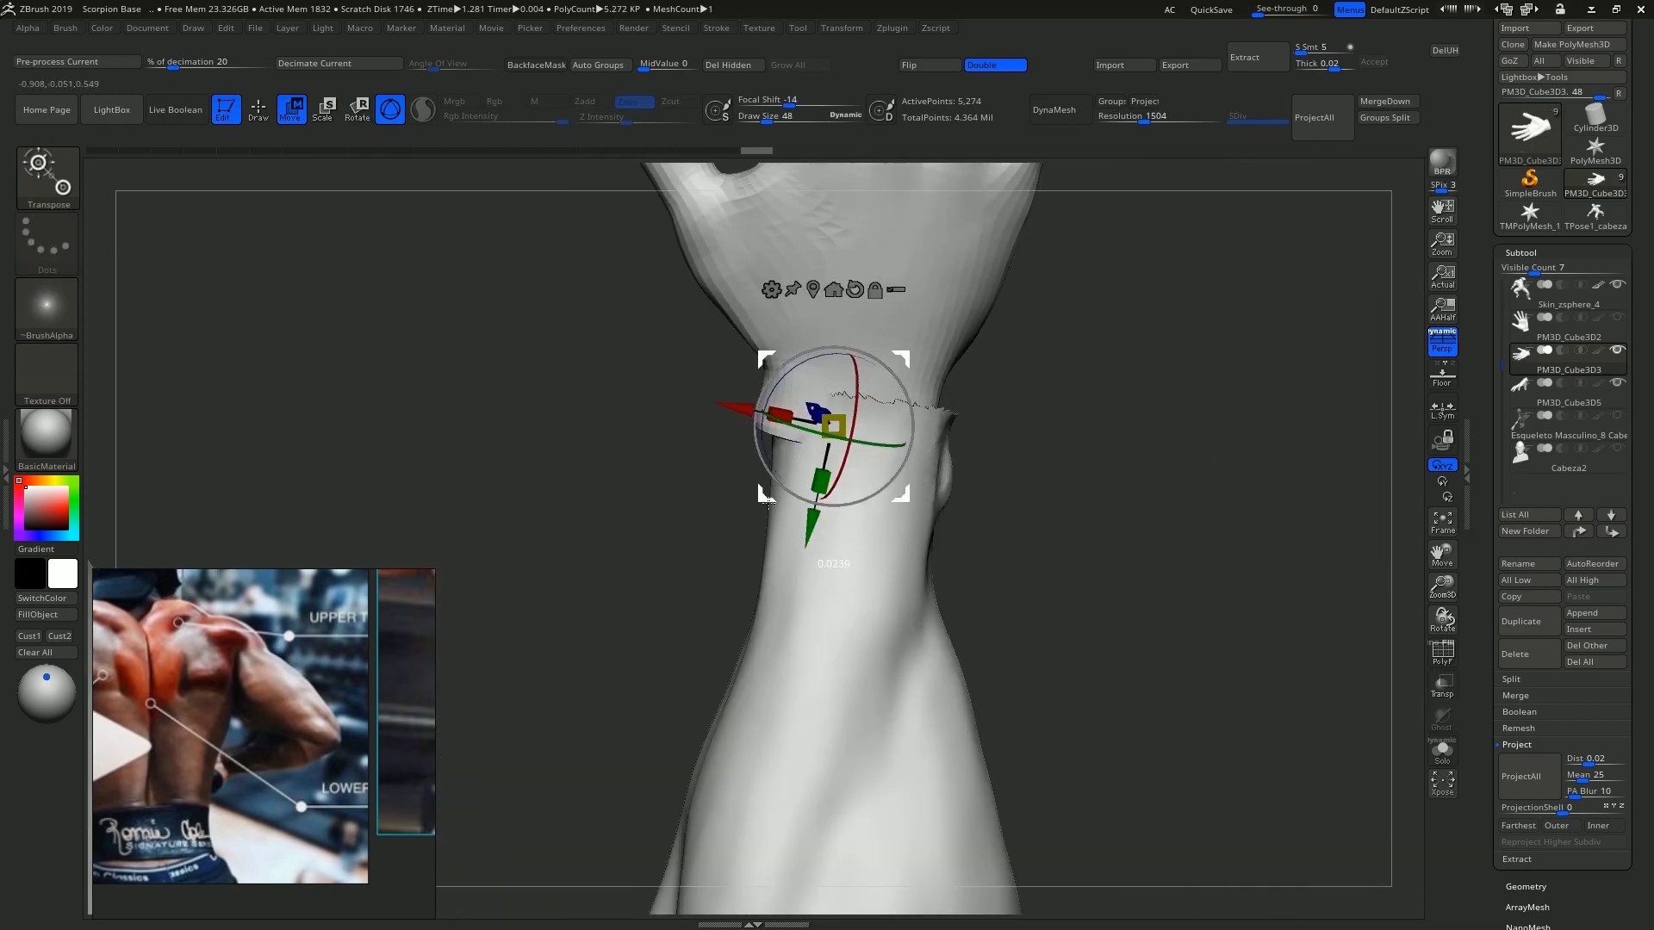
left_click_drag(806, 513, 802, 444)
mouse_move(989, 437)
right_mouse_down()
mouse_move(823, 441)
mouse_move(997, 436)
right_mouse_up()
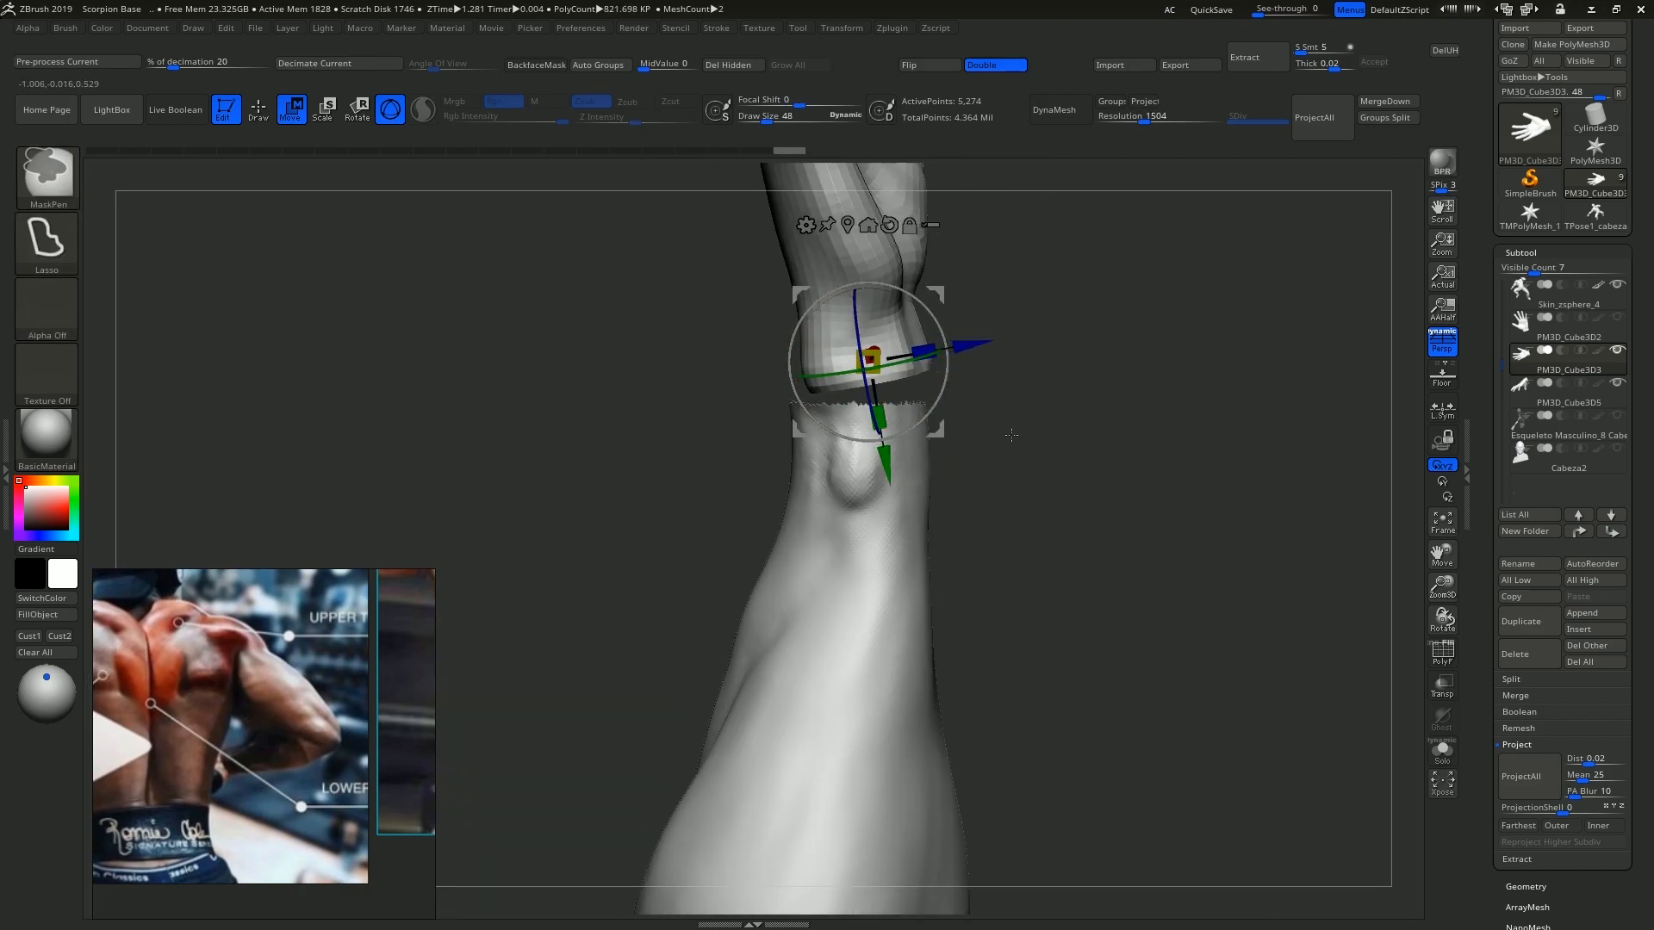
key("ctrl+z")
left_click_drag(931, 505, 944, 513)
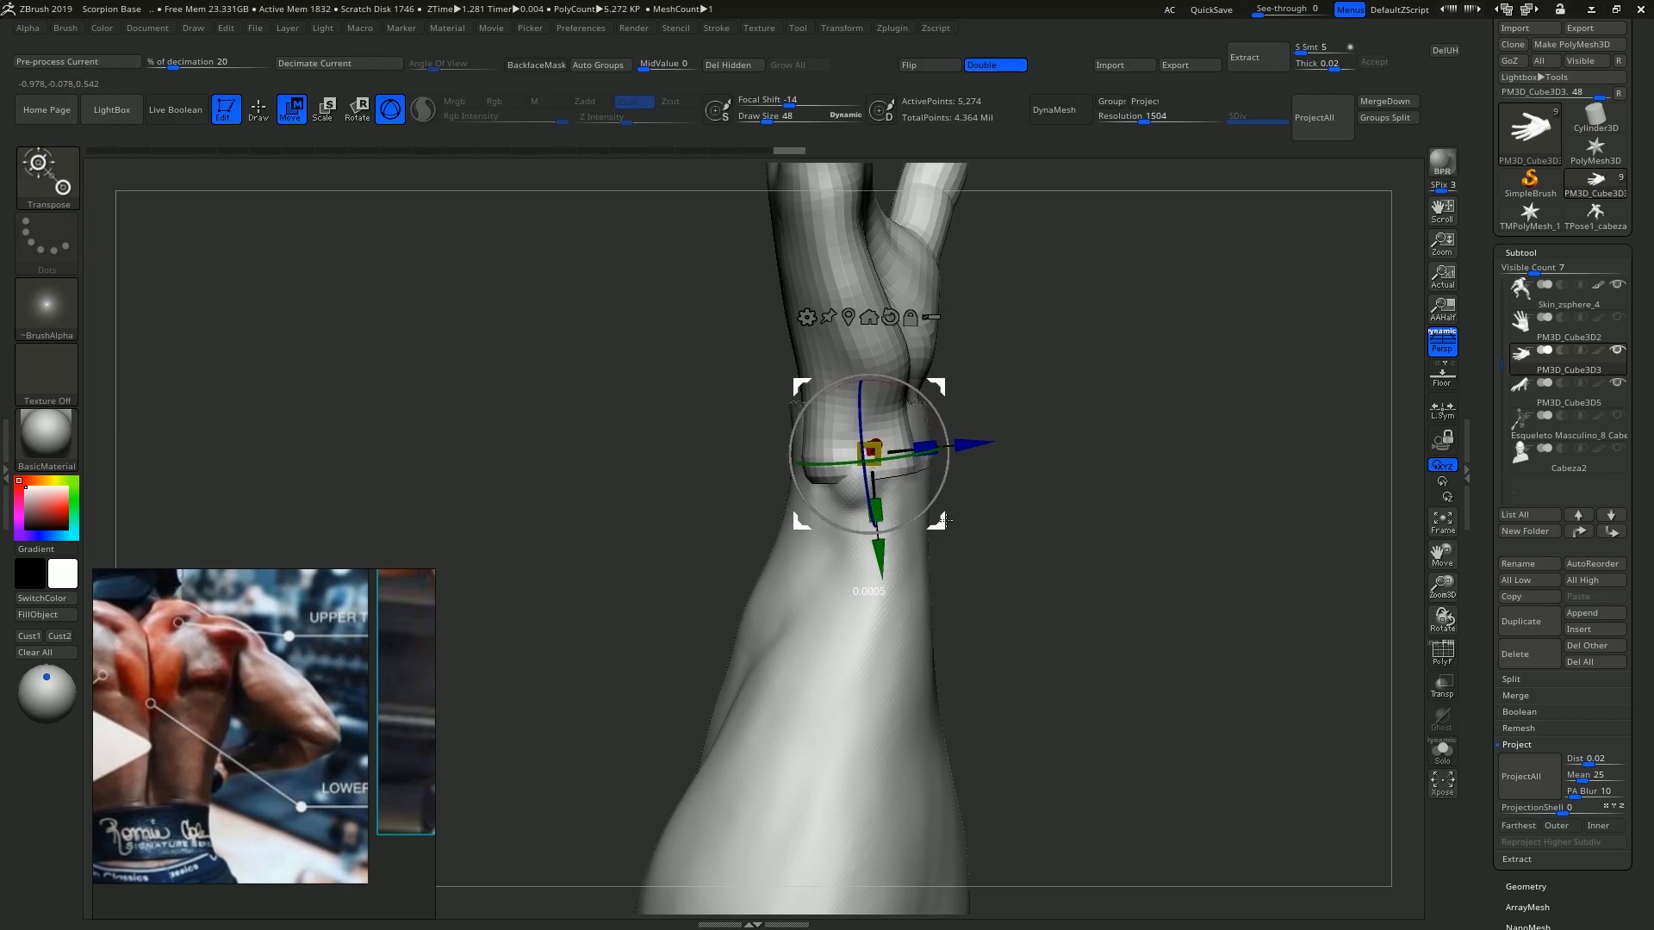
right_click_drag(1028, 505, 949, 516)
left_click_drag(969, 442, 975, 441)
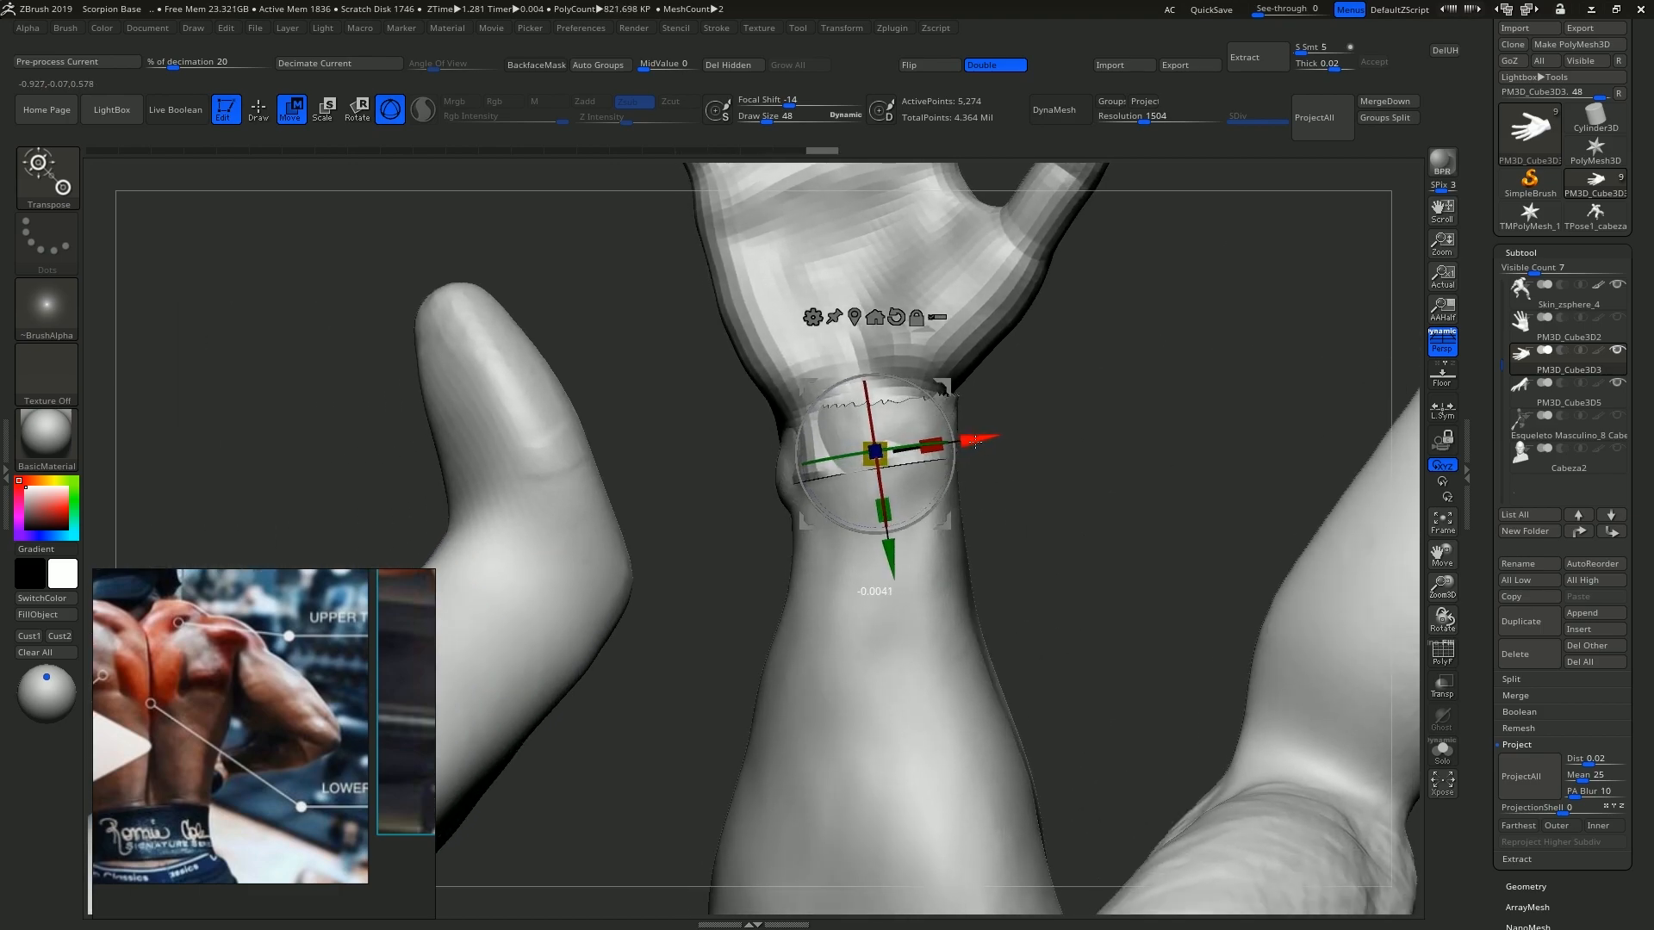
Reshape the hand's wrist edge to the forearm with the Move brush, and make the body the active subtool.
key("q")
mouse_move(795, 376)
left_mouse_down()
mouse_move(905, 435)
mouse_move(862, 671)
left_mouse_up()
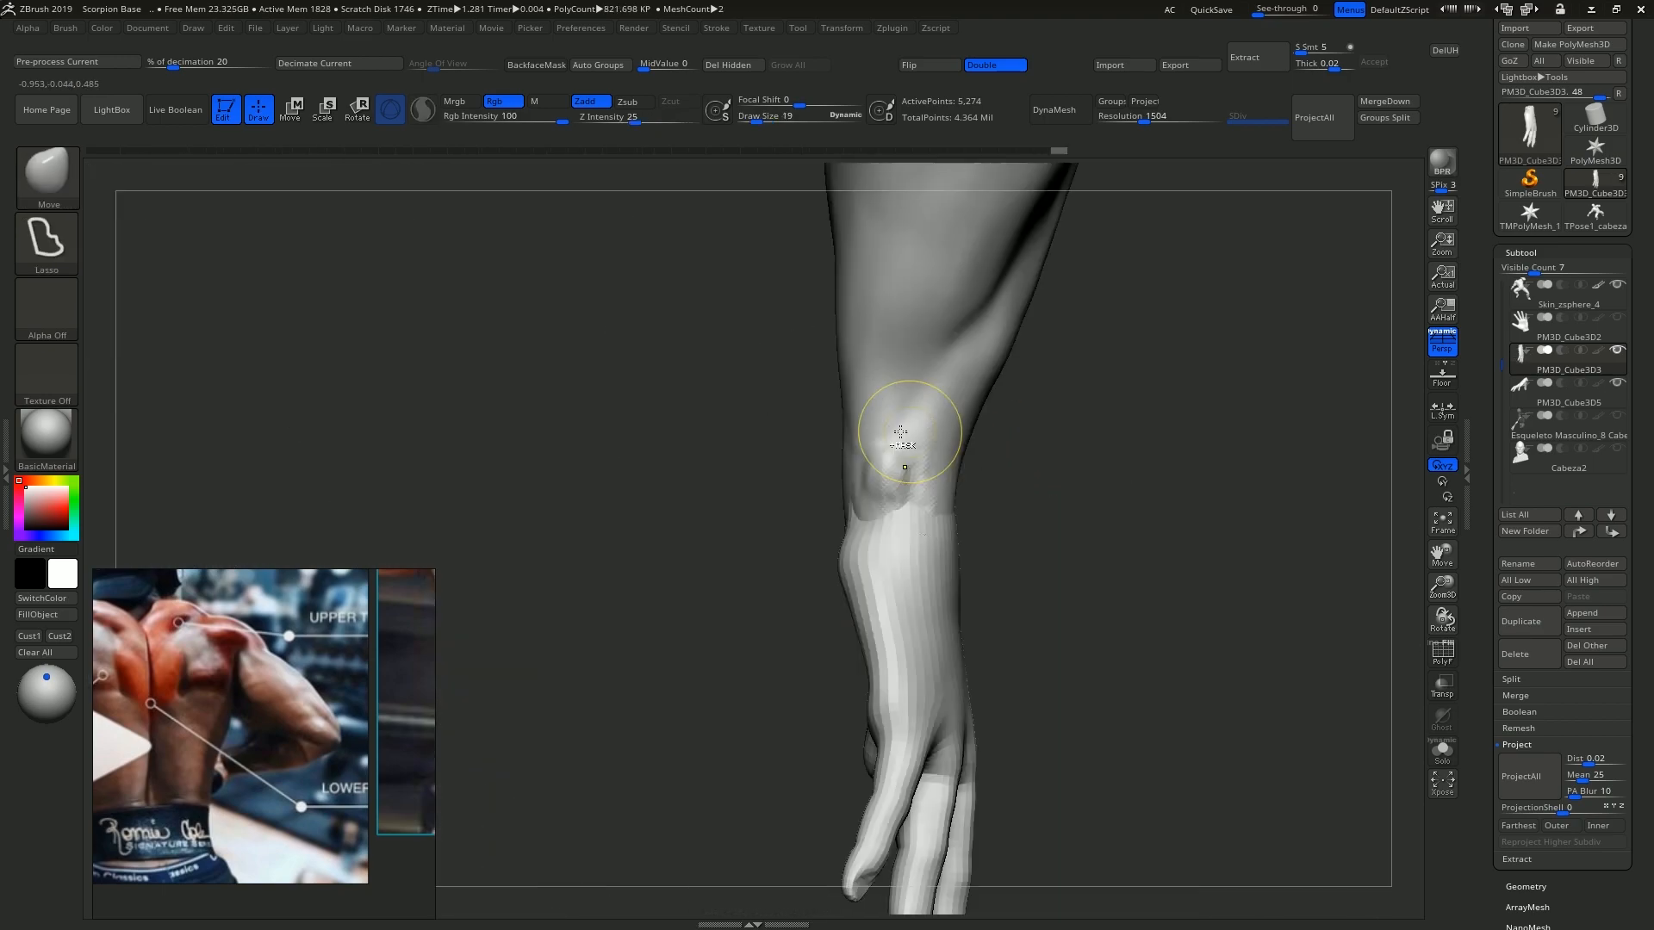
left_click(907, 442, "alt")
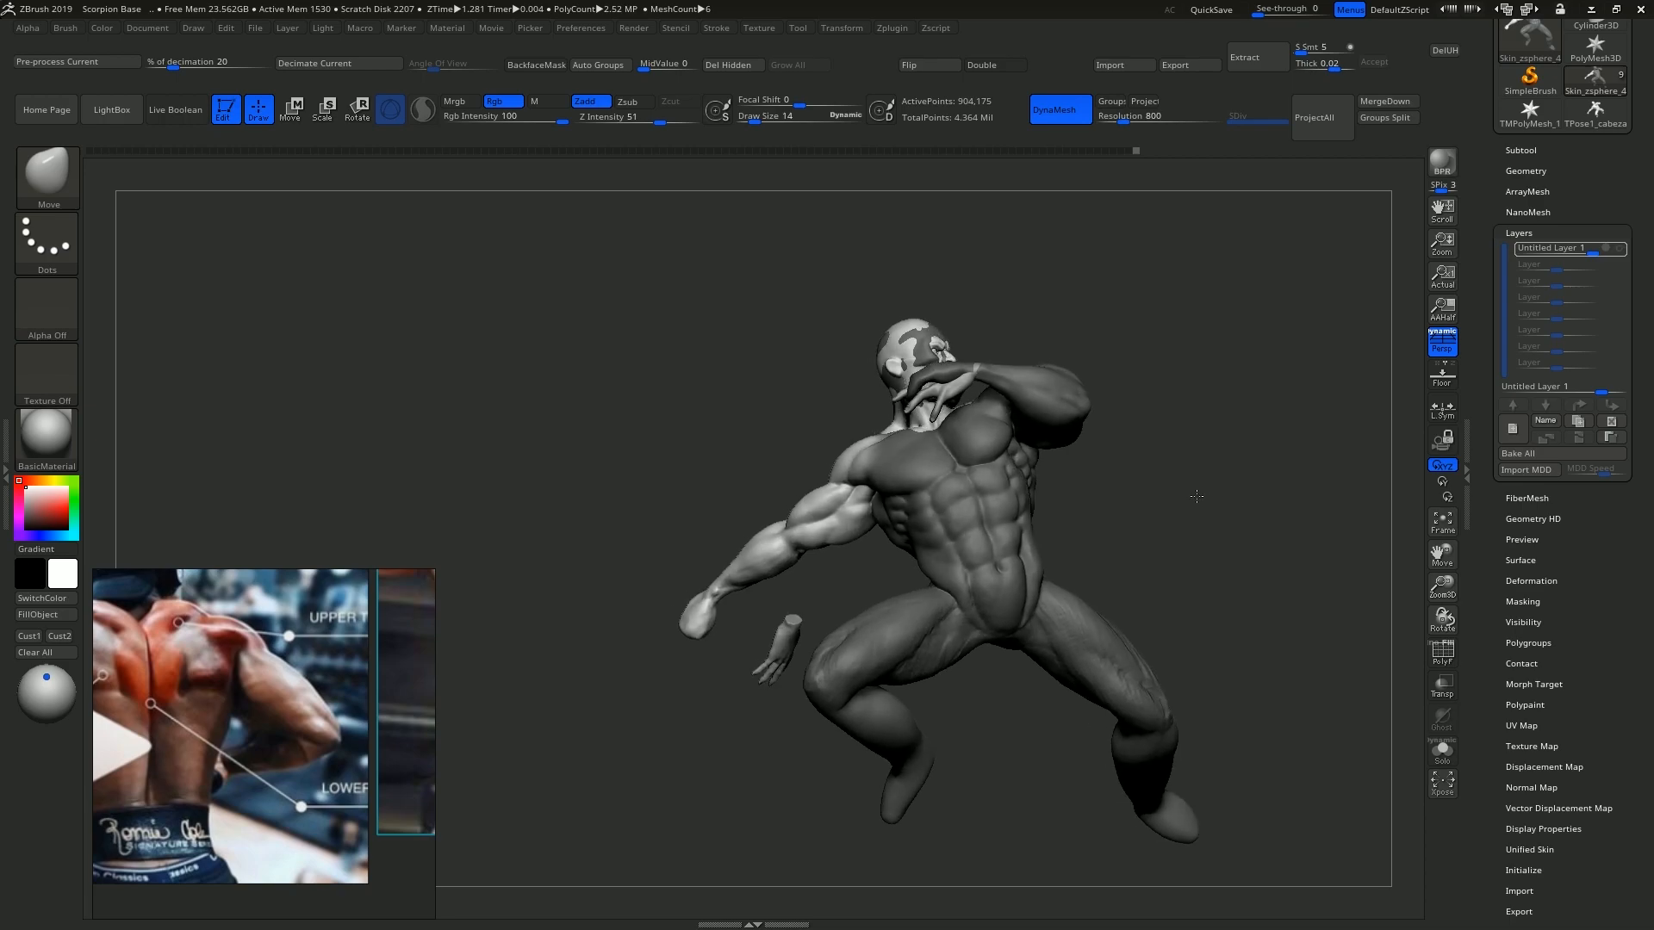
Switch the body's untitled layer off and on to compare the arm poses, and set the layer's intensity to 0.
left_click_drag(1077, 482, 1165, 491)
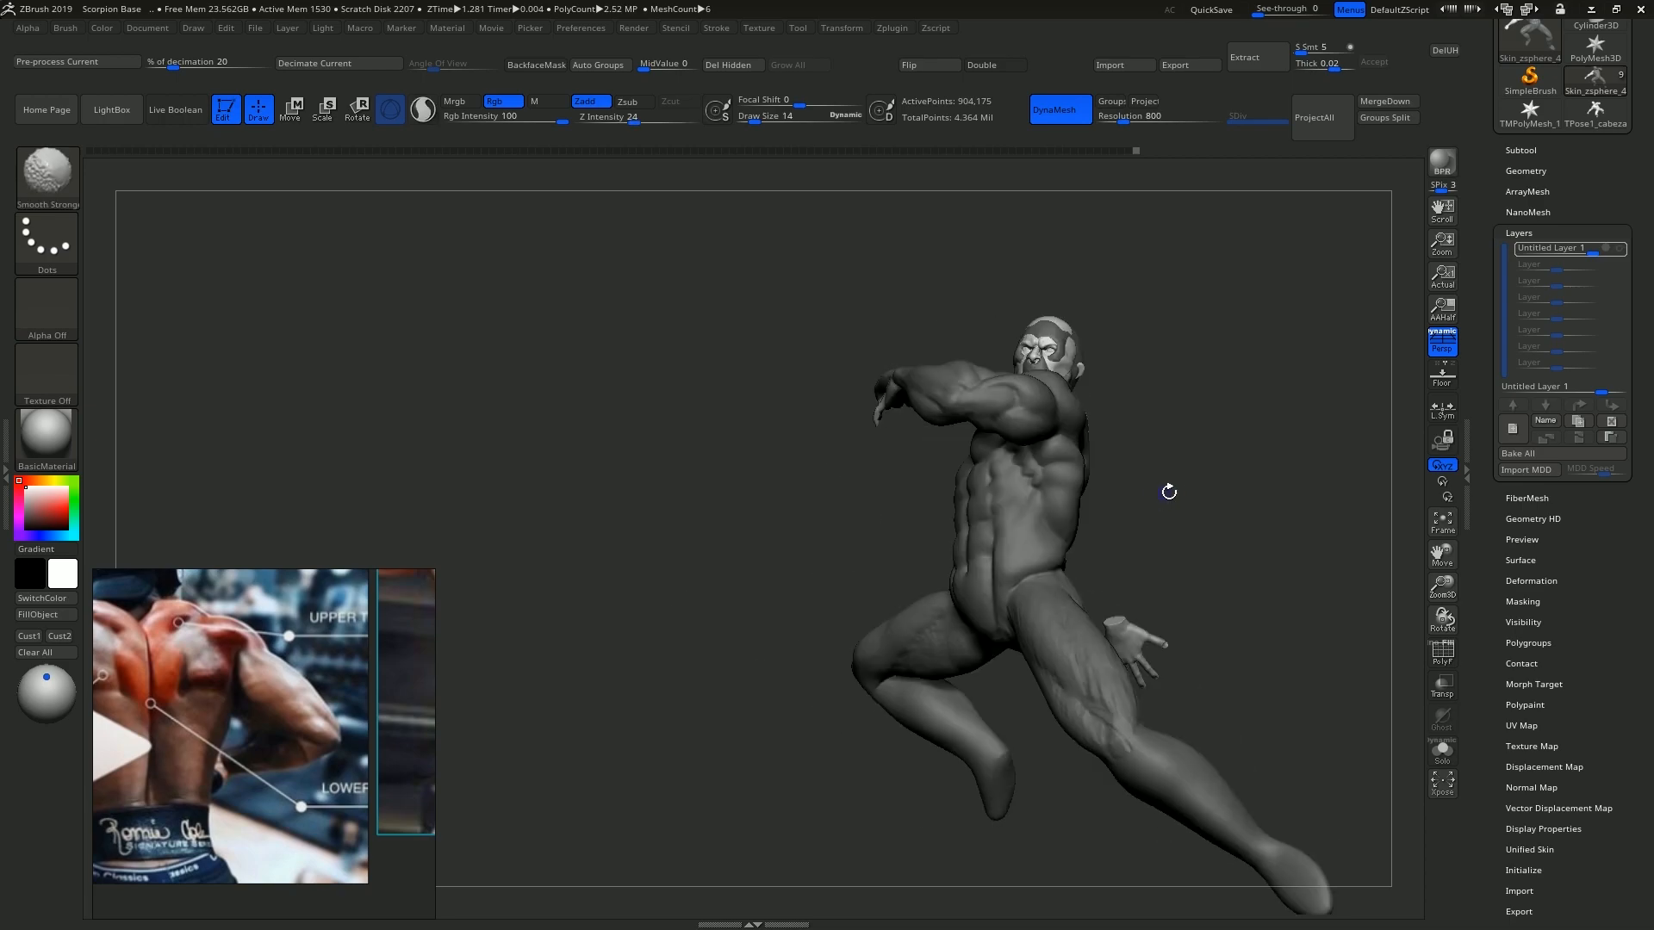
left_click(1623, 250)
left_click_drag(1293, 435, 1199, 415)
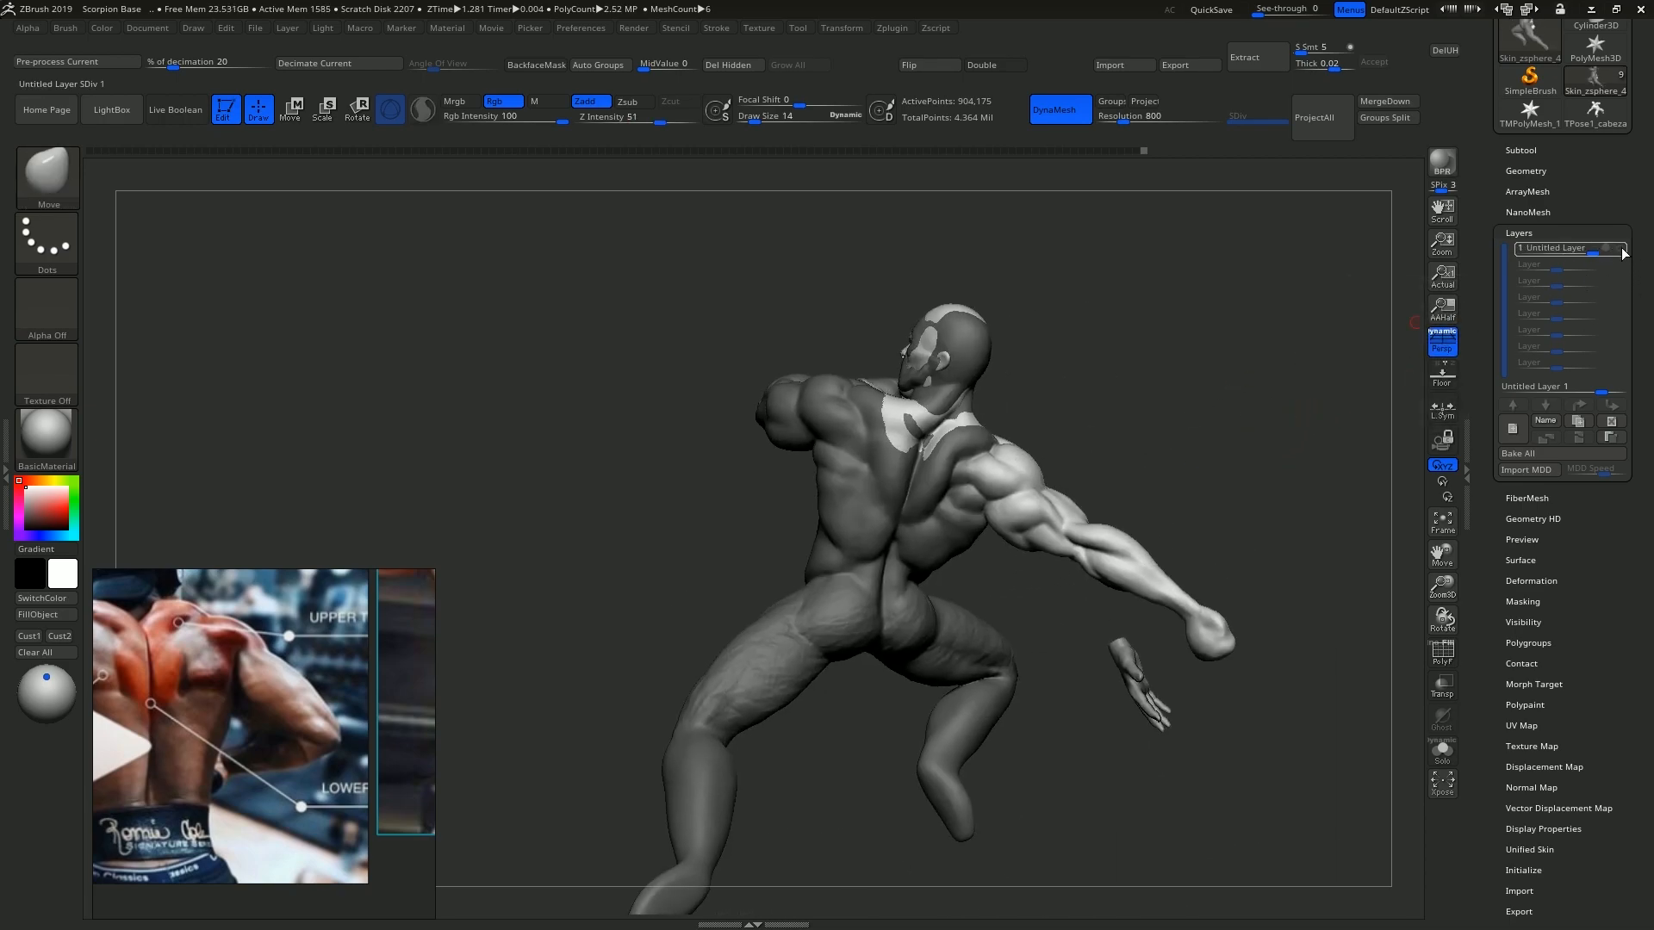
left_click(1624, 251)
left_click(1623, 250)
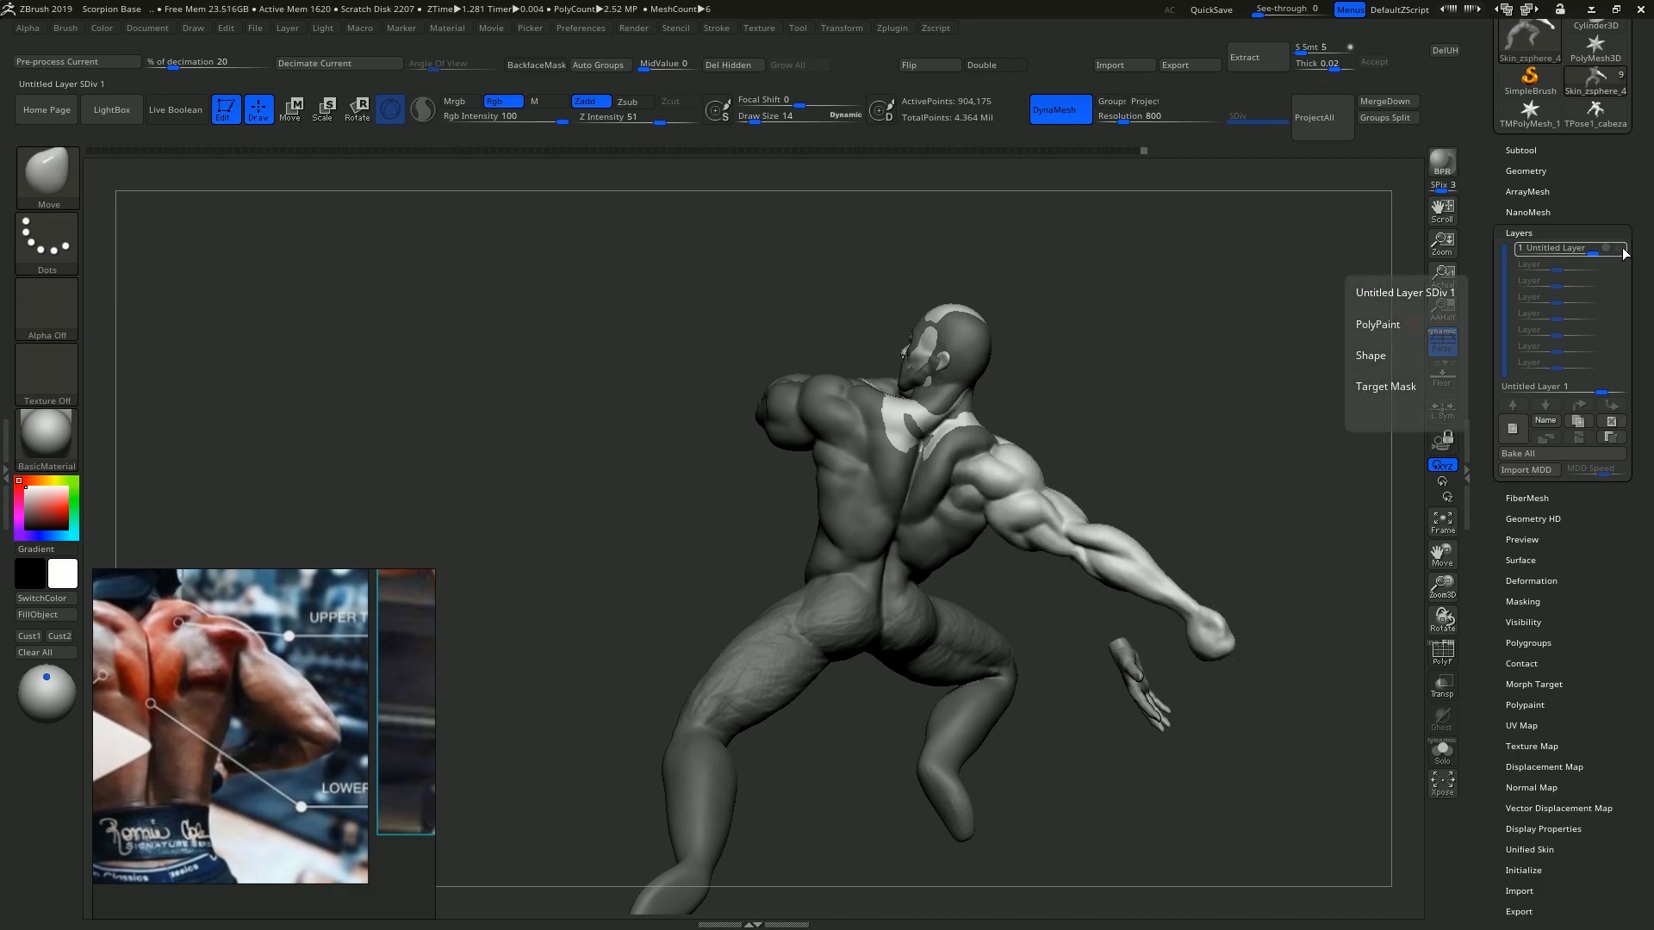
left_click(1623, 251)
left_click_drag(1595, 251, 1573, 253)
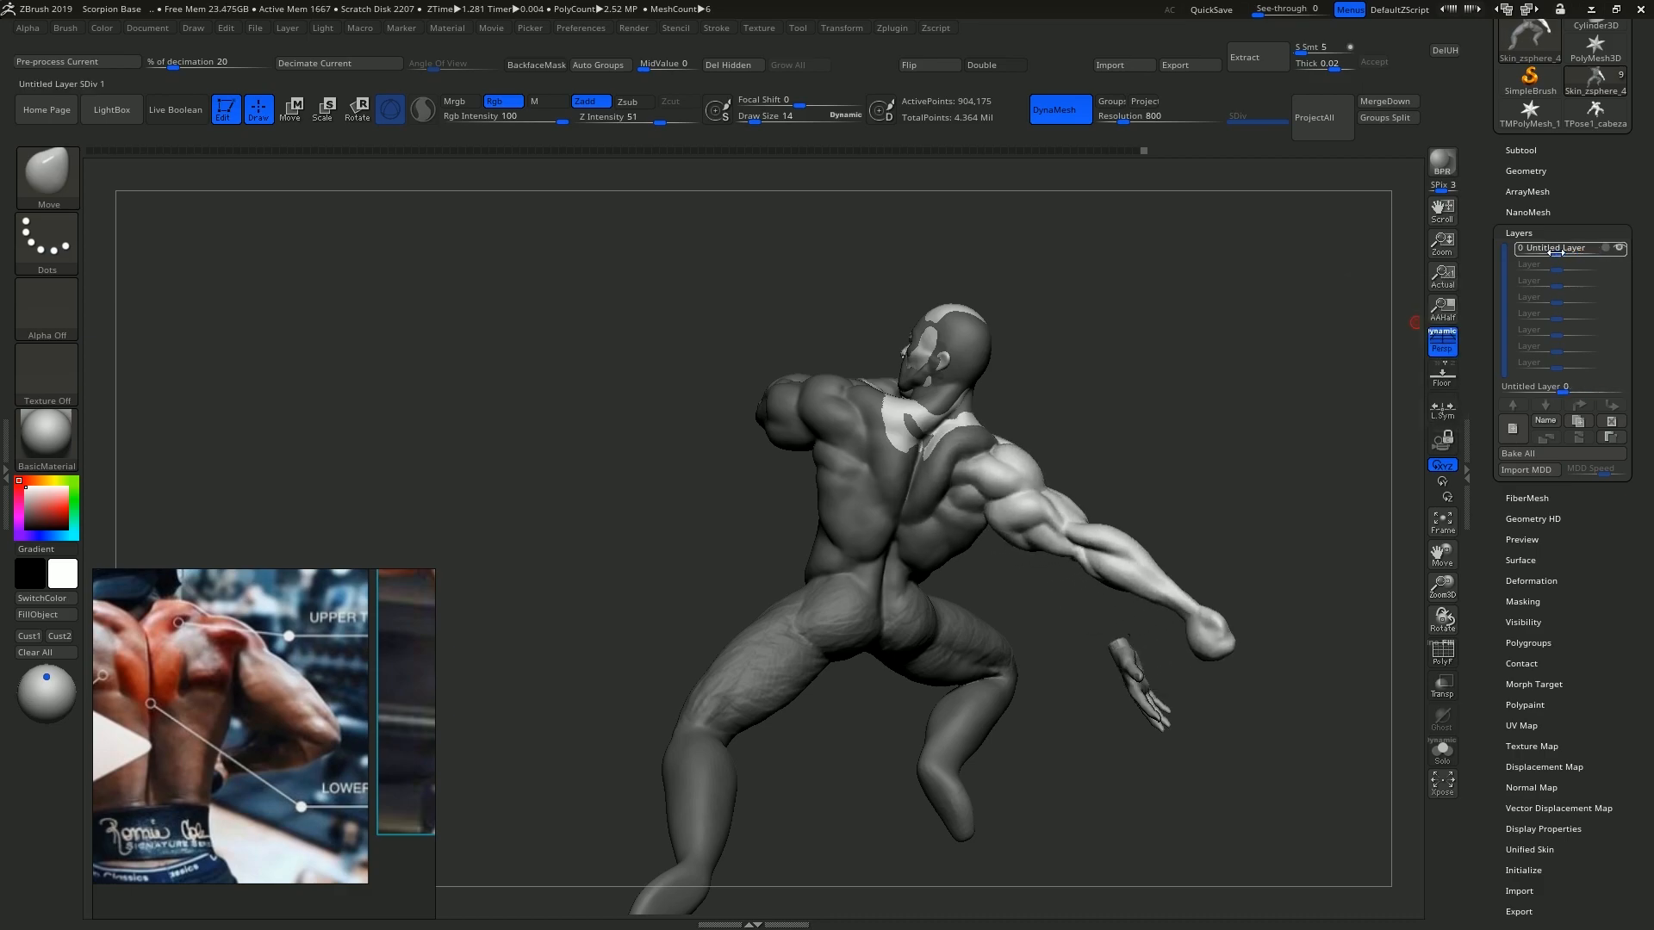